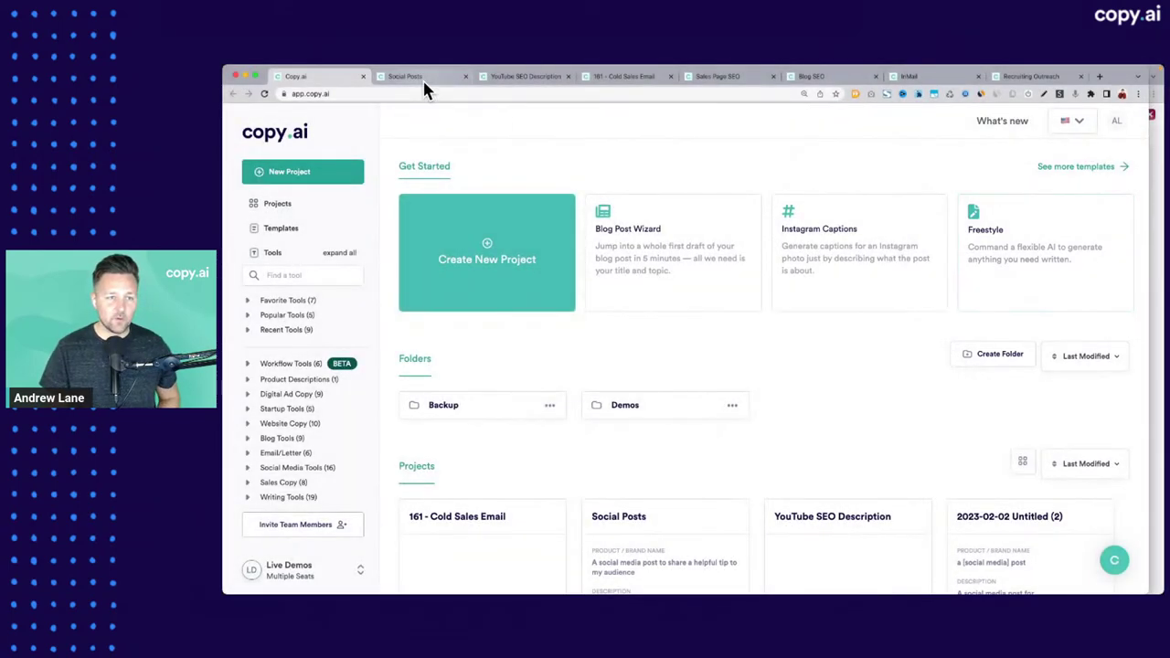
# Open the Social Posts project and enlarge the page view
pyautogui.click(422, 78)
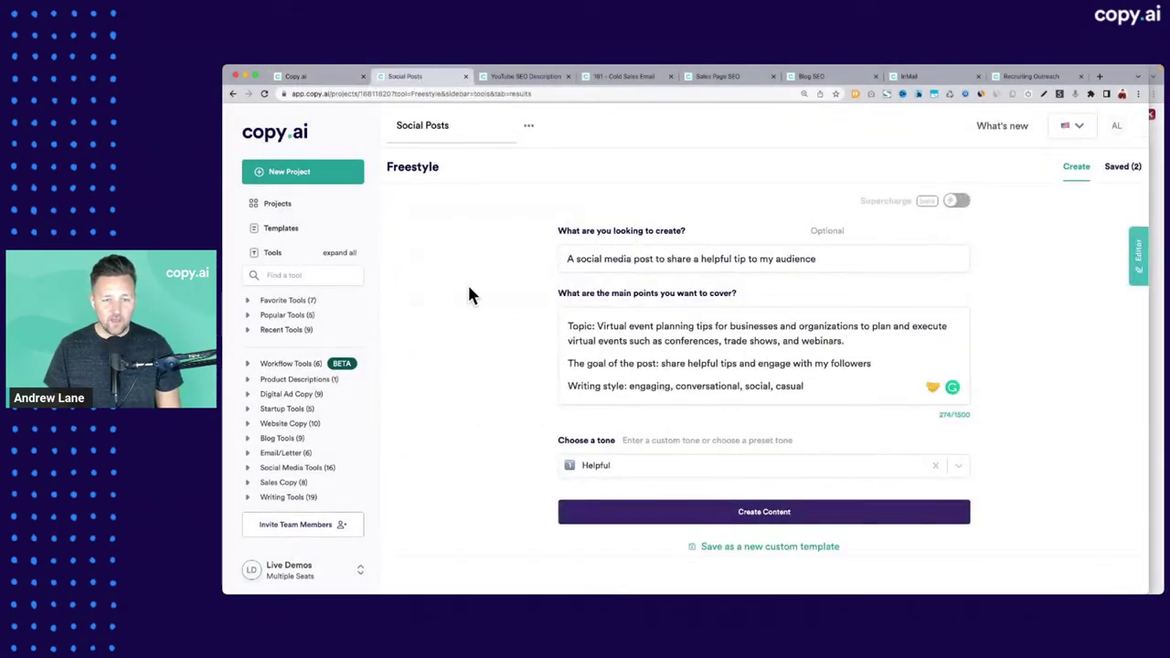
pyautogui.press('super+equal')
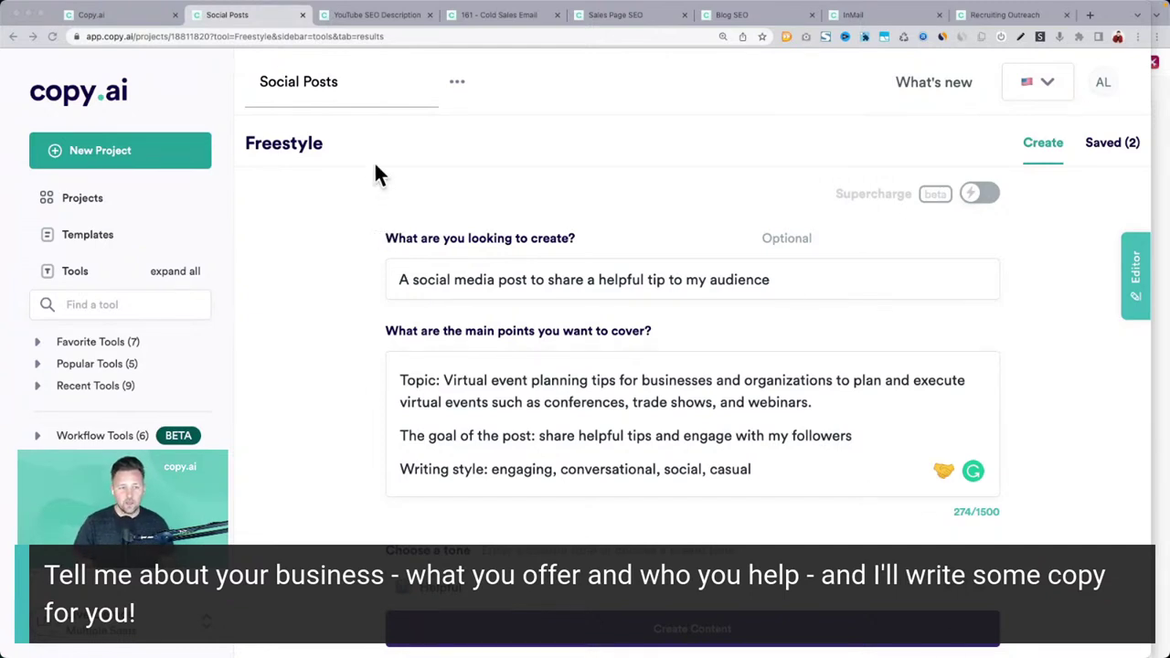
# Open the YouTube SEO Description project and review its keyword, company description, website structure and generated SEO website copy
pyautogui.click(370, 18)
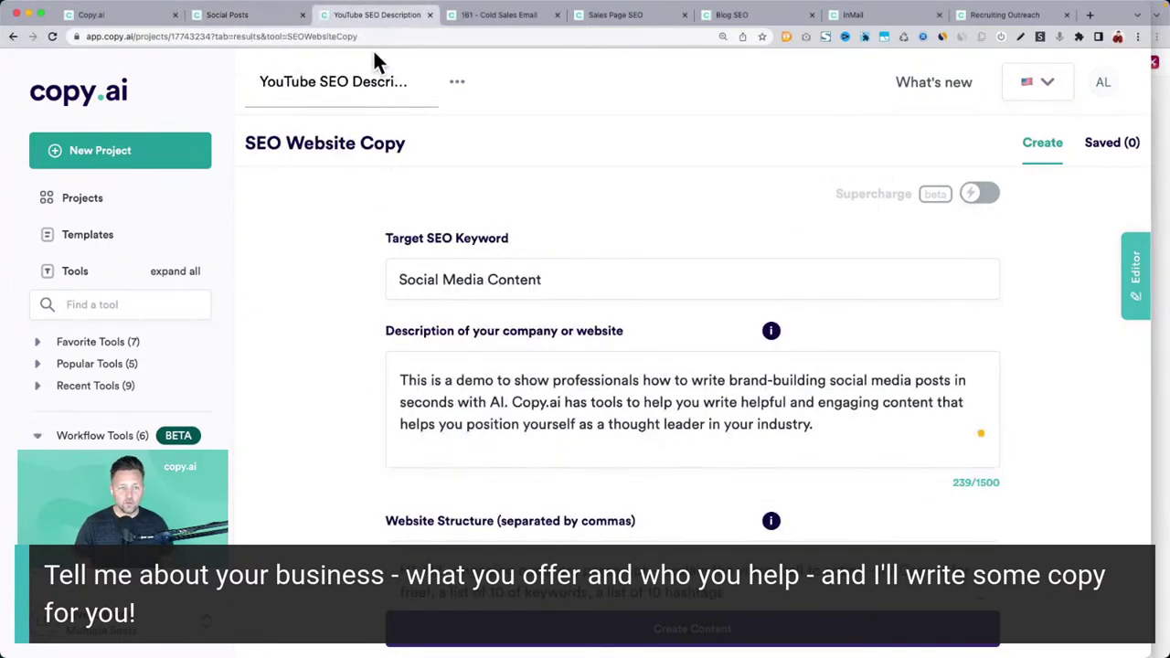
pyautogui.scroll(-1, 353, 399)
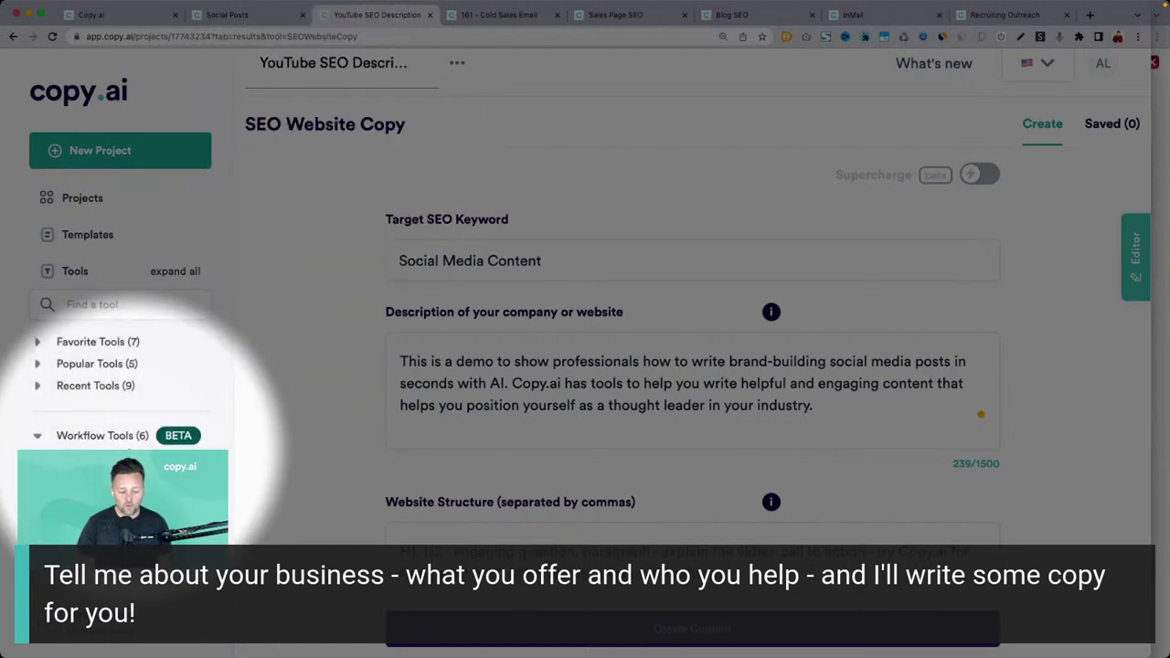
pyautogui.scroll(-2, 126, 429)
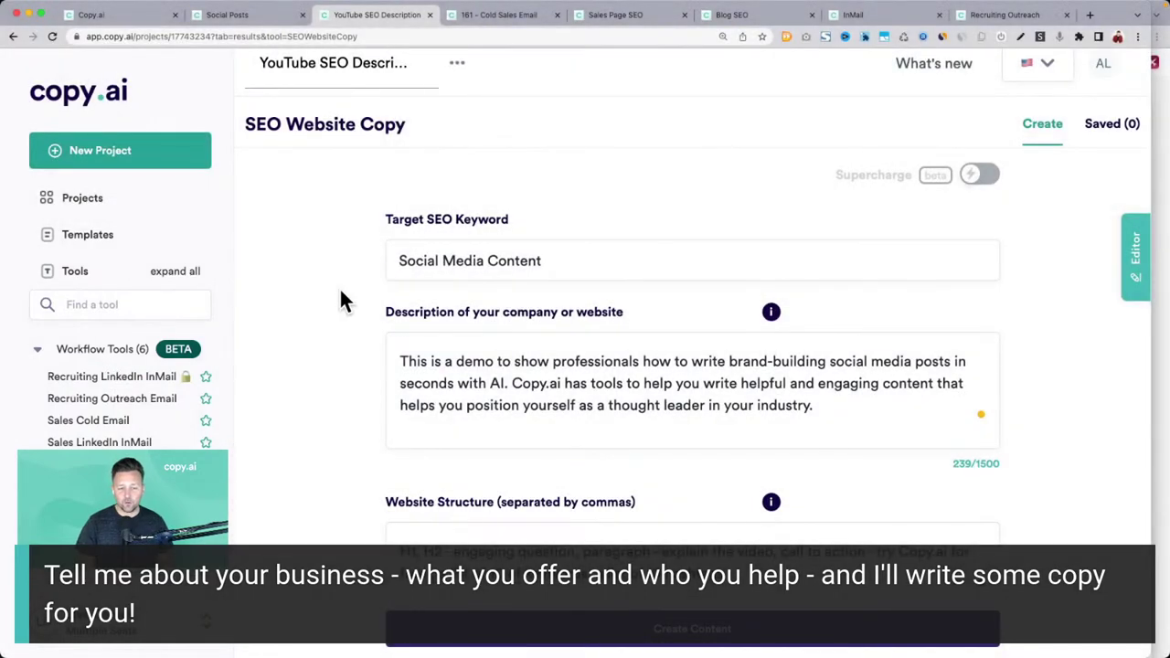
pyautogui.scroll(-3, 341, 294)
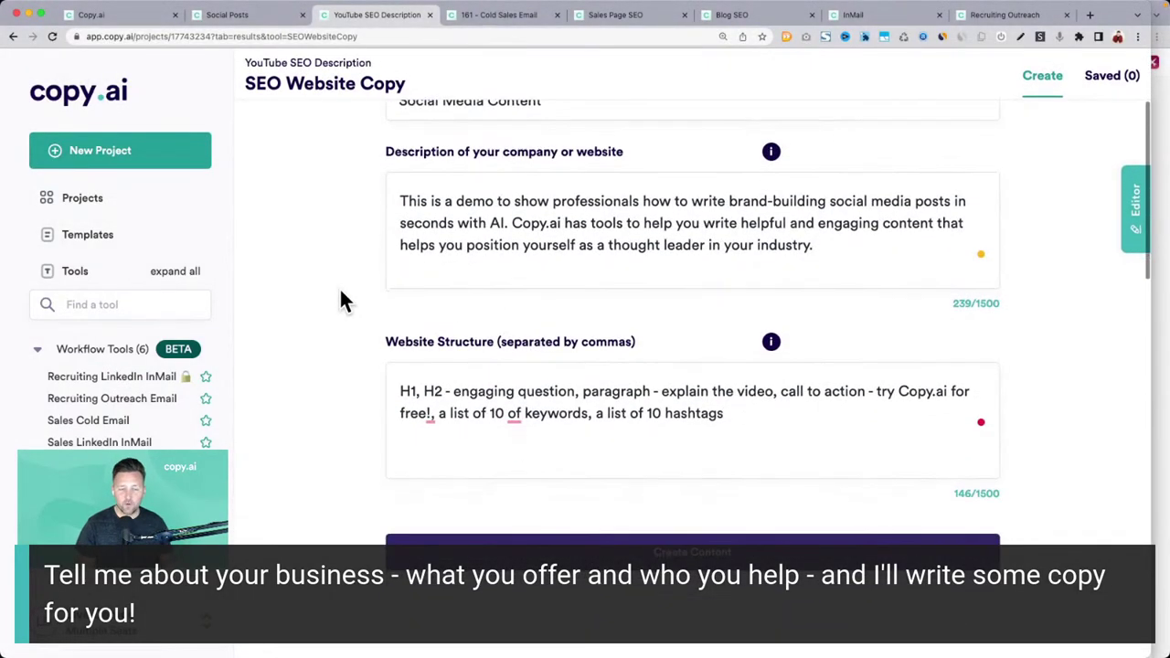
pyautogui.scroll(1, 347, 283)
pyautogui.moveTo(399, 159); pyautogui.dragTo(587, 159)
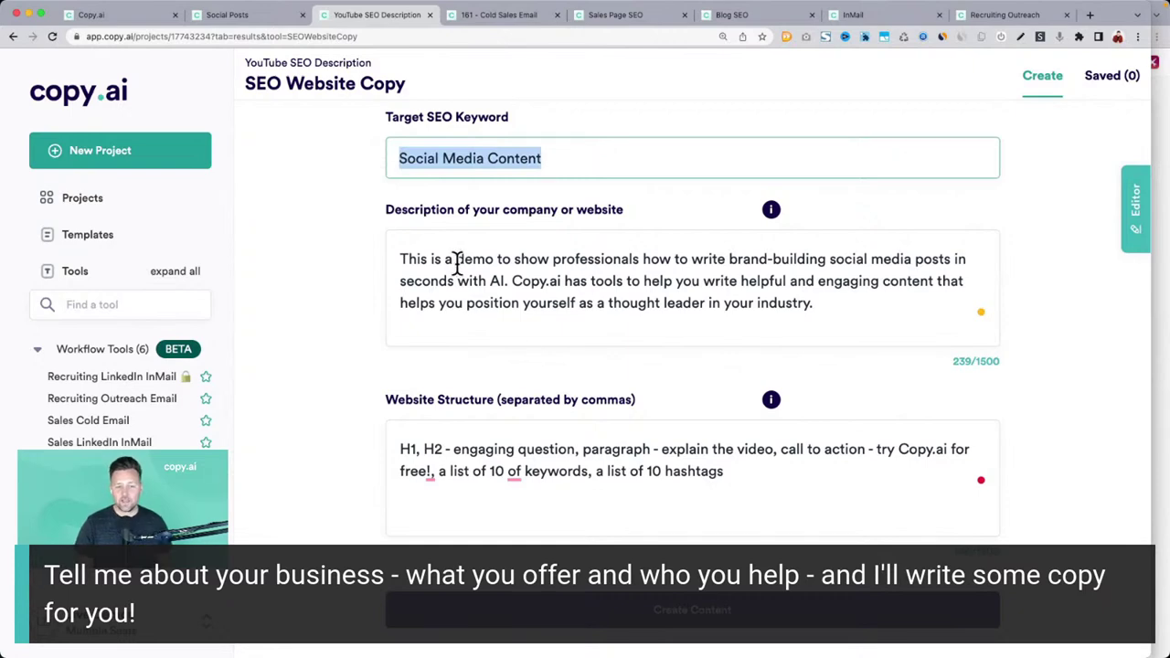
pyautogui.scroll(-5, 459, 272)
pyautogui.scroll(-4, 462, 279)
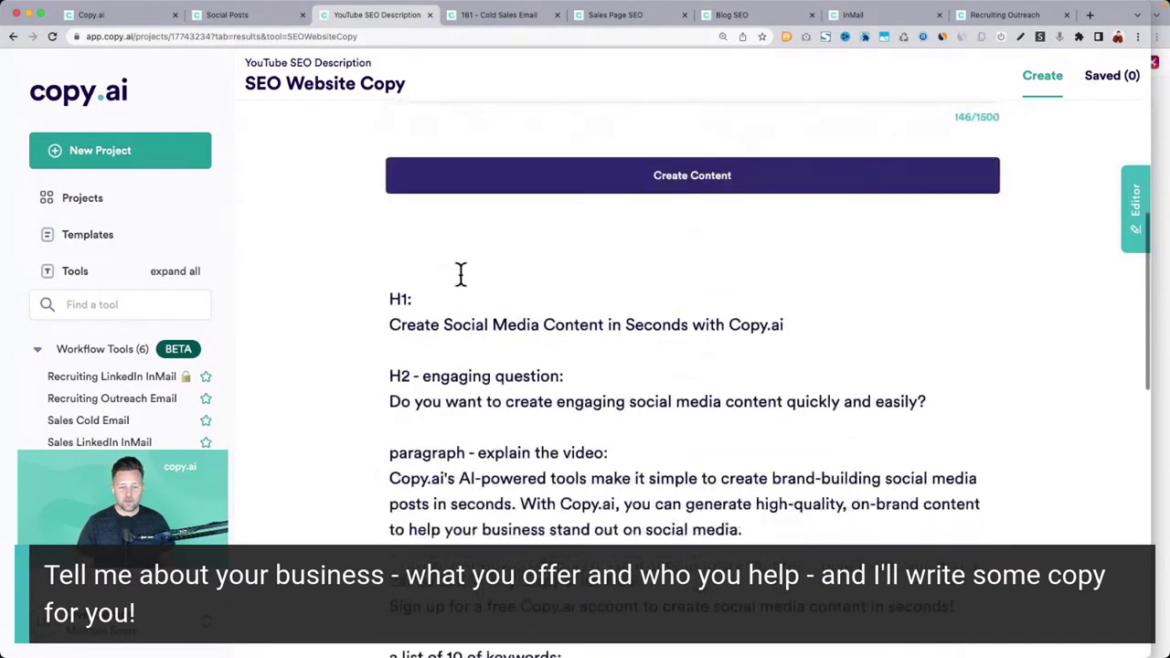
pyautogui.scroll(-1, 475, 461)
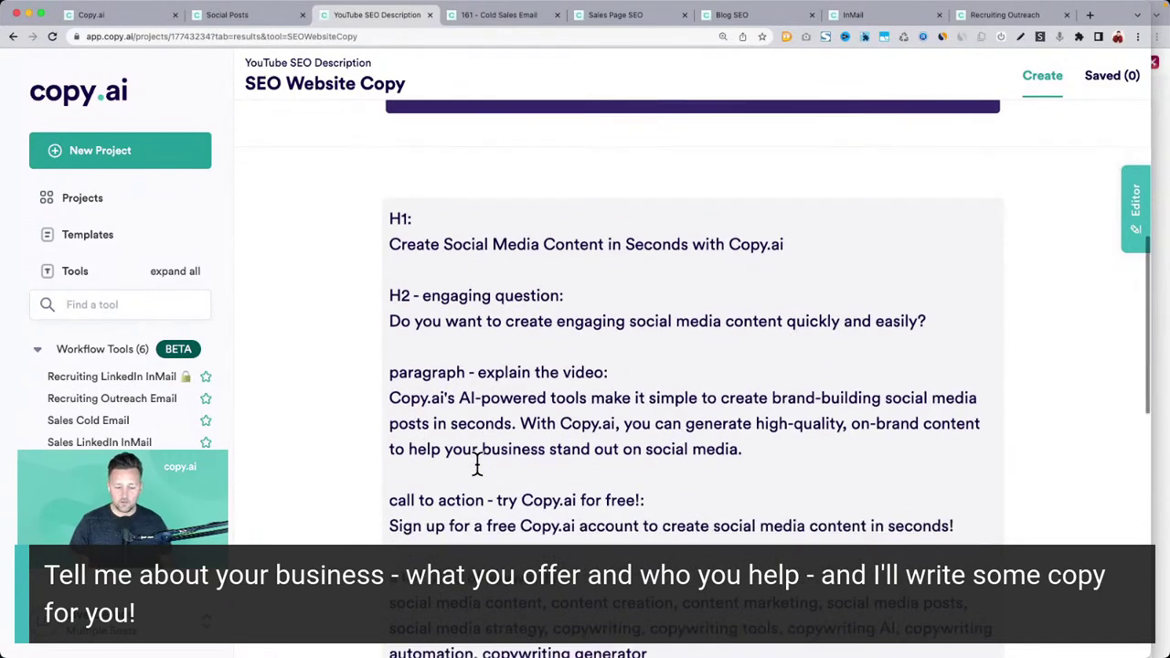
pyautogui.scroll(7, 605, 395)
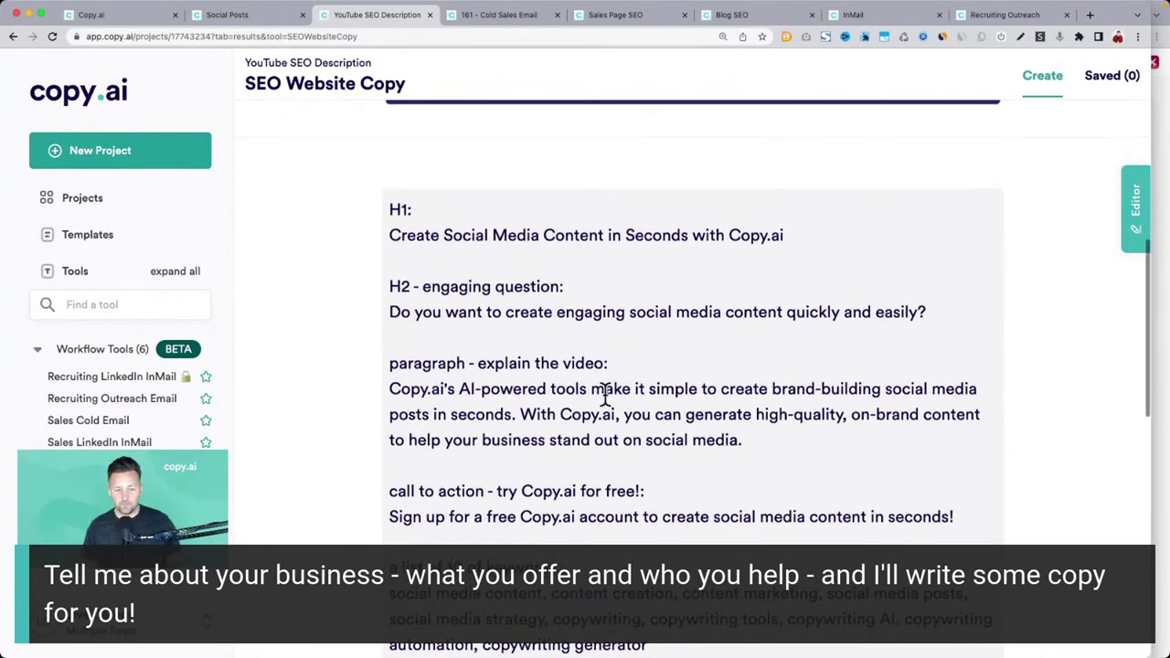
# Open the 161 - Cold Sales Email project and generate a cold email for Coyote Ugly in Liverpool from the existing form entries
pyautogui.click(487, 16)
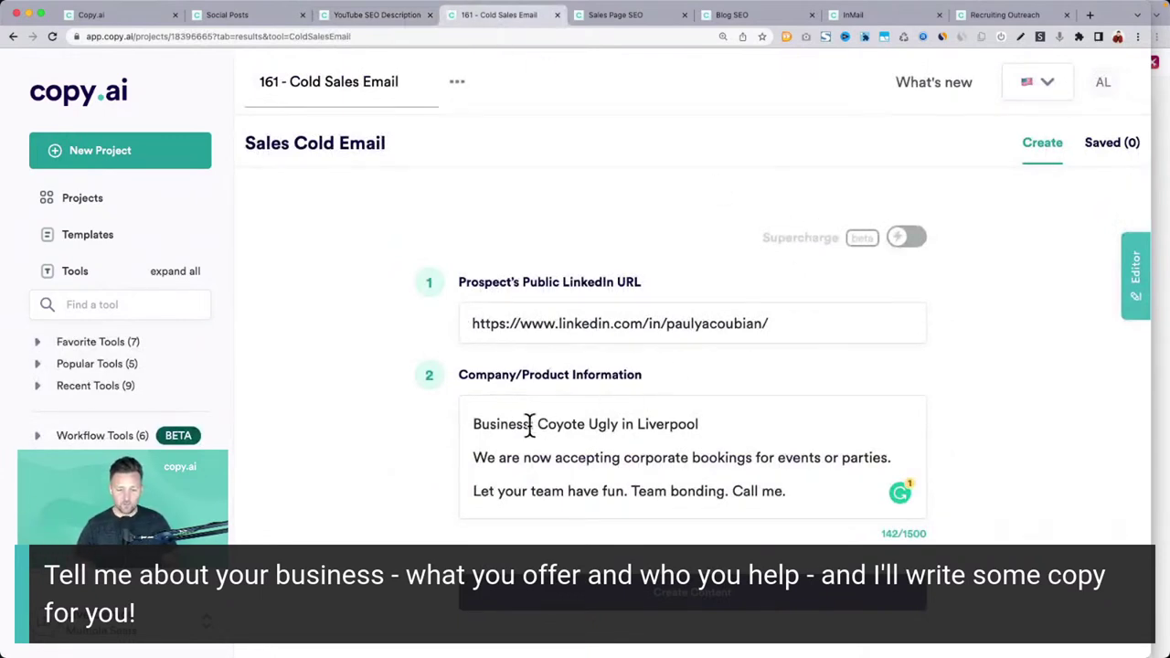
pyautogui.moveTo(537, 425); pyautogui.dragTo(716, 425)
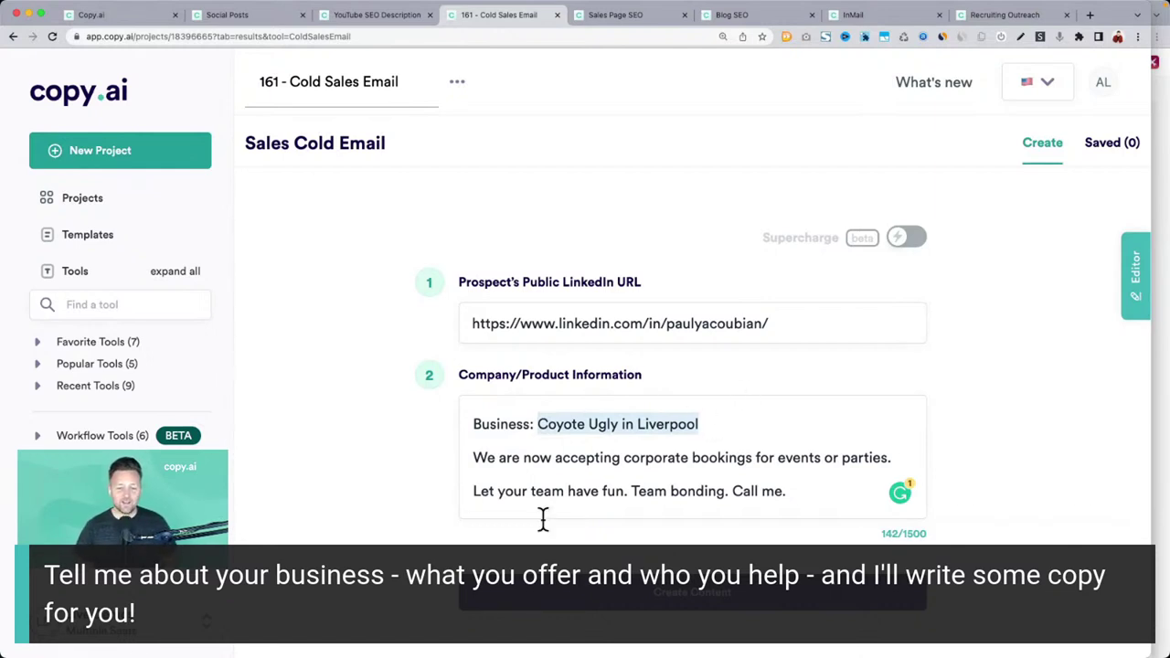
pyautogui.click(616, 592)
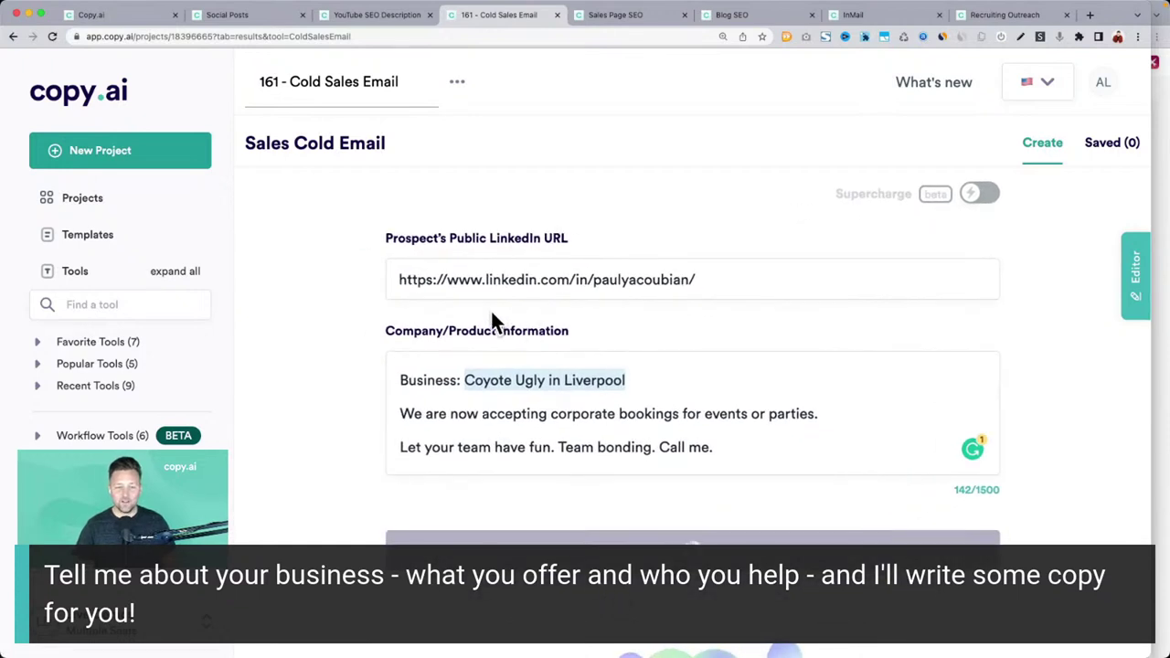
# Examine the prospect's public LinkedIn URL and the company/product information in the Sales Cold Email form
pyautogui.moveTo(388, 278); pyautogui.dragTo(447, 279)
pyautogui.moveTo(568, 279); pyautogui.dragTo(724, 285)
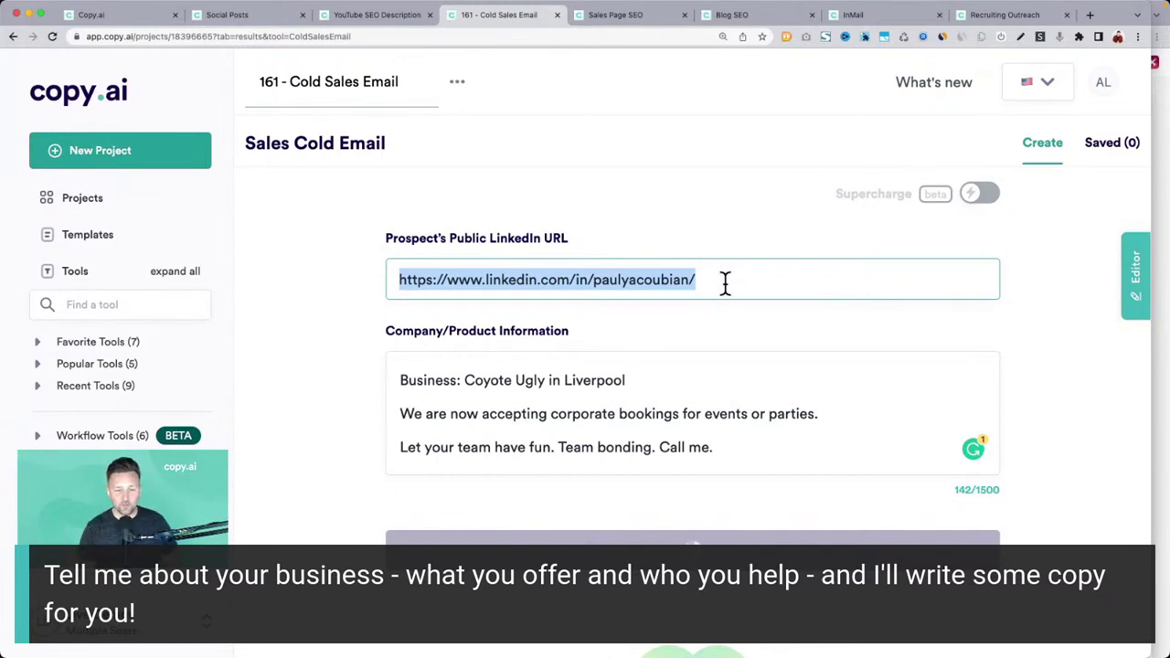
pyautogui.scroll(-1, 347, 416)
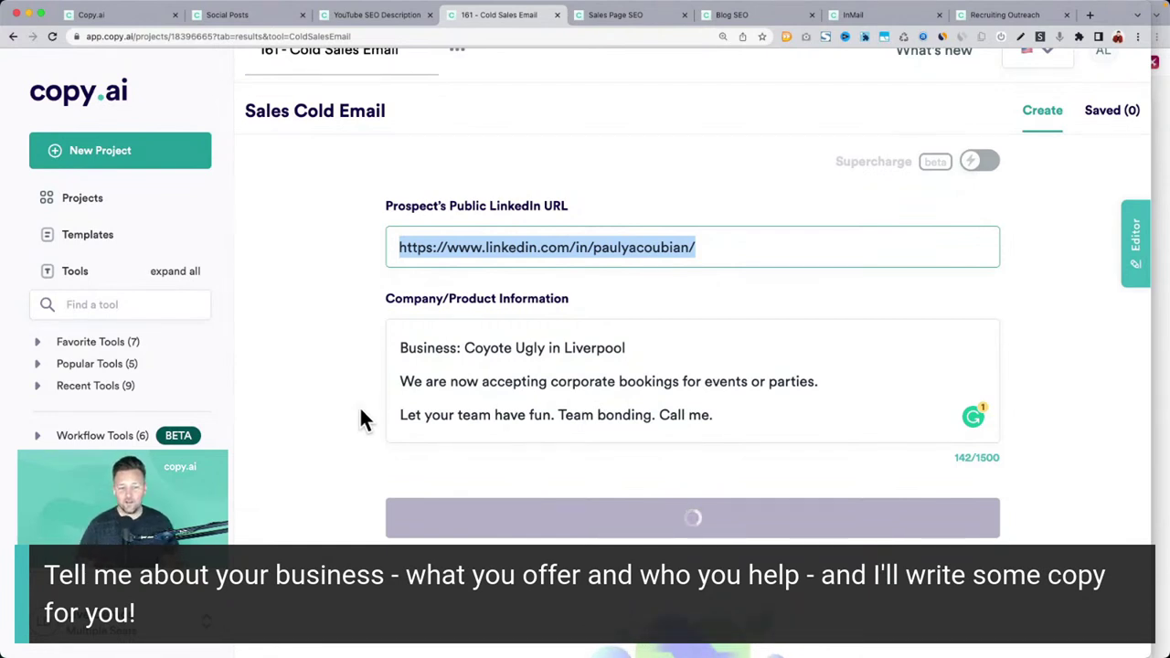
pyautogui.moveTo(399, 346); pyautogui.dragTo(719, 447)
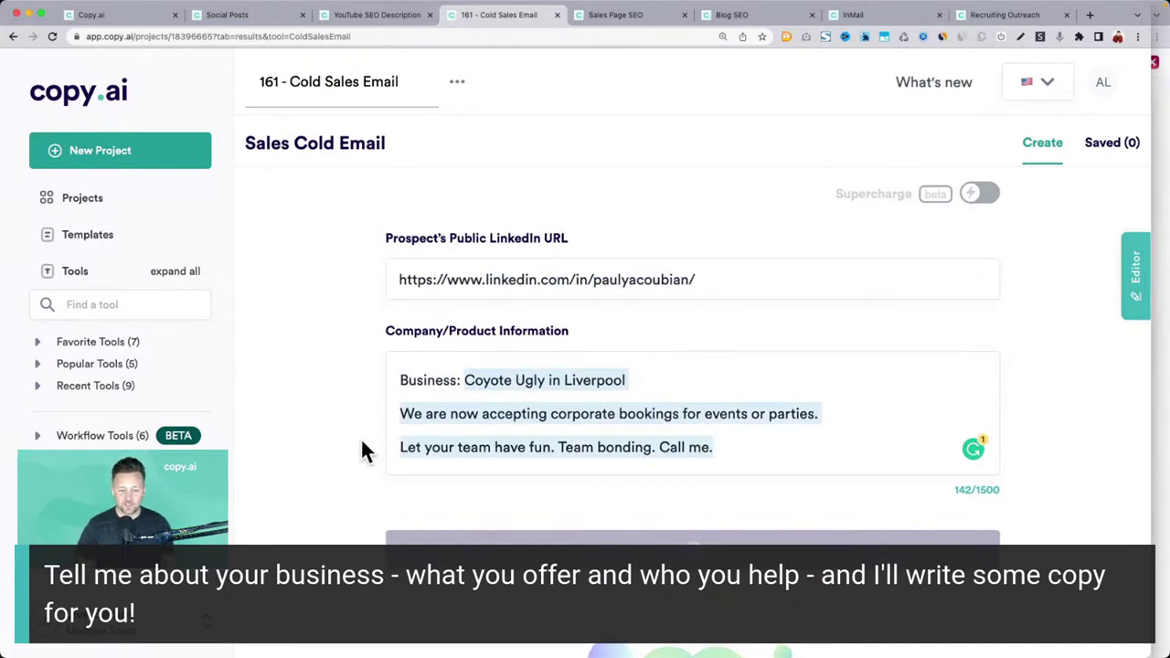
pyautogui.scroll(-1, 360, 437)
pyautogui.click(537, 434)
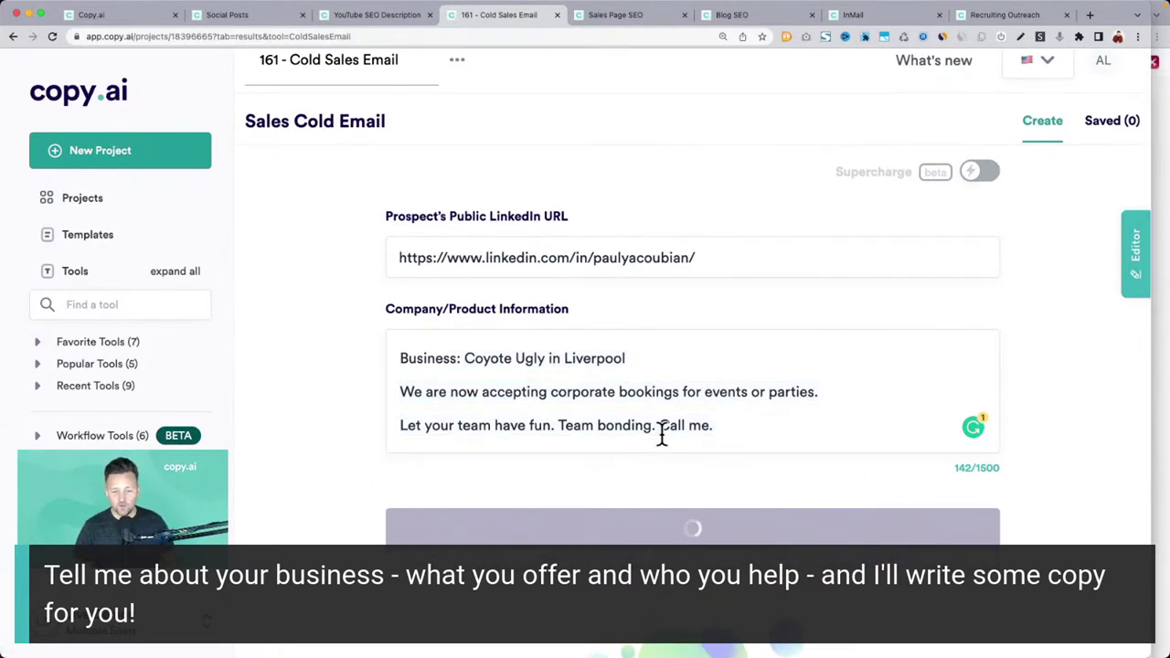
pyautogui.moveTo(719, 420); pyautogui.dragTo(364, 367)
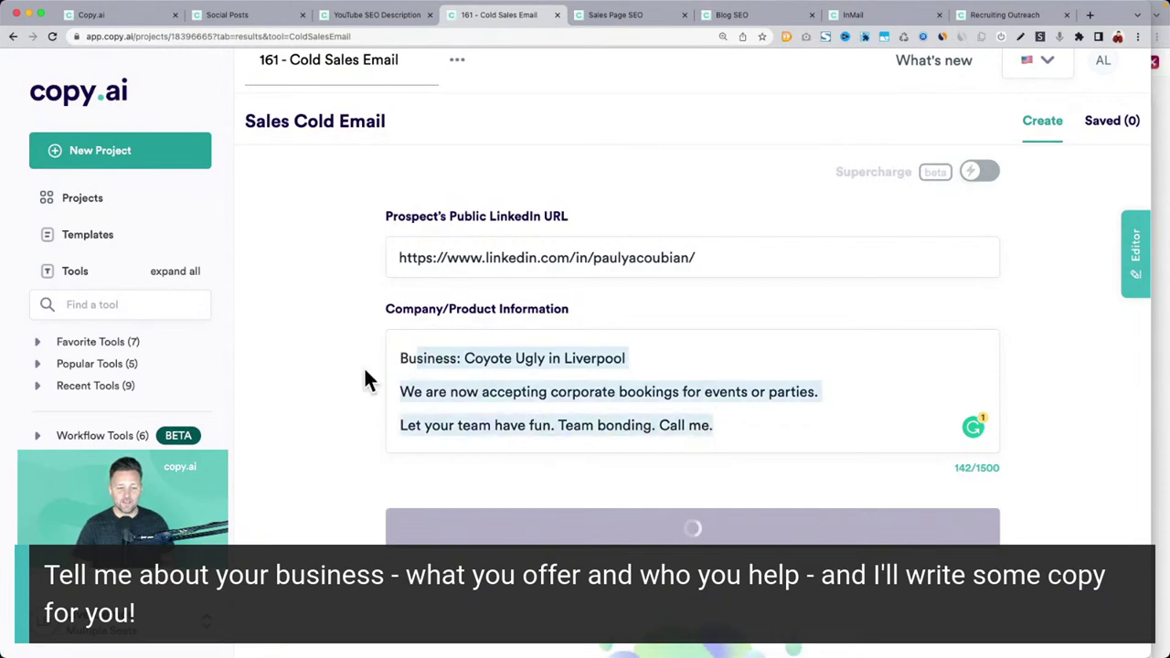
pyautogui.click(360, 365)
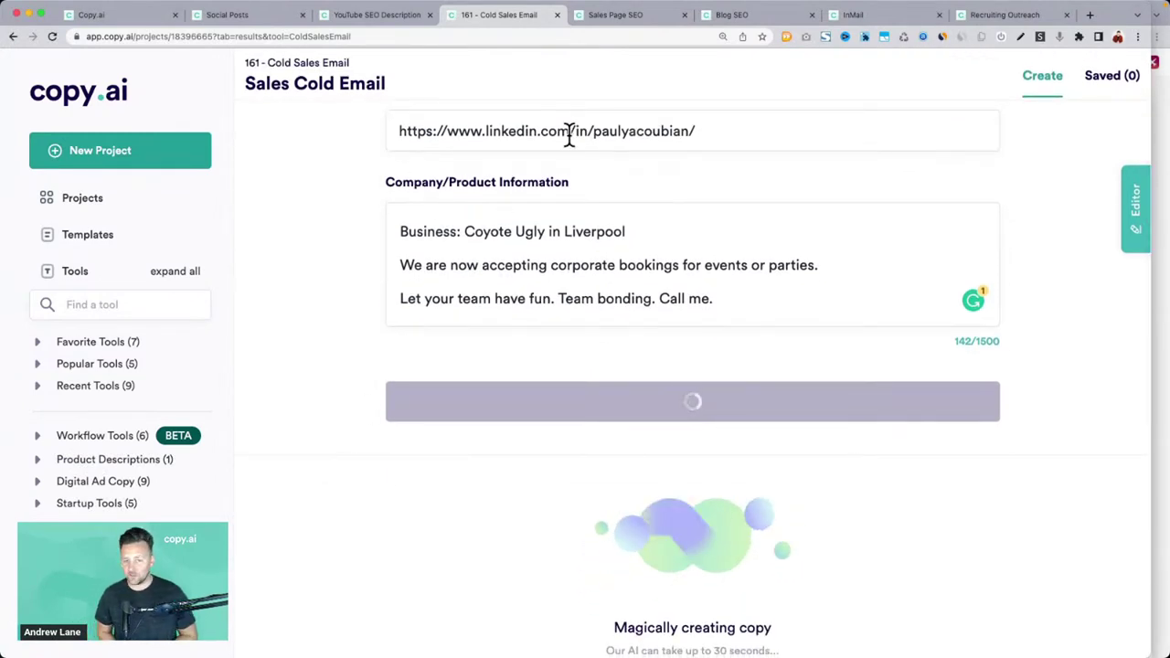
# Read through the generated cold sales email, highlighting the paragraph about providing a space for the team to bond
pyautogui.scroll(-3, 568, 134)
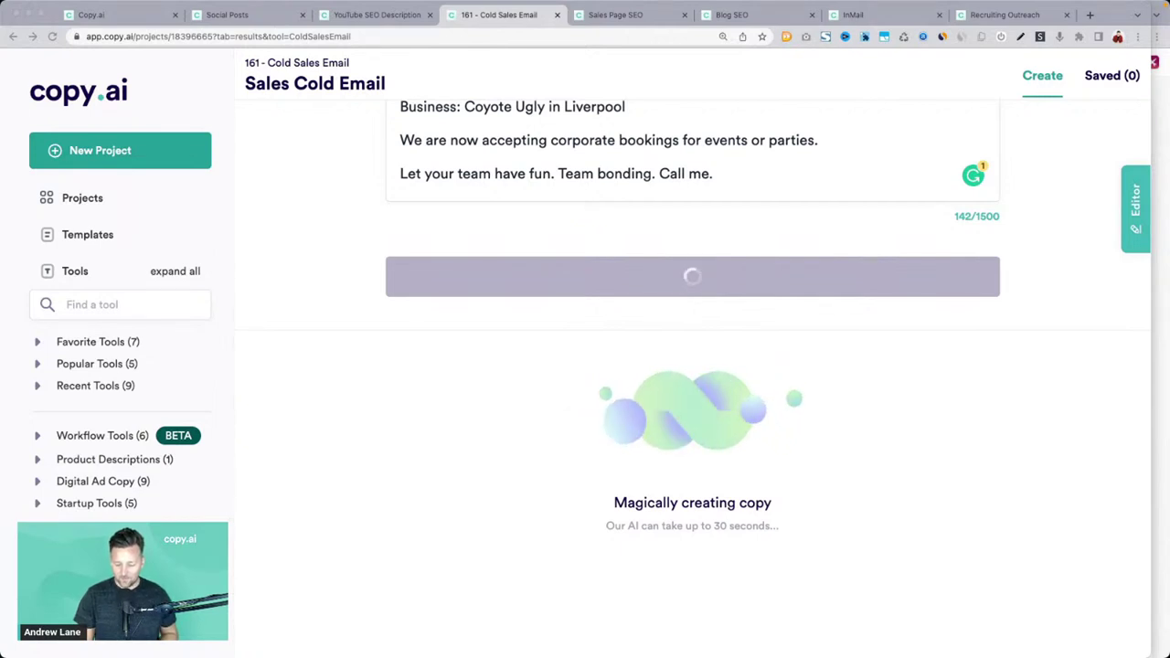
pyautogui.scroll(-3, 348, 490)
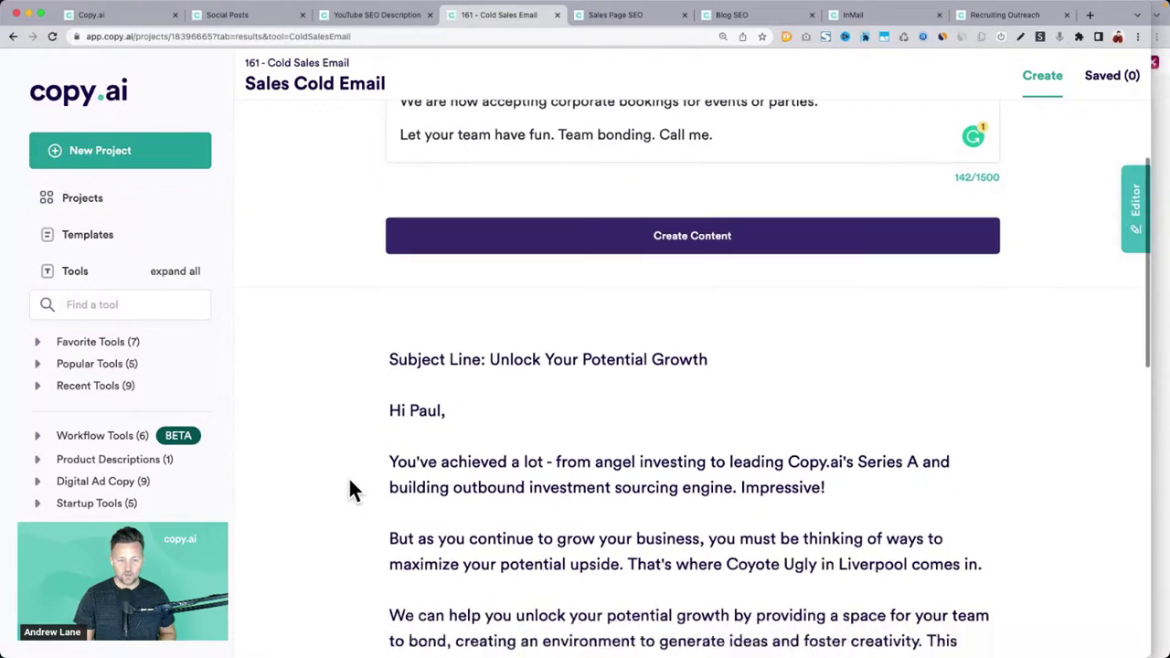
pyautogui.scroll(-2, 448, 352)
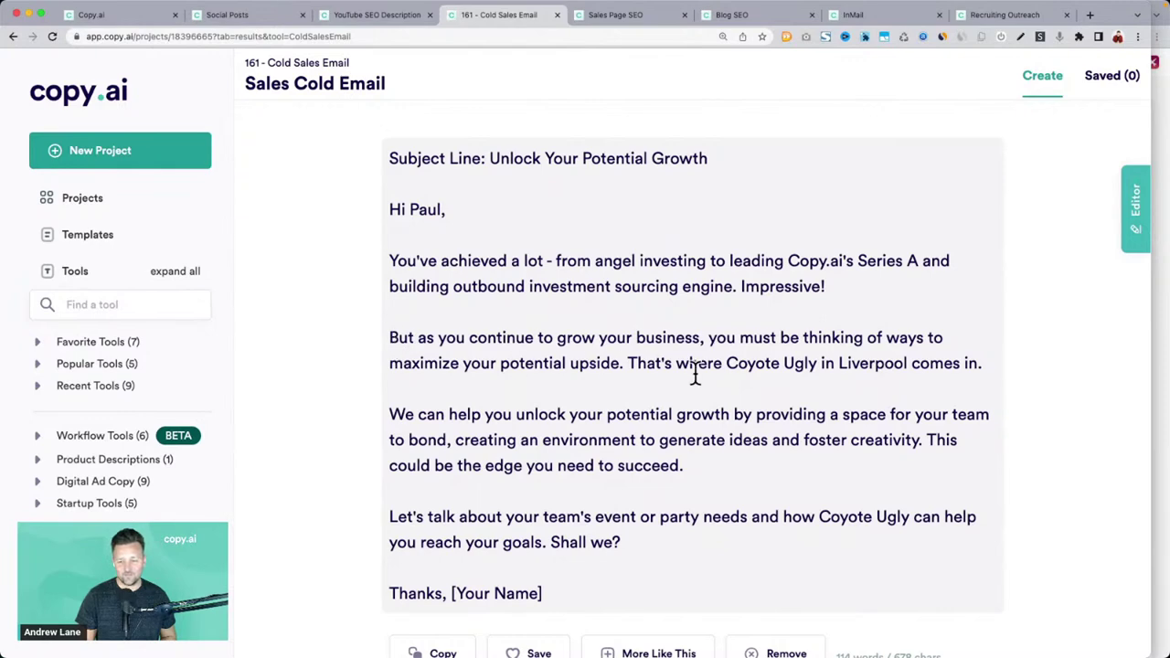
pyautogui.moveTo(391, 417); pyautogui.dragTo(723, 465)
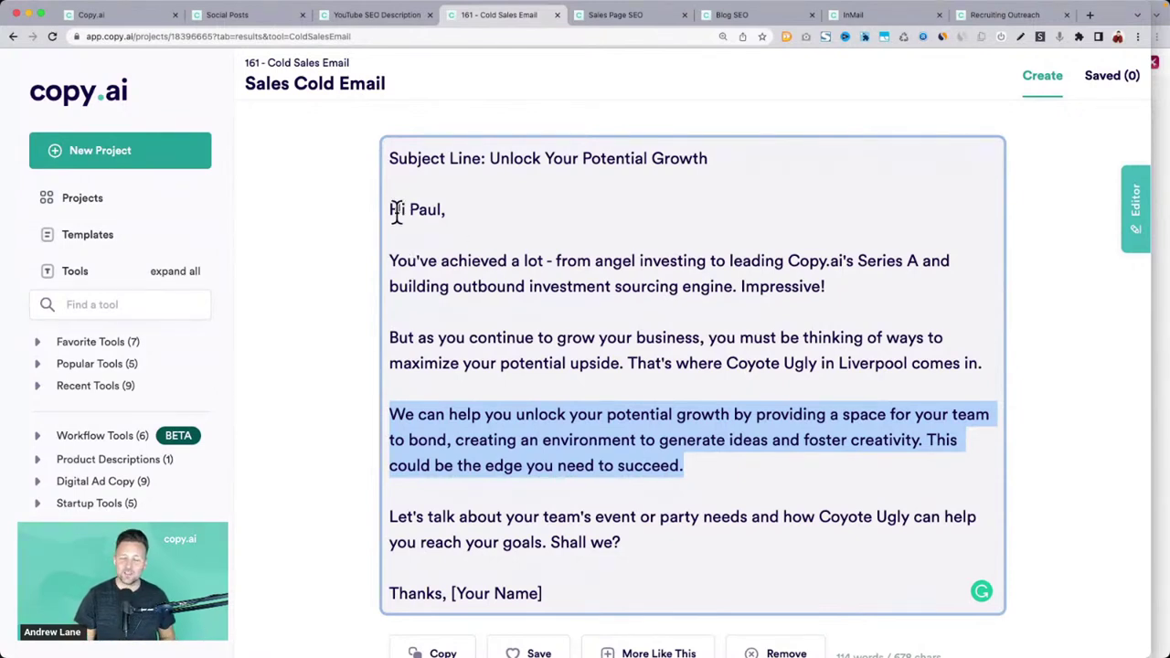
pyautogui.click(455, 425)
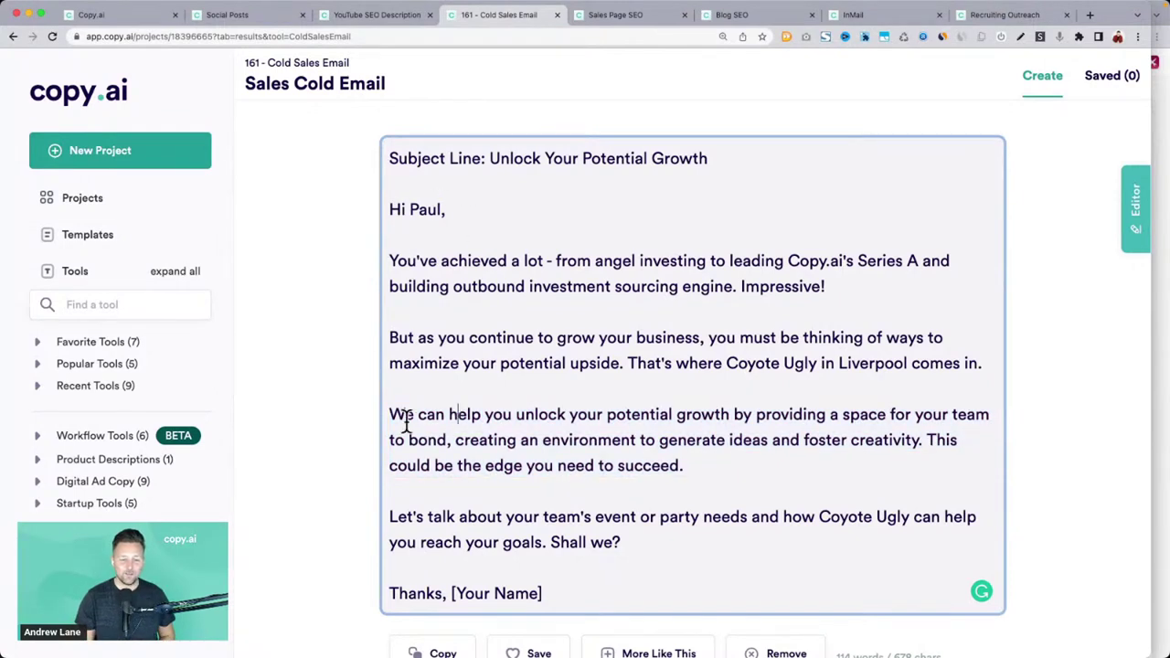
pyautogui.moveTo(393, 415); pyautogui.dragTo(737, 485)
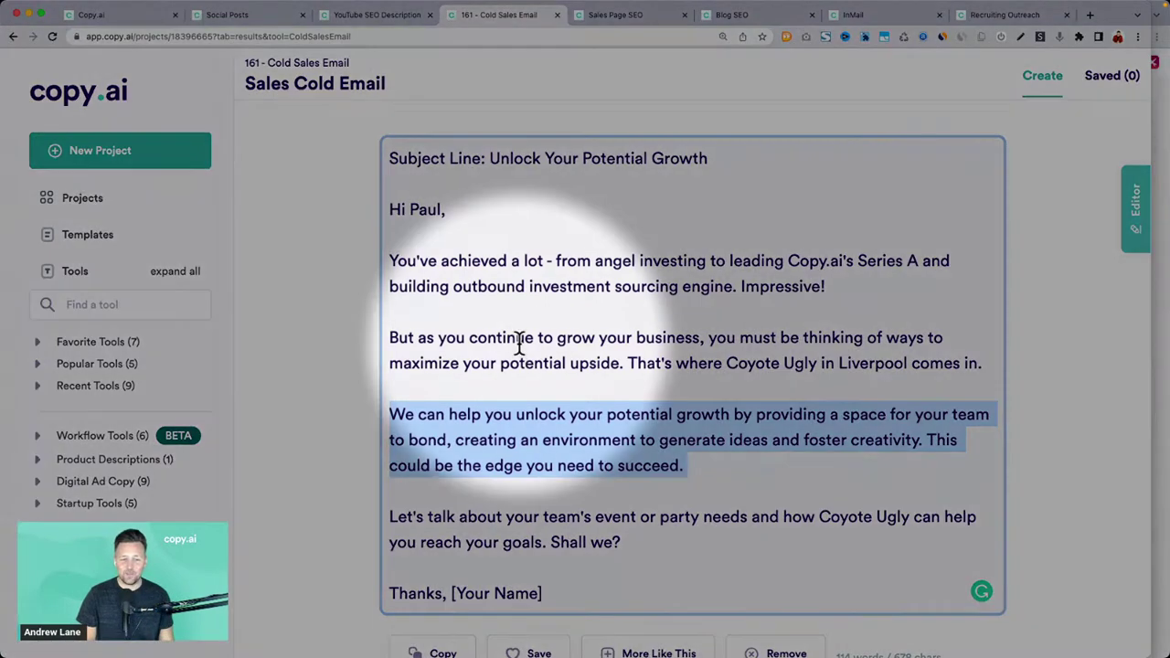
pyautogui.scroll(1, 503, 275)
pyautogui.scroll(-2, 502, 274)
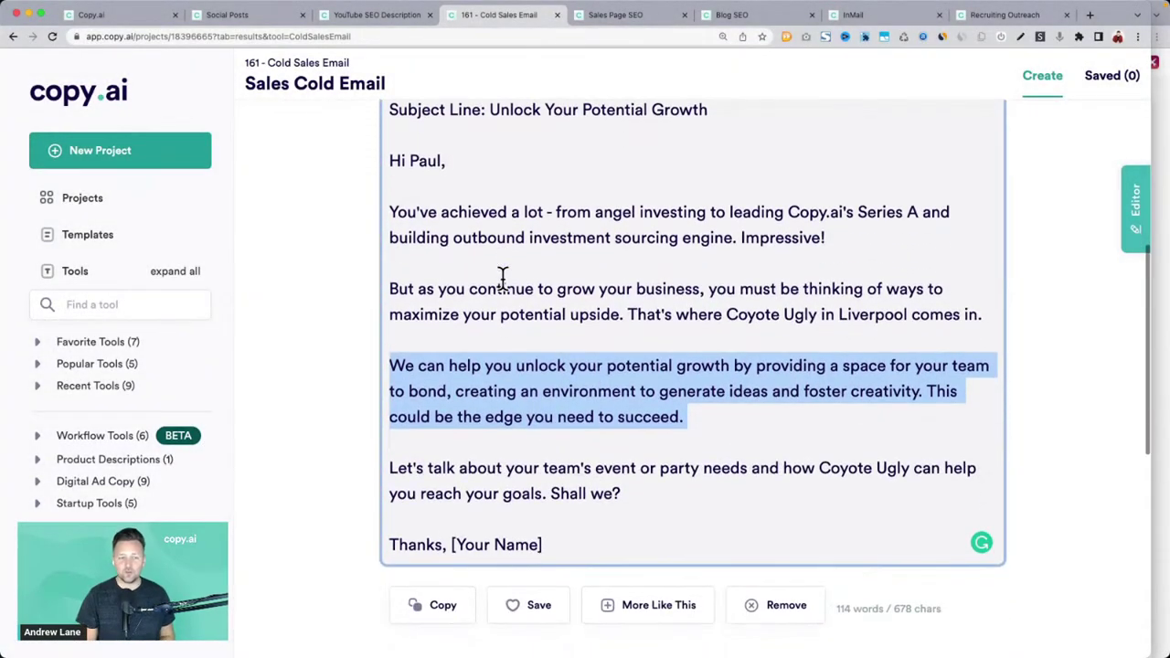
pyautogui.scroll(1, 501, 279)
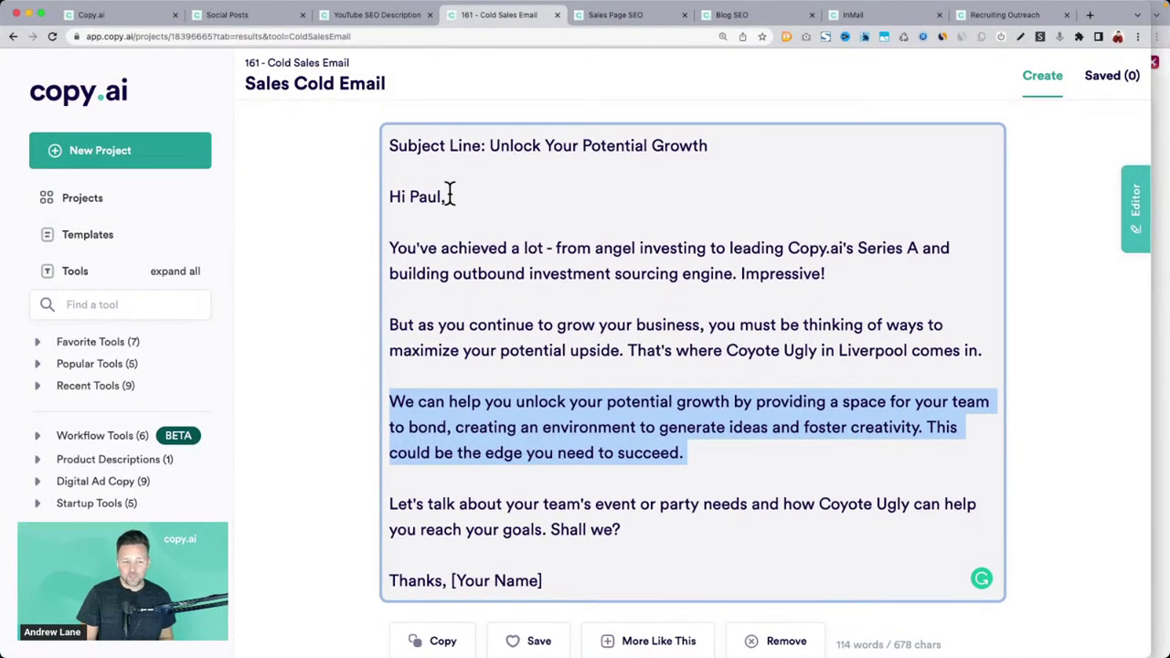
# Generate the sales cold email again using the same prospect and company information
pyautogui.scroll(5, 467, 397)
pyautogui.scroll(2, 471, 410)
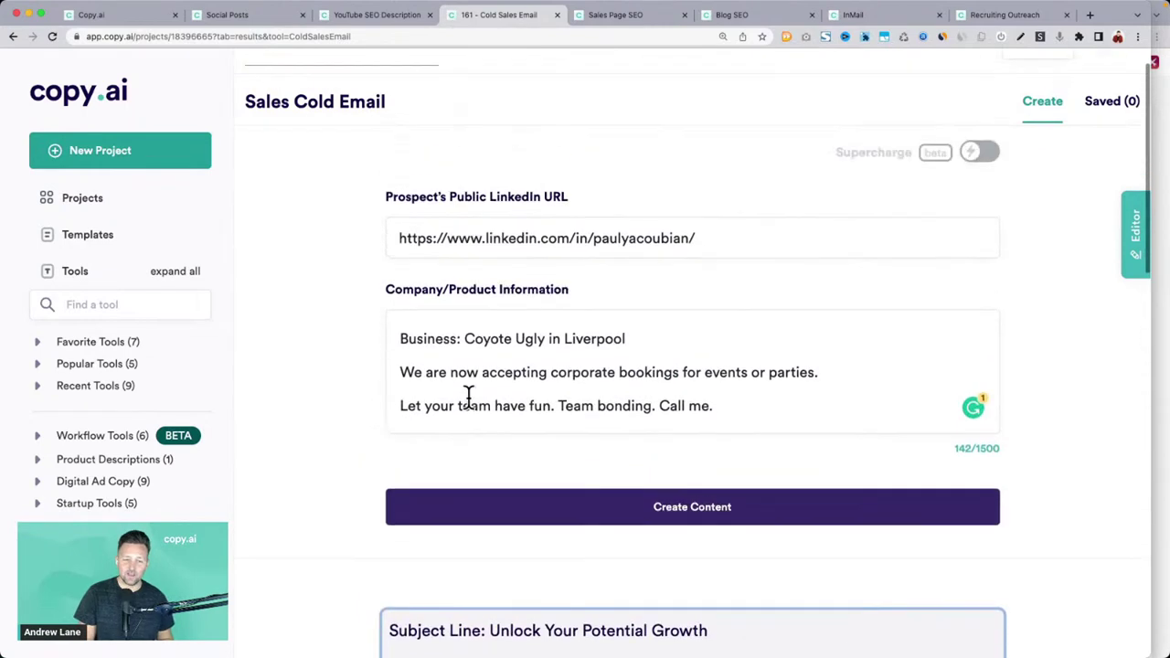
pyautogui.click(685, 526)
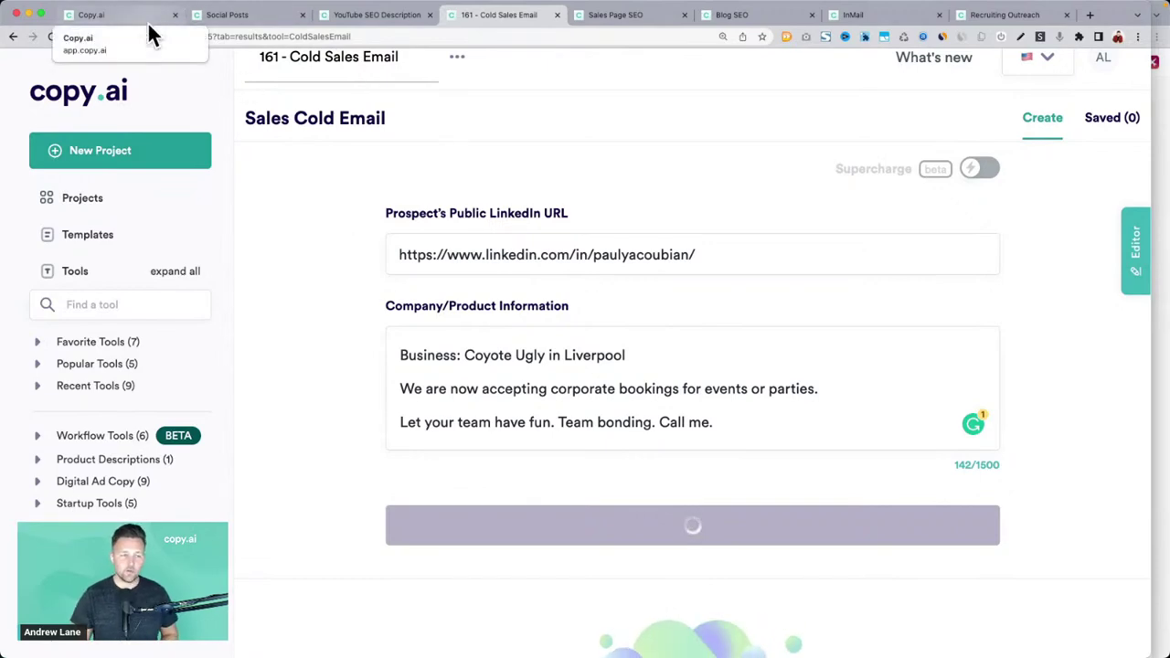
# Return to the Social Posts project and search the tools for "free" to locate the Freestyle tool
pyautogui.click(234, 15)
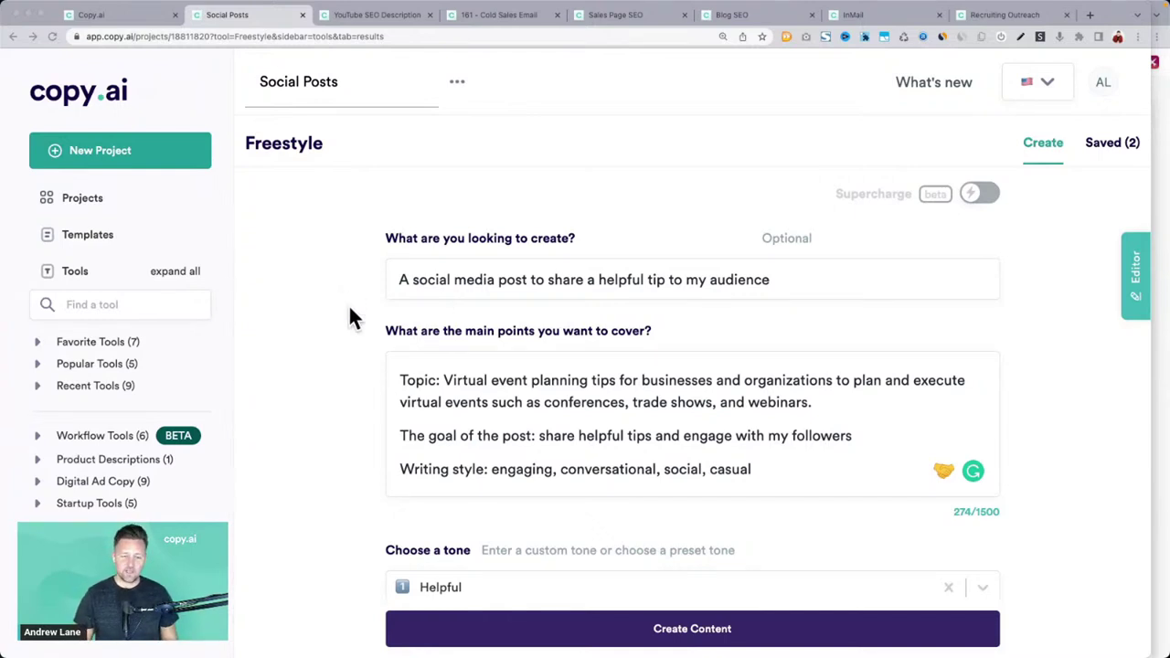
pyautogui.scroll(-2, 349, 309)
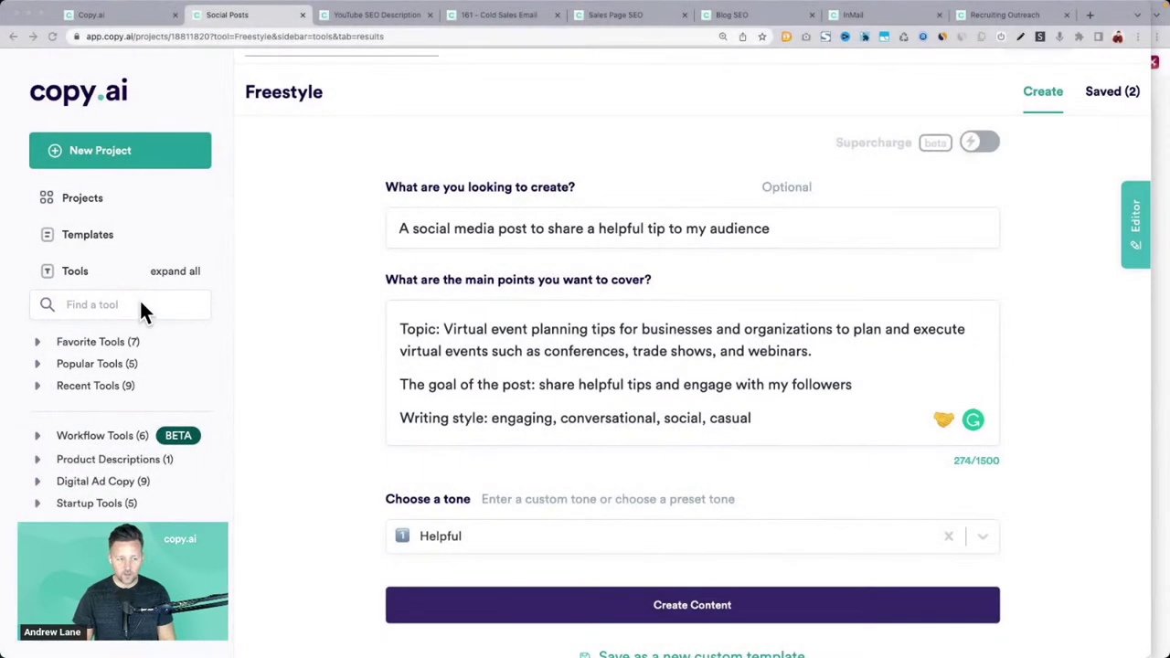
pyautogui.click(142, 307)
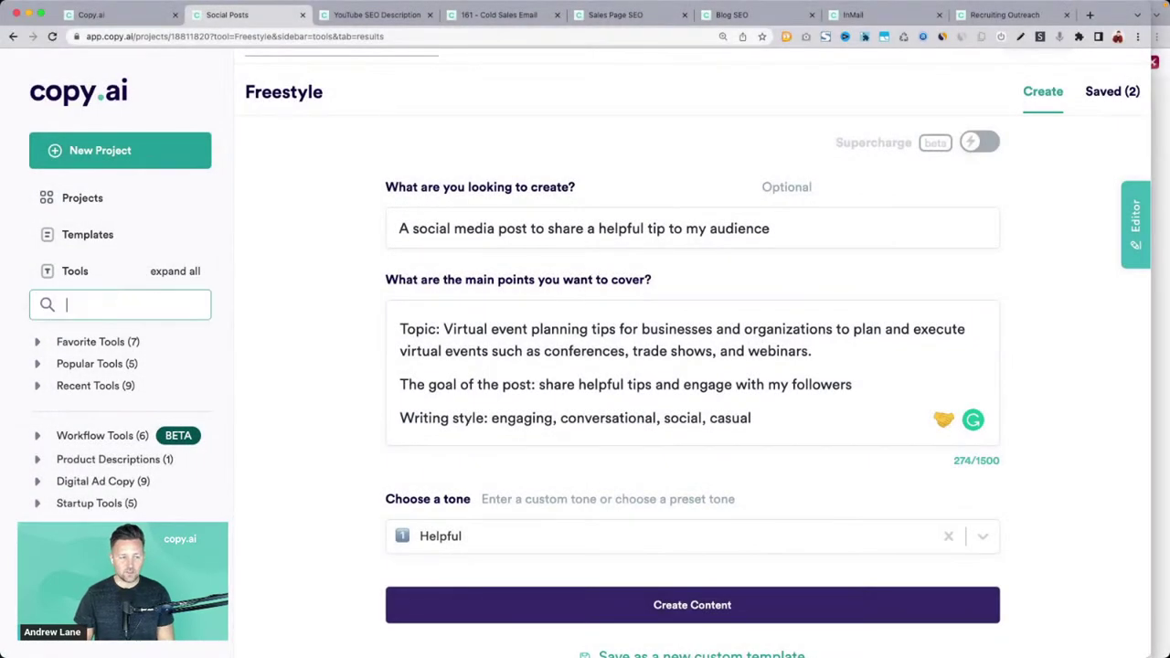
pyautogui.write('free')
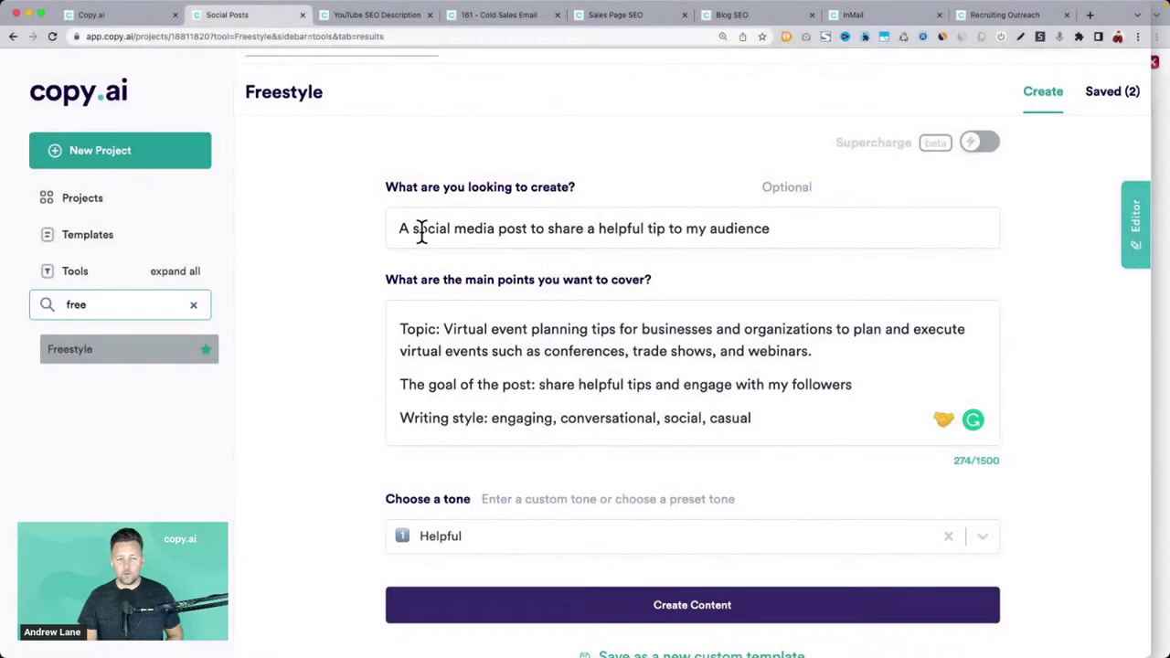
# Highlight the Freestyle question about what to create and its answer about a social media post sharing a helpful tip
pyautogui.moveTo(395, 190); pyautogui.dragTo(568, 192)
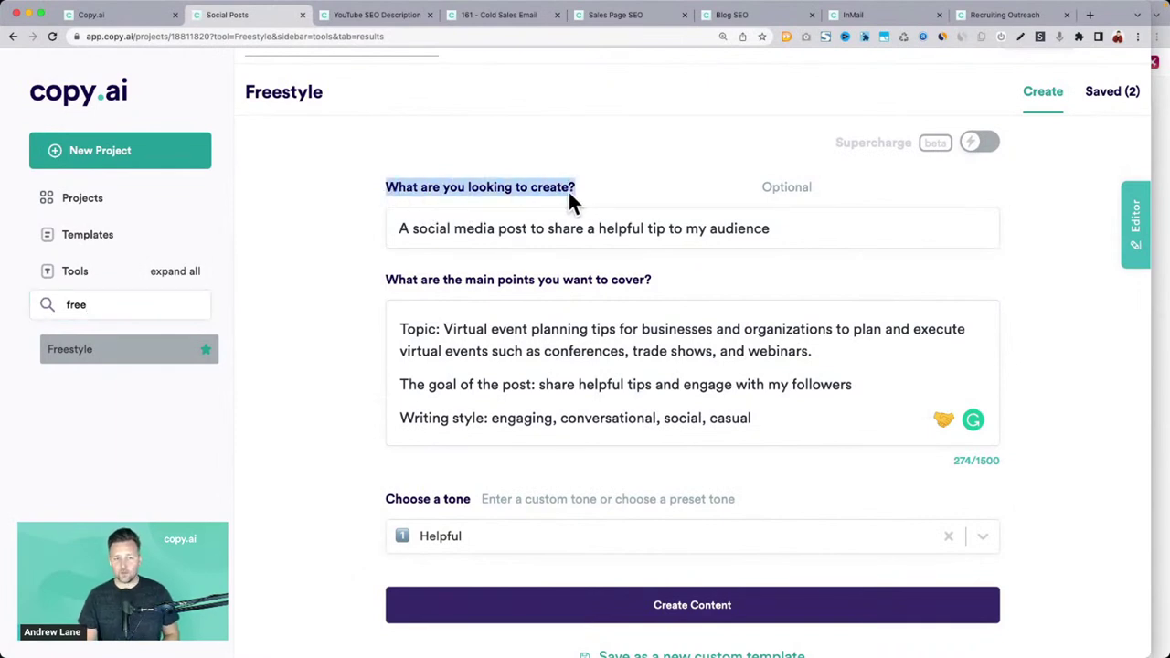
pyautogui.moveTo(399, 229); pyautogui.dragTo(772, 228)
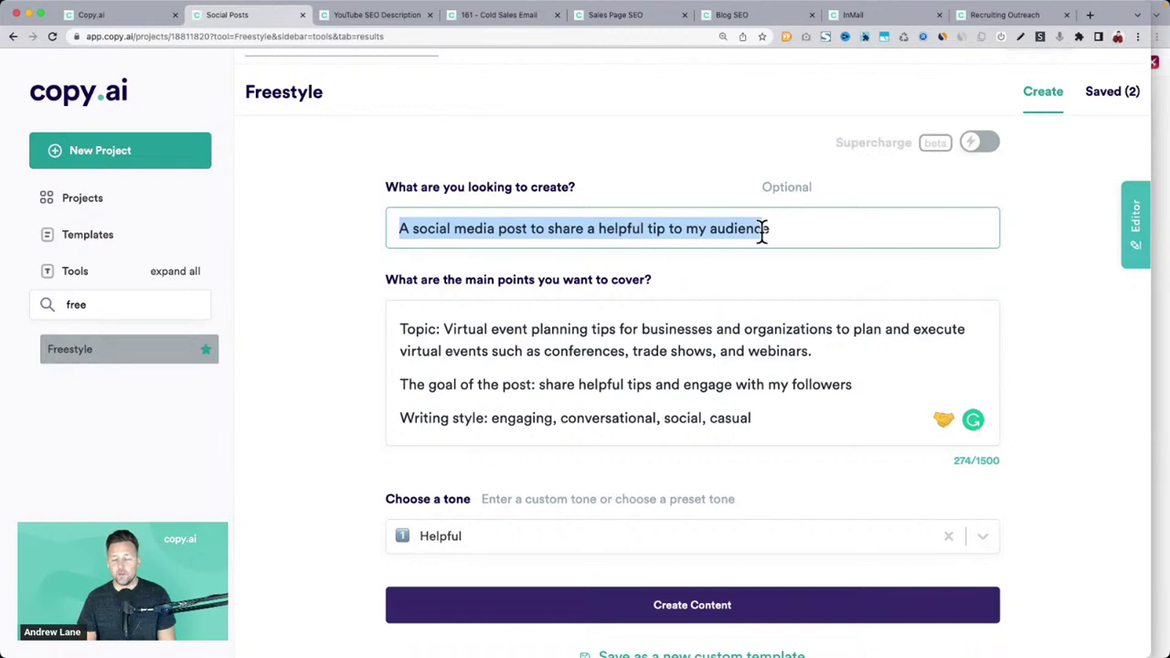
# Review the prompt's main points, highlighting the question, the virtual event planning topic and the goal of the post, ending at the writing style
pyautogui.moveTo(385, 281); pyautogui.dragTo(692, 294)
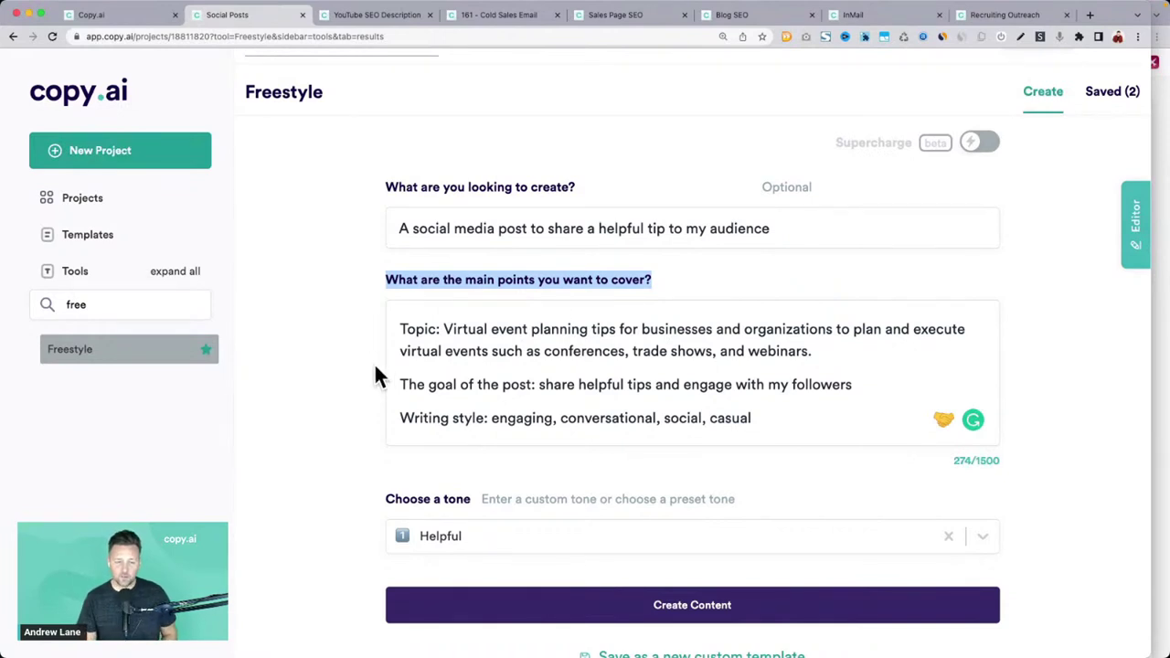
pyautogui.moveTo(402, 331); pyautogui.dragTo(443, 331)
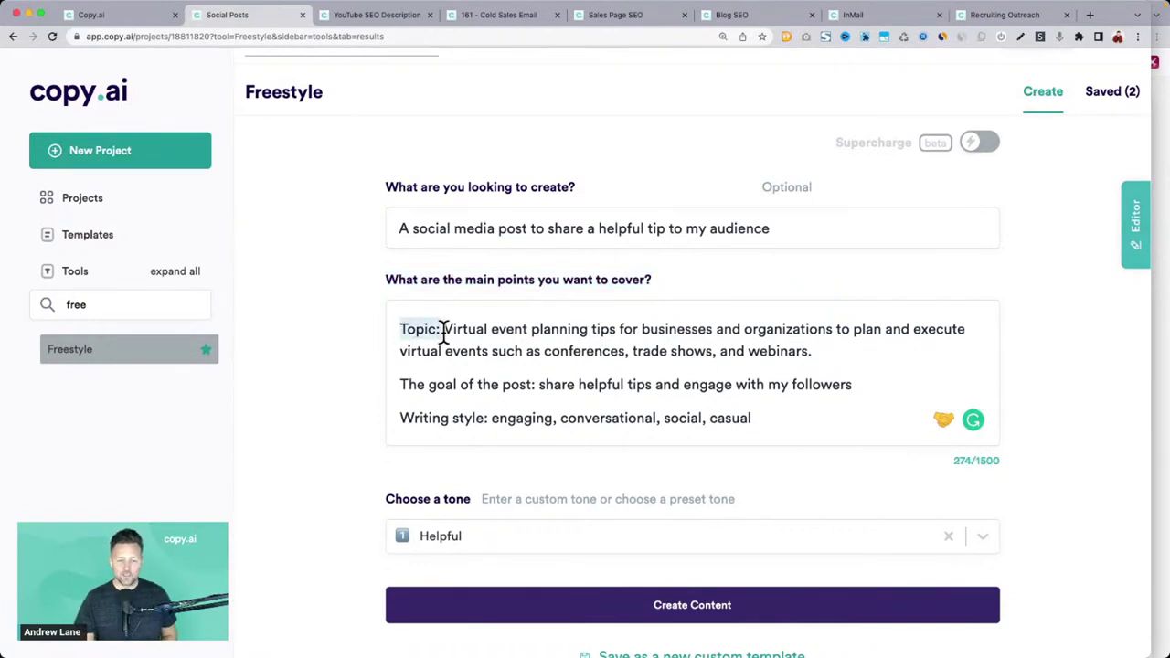
pyautogui.click(494, 331)
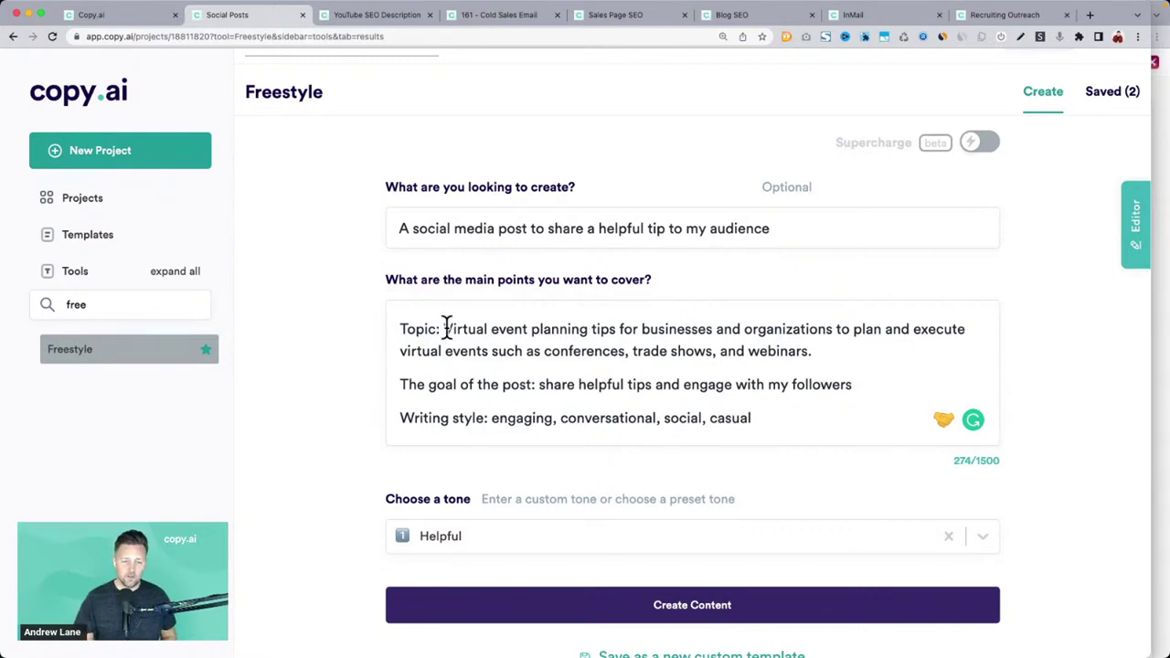
pyautogui.moveTo(445, 329); pyautogui.dragTo(820, 354)
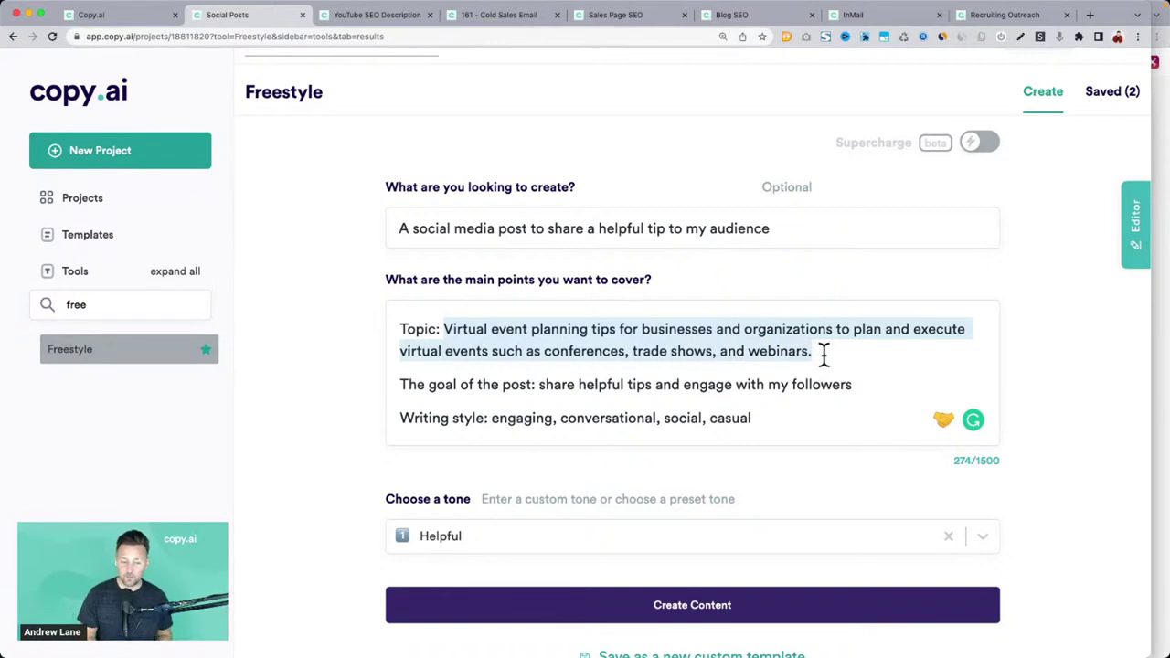
pyautogui.moveTo(399, 384); pyautogui.dragTo(533, 383)
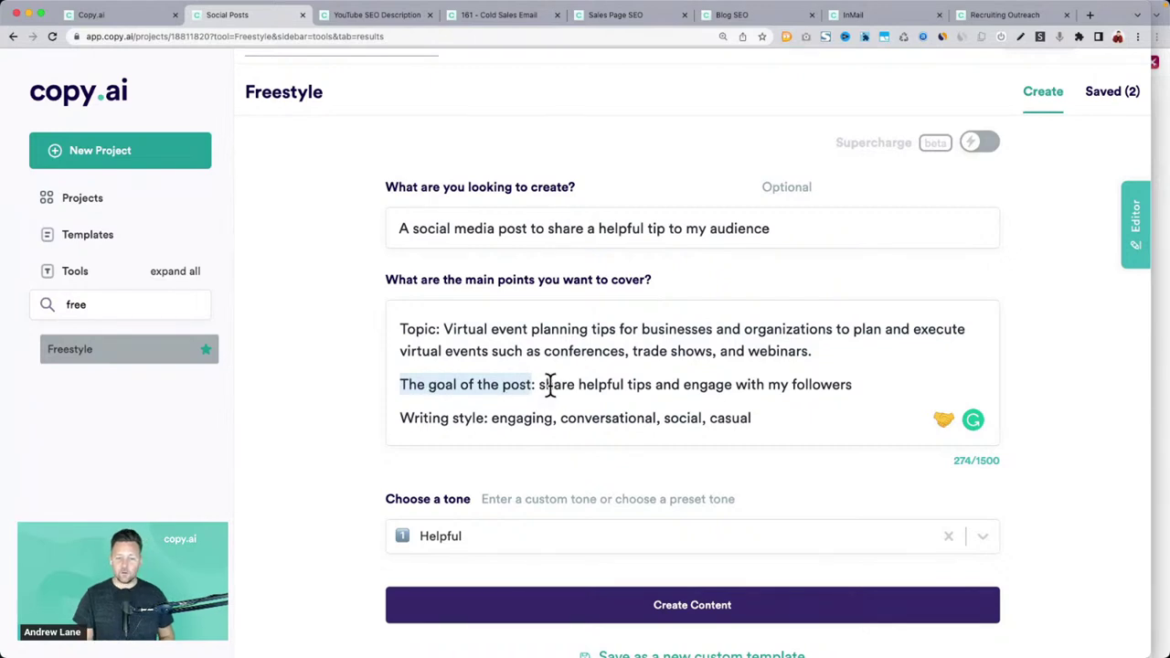
pyautogui.click(546, 384)
pyautogui.moveTo(489, 229); pyautogui.dragTo(875, 230)
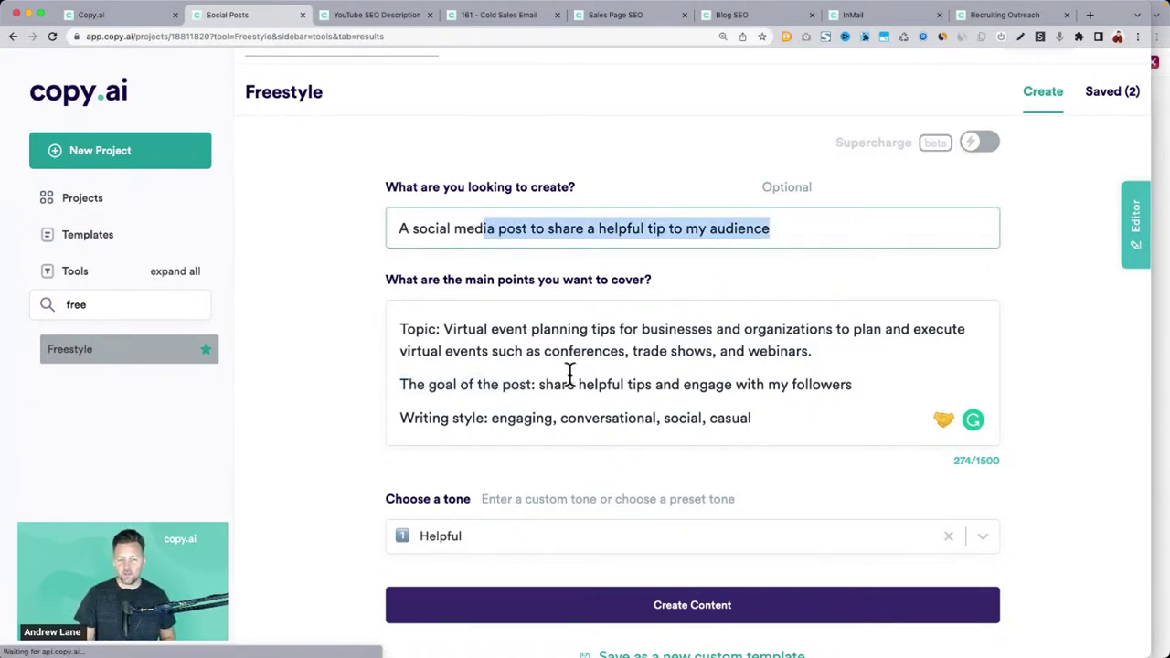
pyautogui.click(617, 397)
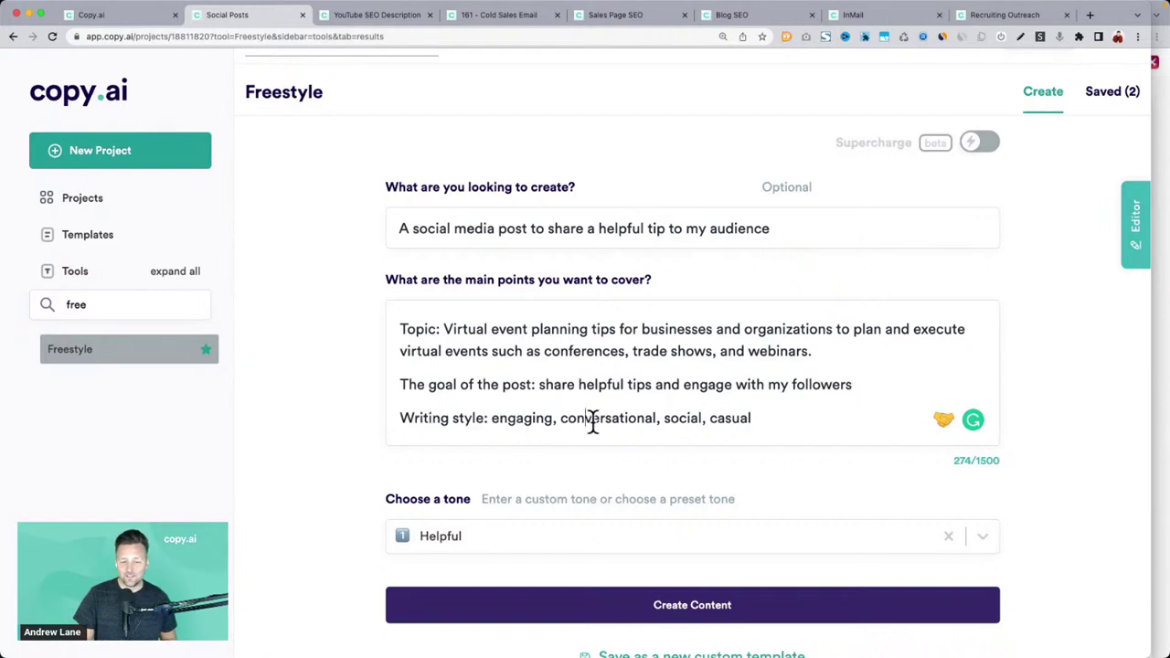
pyautogui.click(768, 418)
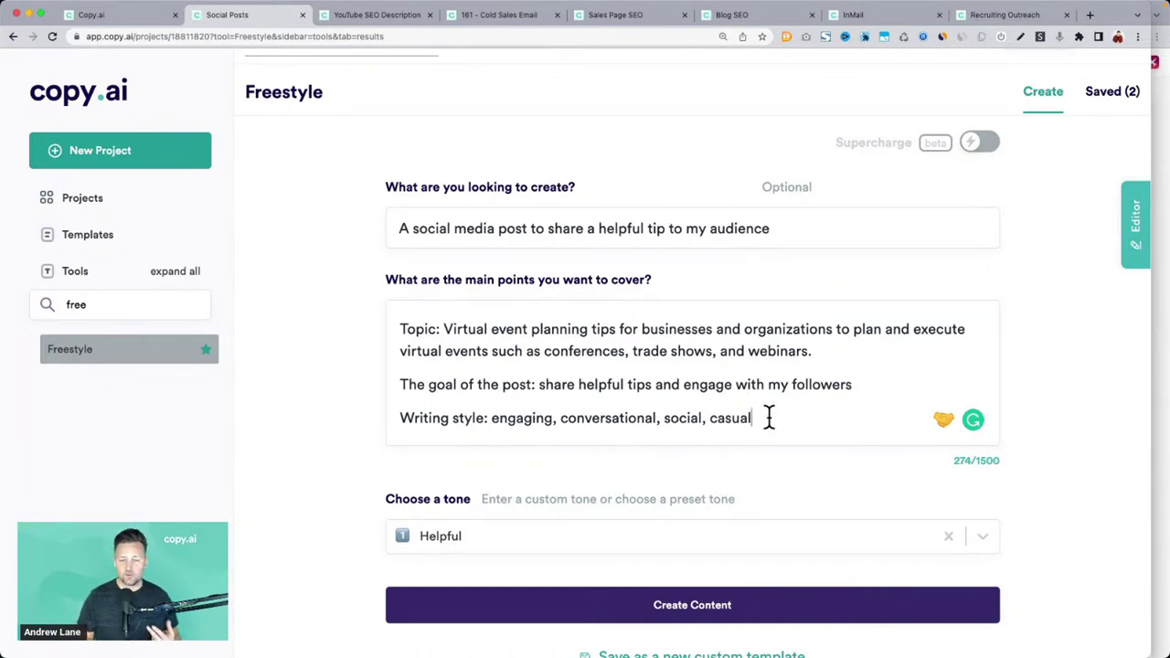
# Look through the preset tones and choose Helpful for the social media post
pyautogui.scroll(-2, 459, 499)
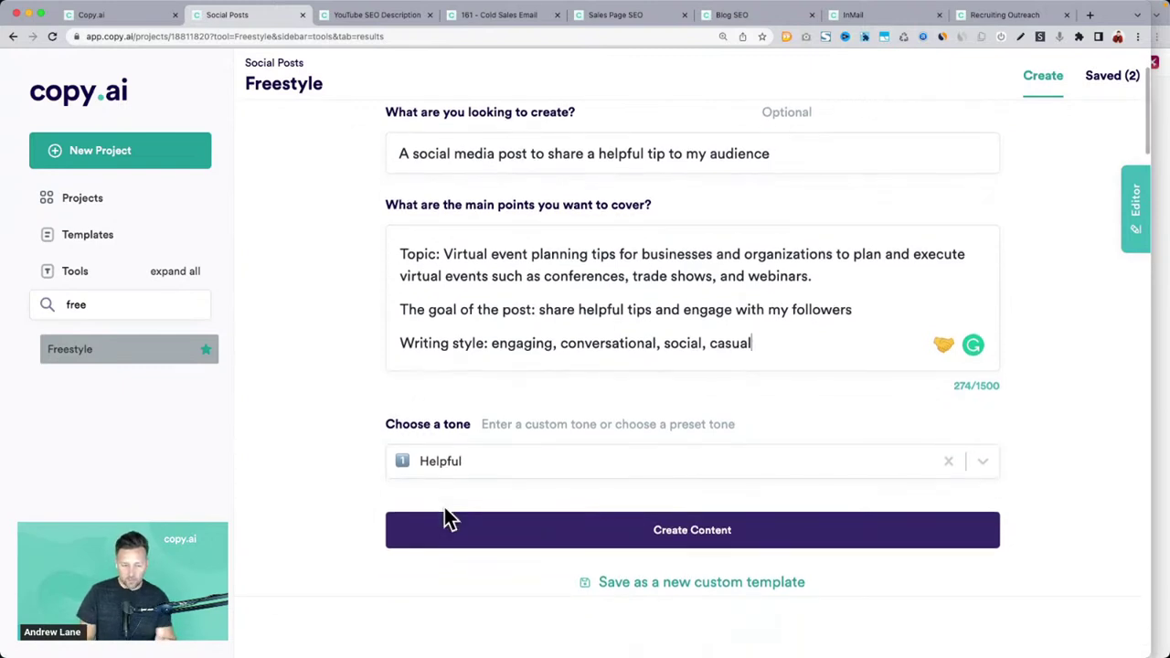
pyautogui.click(459, 460)
pyautogui.scroll(-5, 508, 501)
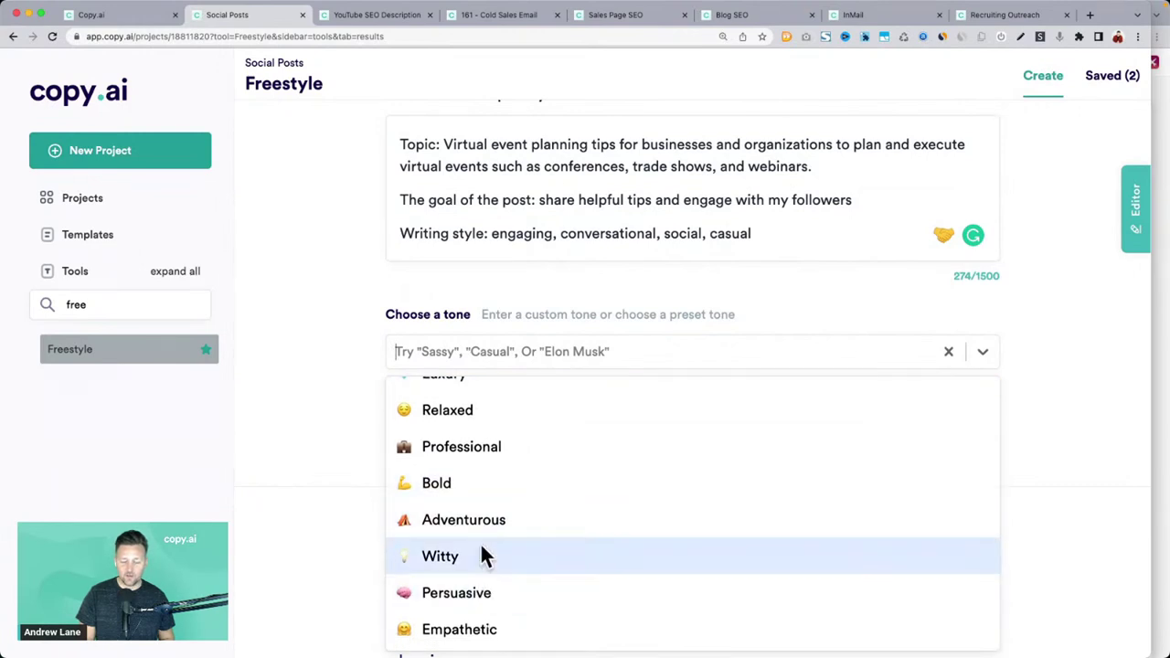
pyautogui.scroll(3, 502, 512)
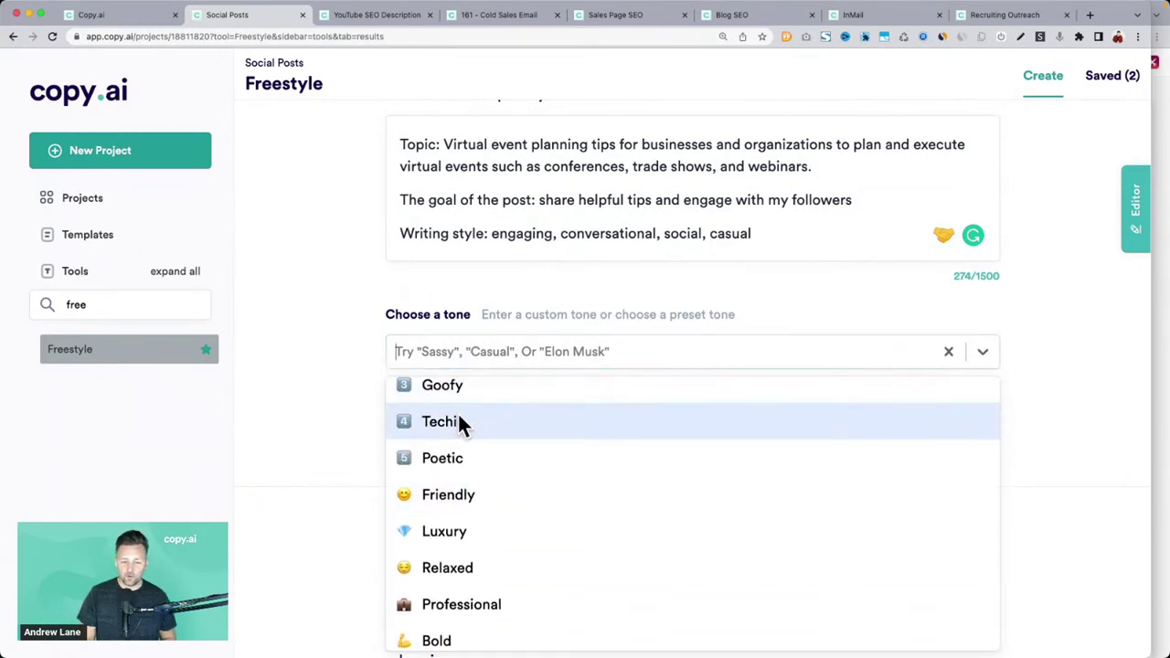
pyautogui.scroll(2, 459, 425)
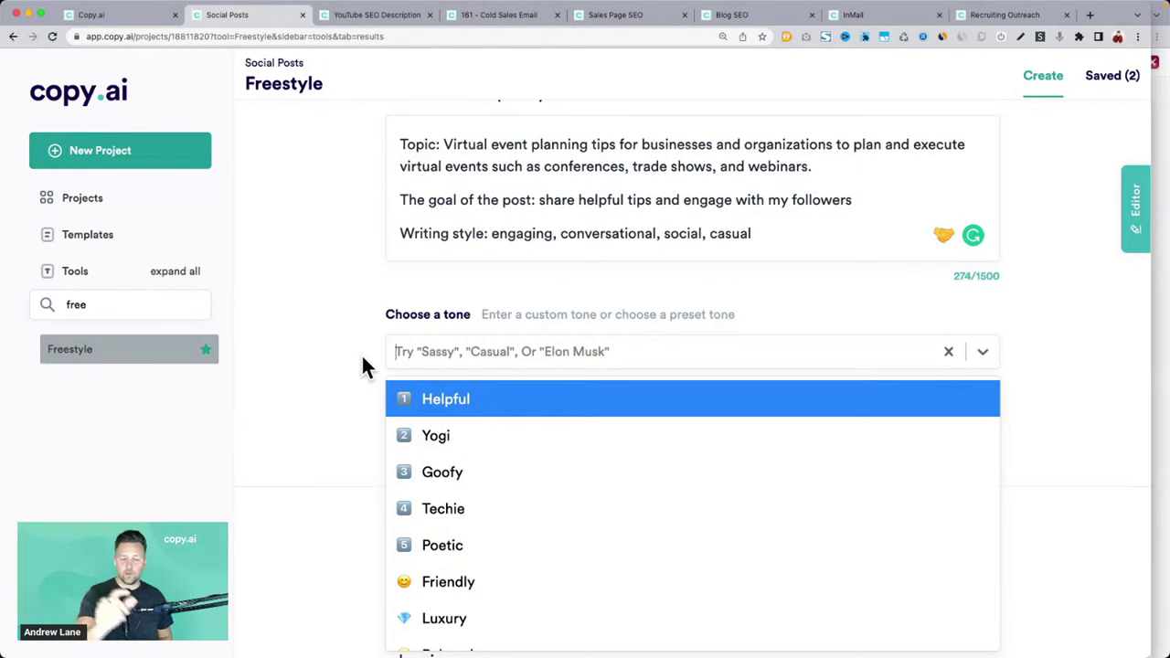
pyautogui.press('Return')
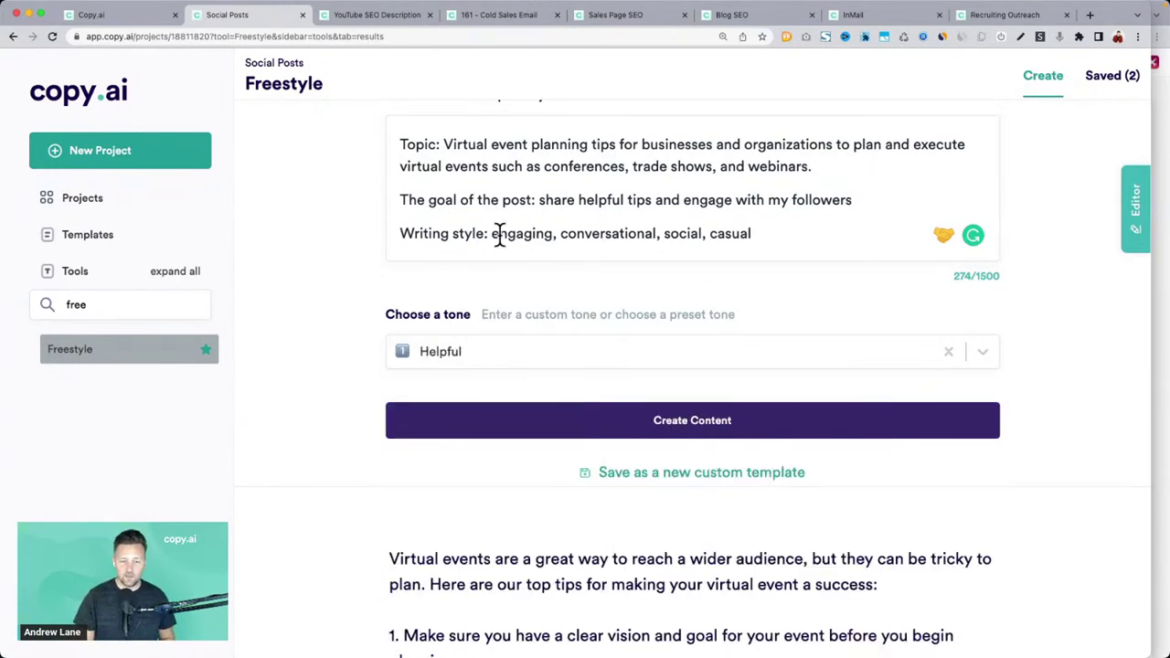
# Generate Freestyle content for the social media post about virtual event planning tips
pyautogui.scroll(1, 498, 236)
pyautogui.click(652, 450)
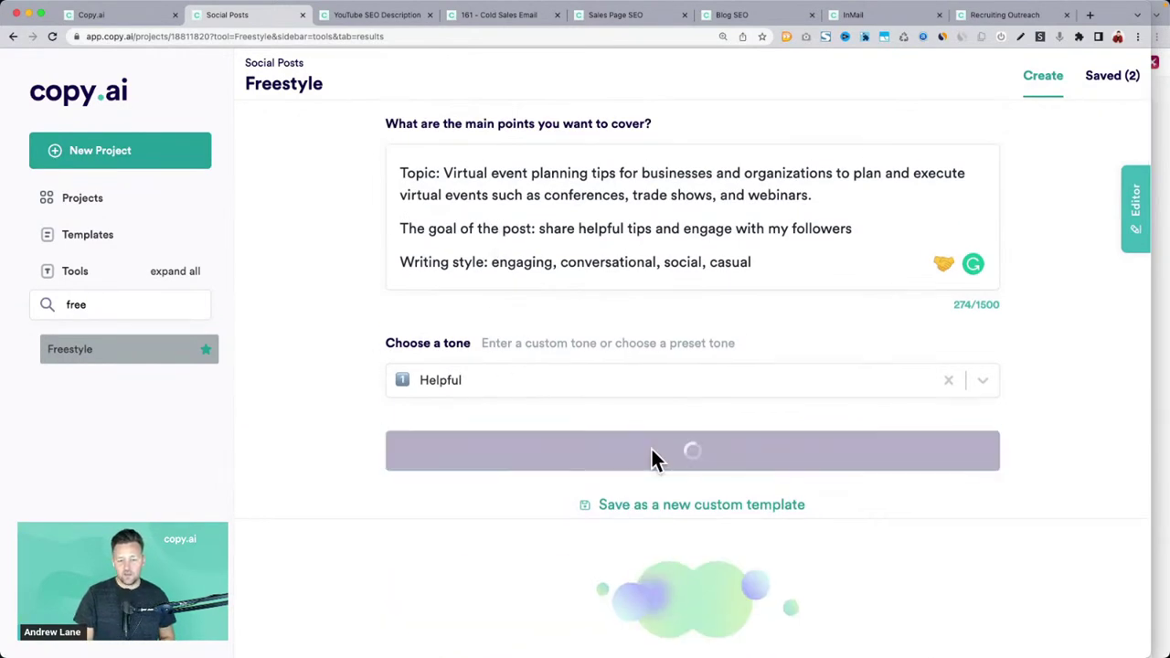
pyautogui.scroll(3, 651, 452)
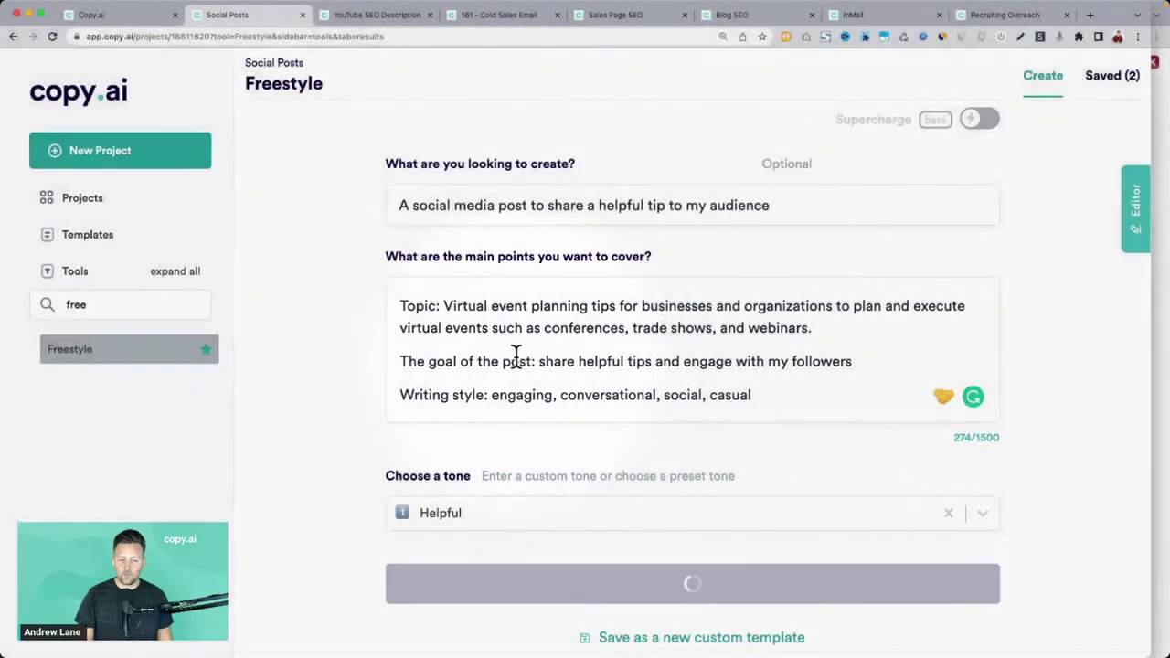
pyautogui.scroll(-1, 516, 356)
pyautogui.scroll(-1, 516, 357)
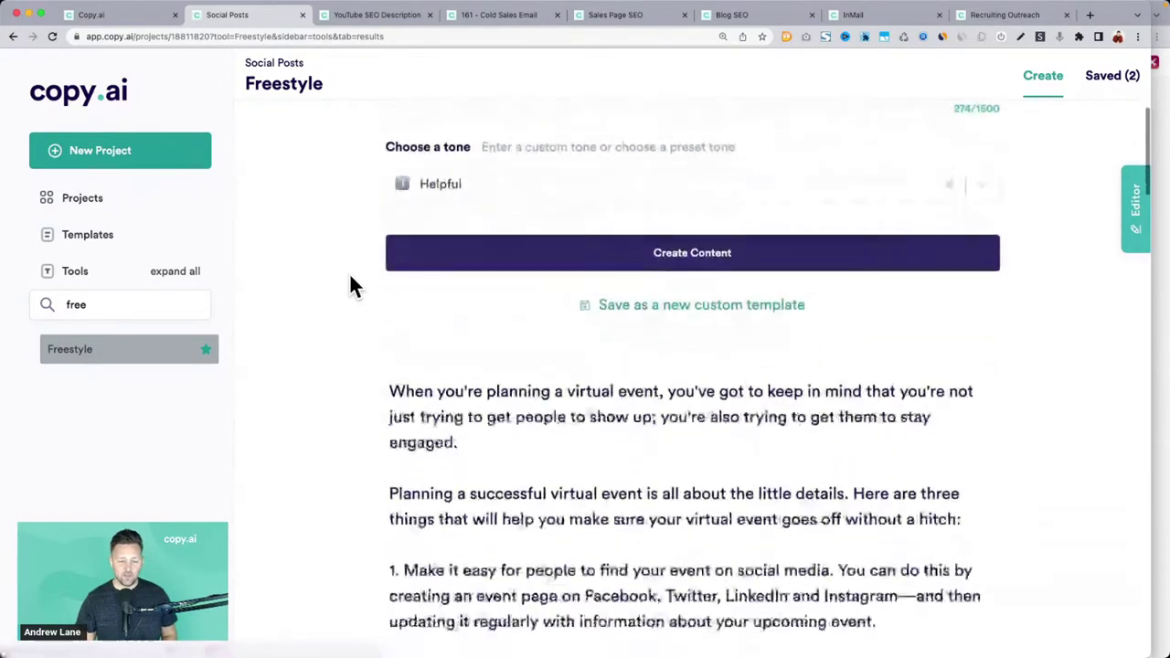
# Read through the generated virtual event posts, highlighting the first one's paragraph about planning a successful event
pyautogui.scroll(-5, 349, 273)
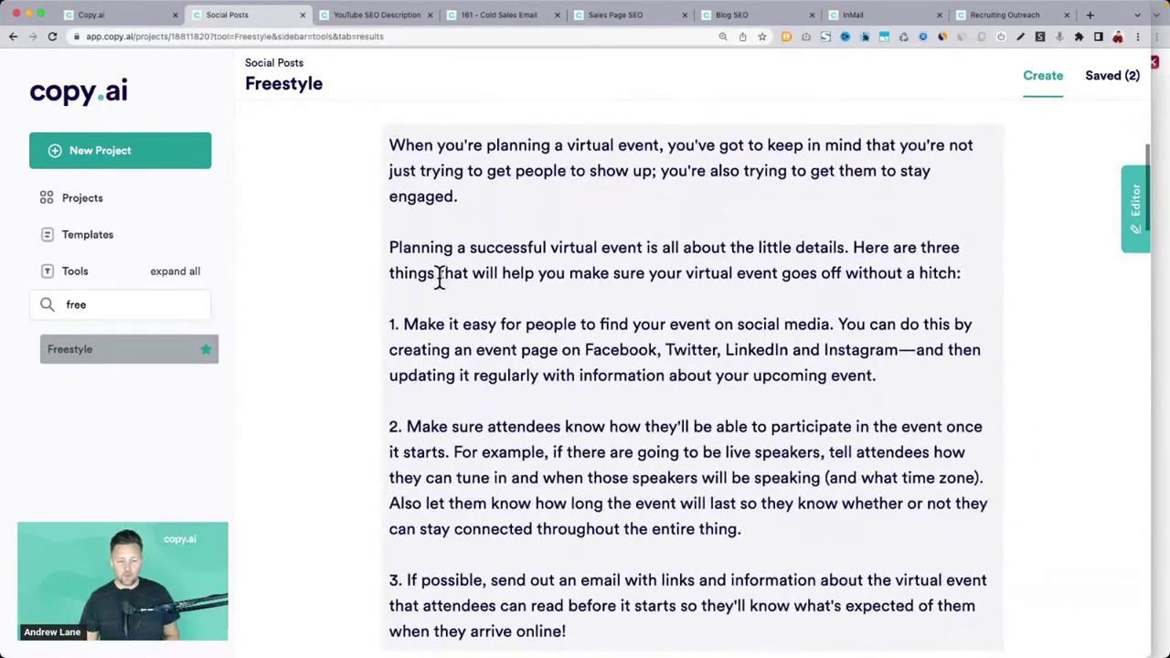
pyautogui.scroll(-15, 439, 278)
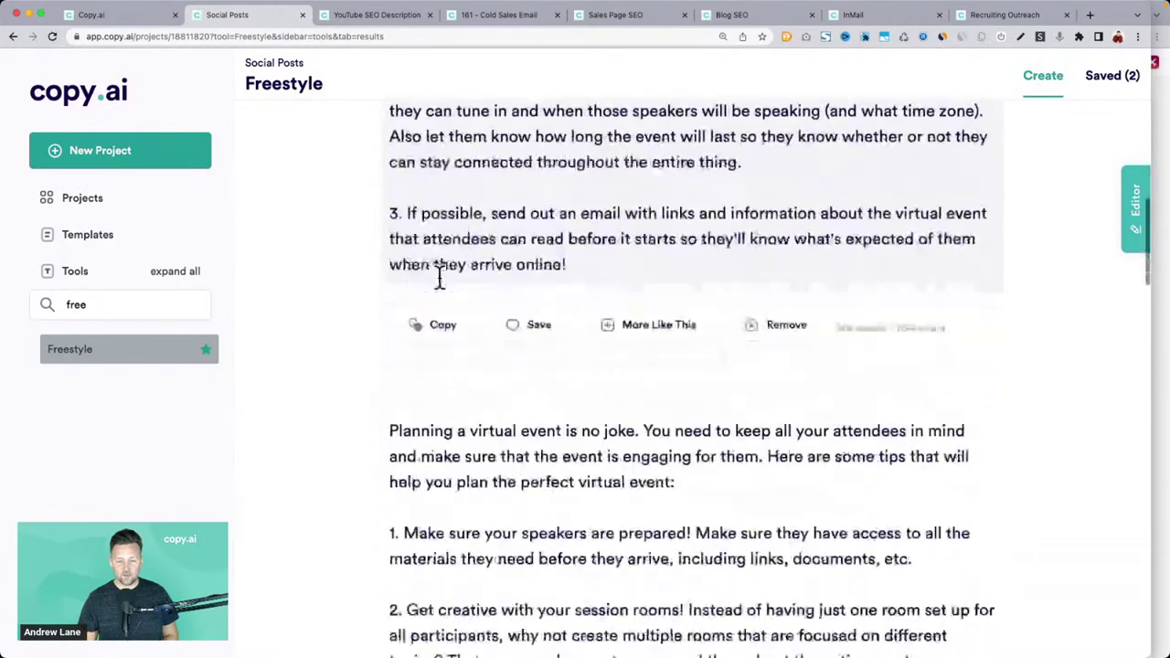
pyautogui.scroll(-20, 441, 289)
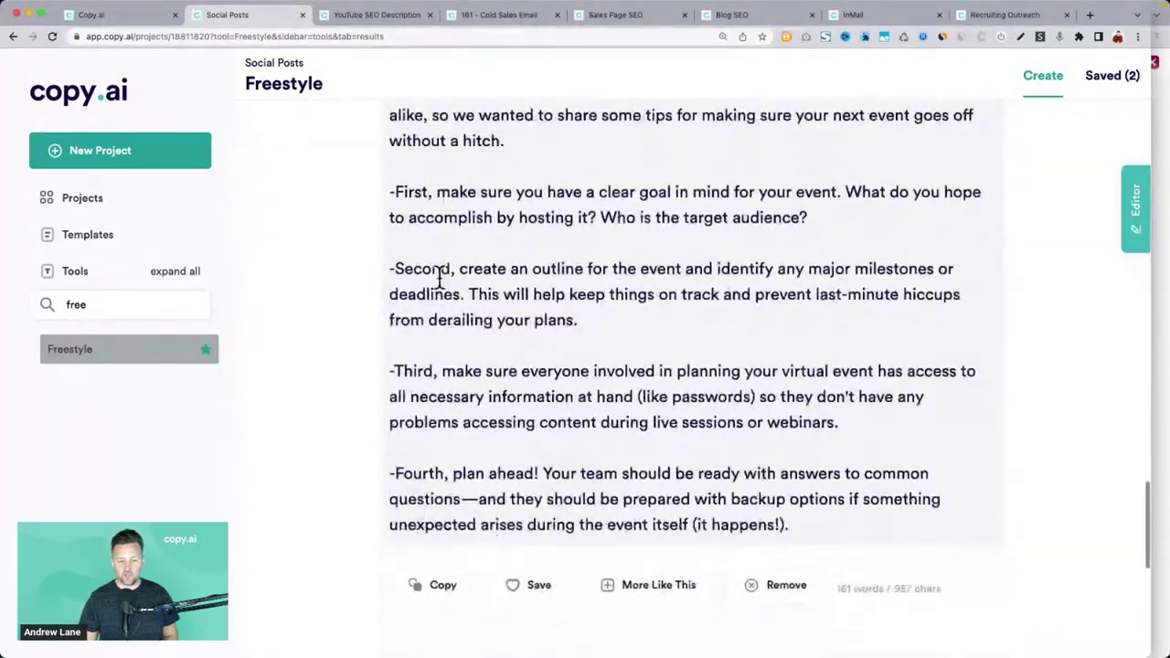
pyautogui.scroll(20, 442, 289)
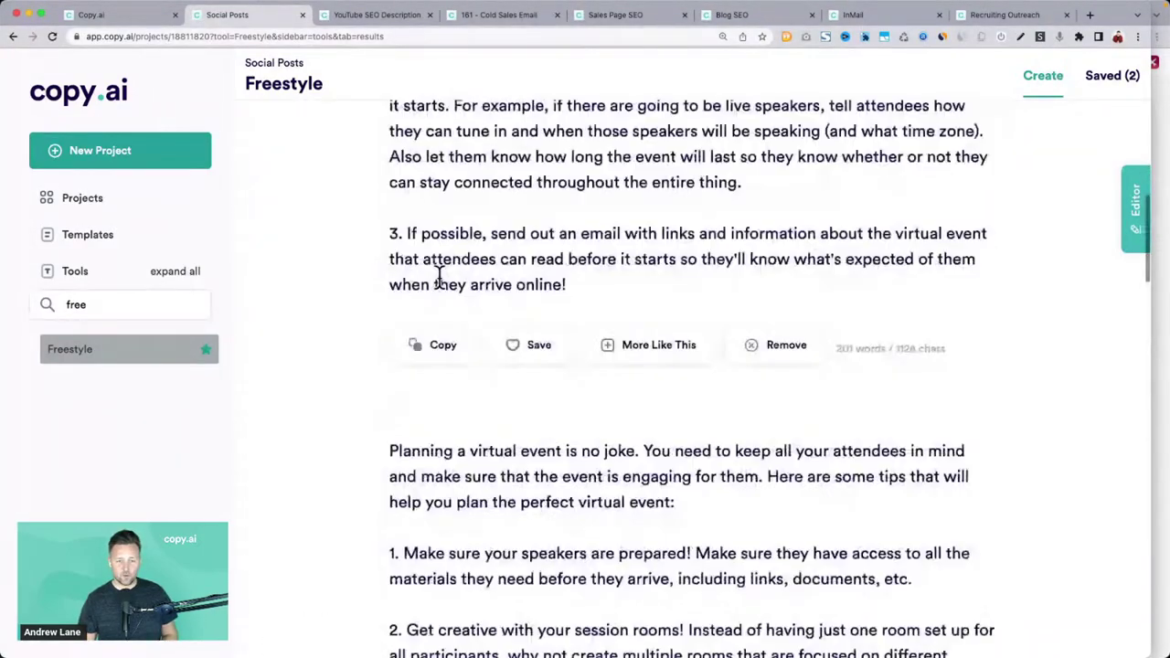
pyautogui.scroll(3, 439, 278)
pyautogui.scroll(-2, 439, 274)
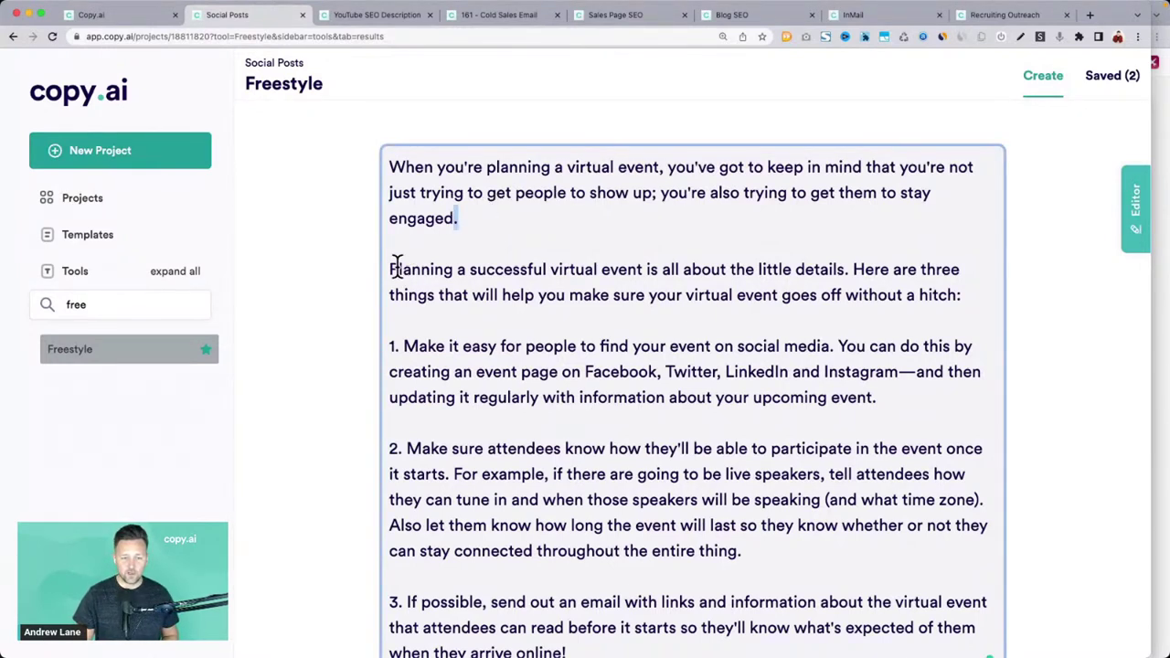
pyautogui.moveTo(402, 269); pyautogui.dragTo(869, 319)
pyautogui.scroll(-1, 861, 318)
pyautogui.click(682, 286)
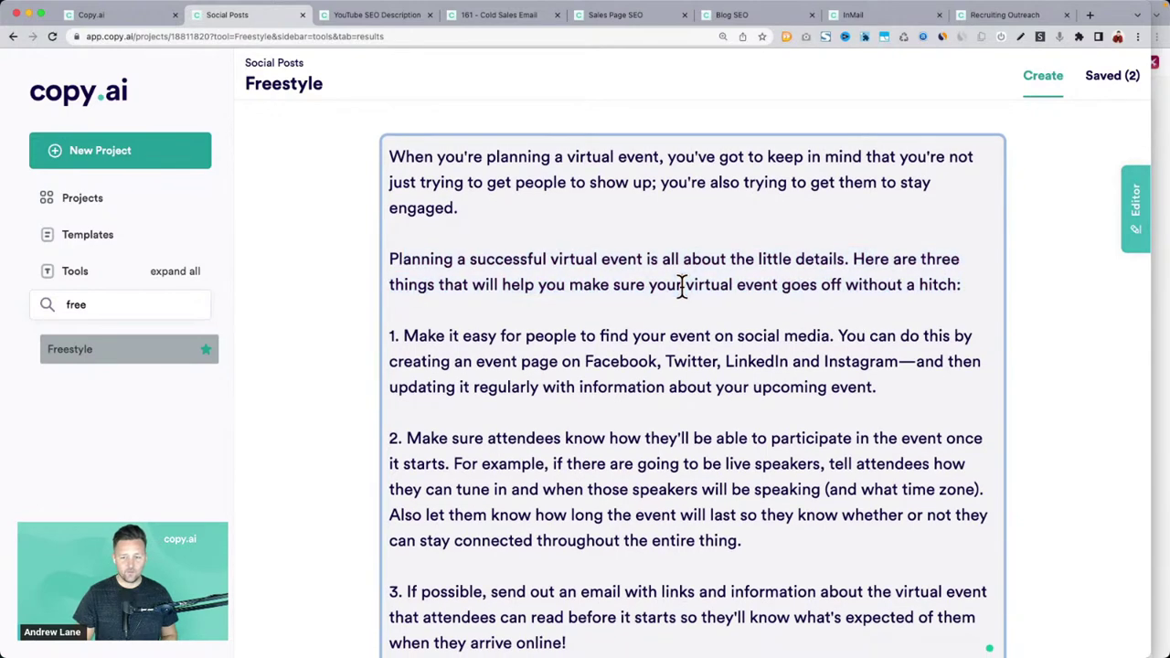
pyautogui.scroll(-1, 665, 265)
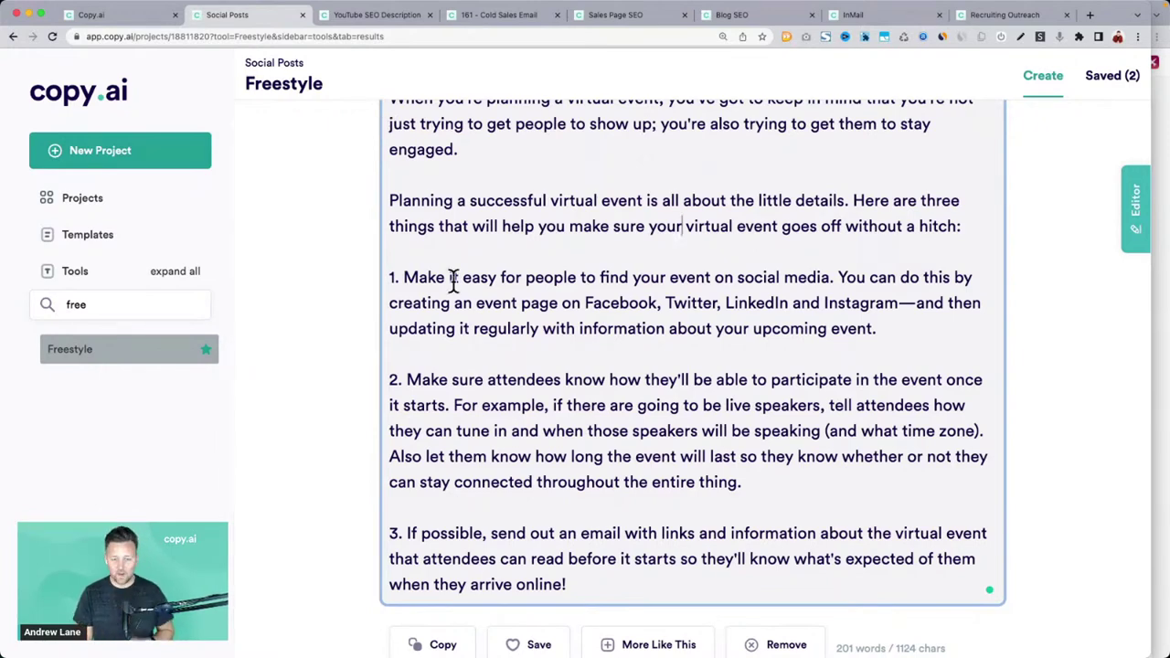
pyautogui.scroll(-1, 452, 283)
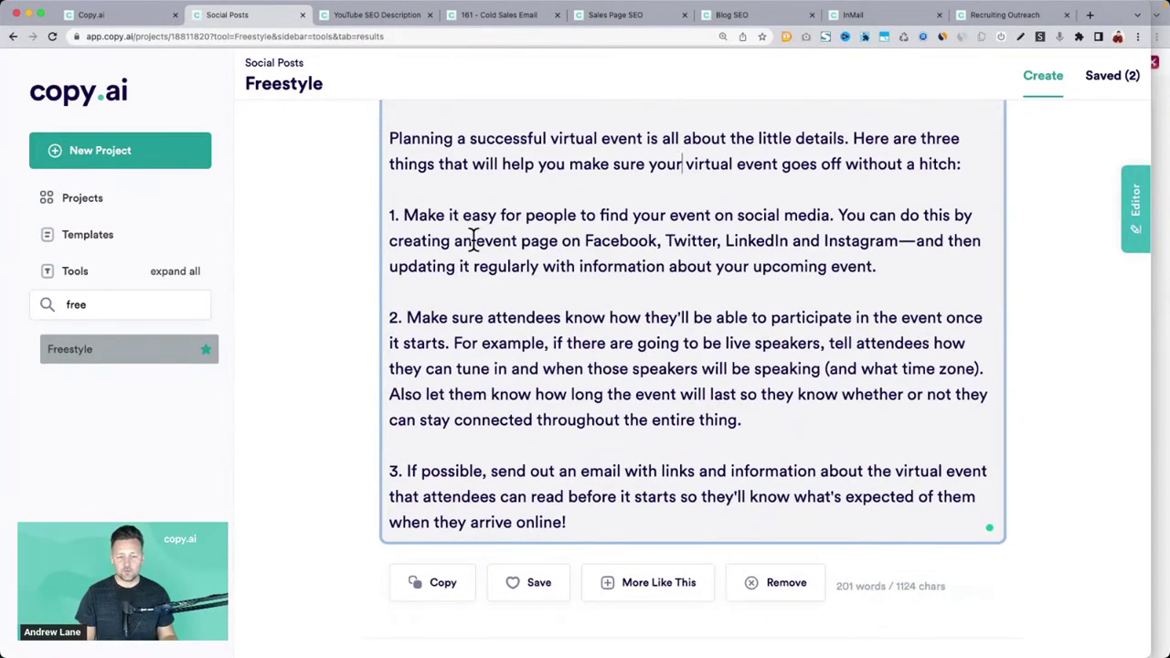
# Save the first generated post and paste a copy of it into the project's editor
pyautogui.click(540, 577)
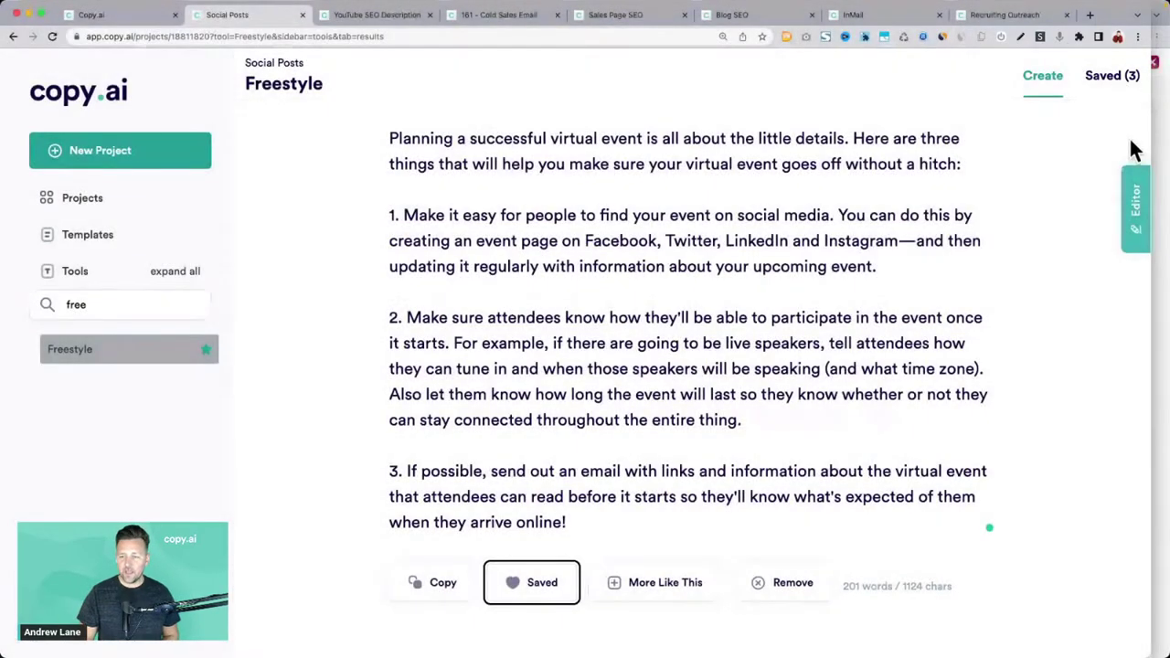
pyautogui.click(1135, 187)
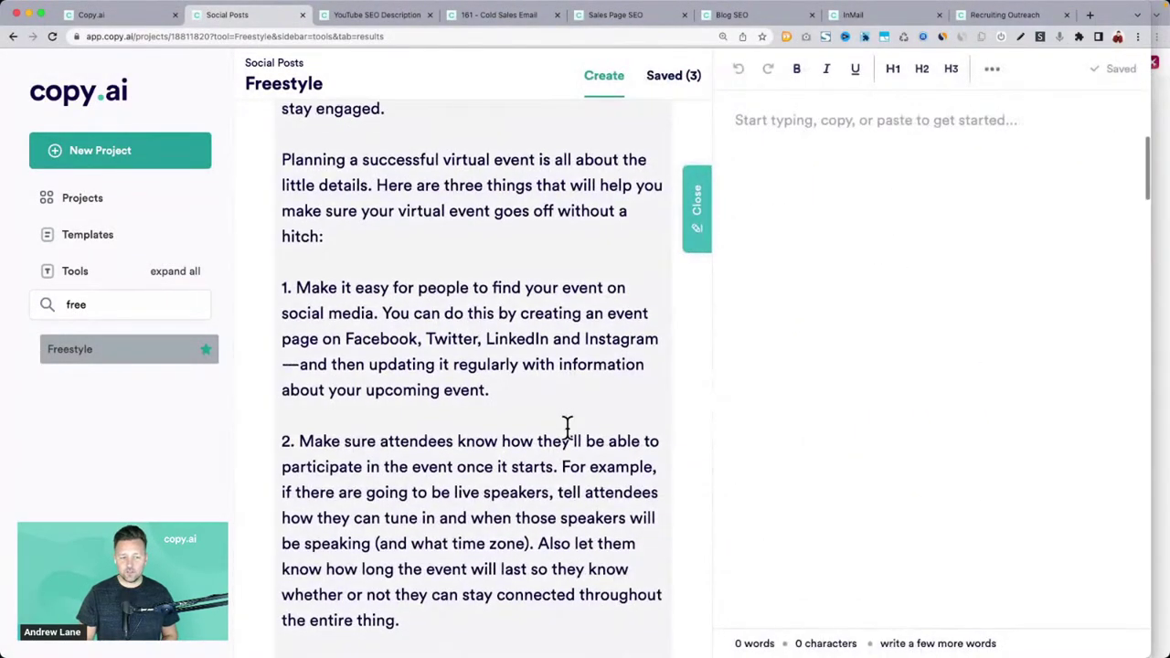
pyautogui.scroll(-5, 566, 431)
pyautogui.click(520, 464)
pyautogui.click(817, 317)
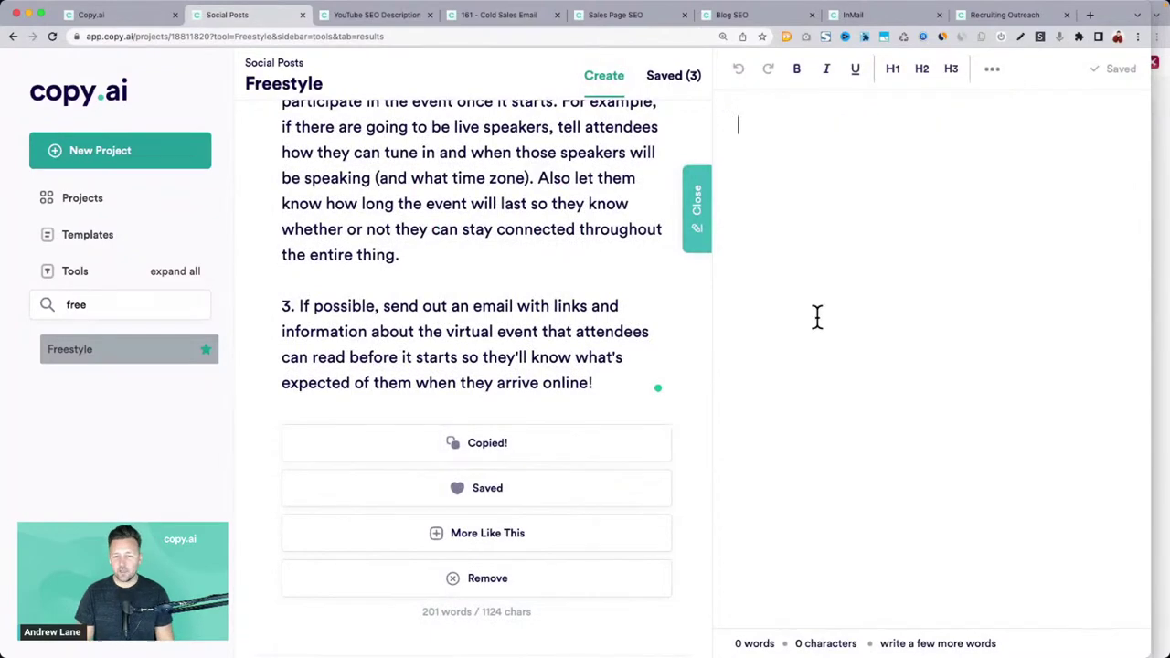
pyautogui.press('cmd+v')
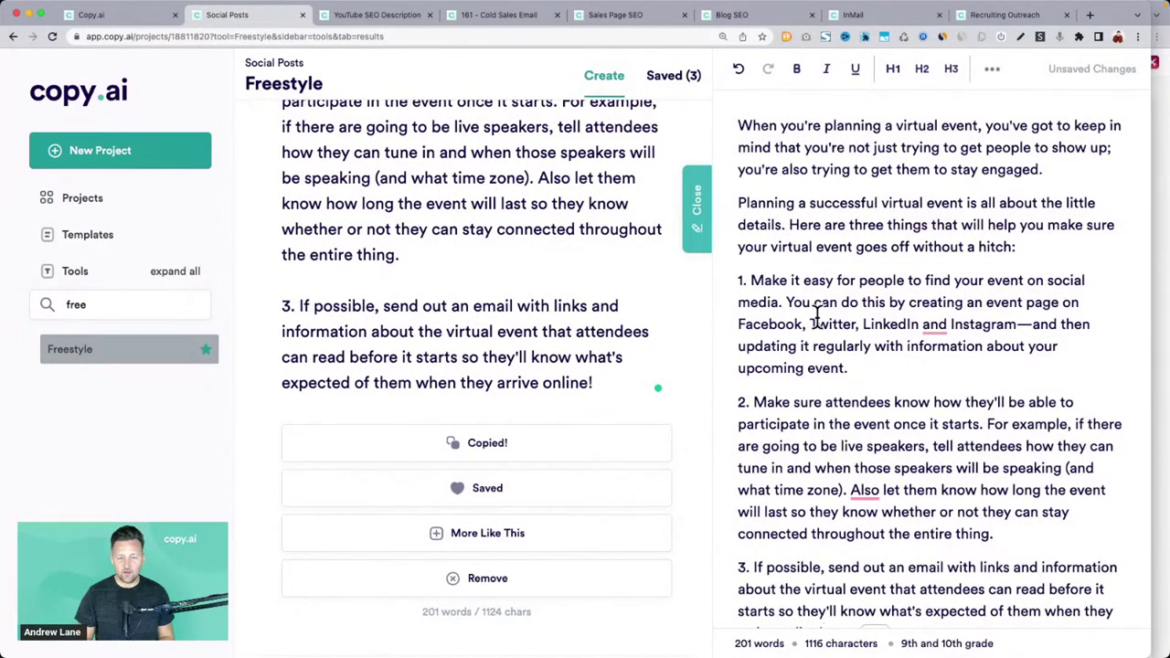
# Highlight part of the second tip about attendee participation in the generated post
pyautogui.scroll(2, 485, 347)
pyautogui.moveTo(302, 228); pyautogui.dragTo(393, 342)
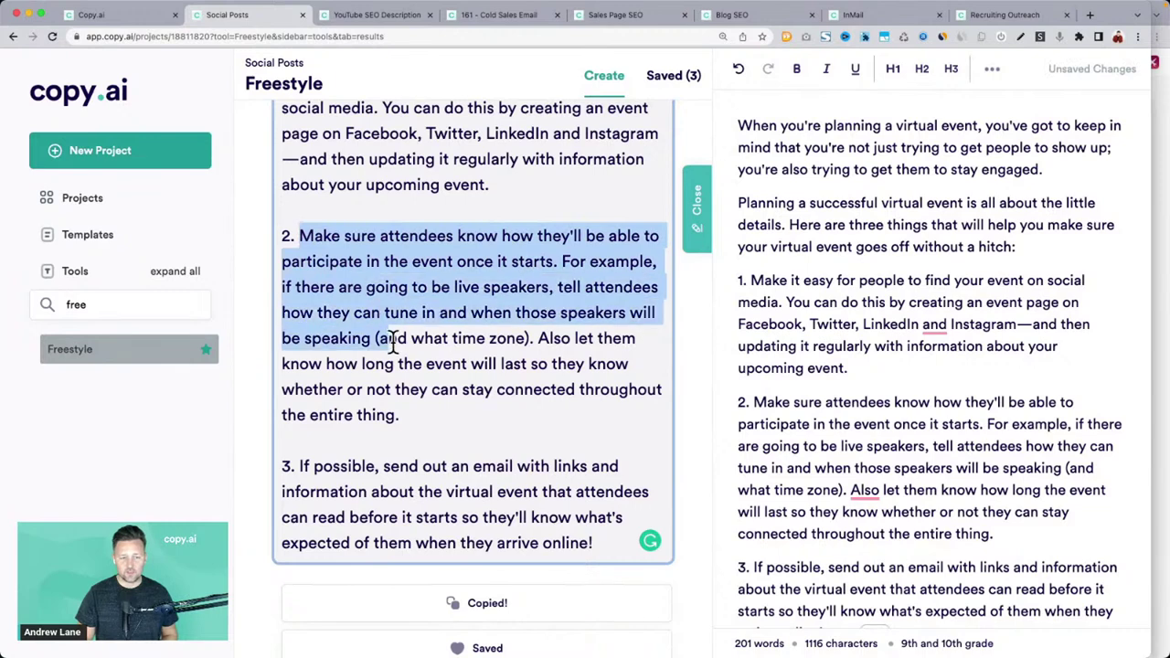
pyautogui.click(426, 263)
# Try replacing the editor's opening paragraph with the fourth Rewrite suggestion, about designing a compelling agenda, and undo the replacement
pyautogui.click(820, 147)
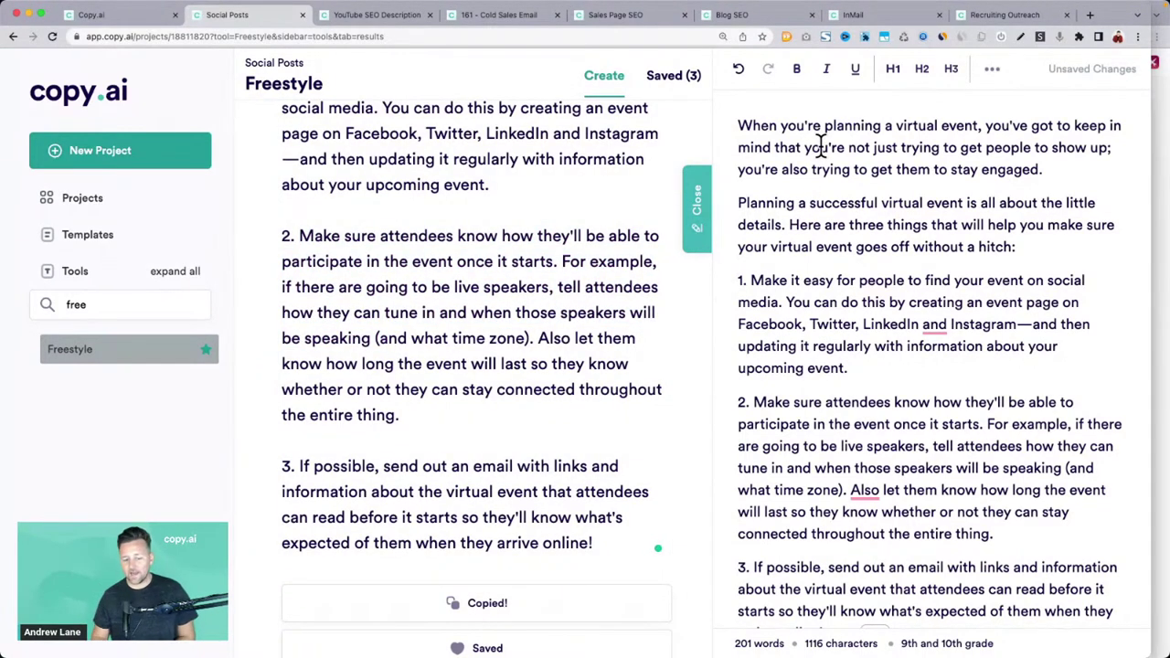
pyautogui.moveTo(739, 125); pyautogui.dragTo(1045, 173)
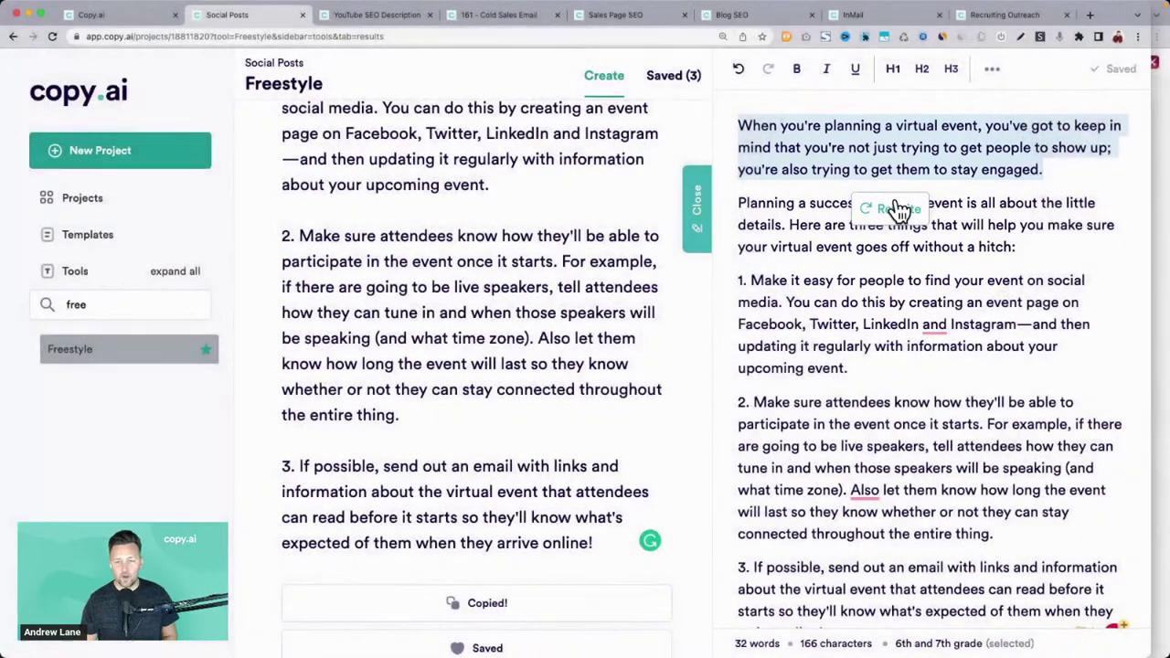
pyautogui.click(898, 208)
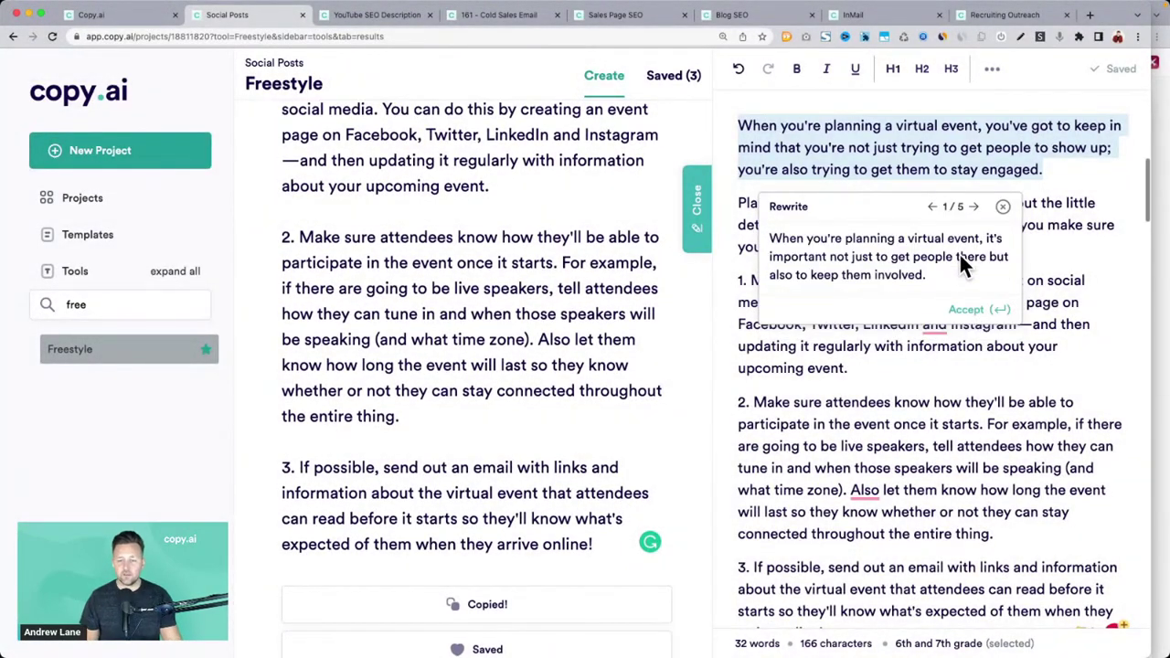
pyautogui.click(973, 208)
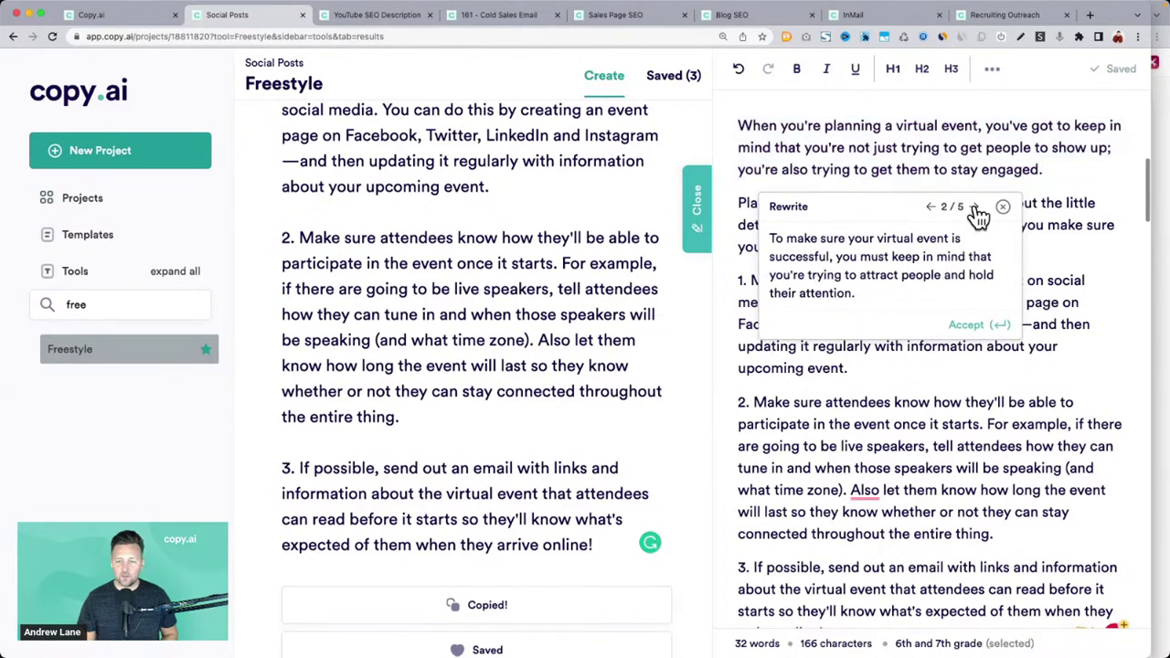
pyautogui.click(974, 208)
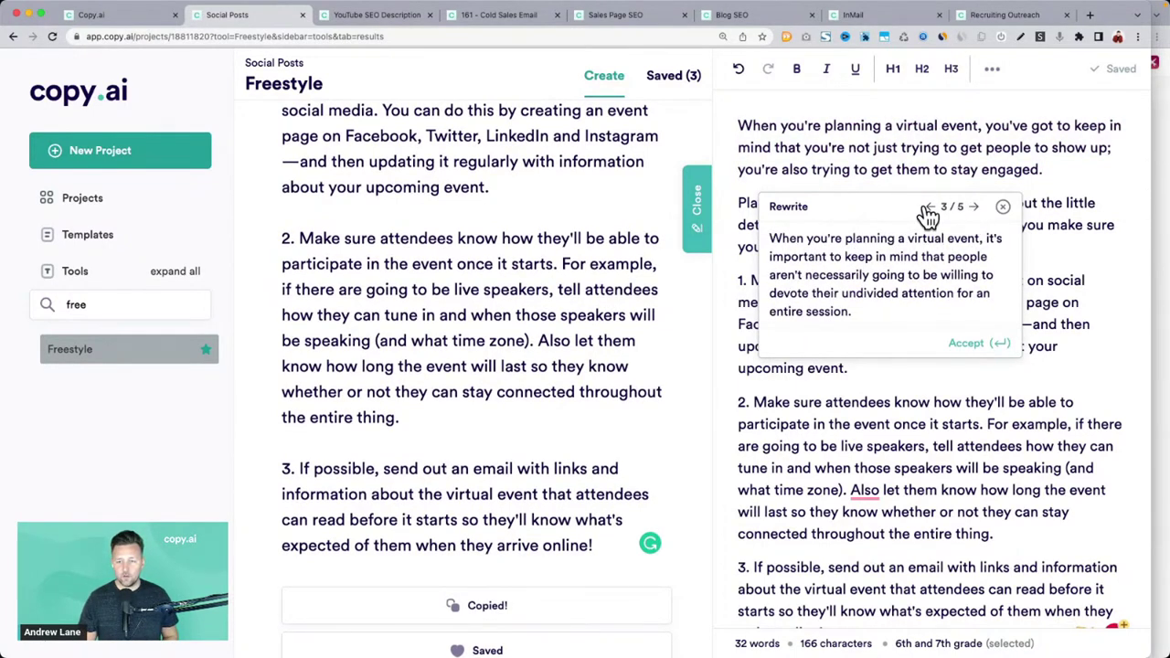
pyautogui.click(971, 210)
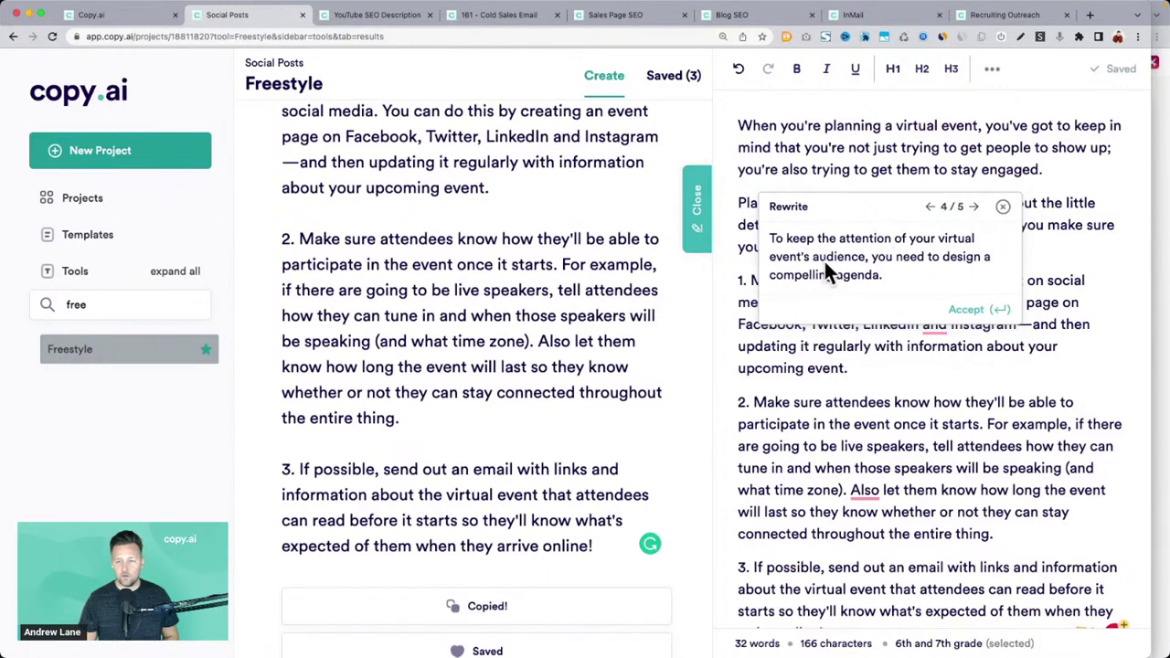
pyautogui.click(970, 309)
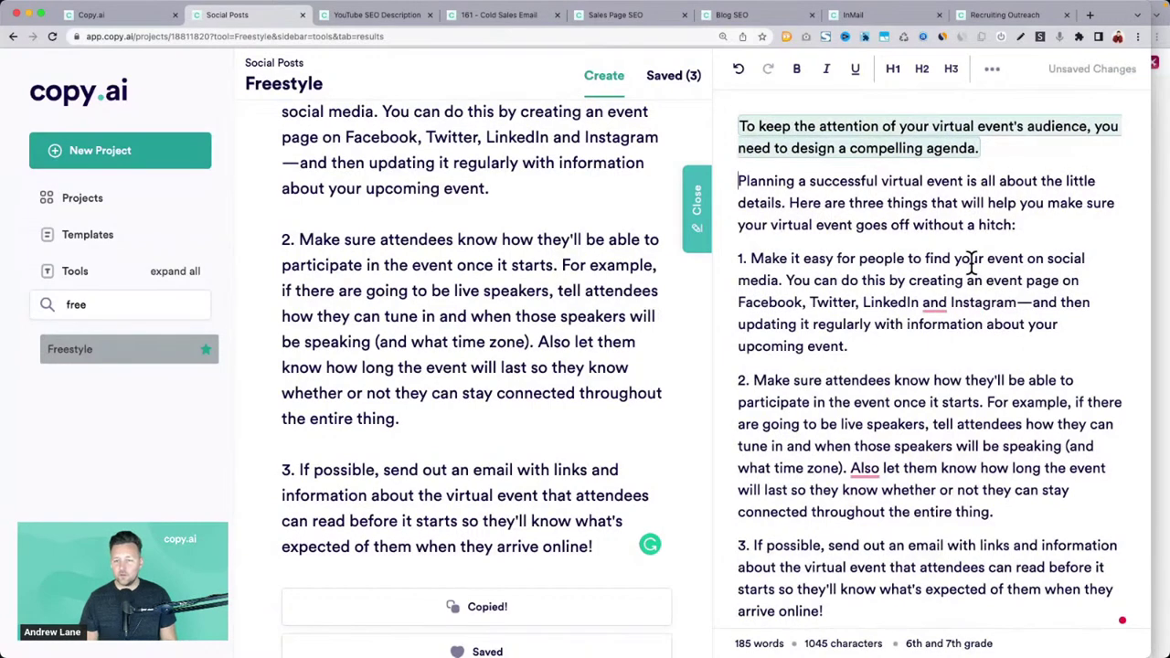
pyautogui.press('super+z')
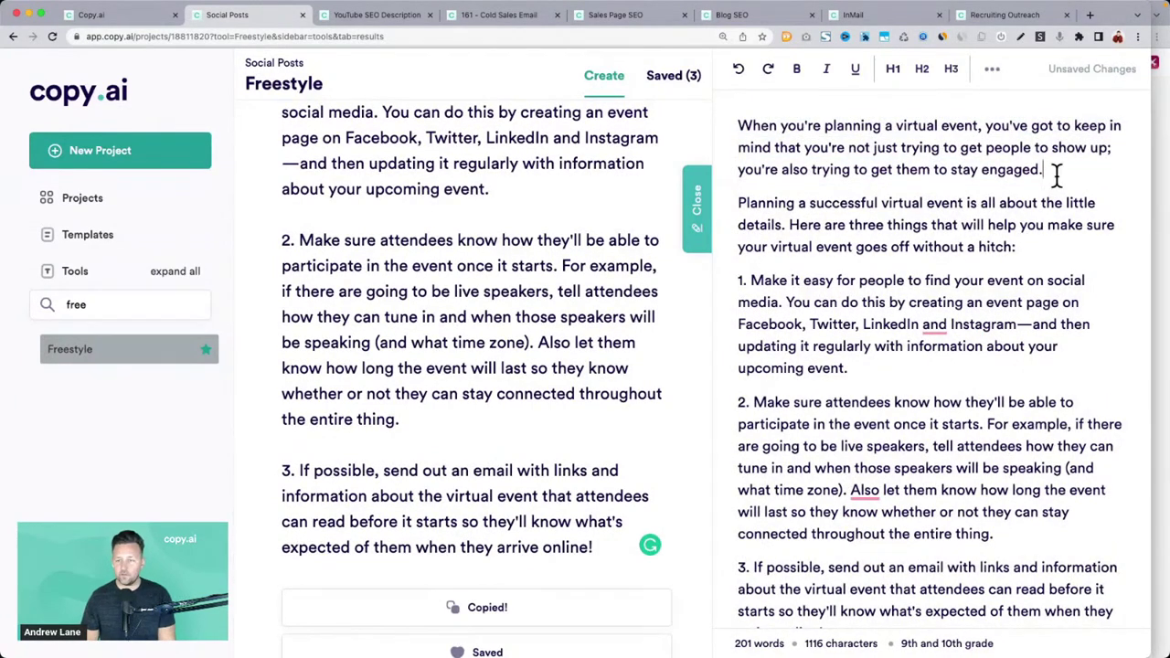
# Extend the editor's opening paragraph with the third Write more suggestion, about virtual events being typically asynchronous, and dismiss the suggestions
pyautogui.click(1056, 174)
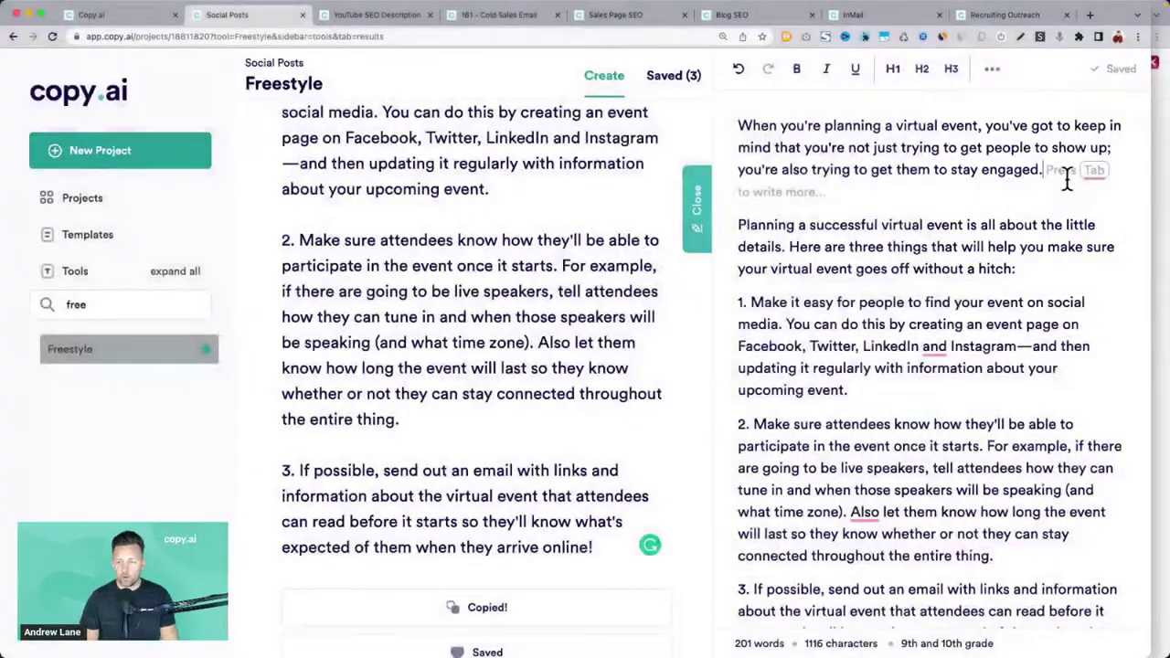
pyautogui.press('Tab')
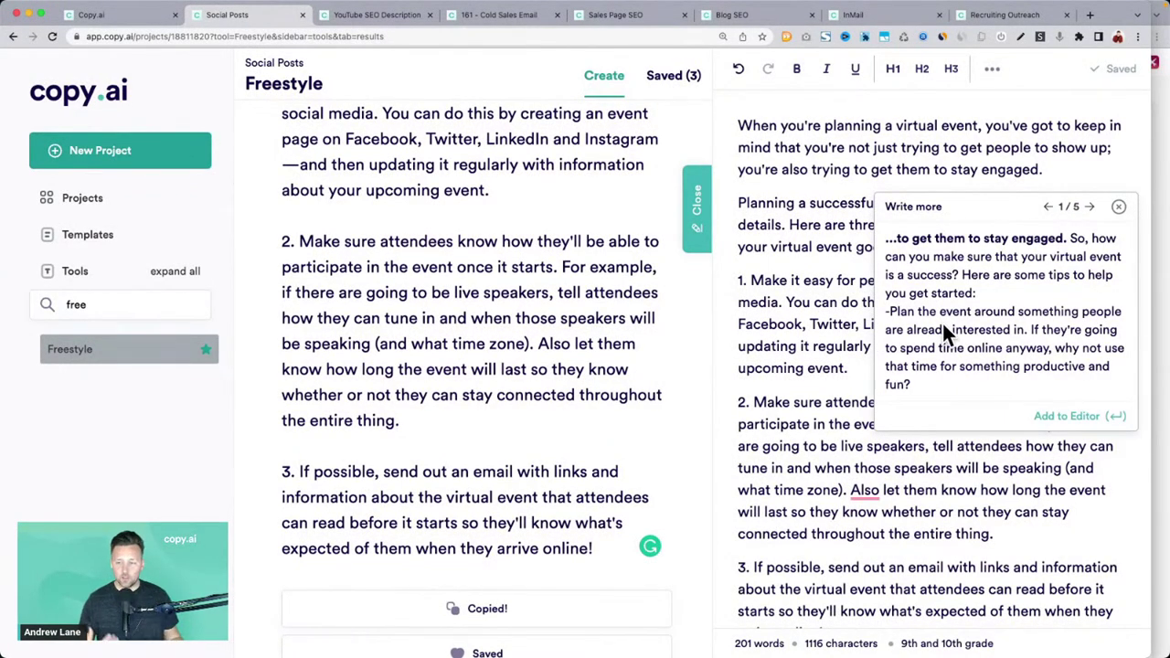
pyautogui.click(1090, 208)
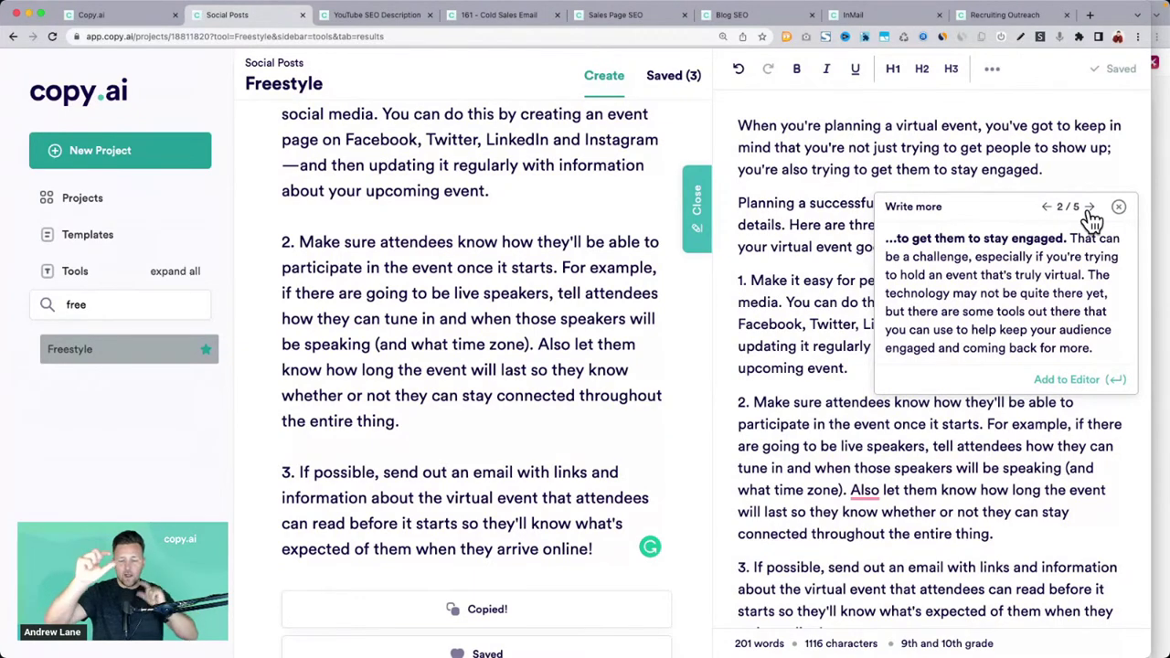
pyautogui.click(1089, 208)
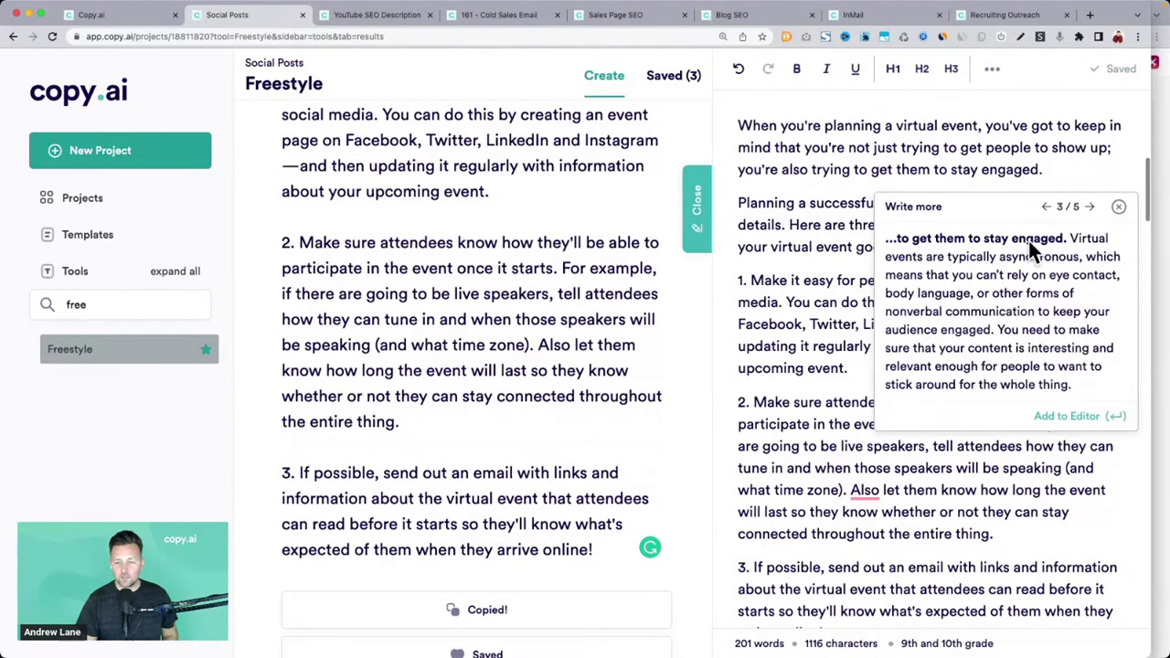
pyautogui.click(1078, 417)
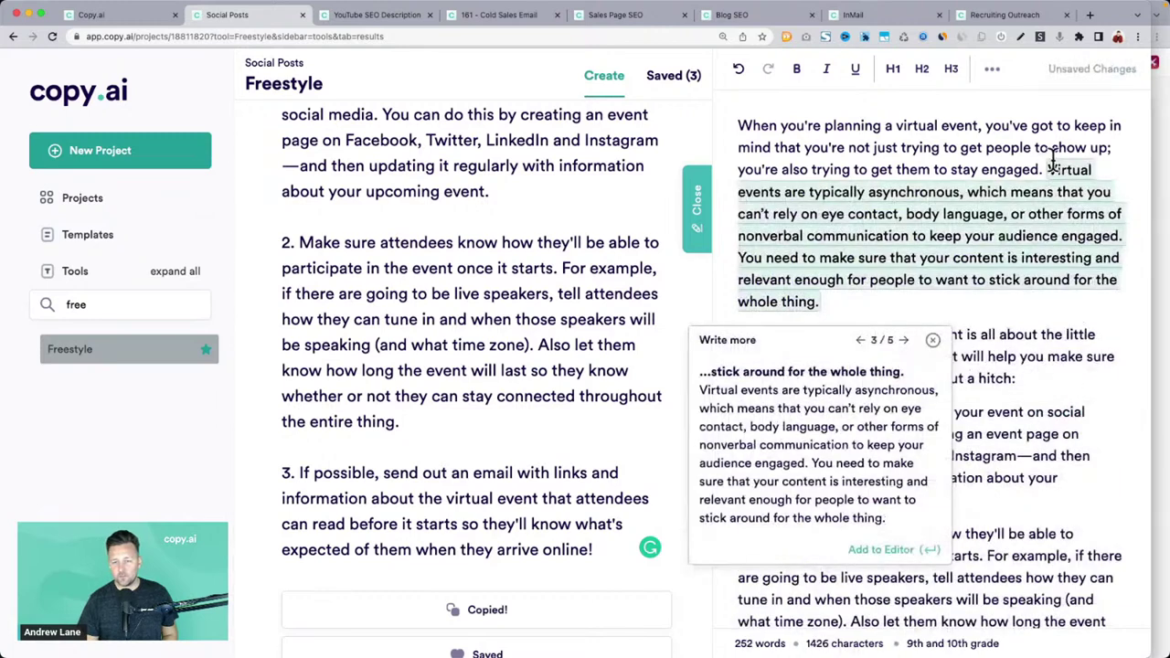
pyautogui.click(927, 174)
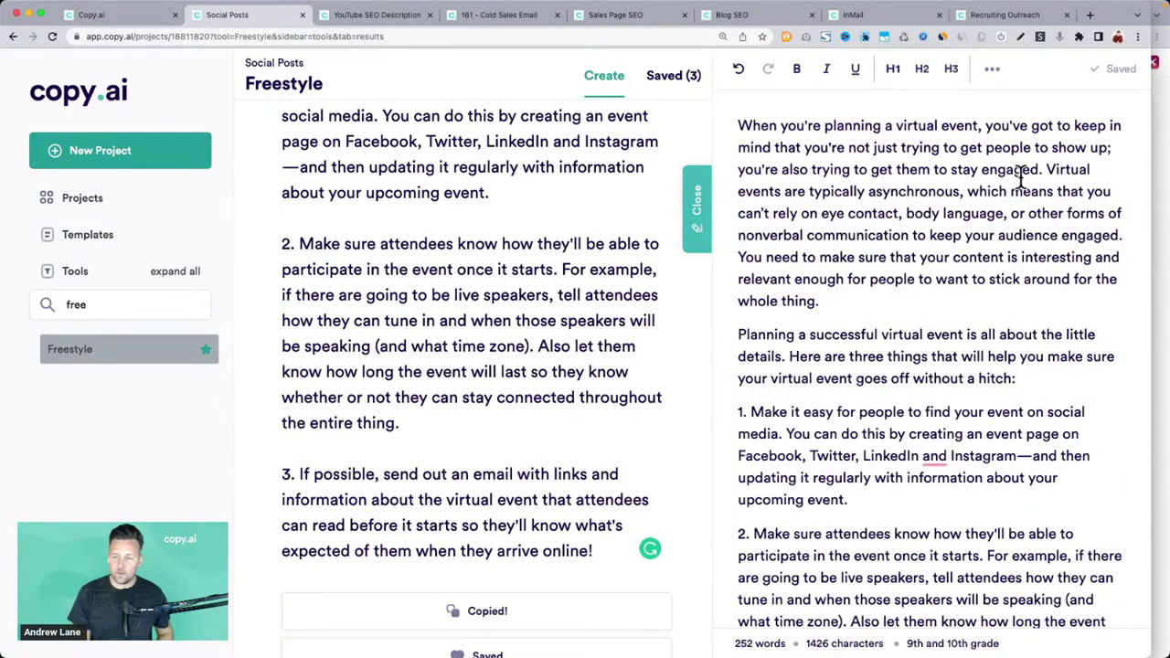
# Highlight the added text about asynchronous virtual events and review the rest of the post in the editor
pyautogui.moveTo(1039, 172); pyautogui.dragTo(1025, 274)
pyautogui.click(863, 288)
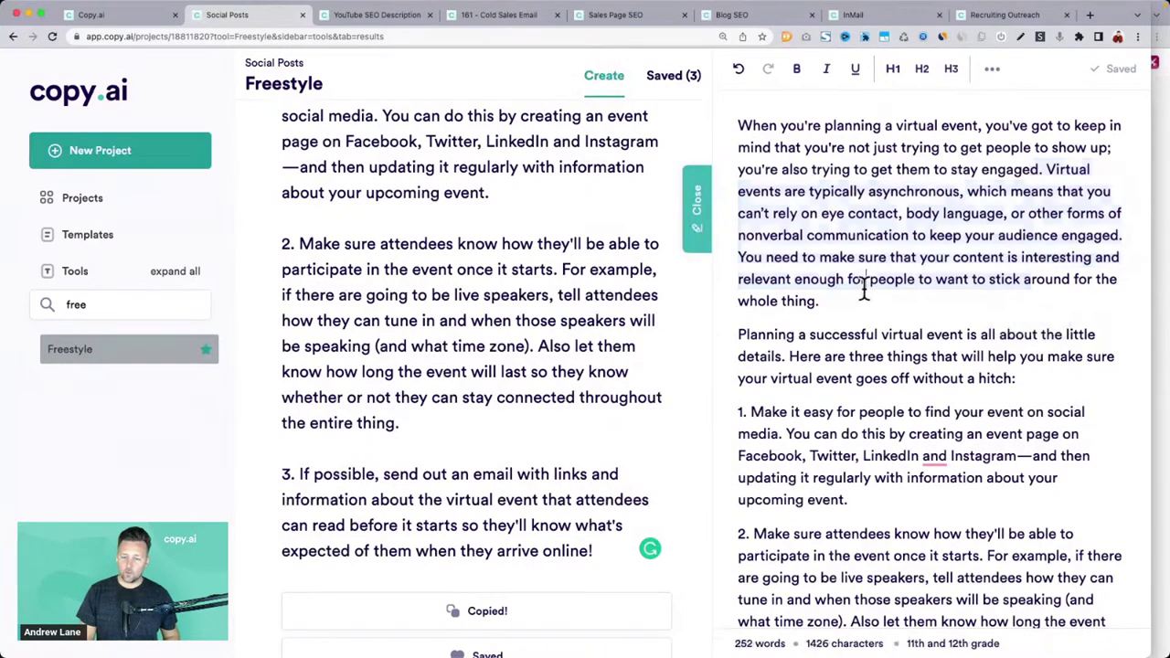
pyautogui.scroll(-5, 864, 288)
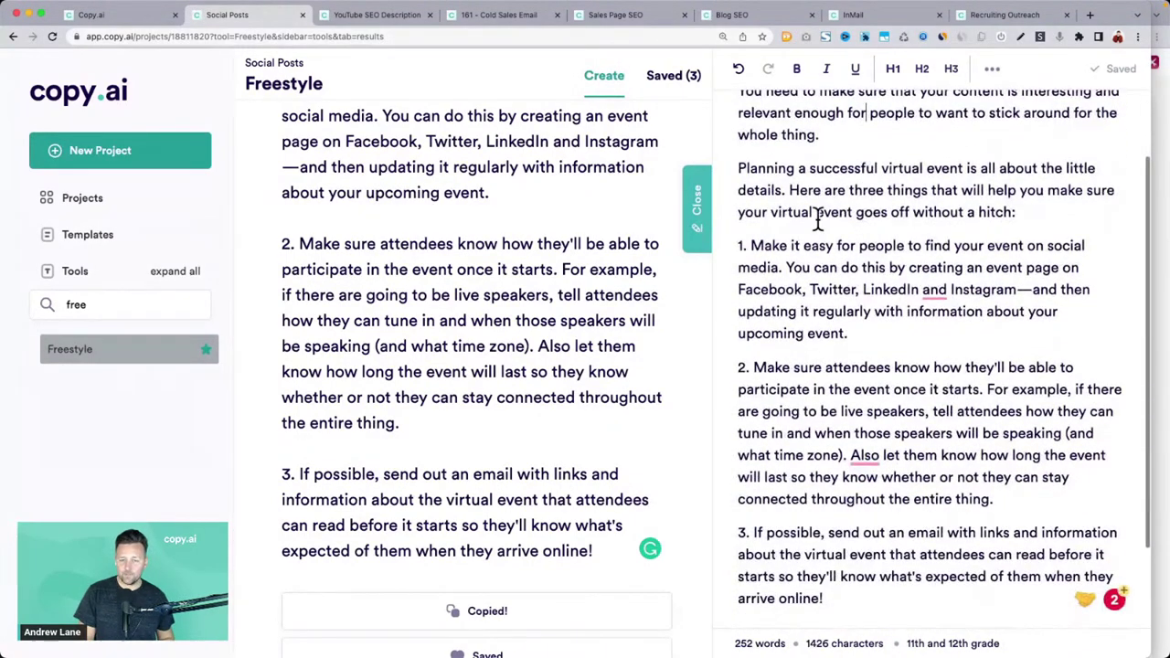
pyautogui.scroll(6, 809, 190)
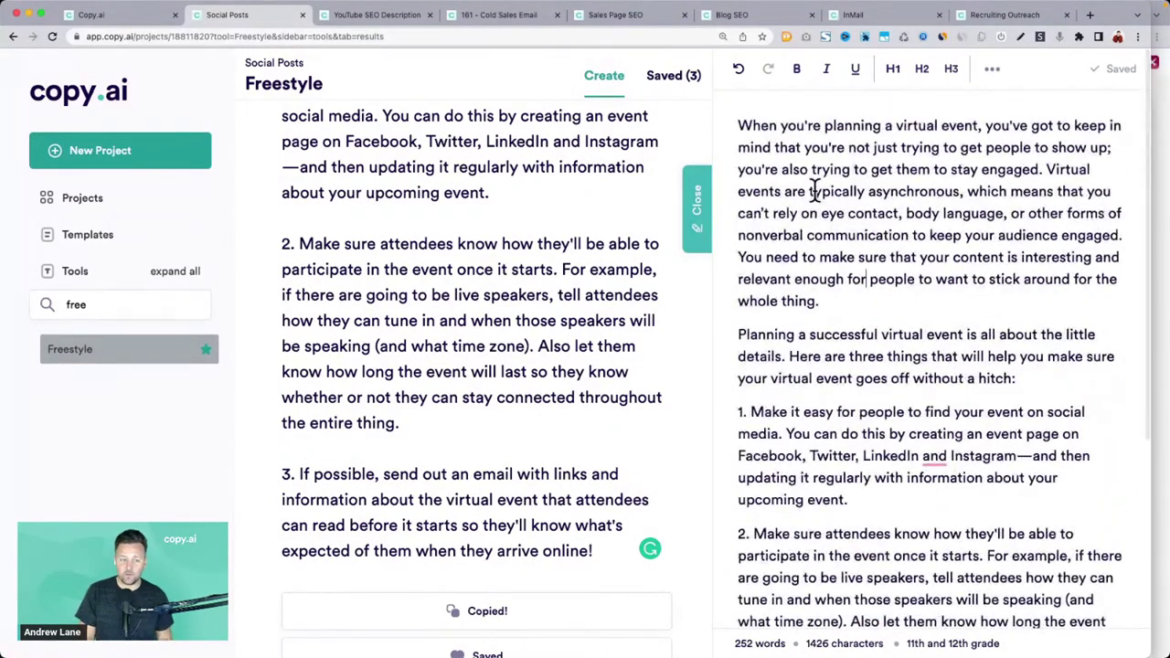
# Hide the editor and generate another set of Freestyle posts from the same virtual event planning prompt with the Helpful tone
pyautogui.click(698, 212)
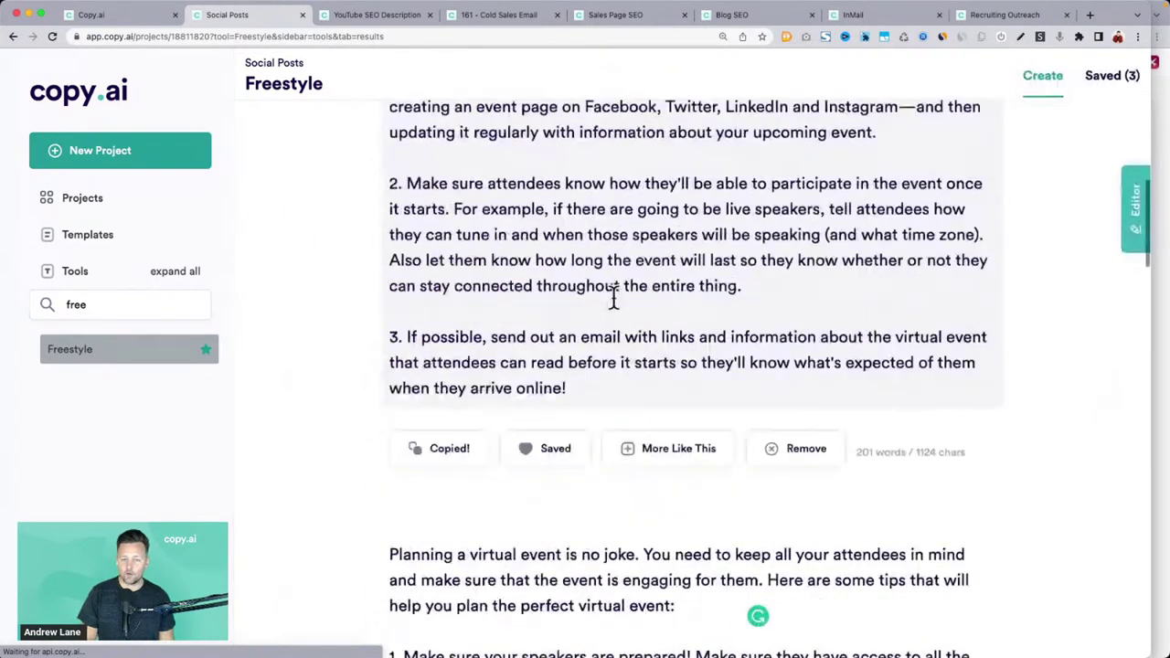
pyautogui.scroll(5, 611, 298)
pyautogui.scroll(10, 613, 297)
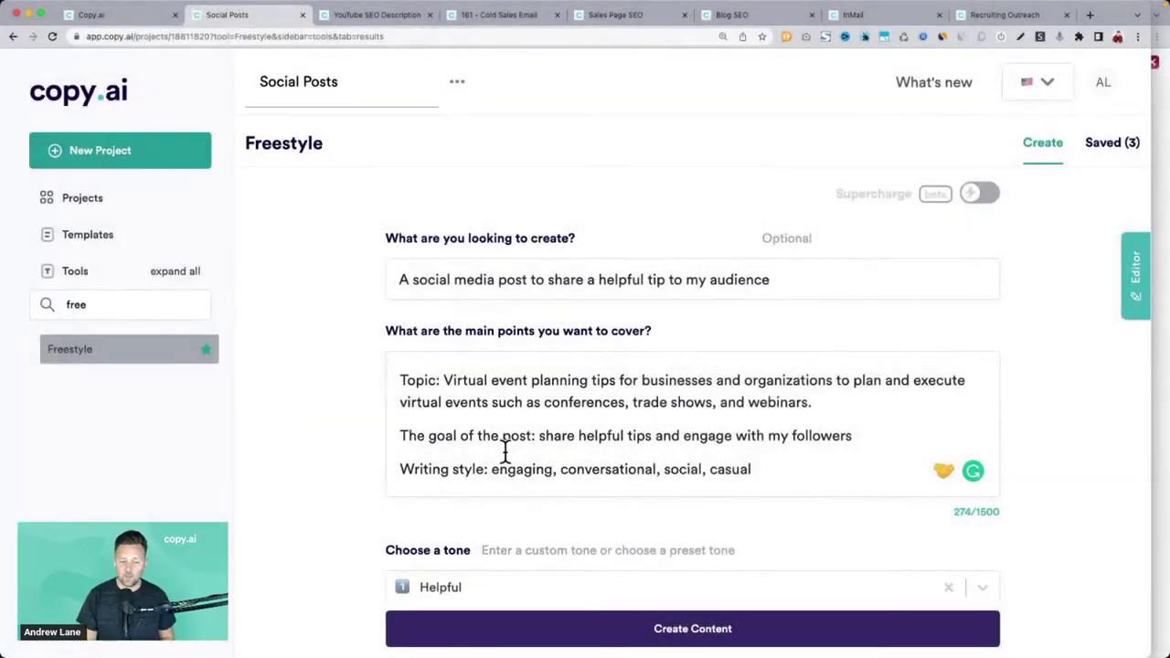
pyautogui.scroll(-2, 504, 449)
pyautogui.click(671, 511)
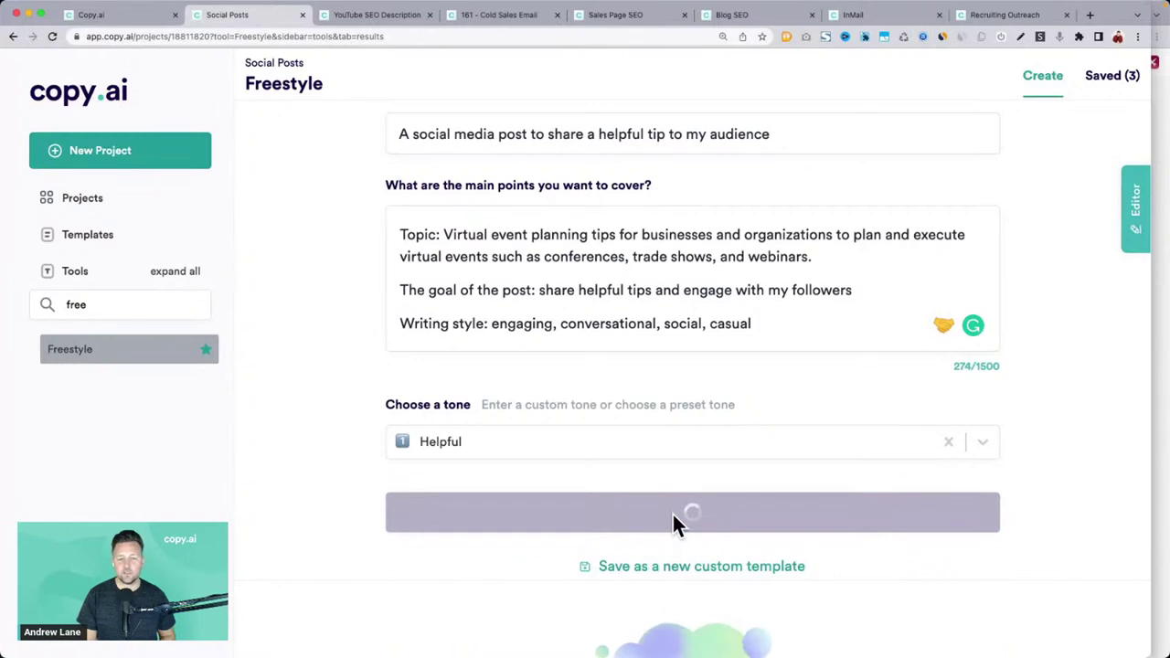
# Read the first two newly generated posts, highlighting the first one's opening tips and the whole four-point second post
pyautogui.scroll(-2, 672, 511)
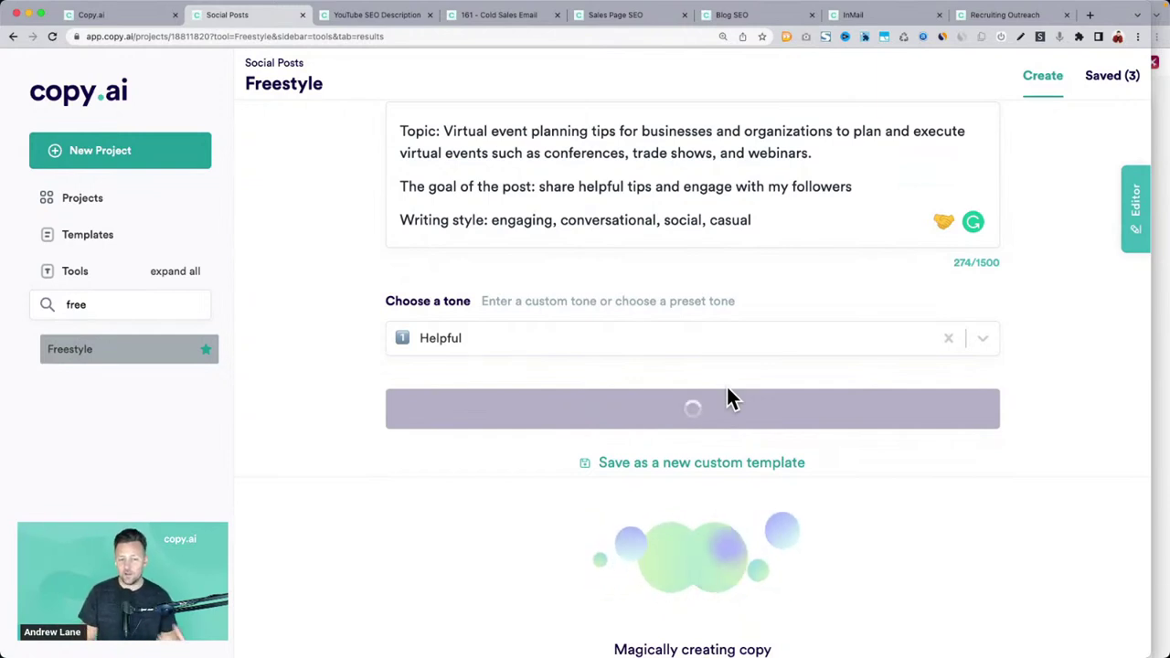
pyautogui.scroll(-1, 728, 398)
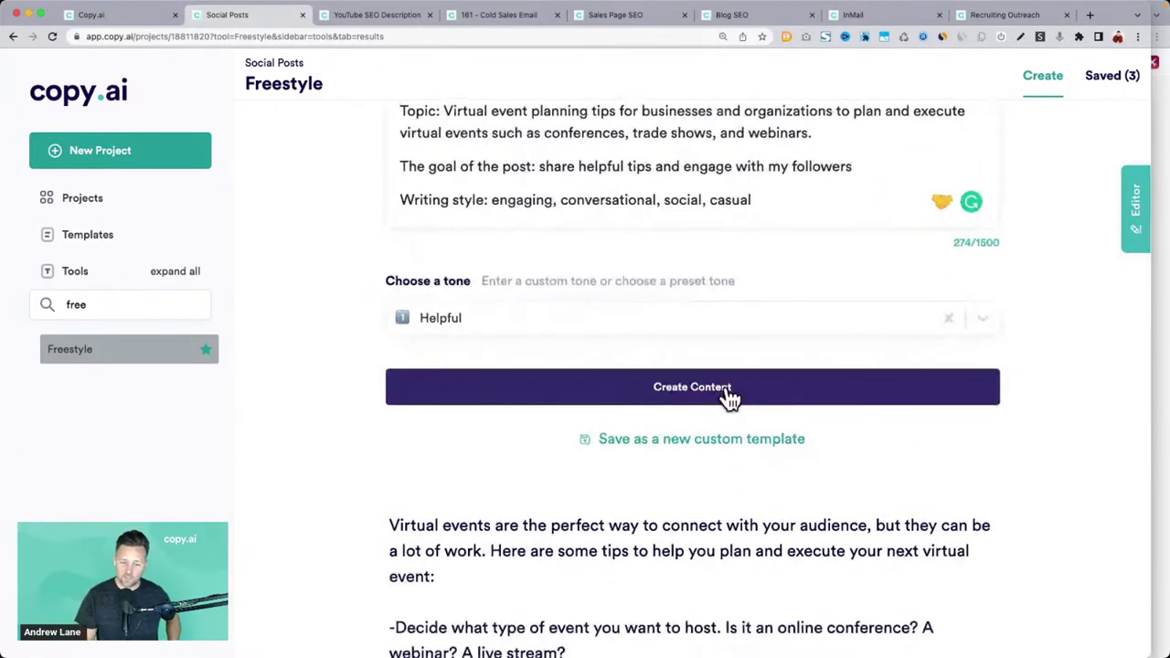
pyautogui.scroll(-5, 728, 398)
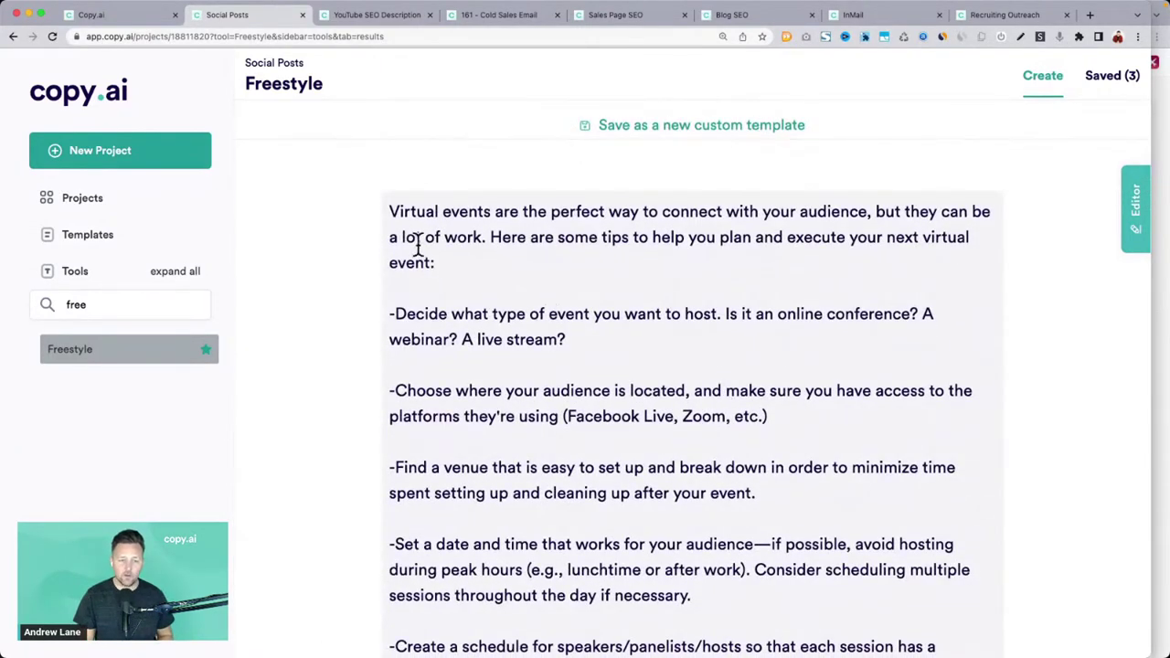
pyautogui.moveTo(390, 212); pyautogui.dragTo(528, 418)
pyautogui.scroll(-3, 527, 421)
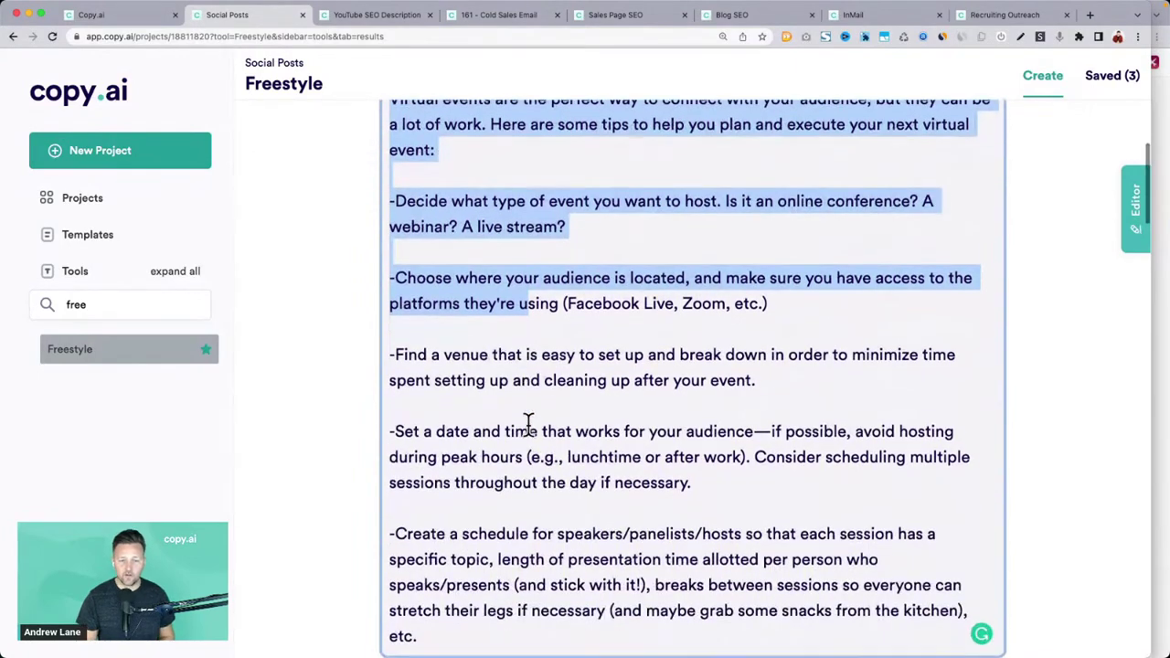
pyautogui.scroll(-5, 514, 325)
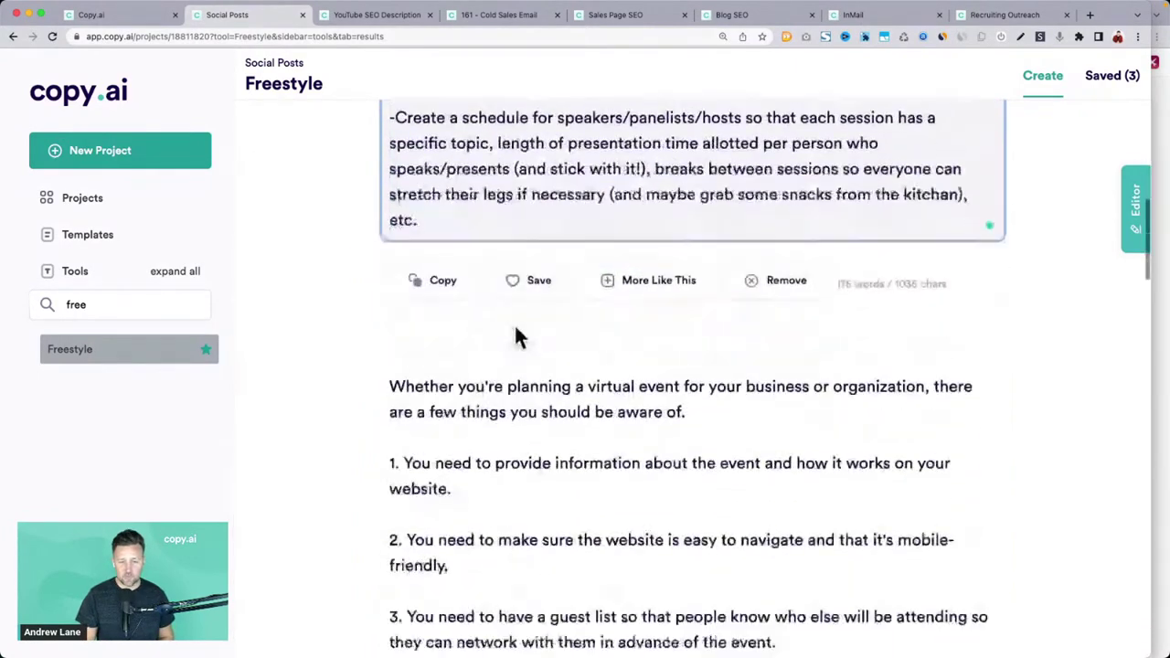
pyautogui.scroll(-3, 514, 326)
pyautogui.scroll(-3, 515, 324)
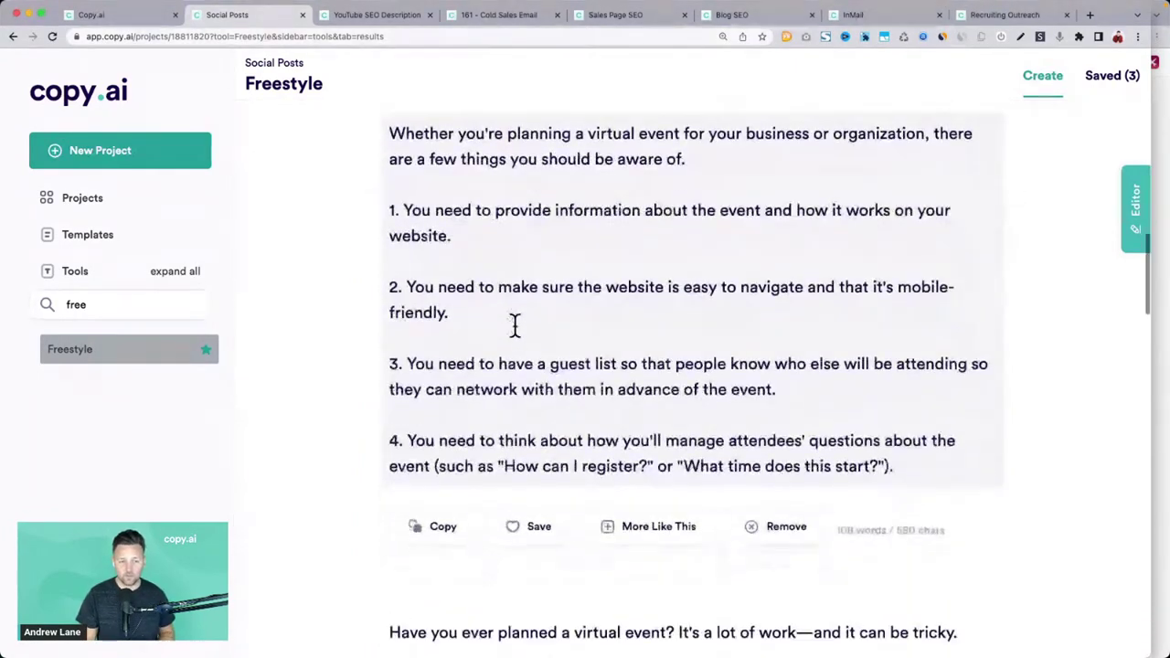
pyautogui.moveTo(390, 134); pyautogui.dragTo(919, 466)
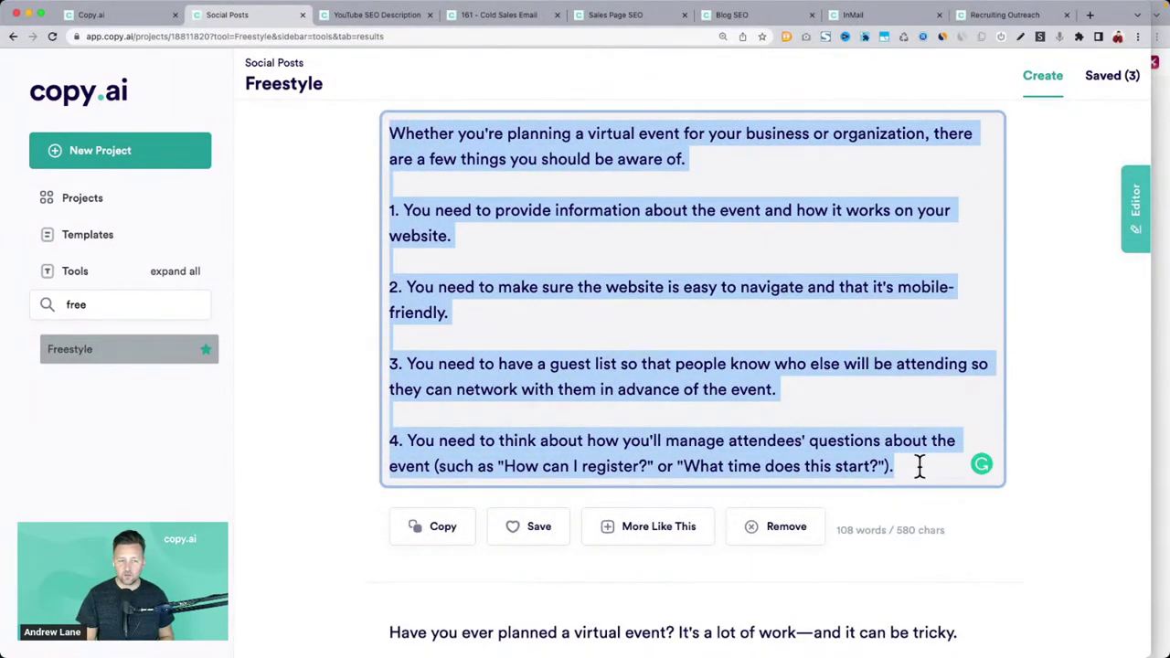
pyautogui.click(920, 466)
# Read the third and fourth generated posts, highlighting the third one's introductory lines about planning a virtual event
pyautogui.scroll(-5, 919, 464)
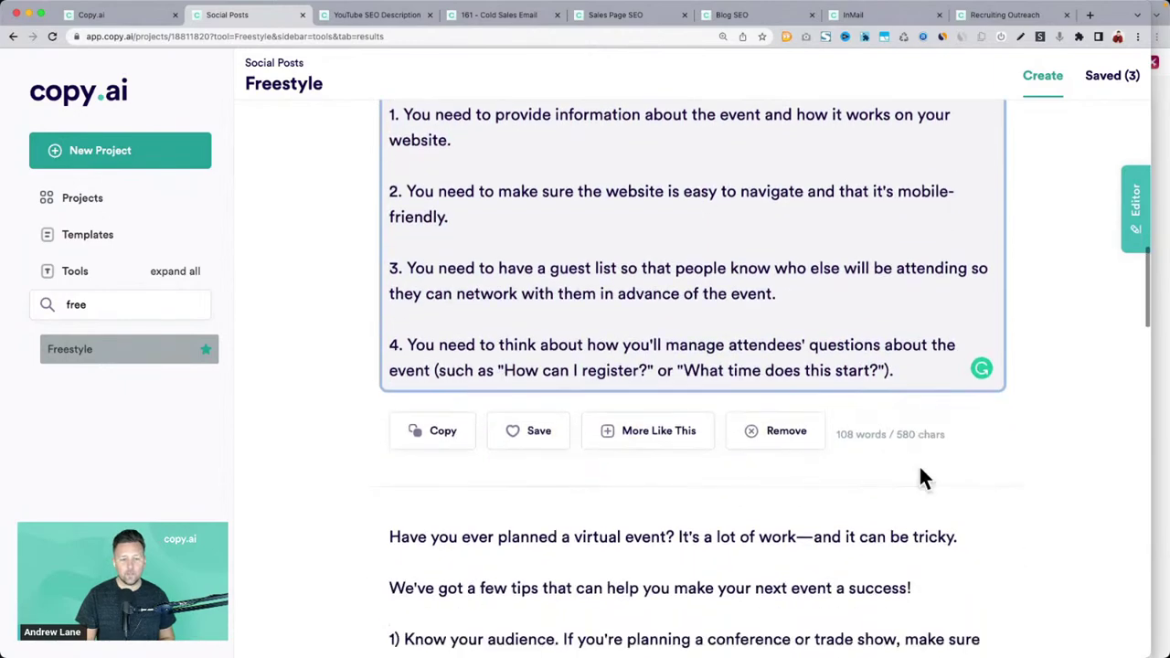
pyautogui.scroll(-2, 919, 466)
pyautogui.moveTo(390, 228); pyautogui.dragTo(942, 283)
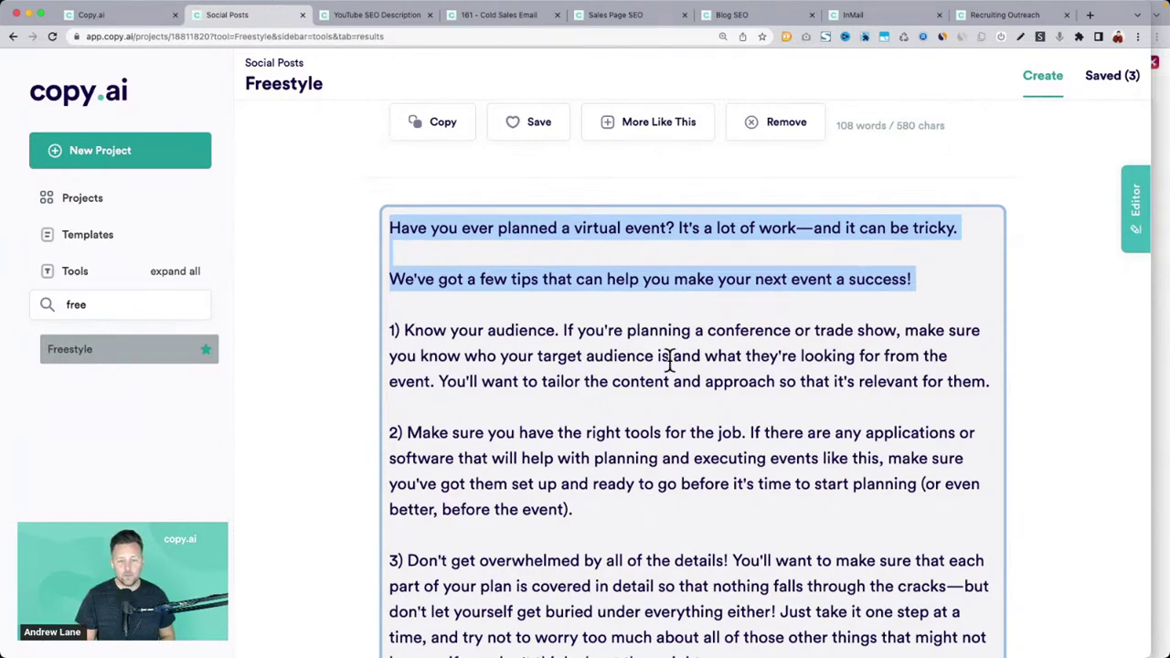
pyautogui.scroll(-4, 668, 359)
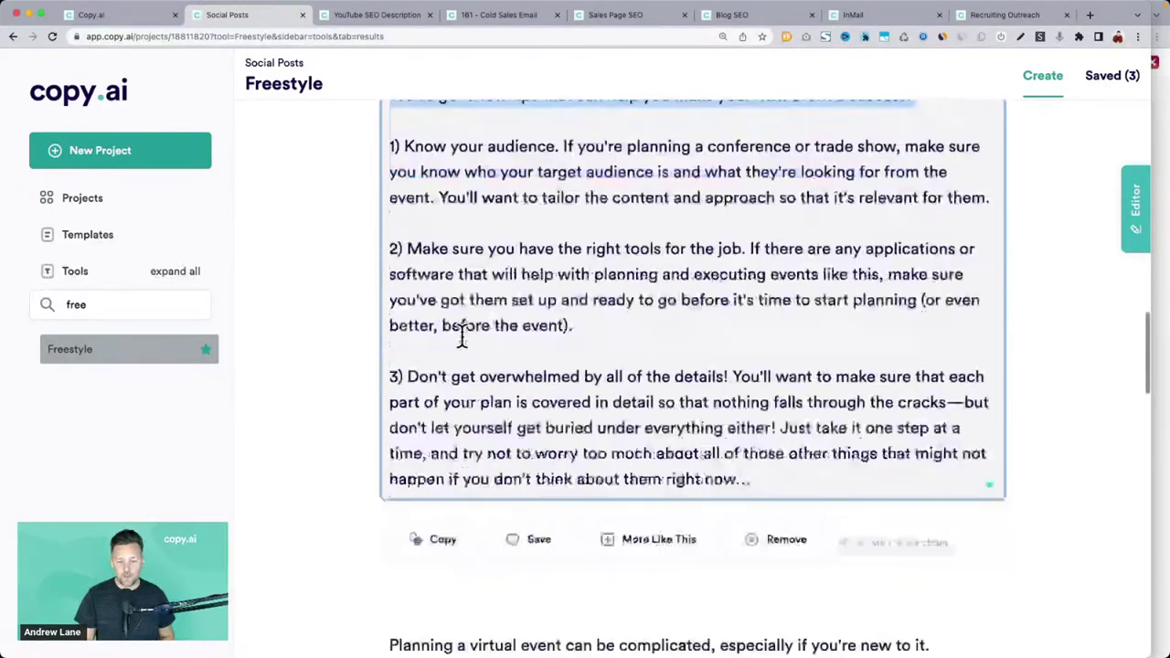
pyautogui.scroll(-10, 461, 337)
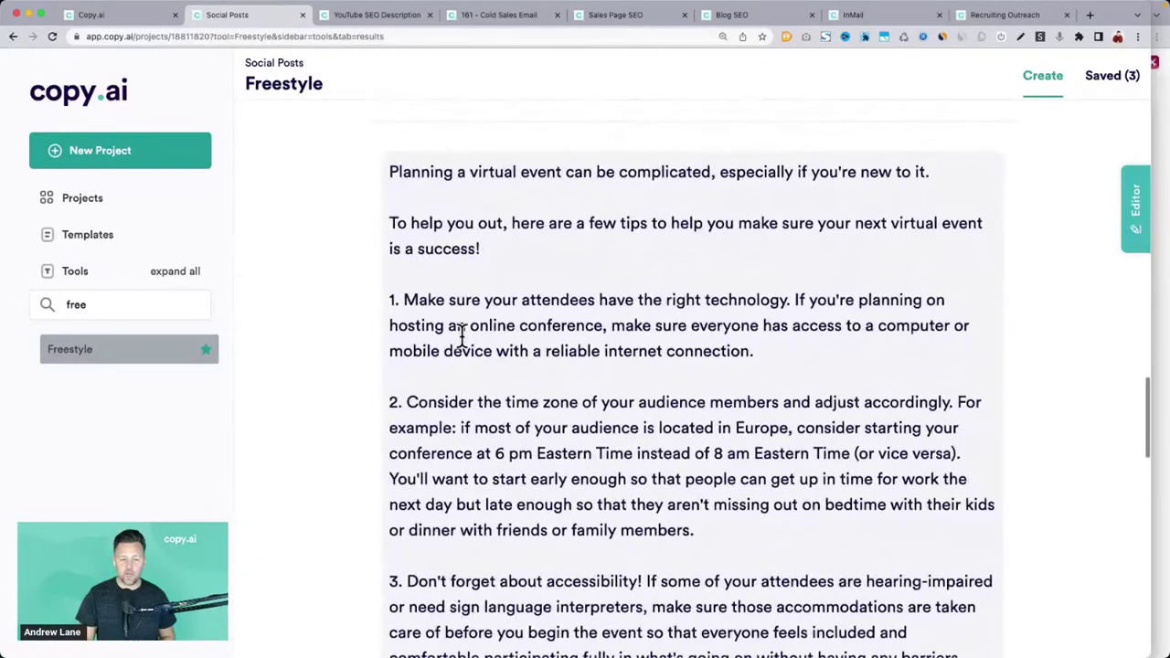
# Replace the prompt's virtual event topic with "Web3 Entertainment" and generate new Freestyle posts with the Helpful tone
pyautogui.scroll(15, 461, 336)
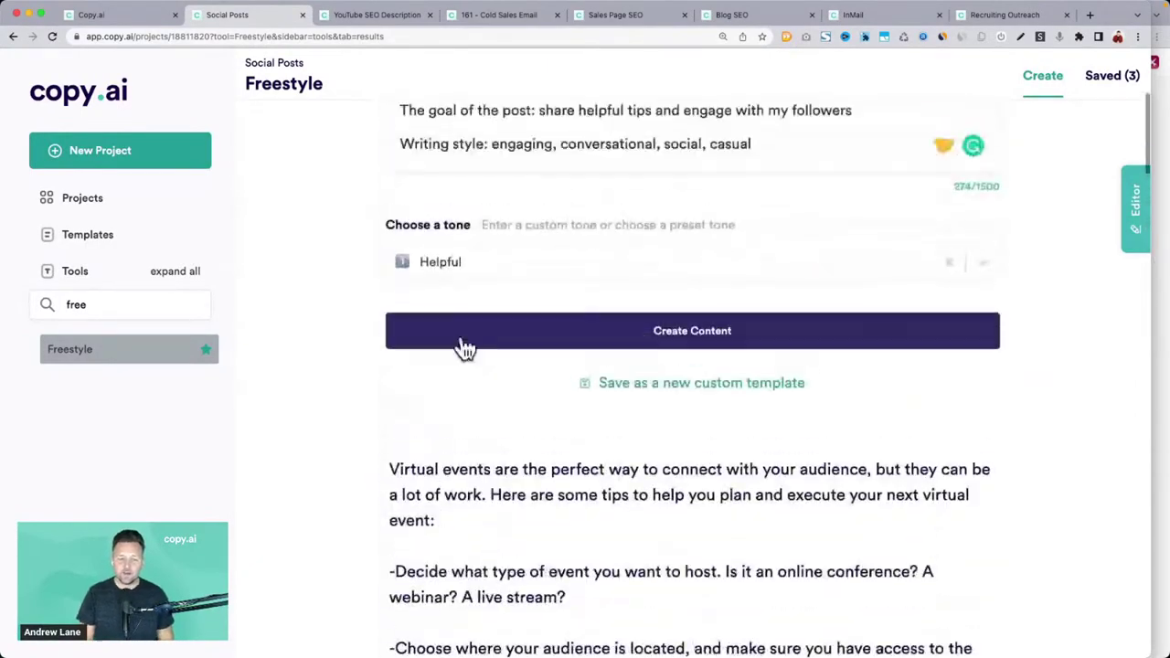
pyautogui.scroll(7, 464, 345)
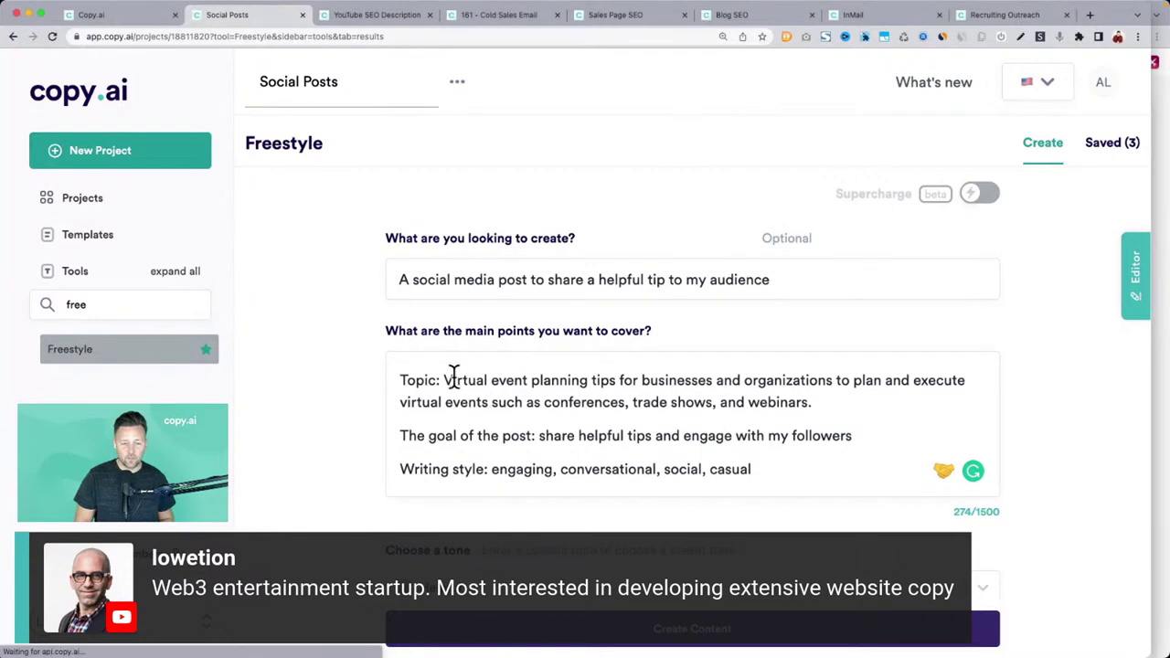
pyautogui.moveTo(444, 381); pyautogui.dragTo(910, 402)
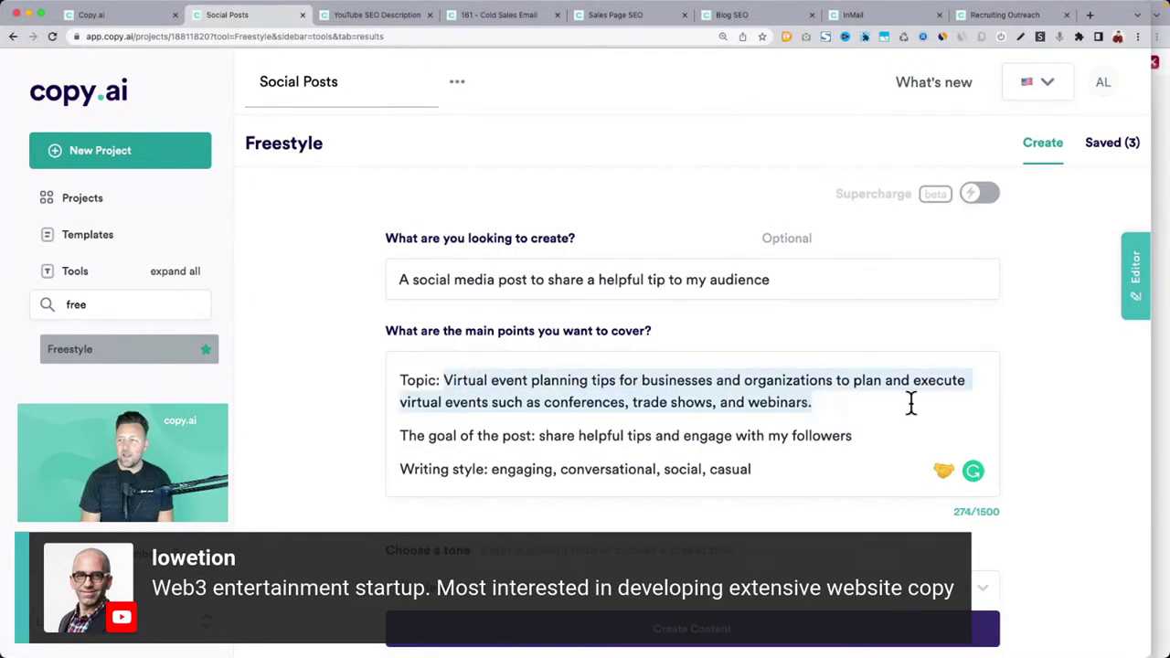
pyautogui.write('Web')
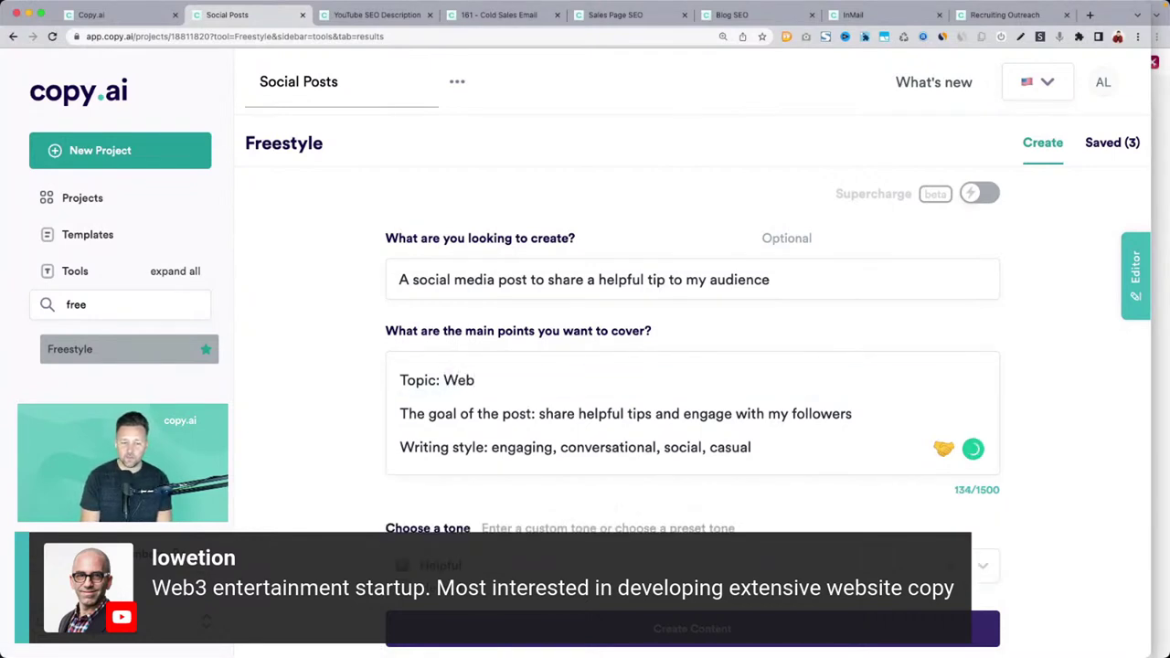
pyautogui.write('3 Entertainment')
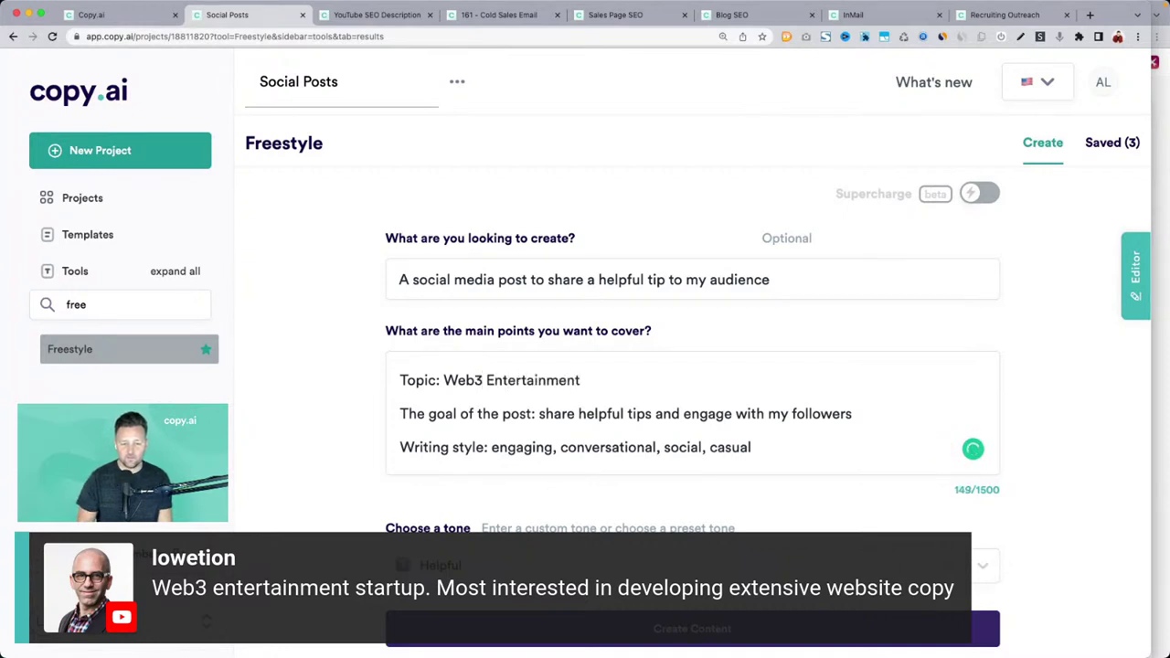
pyautogui.click(632, 628)
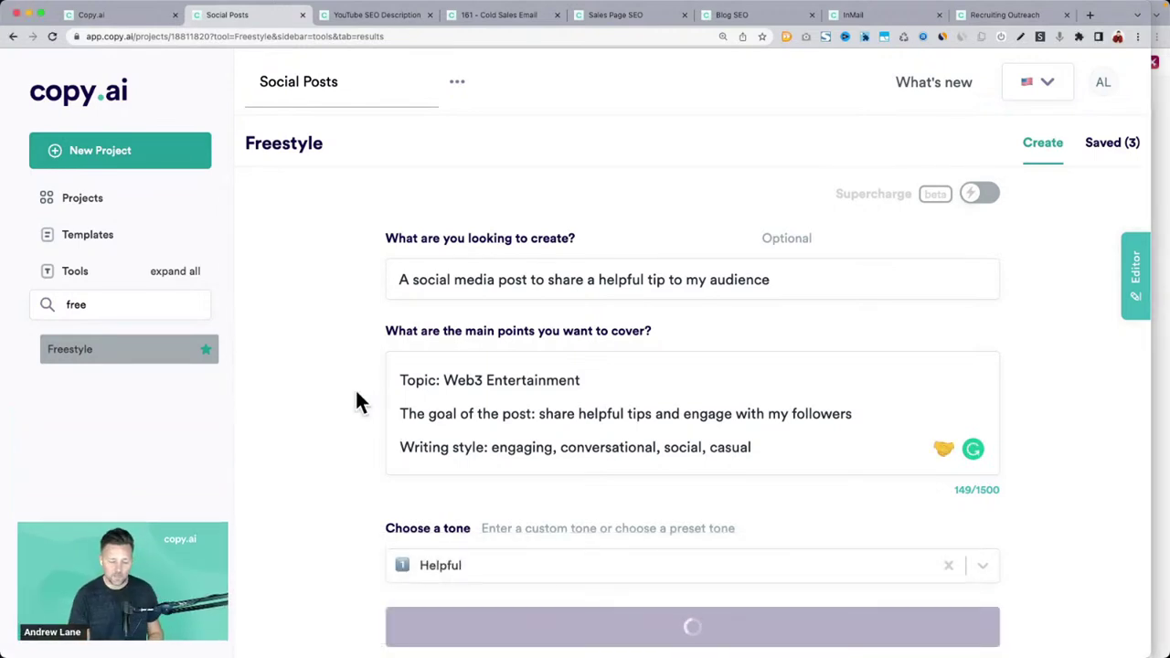
# Read the first two Web3 entertainment posts, highlighting the beginning of the first post's tip about color-coded tags
pyautogui.scroll(-1, 357, 402)
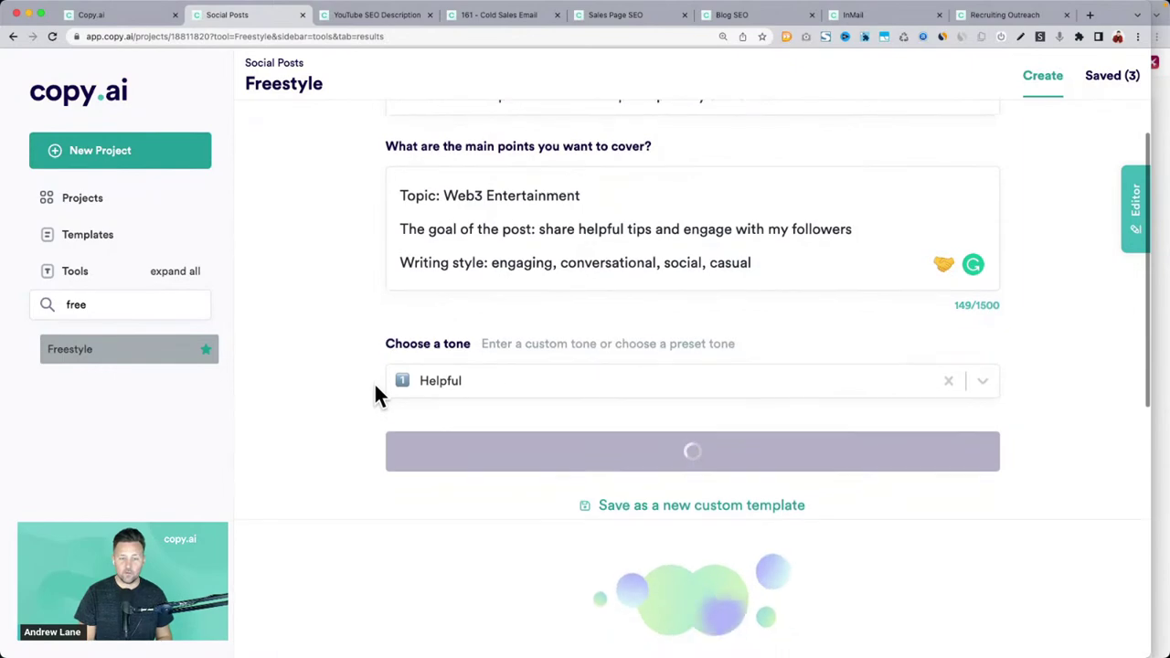
pyautogui.scroll(-5, 278, 333)
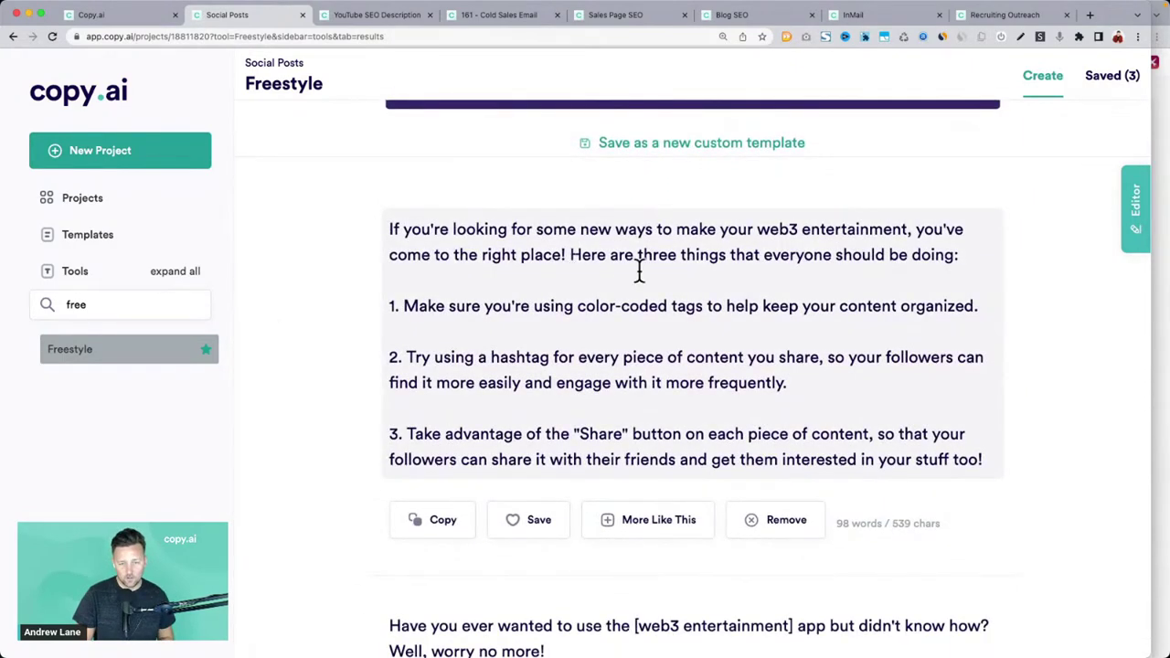
pyautogui.moveTo(405, 305); pyautogui.dragTo(615, 305)
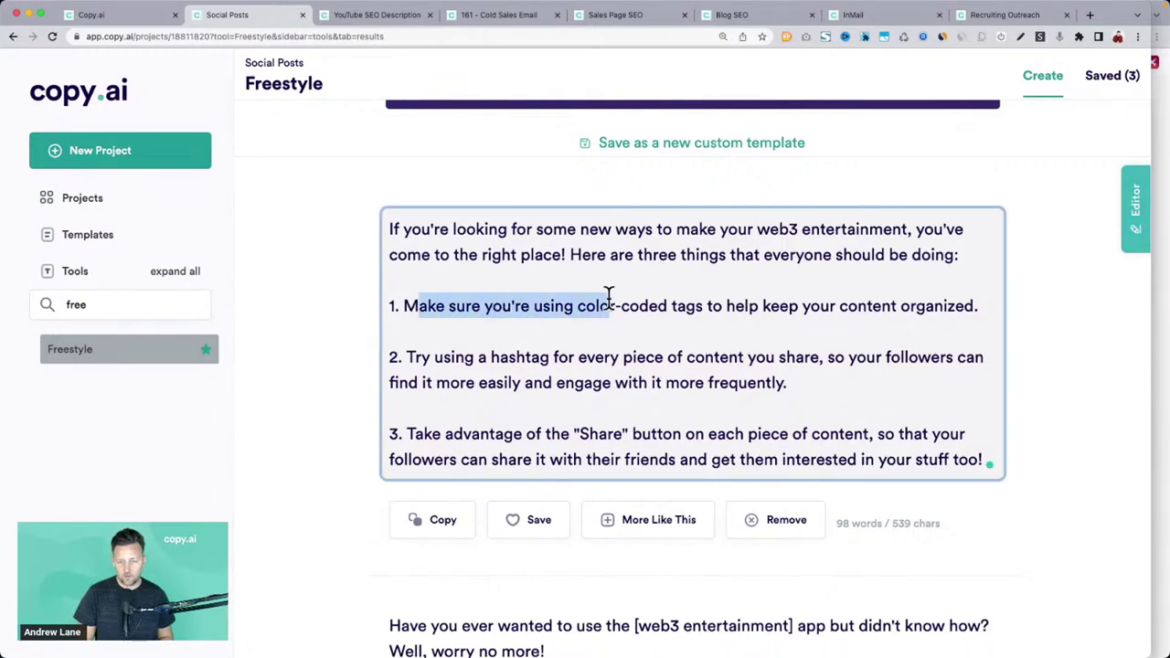
pyautogui.scroll(-2, 608, 297)
pyautogui.scroll(-4, 608, 298)
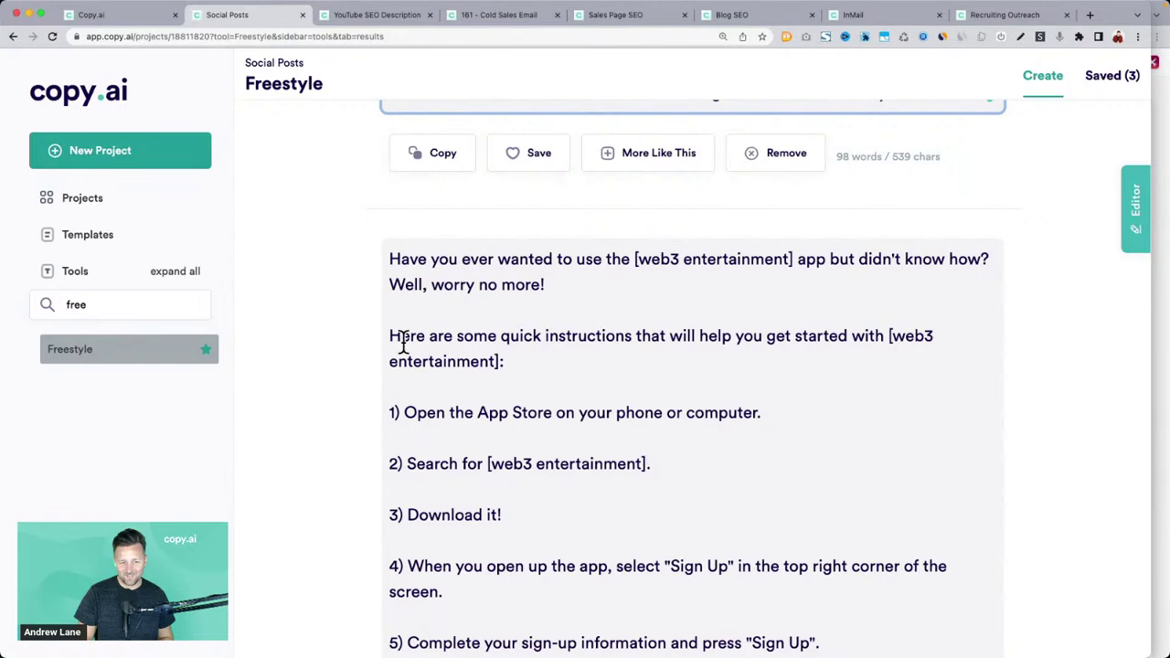
pyautogui.scroll(-7, 402, 345)
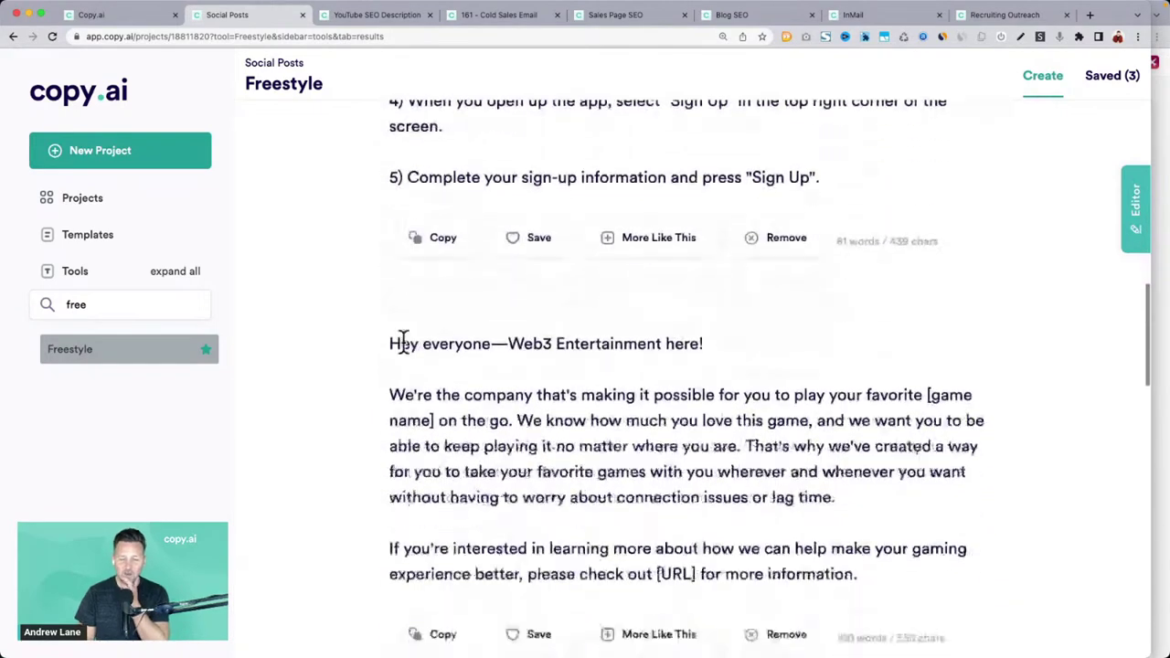
# Read the third post, highlighting the name "Web3 Entertainment" in its greeting and the full text of the post
pyautogui.scroll(-2, 402, 342)
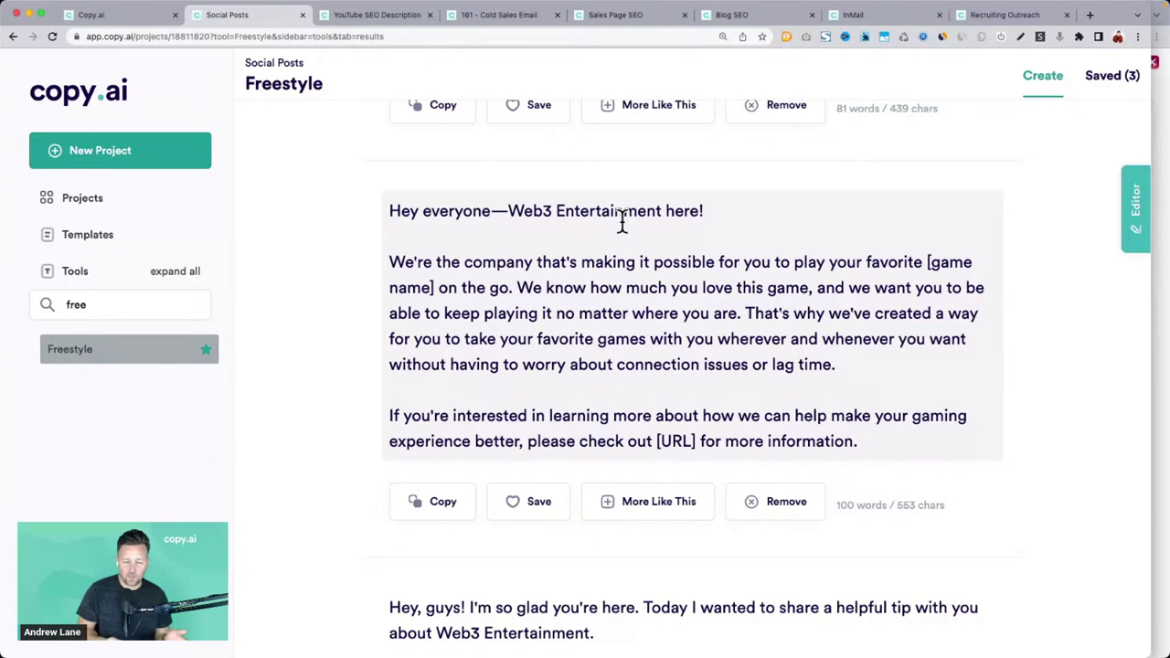
pyautogui.moveTo(509, 210); pyautogui.dragTo(663, 215)
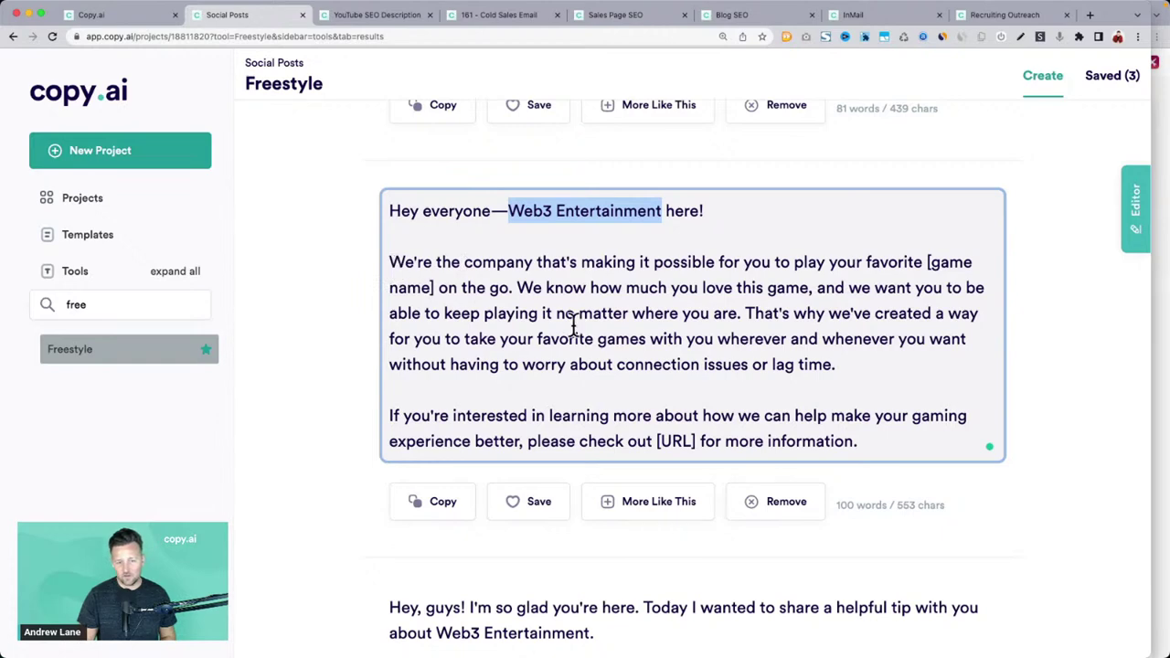
pyautogui.scroll(-1, 574, 322)
pyautogui.click(468, 267)
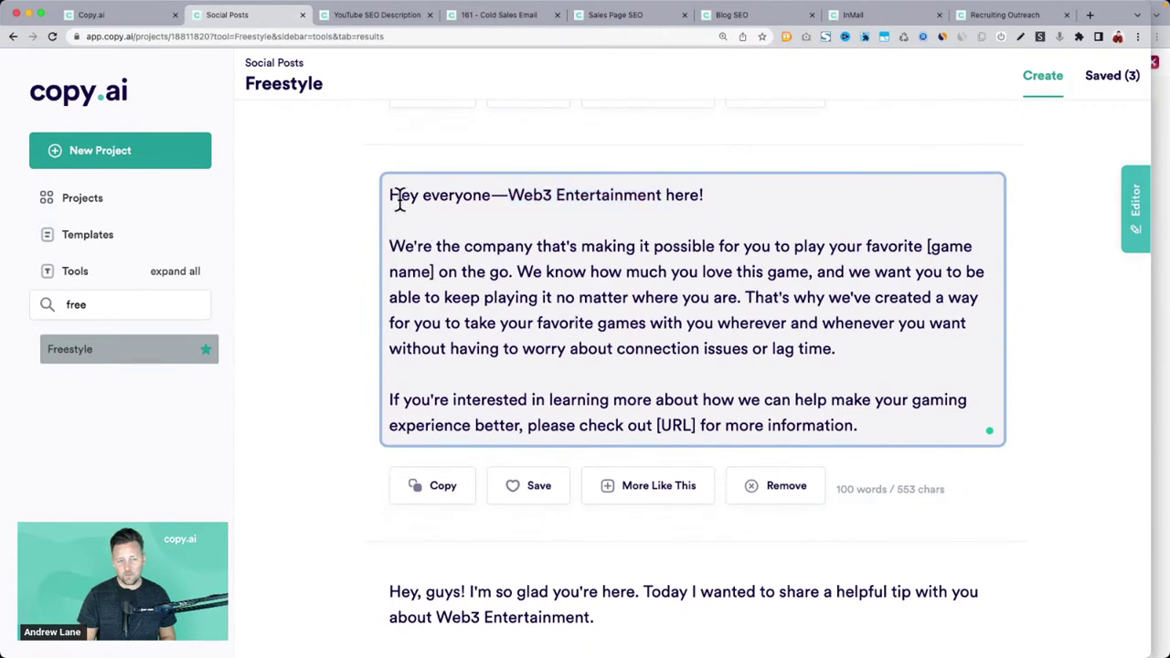
pyautogui.moveTo(399, 201); pyautogui.dragTo(778, 423)
# Read the fourth and fifth posts, highlighting the fifth one's introduction about phishing scams, and look back over the earlier results
pyautogui.scroll(-5, 778, 420)
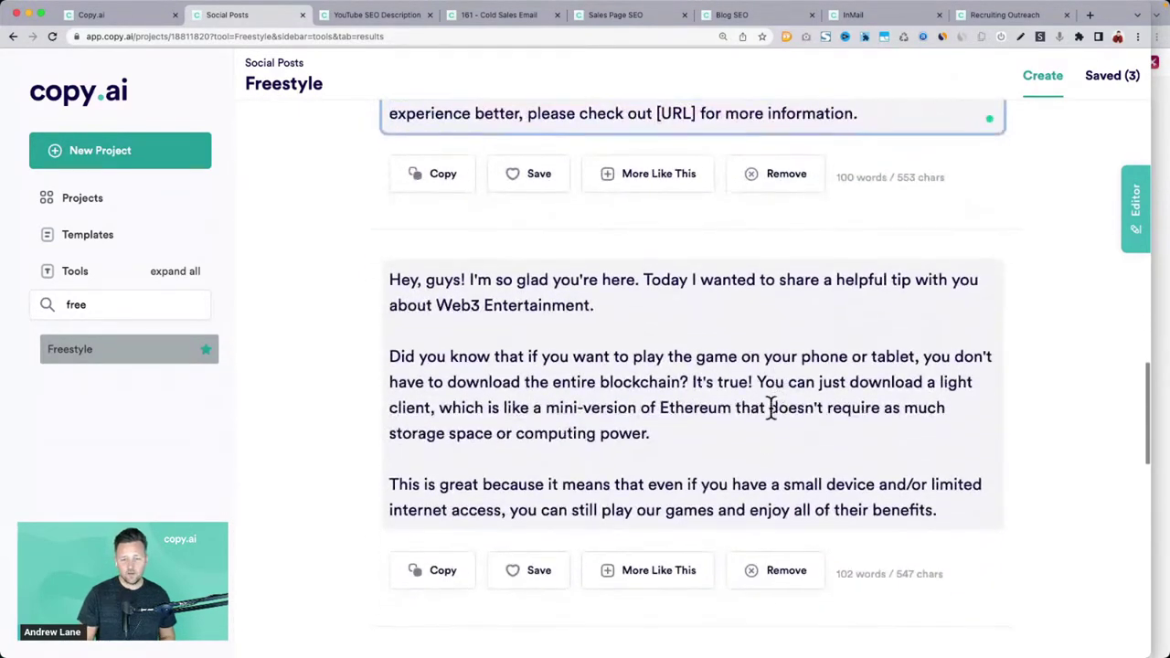
pyautogui.click(392, 356)
pyautogui.scroll(-7, 395, 361)
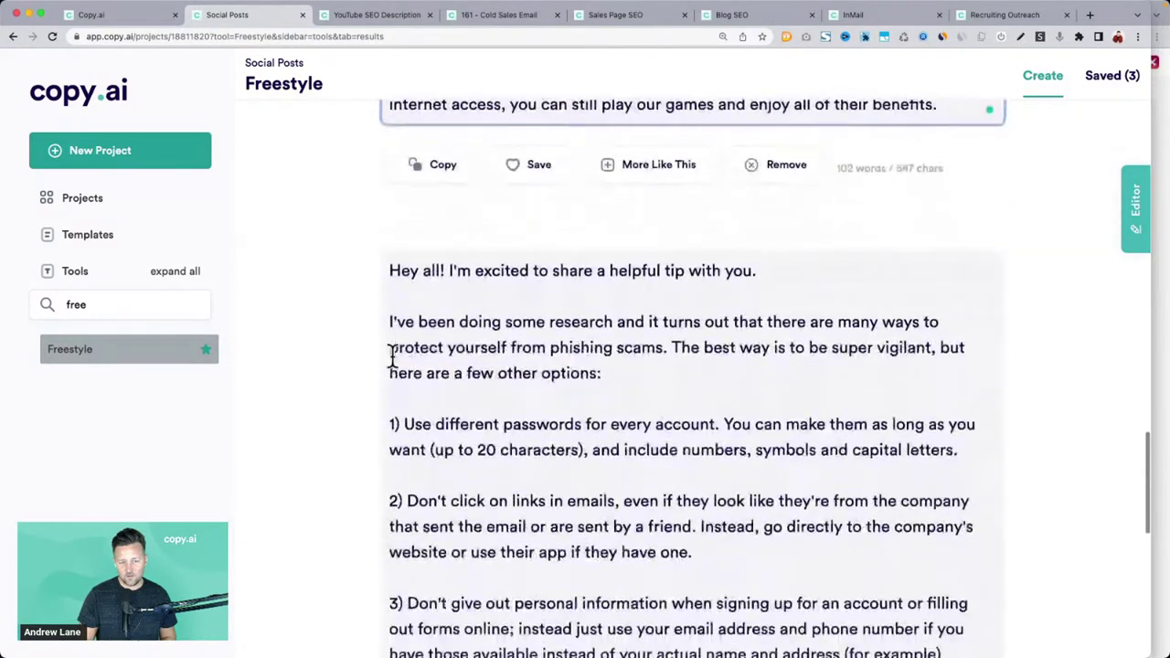
pyautogui.scroll(-1, 413, 283)
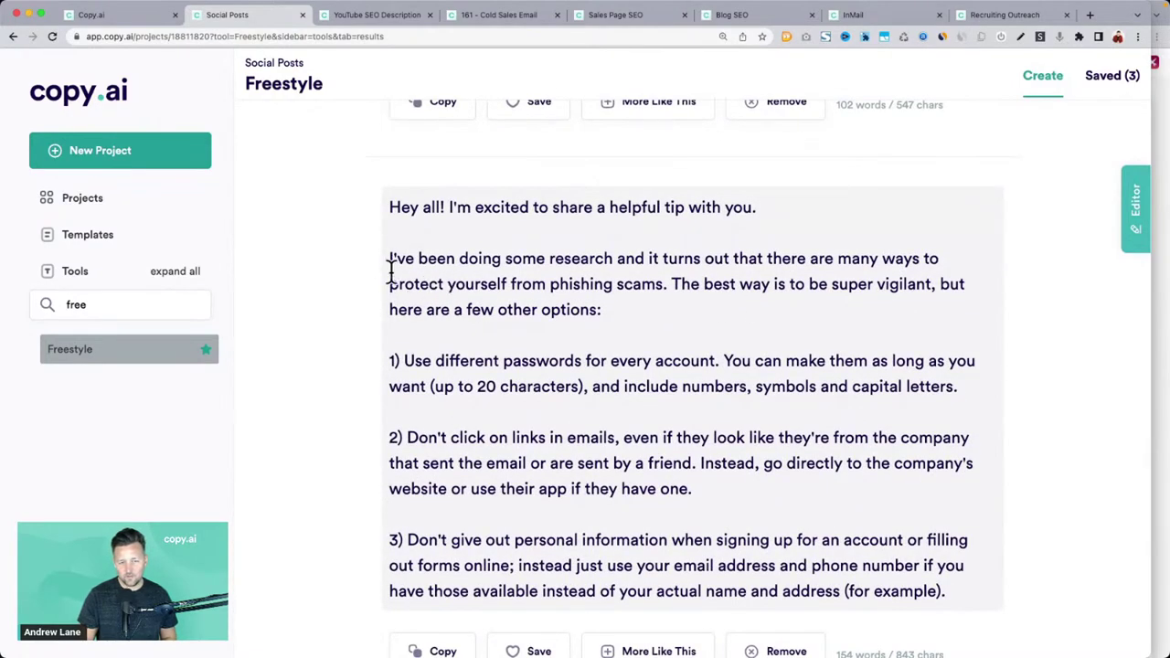
pyautogui.moveTo(388, 270); pyautogui.dragTo(557, 337)
pyautogui.scroll(-5, 557, 343)
pyautogui.scroll(10, 557, 301)
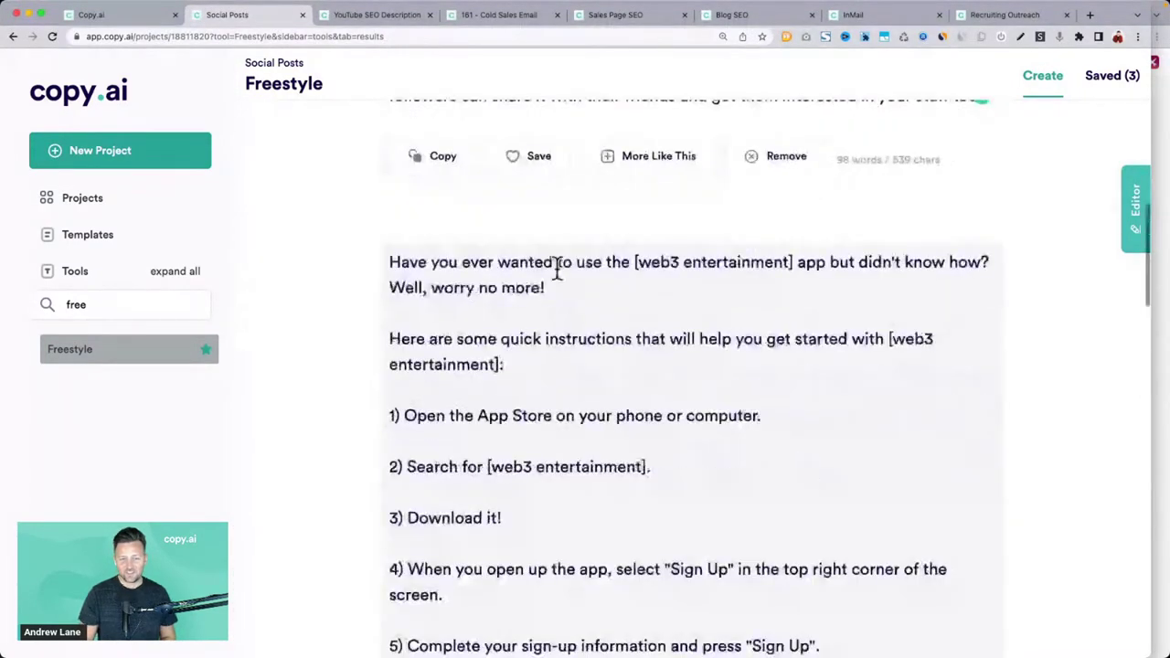
pyautogui.moveTo(557, 265); pyautogui.dragTo(548, 340)
# Switch to the Copy.ai Helpful Tips page and copy the Career Coaching service's description from the Virtual Services list
pyautogui.scroll(15, 786, 290)
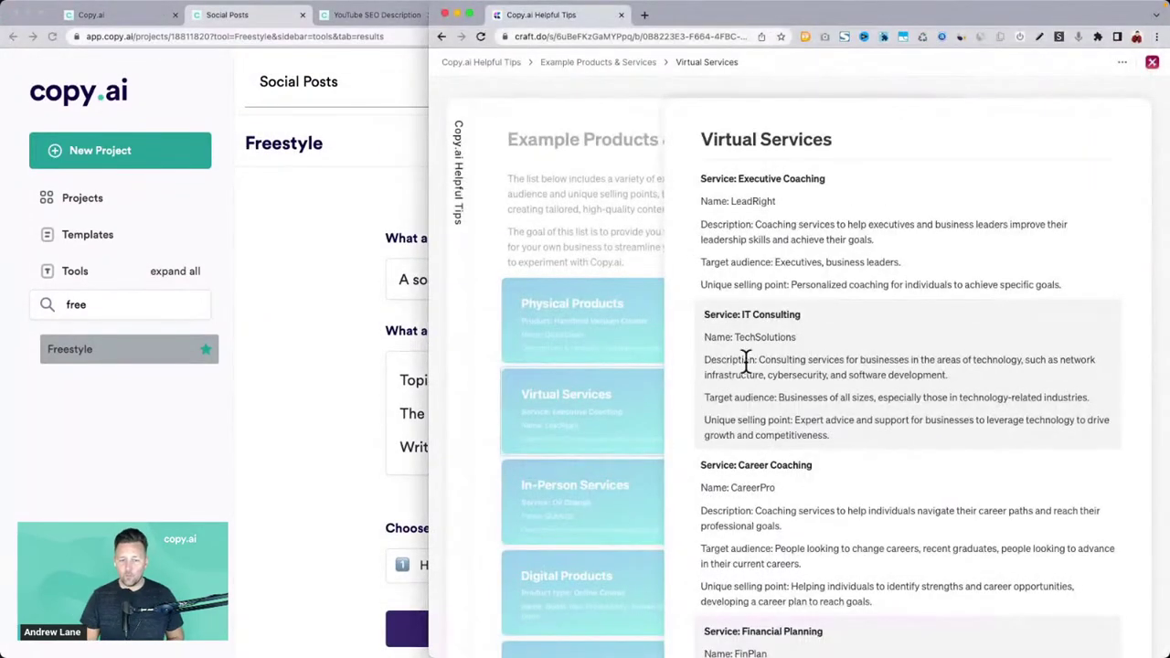
pyautogui.scroll(-5, 740, 384)
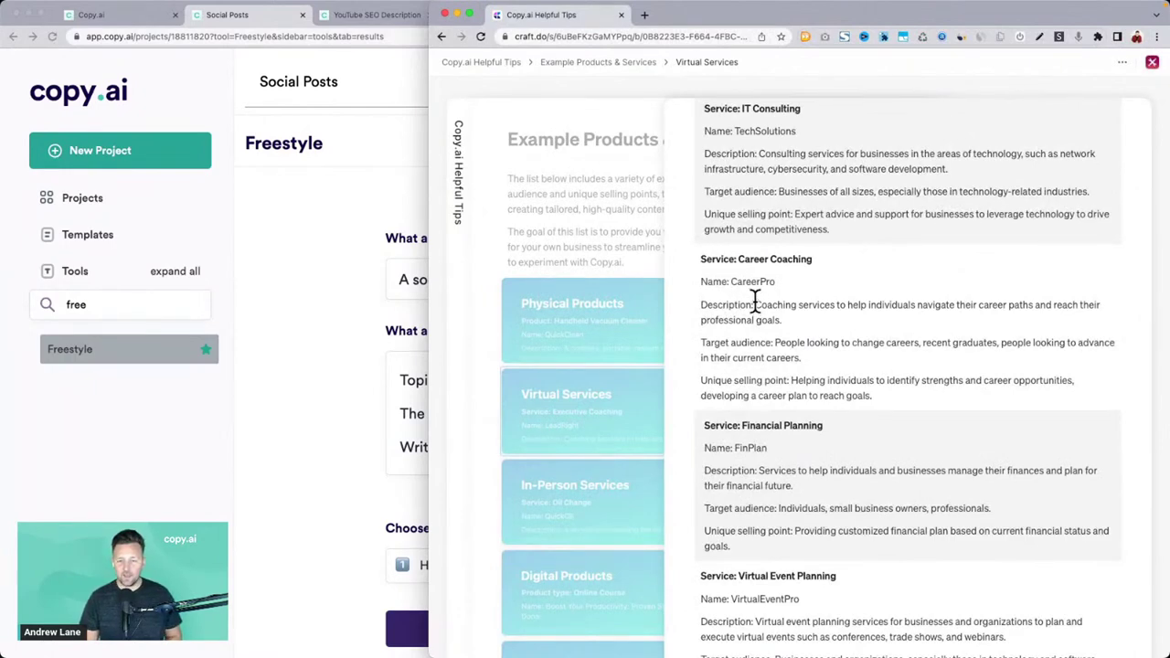
pyautogui.moveTo(755, 304); pyautogui.dragTo(794, 324)
pyautogui.press('super+c')
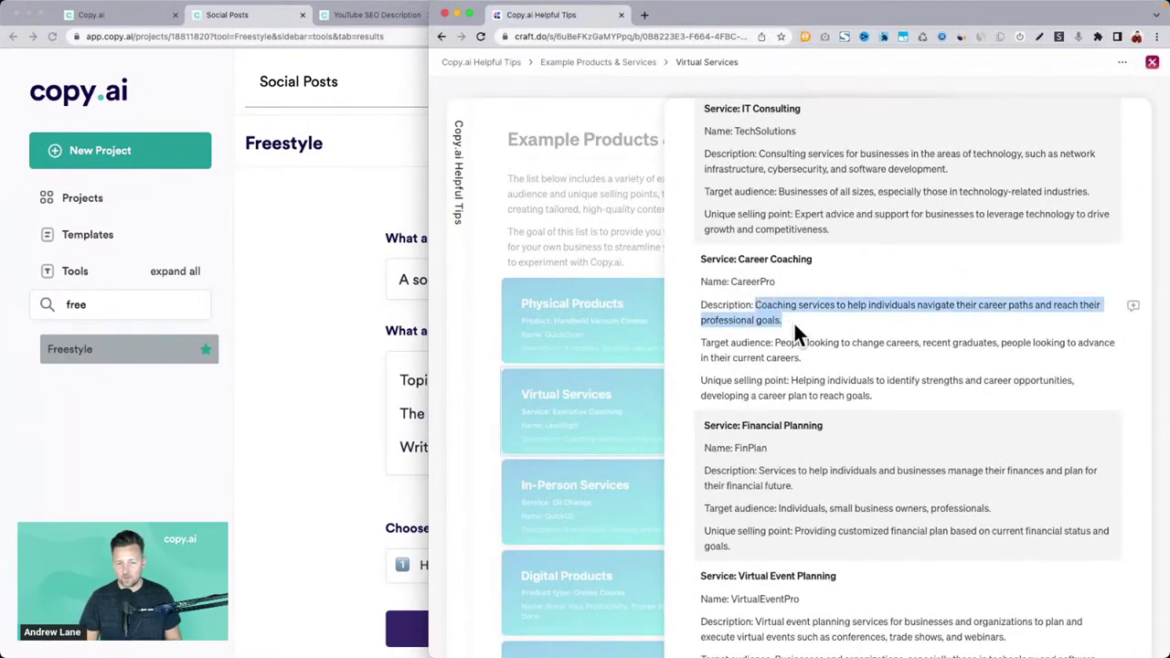
# Return to the Freestyle prompt in Copy.ai and replace the Web3 Entertainment topic with the copied career coaching description
pyautogui.click(370, 330)
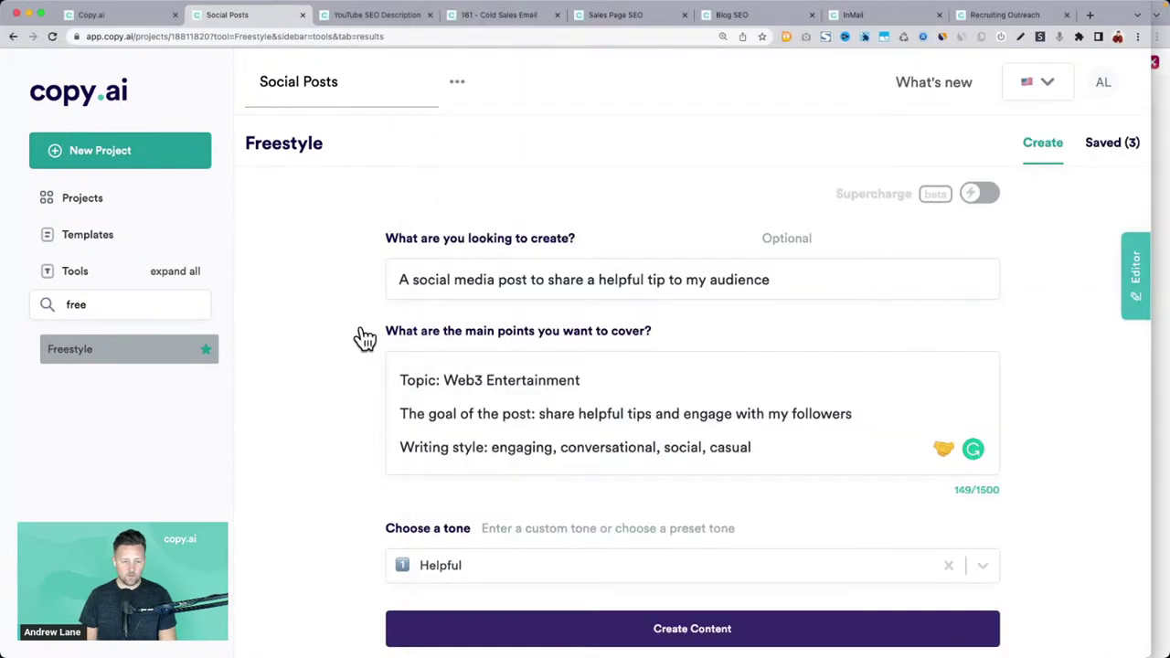
pyautogui.click(445, 379)
pyautogui.press('super+shift+Right')
pyautogui.press('super+v')
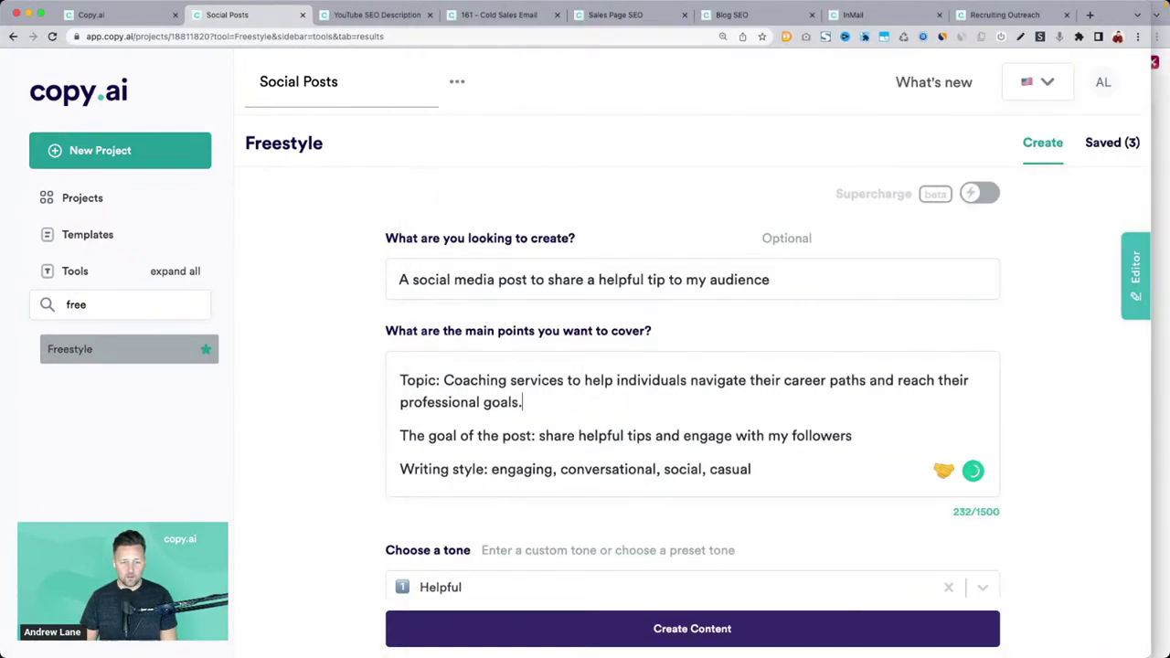
# Reword the topic's opening "Coaching services to help" as "Helping" so it starts with "Helping individuals navigate their career paths"
pyautogui.doubleClick(537, 382)
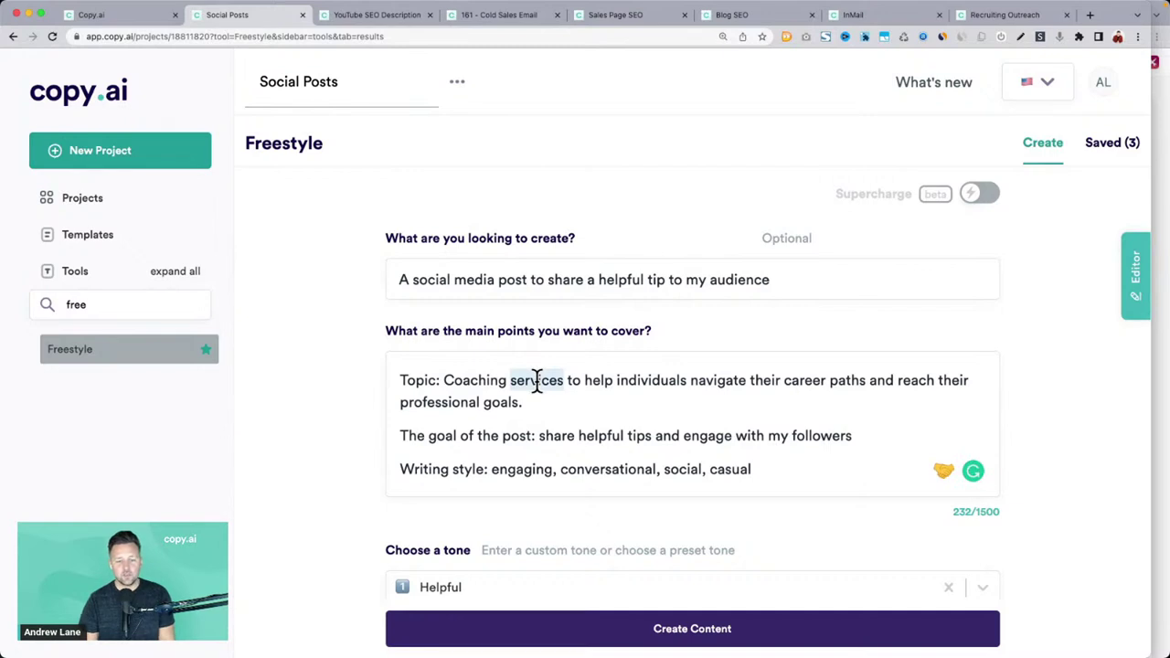
pyautogui.press('Right')
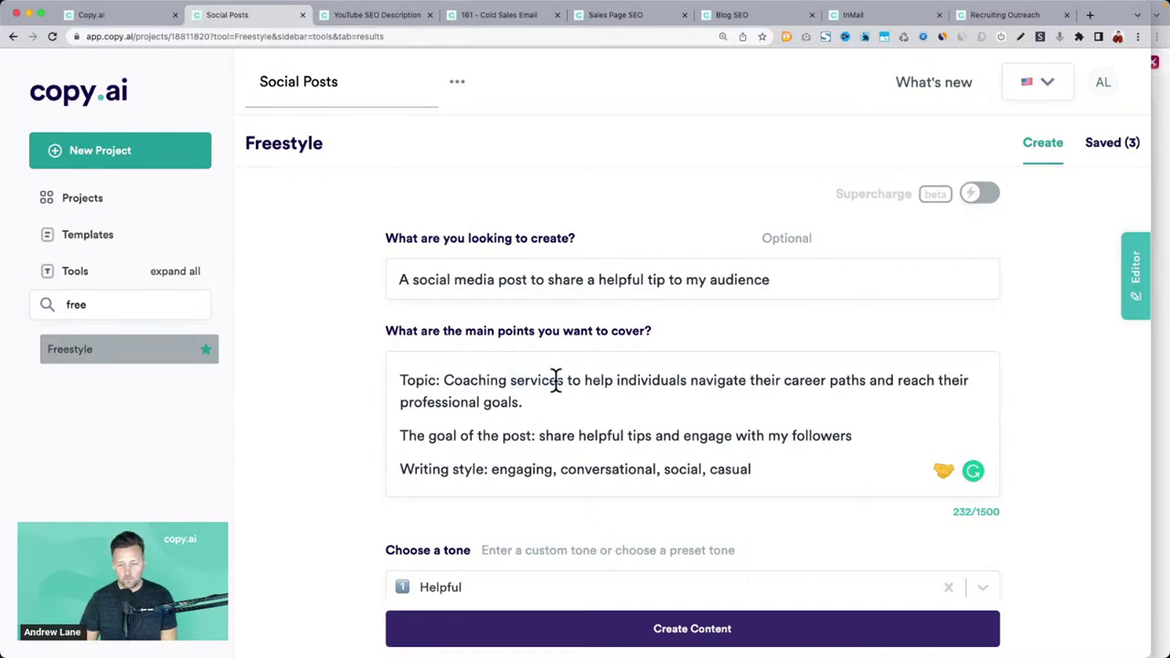
pyautogui.keyDown('shift'); pyautogui.click(444, 381); pyautogui.keyUp('shift')
pyautogui.press('BackSpace')
pyautogui.write('Helping')
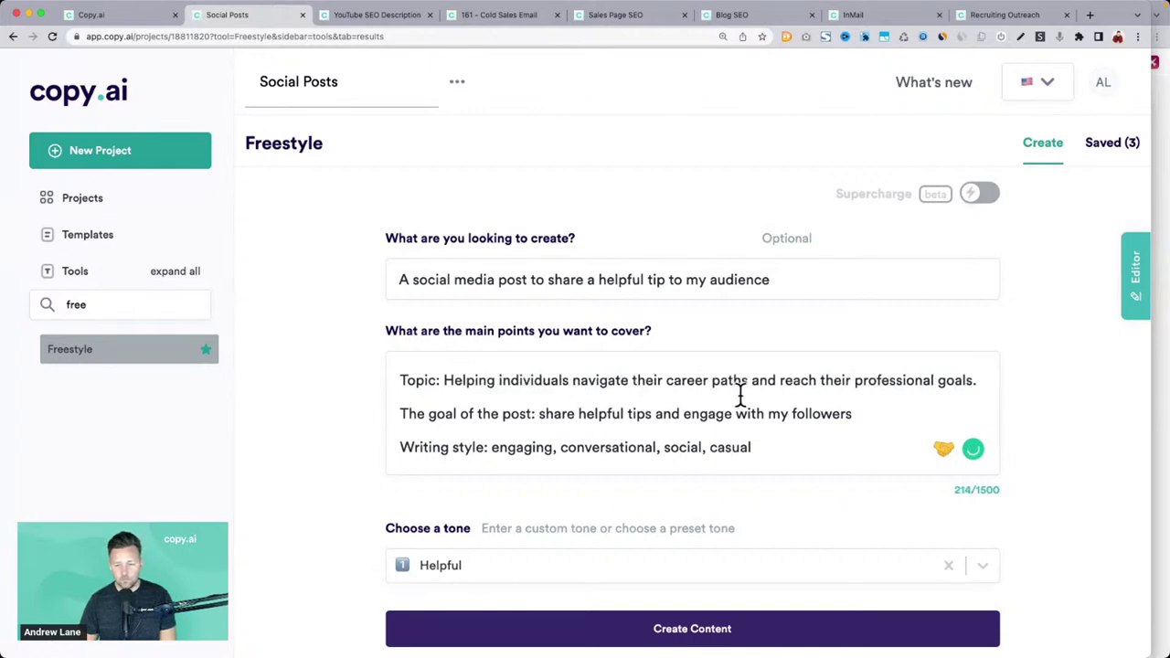
# Generate Freestyle posts from the career path prompt with the Helpful tone and highlight the topic line
pyautogui.scroll(-1, 880, 384)
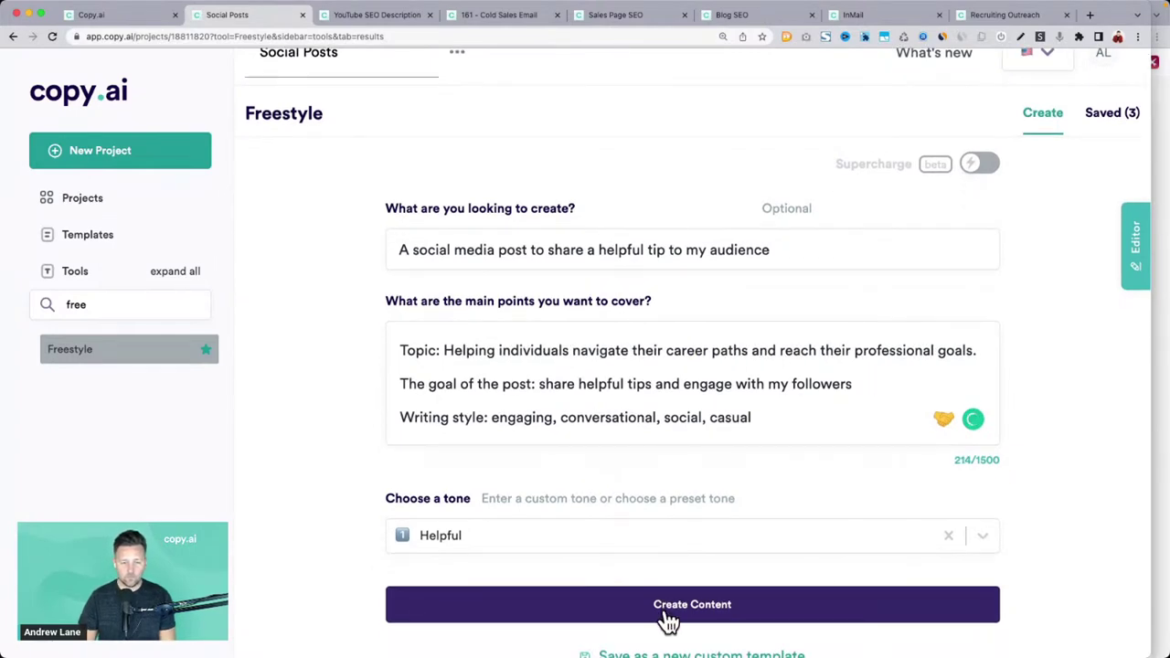
pyautogui.click(664, 614)
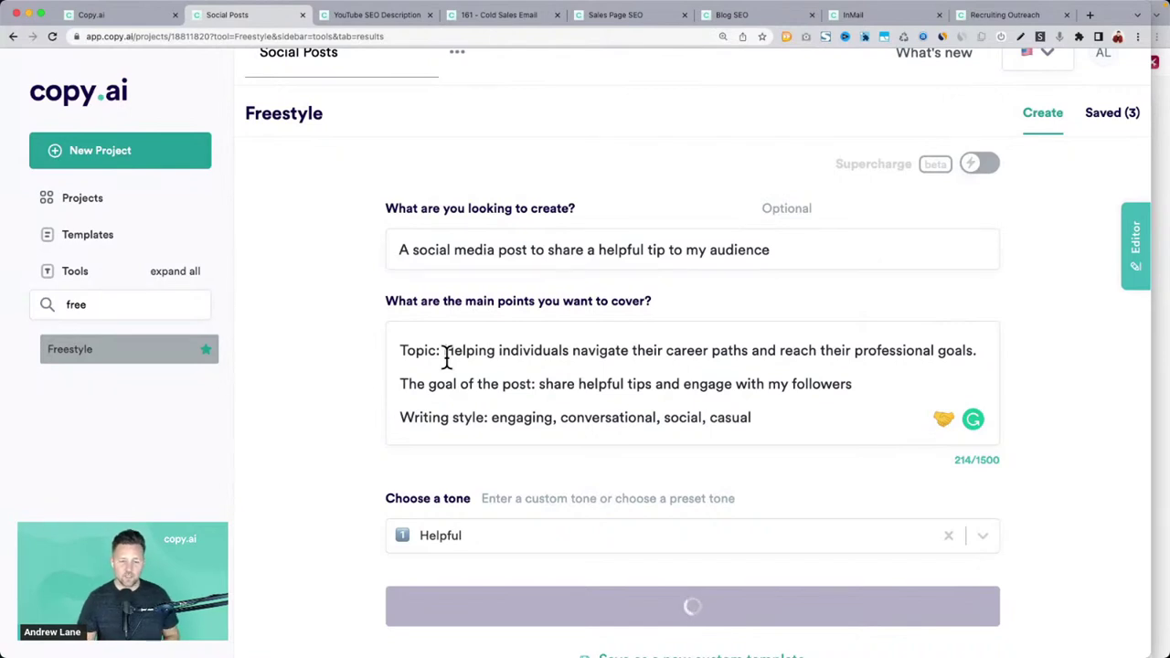
pyautogui.moveTo(456, 351); pyautogui.dragTo(983, 356)
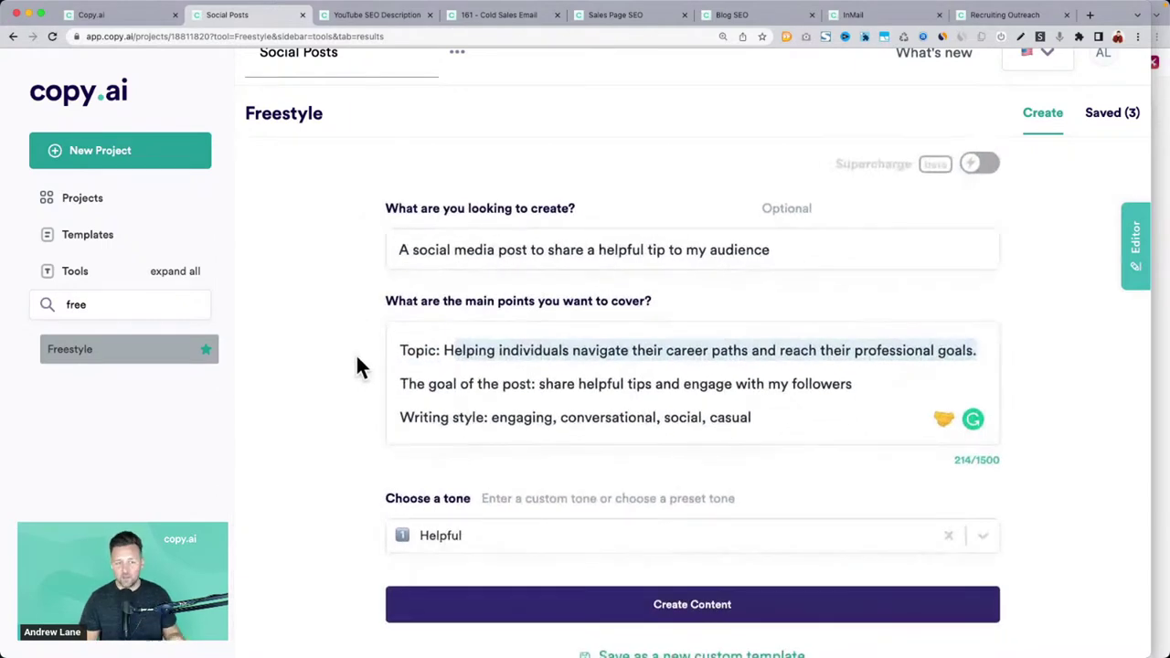
# Read the first two career posts, highlighting the whole first post and the second one's paragraph about getting the career you want
pyautogui.scroll(-5, 357, 362)
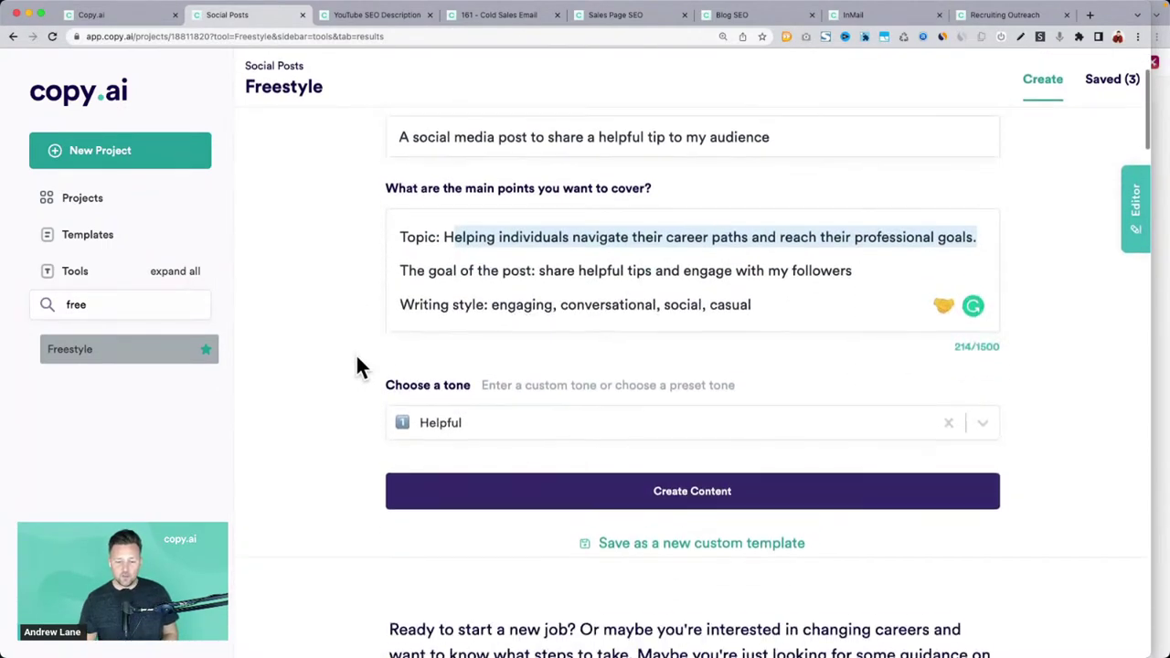
pyautogui.scroll(-4, 358, 362)
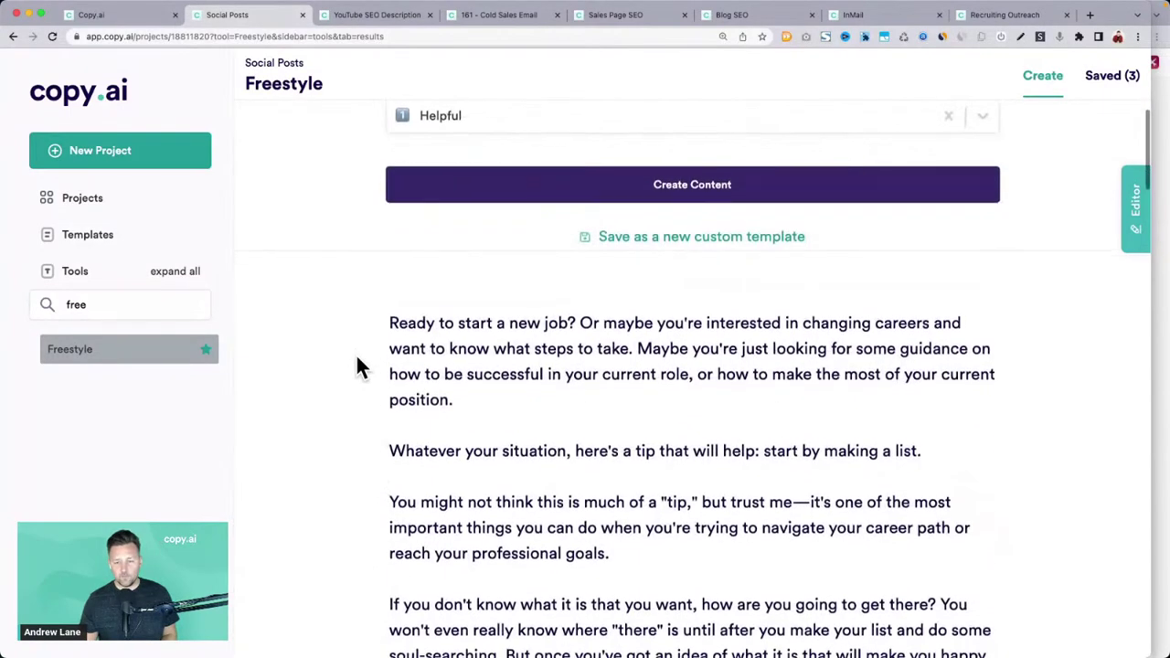
pyautogui.scroll(-4, 500, 462)
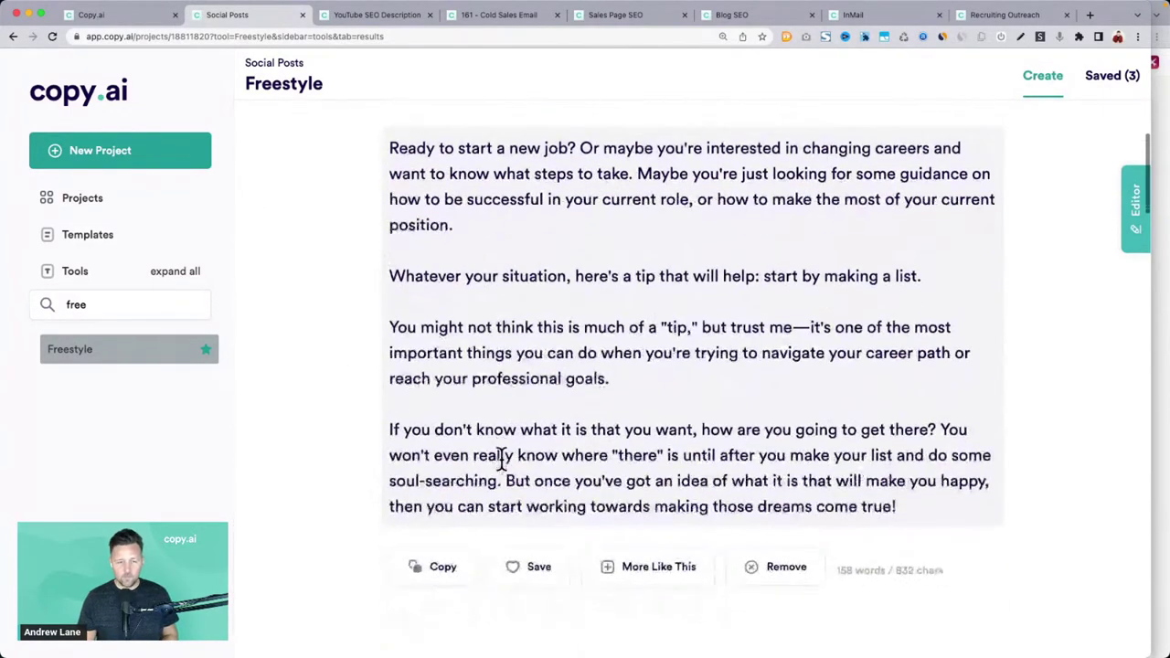
pyautogui.moveTo(391, 146); pyautogui.dragTo(929, 501)
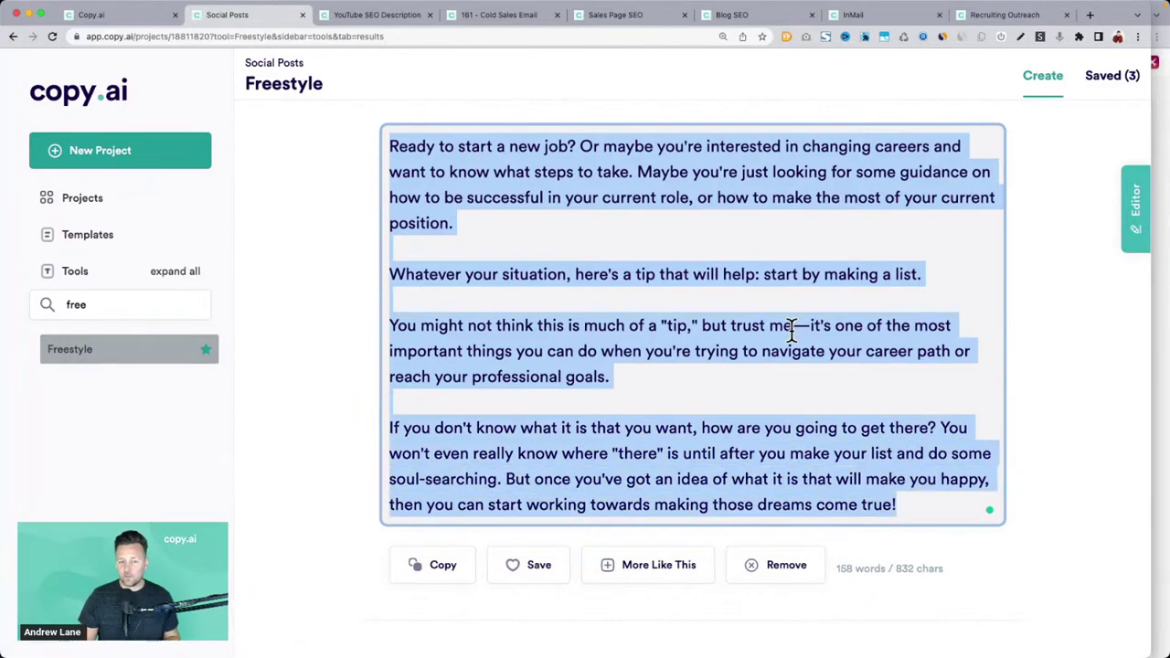
pyautogui.scroll(-10, 791, 332)
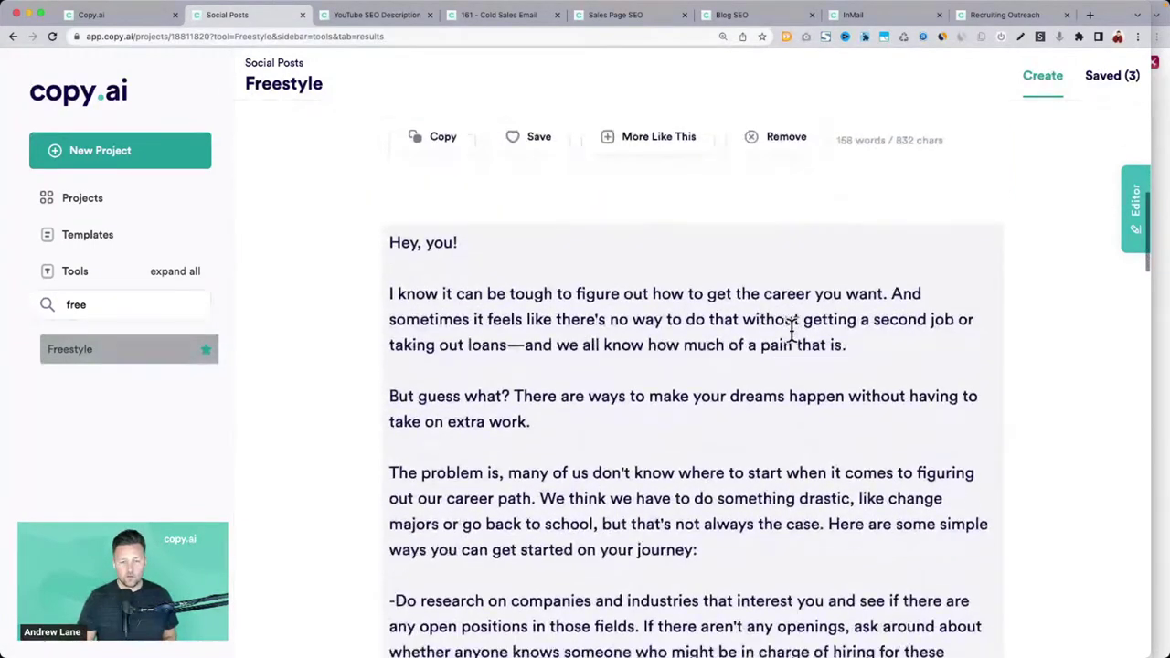
pyautogui.scroll(-2, 792, 333)
pyautogui.moveTo(391, 225); pyautogui.dragTo(874, 274)
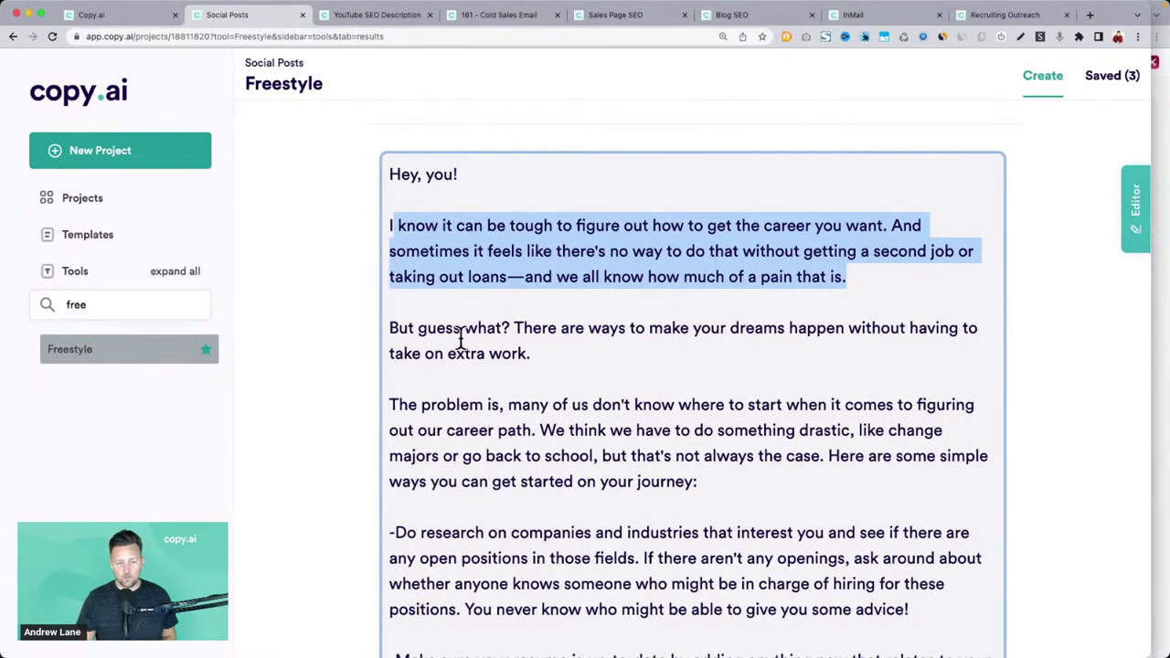
# Read the second career post through its cut-off final line ending "volunteering at" and copy the whole post
pyautogui.scroll(-3, 461, 340)
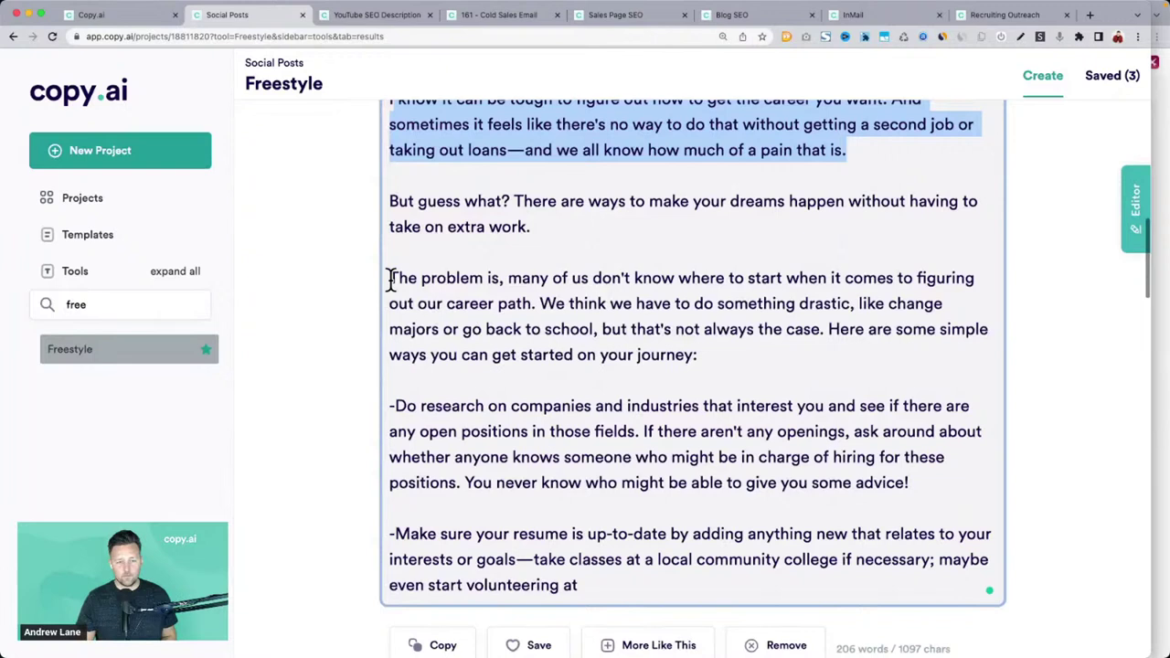
pyautogui.moveTo(390, 277); pyautogui.dragTo(558, 585)
pyautogui.click(587, 338)
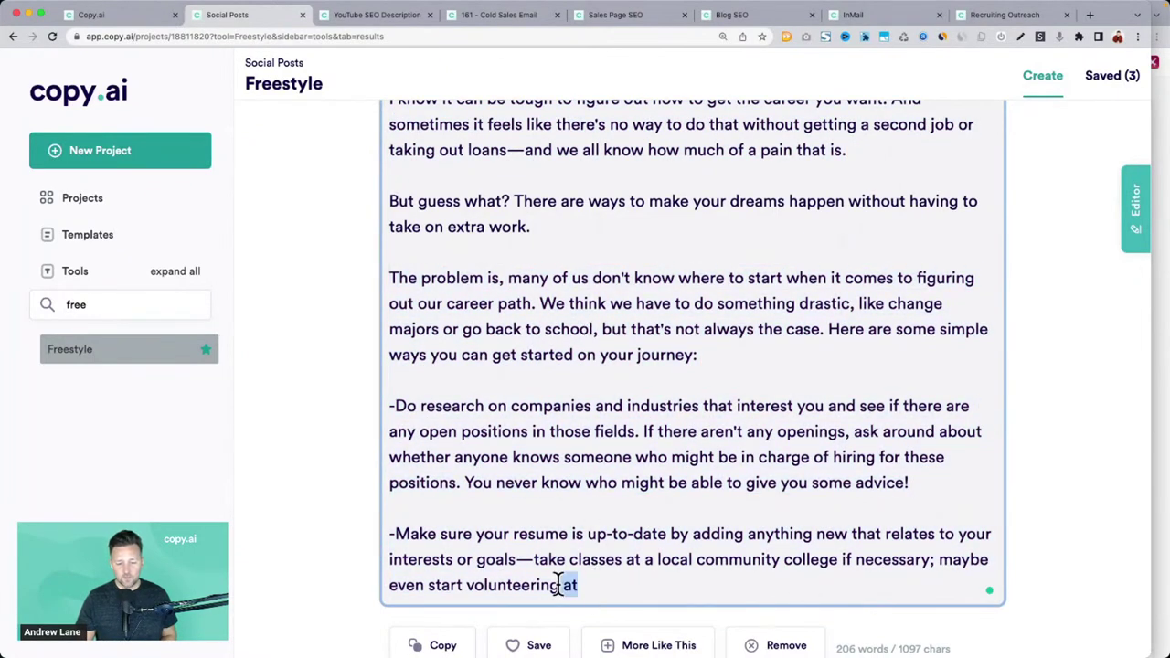
pyautogui.scroll(-1, 585, 612)
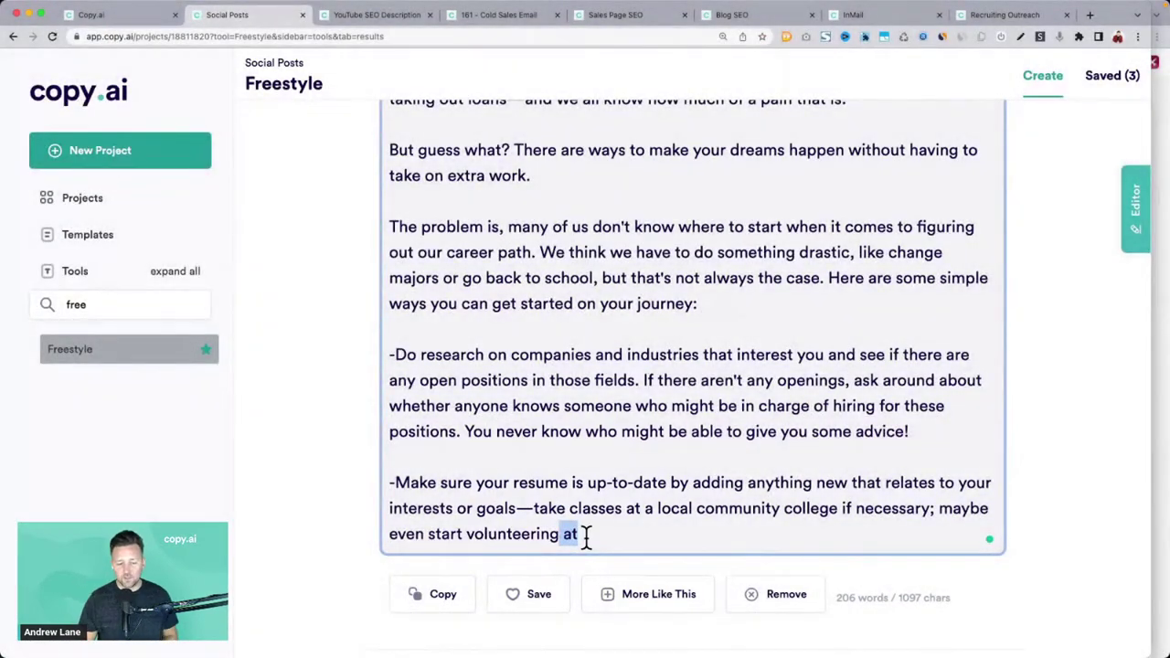
pyautogui.click(453, 599)
# Open the editor and paste the copied career post at the end of the document, below the virtual event text and some blank lines
pyautogui.click(1127, 230)
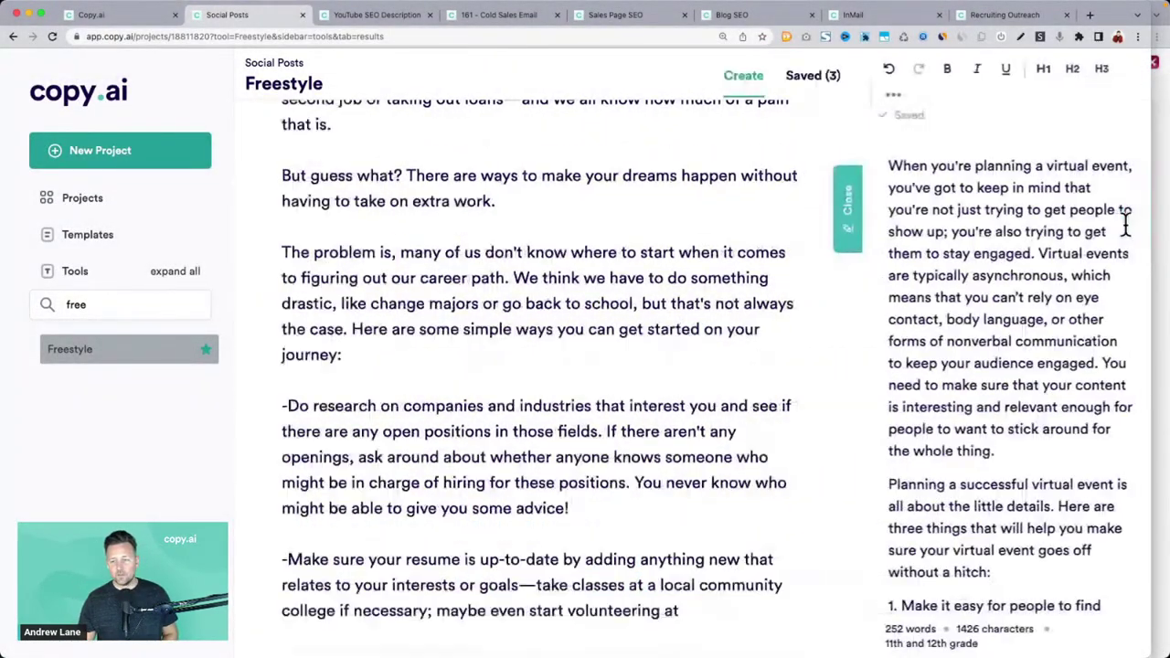
pyautogui.scroll(-5, 953, 384)
pyautogui.click(932, 491)
pyautogui.press('Return')
pyautogui.press('Return')
pyautogui.press('Return')
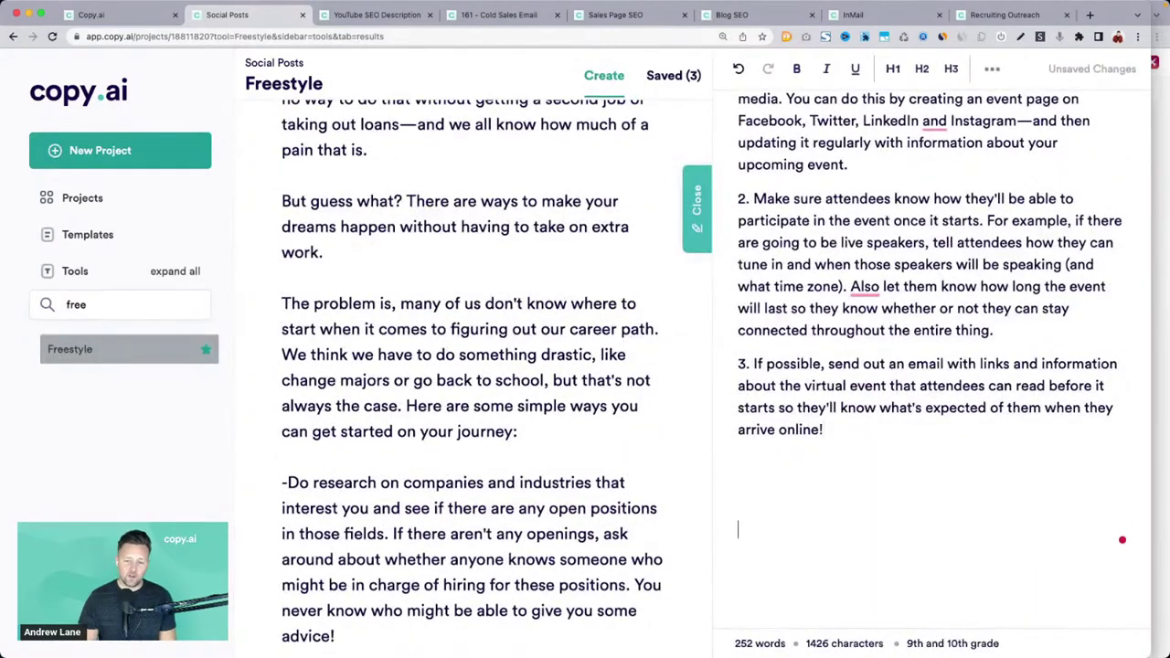
pyautogui.scroll(-2, 881, 486)
pyautogui.hotkey('ctrl', 'v')
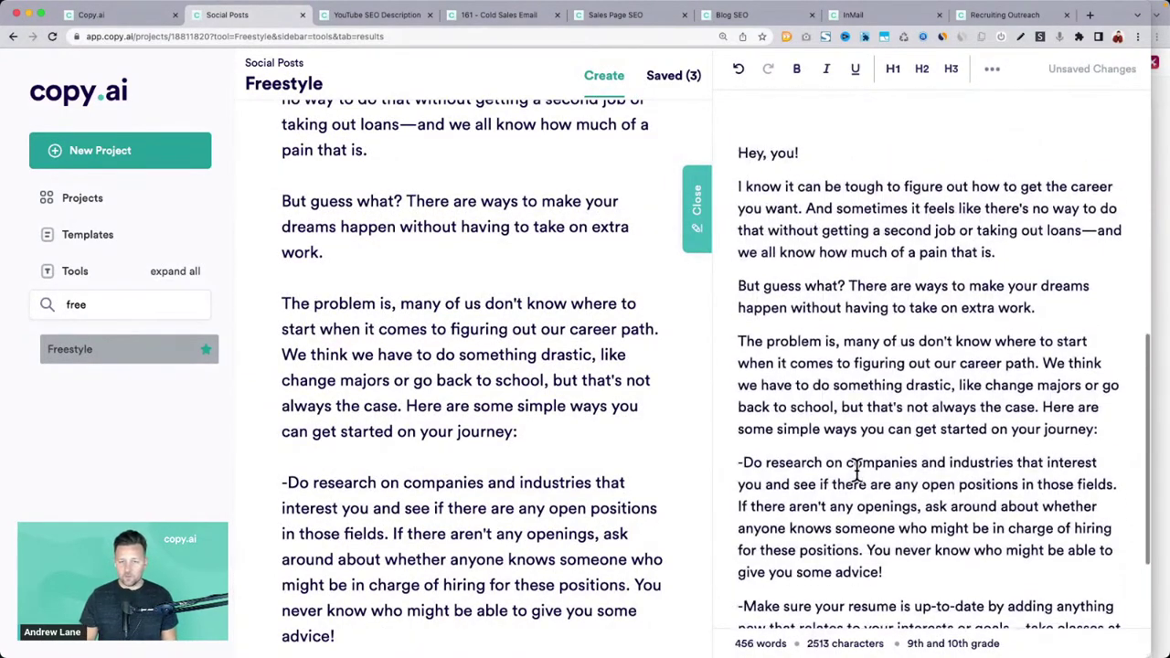
# Extend the pasted post from "volunteering at" with Write more, adding the second suggestion about schools or local organizations to the editor
pyautogui.scroll(1, 856, 469)
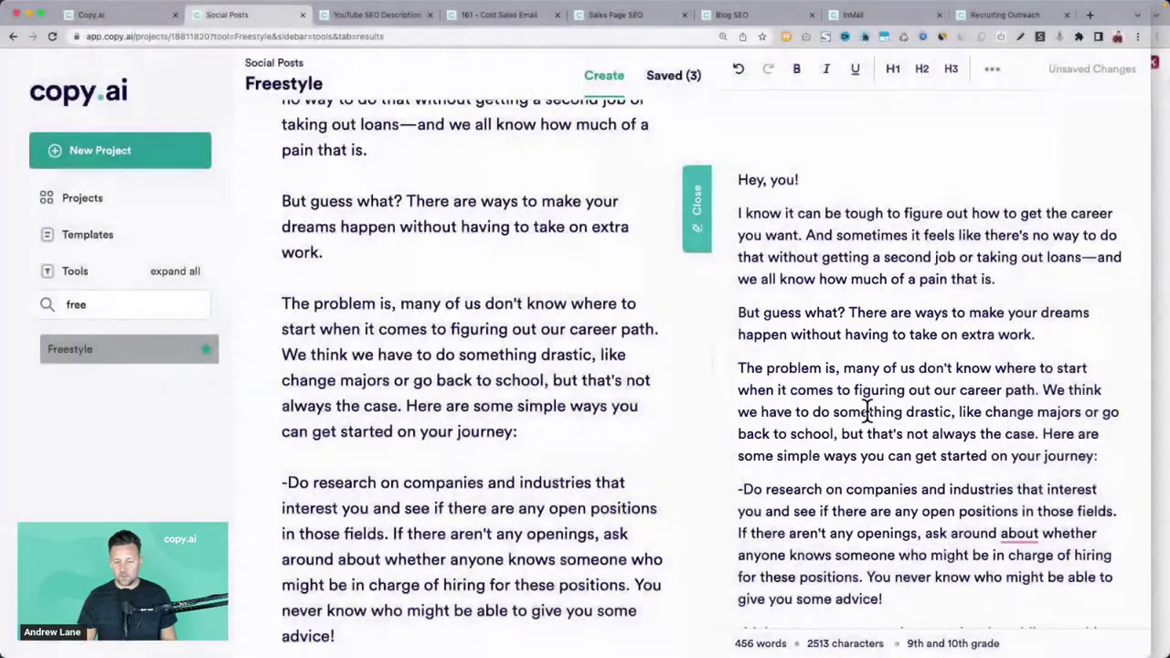
pyautogui.scroll(-5, 867, 412)
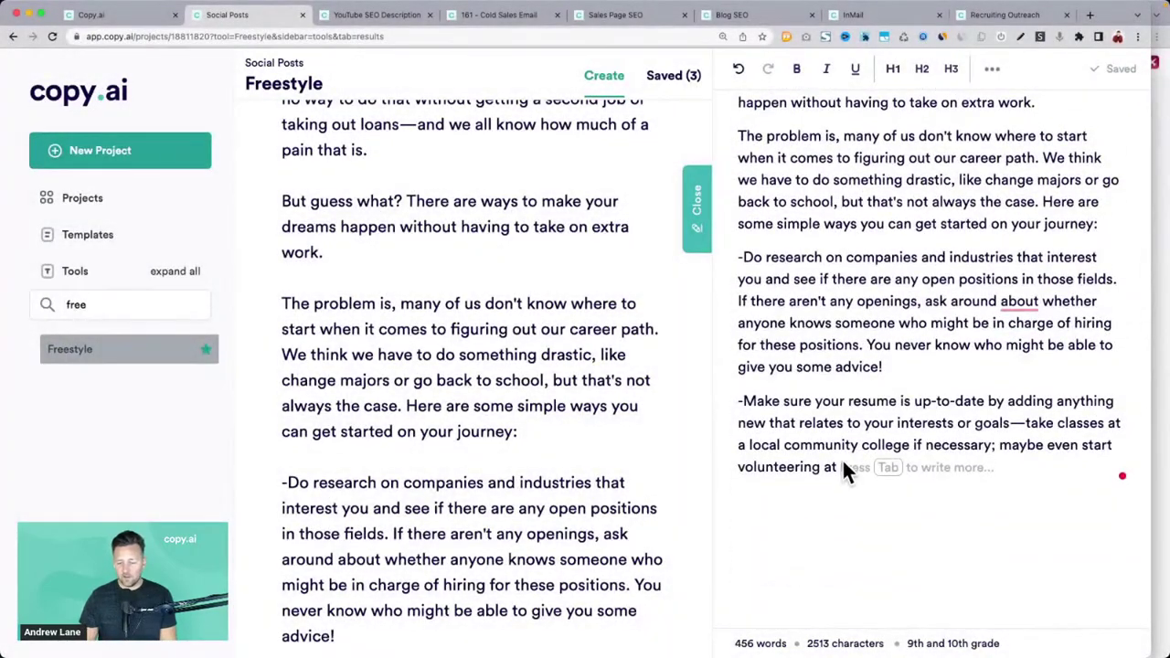
pyautogui.click(864, 466)
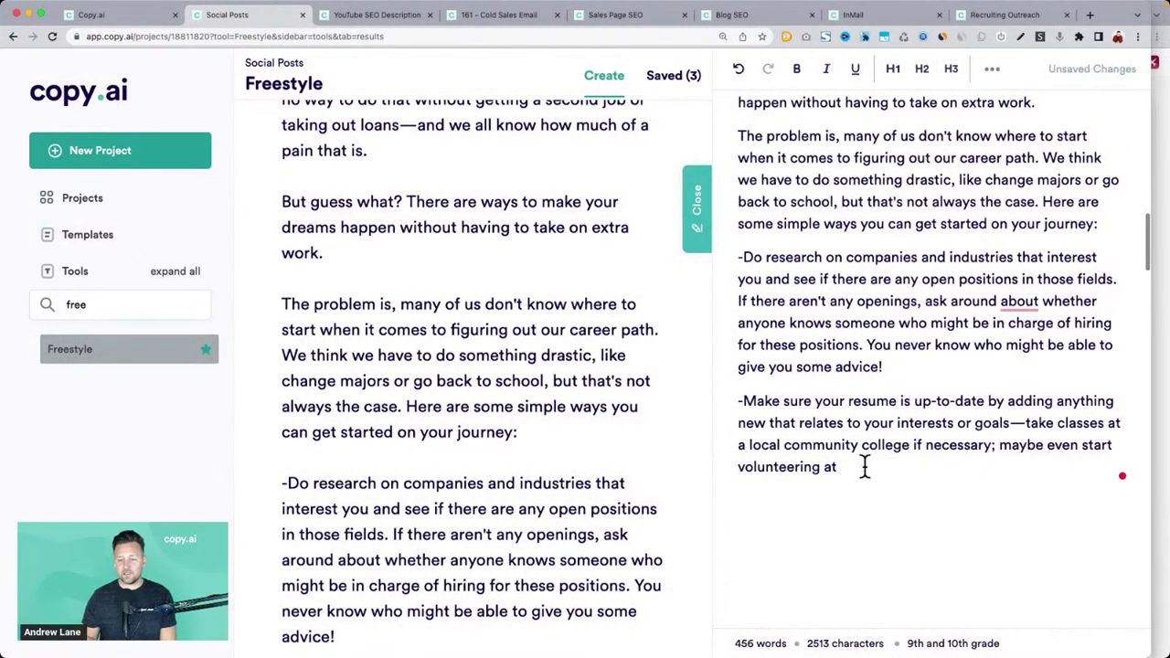
pyautogui.press('Tab')
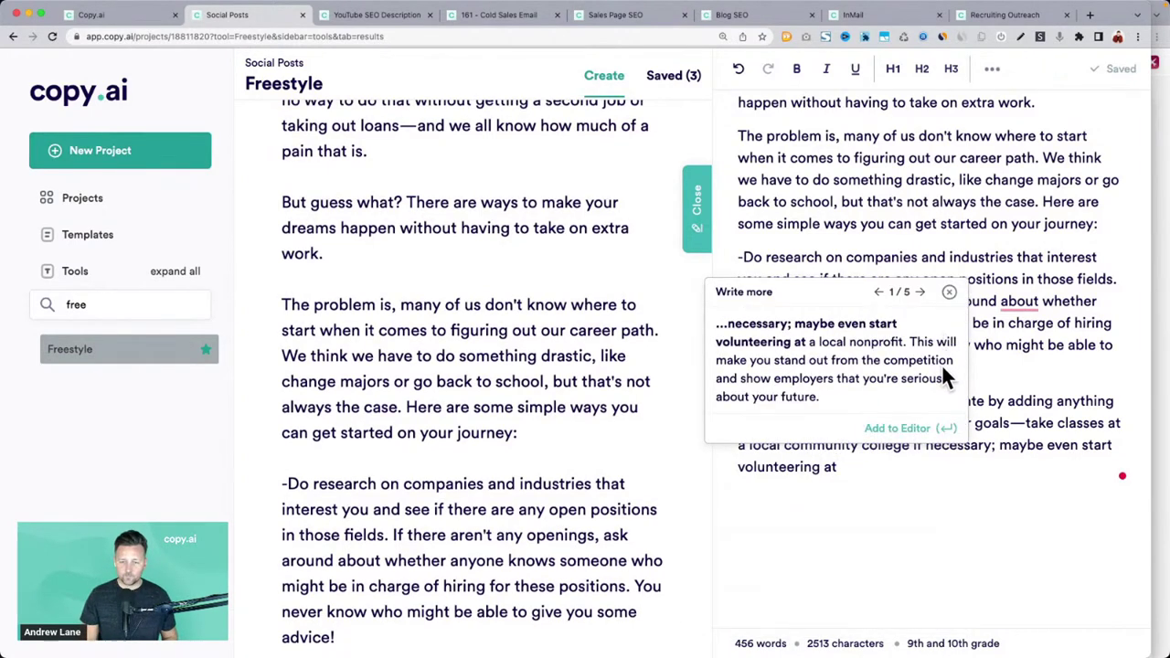
pyautogui.click(918, 292)
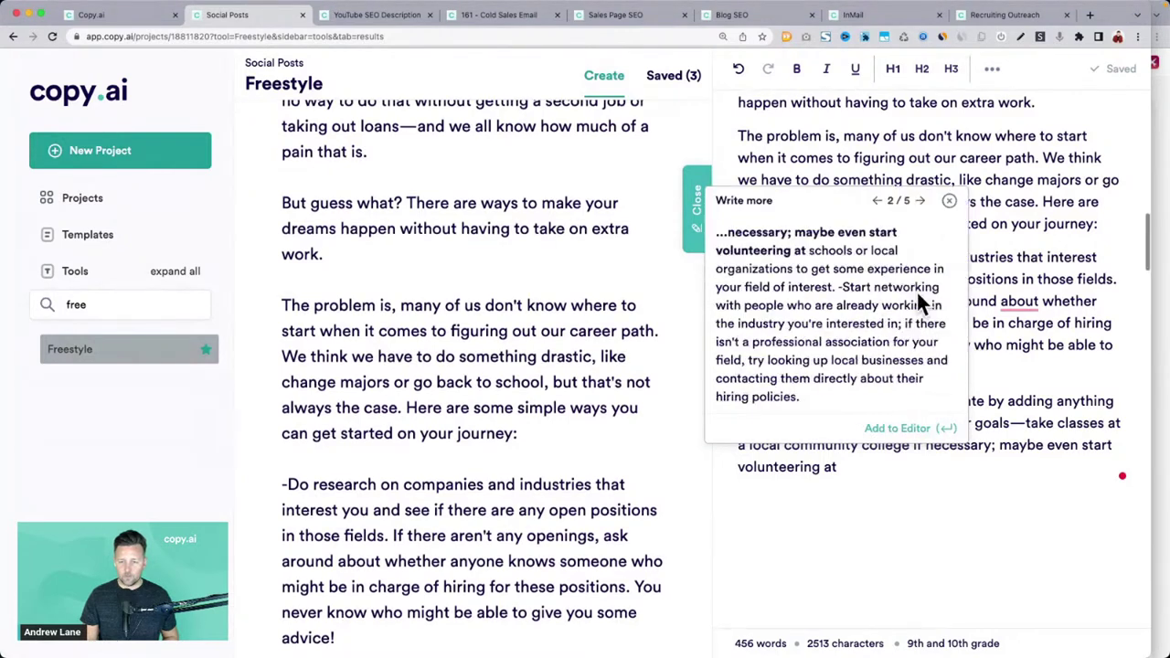
pyautogui.click(903, 429)
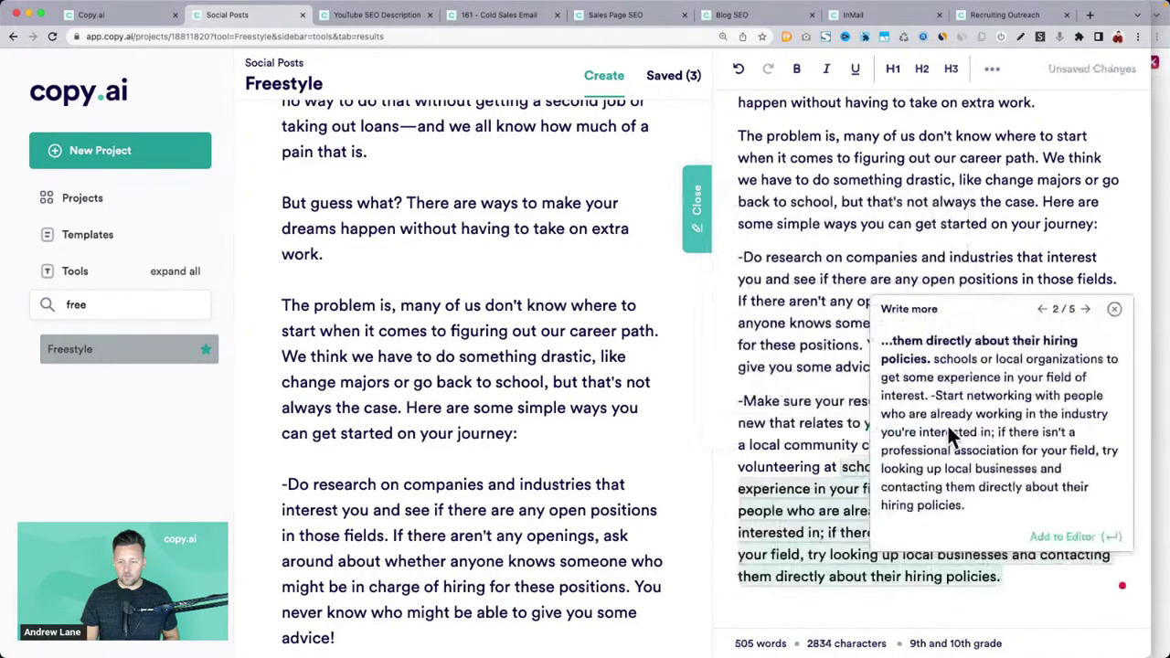
pyautogui.scroll(-1, 926, 488)
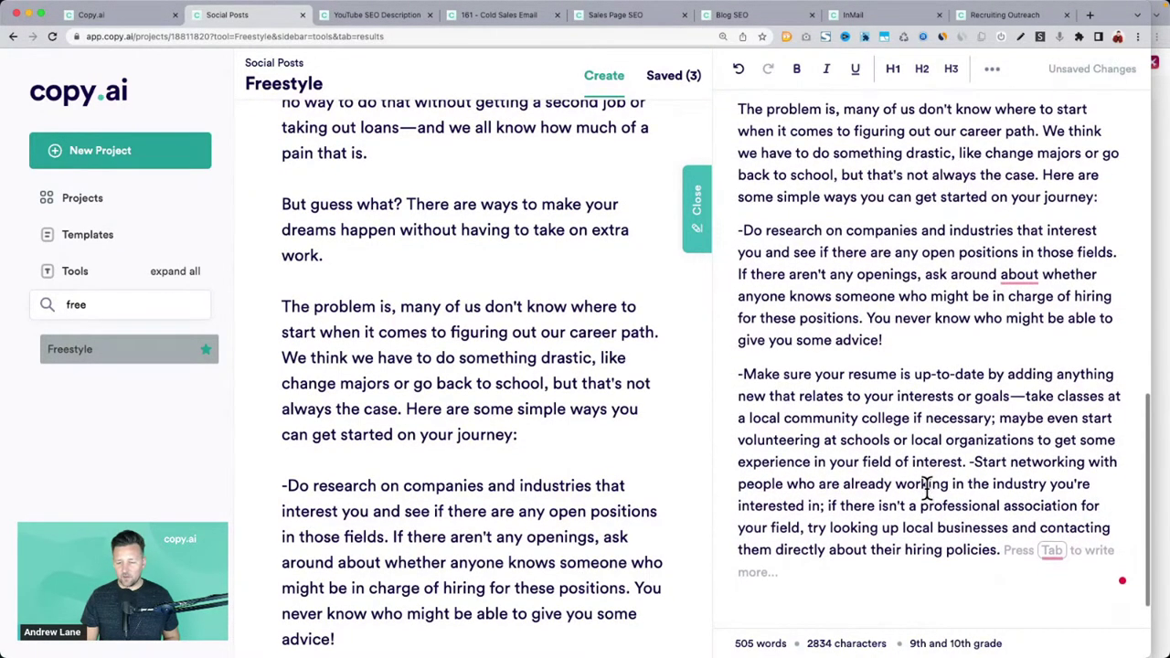
# Move the "-Start networking with people" tip in the editor onto its own paragraph
pyautogui.click(973, 463)
pyautogui.press('Return')
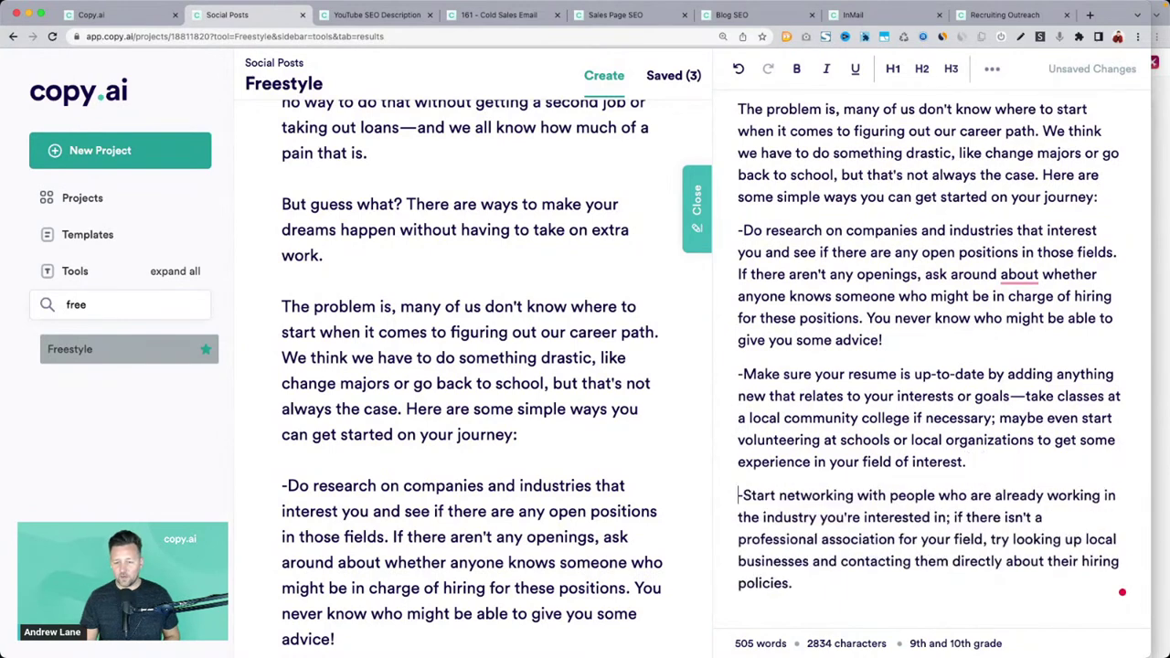
pyautogui.write('-')
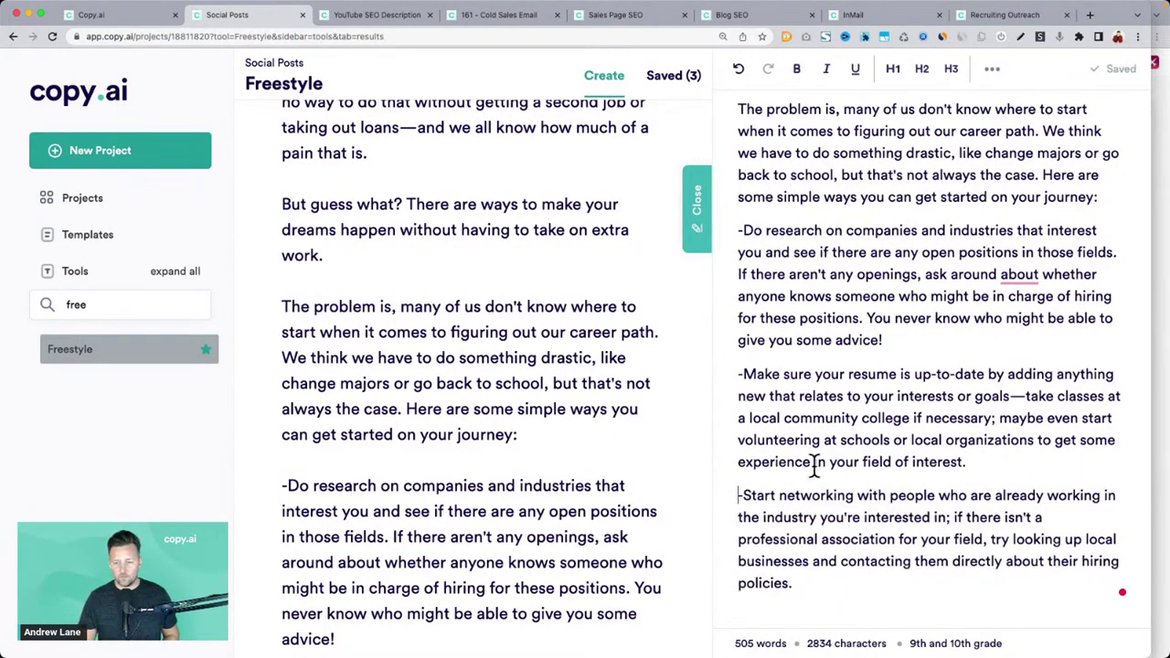
# Highlight the editor's sentences from "If there aren't any openings" to "some advice!", and close the editor to return to the Freestyle prompt
pyautogui.moveTo(743, 366); pyautogui.dragTo(744, 269)
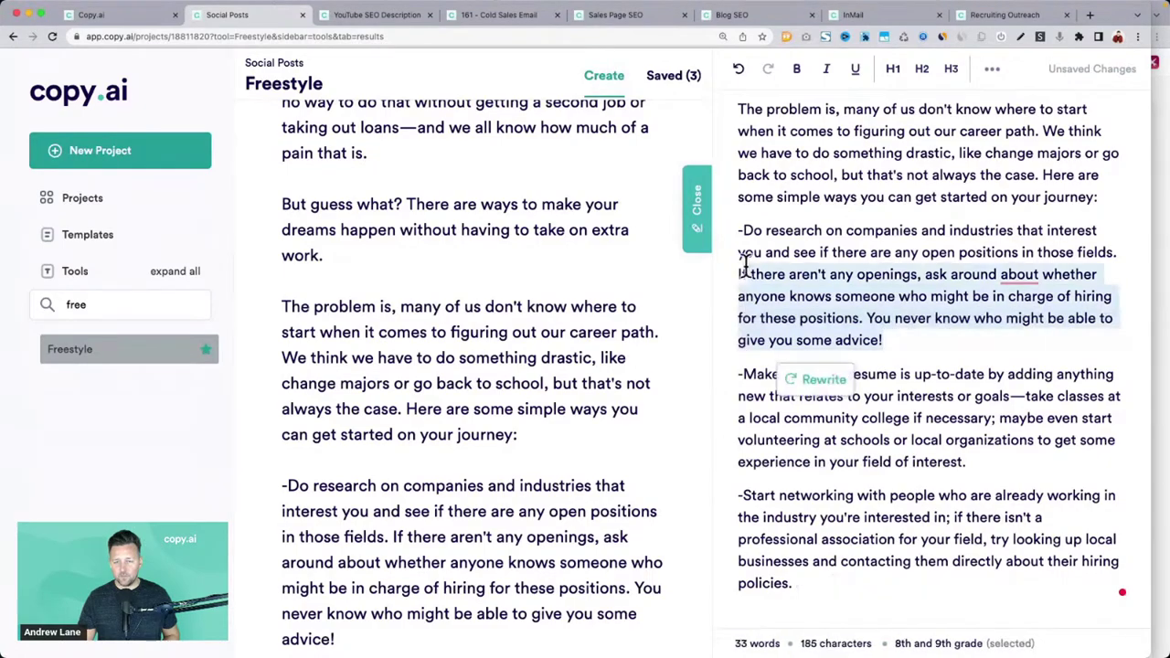
pyautogui.scroll(3, 747, 240)
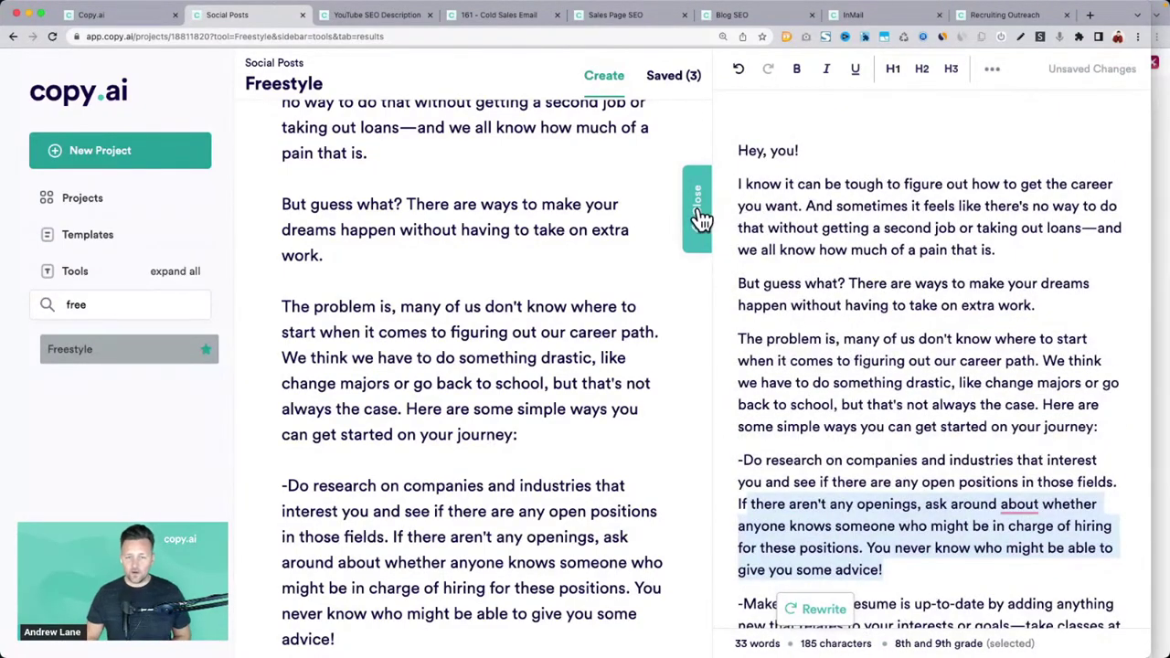
pyautogui.click(698, 208)
pyautogui.scroll(15, 689, 287)
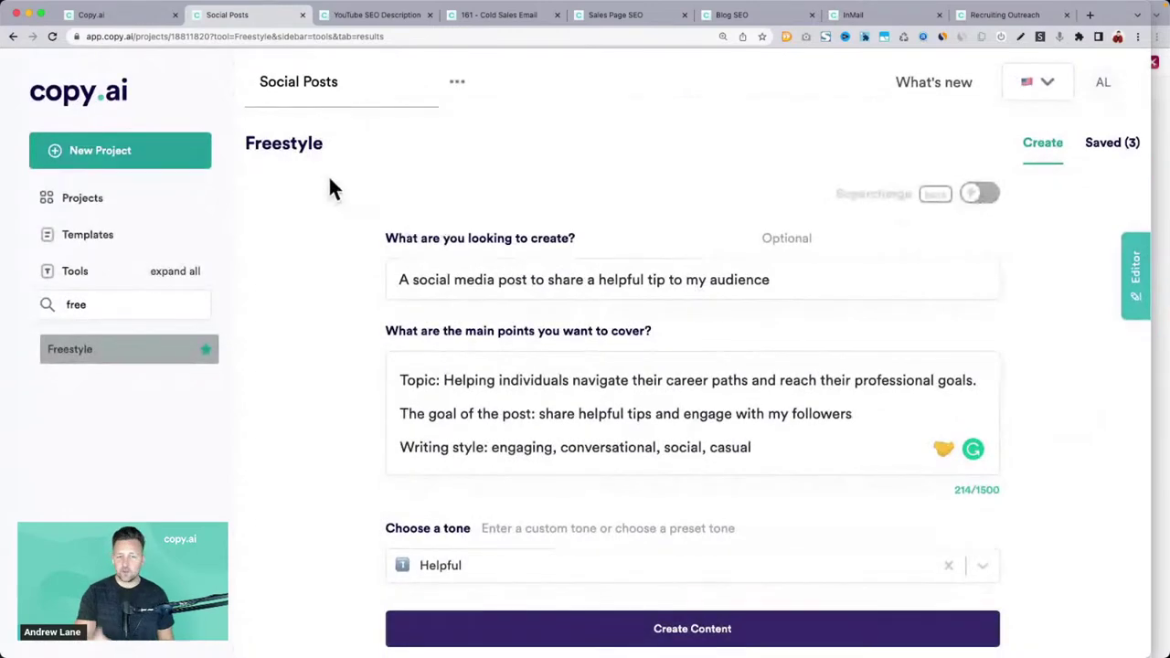
# Review the Freestyle prompt structure, highlighting the topic text, the goal of the post and the writing style line
pyautogui.click(400, 278)
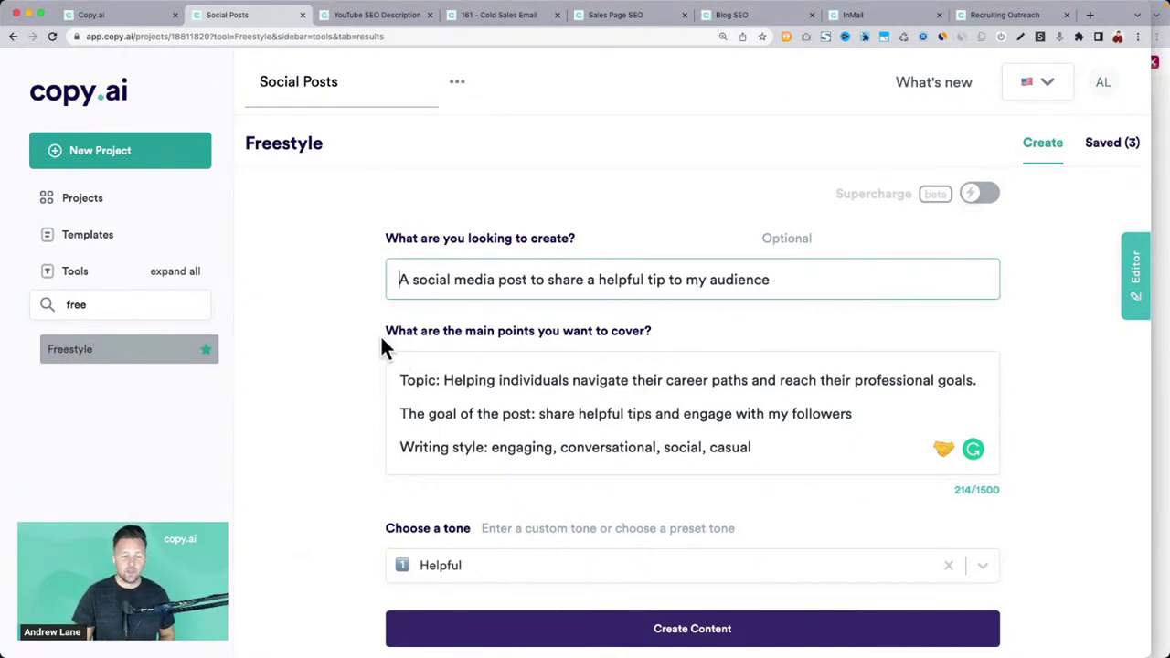
pyautogui.moveTo(382, 337); pyautogui.dragTo(625, 328)
pyautogui.click(404, 381)
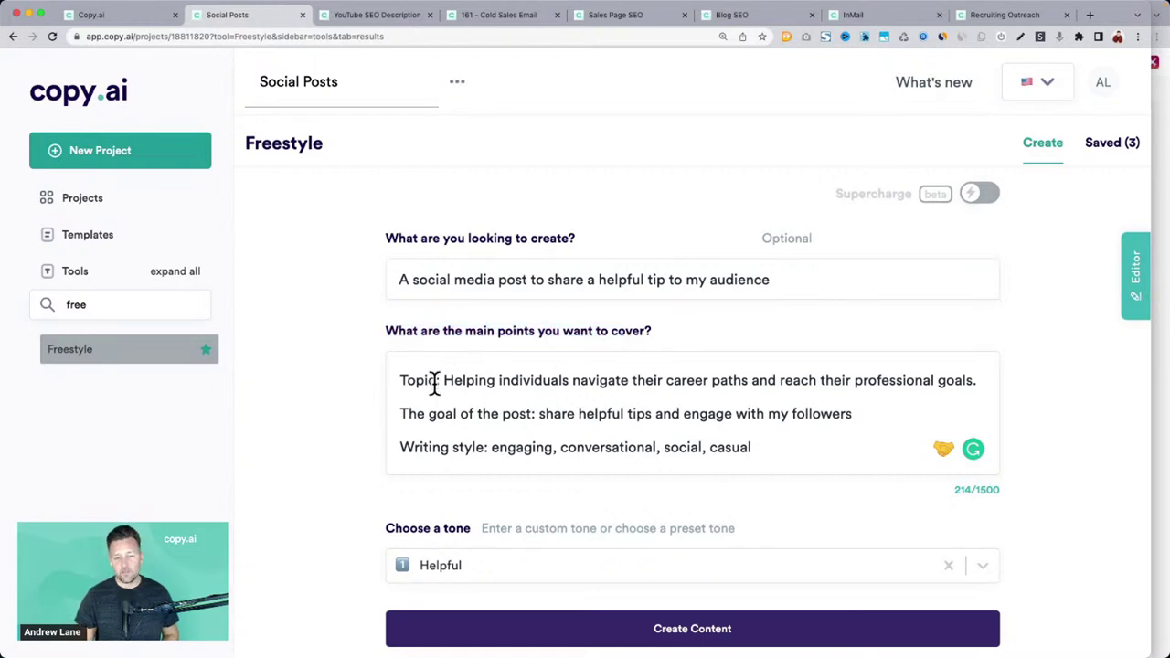
pyautogui.click(446, 379)
pyautogui.press('super+shift+Right')
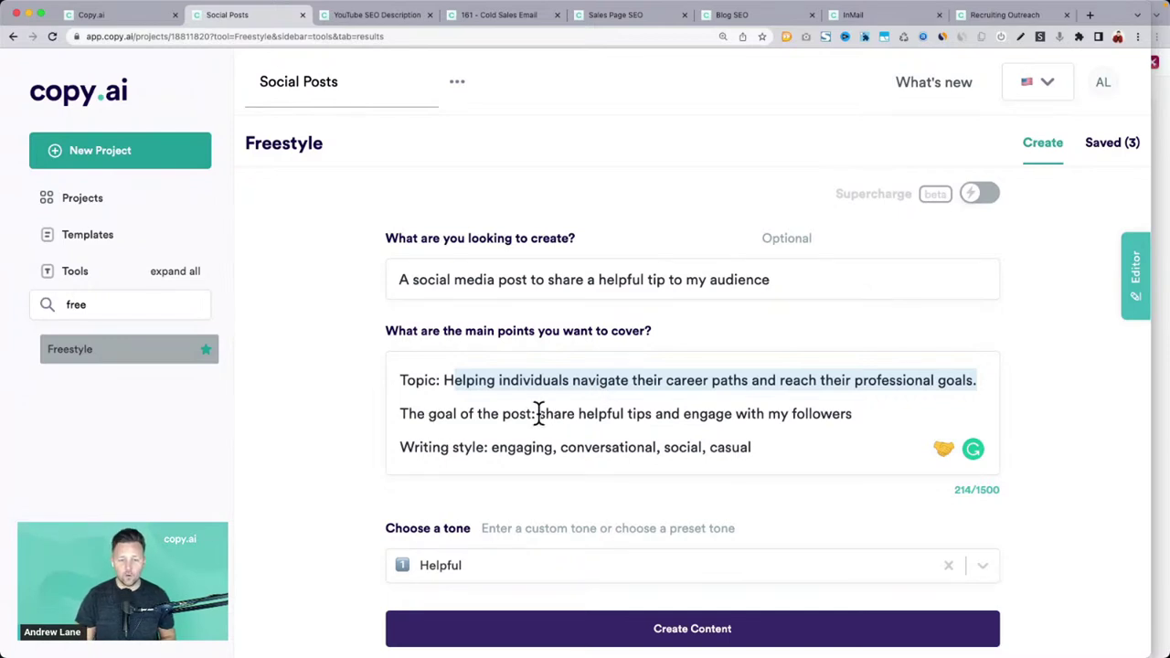
pyautogui.moveTo(538, 413); pyautogui.dragTo(892, 421)
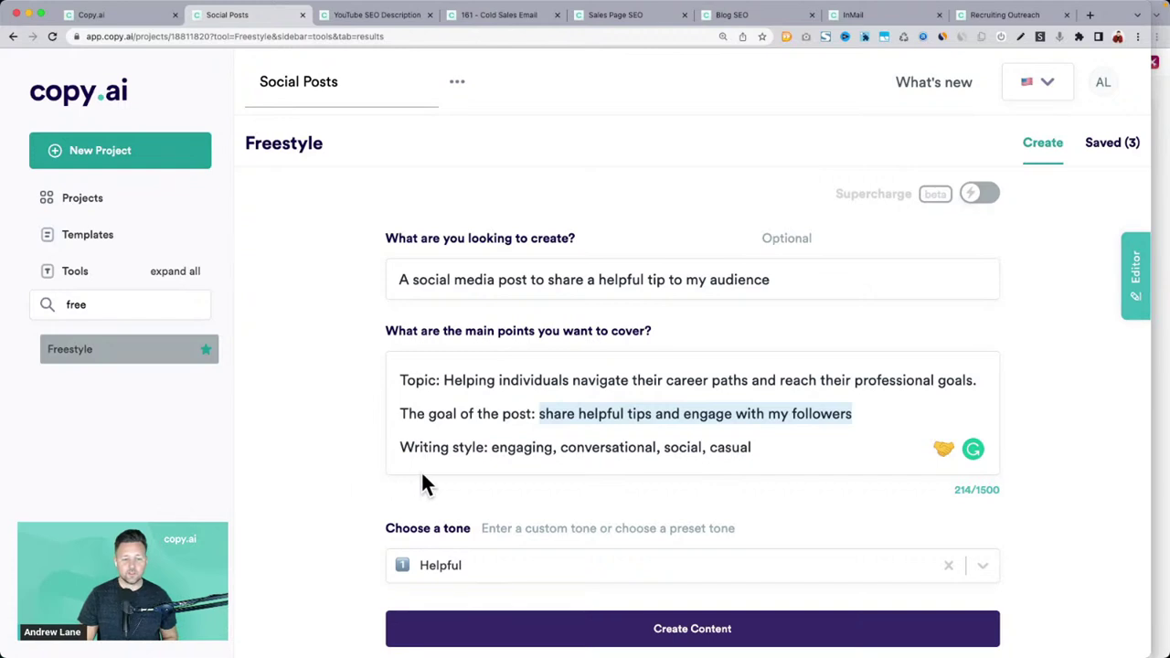
pyautogui.click(404, 447)
pyautogui.moveTo(405, 447); pyautogui.dragTo(771, 450)
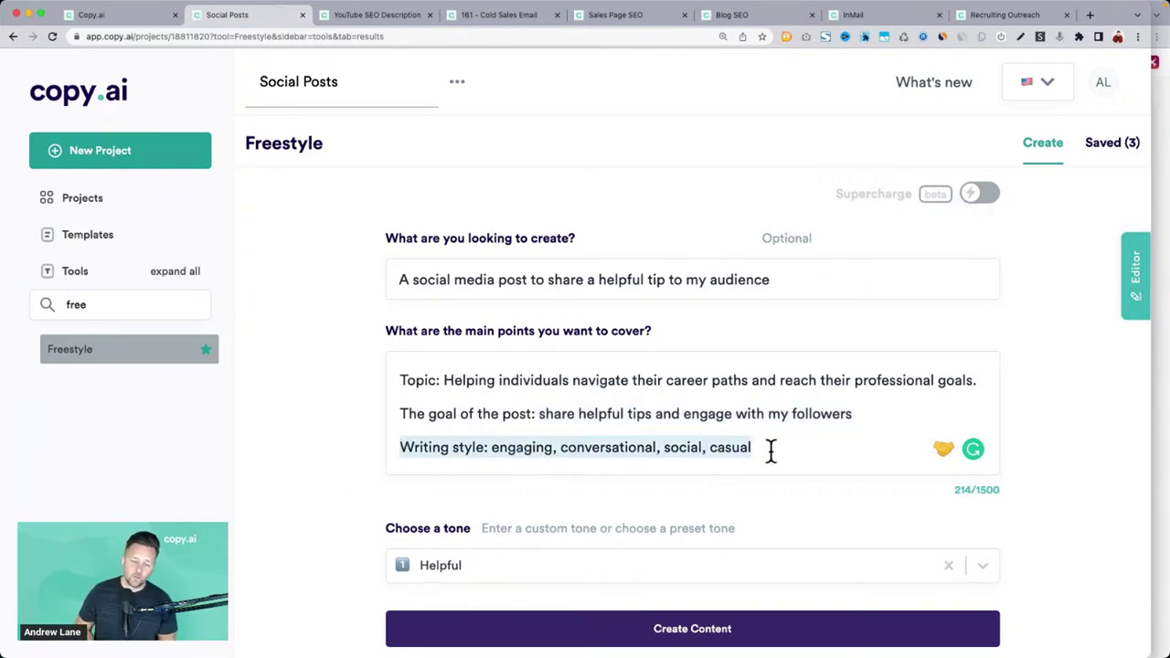
pyautogui.click(366, 413)
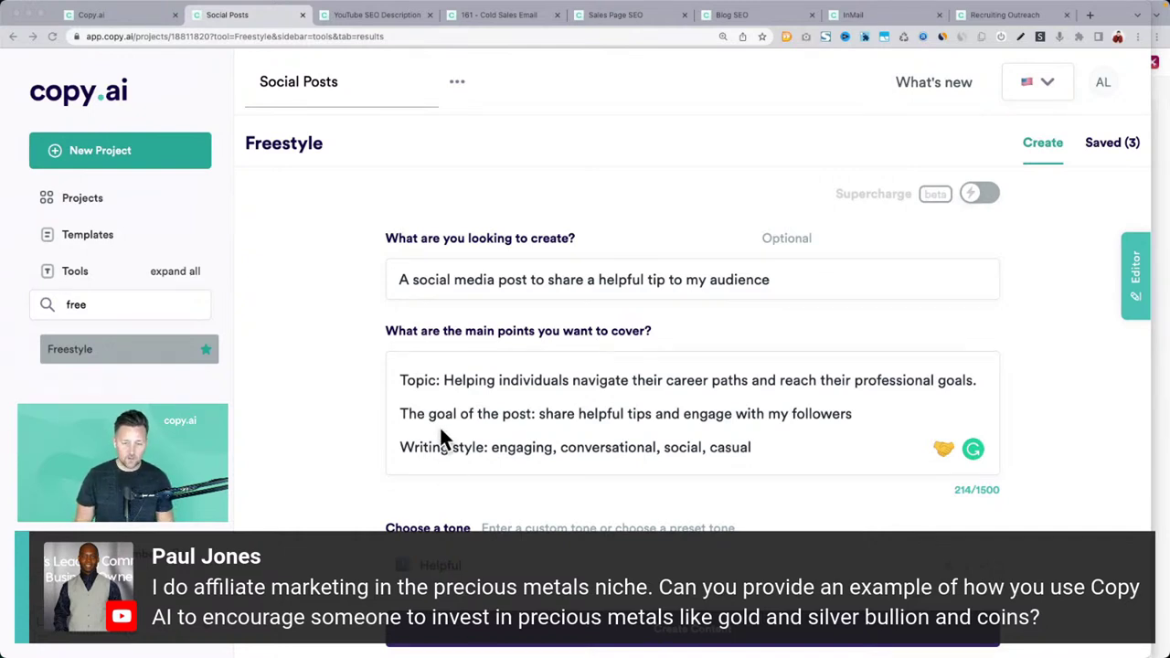
# Replace the career path topic with "investing in precious metals like gold and silver bullion coins"
pyautogui.click(447, 380)
pyautogui.press('super+shift+Right')
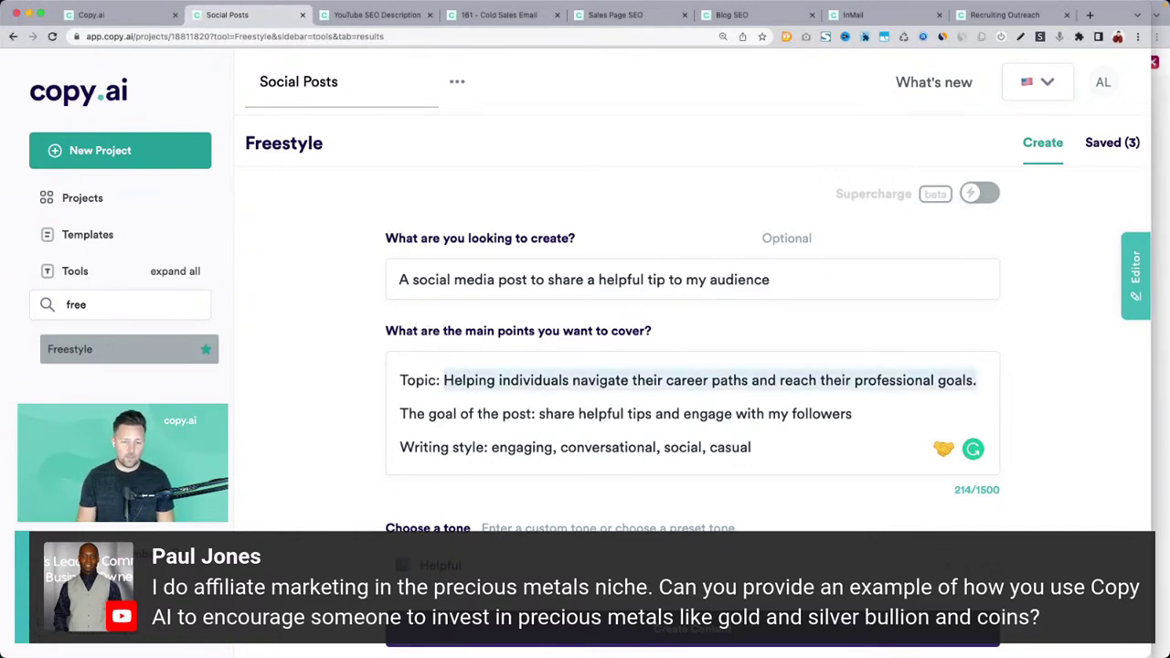
pyautogui.write('investing in ')
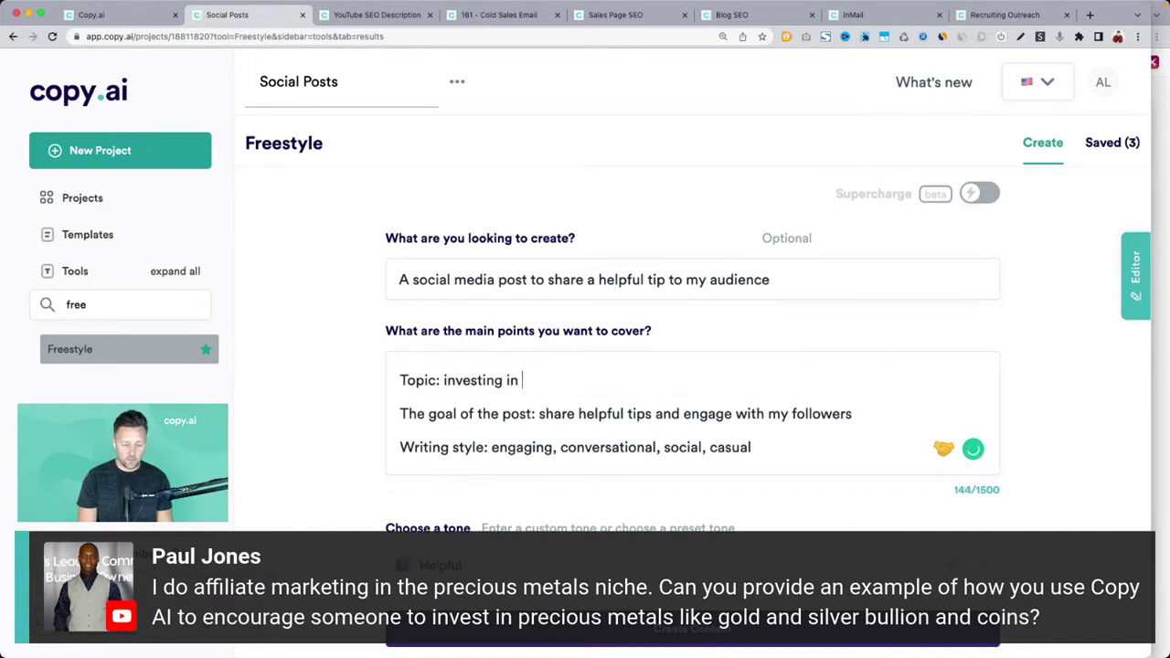
pyautogui.write('pres')
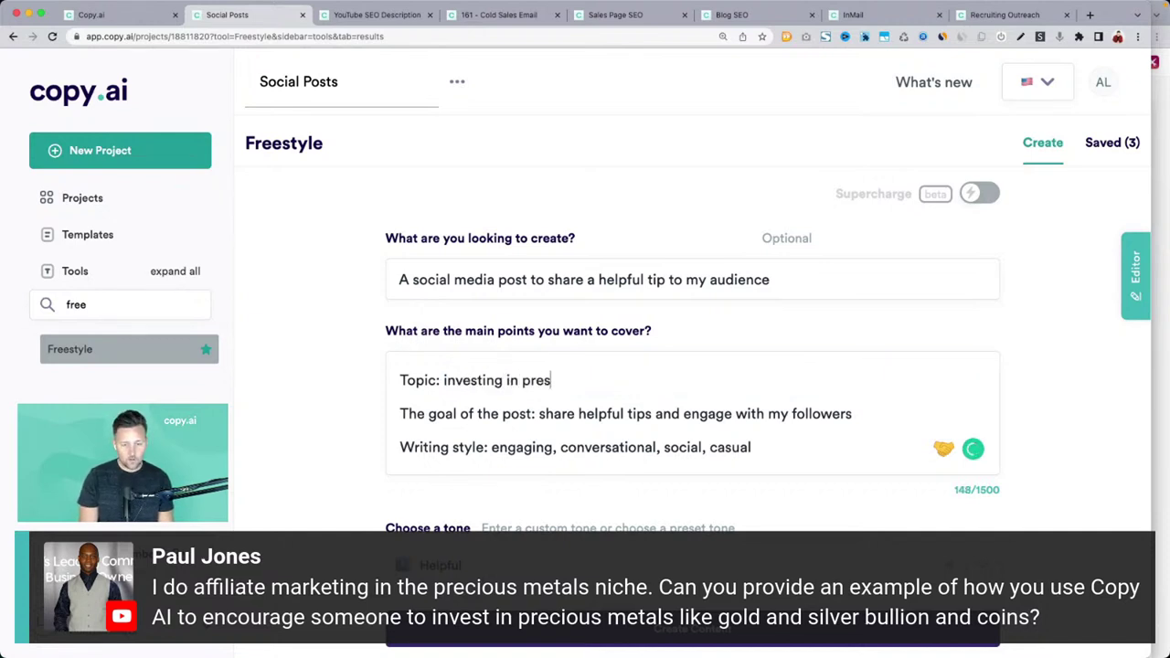
pyautogui.press('BackSpace')
pyautogui.write('cious metals')
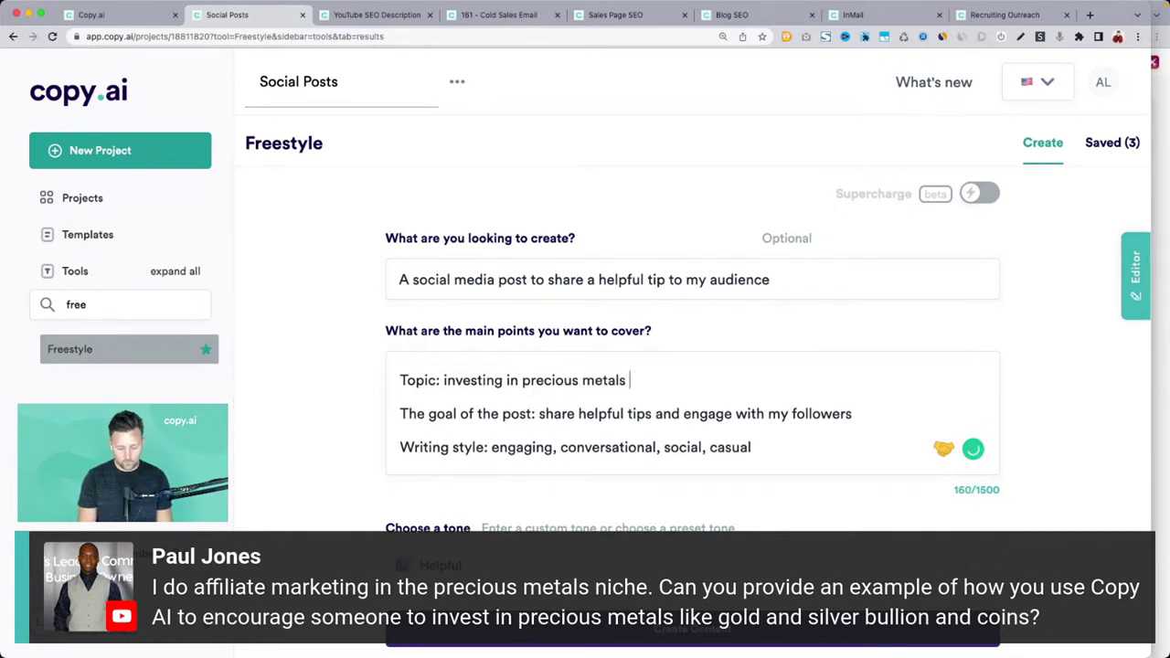
pyautogui.write(' like gold')
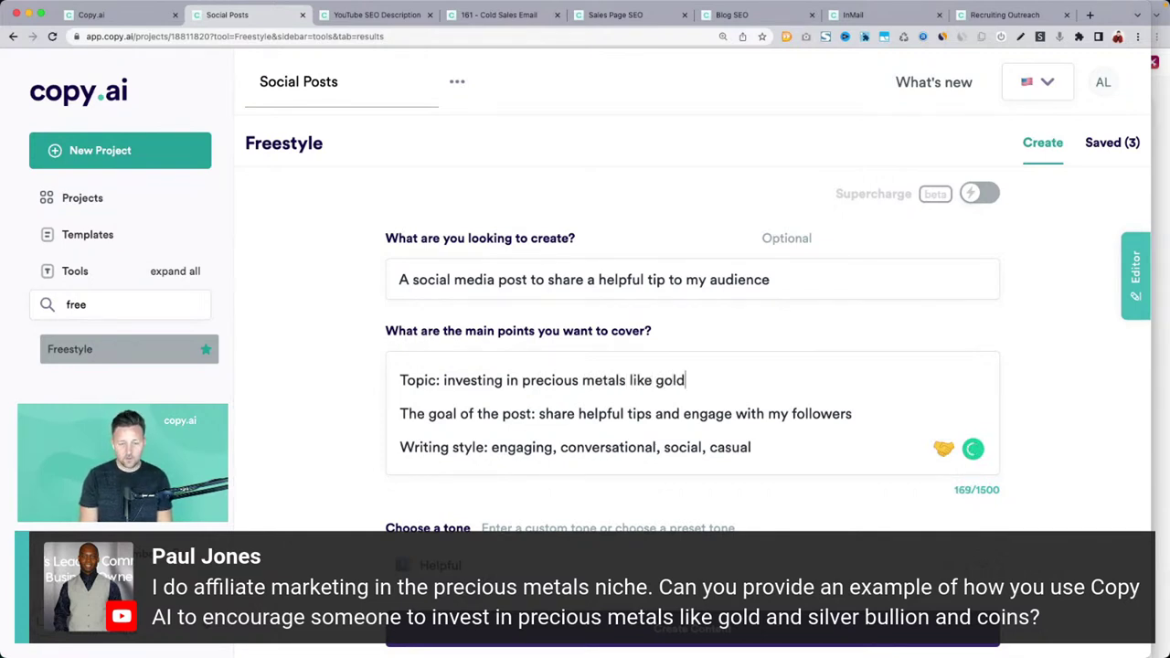
pyautogui.write(' and silver')
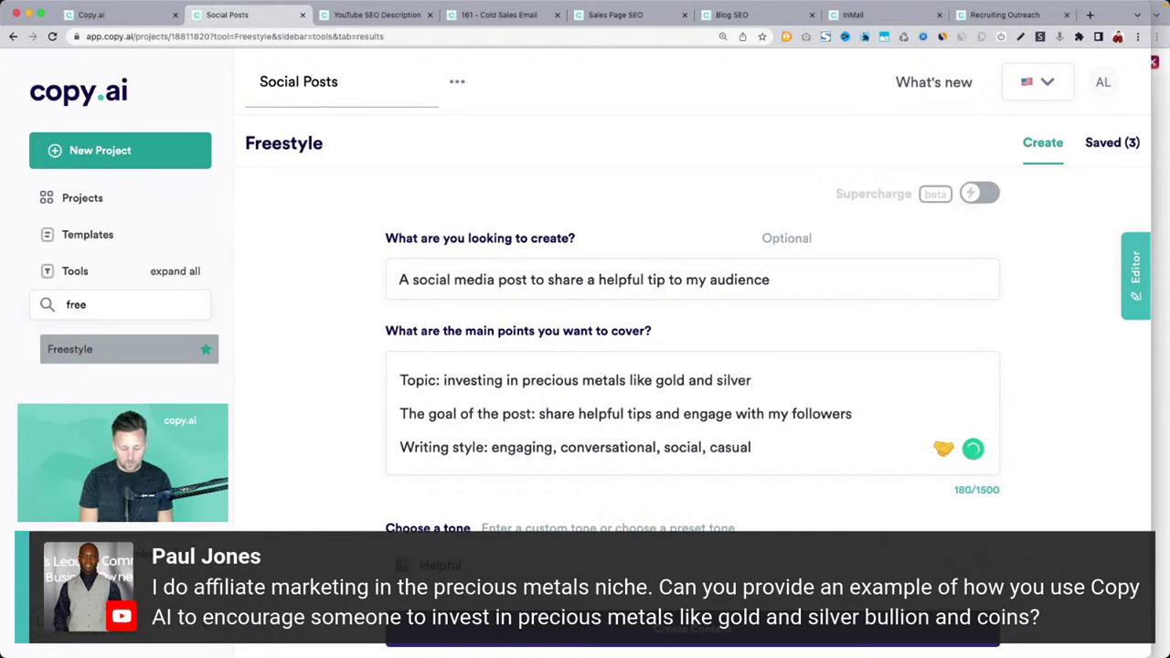
pyautogui.write(' bullion co')
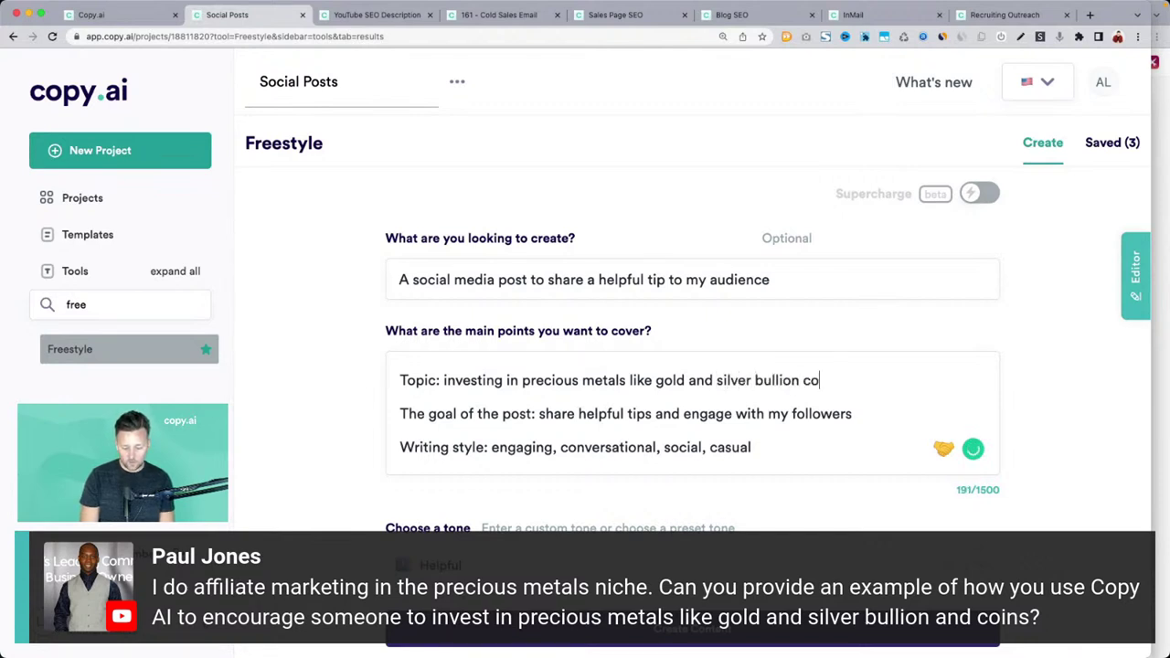
pyautogui.write('ins')
# Insert "the benefits of" before "investing" in the topic and highlight the added phrase
pyautogui.click(446, 379)
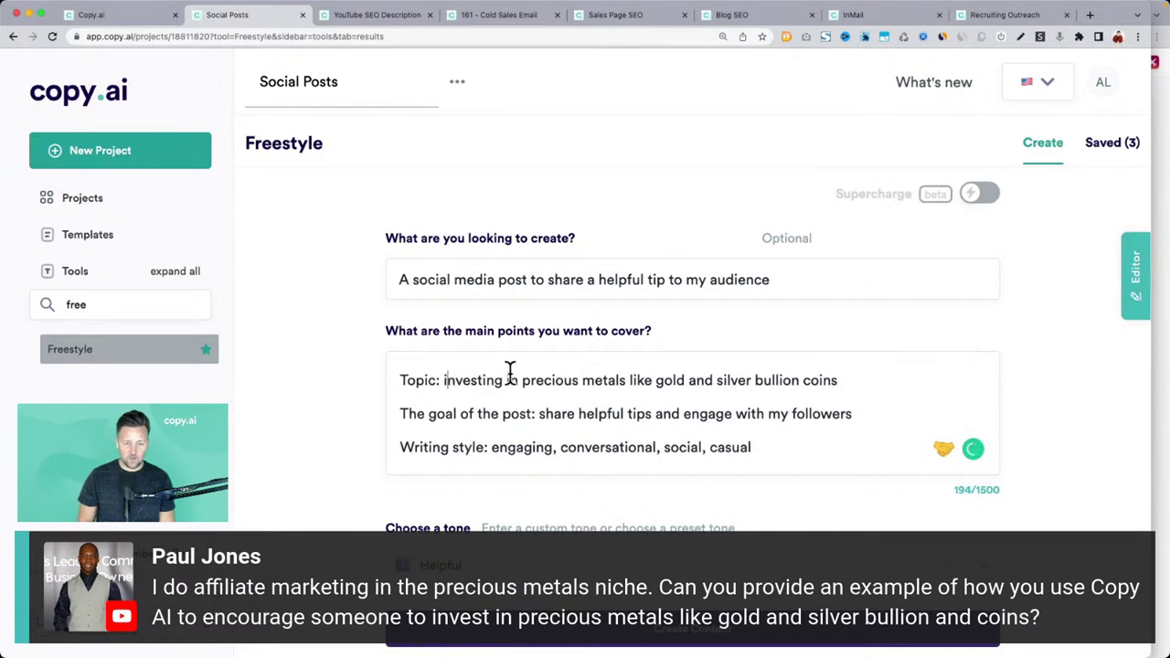
pyautogui.write('the benefits')
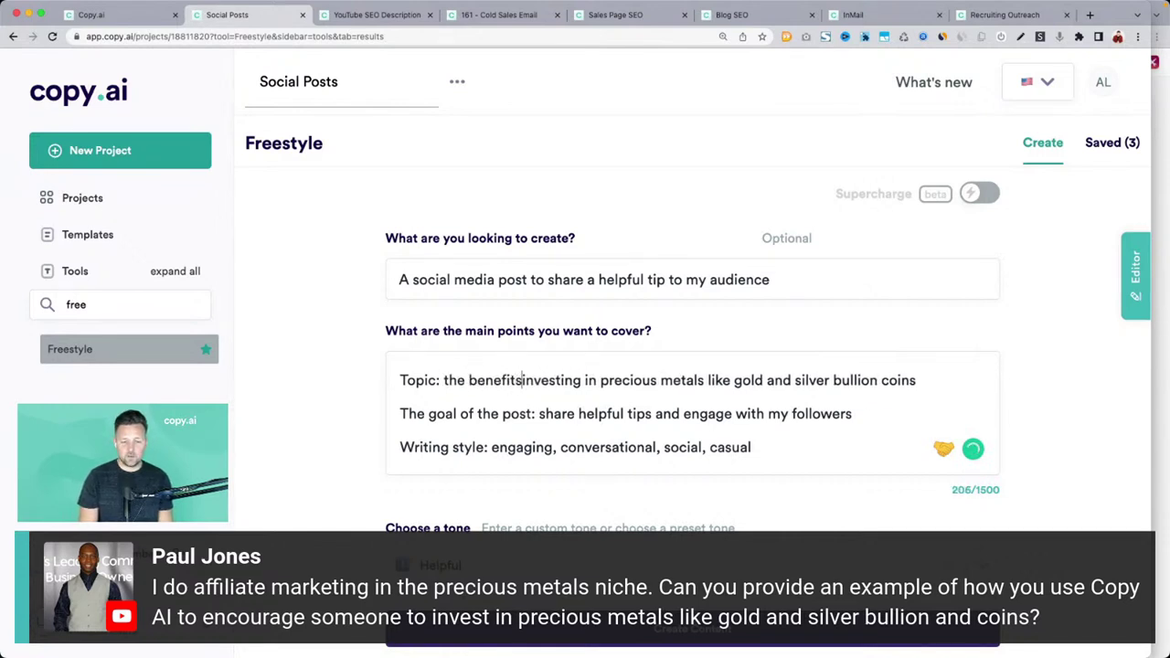
pyautogui.write(' of')
pyautogui.click(444, 382)
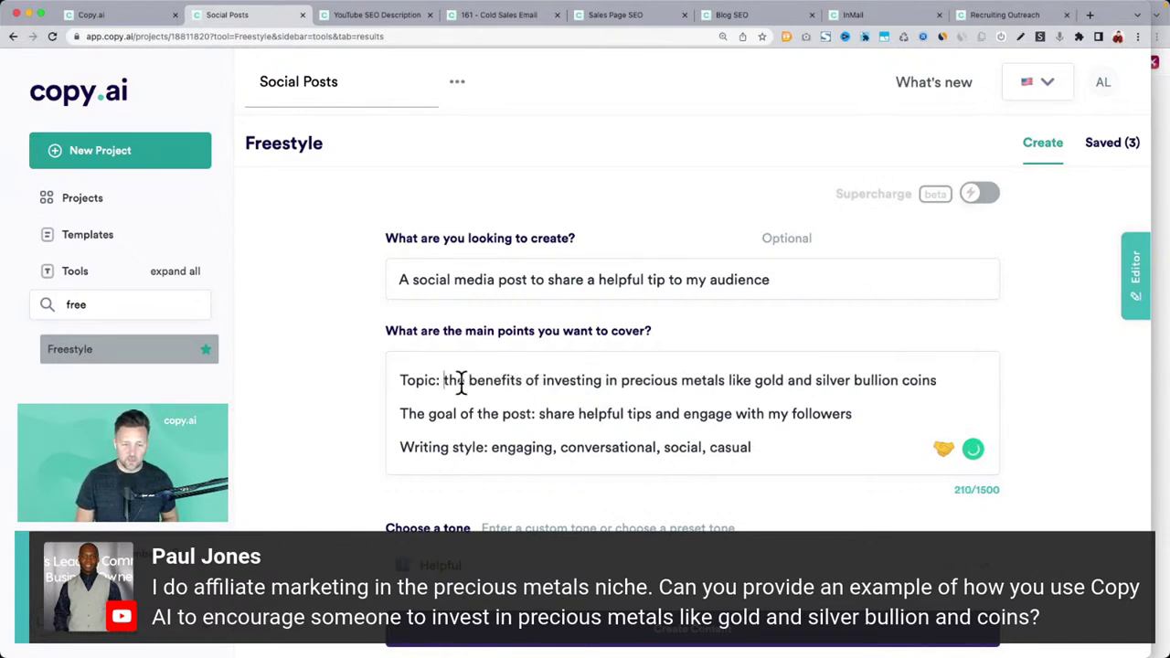
pyautogui.moveTo(444, 382); pyautogui.dragTo(548, 382)
pyautogui.click(319, 520)
pyautogui.scroll(-2, 319, 520)
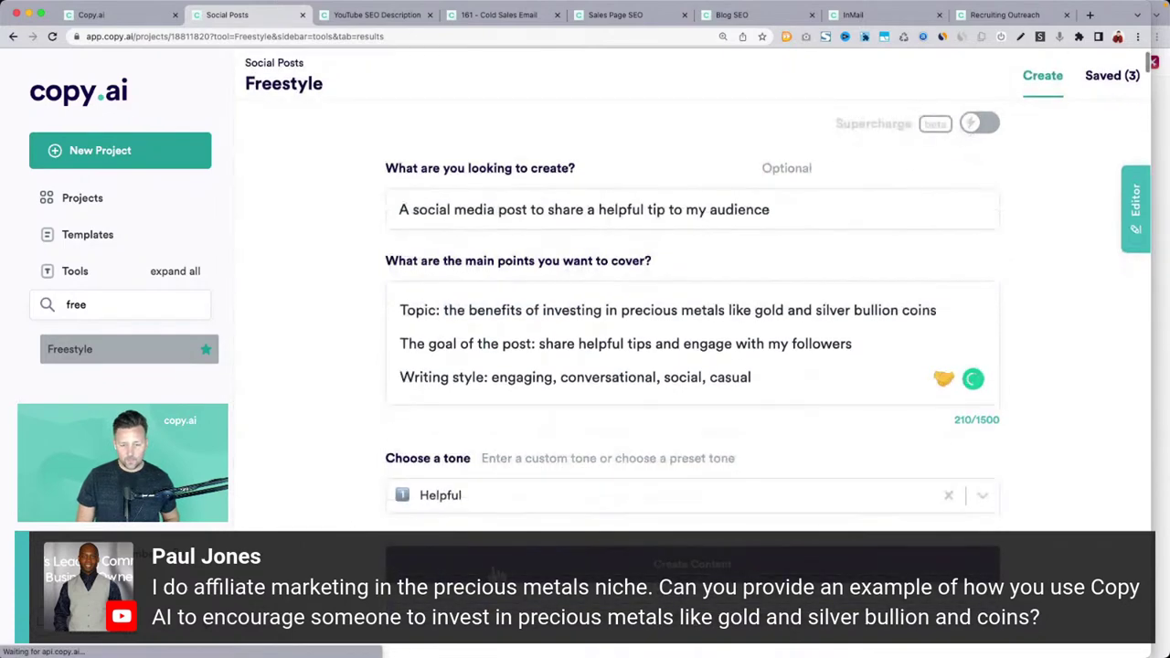
# Generate content from the precious metals prompt and highlight the first result's paragraph from "you're one of those people" to "then go with silver!"
pyautogui.click(495, 572)
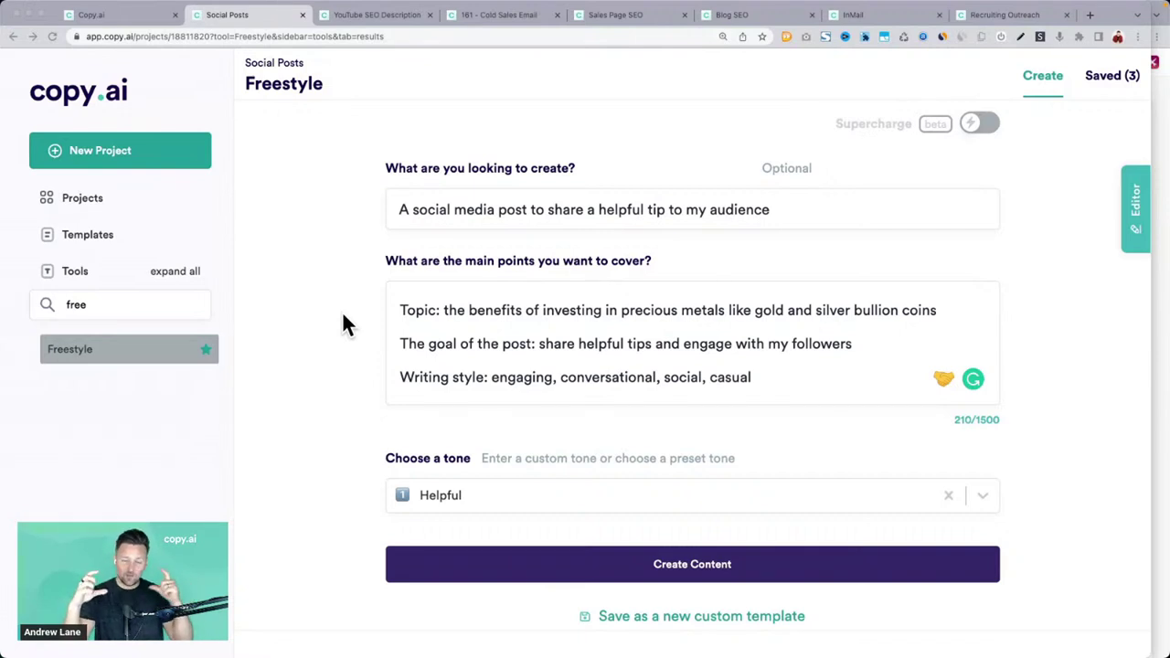
pyautogui.scroll(-5, 342, 323)
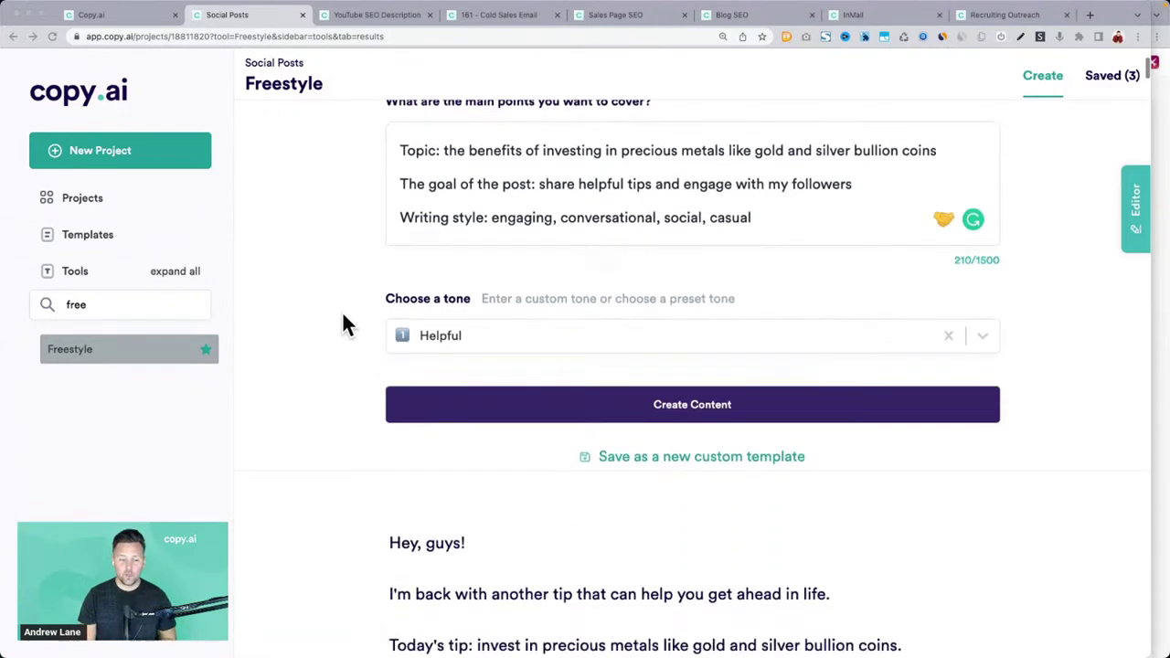
pyautogui.scroll(-5, 346, 324)
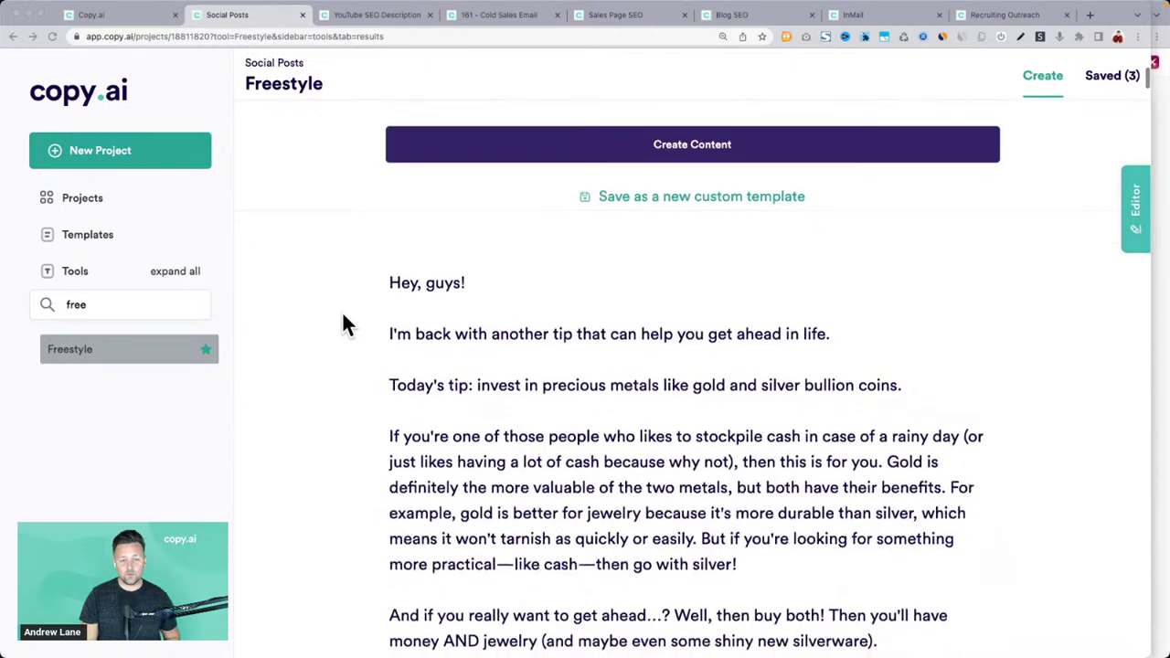
pyautogui.scroll(-1, 341, 311)
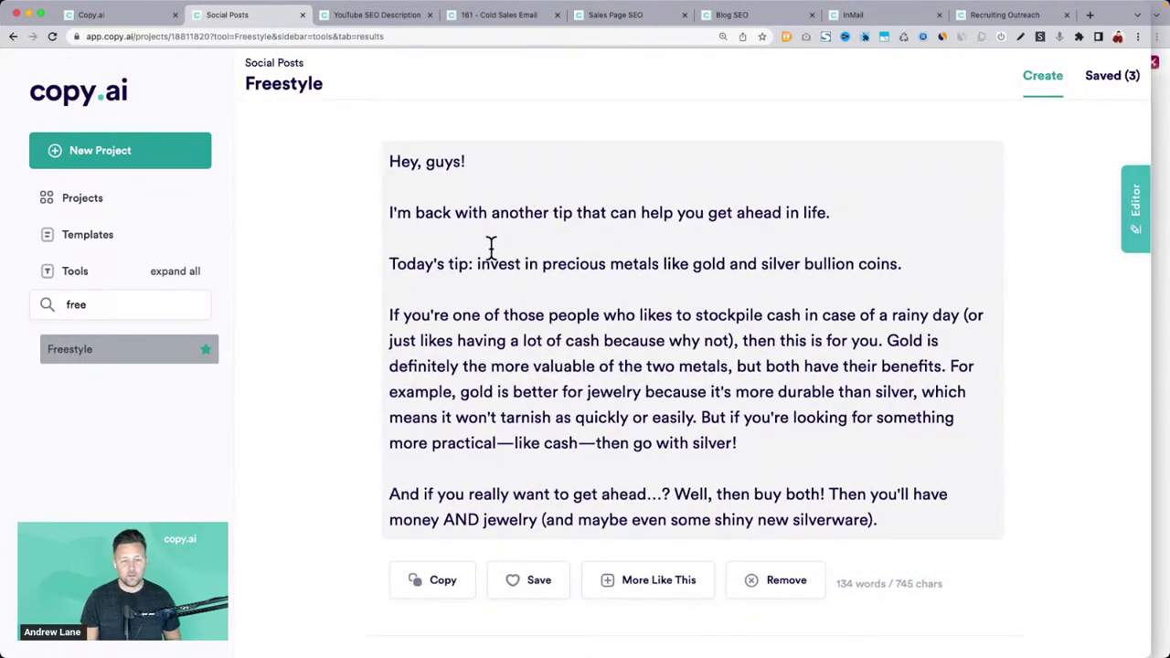
pyautogui.moveTo(403, 315); pyautogui.dragTo(674, 345)
pyautogui.moveTo(645, 346); pyautogui.dragTo(752, 445)
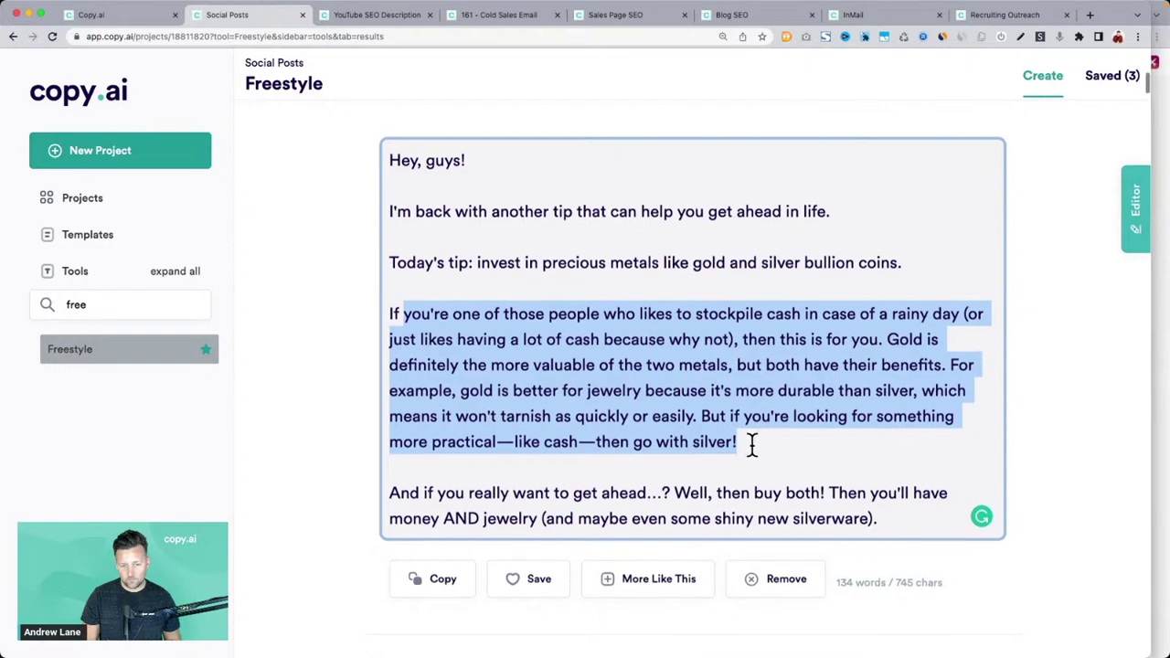
# Review the "Hey everyone!" result, highlighting the portfolio diversification phrase, "from market volatility" and the sentence starting "They're not going to make you rich overnight"
pyautogui.scroll(-5, 751, 445)
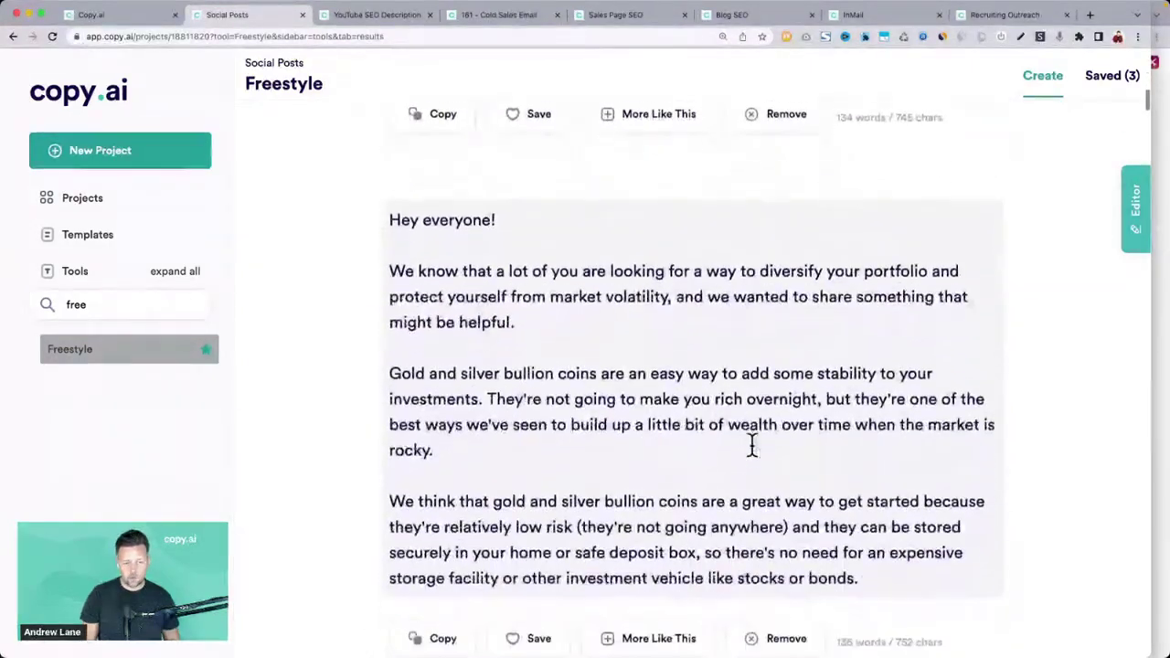
pyautogui.scroll(-1, 751, 445)
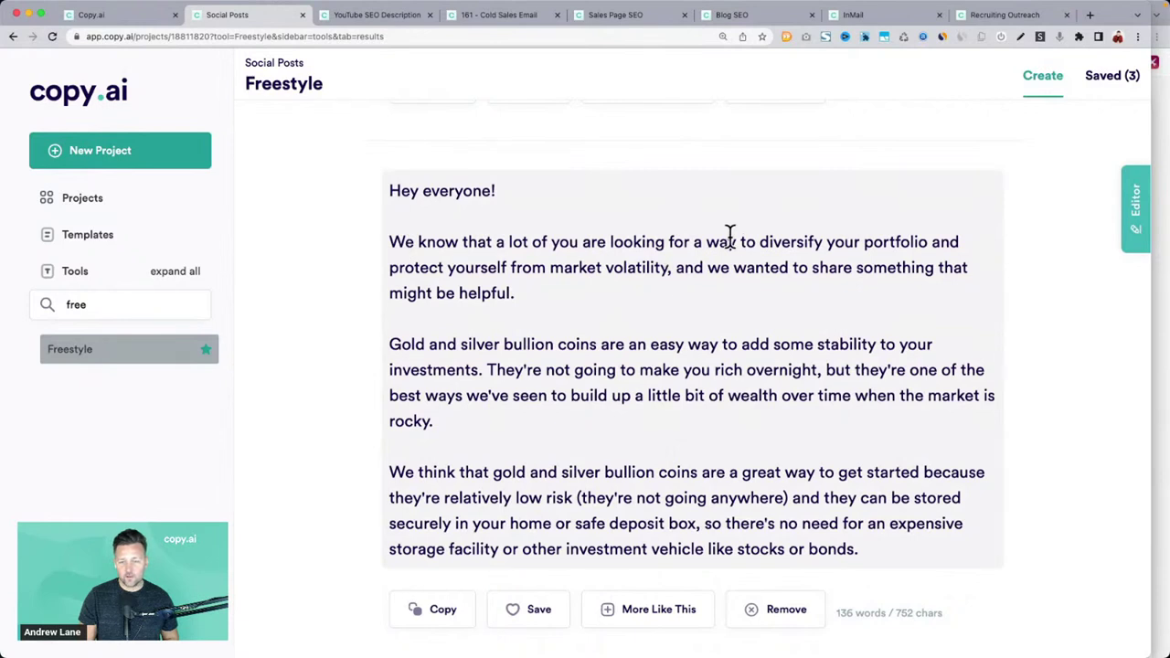
pyautogui.moveTo(730, 239); pyautogui.dragTo(939, 240)
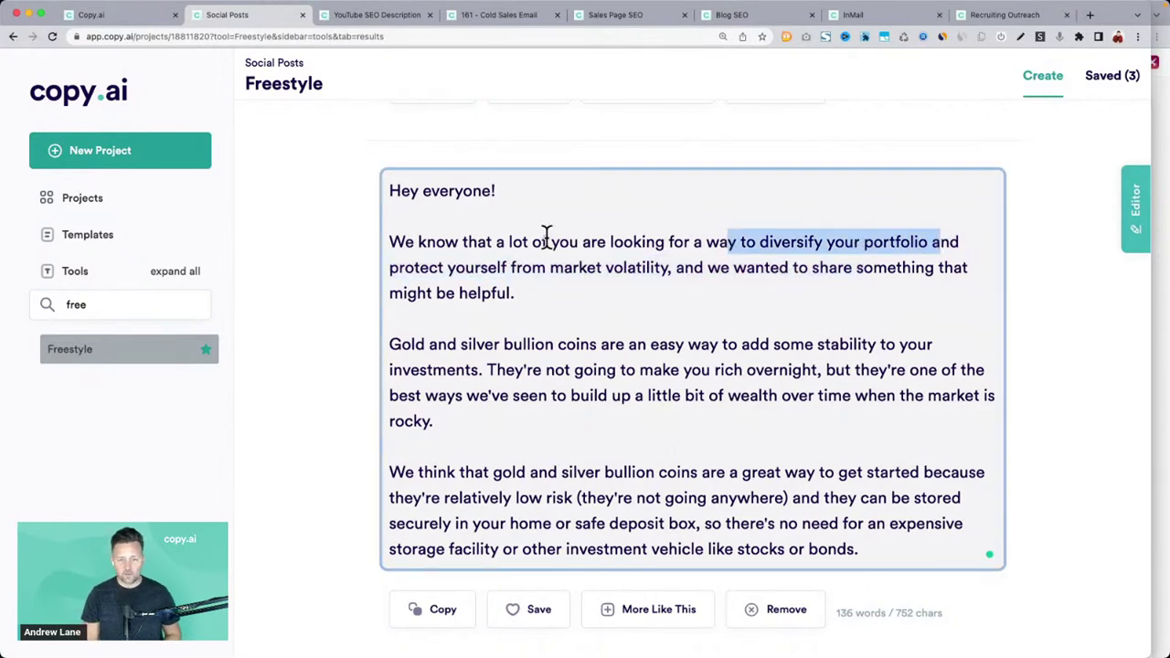
pyautogui.moveTo(513, 267); pyautogui.dragTo(670, 265)
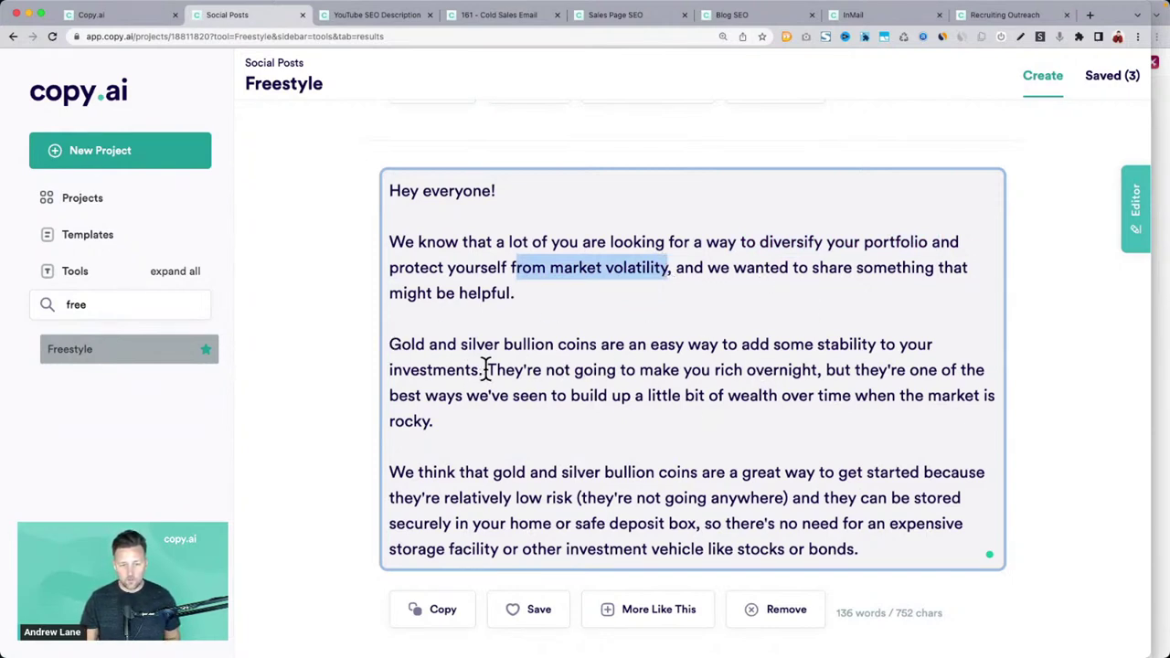
pyautogui.moveTo(485, 369); pyautogui.dragTo(769, 416)
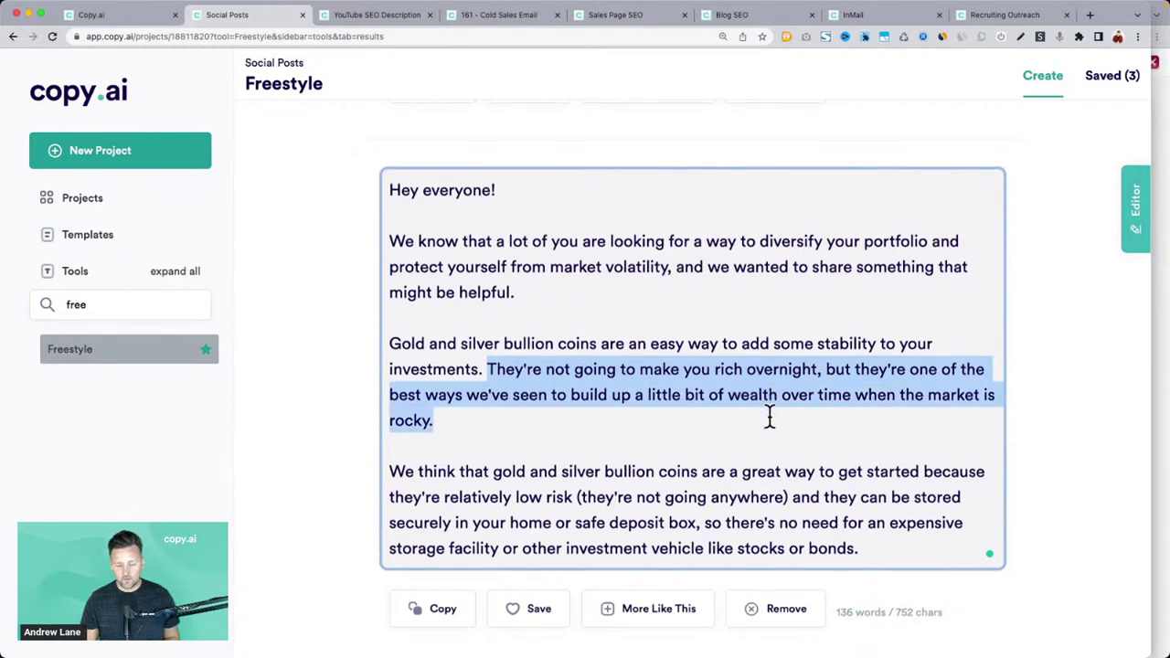
pyautogui.scroll(-2, 766, 412)
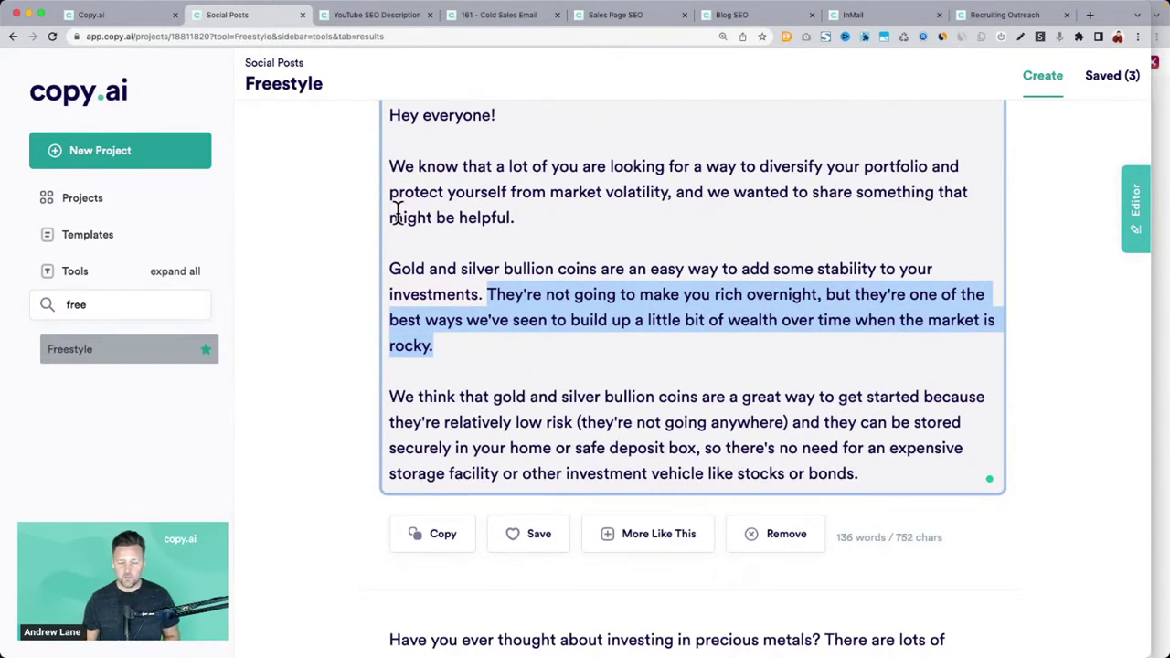
pyautogui.click(394, 266)
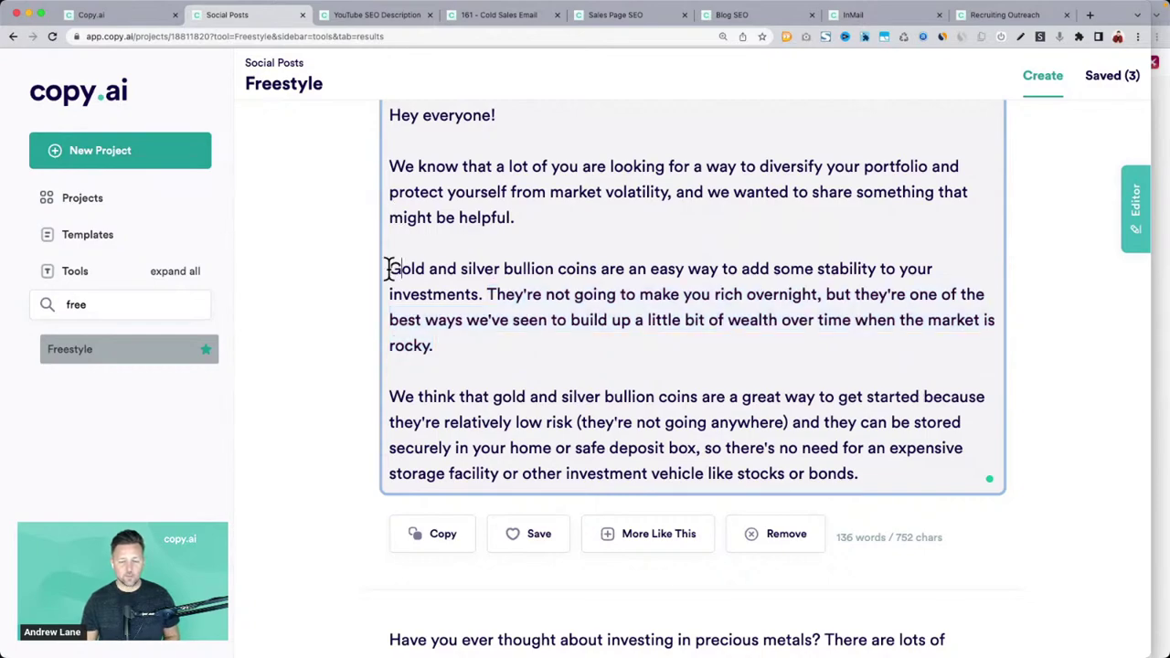
# Review the "Have you ever thought about investing" result, highlighting its opening lines and the sentence about a hedge against inflation
pyautogui.scroll(-9, 452, 365)
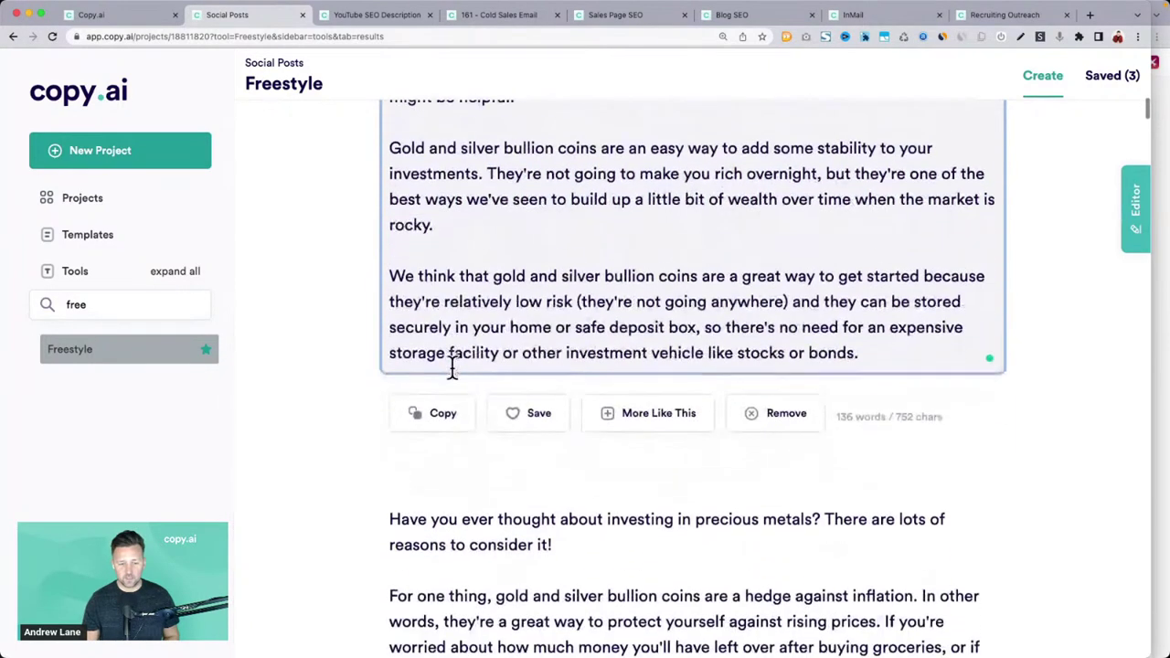
pyautogui.scroll(-3, 653, 352)
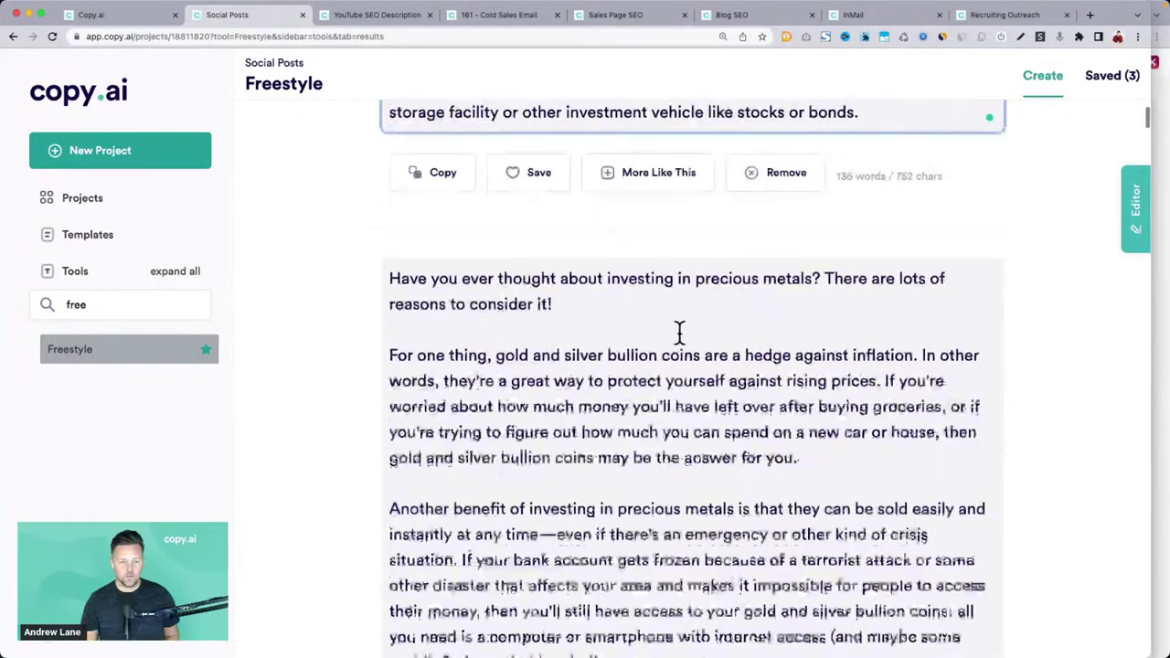
pyautogui.moveTo(390, 202); pyautogui.dragTo(595, 224)
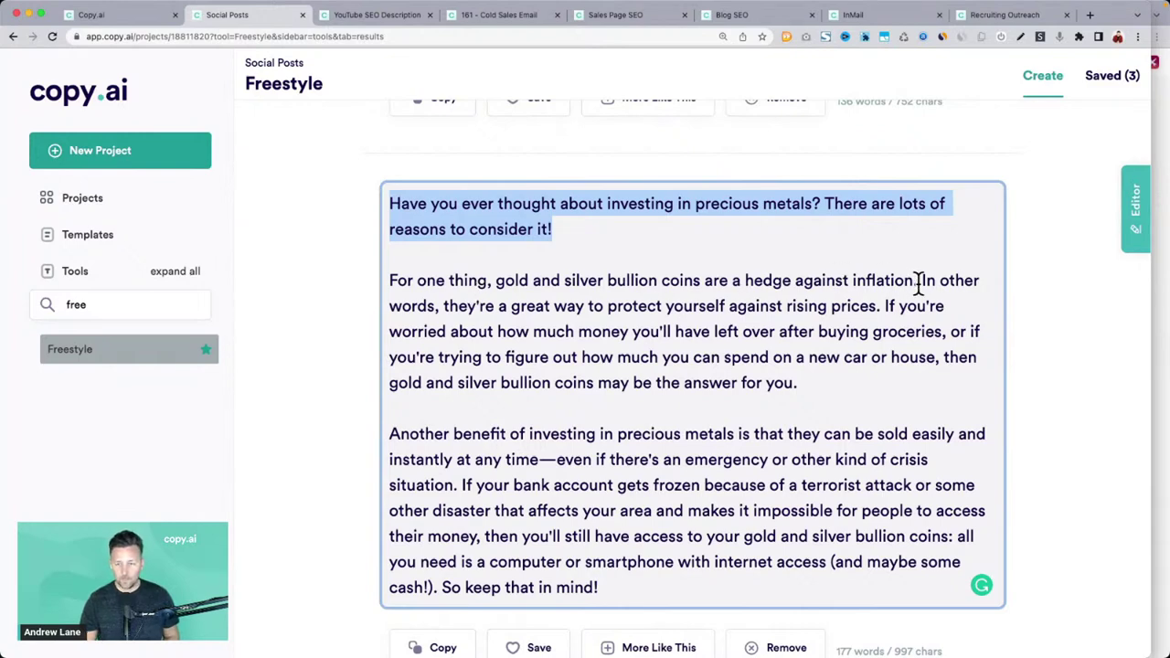
pyautogui.moveTo(919, 282); pyautogui.dragTo(392, 280)
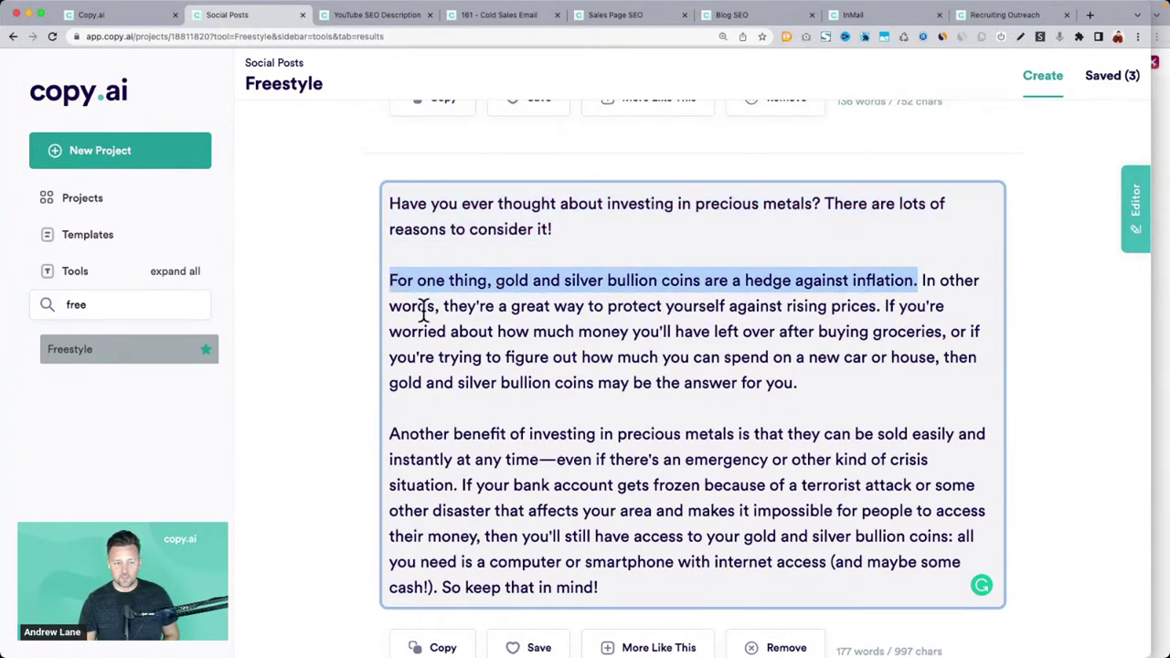
pyautogui.click(416, 427)
# Review the "Hey, you!" result, highlighting its greeting through "I hope your weekend is going well." and the start of "The first thing that you need"
pyautogui.scroll(-5, 414, 424)
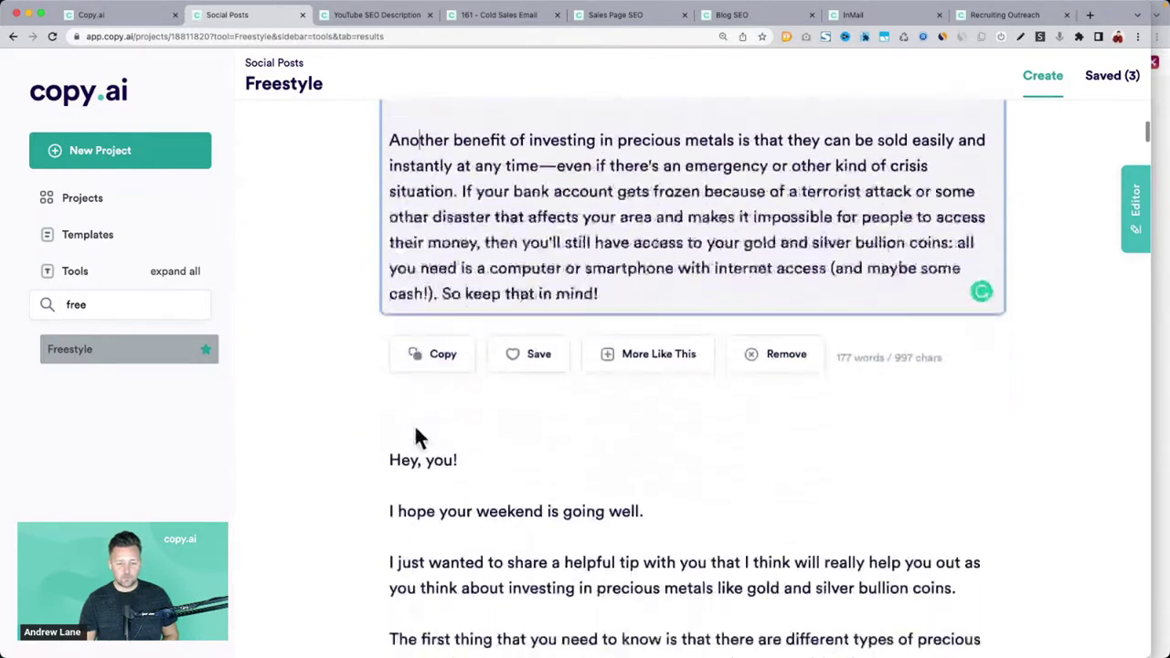
pyautogui.scroll(-6, 414, 430)
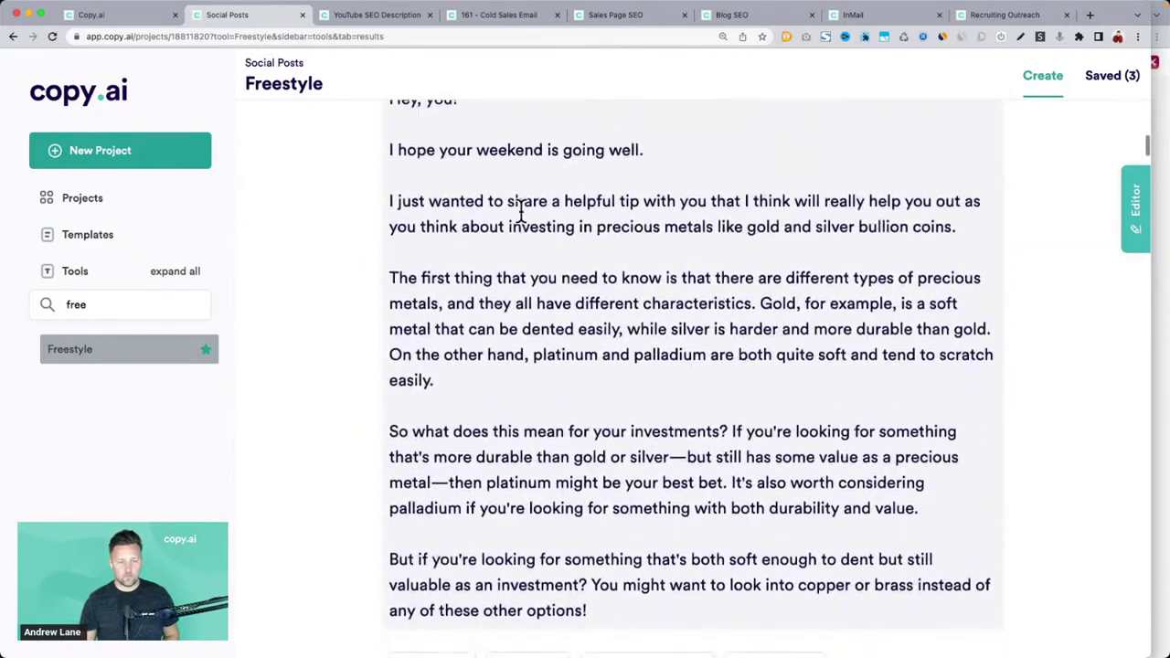
pyautogui.scroll(1, 521, 210)
pyautogui.moveTo(396, 153); pyautogui.dragTo(674, 208)
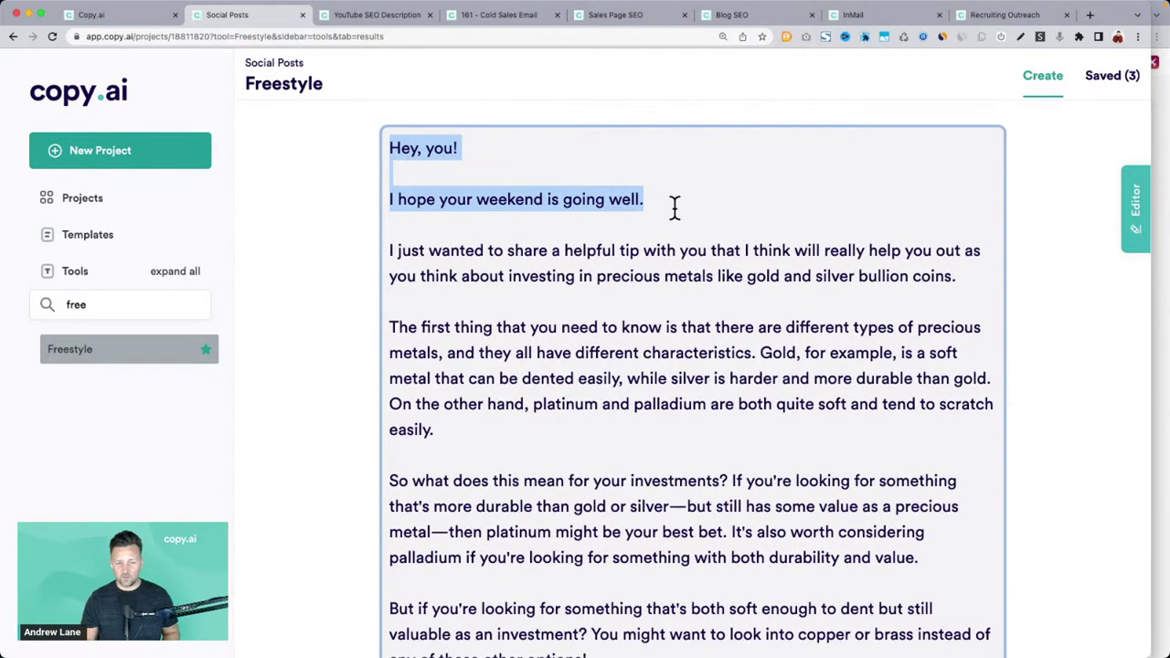
pyautogui.click(675, 209)
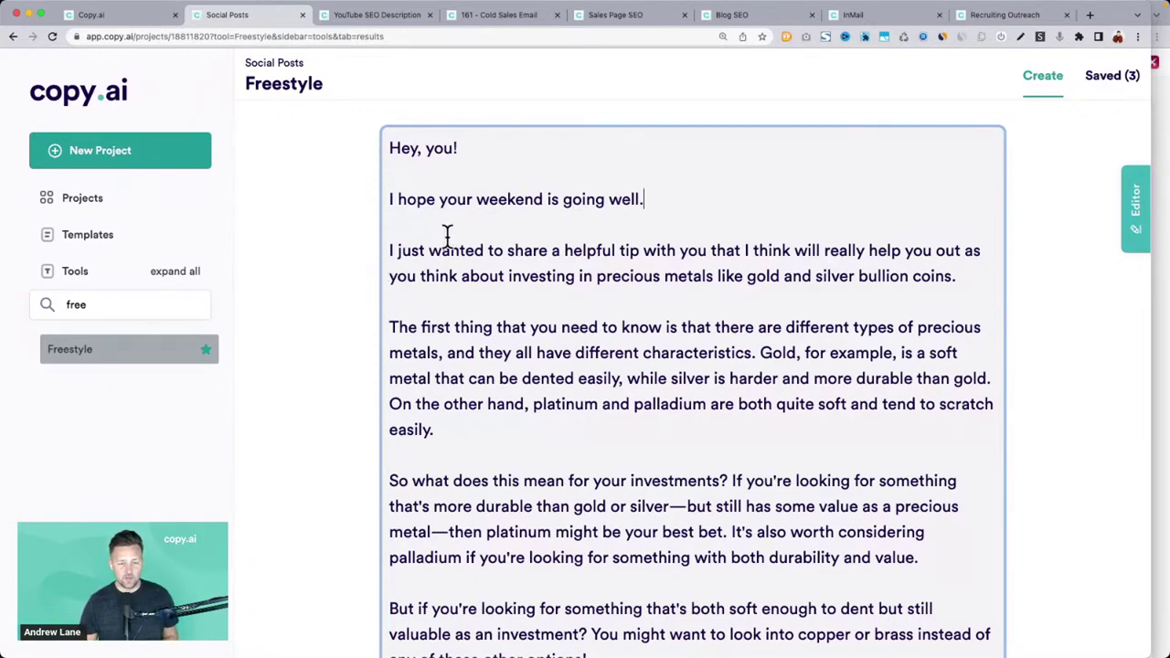
pyautogui.scroll(-2, 447, 235)
pyautogui.scroll(1, 449, 211)
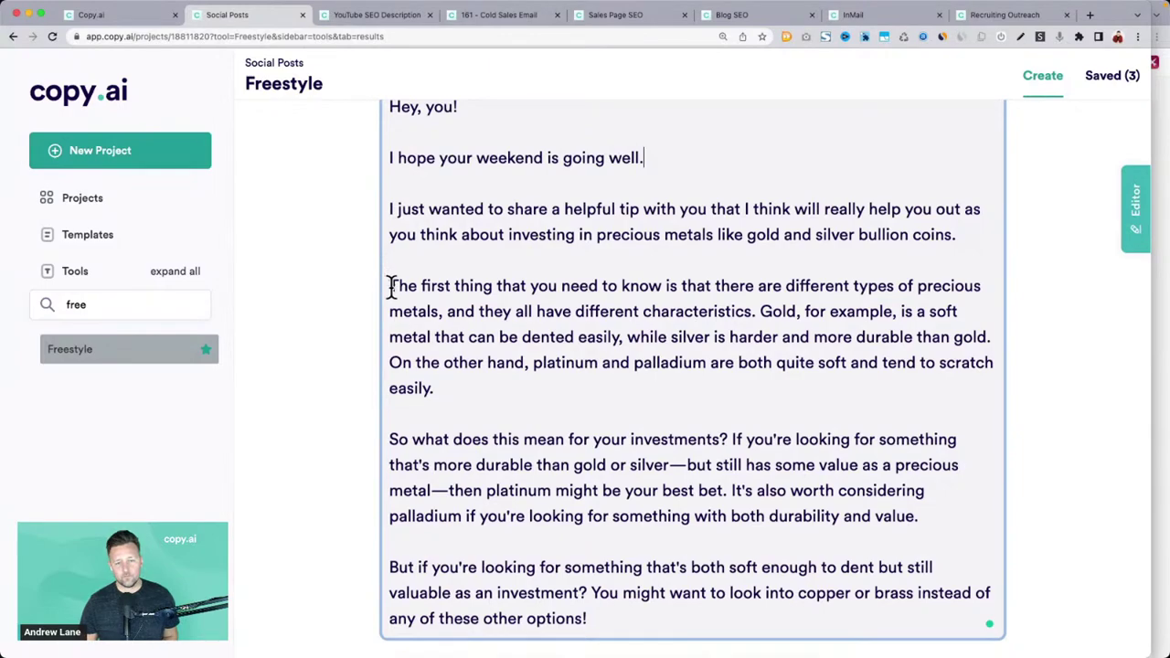
pyautogui.moveTo(391, 291); pyautogui.dragTo(592, 293)
# Review the result starting "If you're looking to invest in precious metals", highlighting its opening sentence and part of the "Second, when buying coins" paragraph
pyautogui.scroll(-10, 590, 294)
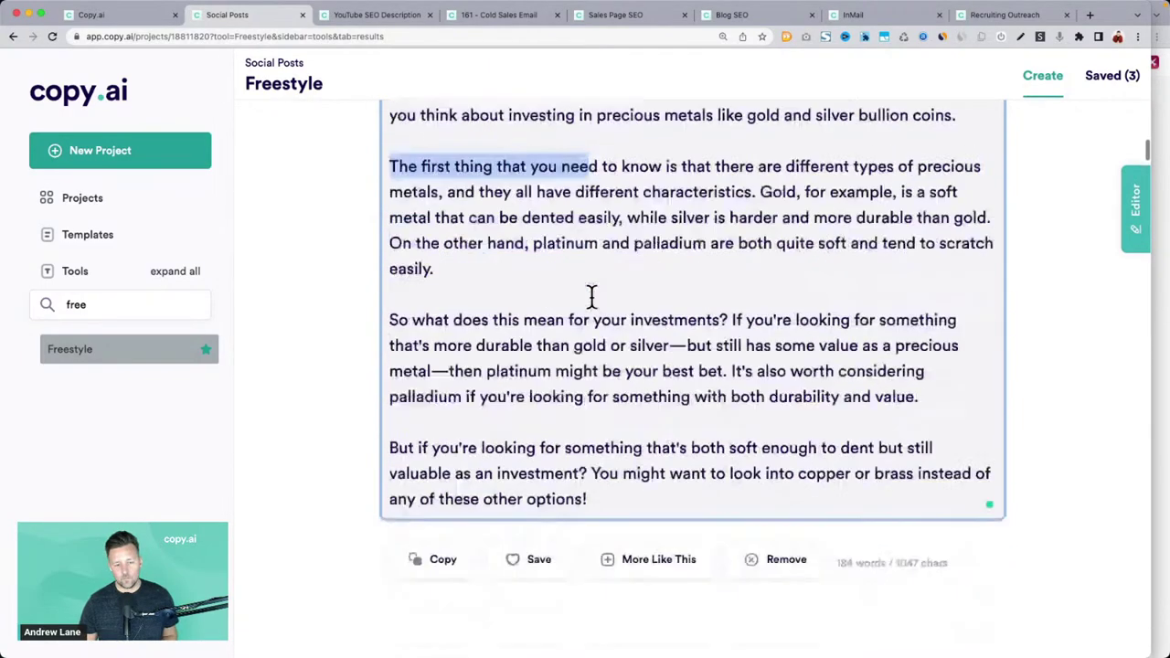
pyautogui.scroll(-2, 591, 297)
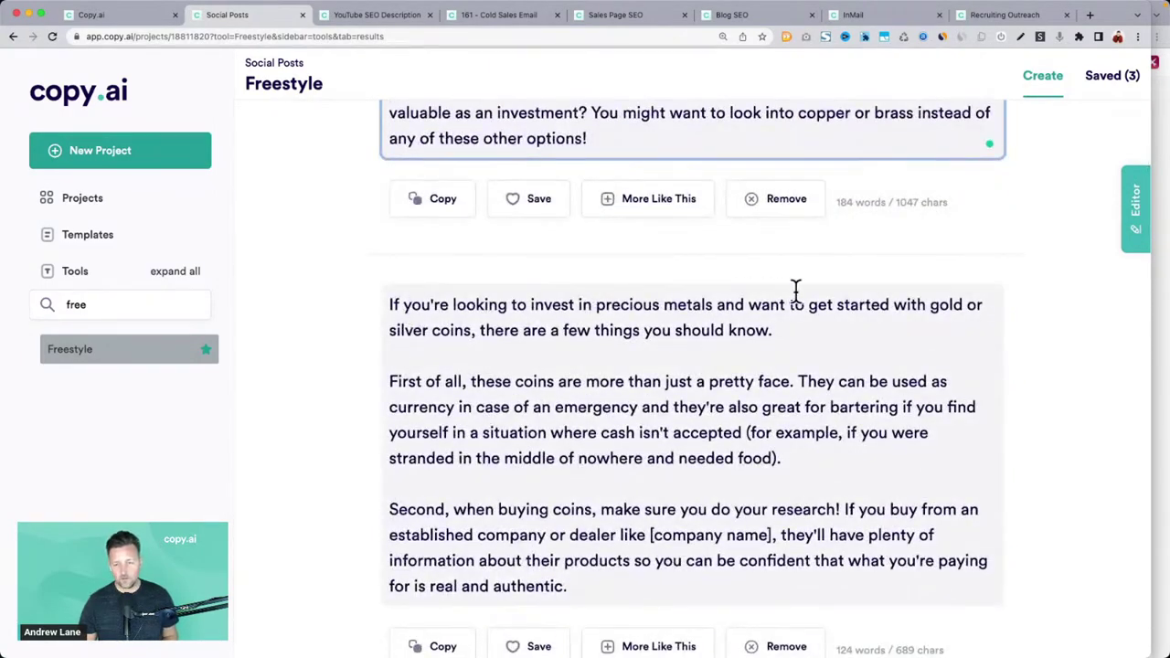
pyautogui.moveTo(773, 330); pyautogui.dragTo(359, 311)
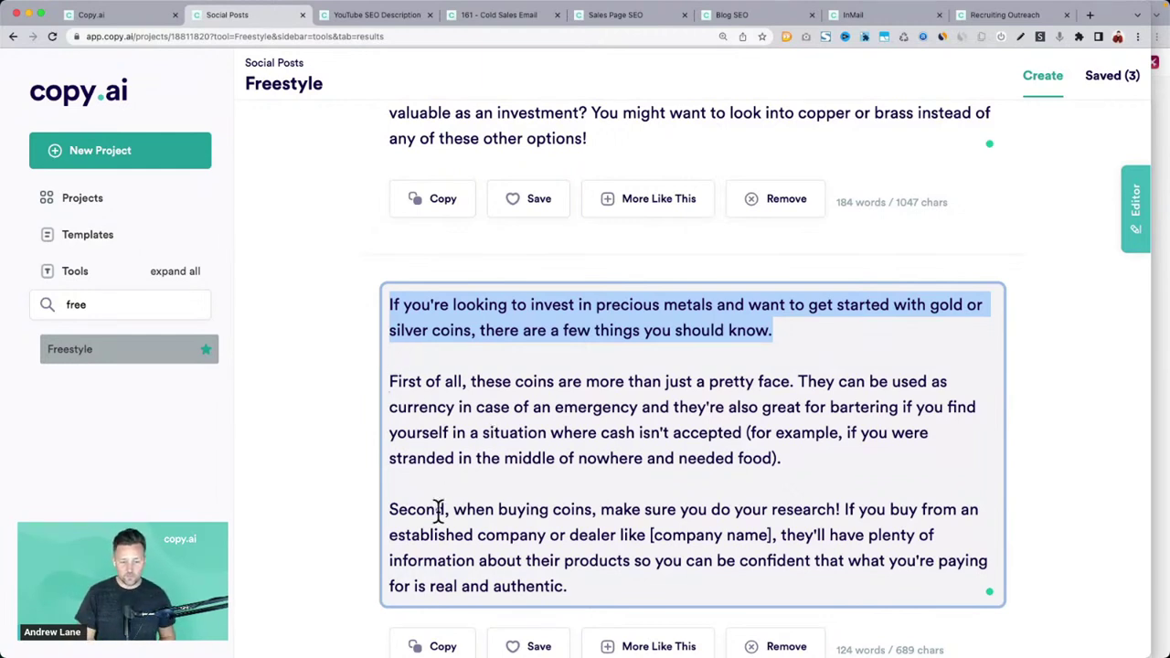
pyautogui.click(400, 509)
pyautogui.moveTo(399, 509); pyautogui.dragTo(533, 556)
pyautogui.click(592, 585)
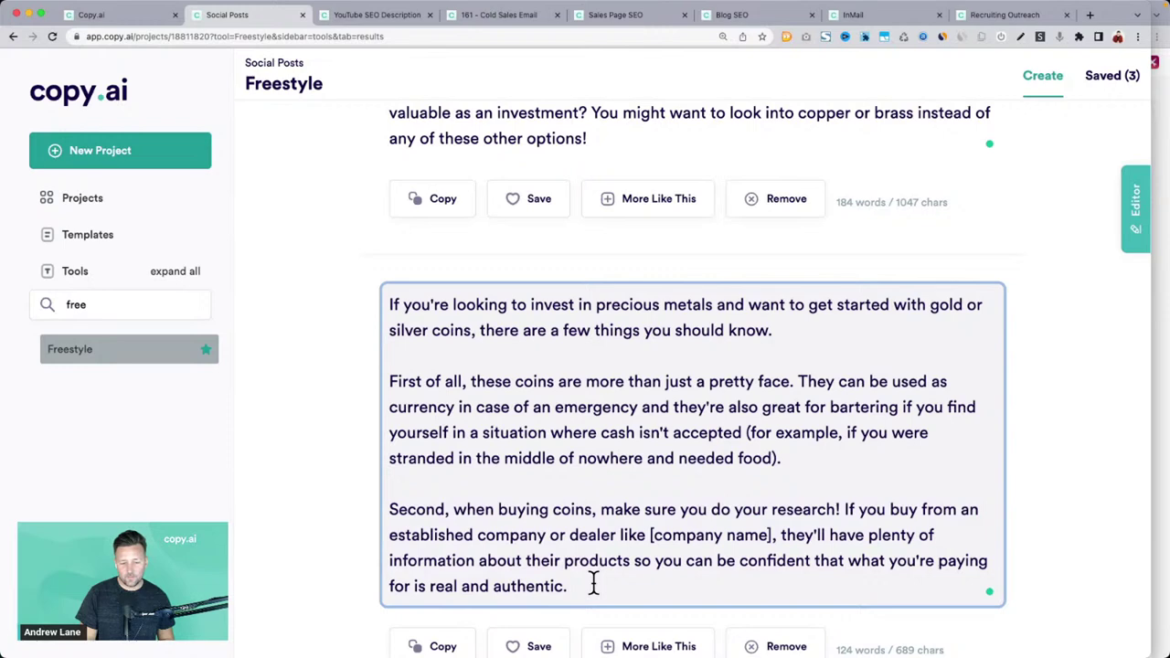
# Copy the "If you're looking to invest in precious metals" result and paste it into the editor a few lines below the existing text
pyautogui.scroll(-1, 592, 585)
pyautogui.click(438, 598)
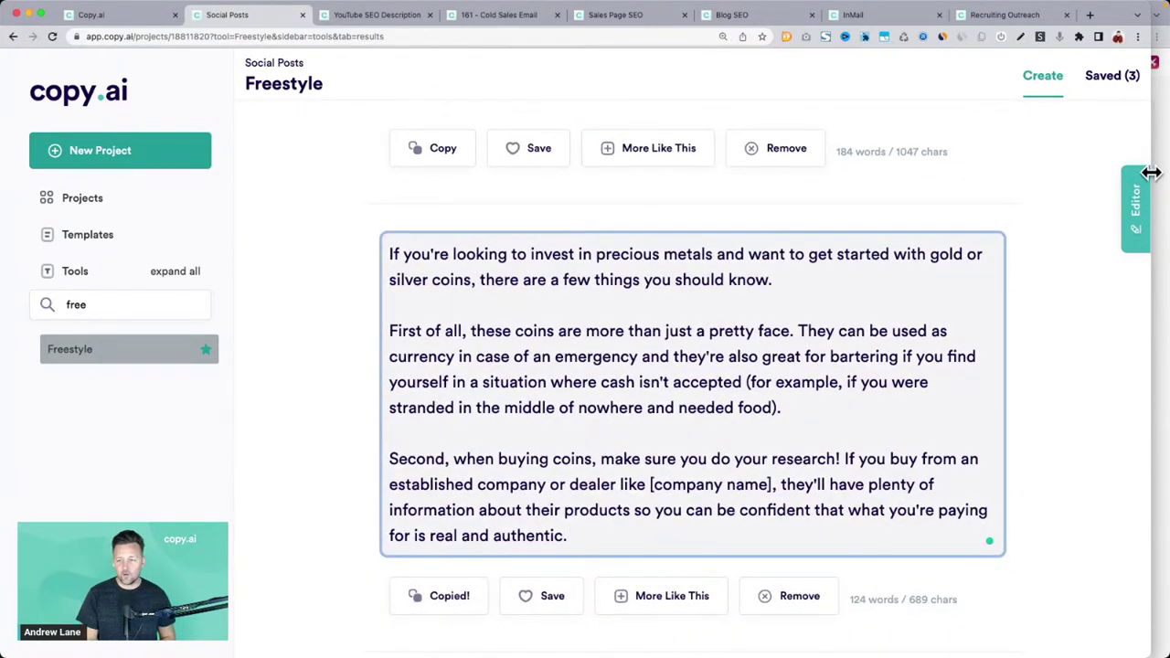
pyautogui.click(1141, 209)
pyautogui.scroll(-5, 974, 392)
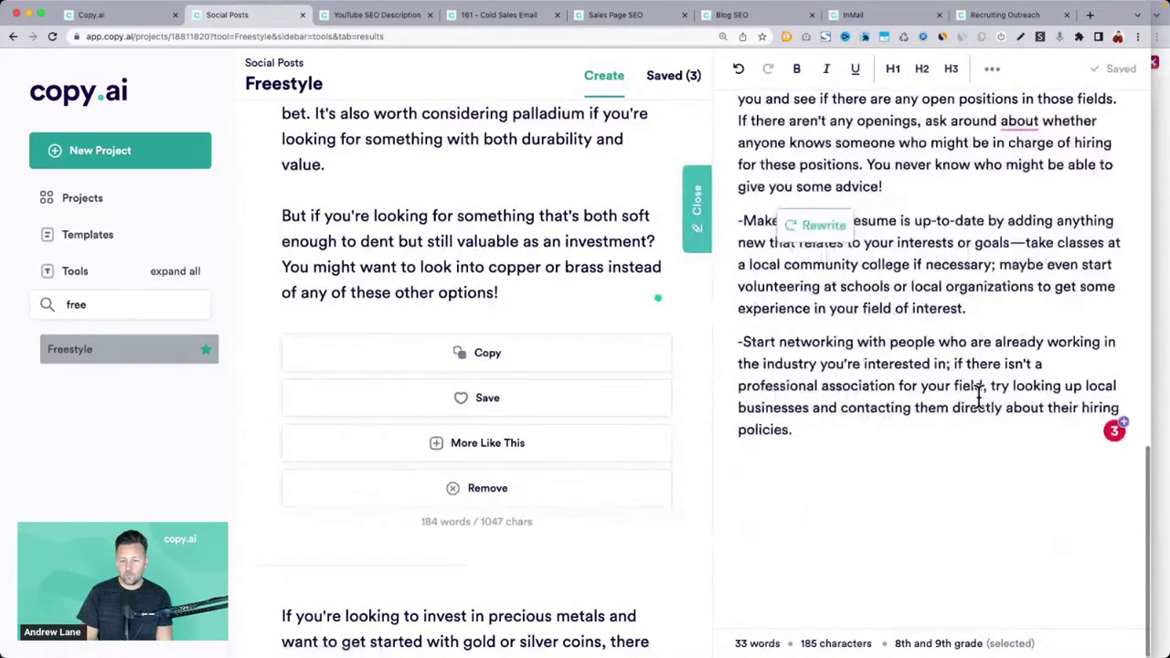
pyautogui.click(935, 473)
pyautogui.press('Return')
pyautogui.press('Return')
pyautogui.press('Return')
pyautogui.hotkey('ctrl', 'v')
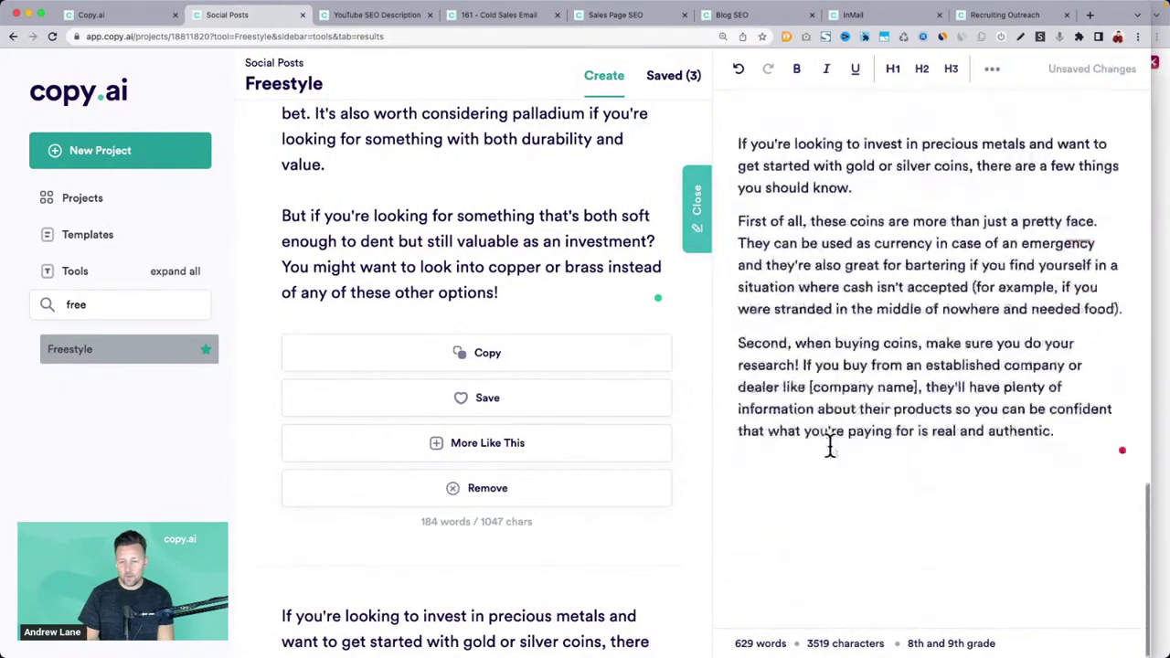
# Generate a continuation of the pasted post, add the first suggestion to the editor, and start a new paragraph at "Finally"
pyautogui.press('super+Return')
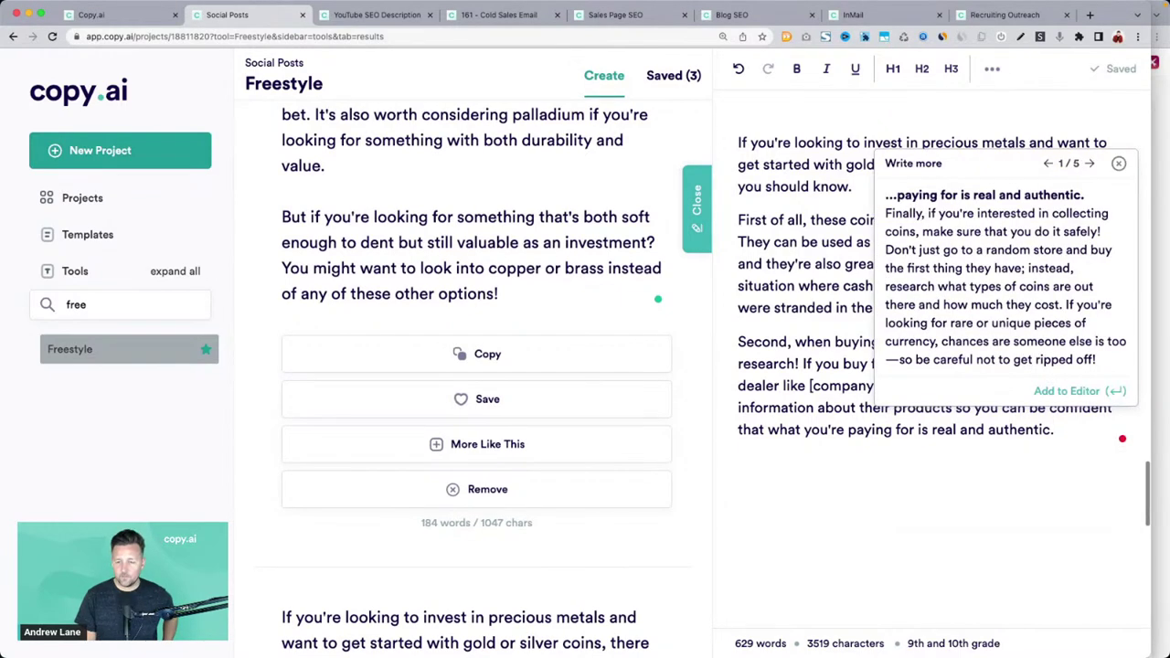
pyautogui.click(1093, 389)
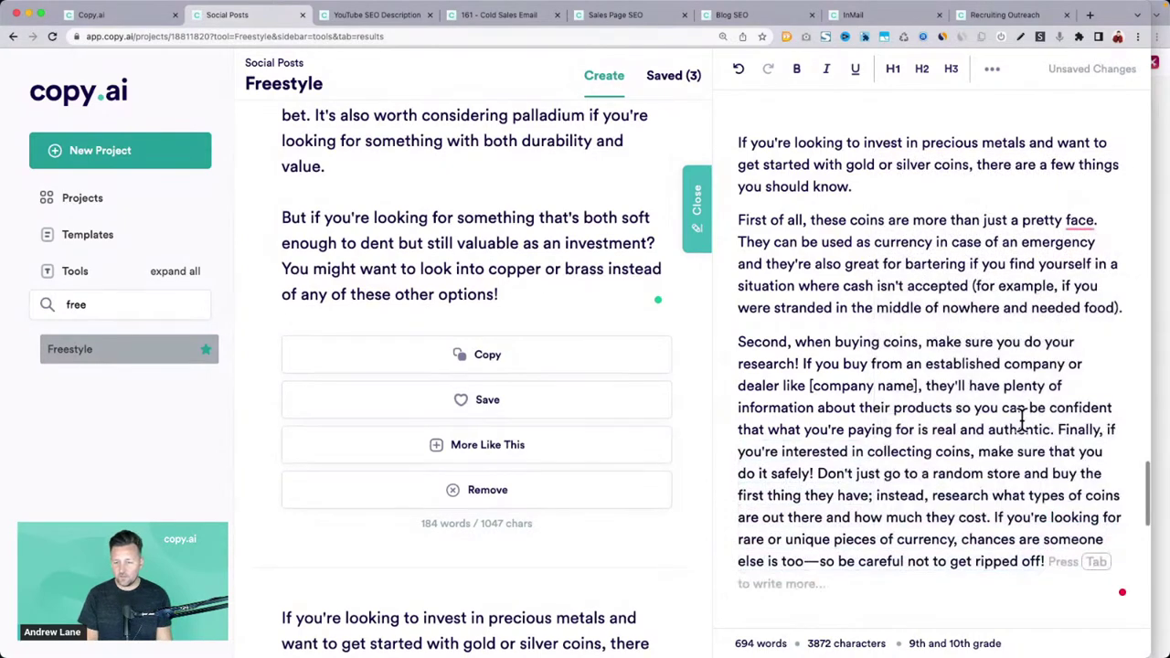
pyautogui.click(1056, 429)
pyautogui.press('Return')
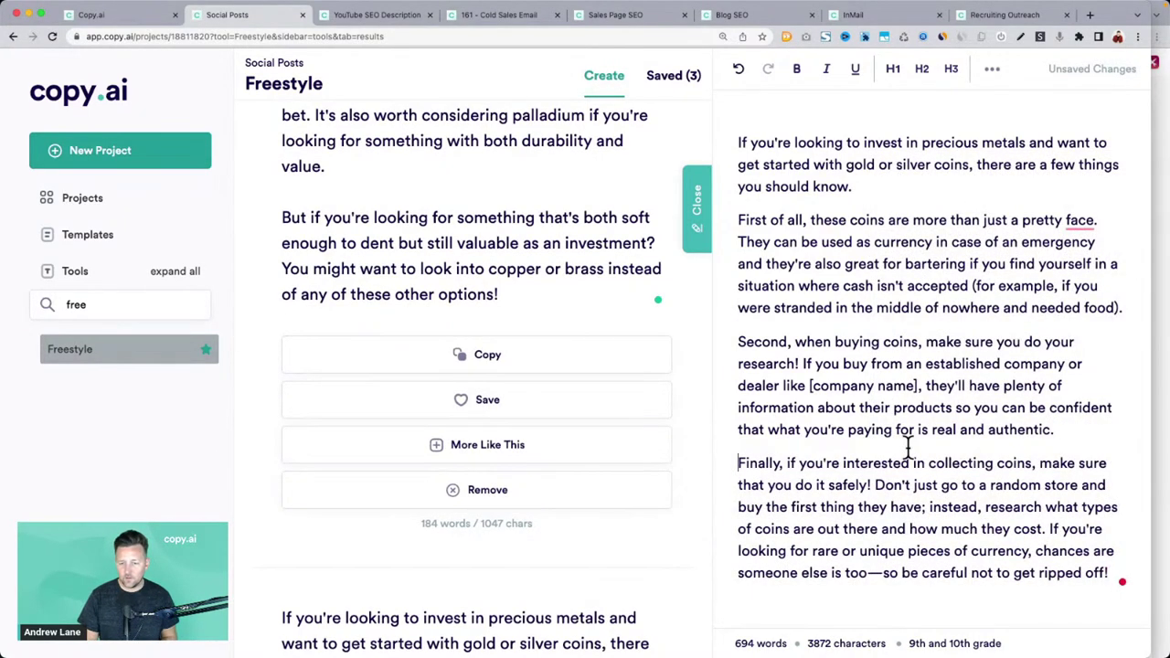
# Highlight the editor's paragraphs from "First of all" into the "Finally" paragraph, and close the editor to return to the Freestyle prompt
pyautogui.scroll(-1, 893, 454)
pyautogui.scroll(1, 779, 330)
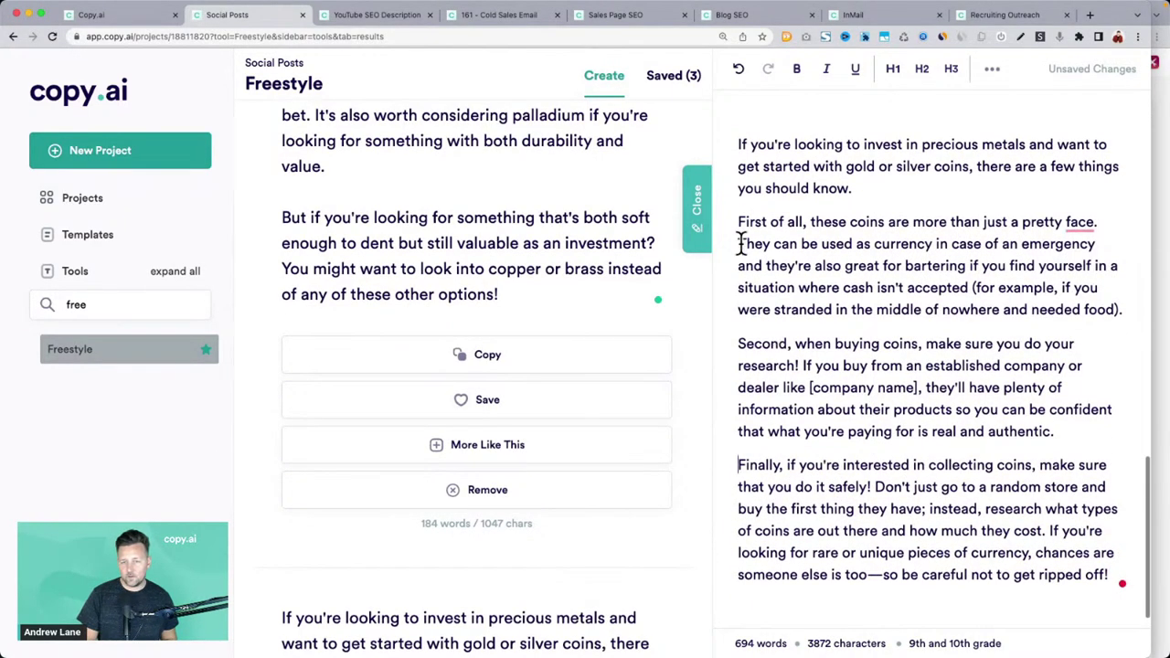
pyautogui.moveTo(738, 222); pyautogui.dragTo(1063, 548)
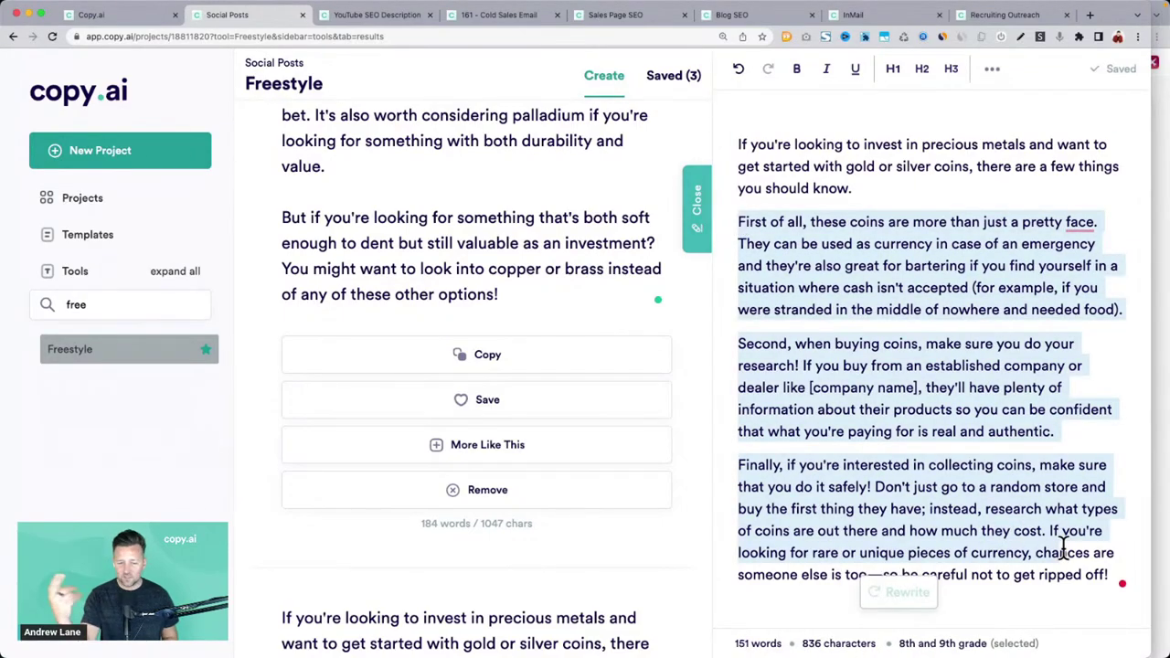
pyautogui.click(697, 209)
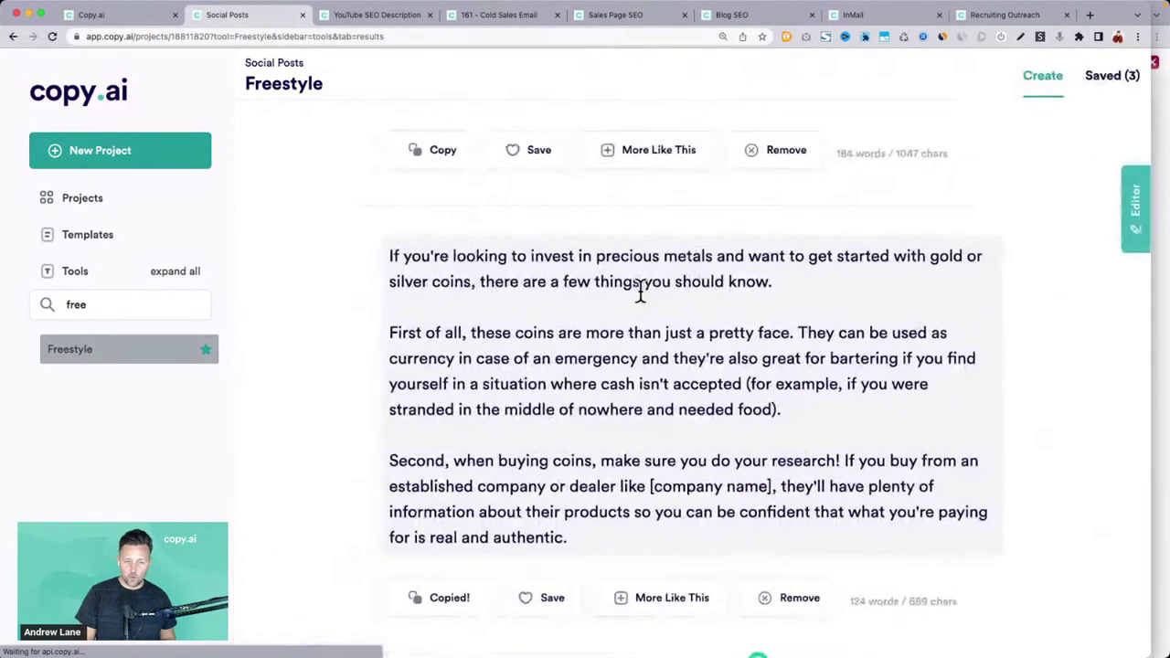
pyautogui.scroll(-5, 639, 290)
pyautogui.scroll(10, 640, 291)
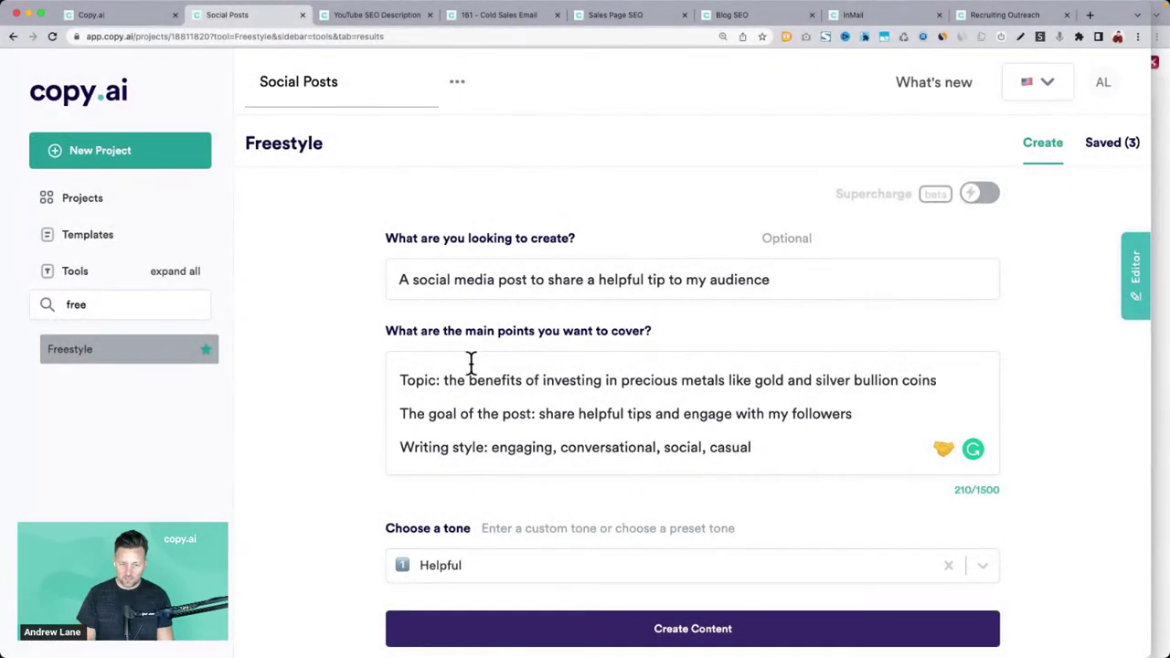
# Start a "Key point:" line below the topic and look through the generated posts for a point to feature
pyautogui.press('Return')
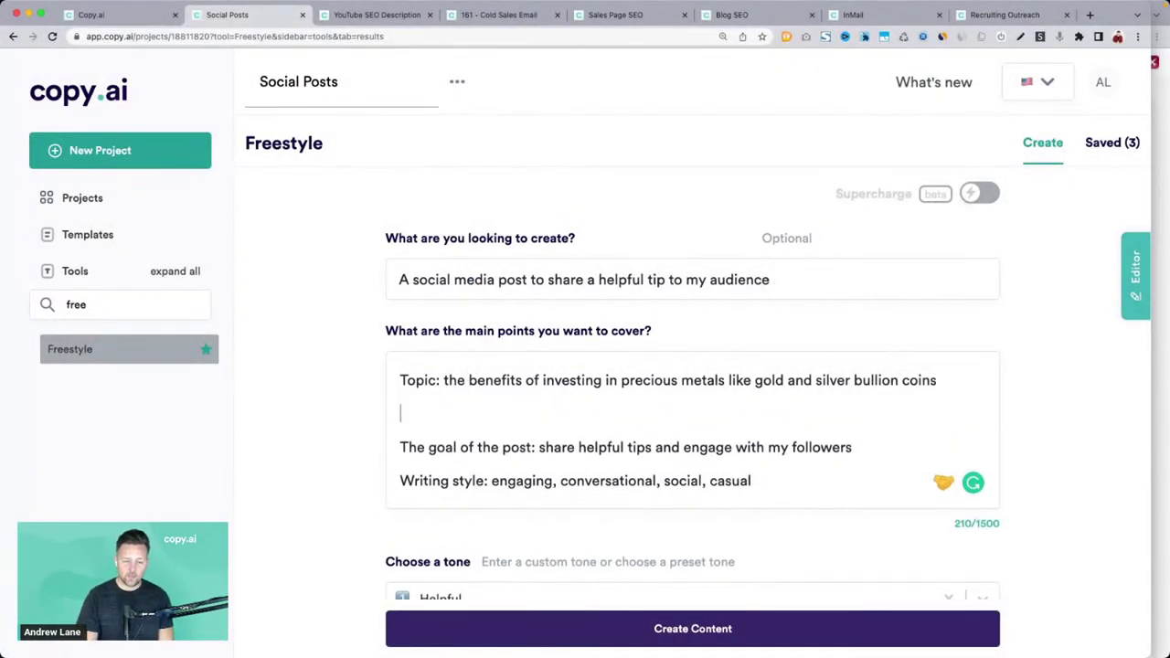
pyautogui.write('Key point:')
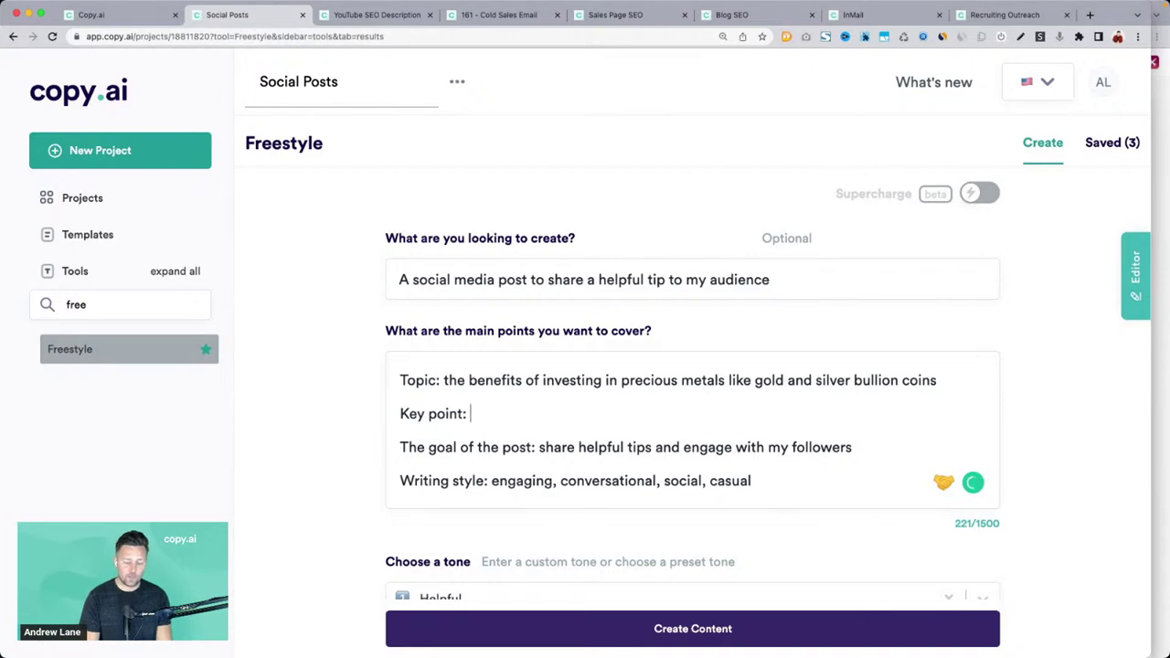
pyautogui.scroll(-10, 942, 387)
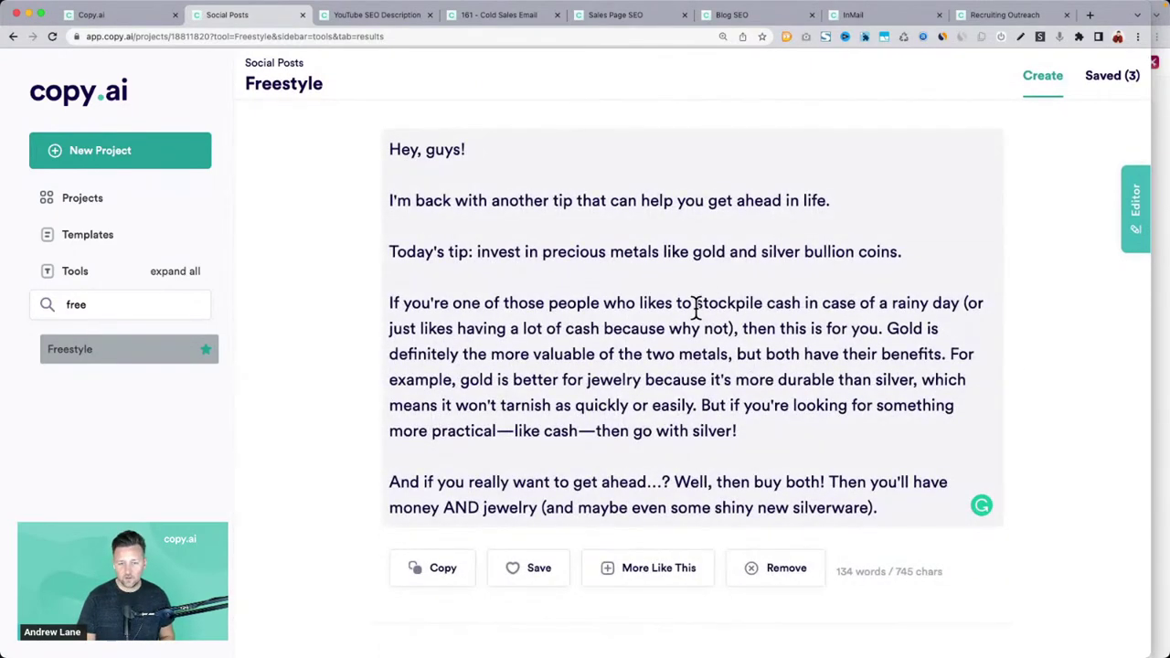
pyautogui.moveTo(696, 308); pyautogui.dragTo(853, 305)
pyautogui.click(590, 305)
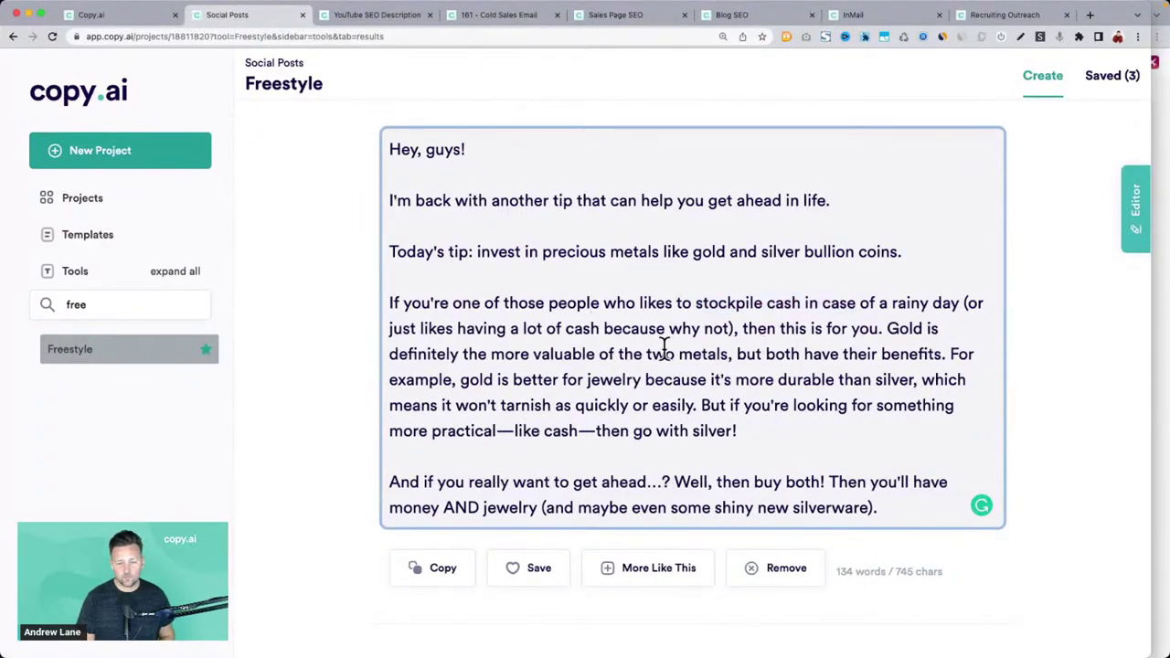
pyautogui.scroll(-5, 667, 352)
pyautogui.scroll(1, 668, 360)
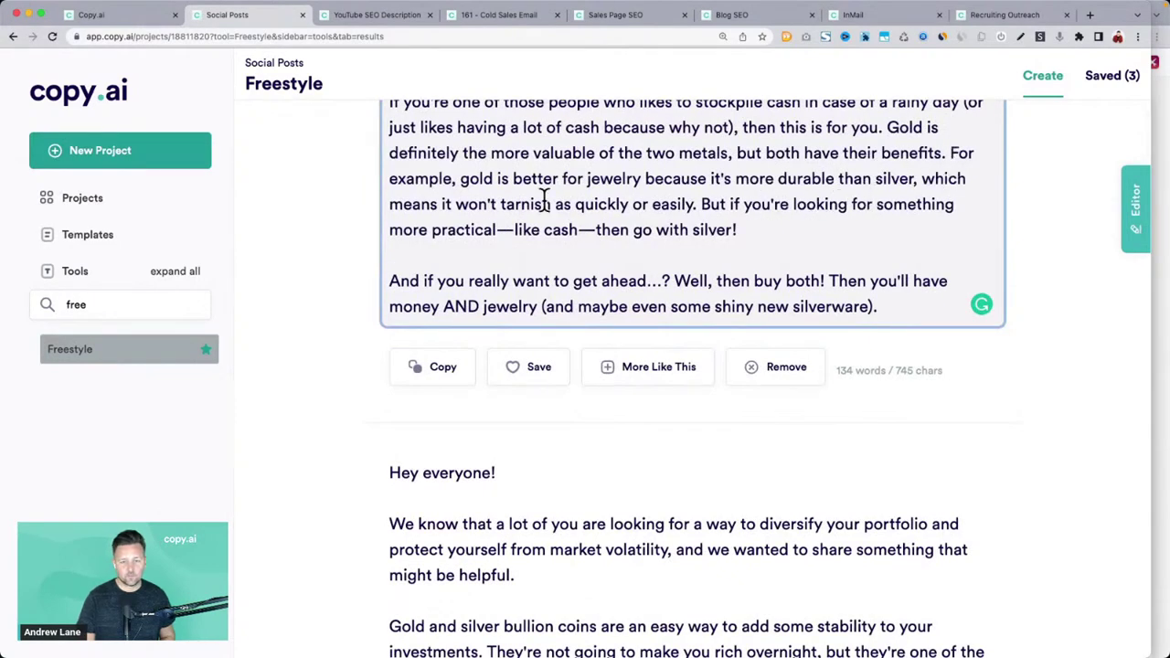
pyautogui.scroll(-4, 544, 201)
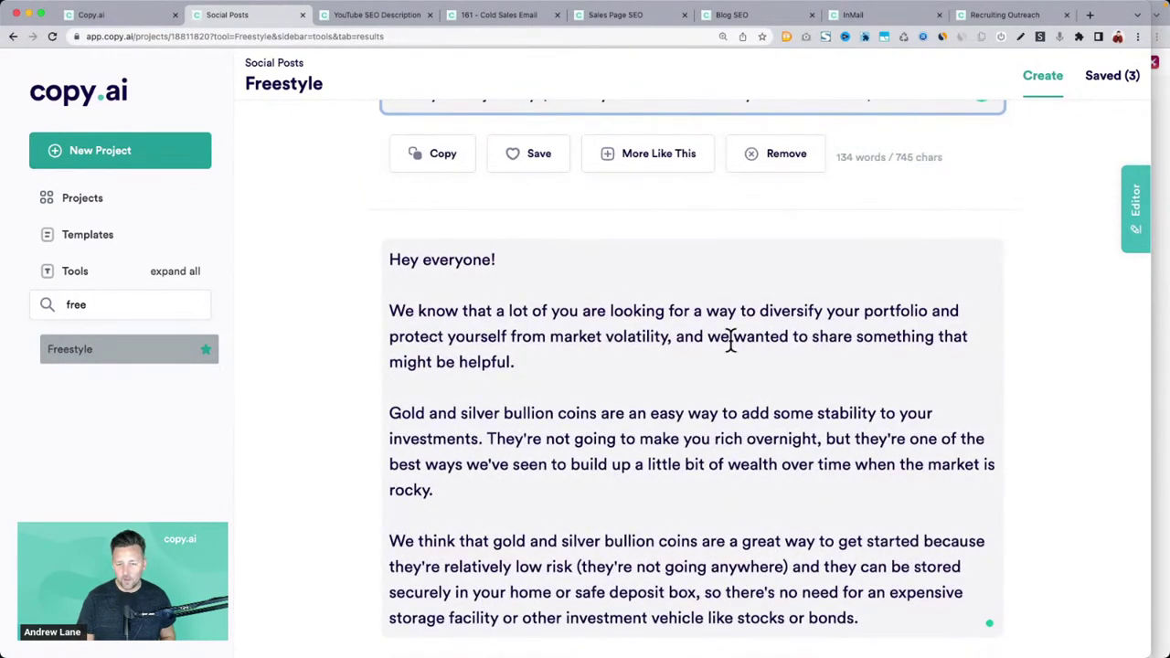
# Copy "protect yourself from market volatility" from the "Hey everyone!" result and paste it into the prompt's "Key point:" line
pyautogui.moveTo(391, 336); pyautogui.dragTo(670, 336)
pyautogui.hotkey('ctrl', 'c')
pyautogui.scroll(10, 771, 370)
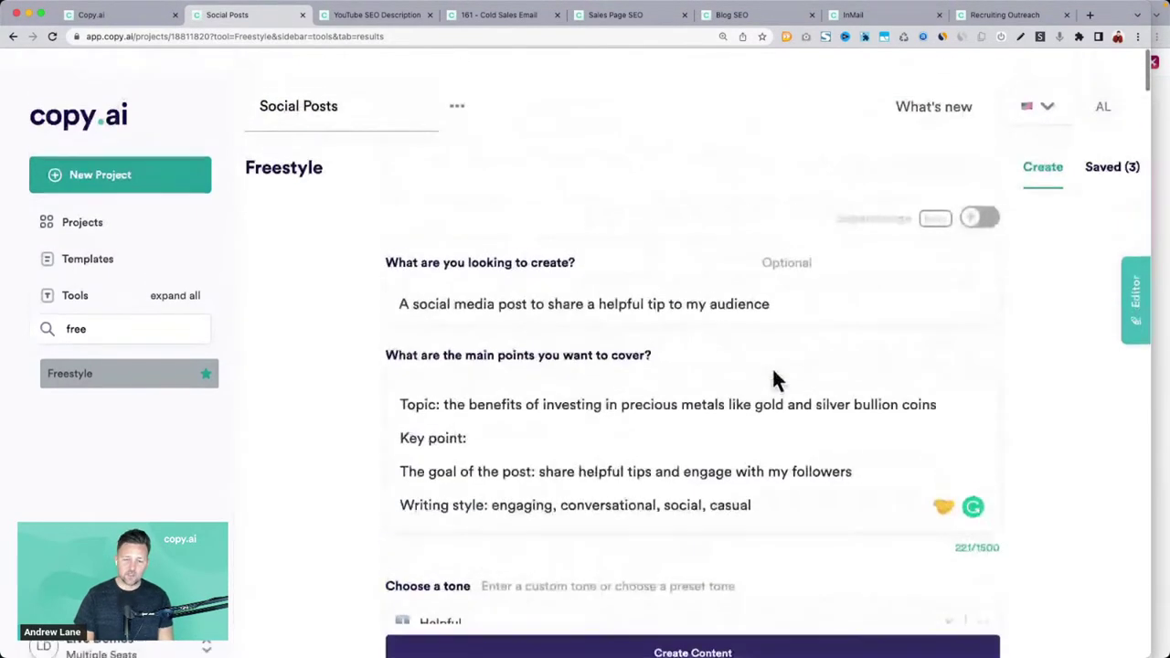
pyautogui.click(580, 411)
pyautogui.hotkey('ctrl', 'v')
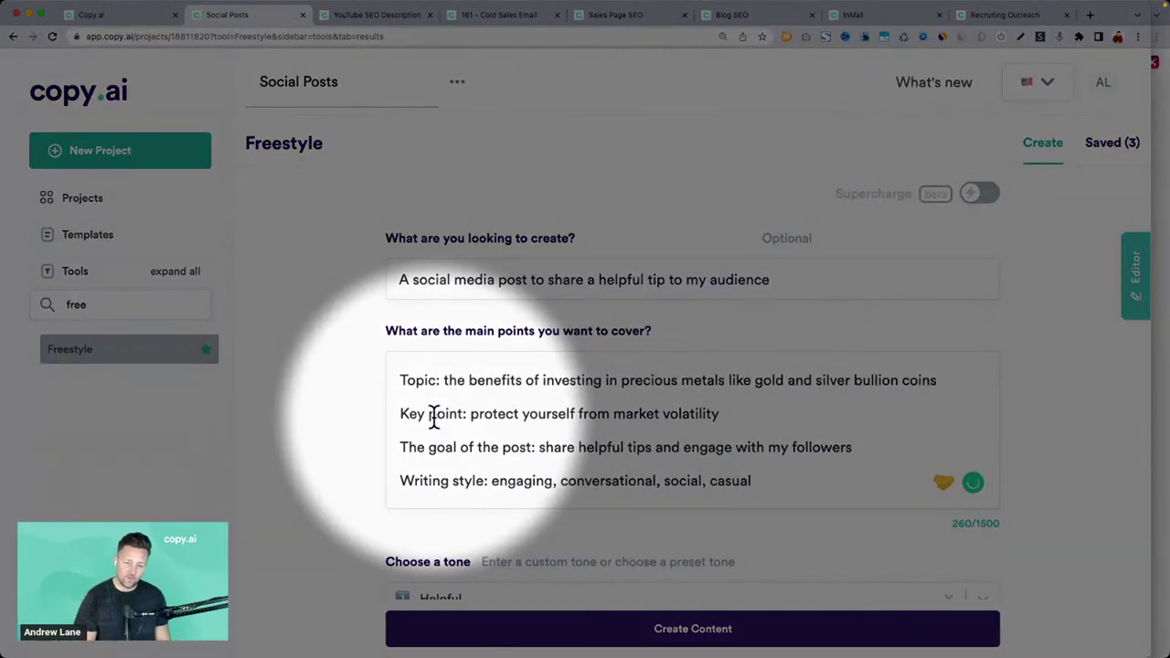
# Generate content from the prompt with the key point and highlight the first result's "When the market is volatile" paragraph
pyautogui.scroll(-3, 569, 467)
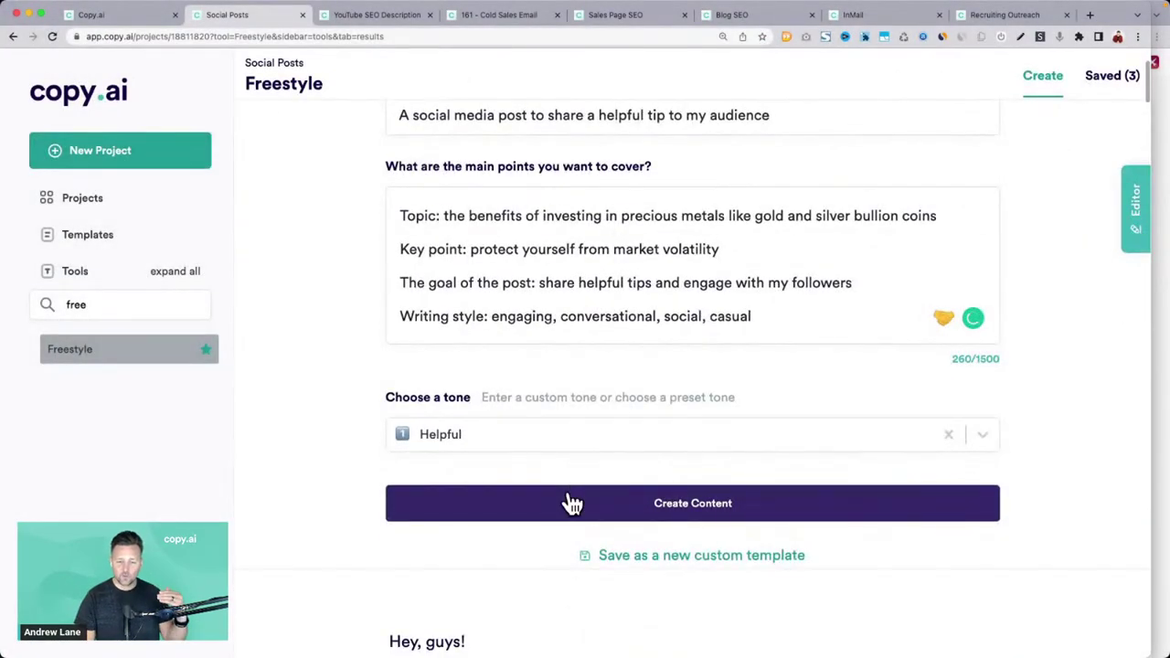
pyautogui.click(571, 503)
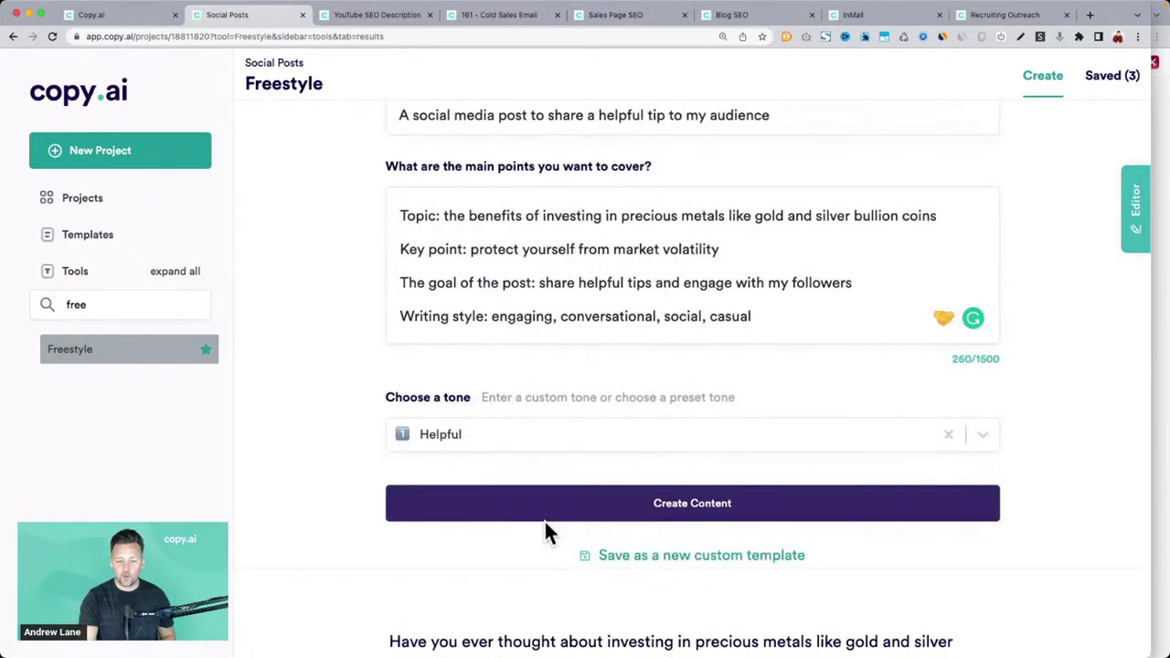
pyautogui.scroll(-5, 546, 530)
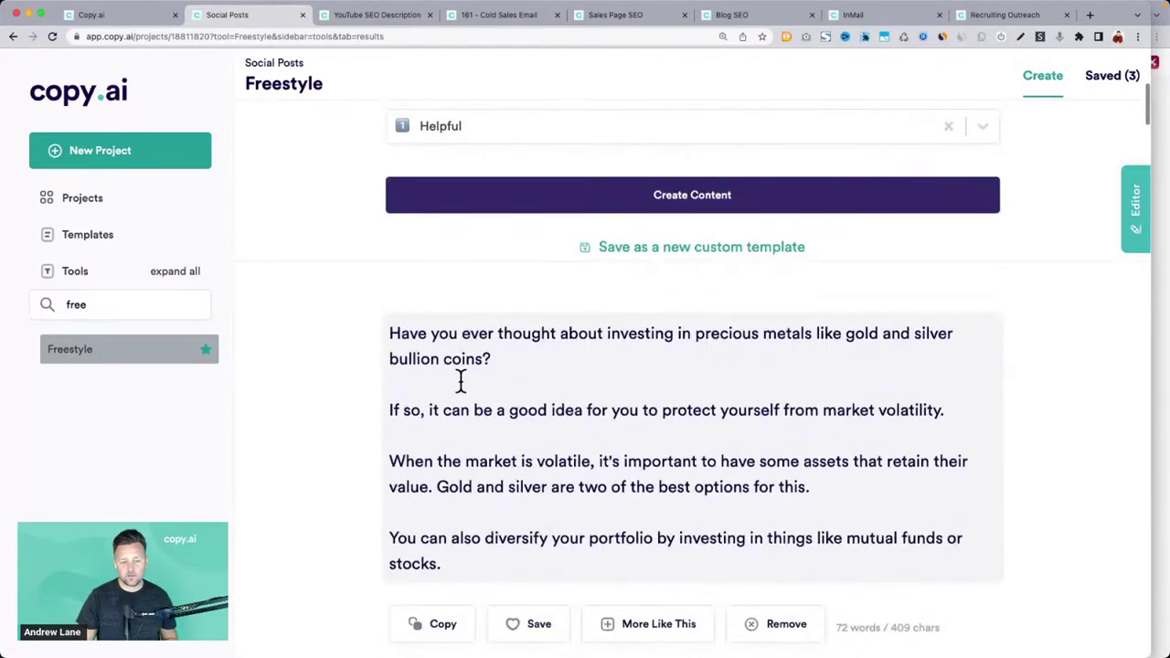
pyautogui.scroll(-1, 460, 381)
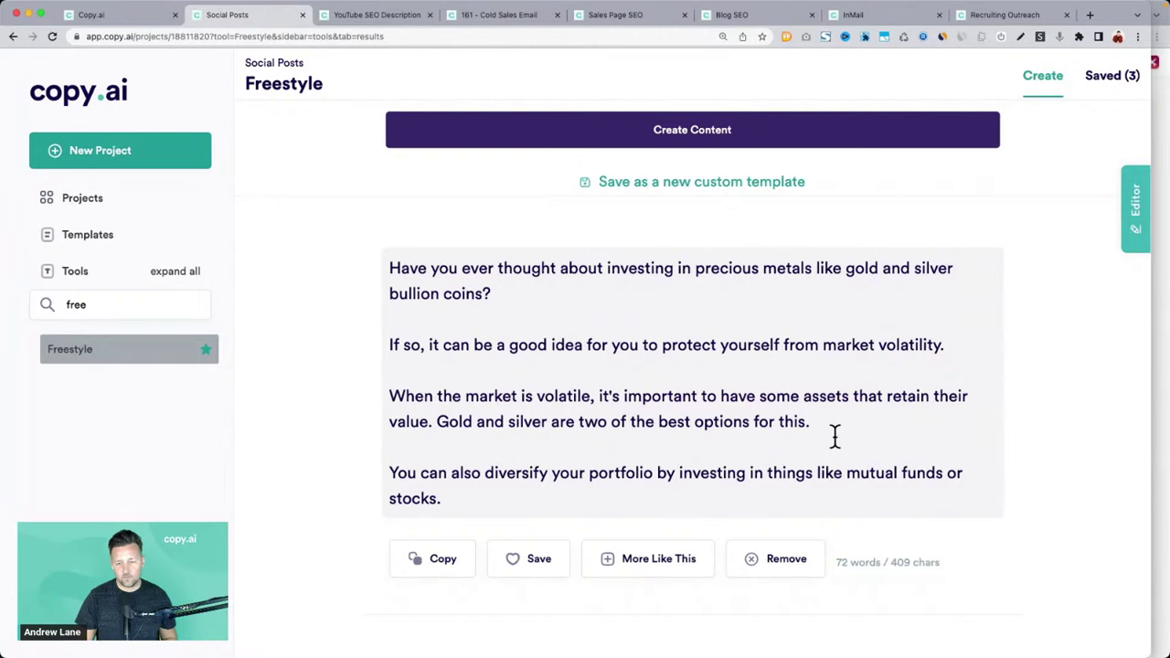
pyautogui.moveTo(835, 436); pyautogui.dragTo(384, 399)
pyautogui.click(397, 363)
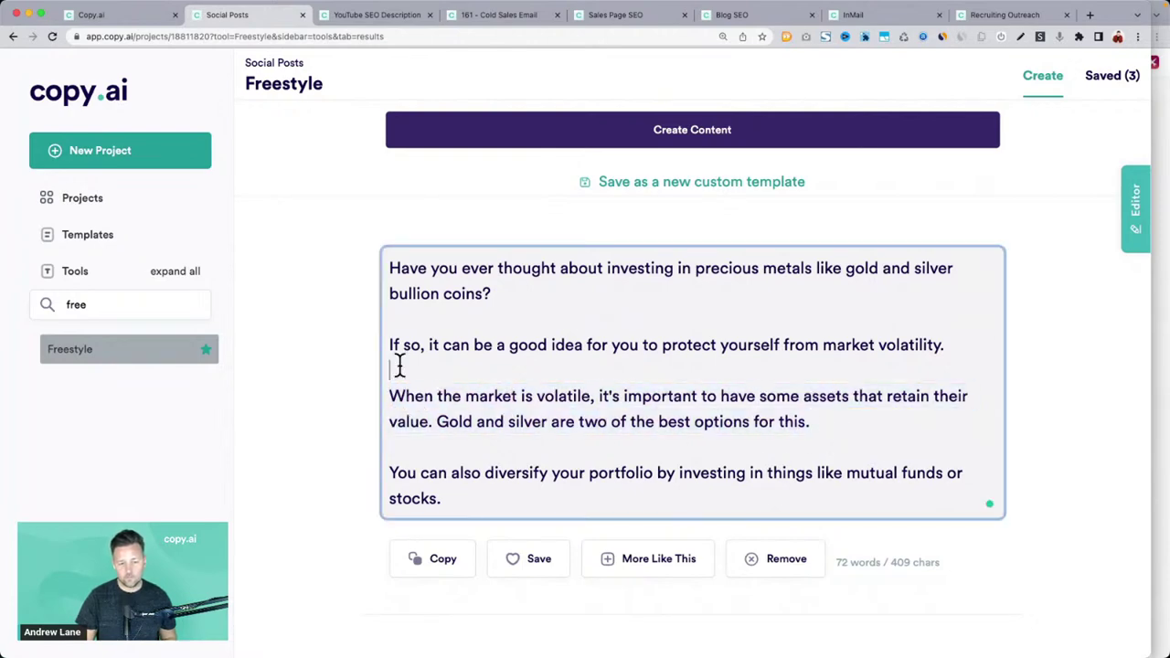
# Review the second result, highlighting its opening question about market volatility and the text from "Gold and silver bullion coins" to the end
pyautogui.scroll(-7, 399, 366)
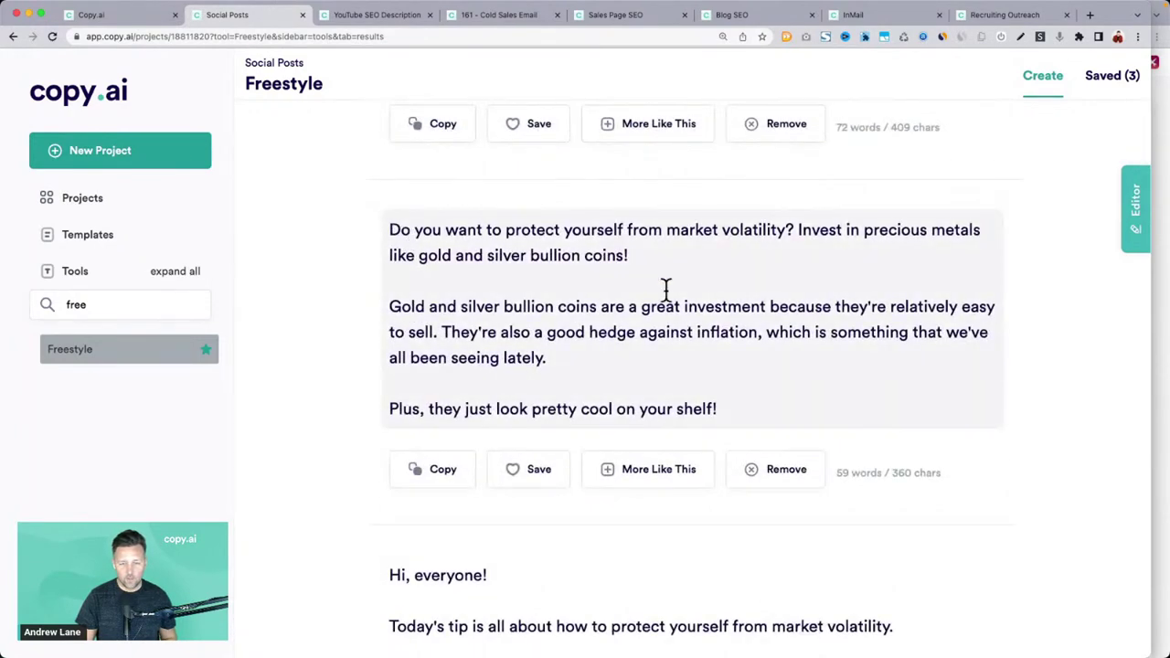
pyautogui.moveTo(390, 228); pyautogui.dragTo(797, 231)
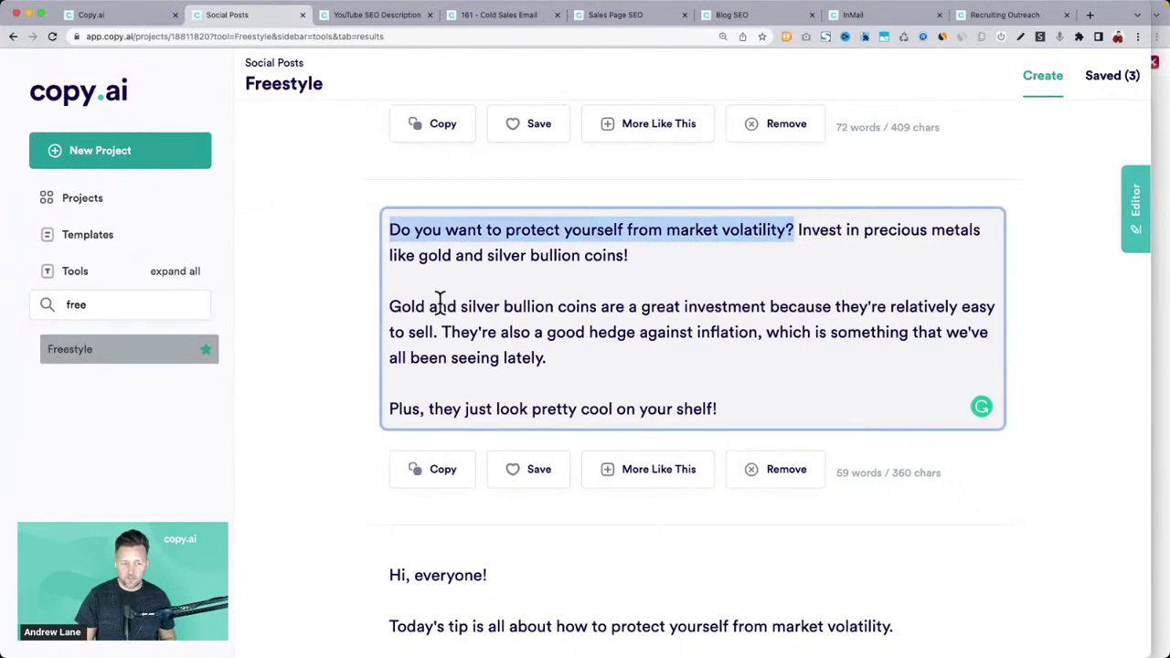
pyautogui.moveTo(400, 307); pyautogui.dragTo(737, 407)
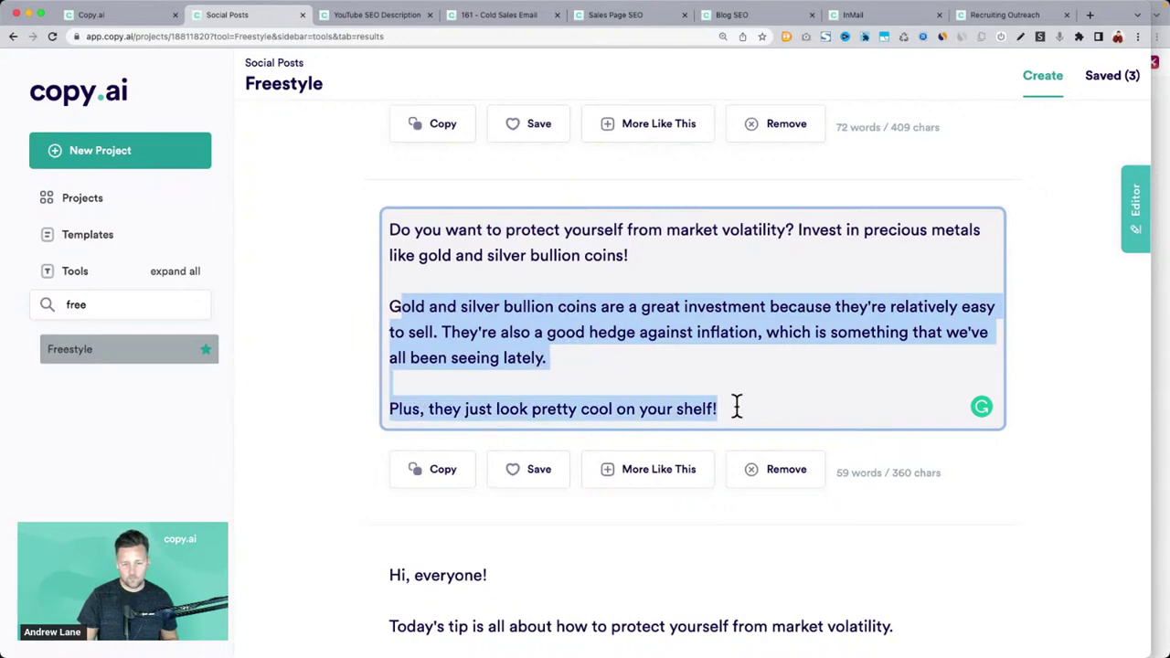
pyautogui.click(758, 411)
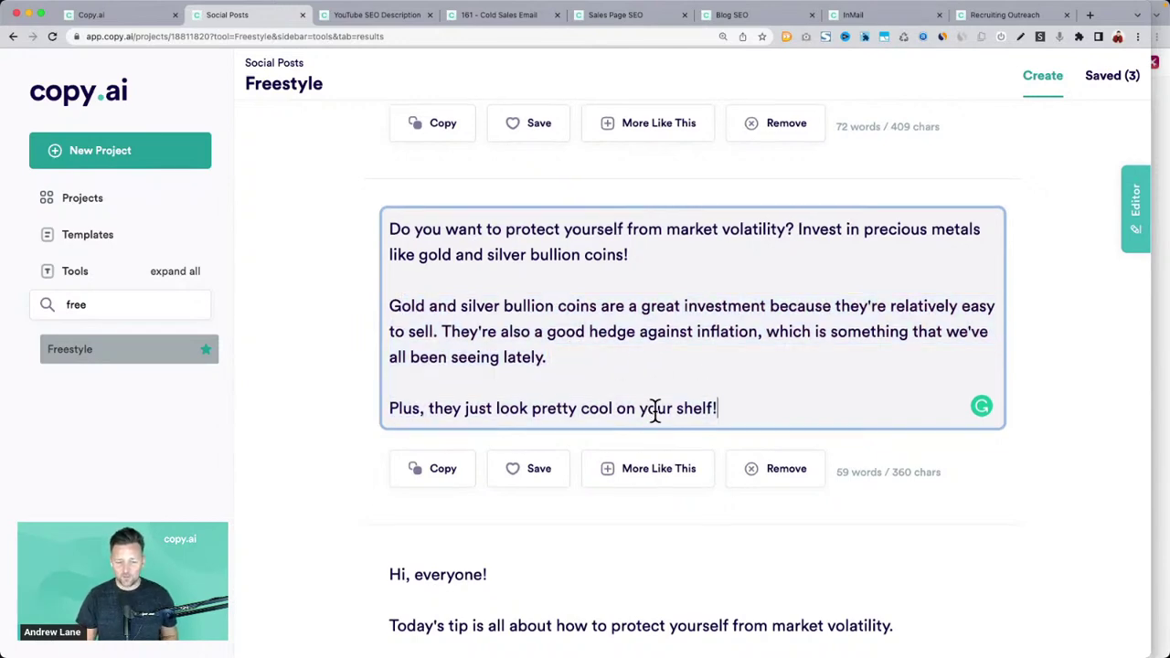
# Highlight the "Today's tip" sentence in the "Hi, everyone!" result and look through the results below it
pyautogui.scroll(-3, 653, 411)
pyautogui.scroll(-2, 580, 410)
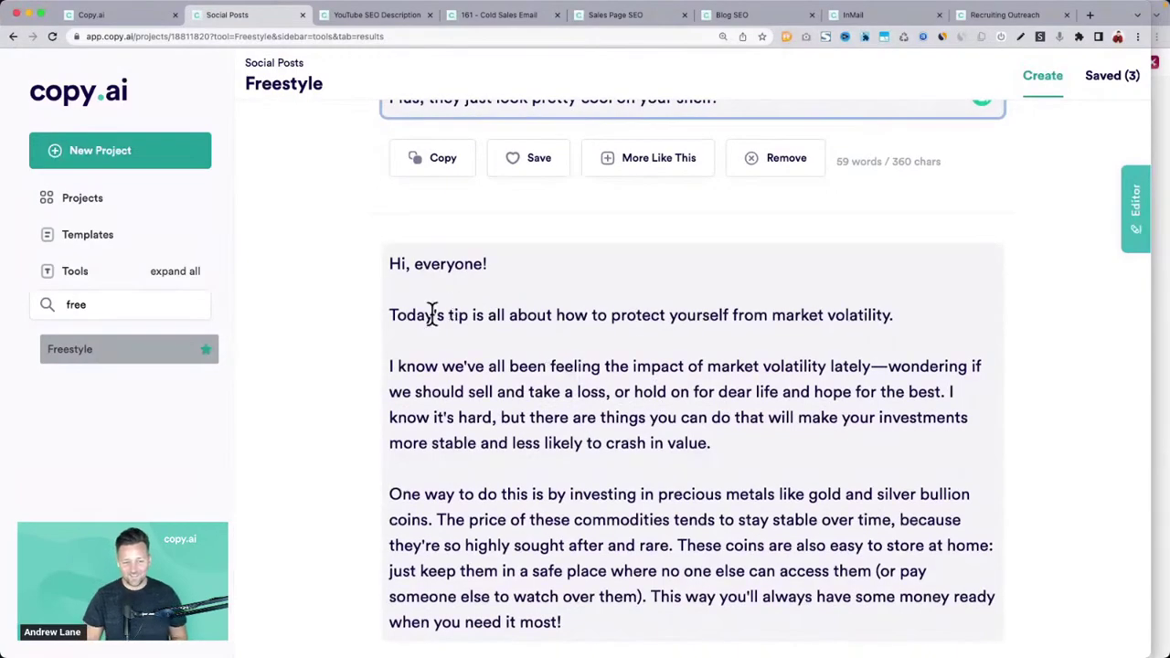
pyautogui.moveTo(389, 314); pyautogui.dragTo(913, 315)
pyautogui.scroll(-6, 913, 314)
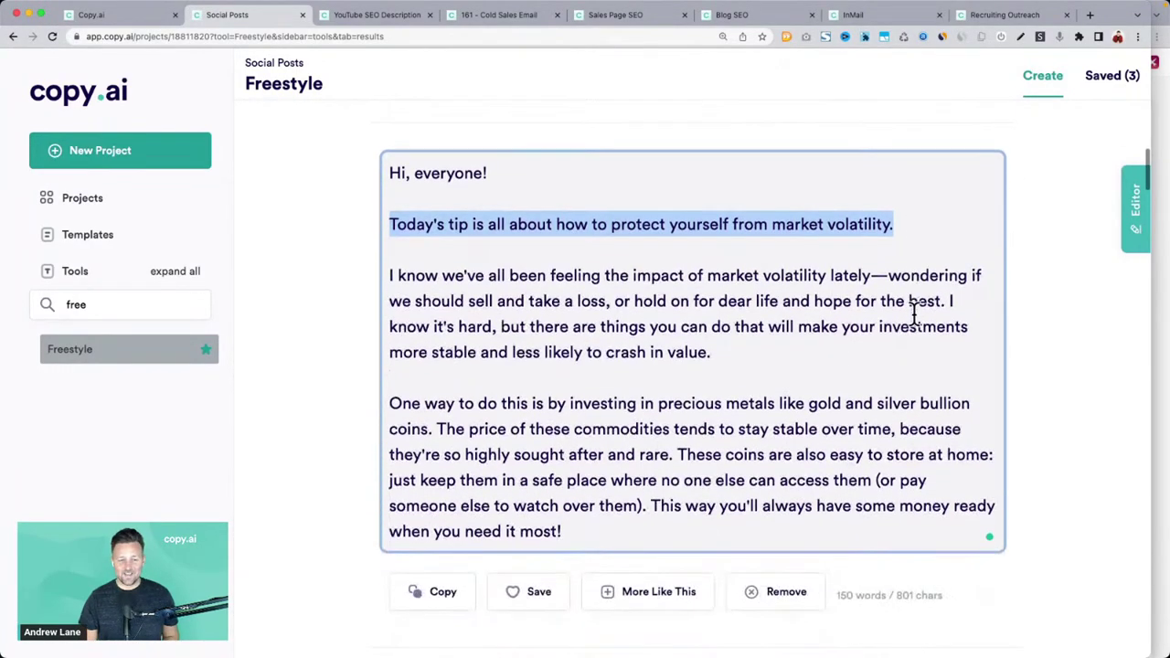
pyautogui.scroll(-2, 910, 313)
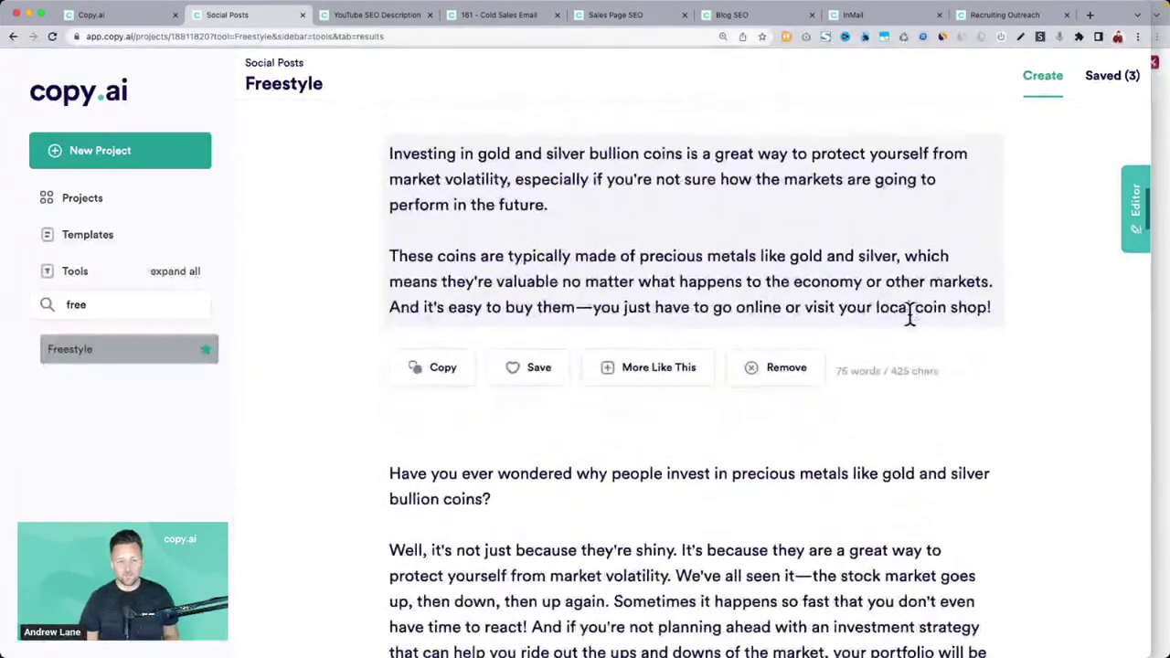
pyautogui.scroll(-1, 399, 265)
# Delete the "Key point: protect yourself from market volatility" line from the prompt's main points
pyautogui.scroll(15, 402, 267)
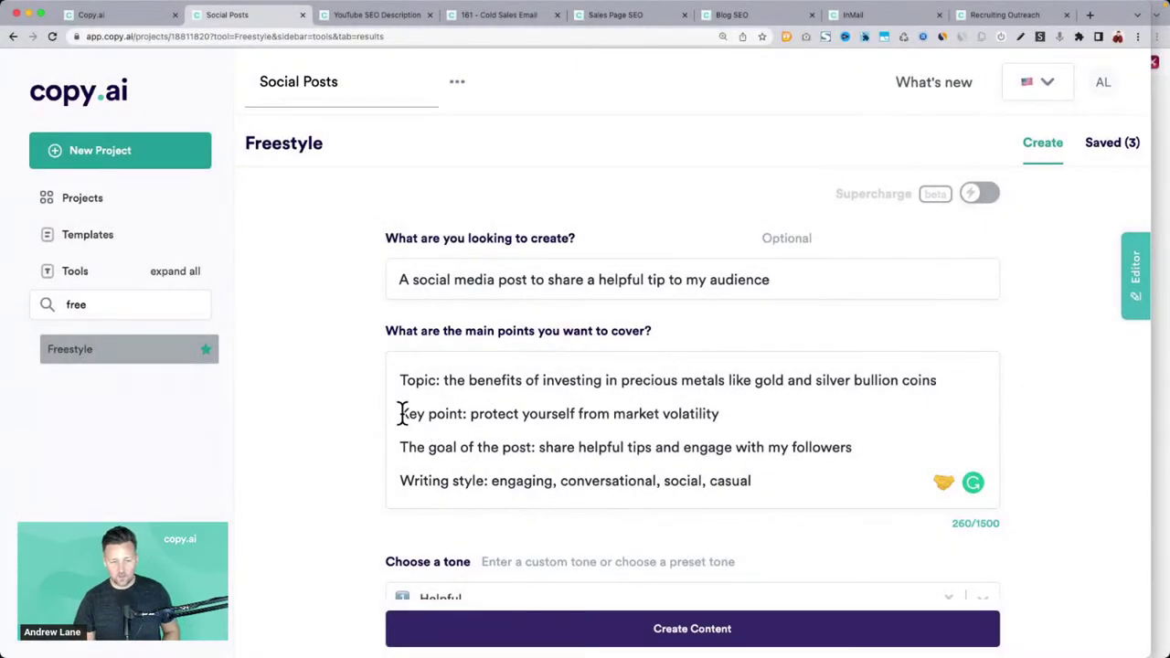
pyautogui.moveTo(399, 413); pyautogui.dragTo(762, 413)
pyautogui.press('BackSpace')
pyautogui.press('BackSpace')
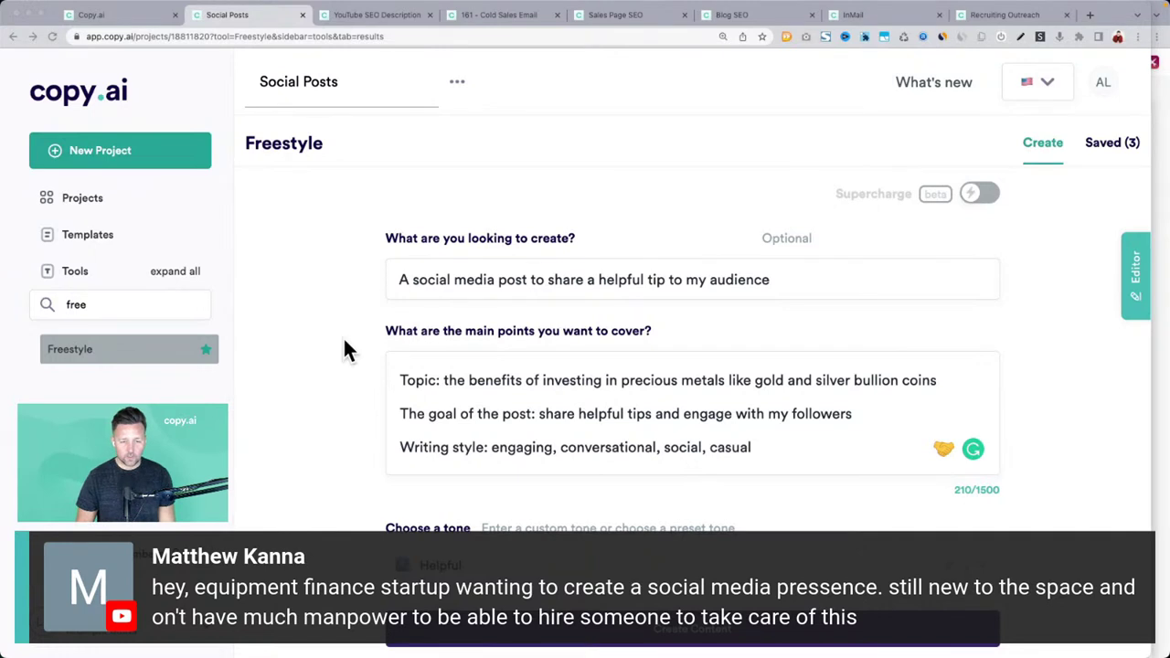
# Replace the topic in the main points with "equipment financing tips and advice to business owners"
pyautogui.click(444, 380)
pyautogui.hotkey('shift', 'End')
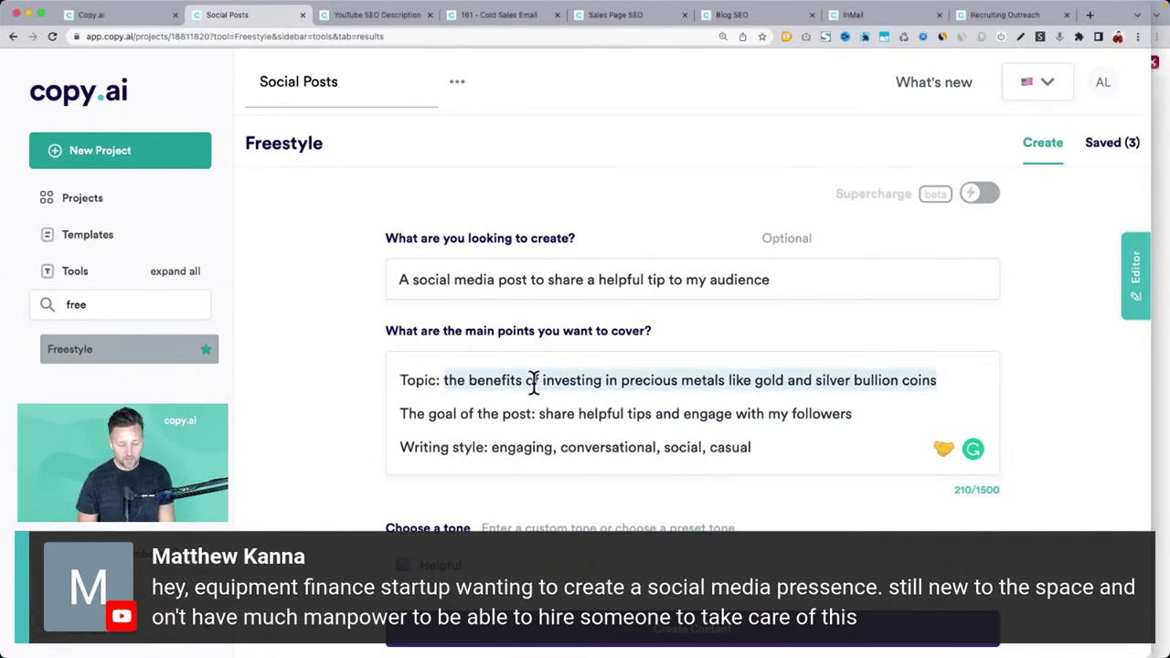
pyautogui.write('equpmen')
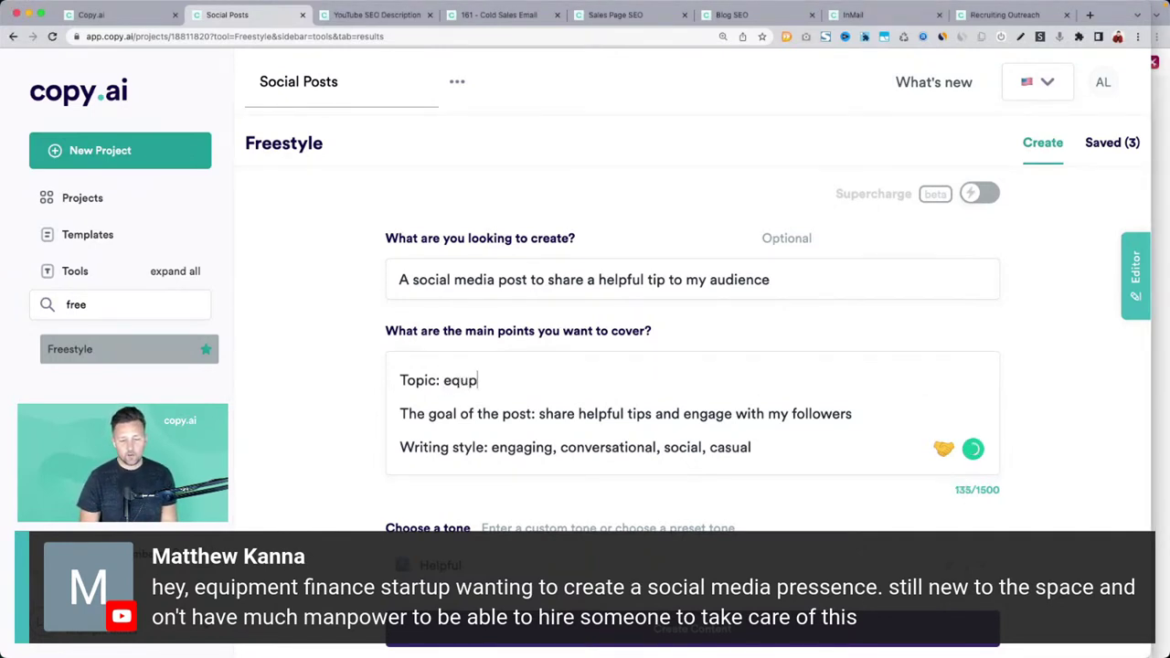
pyautogui.press('BackSpace')
pyautogui.press('BackSpace')
pyautogui.press('BackSpace')
pyautogui.press('BackSpace')
pyautogui.press('BackSpace')
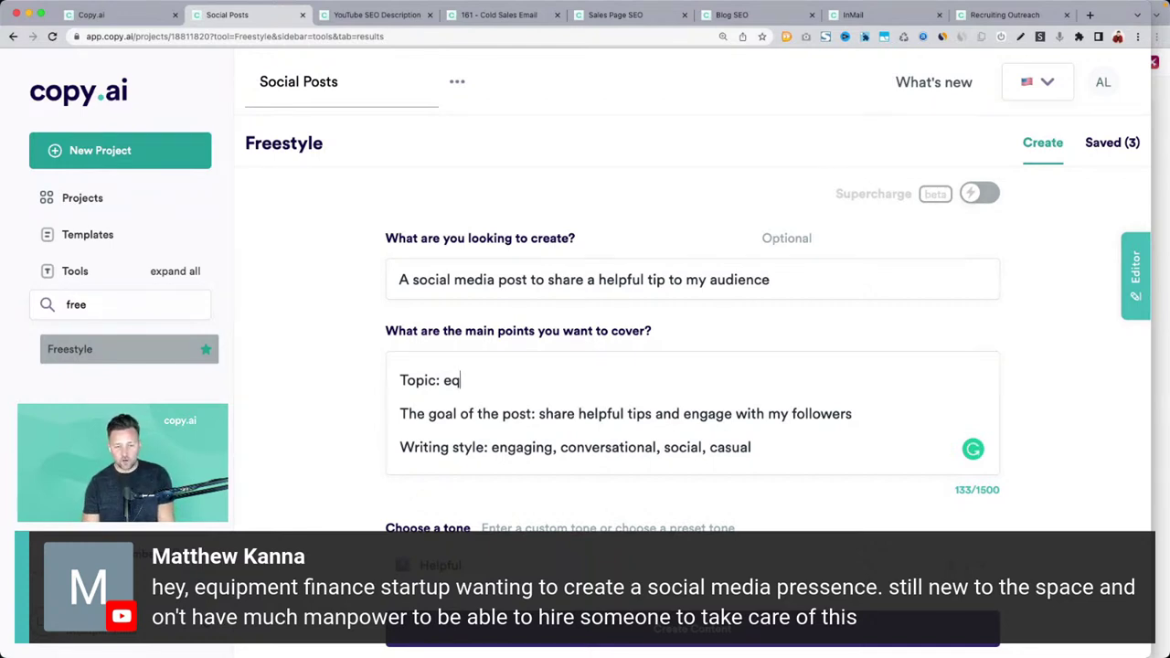
pyautogui.write('uip')
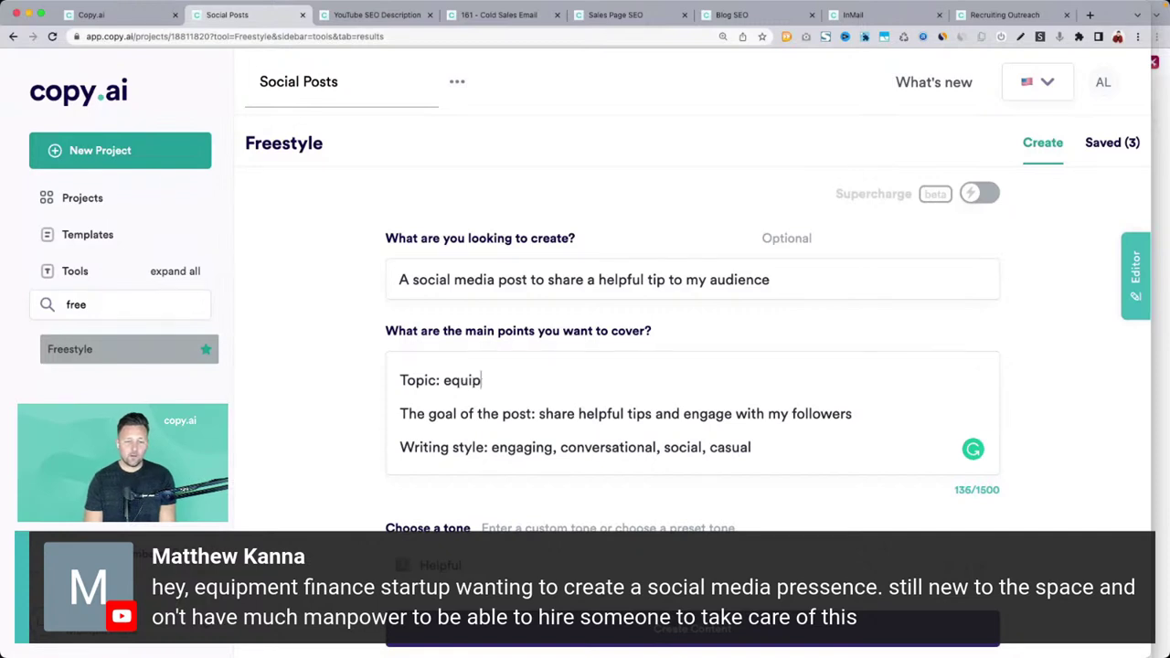
pyautogui.write('ment financing for')
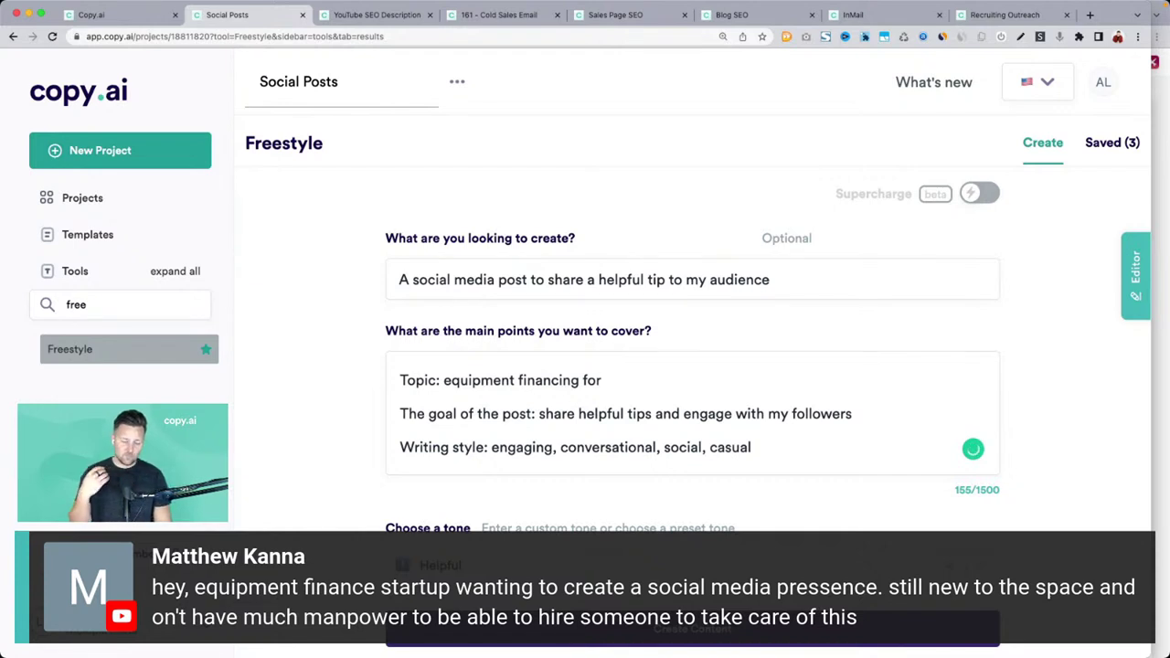
pyautogui.press('BackSpace')
pyautogui.press('BackSpace')
pyautogui.press('BackSpace')
pyautogui.press('BackSpace')
pyautogui.write('tip')
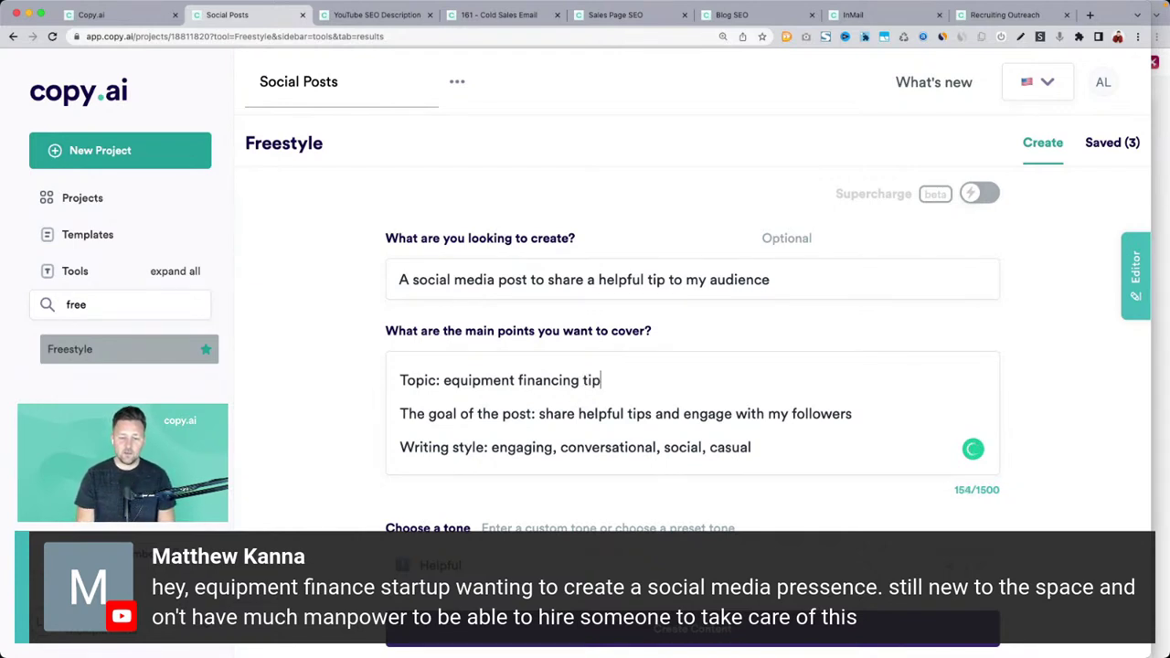
pyautogui.write('s and advice to business owern')
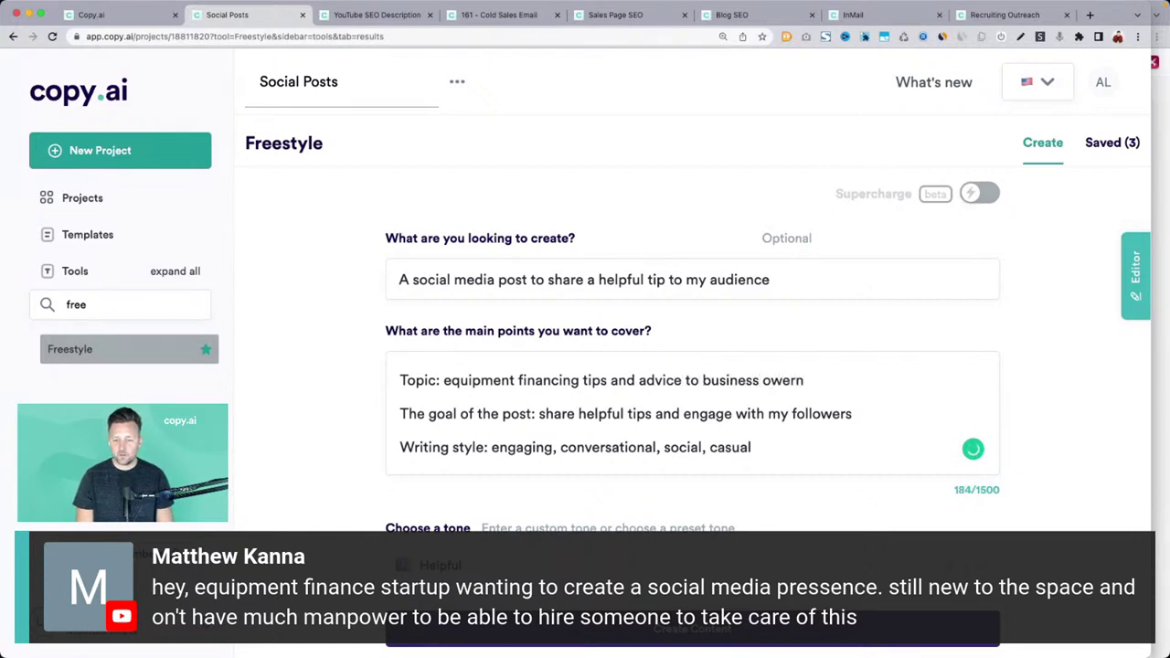
pyautogui.press('BackSpace')
pyautogui.press('BackSpace')
pyautogui.press('BackSpace')
pyautogui.write('ners')
# Insert "small" before "business owners" in the topic line
pyautogui.click(703, 381)
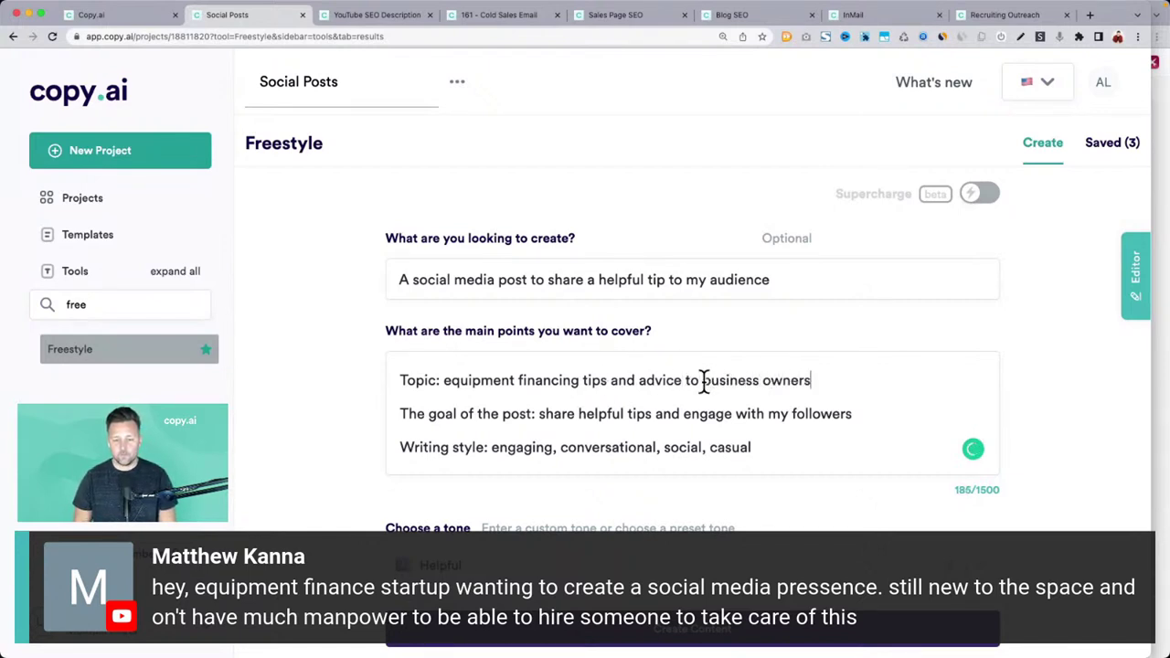
pyautogui.write('small')
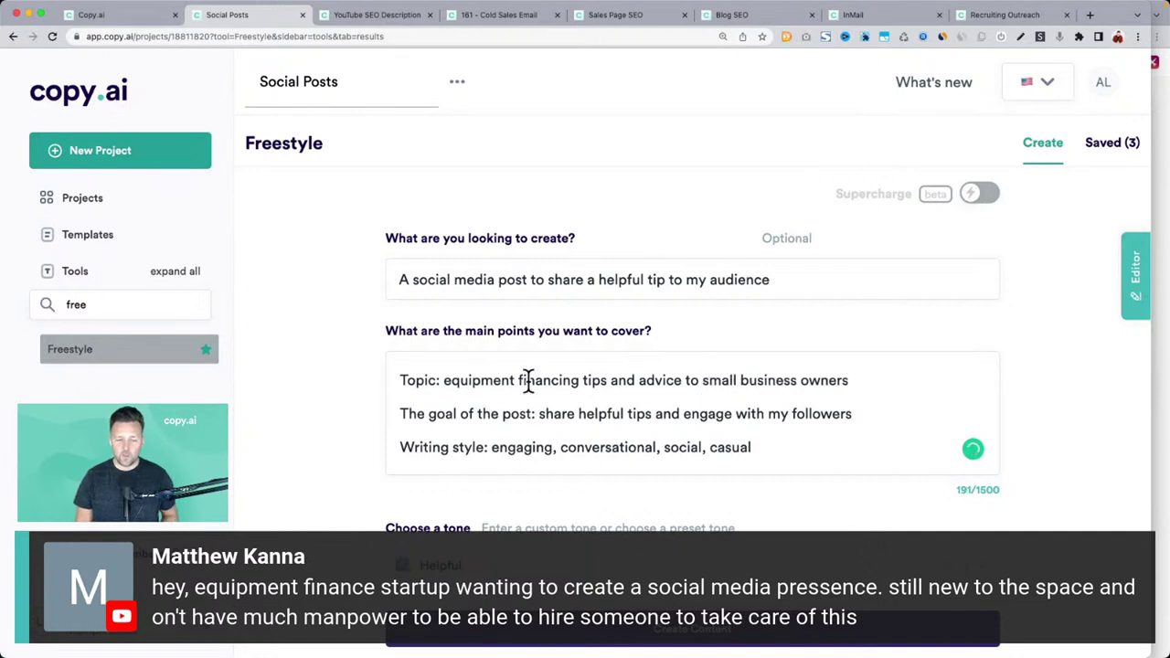
pyautogui.click(846, 380)
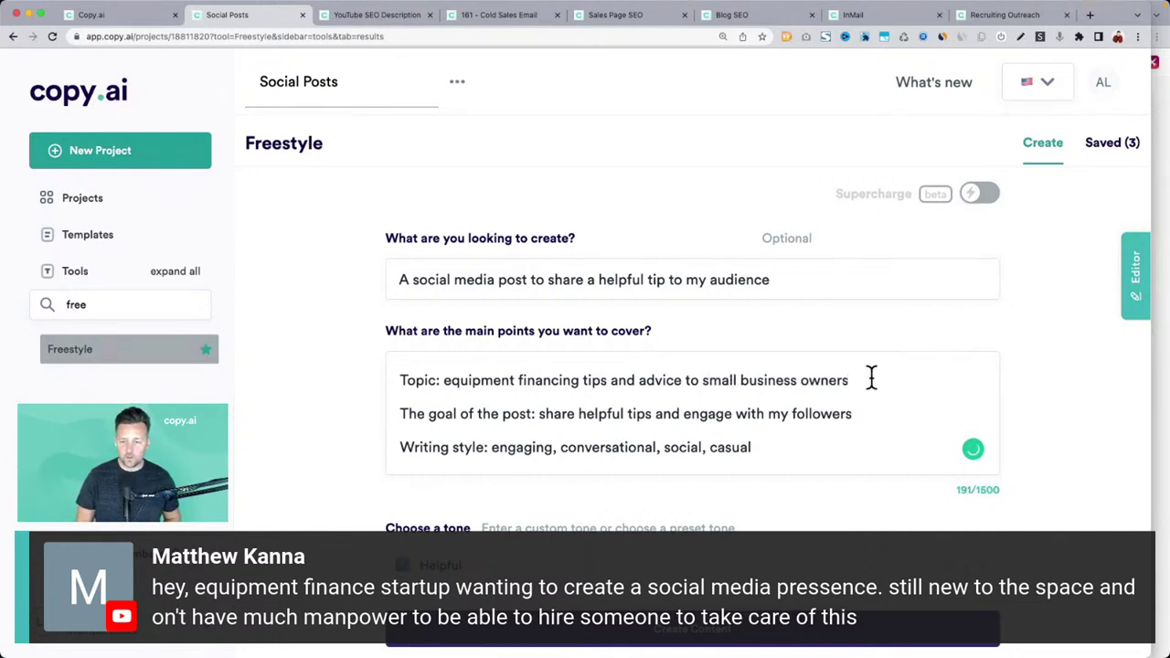
# Highlight the whole topic line and then its "equipment financing tips" wording to check the new topic
pyautogui.moveTo(871, 378); pyautogui.dragTo(392, 382)
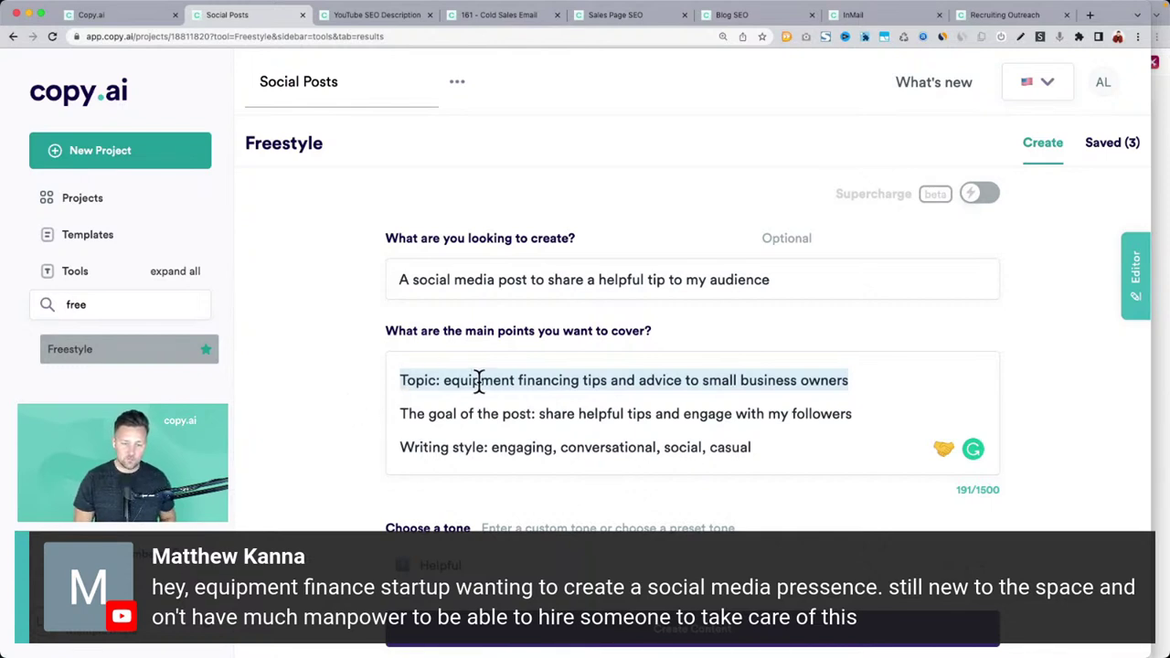
pyautogui.click(568, 443)
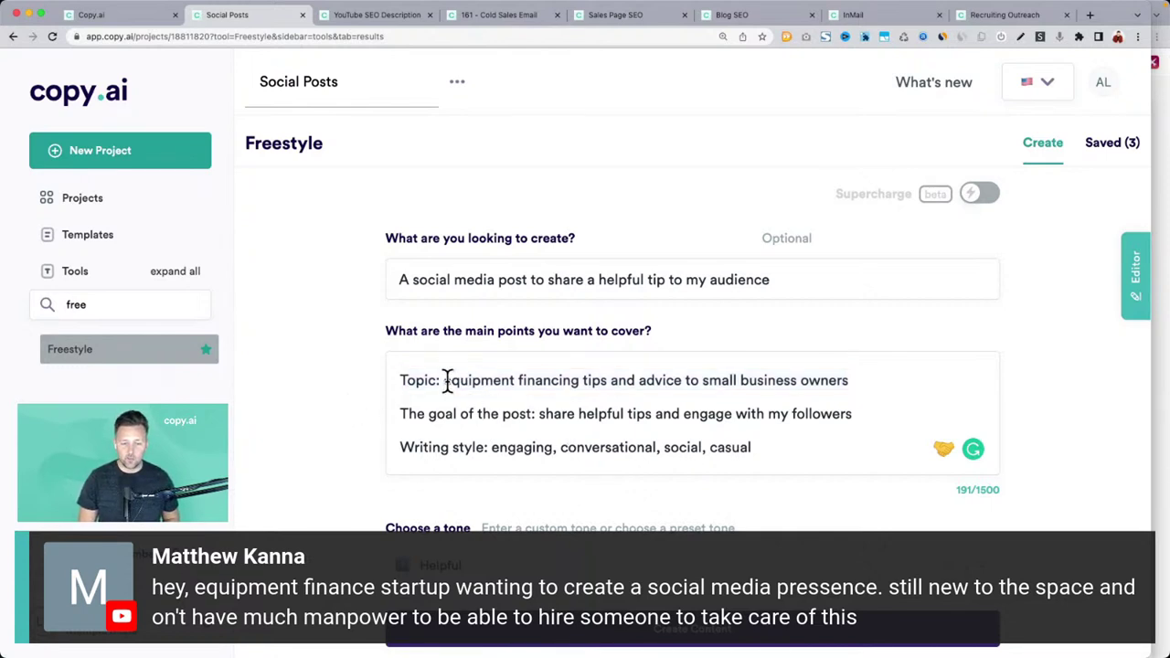
pyautogui.moveTo(444, 381); pyautogui.dragTo(609, 382)
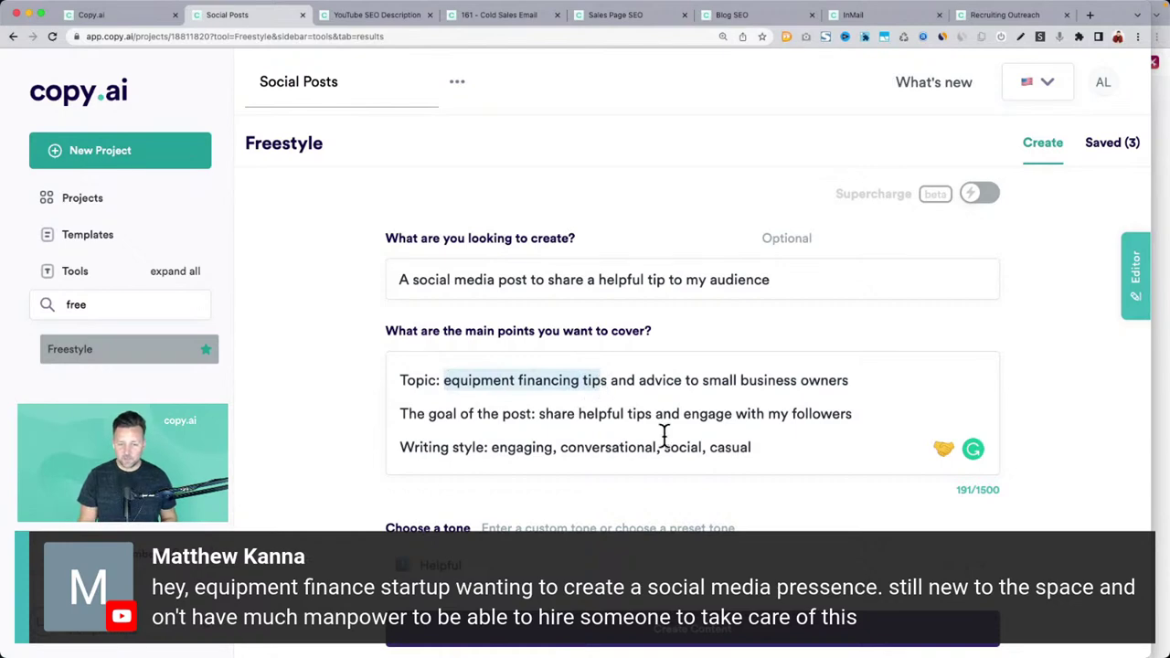
# Generate posts from the equipment financing prompt and review the first results, highlighting the "For starters" paragraph
pyautogui.scroll(-3, 661, 435)
pyautogui.click(650, 544)
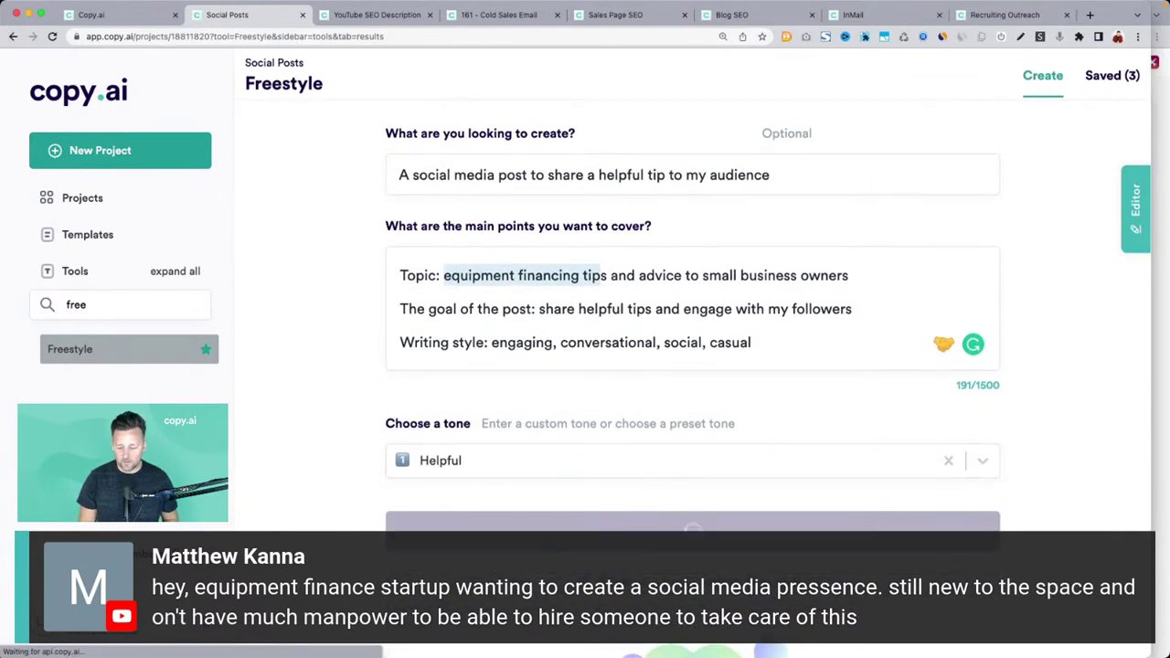
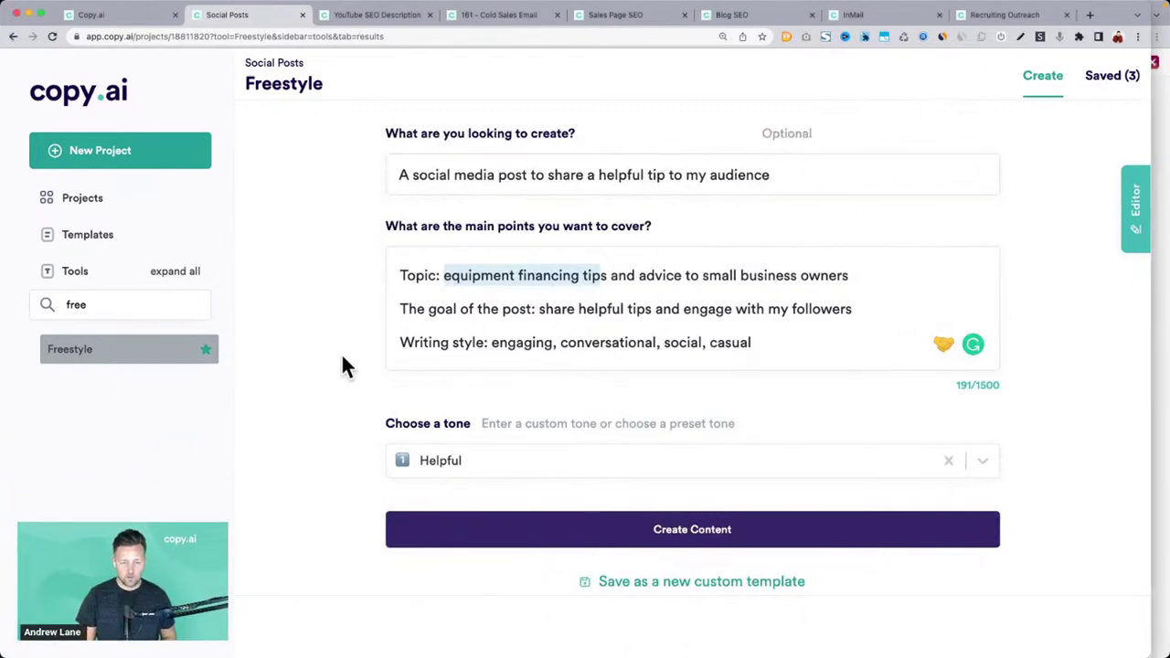
pyautogui.scroll(-5, 342, 373)
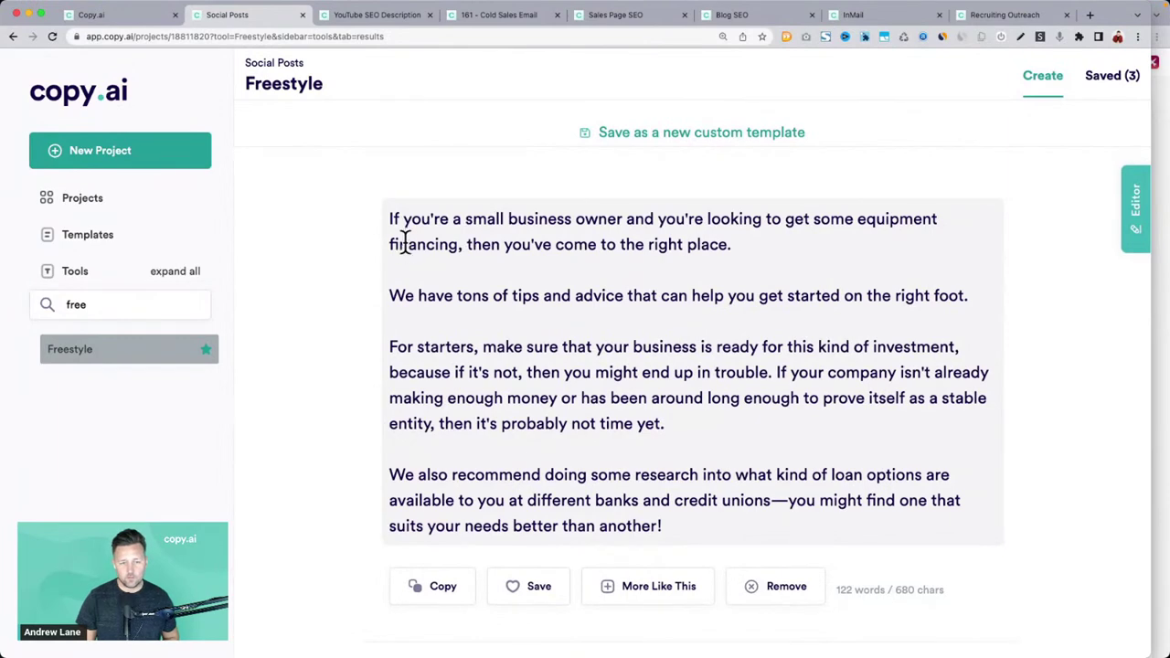
pyautogui.moveTo(388, 346); pyautogui.dragTo(781, 436)
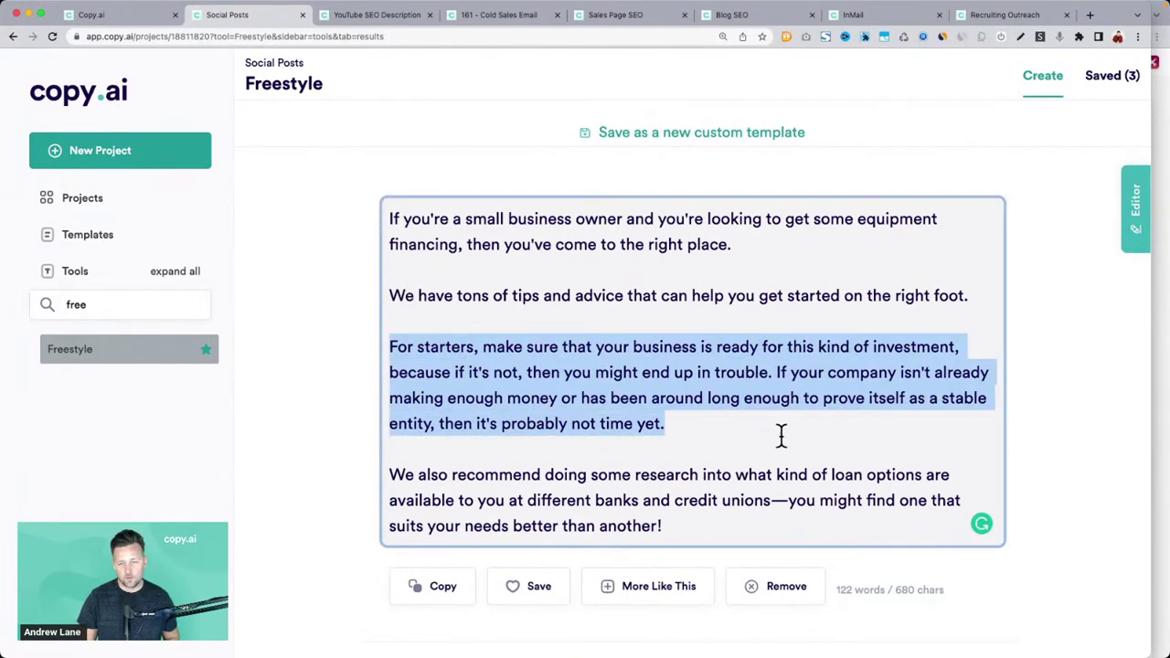
pyautogui.scroll(-3, 782, 437)
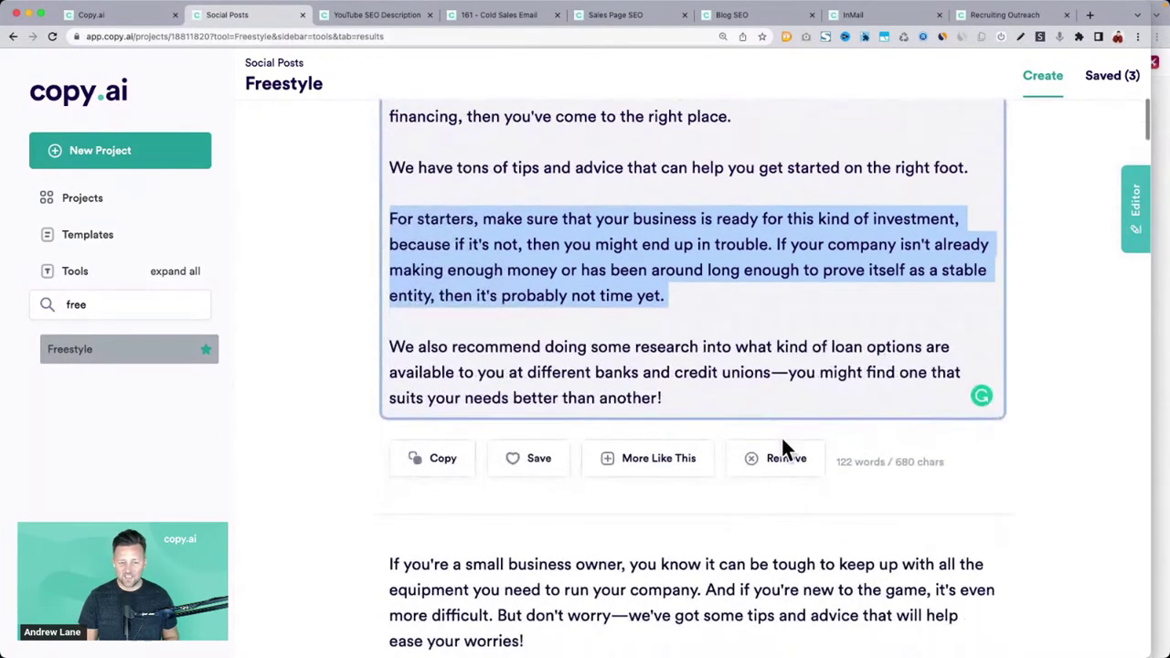
pyautogui.scroll(-1, 780, 436)
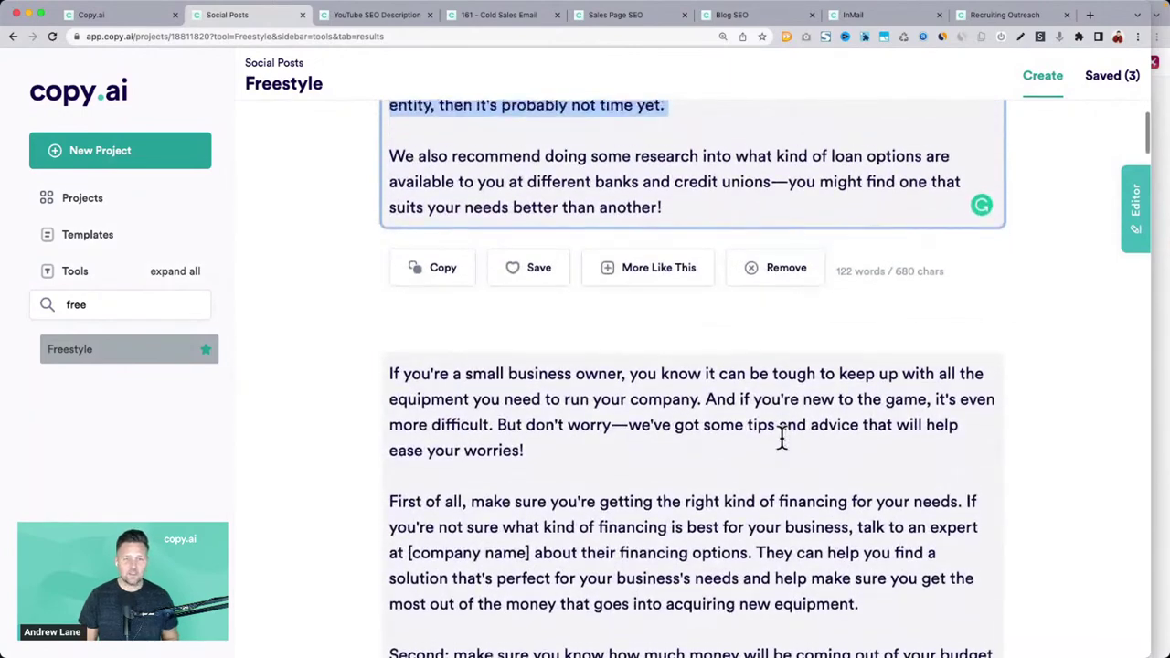
# Copy the topic text "equipment financing tips and advice to small business owners" from the prompt's main points
pyautogui.scroll(10, 780, 439)
pyautogui.scroll(2, 782, 441)
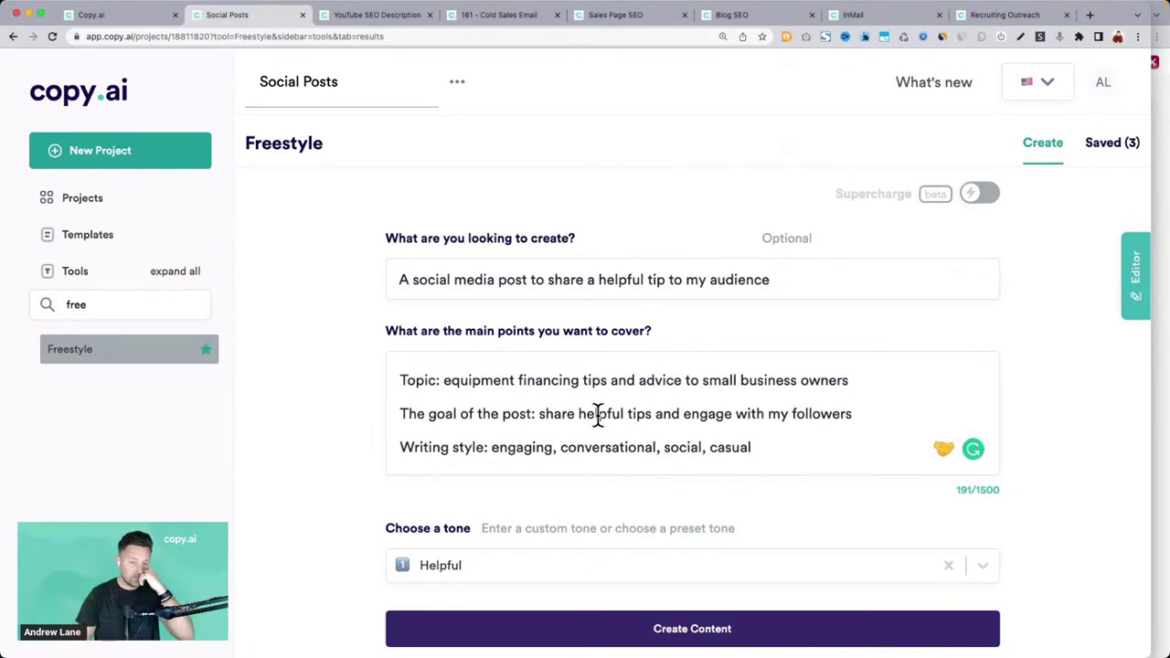
pyautogui.moveTo(444, 380); pyautogui.dragTo(848, 380)
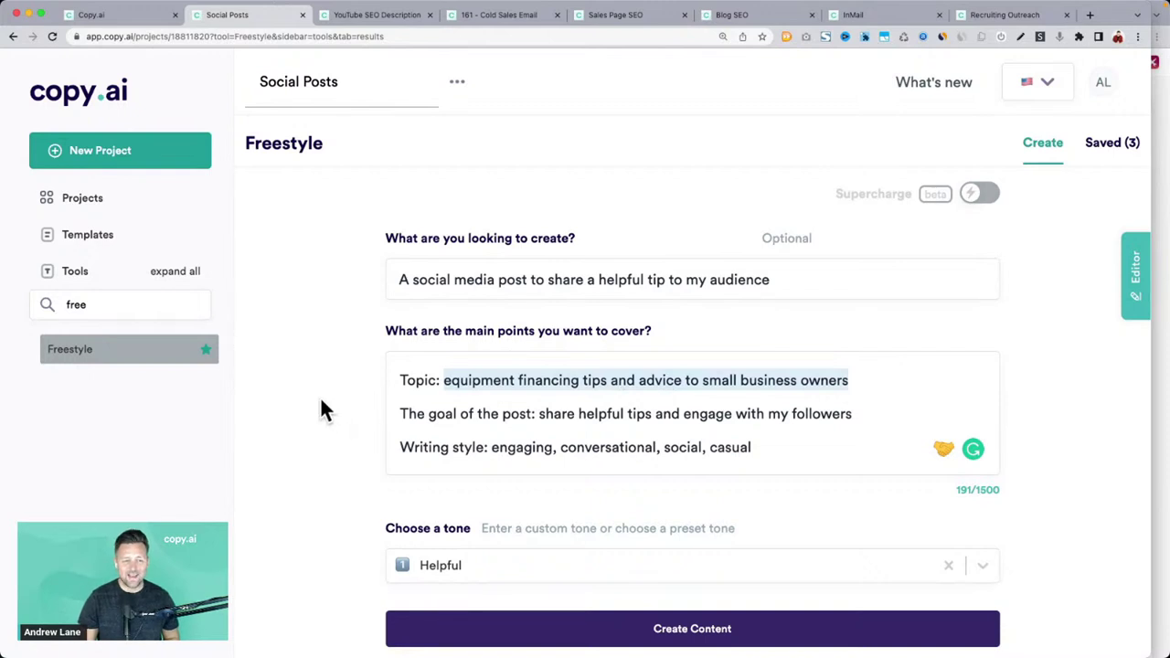
# Create a new project from the Copy.ai home page using the Freestyle tool, with the text editor hidden
pyautogui.click(101, 20)
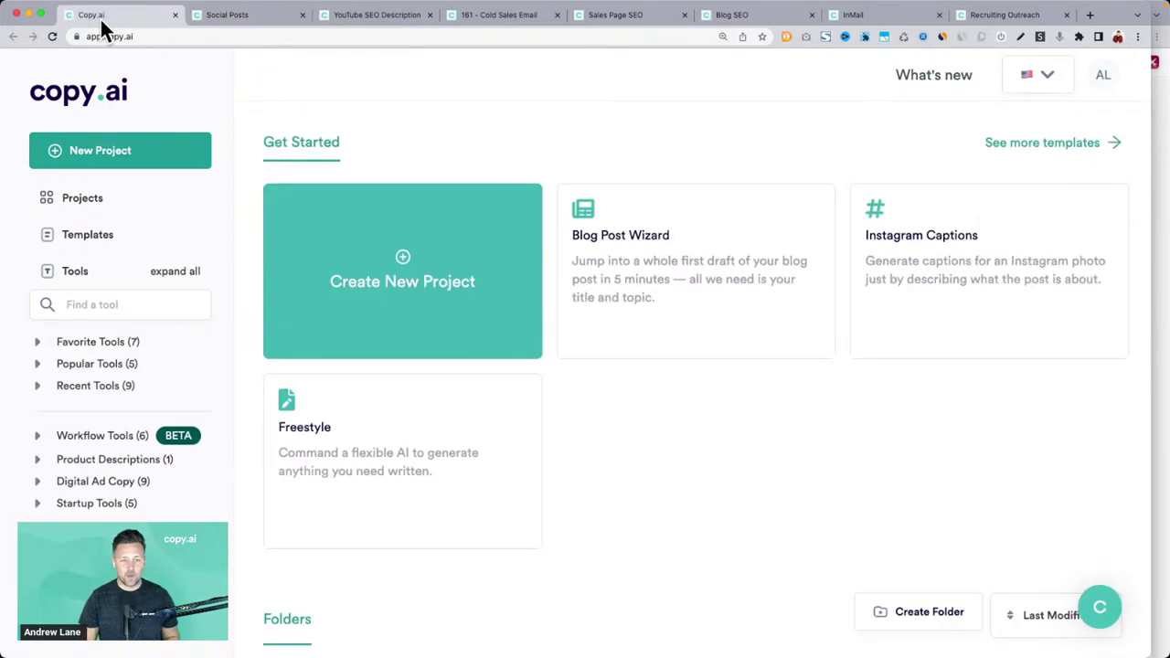
pyautogui.click(123, 170)
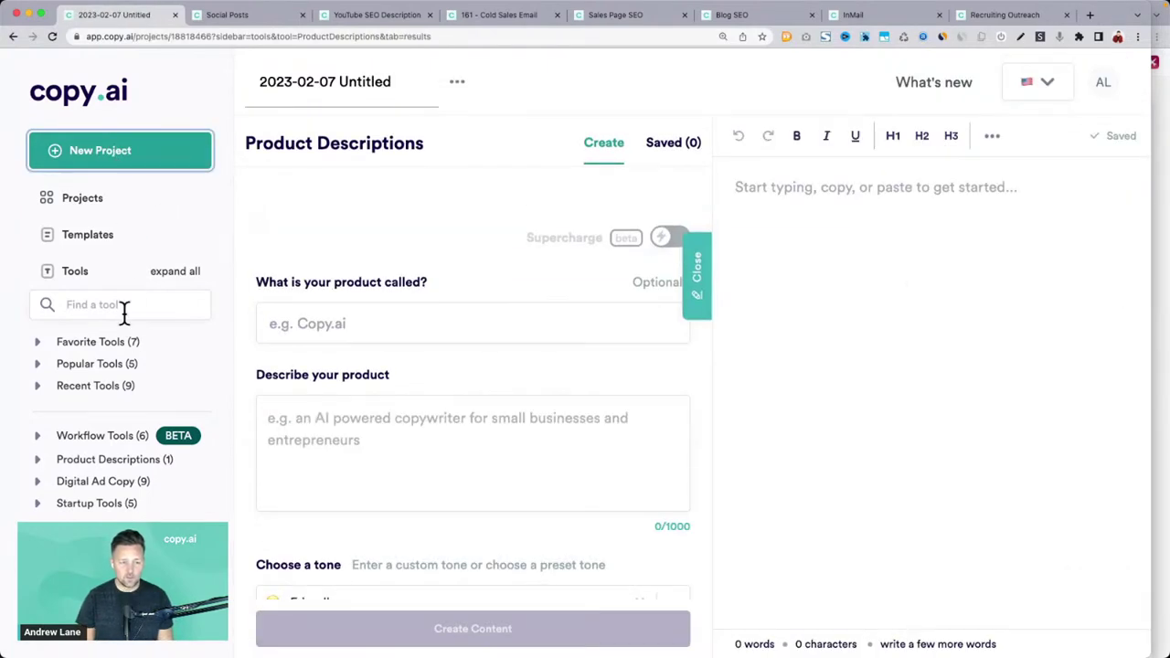
pyautogui.click(122, 307)
pyautogui.write('free')
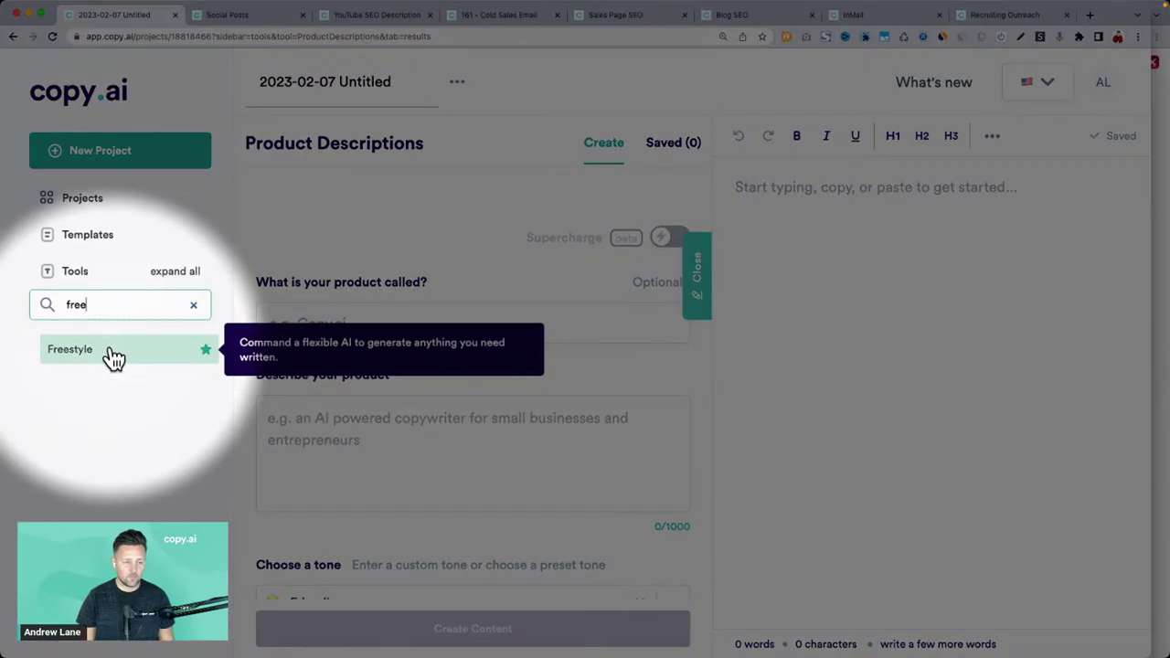
pyautogui.click(114, 356)
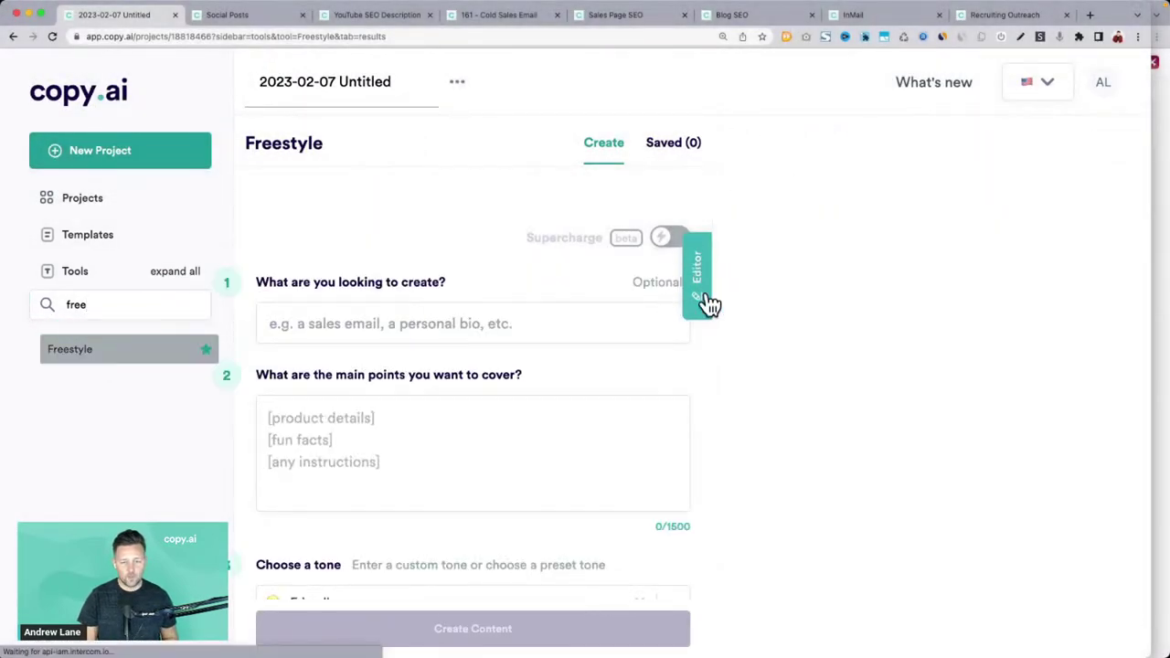
pyautogui.click(698, 292)
# Enter "topic: equipment financing tips and advice to small business owners" as the main points to cover
pyautogui.click(603, 443)
pyautogui.write('topic')
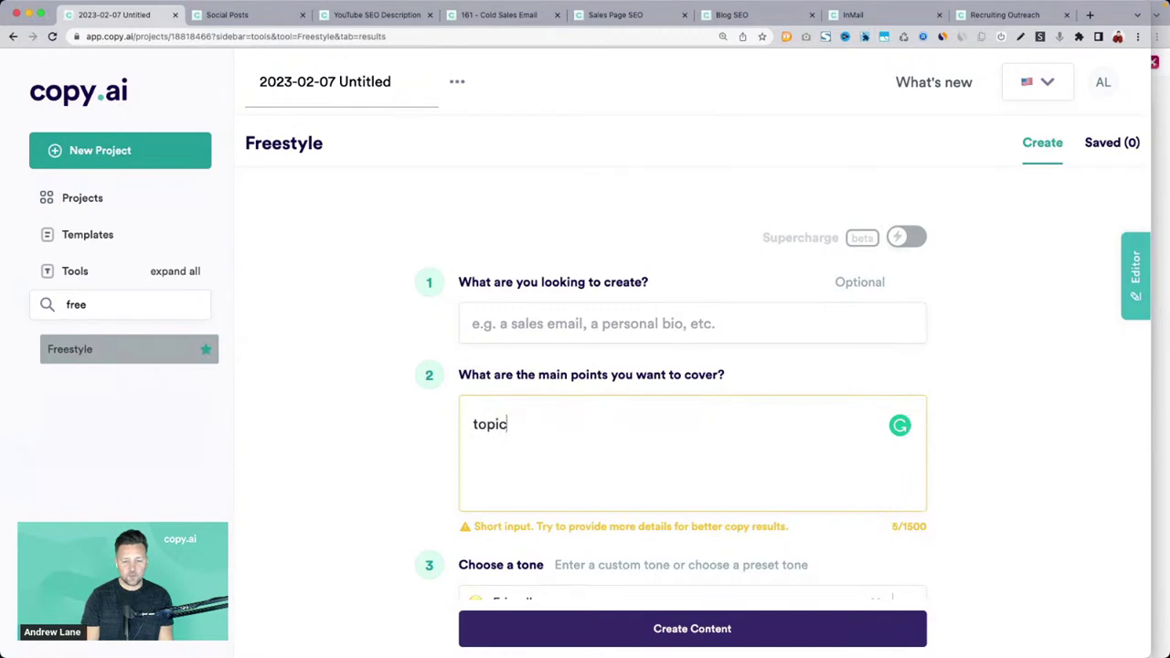
pyautogui.write(': equipment financing tips and advice to small business owners')
# Describe what to create as "a list of 10 blog article titles to attract my ideal customer"
pyautogui.click(566, 321)
pyautogui.write('a')
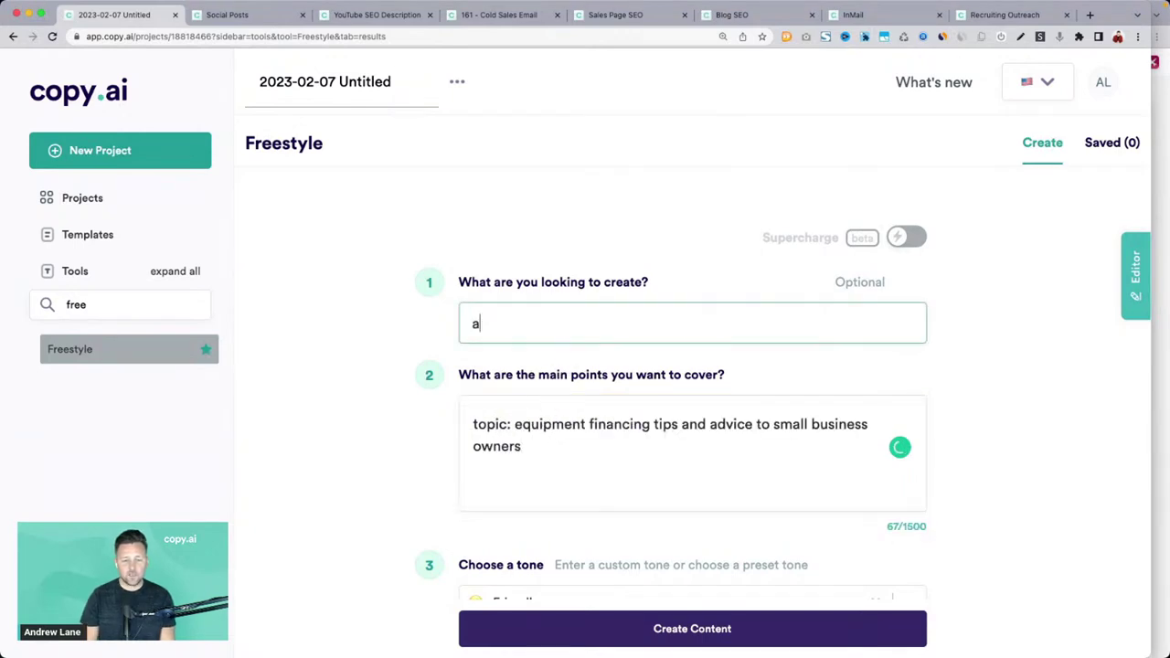
pyautogui.write(' list of')
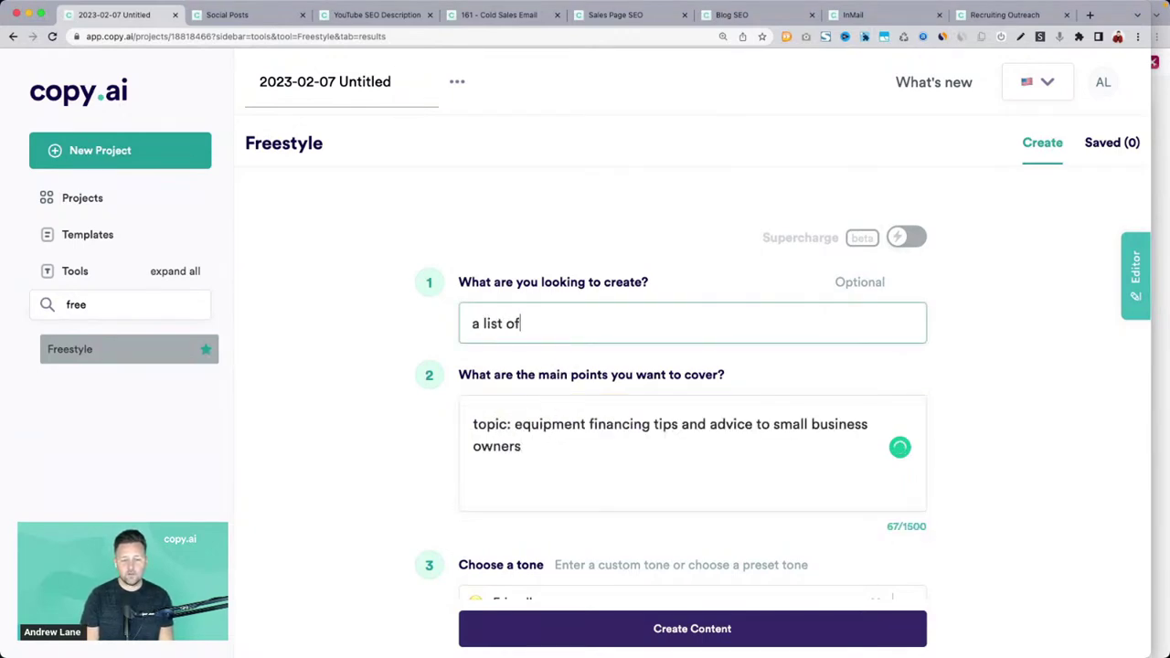
pyautogui.write(' 10 blog')
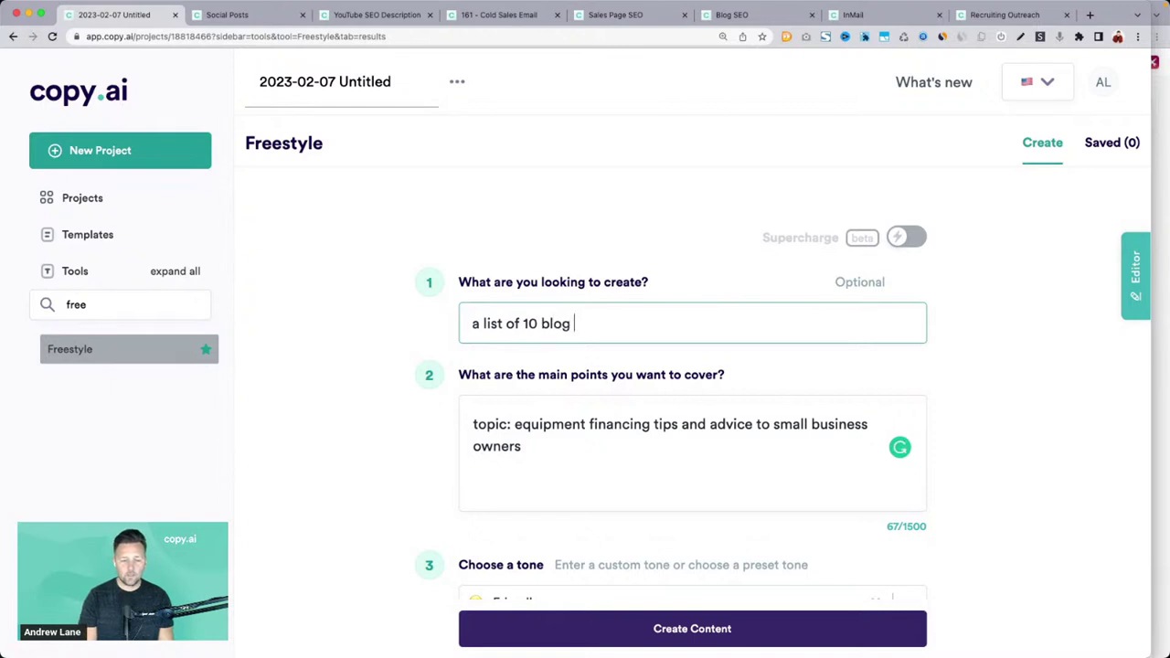
pyautogui.write(' article titles to attract m')
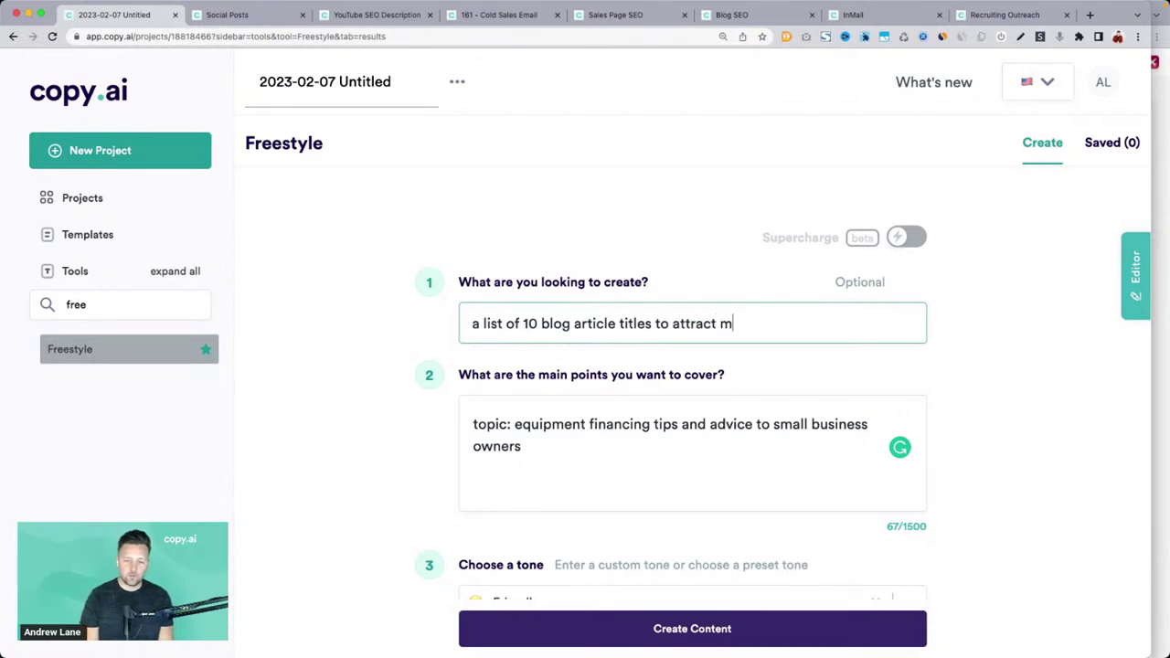
pyautogui.write('y ideal customer')
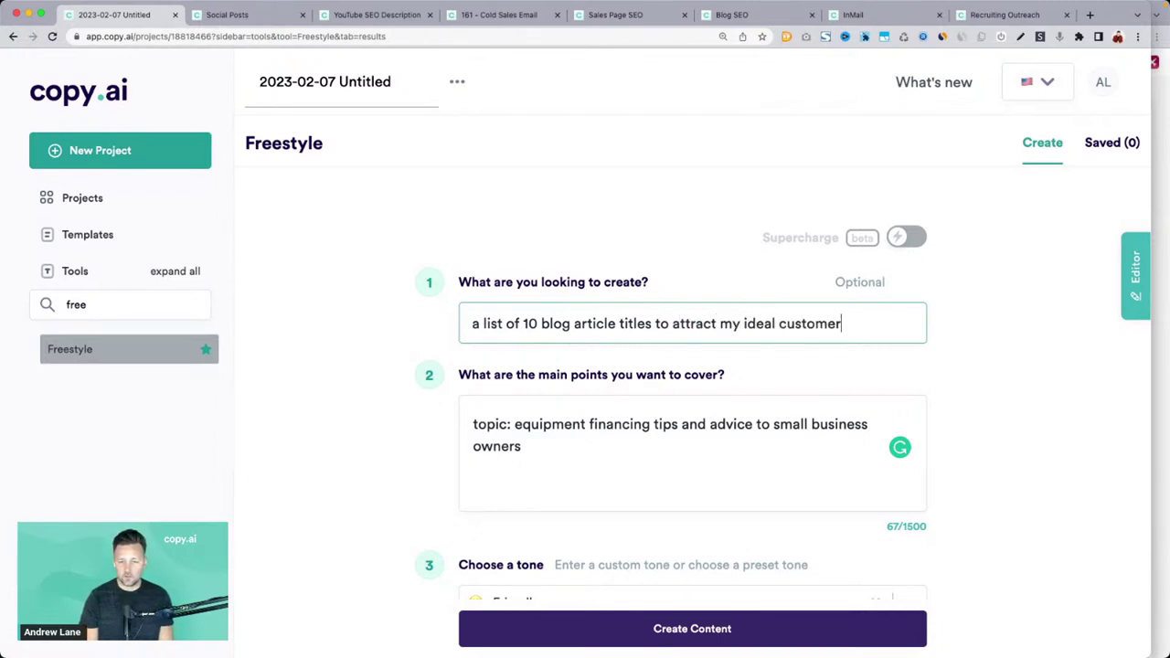
pyautogui.click(619, 441)
pyautogui.press('Return')
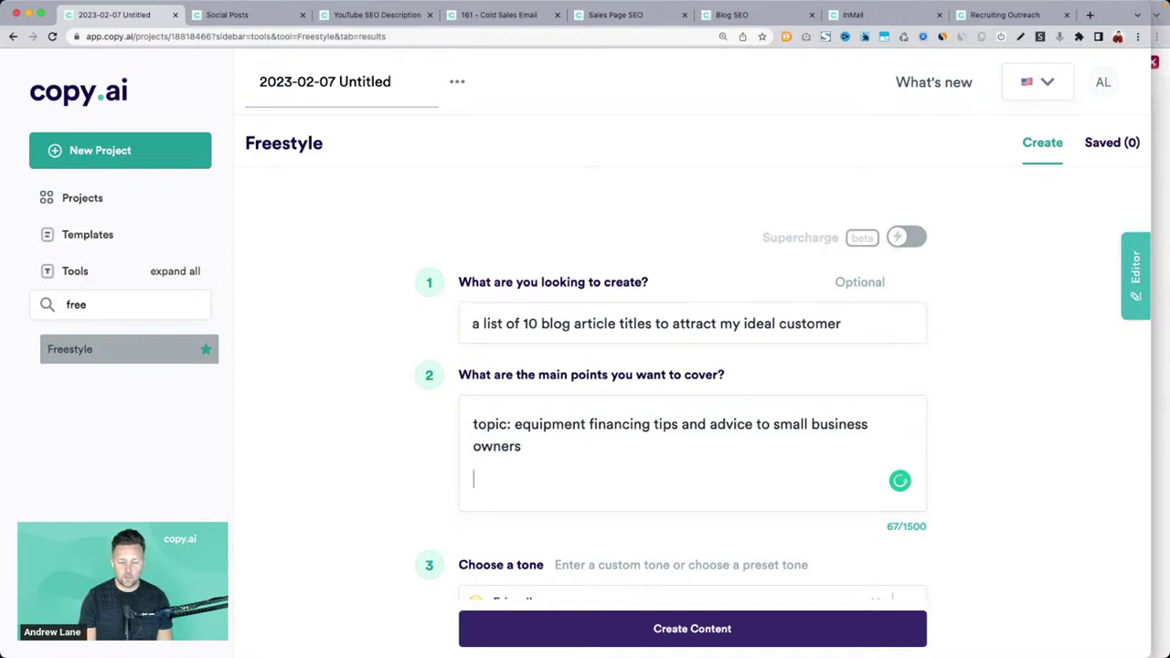
pyautogui.write('ideal customer:')
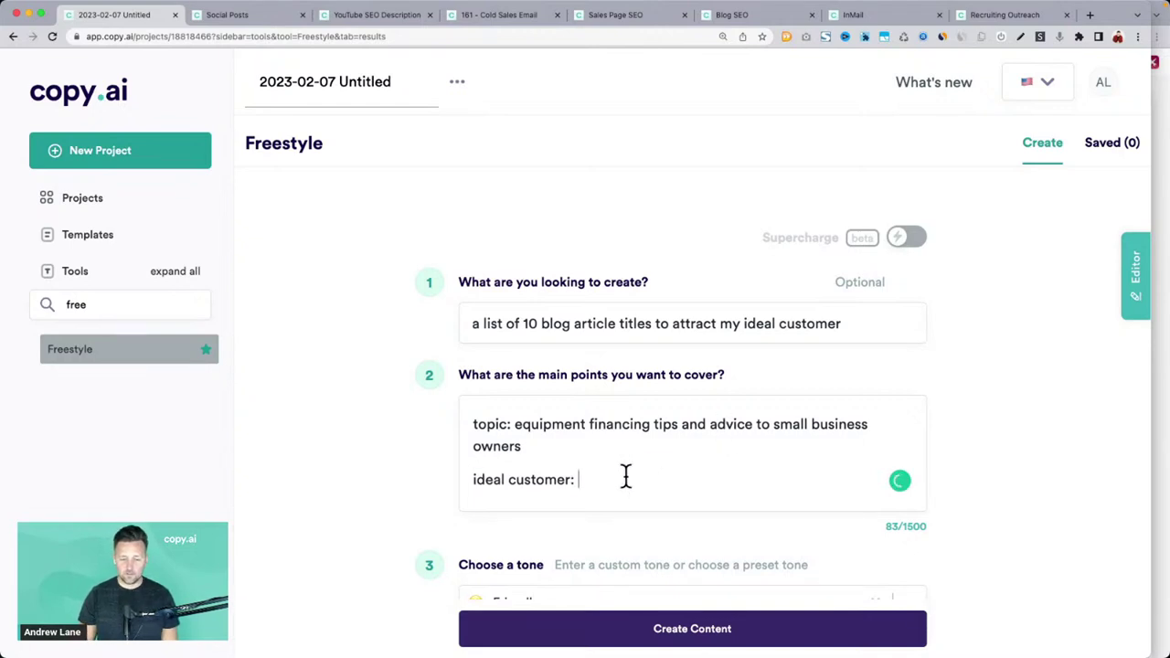
pyautogui.press('super+BackSpace')
pyautogui.press('BackSpace')
pyautogui.press('BackSpace')
pyautogui.press('BackSpace')
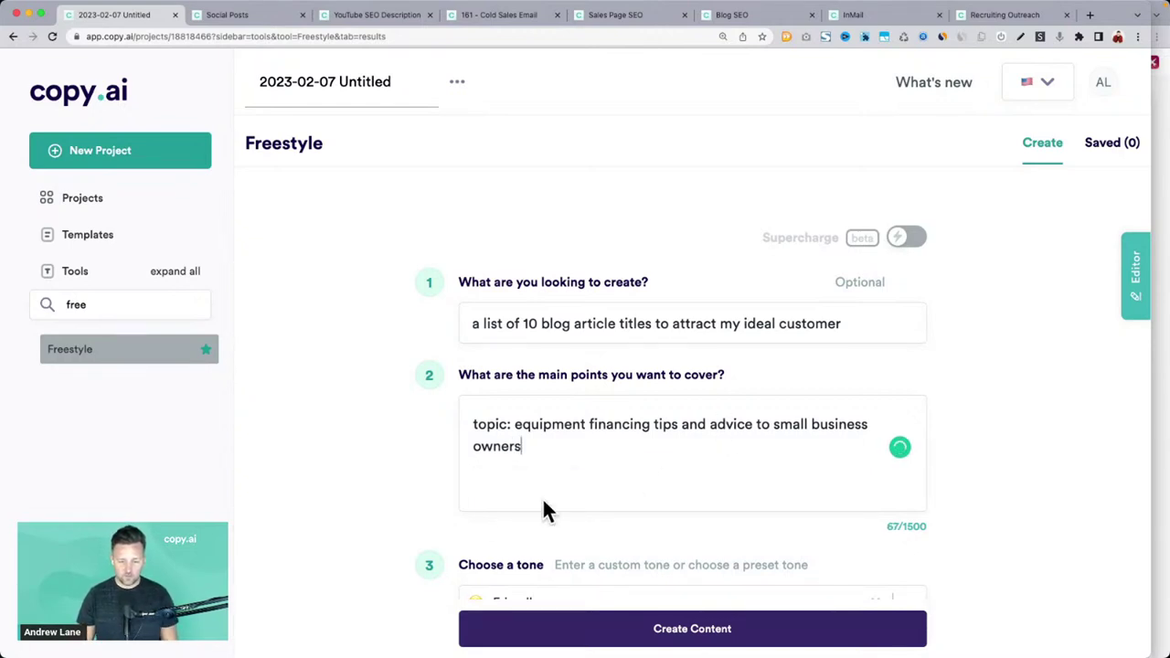
pyautogui.scroll(-2, 392, 509)
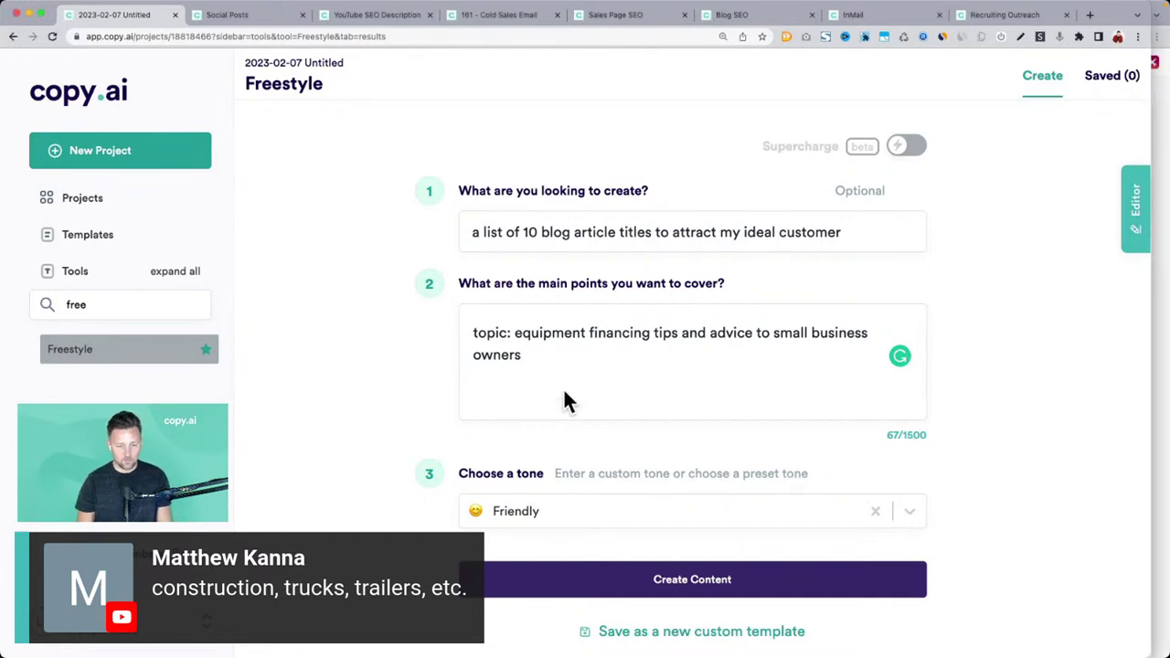
pyautogui.press('Return')
pyautogui.write('Tar')
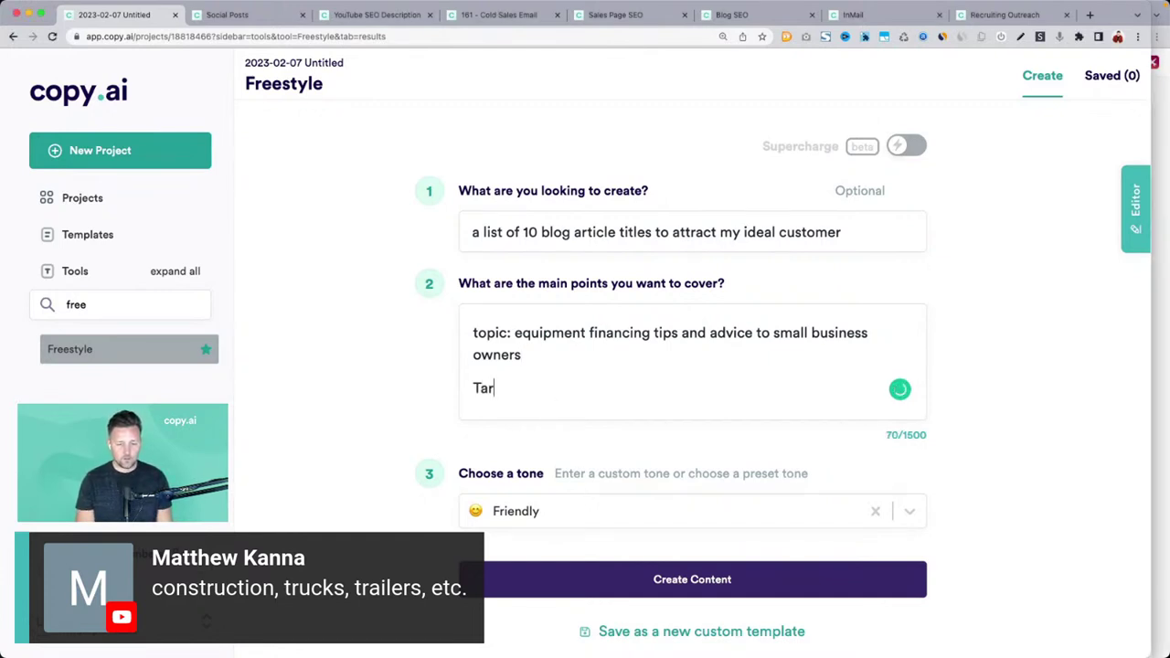
pyautogui.press('BackSpace')
pyautogui.press('BackSpace')
pyautogui.press('BackSpace')
pyautogui.press('BackSpace')
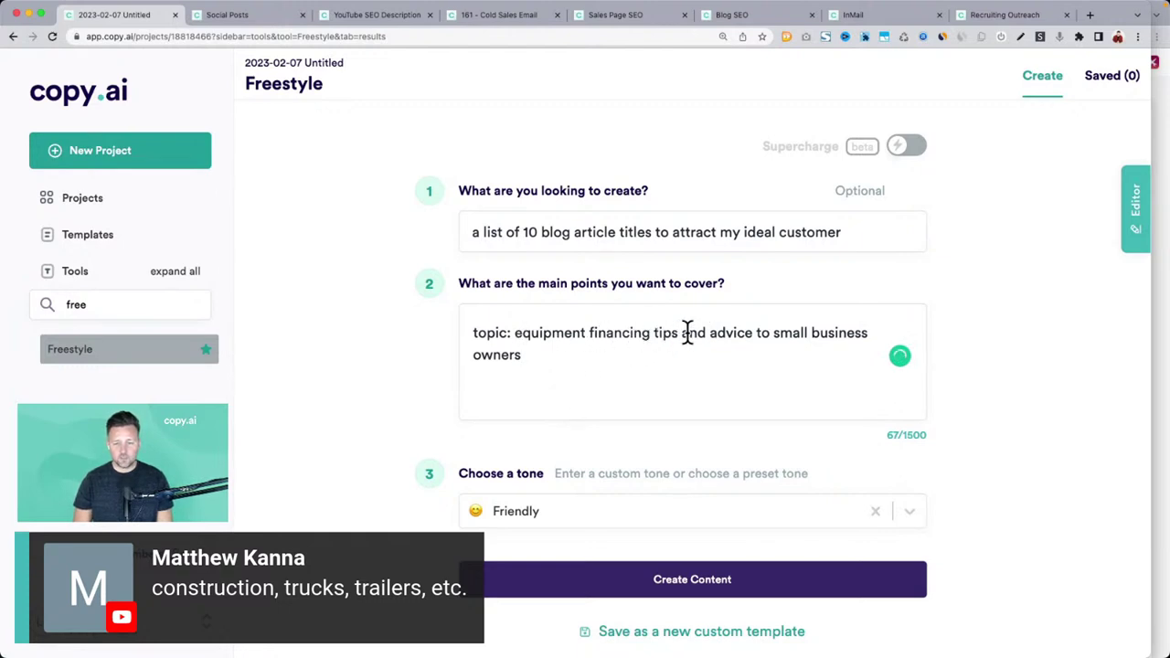
# Change the topic in the main points to "construction, trucks, trailers equipment financing tips", removing the words about advice to small business owners
pyautogui.keyDown('shift'); pyautogui.click(682, 333); pyautogui.keyUp('shift')
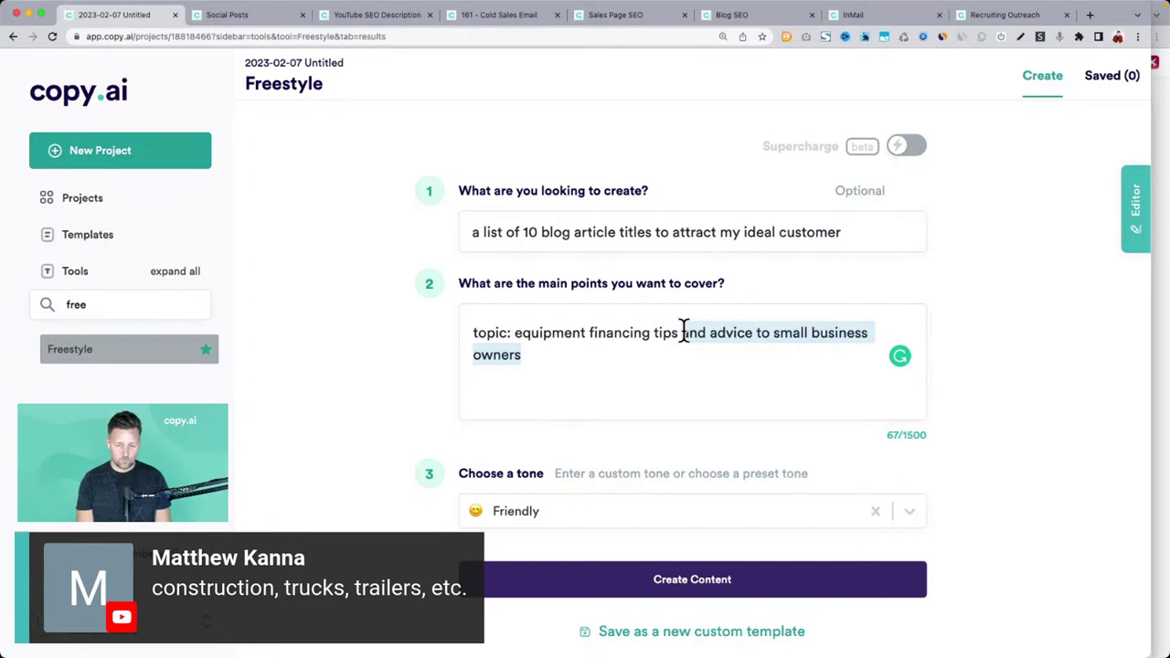
pyautogui.press('BackSpace')
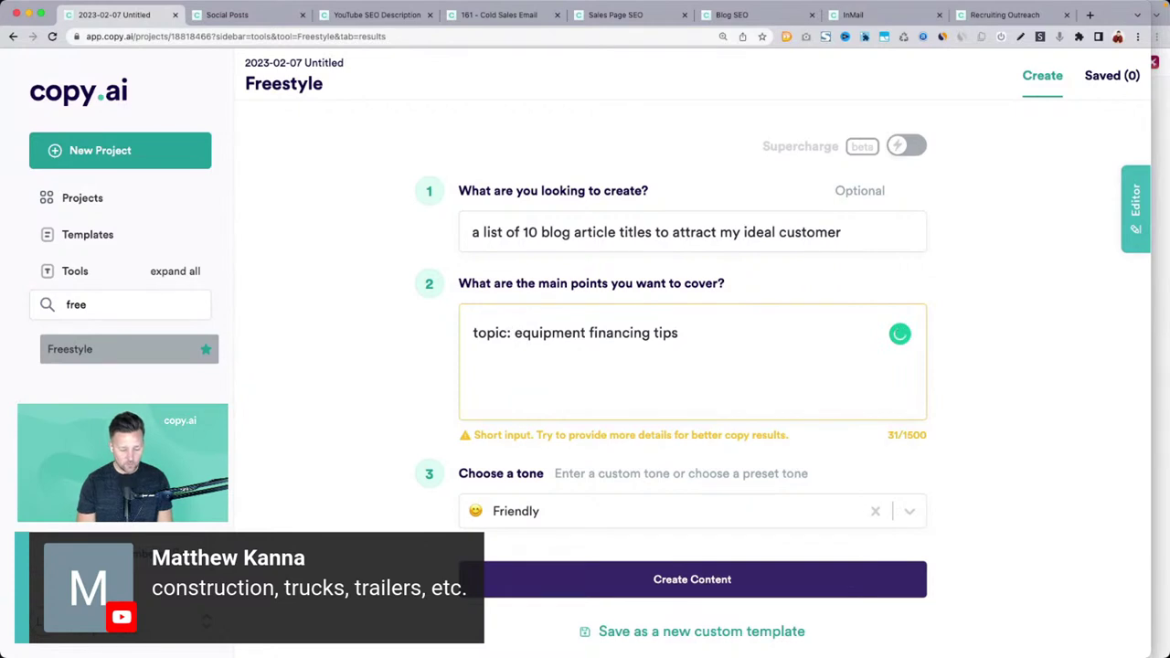
pyautogui.click(515, 333)
pyautogui.write('constructino')
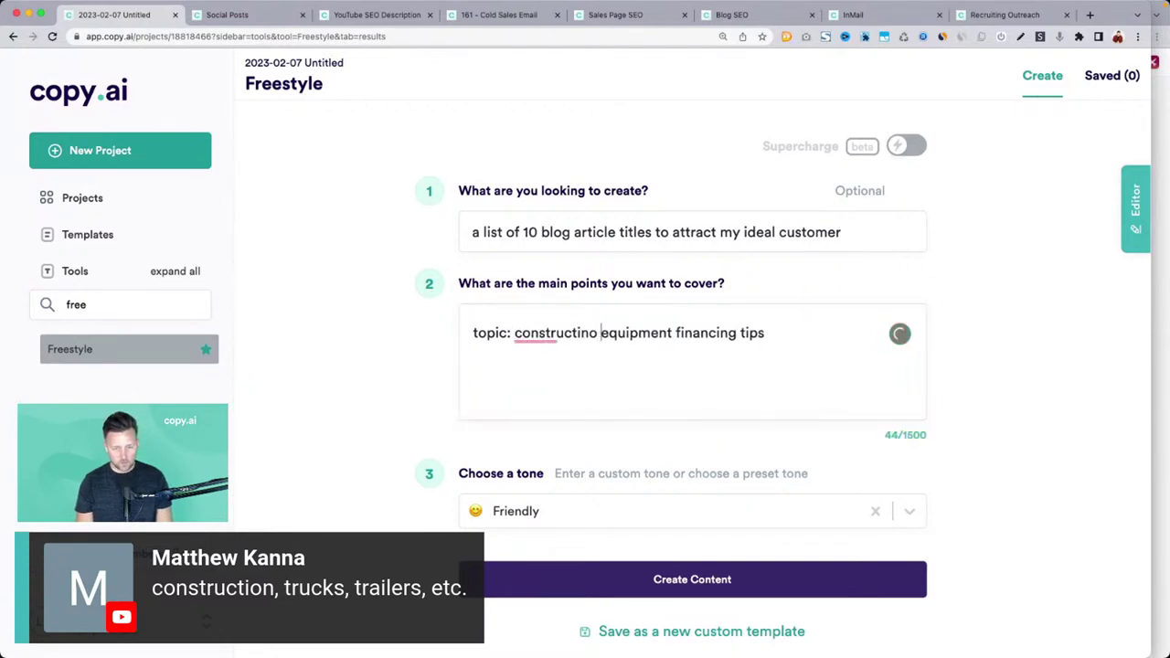
pyautogui.press('BackSpace')
pyautogui.press('BackSpace')
pyautogui.press('BackSpace')
pyautogui.write('on, t')
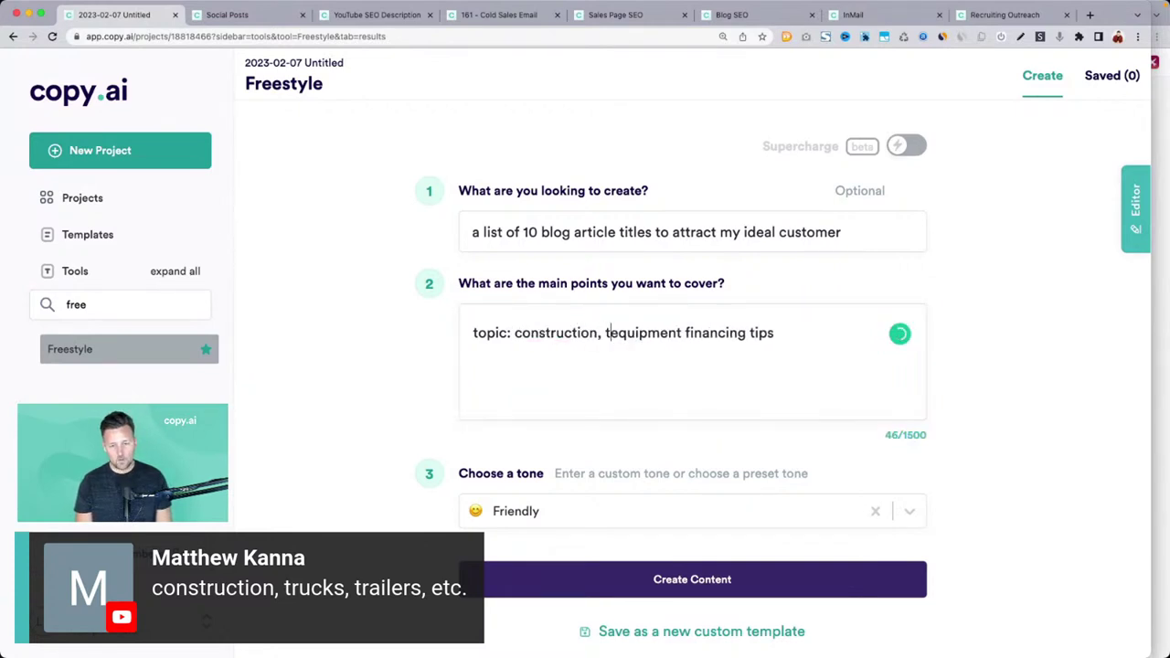
pyautogui.write('rucks')
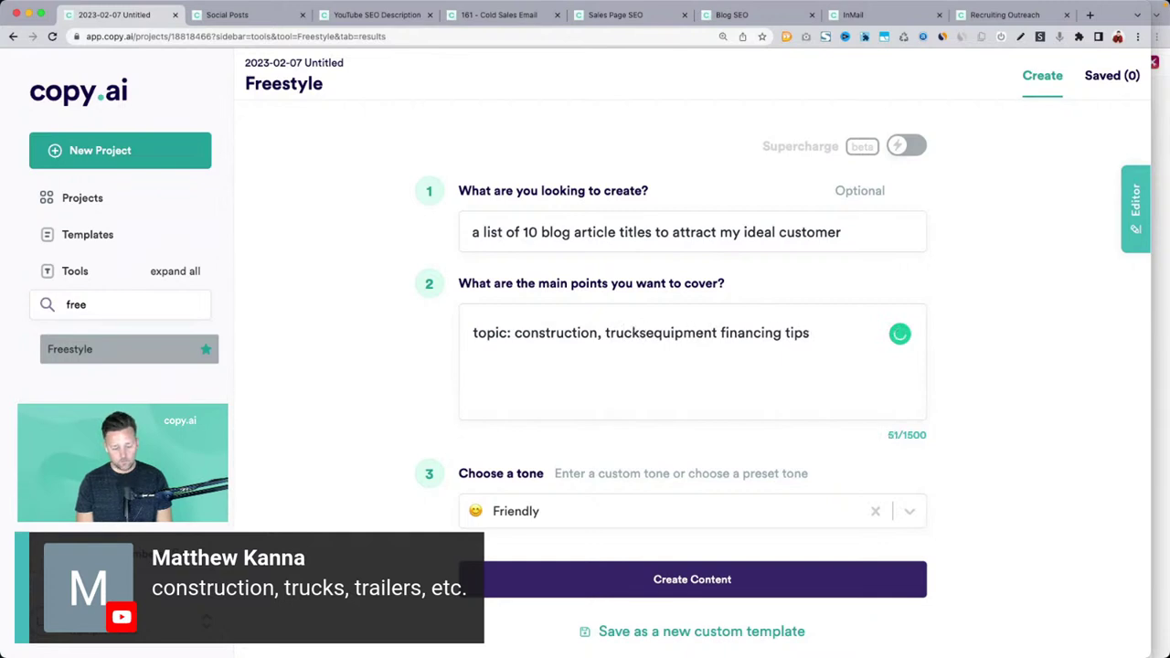
pyautogui.write(', trailers')
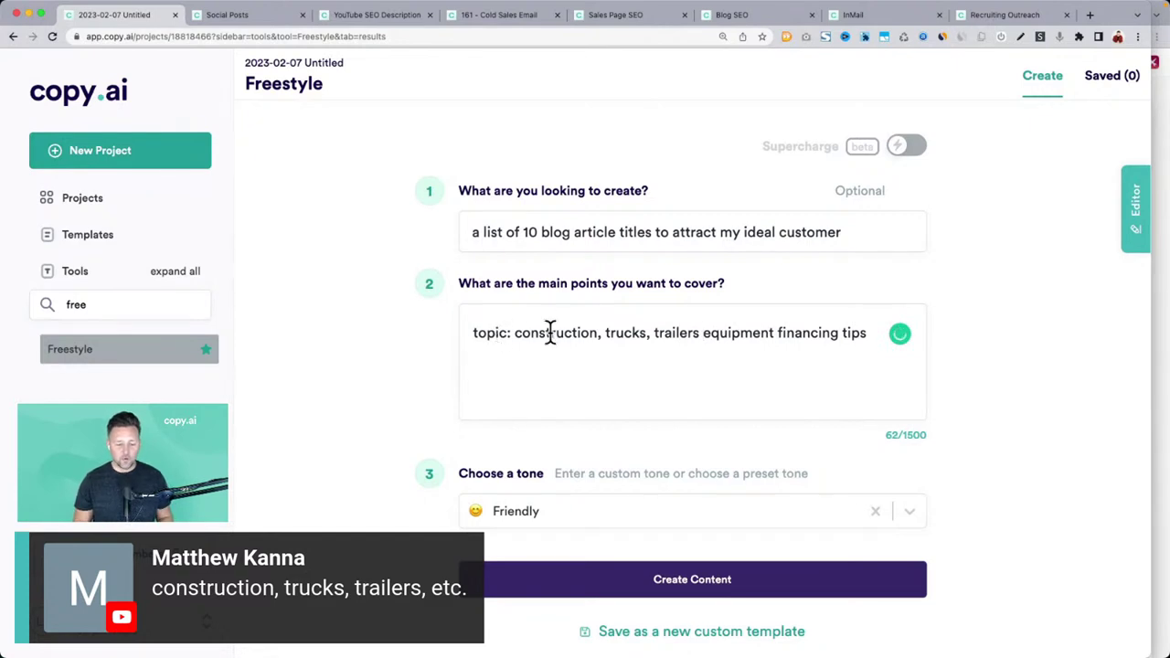
# Generate the blog article titles with the Friendly tone and review the results, highlighting the title about getting the best trailer deal
pyautogui.scroll(-1, 410, 410)
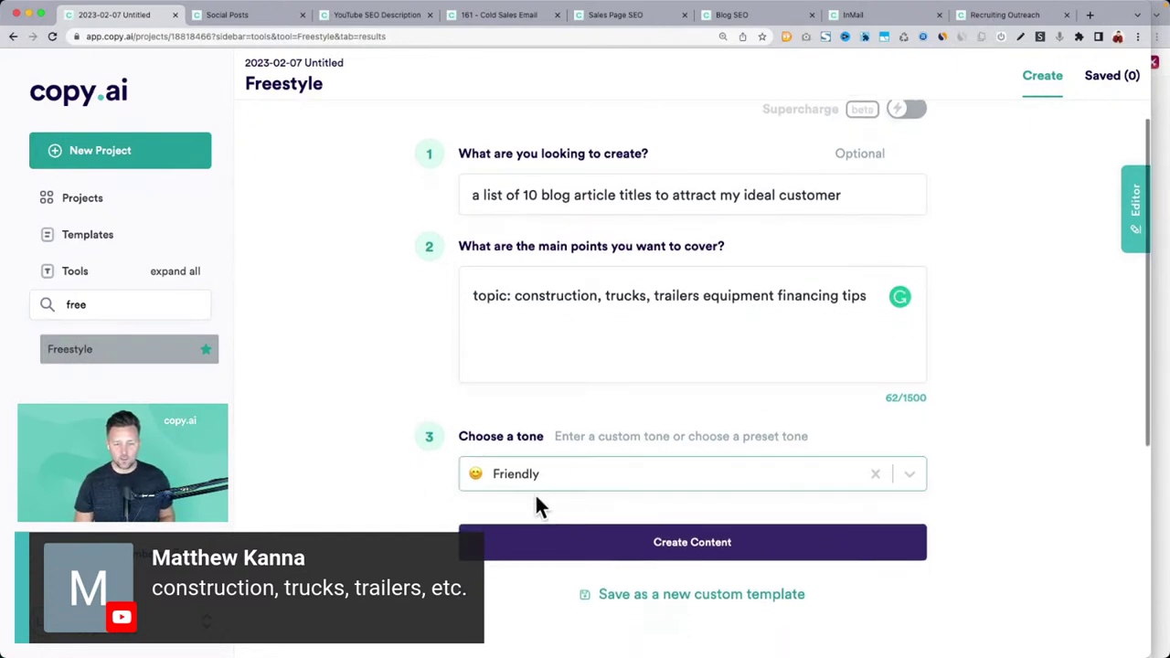
pyautogui.click(564, 540)
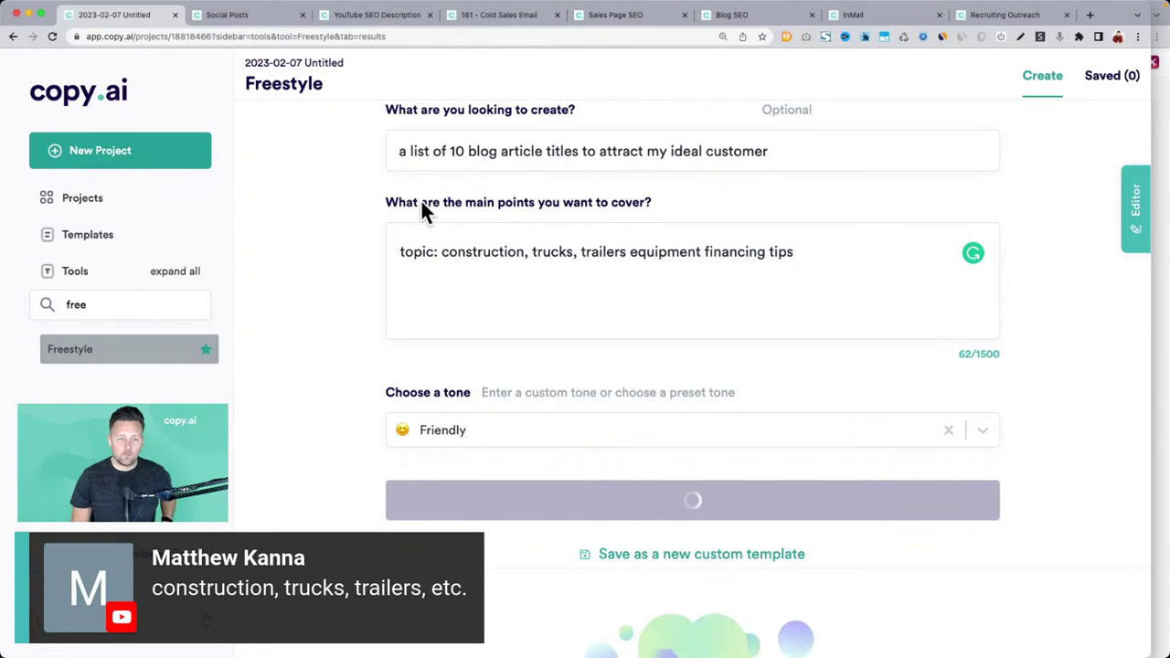
pyautogui.moveTo(646, 152); pyautogui.dragTo(791, 151)
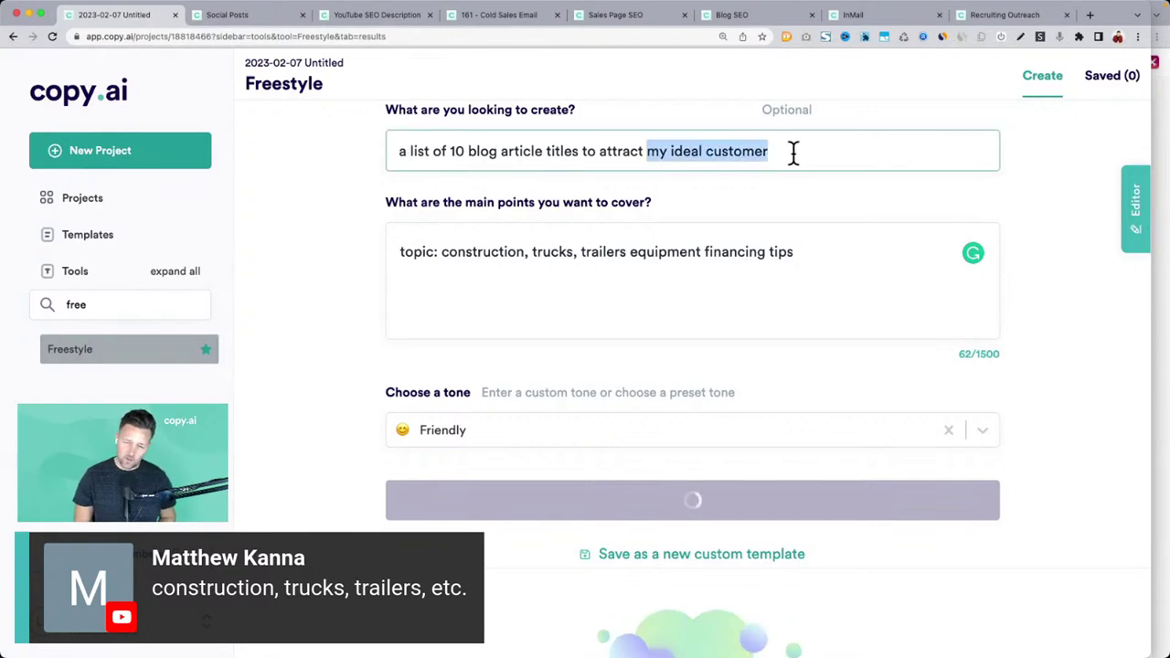
pyautogui.scroll(-5, 333, 366)
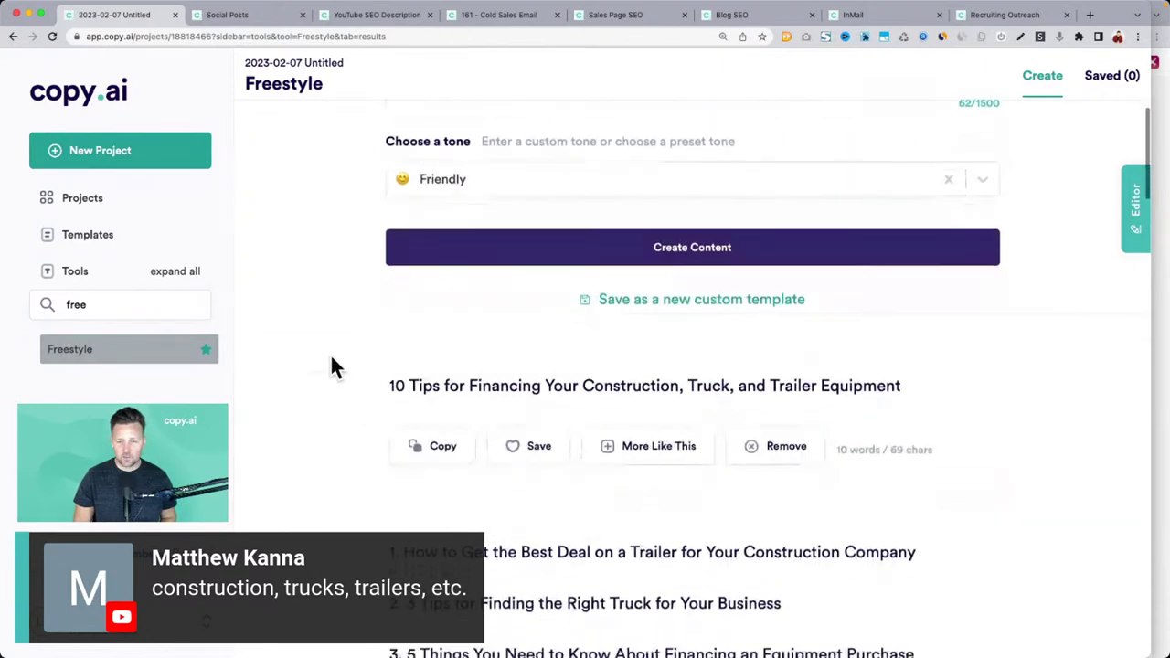
pyautogui.scroll(-2, 332, 364)
pyautogui.moveTo(462, 207); pyautogui.dragTo(935, 214)
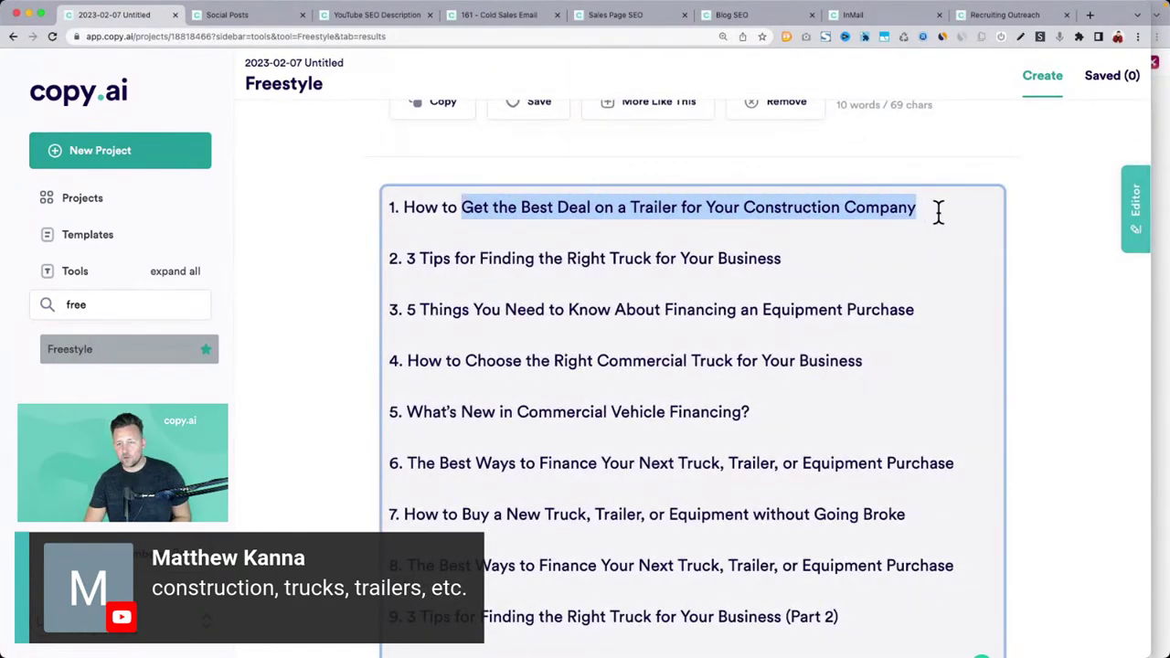
# Review the first numbered list of blog titles, highlighting the construction company wording and the titles on equipment purchase, commercial trucks and vehicle financing
pyautogui.click(745, 233)
pyautogui.moveTo(742, 207); pyautogui.dragTo(948, 212)
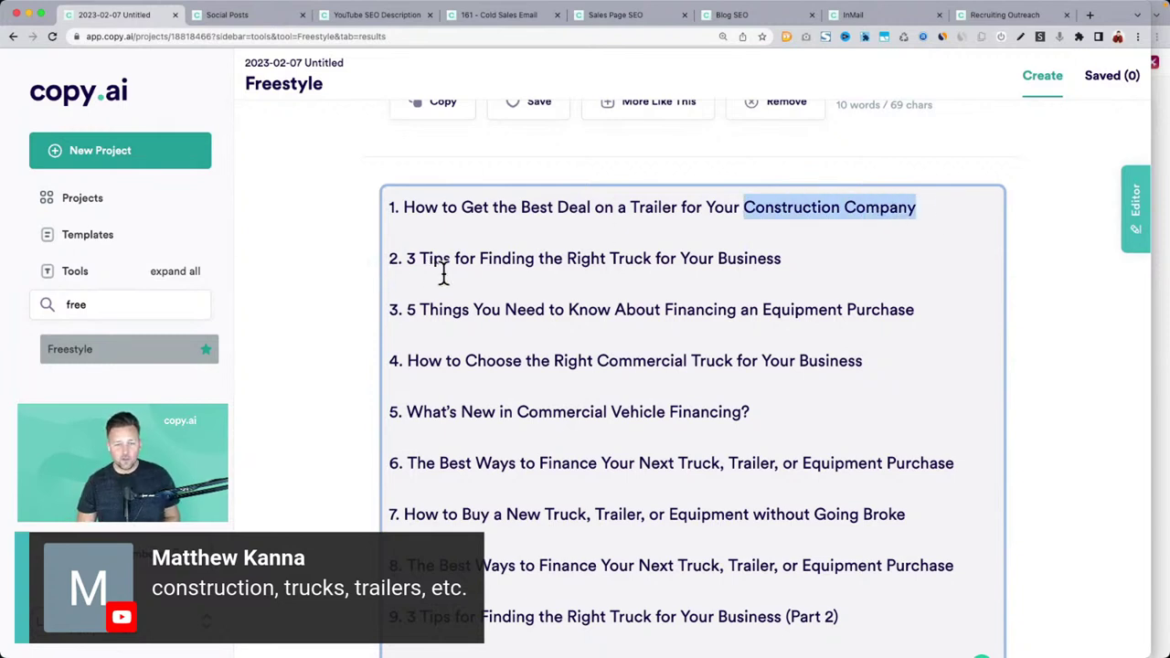
pyautogui.moveTo(418, 309); pyautogui.dragTo(725, 324)
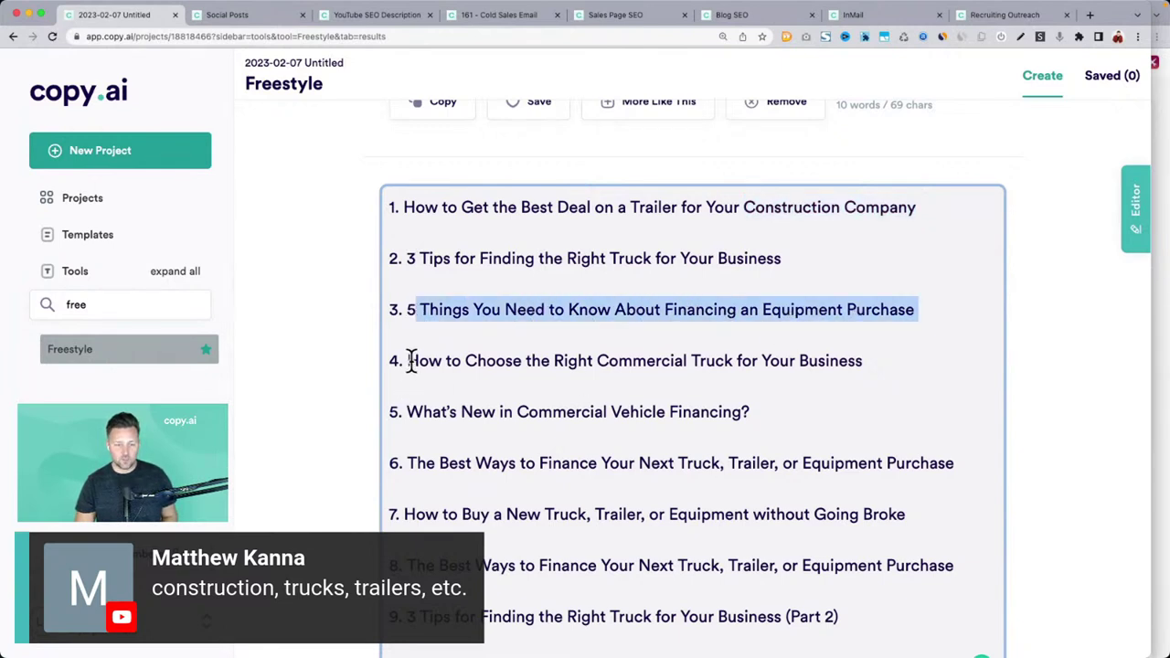
pyautogui.moveTo(410, 361); pyautogui.dragTo(896, 371)
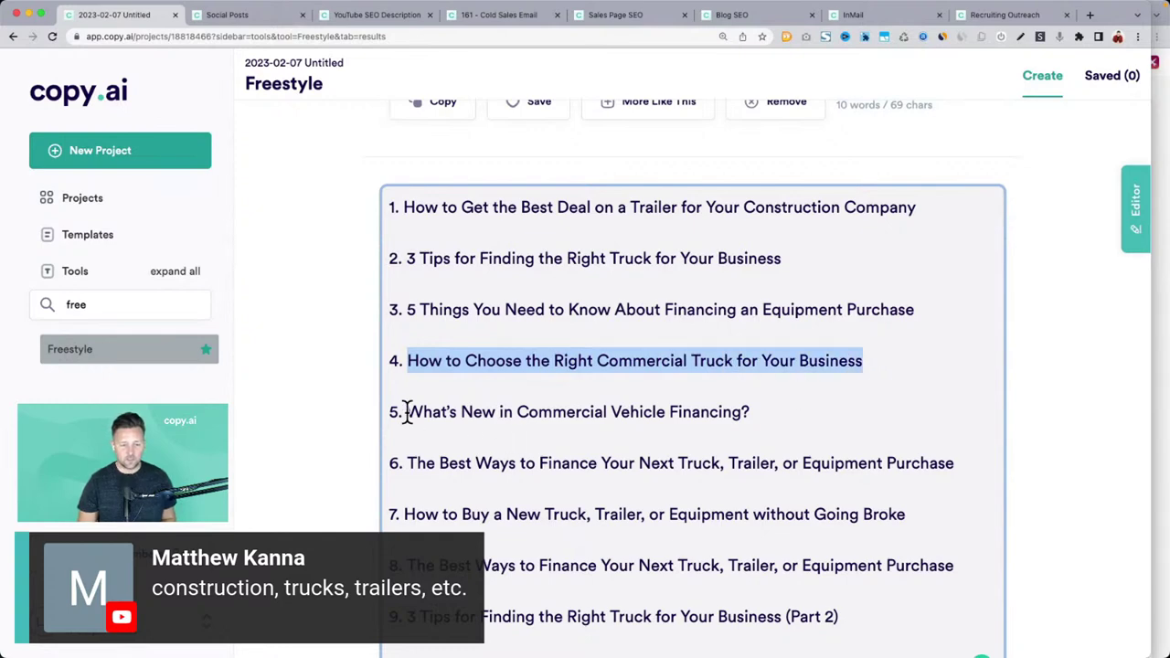
pyautogui.moveTo(408, 411); pyautogui.dragTo(700, 413)
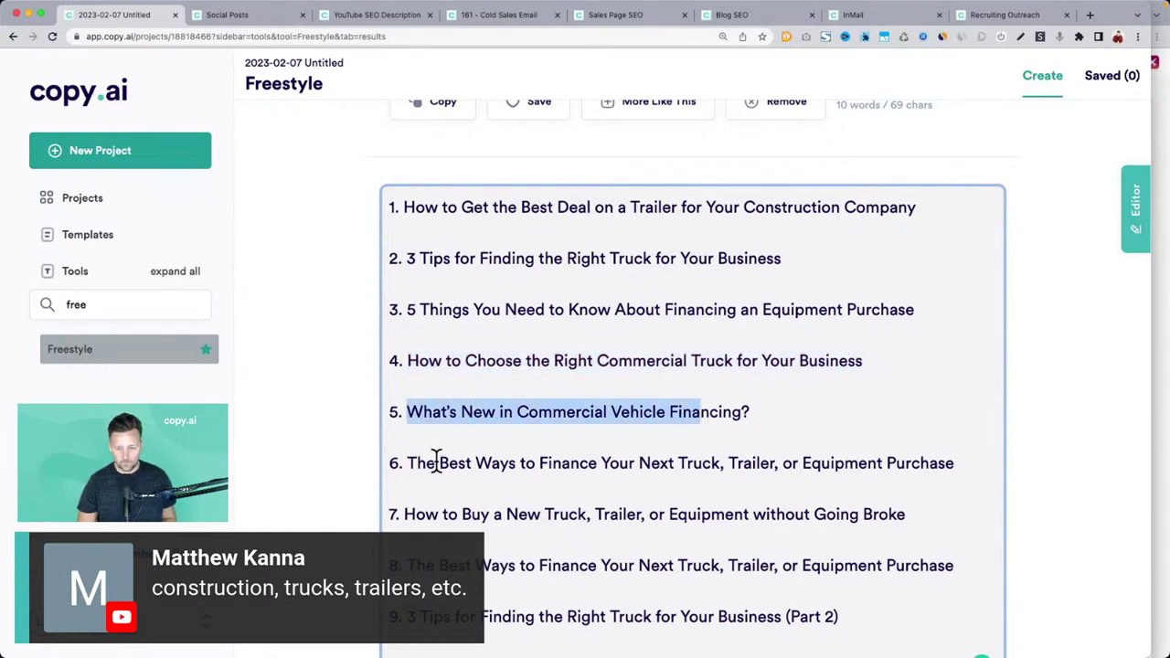
pyautogui.scroll(-2, 437, 462)
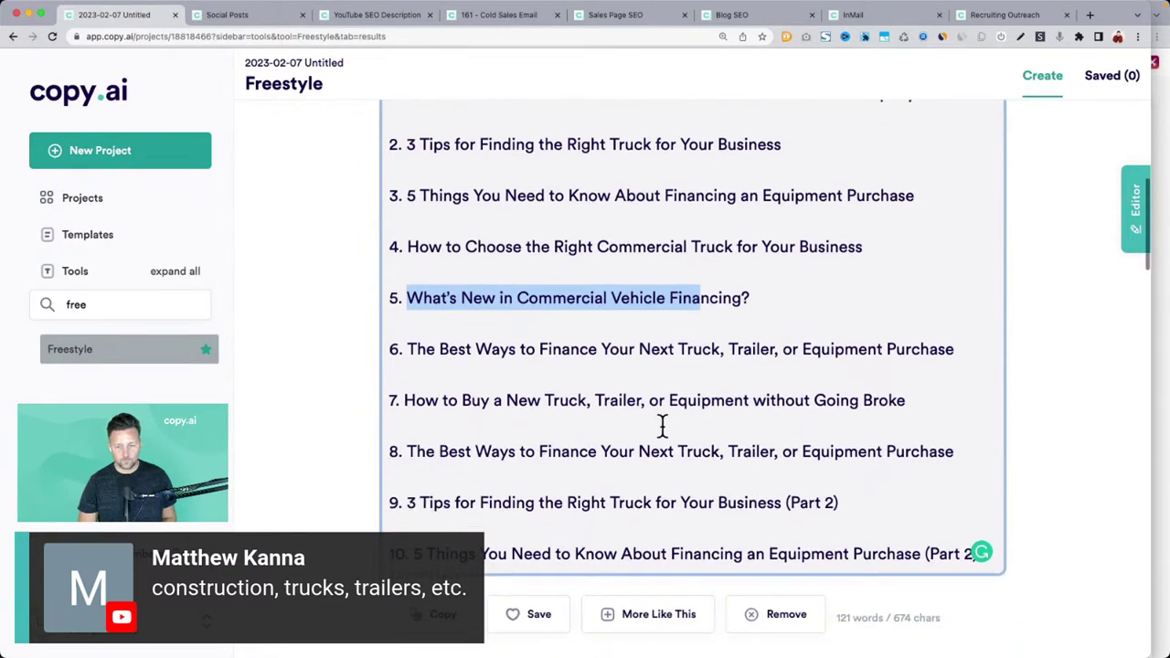
pyautogui.scroll(2, 567, 425)
# Copy the title "5 Things You Need to Know About Financing an Equipment Purchase" and save the numbered list of titles
pyautogui.tripleClick(473, 285)
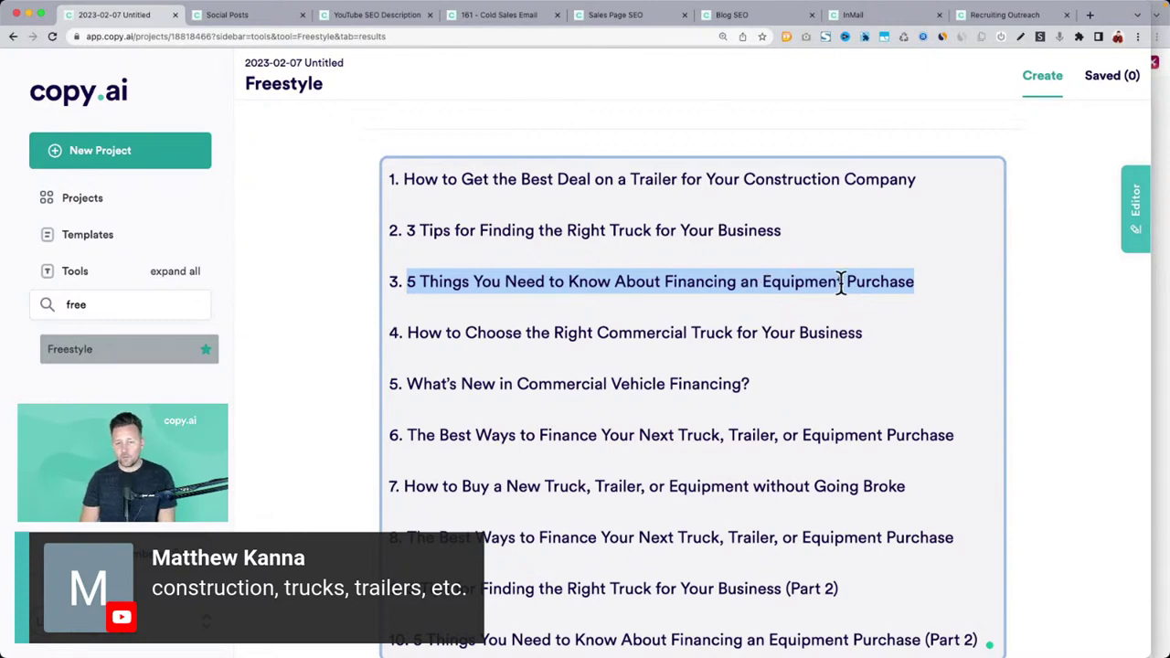
pyautogui.scroll(-3, 841, 283)
pyautogui.click(540, 576)
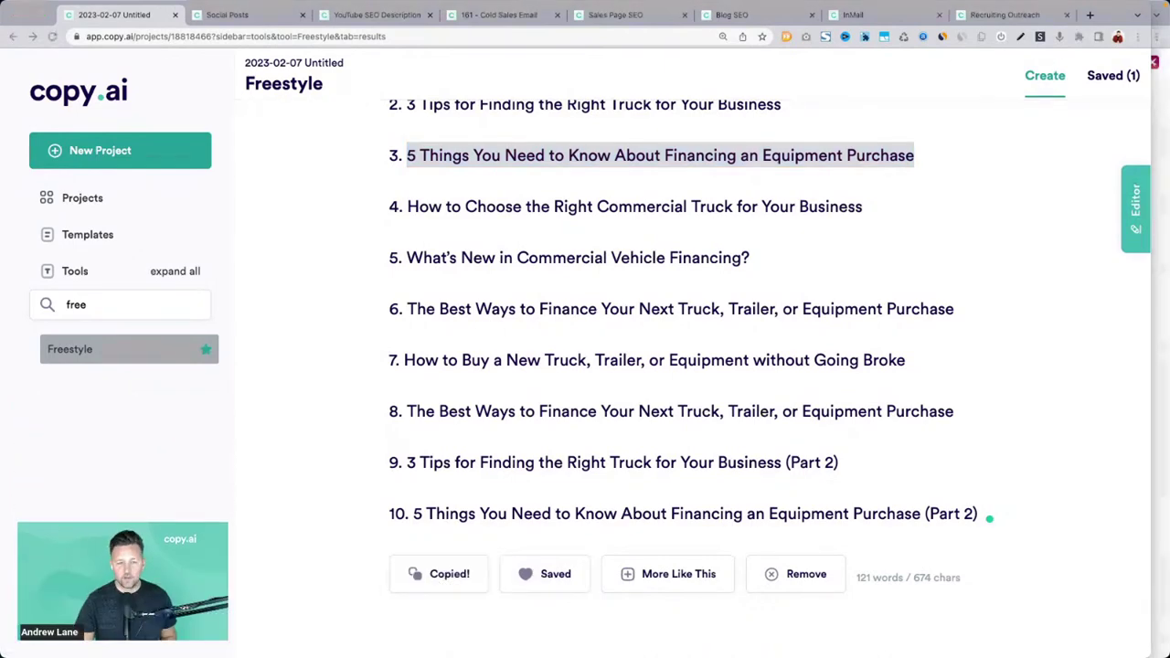
# Compare the topic line in the main points with the saved numbered list of blog titles
pyautogui.scroll(2, 643, 275)
pyautogui.scroll(10, 642, 278)
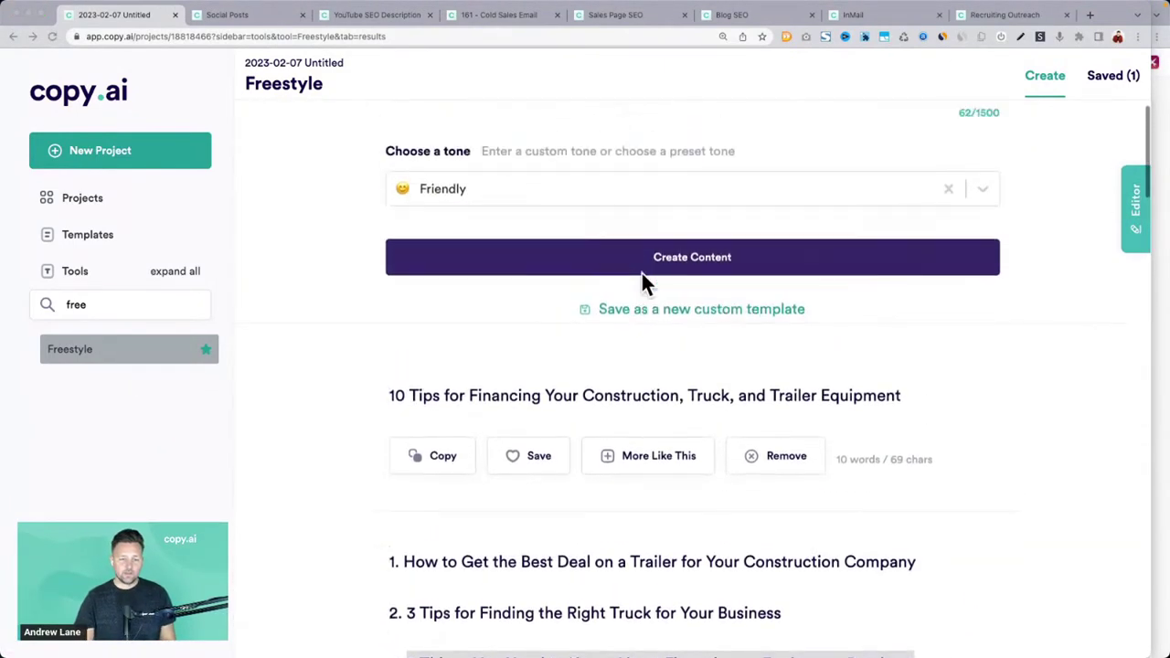
pyautogui.scroll(6, 640, 271)
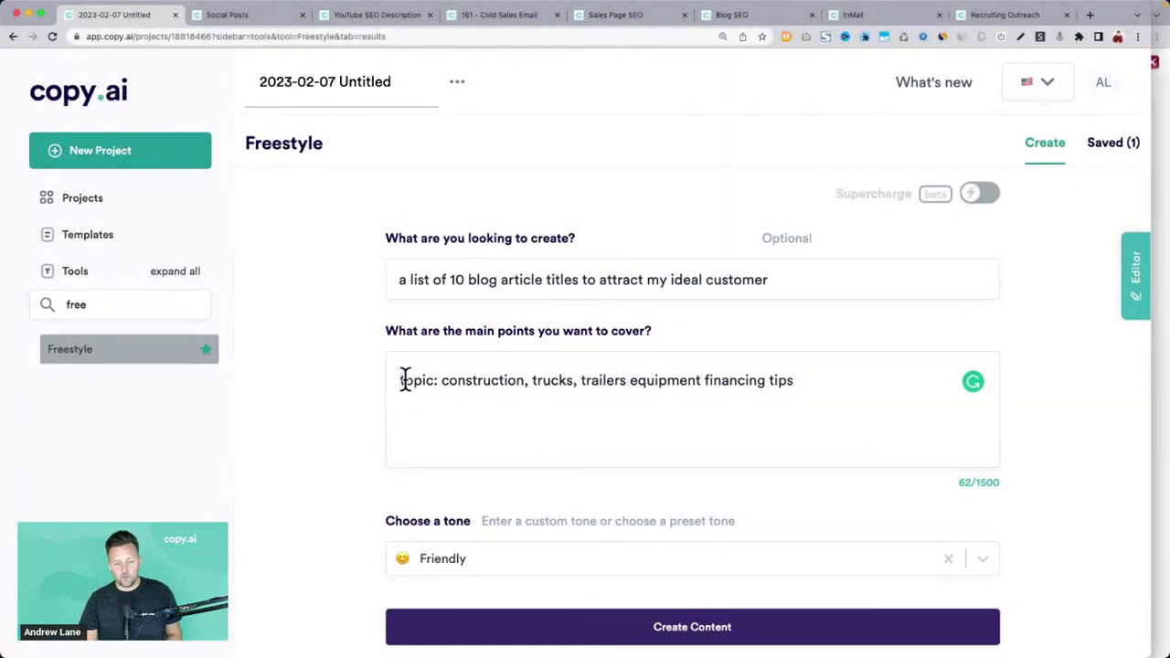
pyautogui.moveTo(402, 378); pyautogui.dragTo(769, 404)
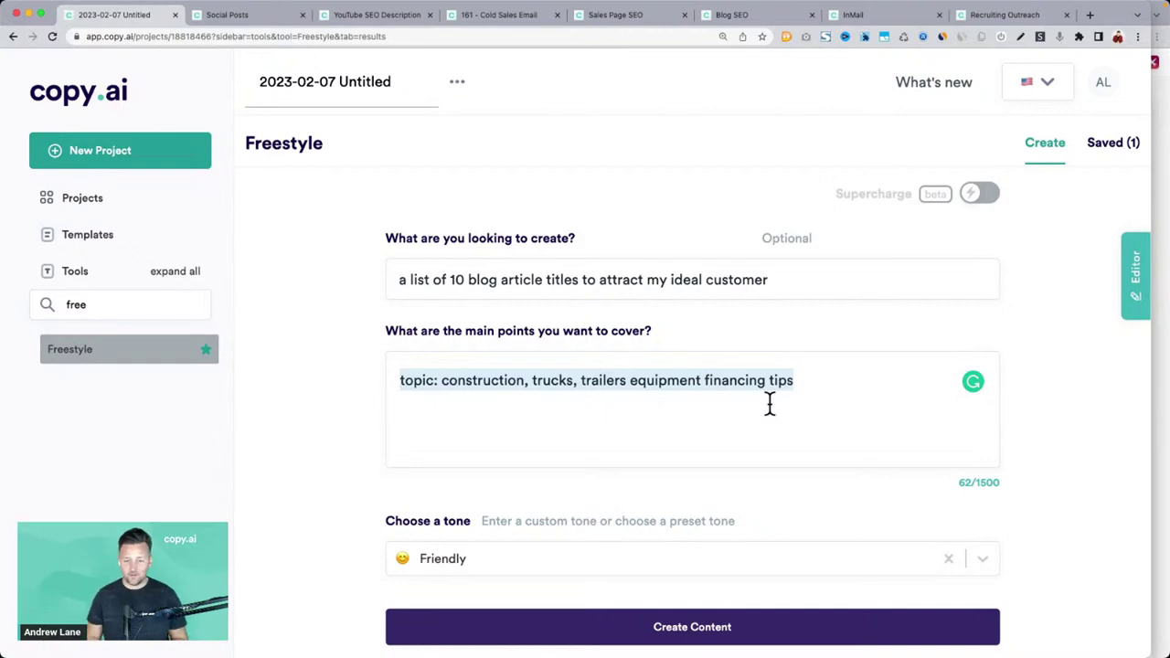
pyautogui.scroll(-6, 769, 405)
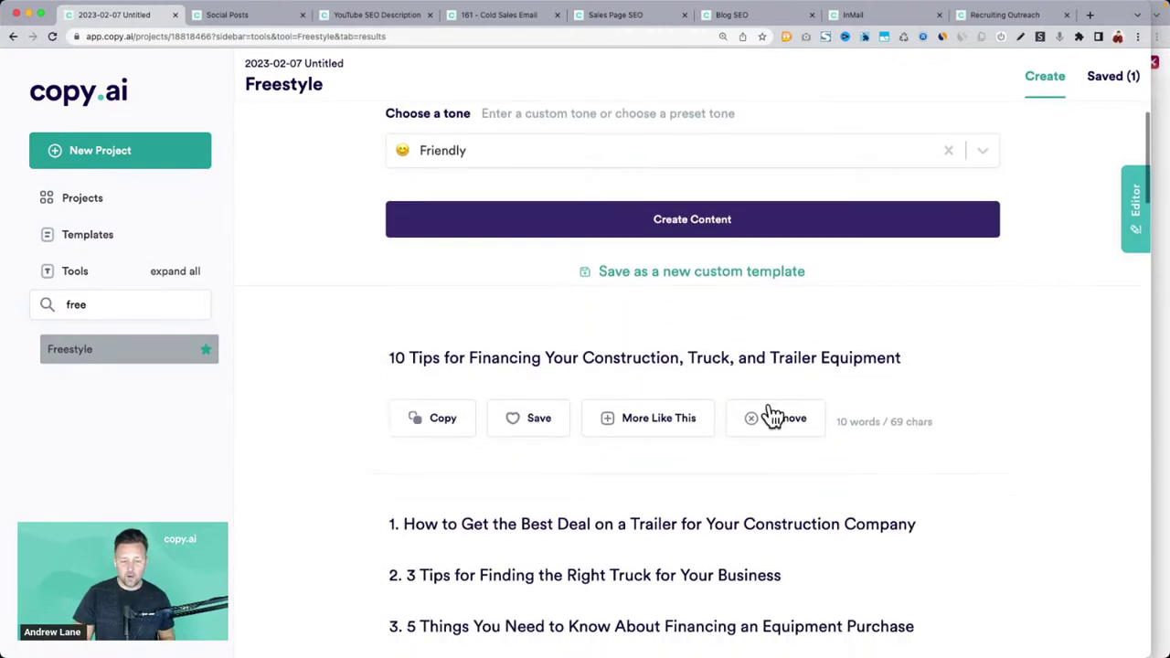
pyautogui.scroll(-5, 769, 401)
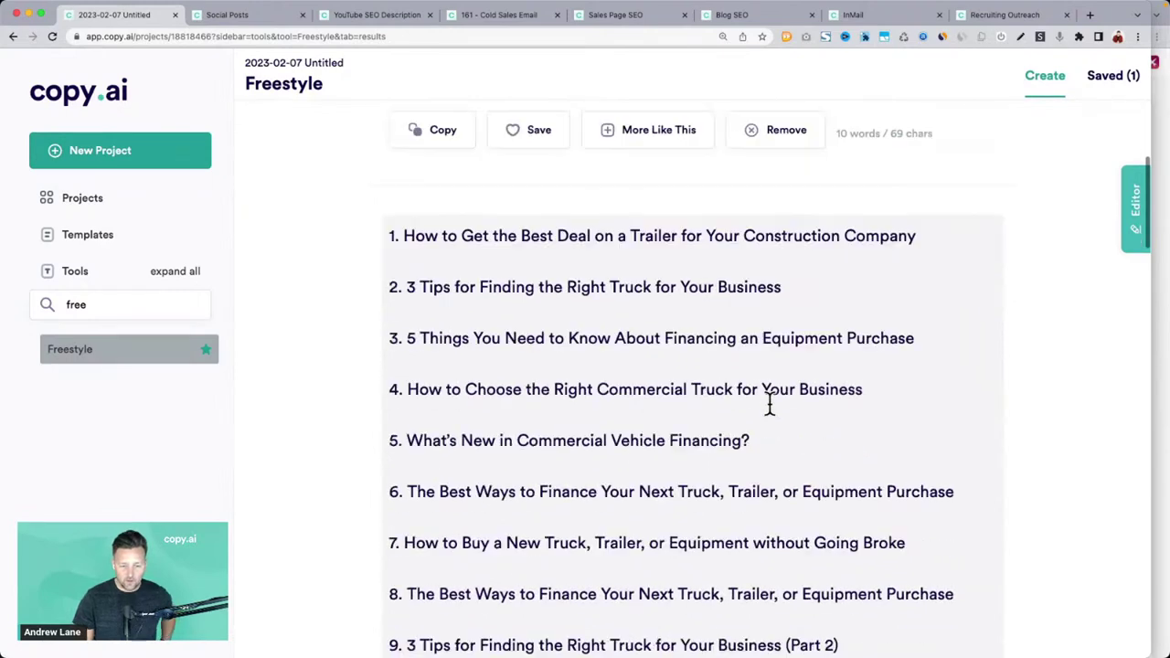
pyautogui.scroll(-2, 418, 430)
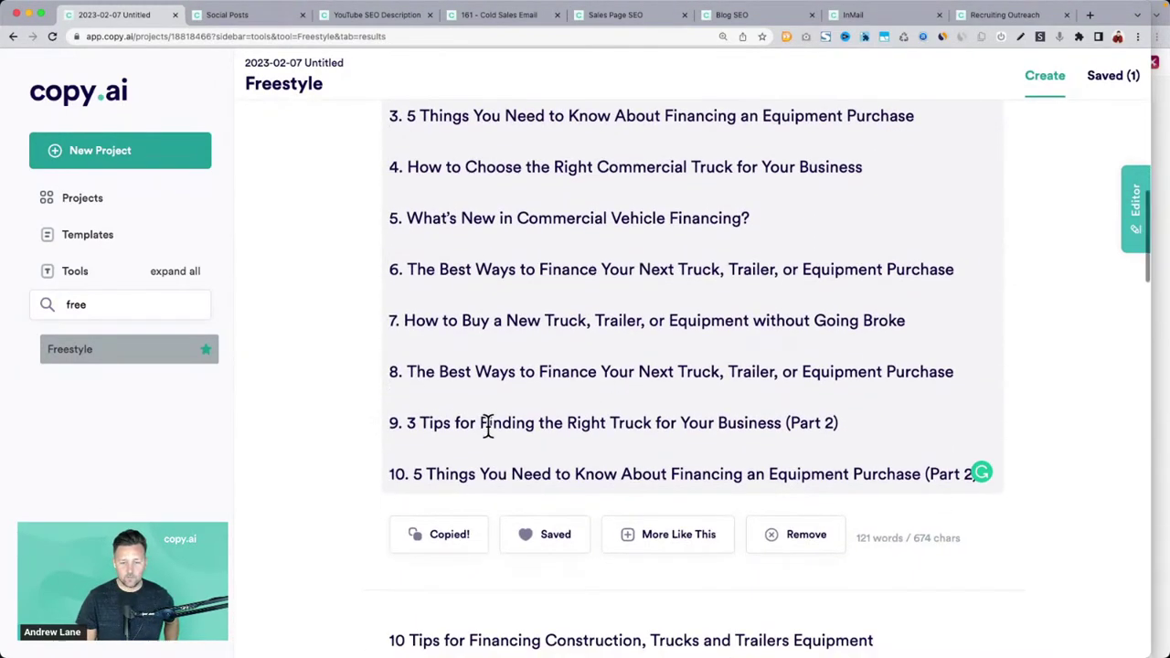
pyautogui.scroll(-2, 486, 426)
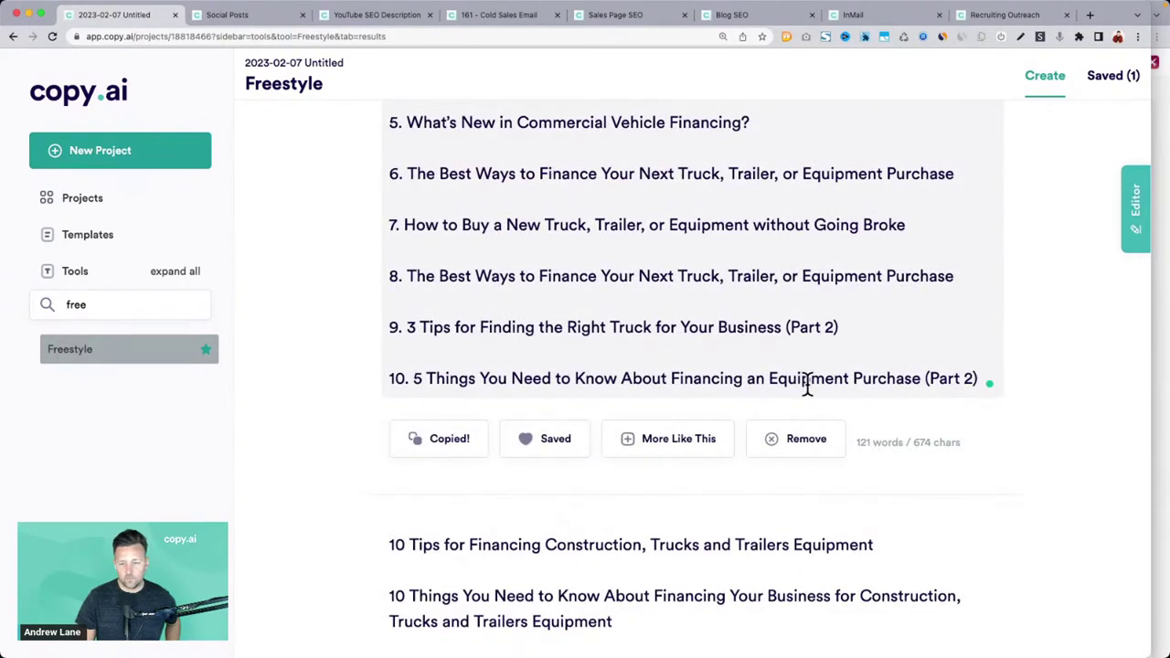
# Examine the remaining generated title lists, highlighting titles about financing basics, getting the best rate and getting the best trucking equipment deal
pyautogui.scroll(-7, 807, 388)
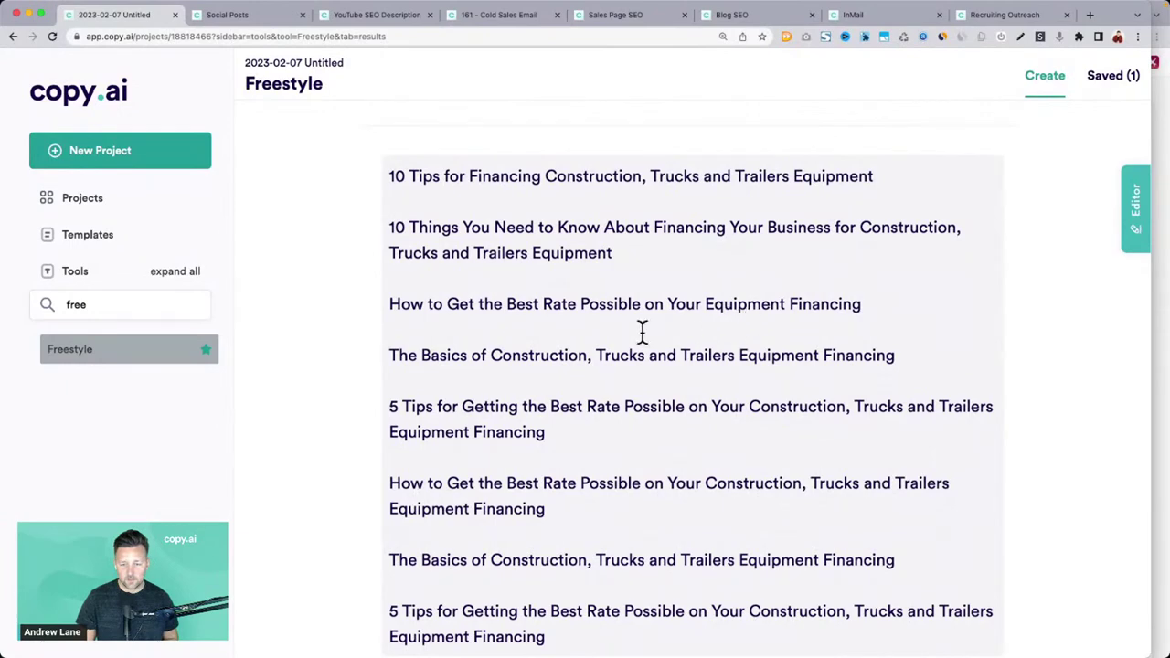
pyautogui.moveTo(390, 354); pyautogui.dragTo(522, 355)
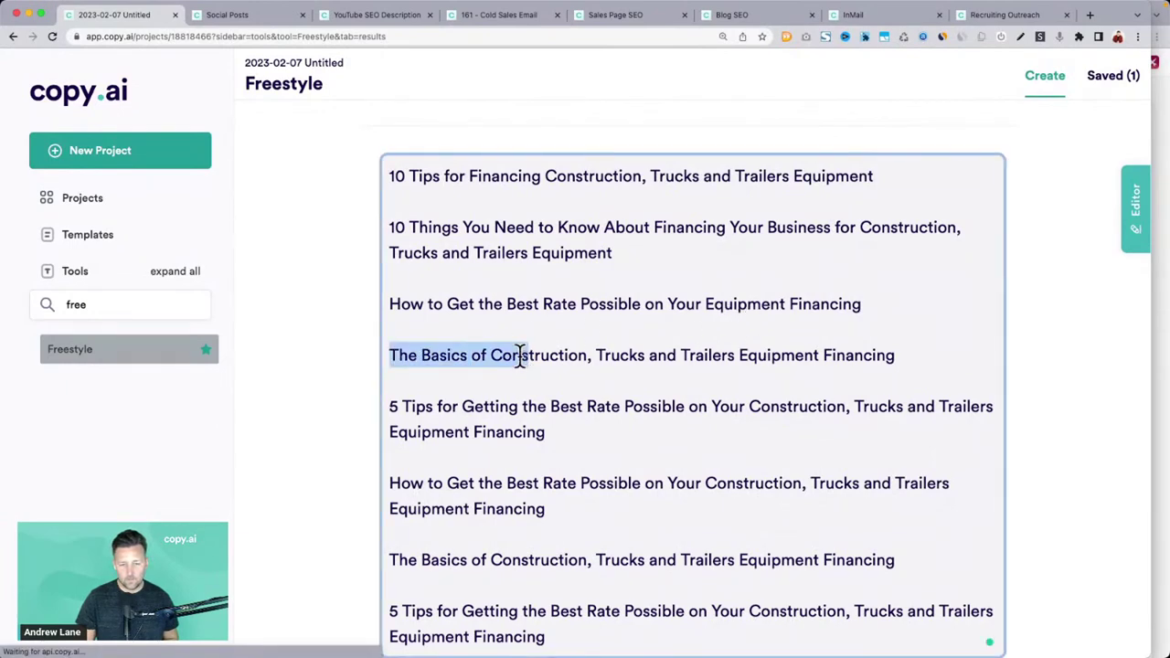
pyautogui.moveTo(390, 406); pyautogui.dragTo(684, 406)
pyautogui.scroll(-3, 690, 404)
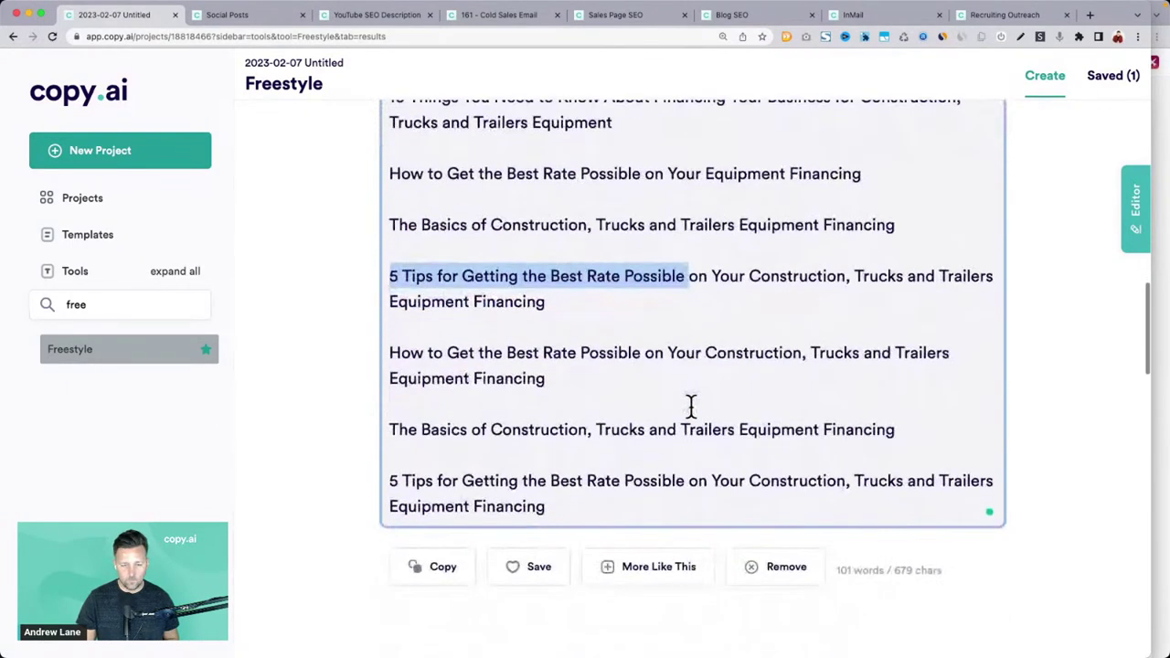
pyautogui.tripleClick(554, 328)
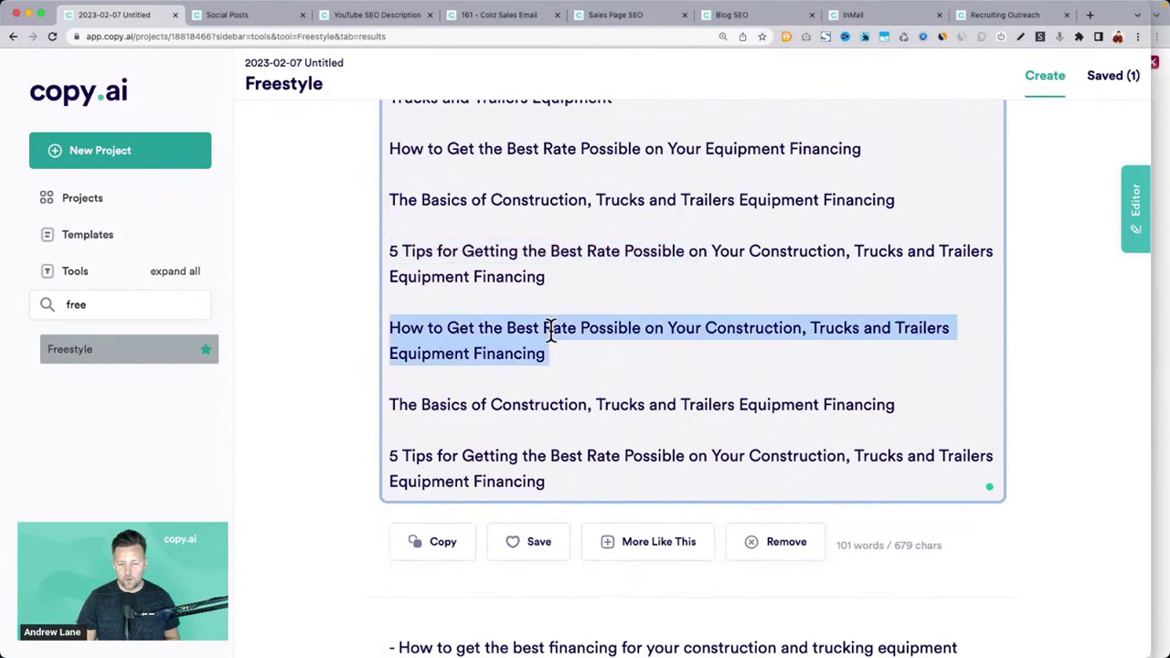
pyautogui.scroll(-2, 551, 327)
pyautogui.scroll(-5, 550, 328)
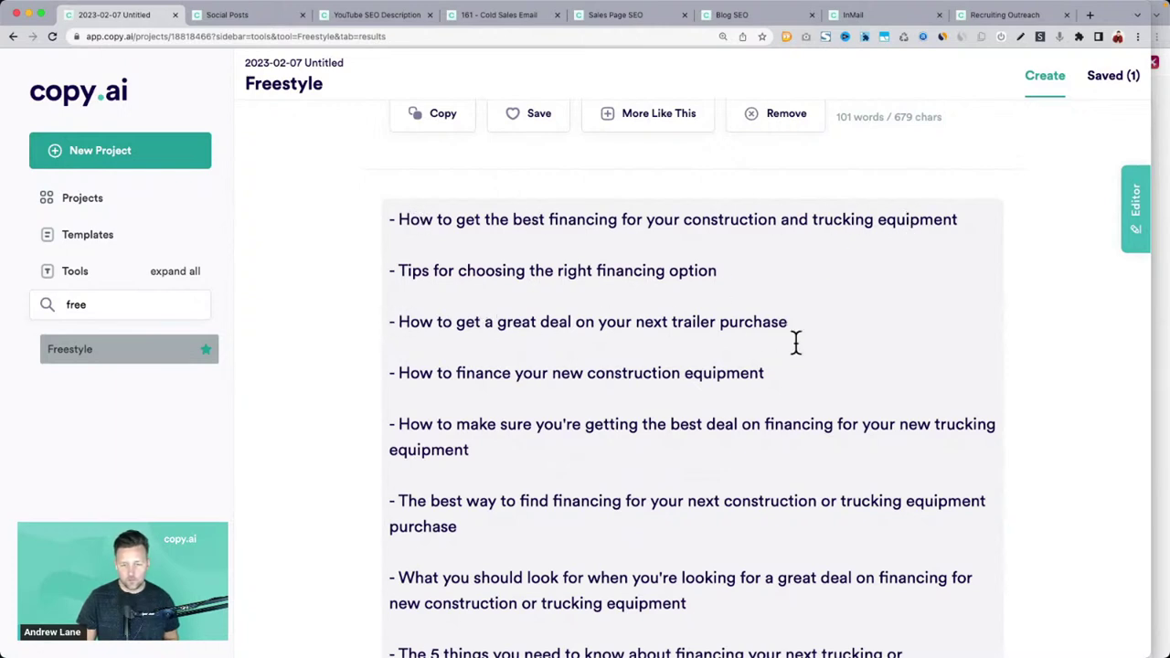
pyautogui.moveTo(817, 326); pyautogui.dragTo(533, 363)
pyautogui.scroll(-1, 399, 322)
pyautogui.scroll(-2, 399, 322)
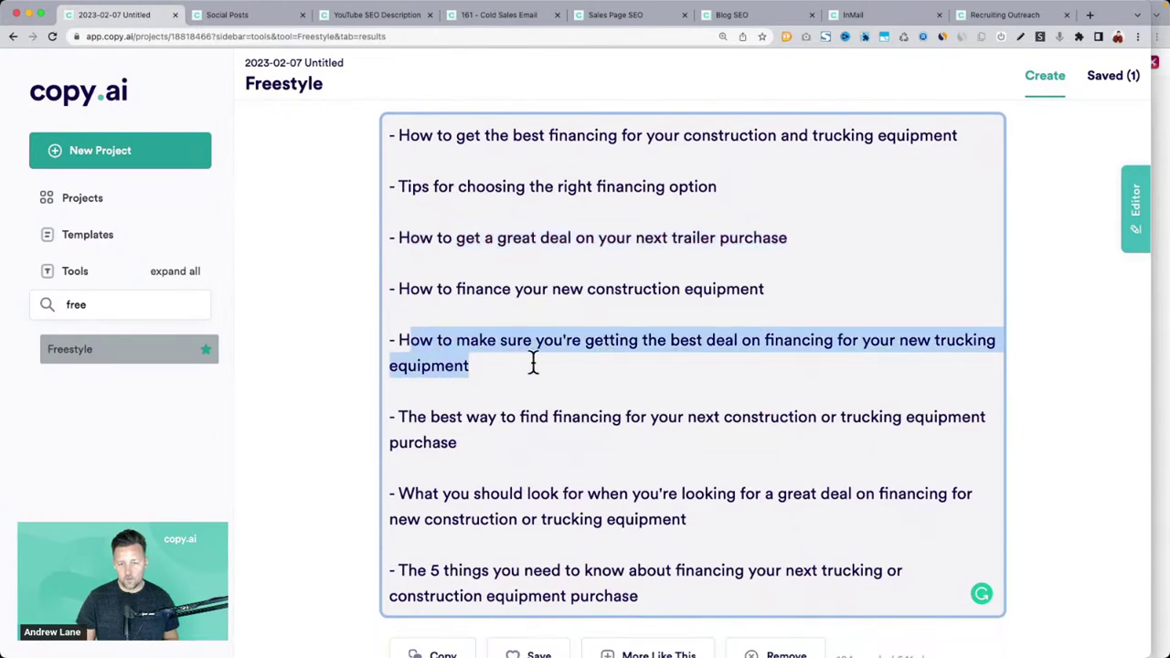
pyautogui.scroll(10, 533, 360)
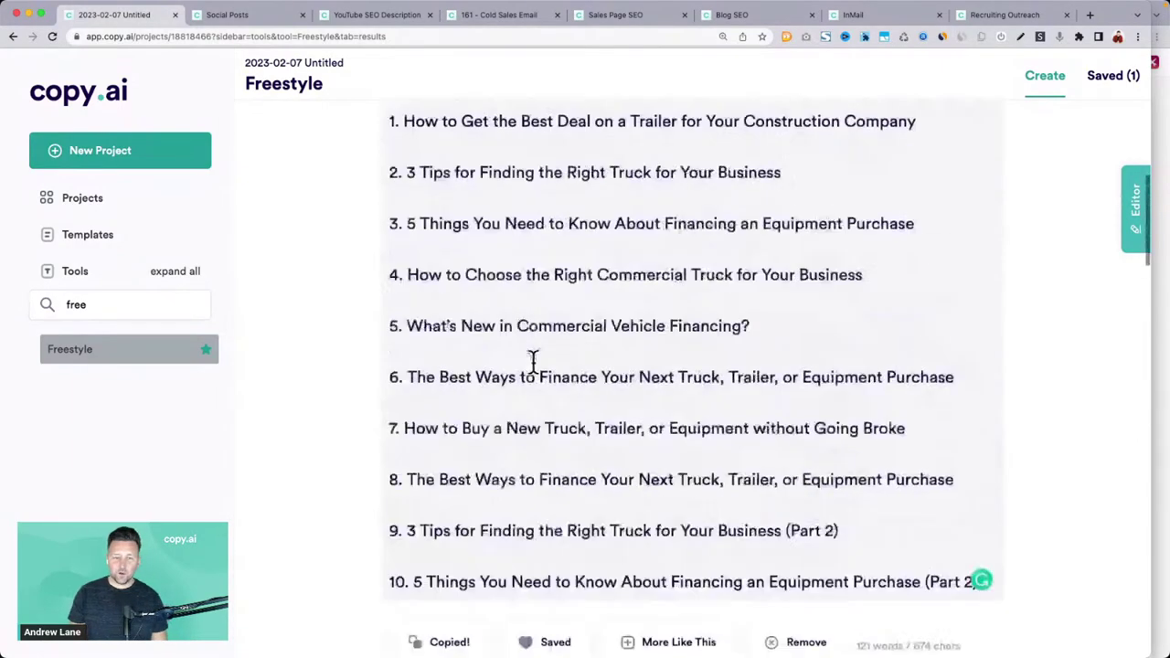
# In the Social Posts project, add "Focus: 5 Things You Need to Know About Financing an Equipment Purchase" below the topic line
pyautogui.click(222, 19)
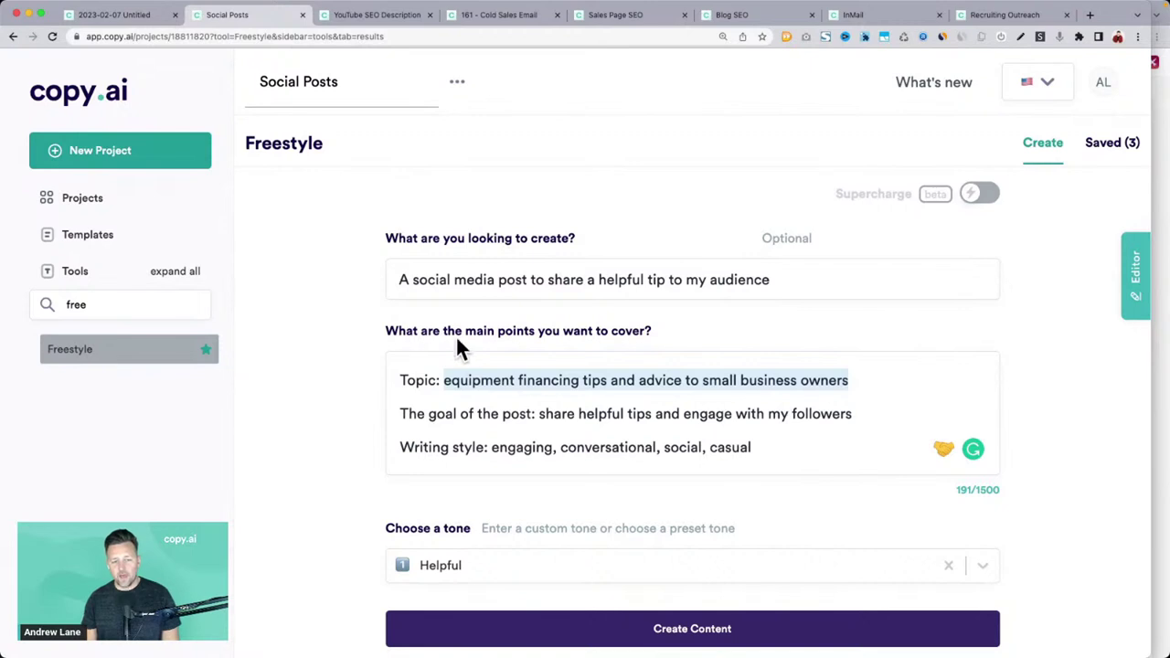
pyautogui.write('5 Things You Need to Know About Financing an Equipment Purchase')
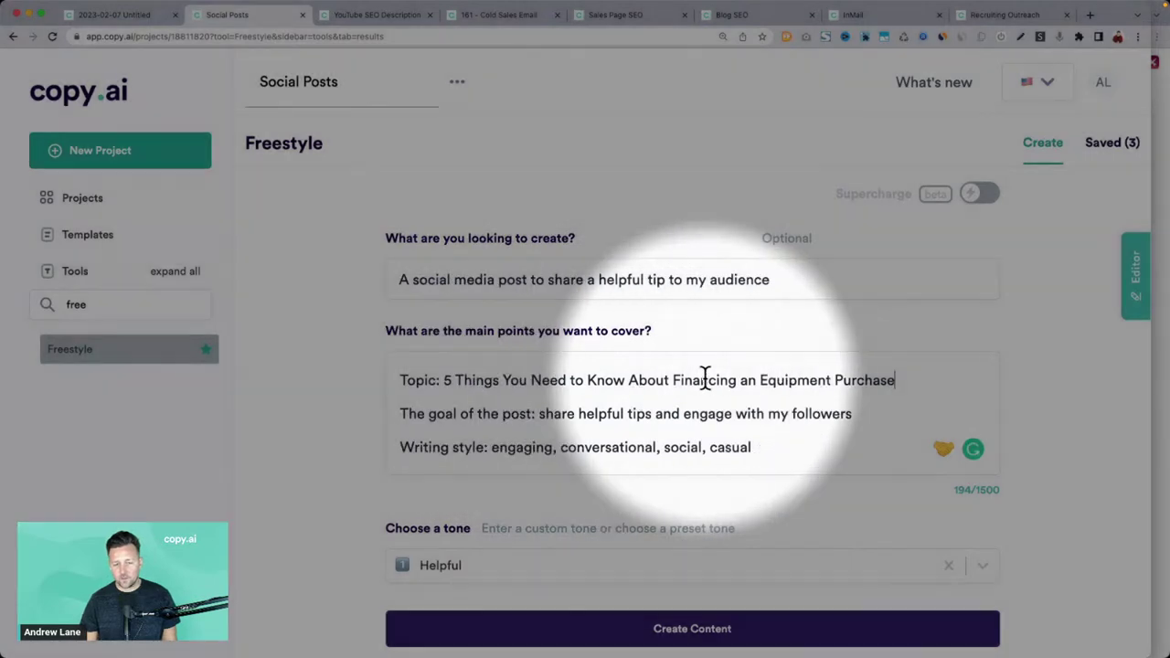
pyautogui.press('super+z')
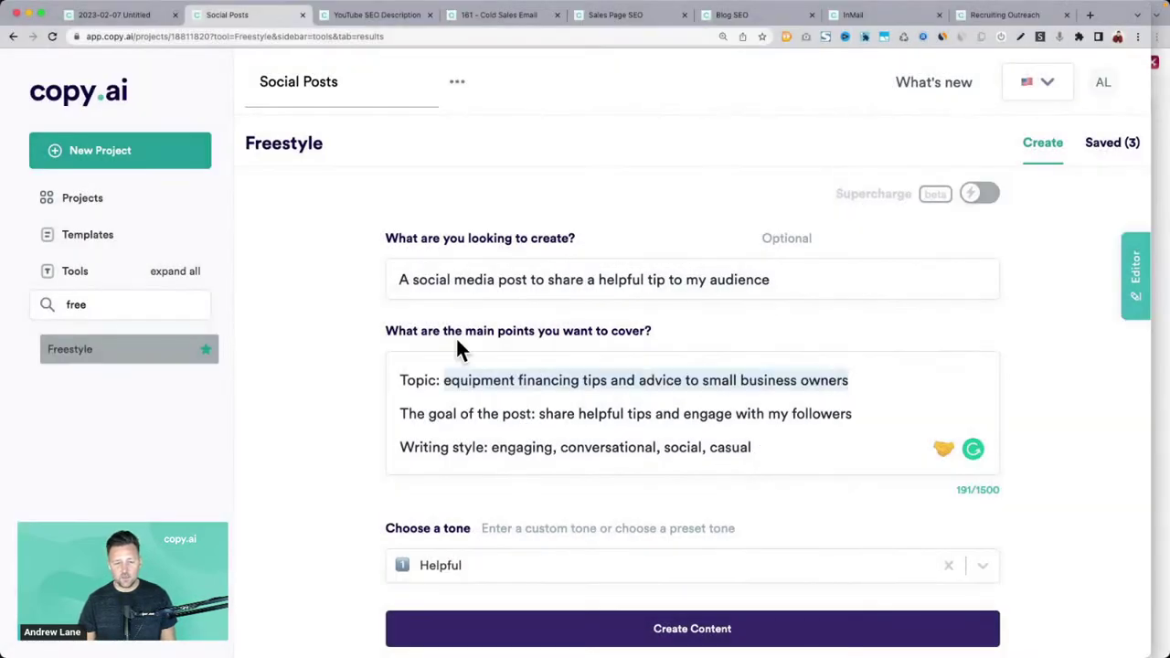
pyautogui.click(430, 380)
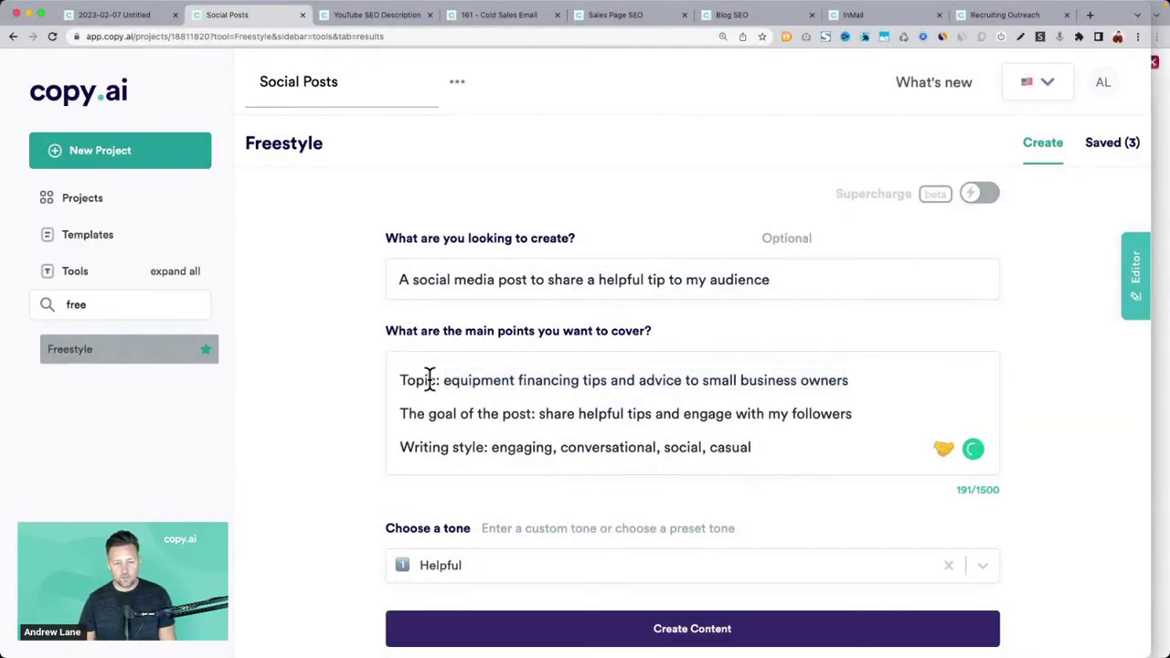
pyautogui.click(873, 384)
pyautogui.press('Return')
pyautogui.write('Focus')
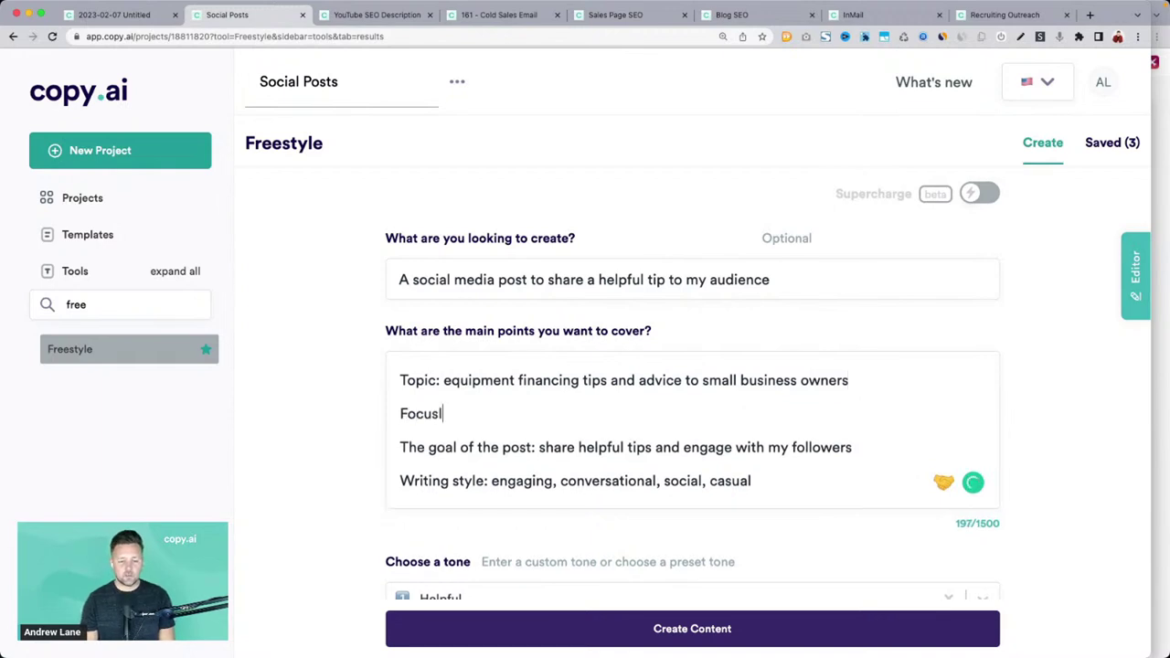
pyautogui.write(':')
pyautogui.write('5 Things You Need to Know About Financing an Equipment Purchase')
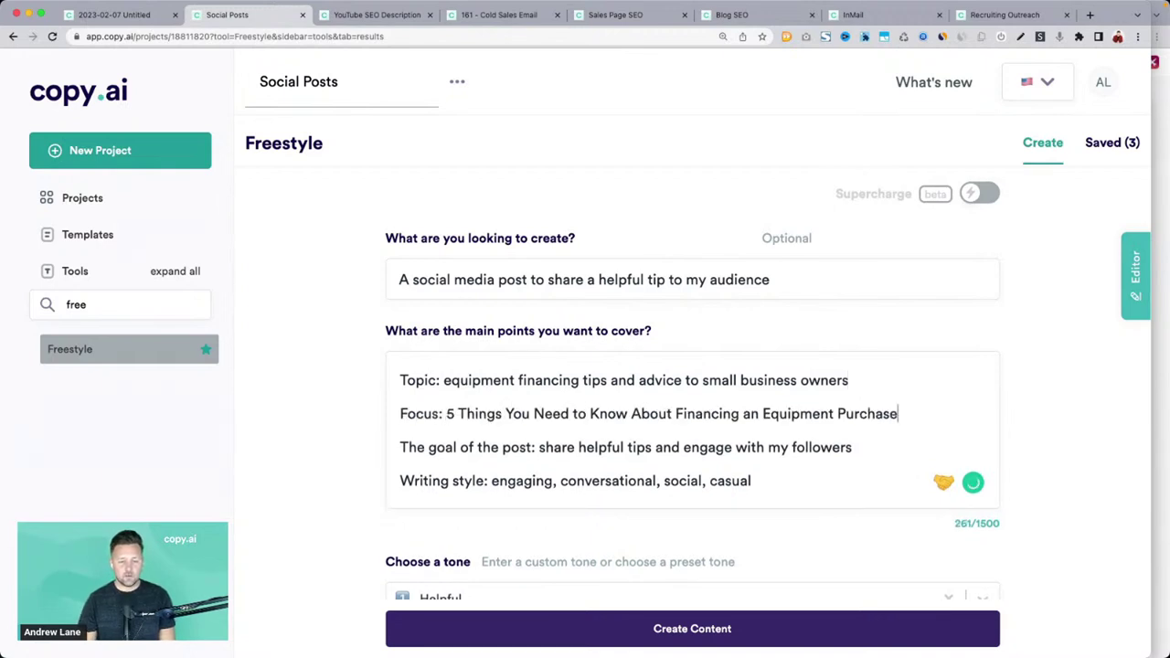
# Replace the Social Posts topic with "construction, trucks, trailers equipment financing tips", copied from the untitled blog titles project
pyautogui.click(122, 14)
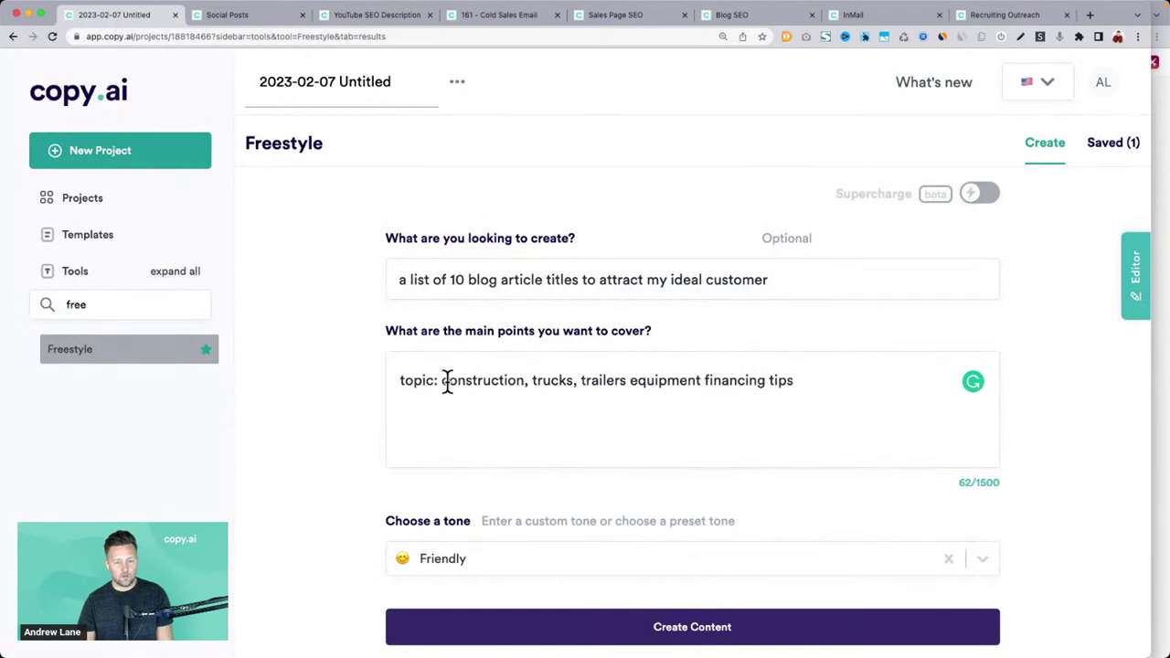
pyautogui.moveTo(442, 382); pyautogui.dragTo(793, 382)
pyautogui.hotkey('ctrl', 'c')
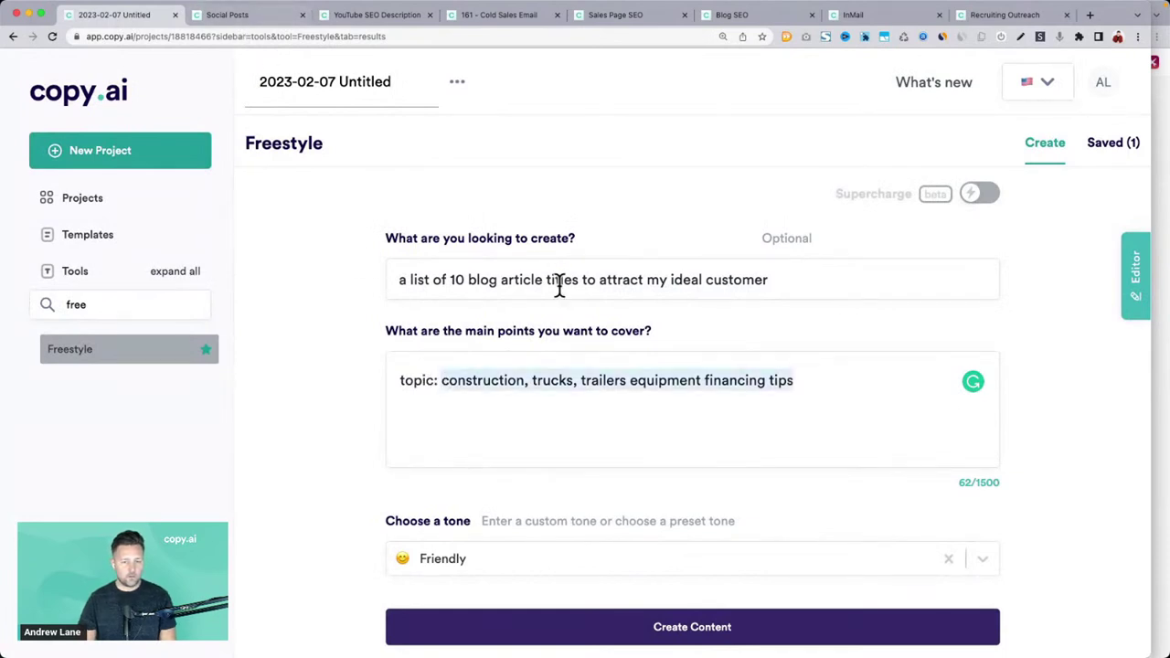
pyautogui.click(248, 20)
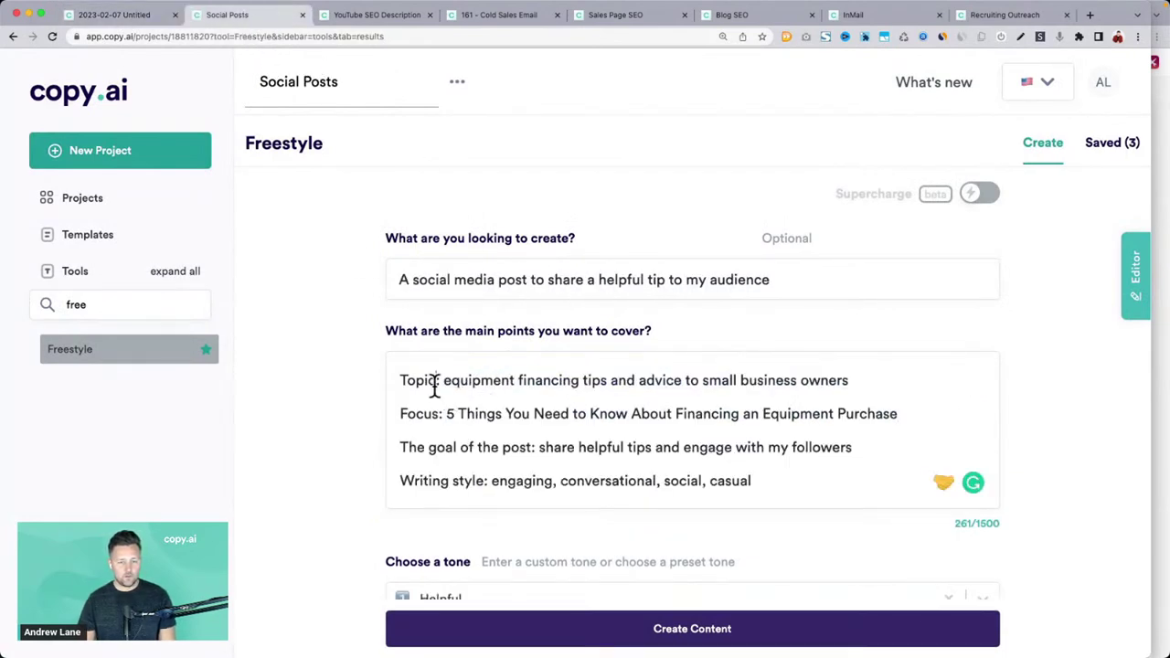
pyautogui.hotkey('shift', 'End')
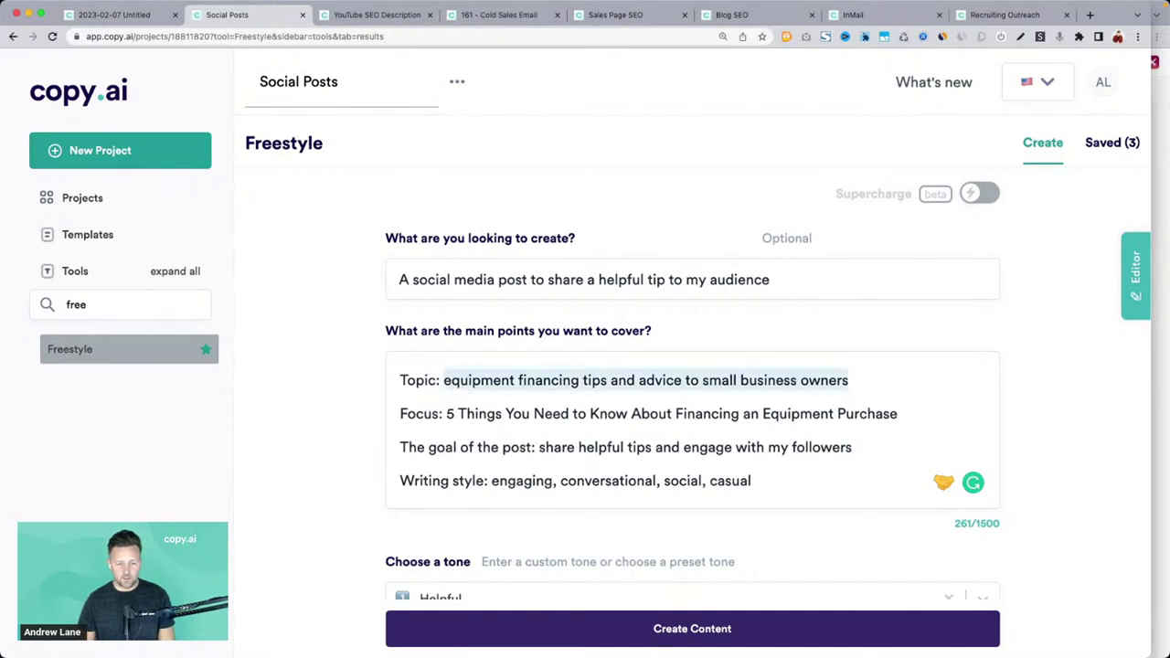
pyautogui.hotkey('ctrl', 'v')
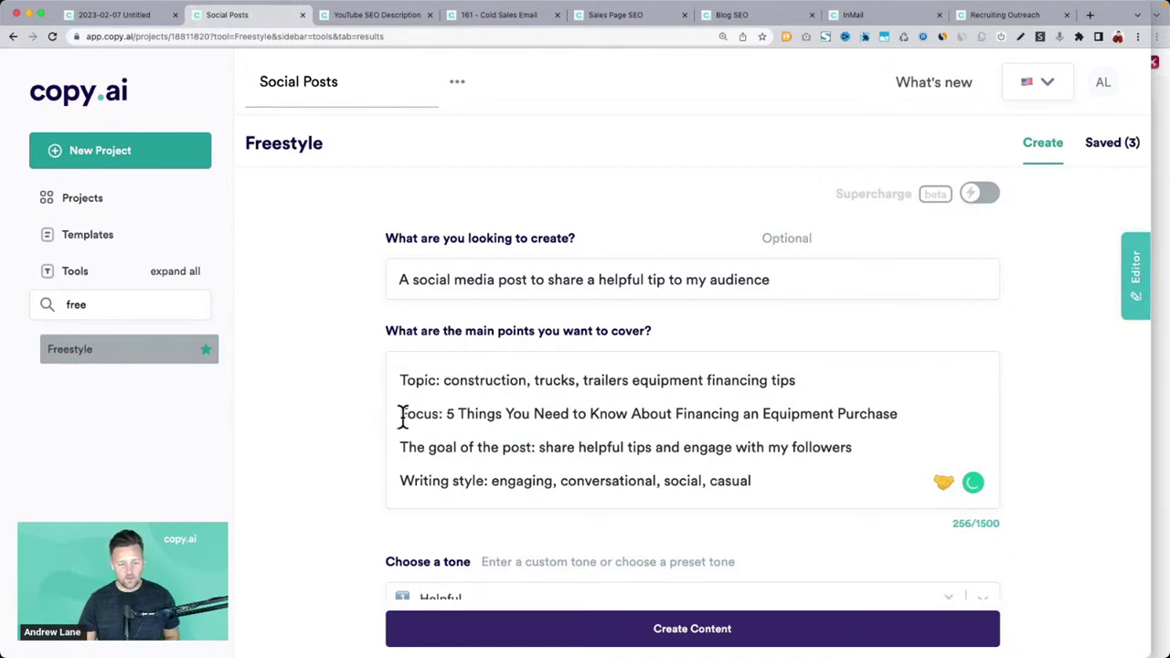
# Generate the social media posts from the updated topic and focus with the Helpful tone
pyautogui.scroll(-2, 684, 580)
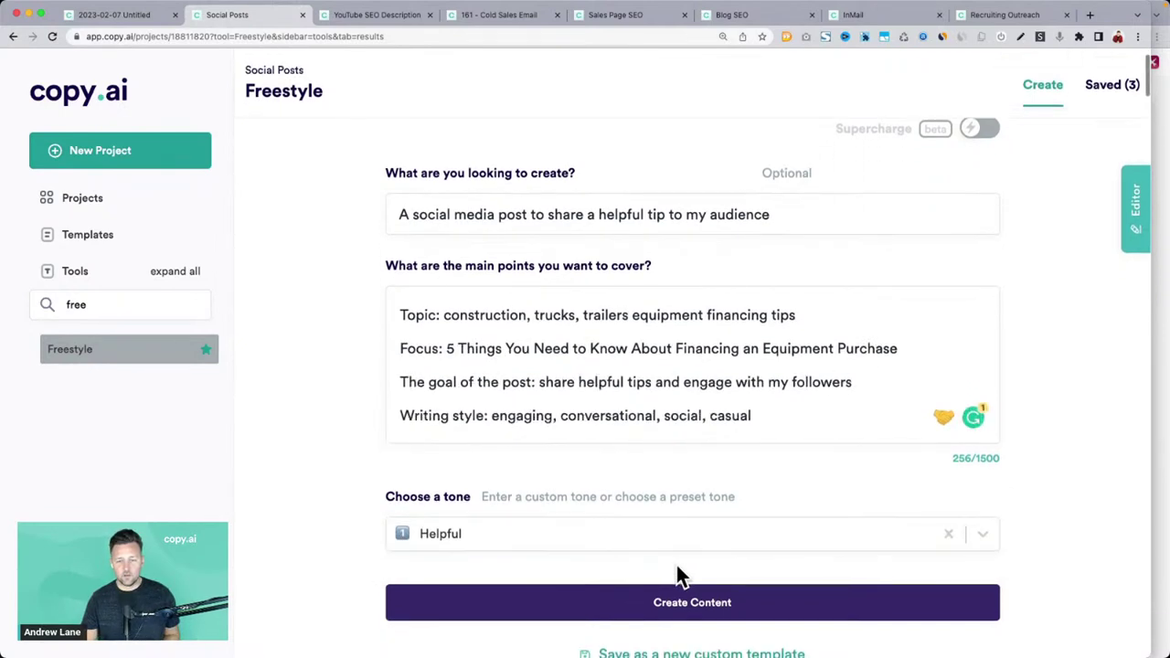
pyautogui.click(569, 615)
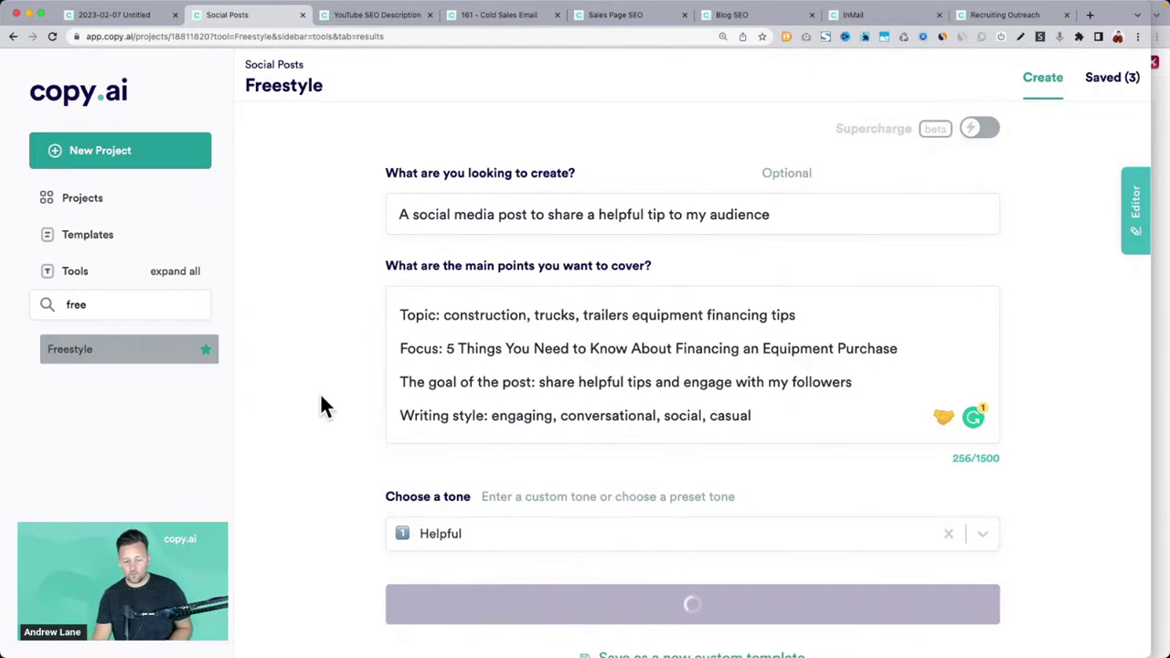
pyautogui.scroll(-3, 321, 399)
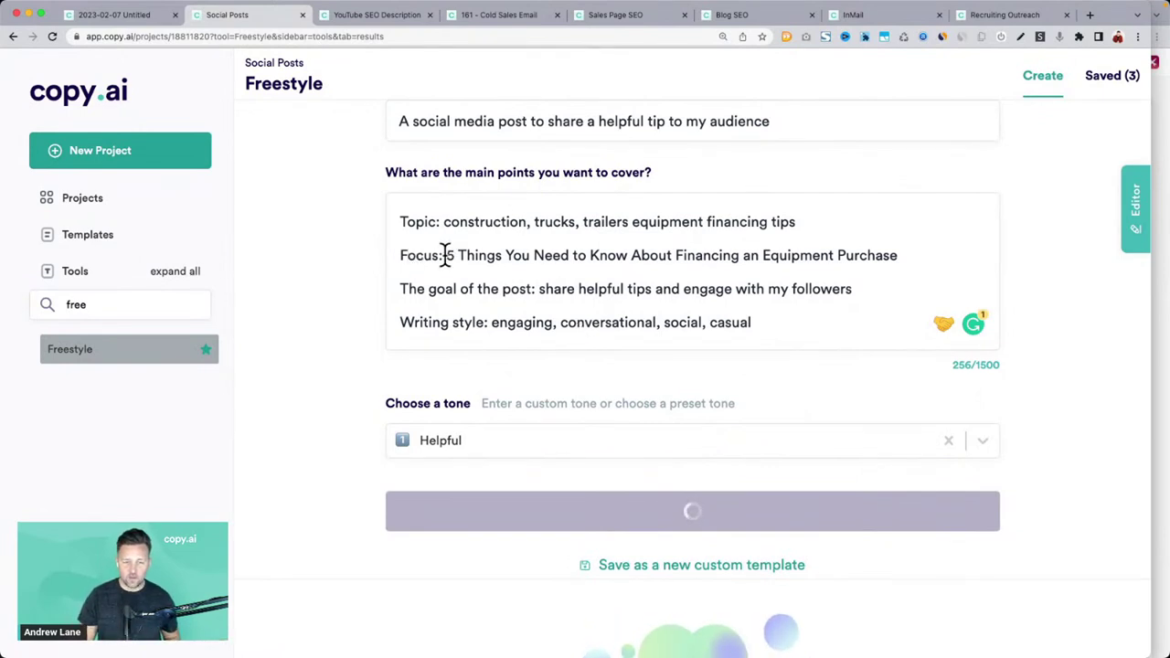
# Examine the first two generated social posts, highlighting the second post's introduction and its tips on pre-approval and credit applications
pyautogui.click(919, 258)
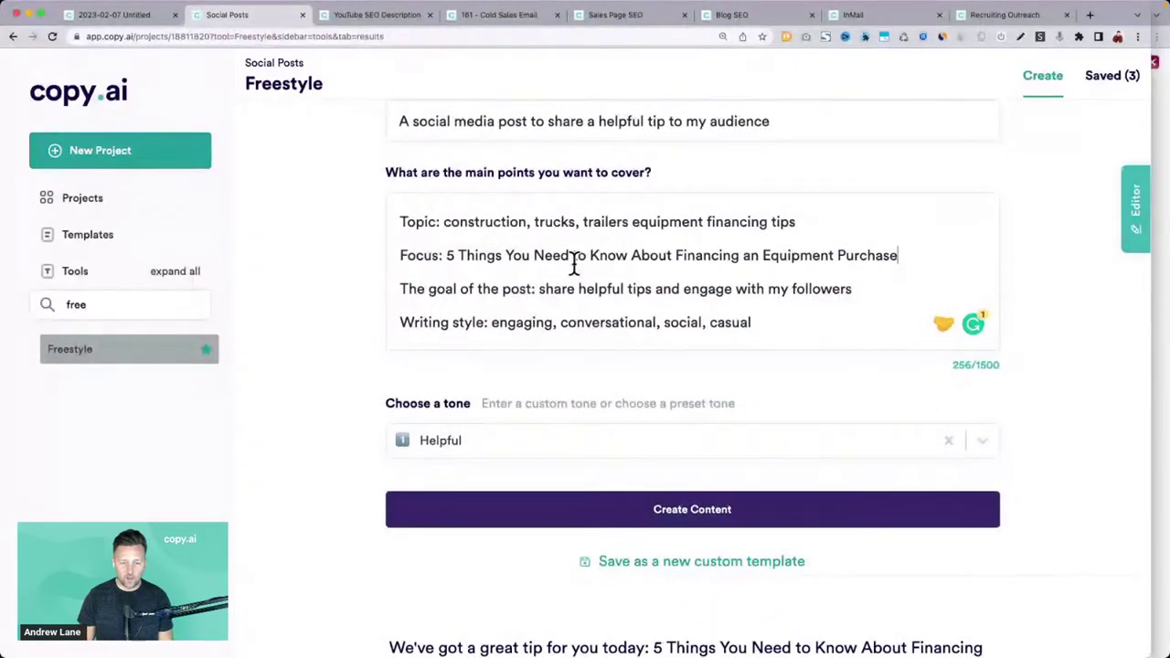
pyautogui.scroll(-5, 349, 304)
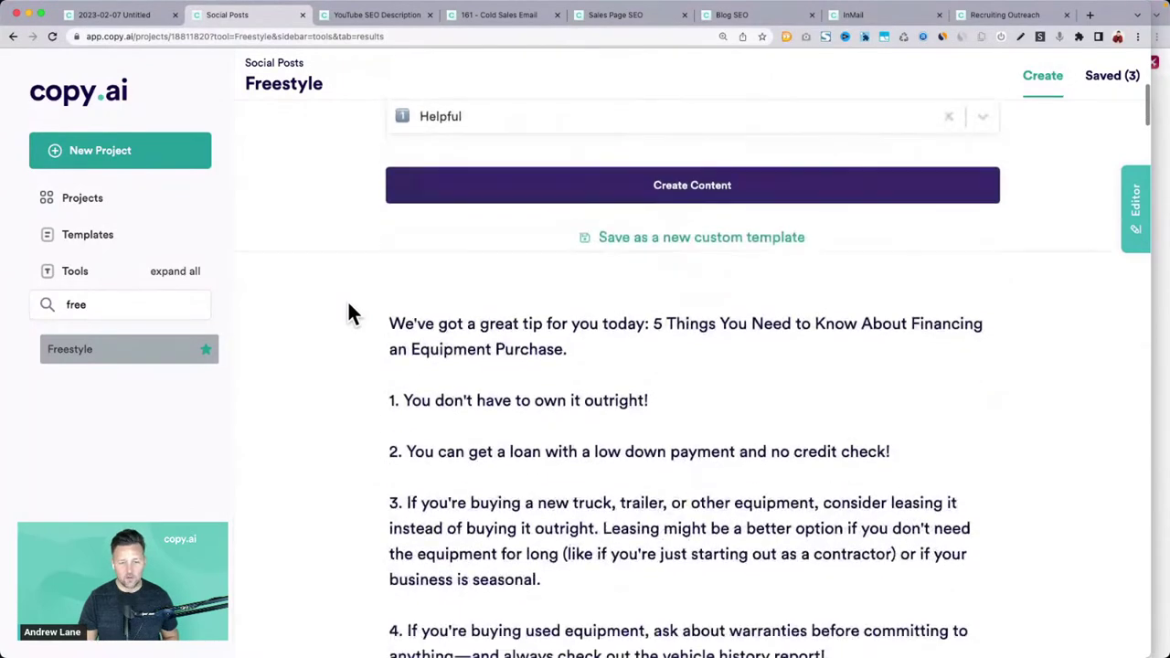
pyautogui.scroll(-1, 352, 313)
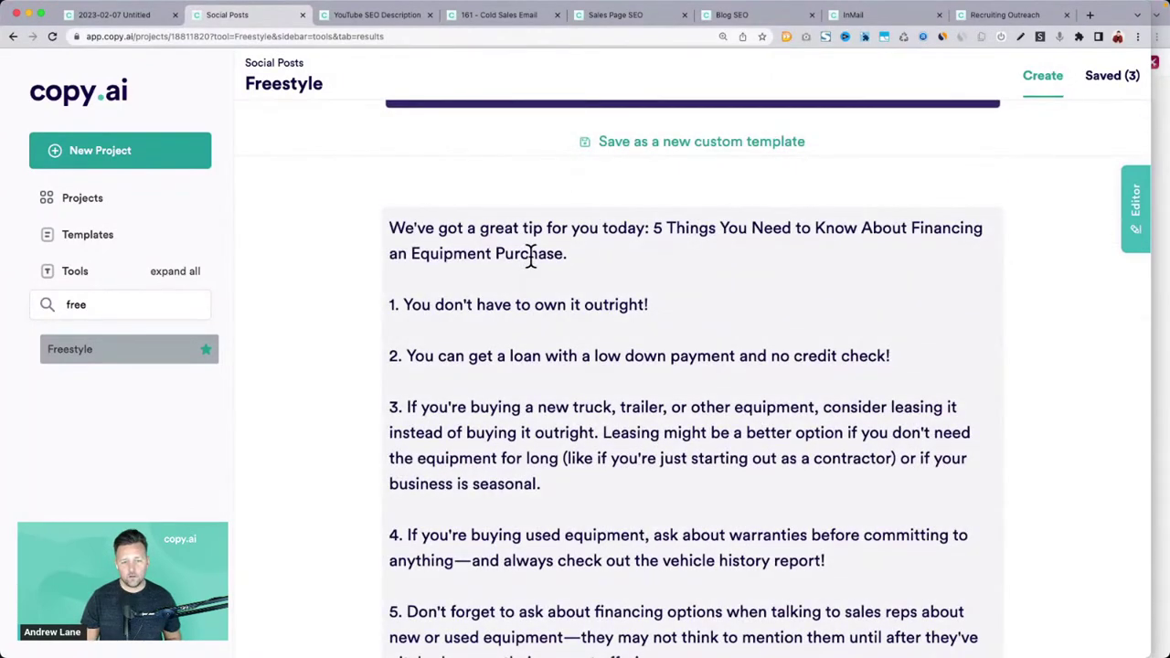
pyautogui.scroll(-2, 530, 255)
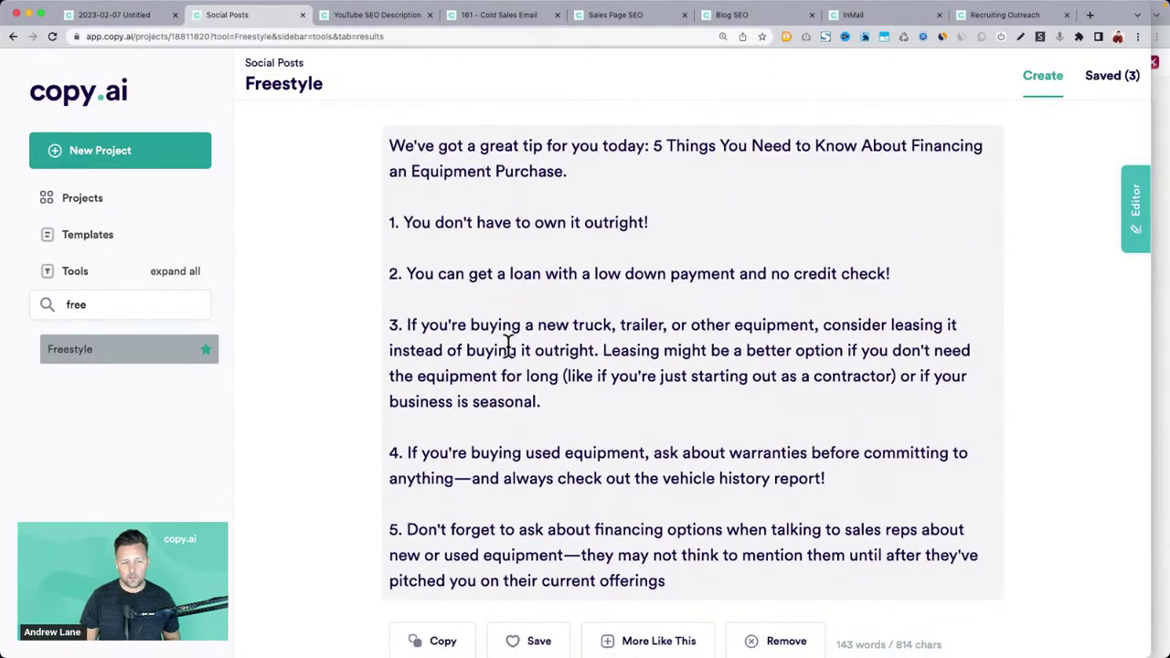
pyautogui.scroll(-7, 516, 421)
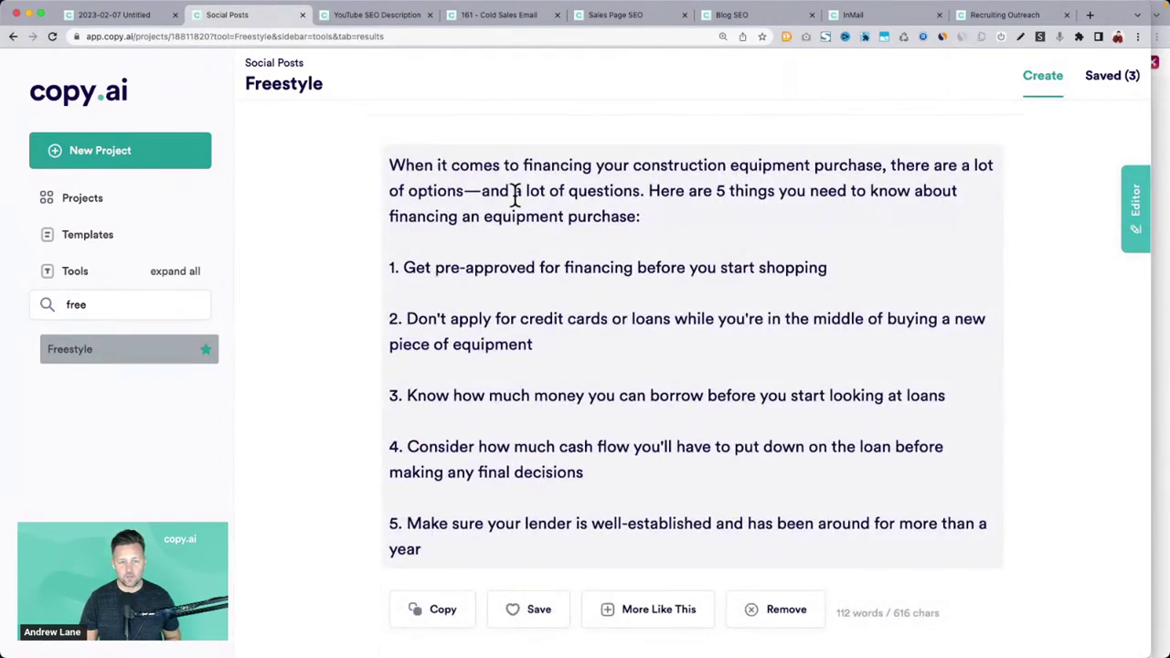
pyautogui.moveTo(484, 190); pyautogui.dragTo(688, 206)
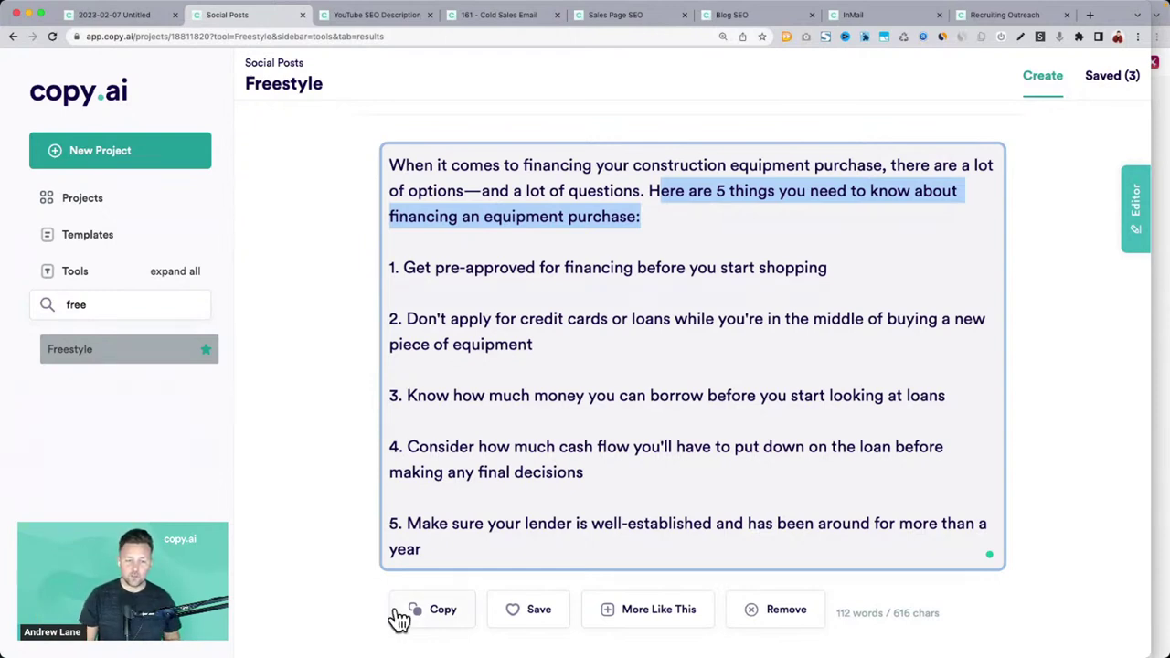
pyautogui.click(395, 313)
pyautogui.moveTo(403, 274); pyautogui.dragTo(863, 268)
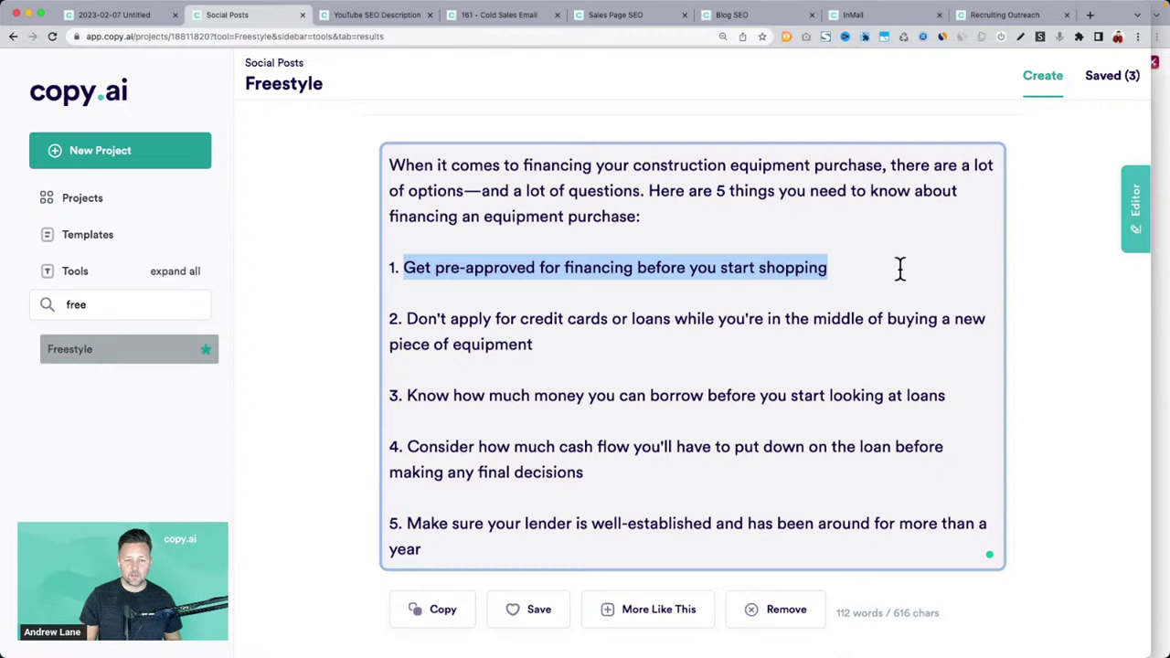
pyautogui.click(545, 255)
pyautogui.moveTo(404, 267); pyautogui.dragTo(894, 279)
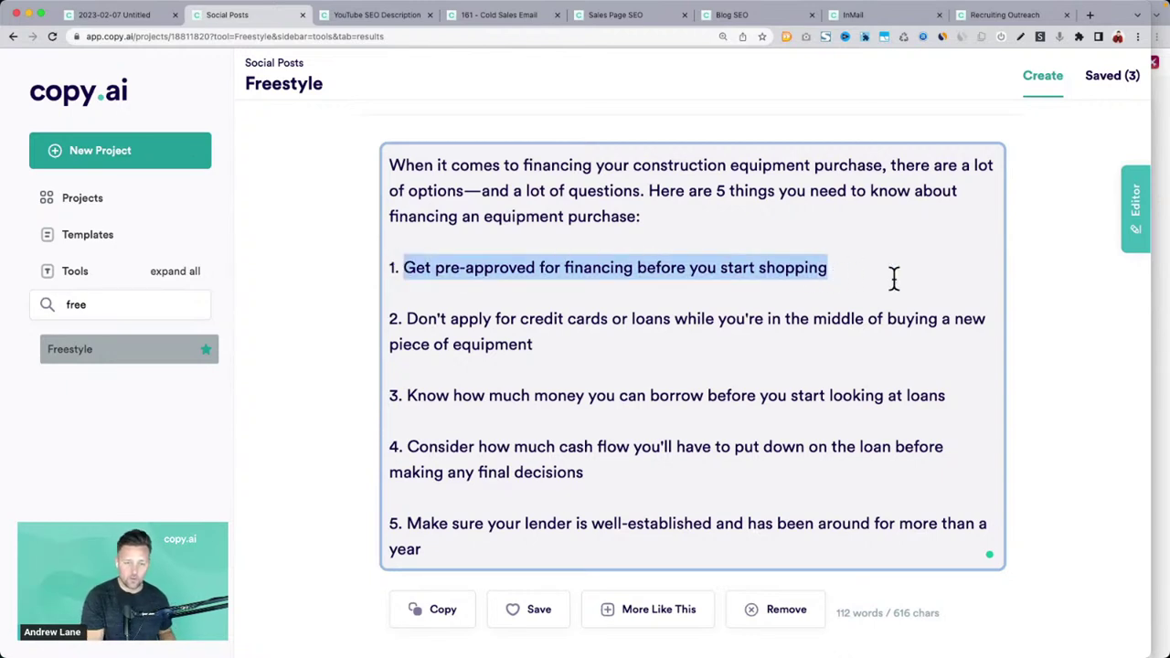
pyautogui.moveTo(408, 320); pyautogui.dragTo(548, 363)
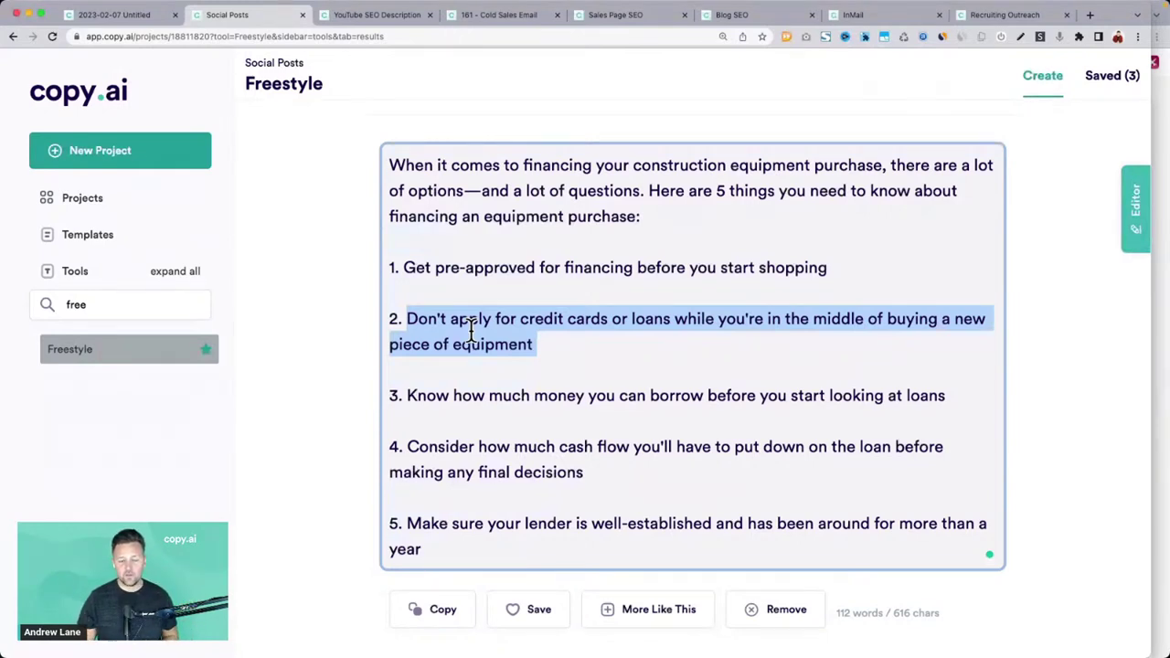
pyautogui.click(393, 179)
# Examine the next generated posts, highlighting the introduction about the ins and outs of equipment financing and the tip about warranties
pyautogui.scroll(-2, 397, 208)
pyautogui.scroll(-10, 398, 208)
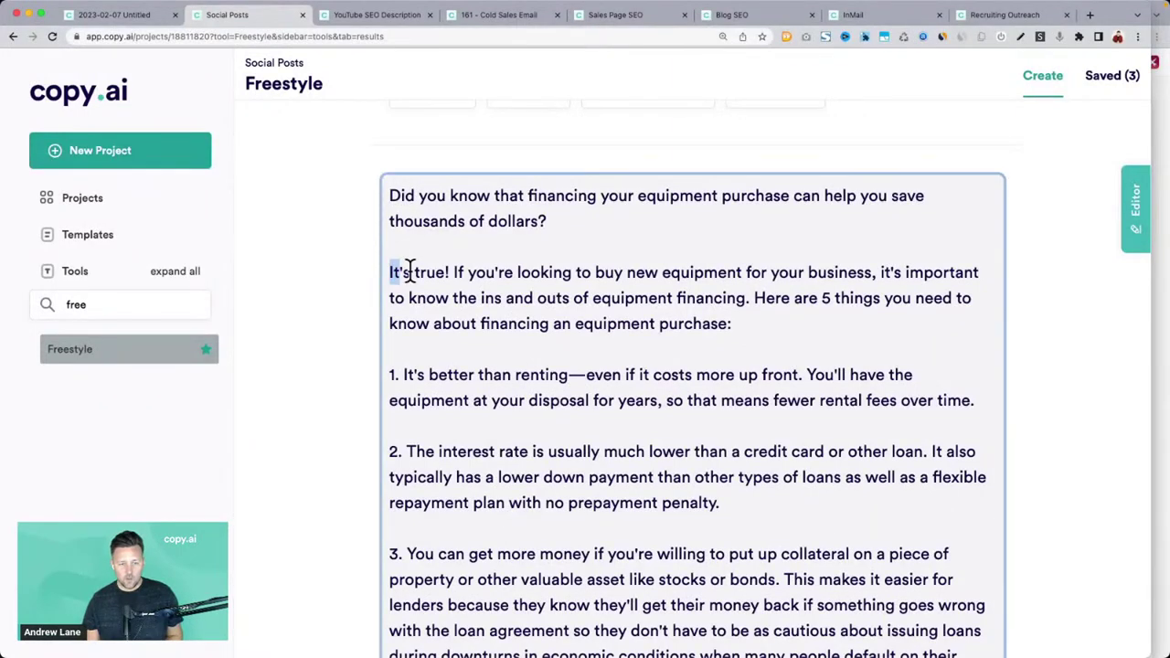
pyautogui.moveTo(405, 269); pyautogui.dragTo(625, 272)
pyautogui.moveTo(736, 325); pyautogui.dragTo(390, 272)
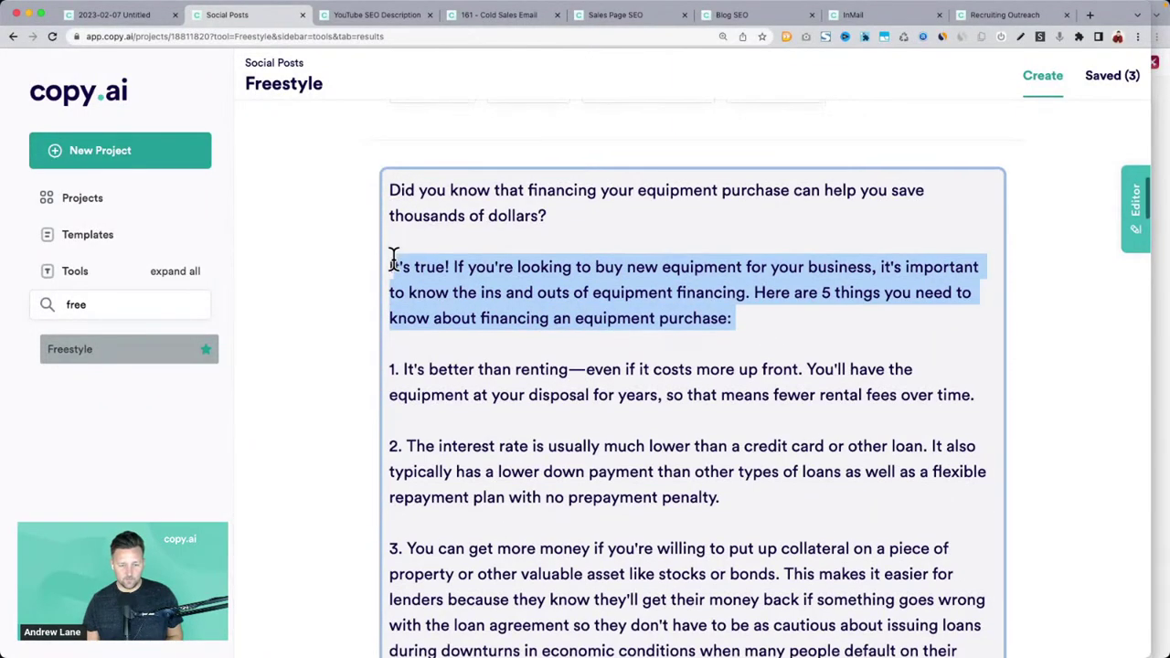
pyautogui.scroll(-2, 394, 259)
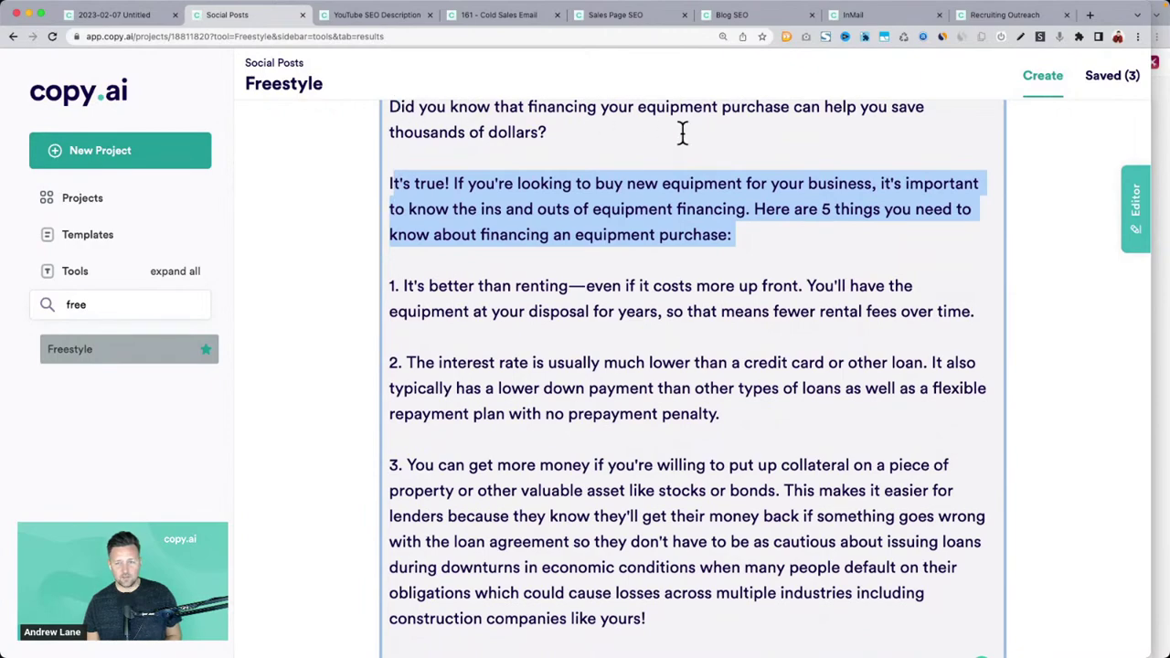
pyautogui.scroll(-1, 682, 132)
pyautogui.scroll(-10, 538, 195)
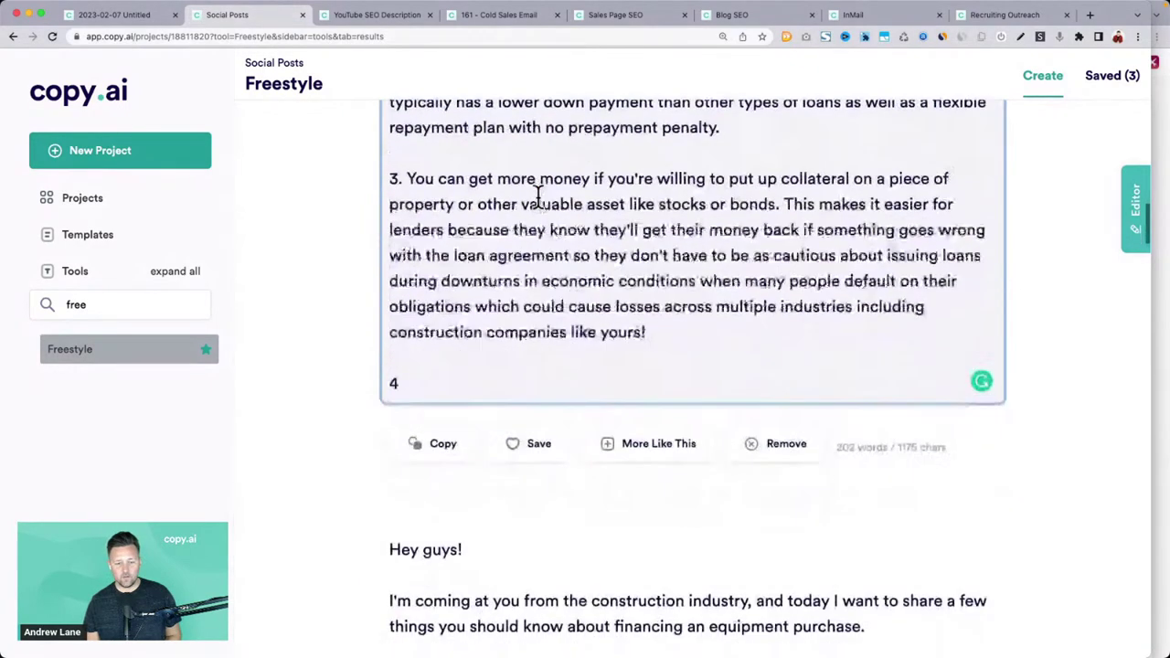
pyautogui.scroll(-4, 495, 320)
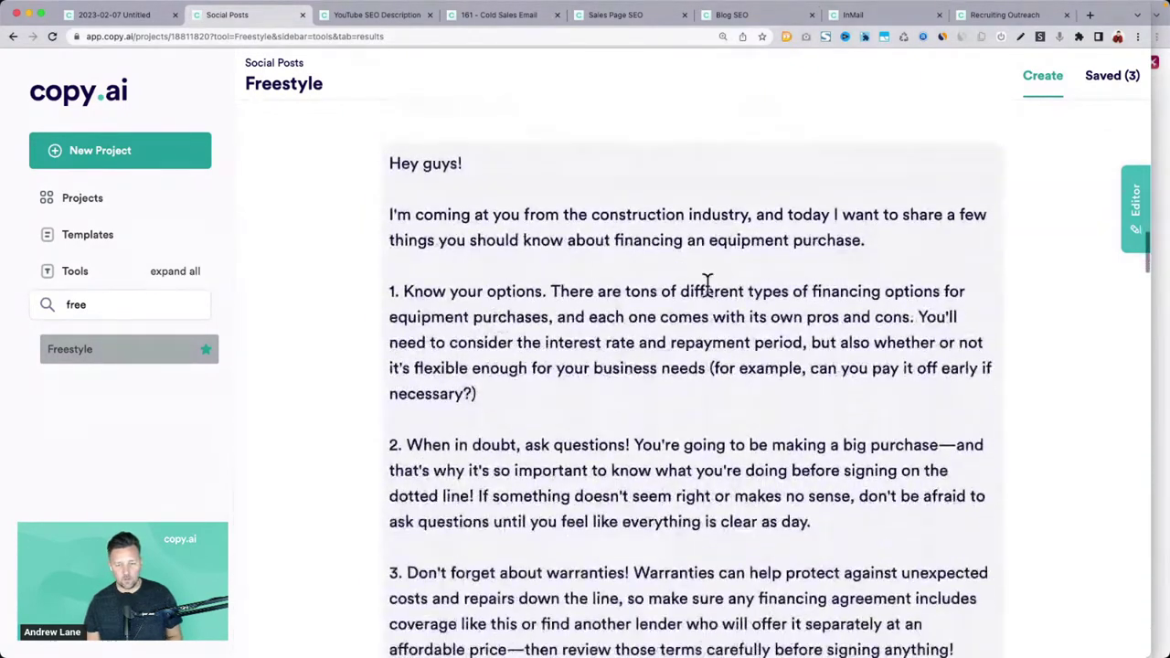
pyautogui.scroll(-1, 403, 272)
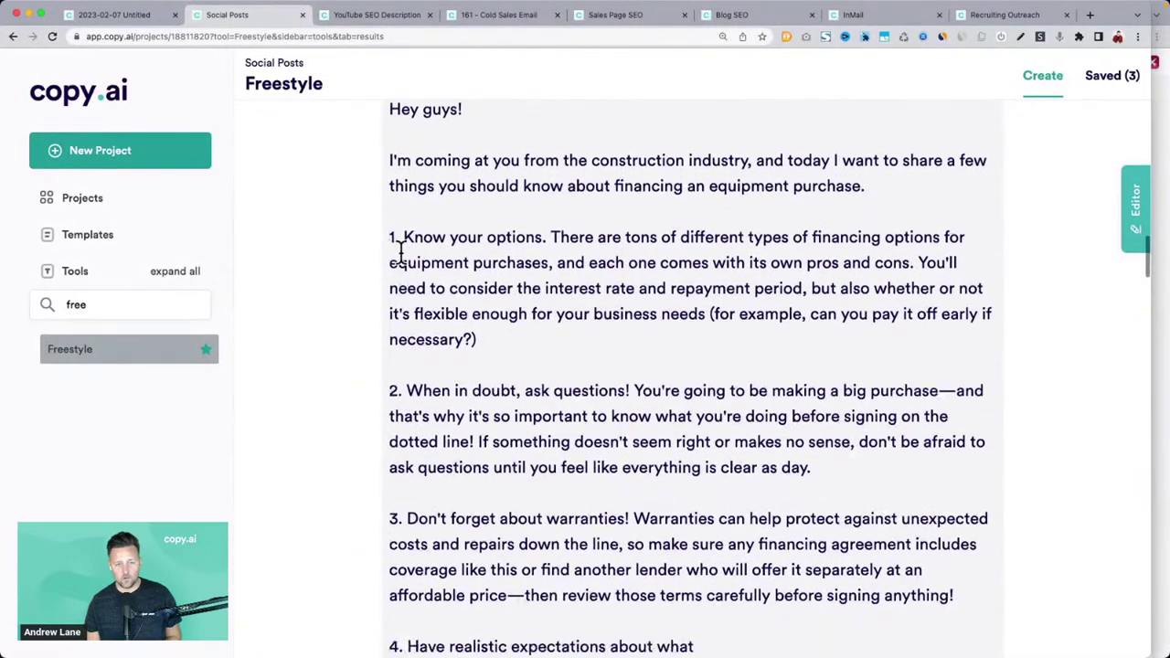
pyautogui.scroll(-2, 439, 420)
pyautogui.moveTo(781, 539); pyautogui.dragTo(521, 386)
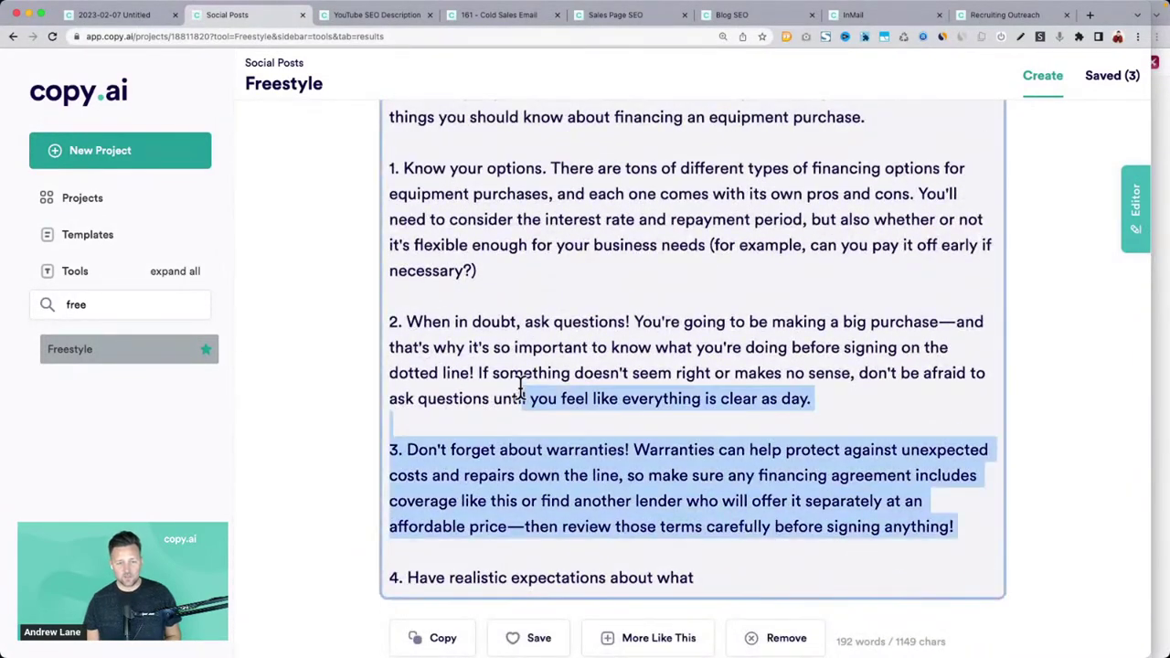
pyautogui.scroll(20, 519, 385)
pyautogui.scroll(-1, 461, 399)
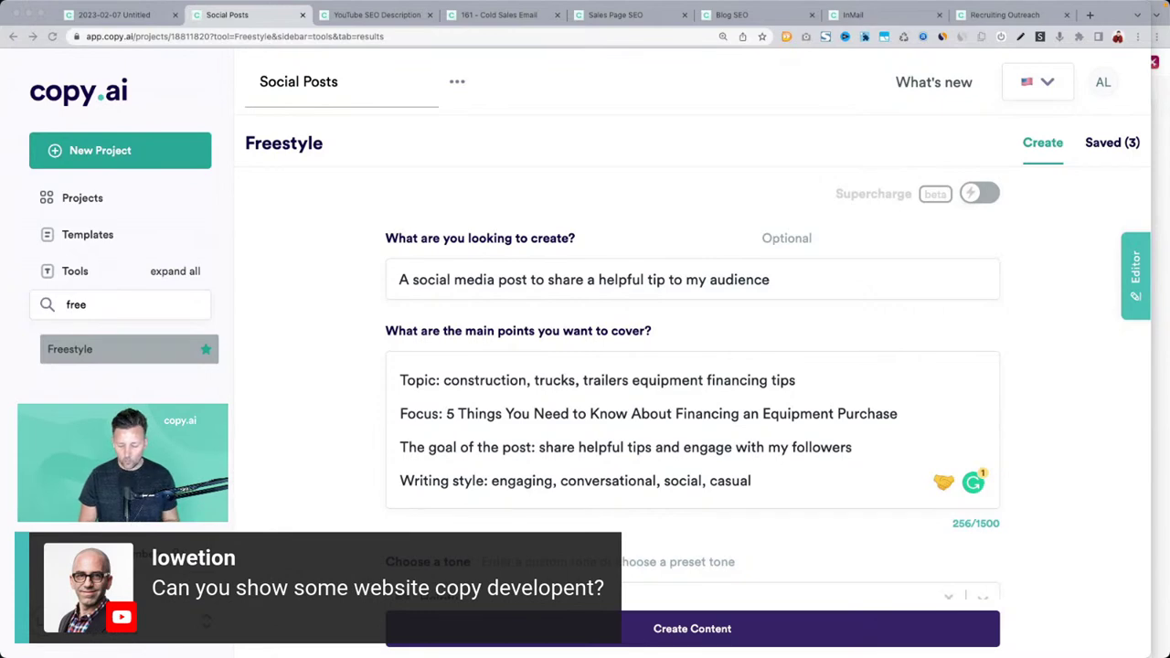
# Open the SEO Website Copy workflow tool in the Sales Page SEO project and review its keyword and company description fields
pyautogui.click(368, 20)
pyautogui.click(482, 20)
pyautogui.click(620, 19)
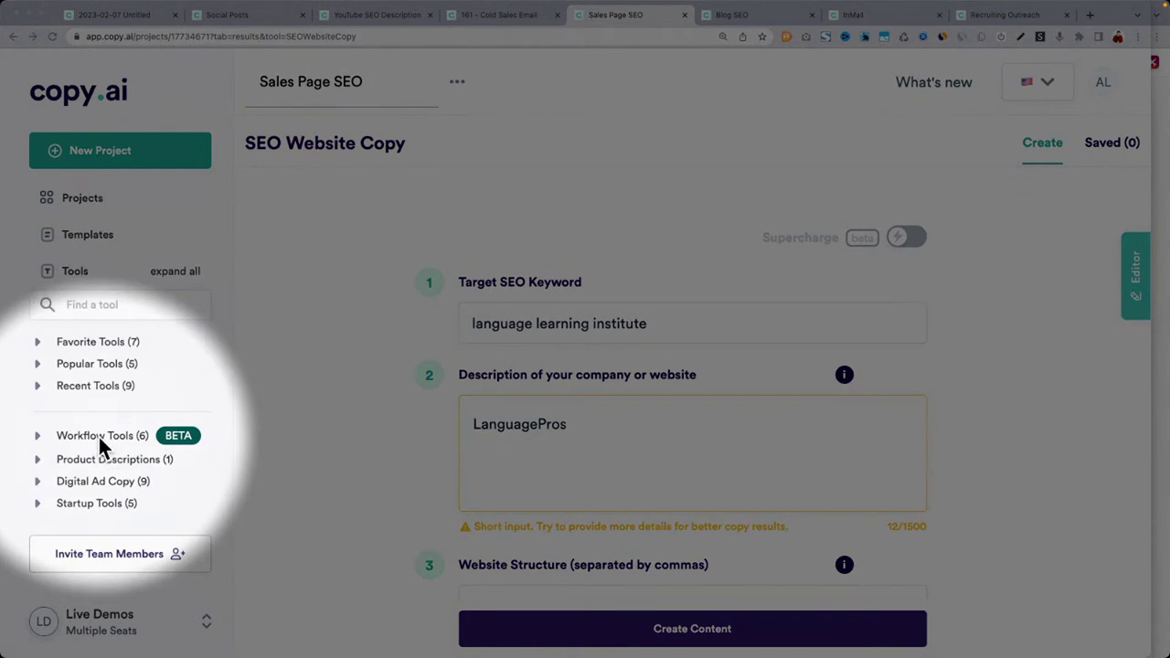
pyautogui.click(131, 446)
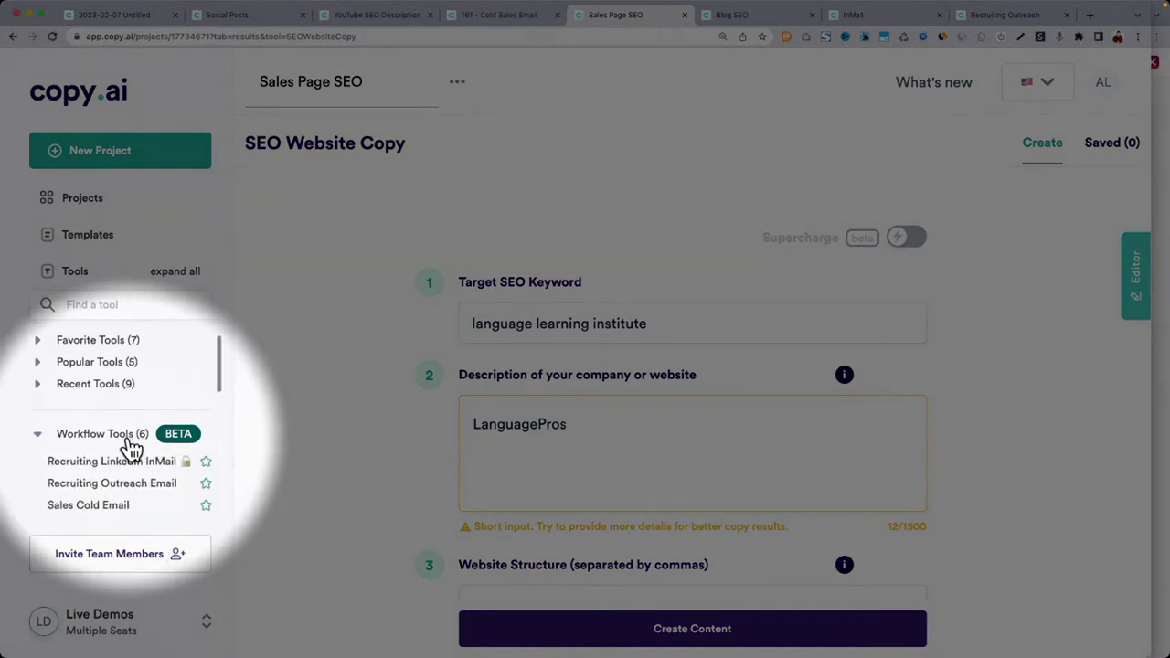
pyautogui.scroll(-2, 128, 445)
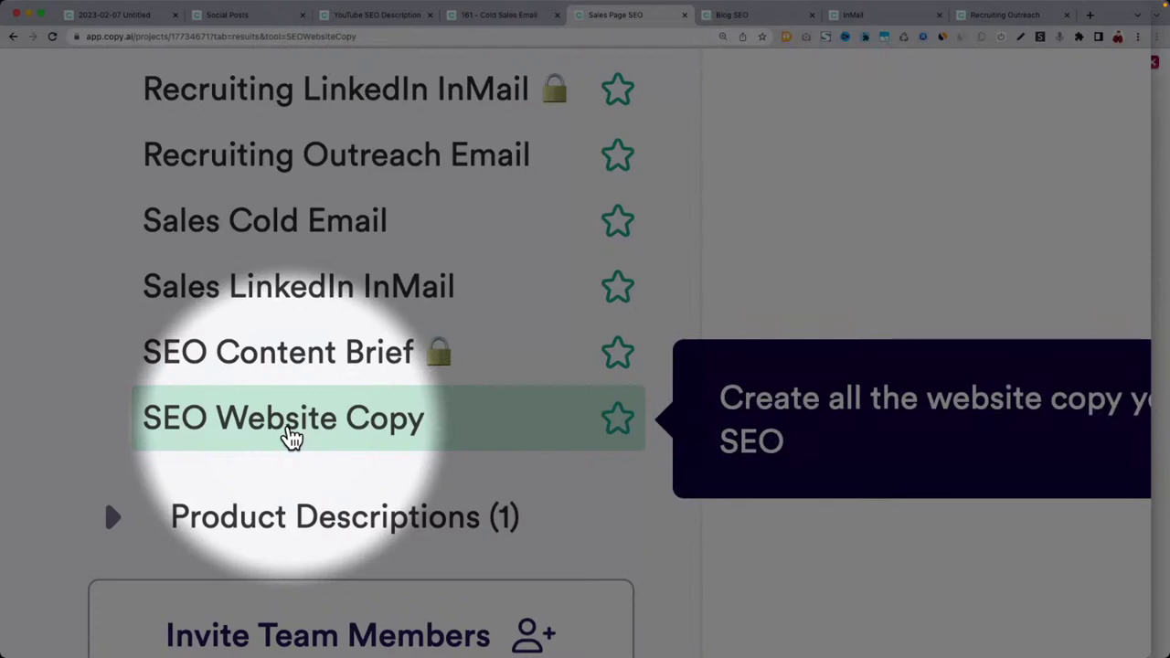
pyautogui.click(290, 437)
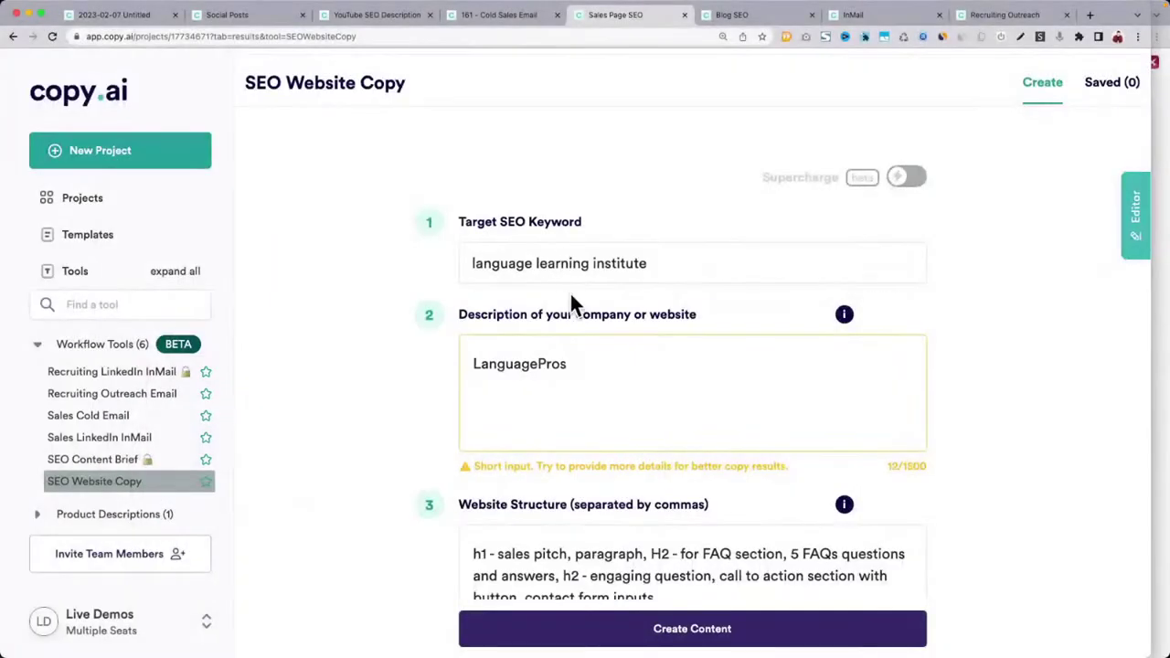
pyautogui.scroll(-1, 378, 333)
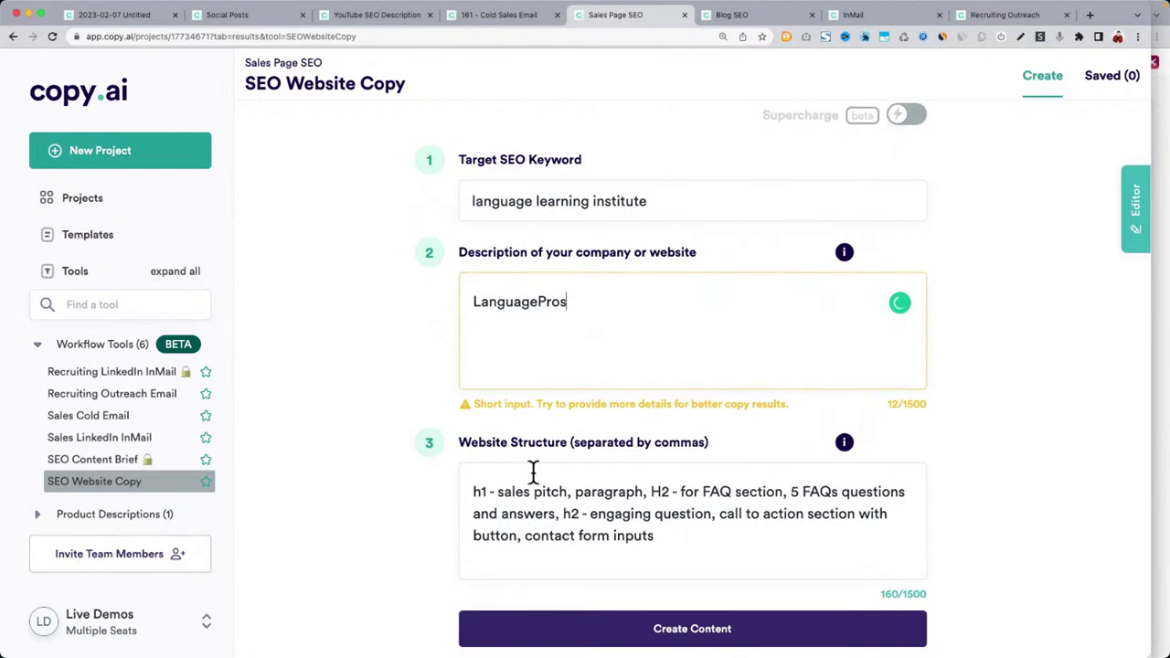
pyautogui.press('super+plus')
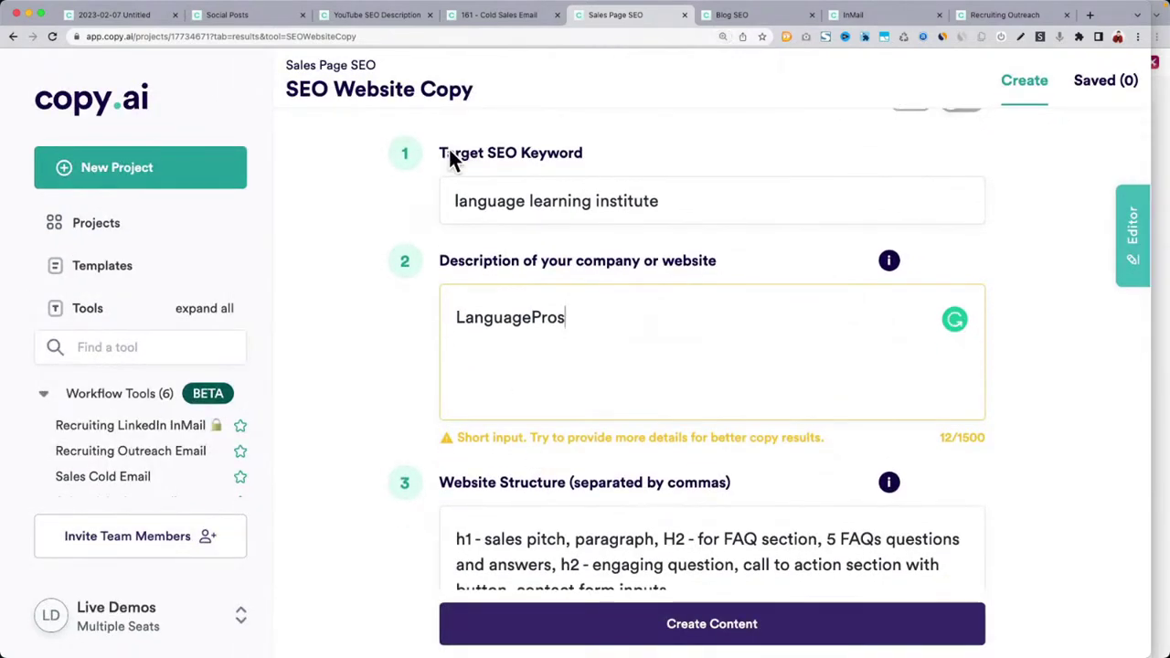
pyautogui.moveTo(450, 154); pyautogui.dragTo(603, 152)
pyautogui.moveTo(452, 261); pyautogui.dragTo(687, 263)
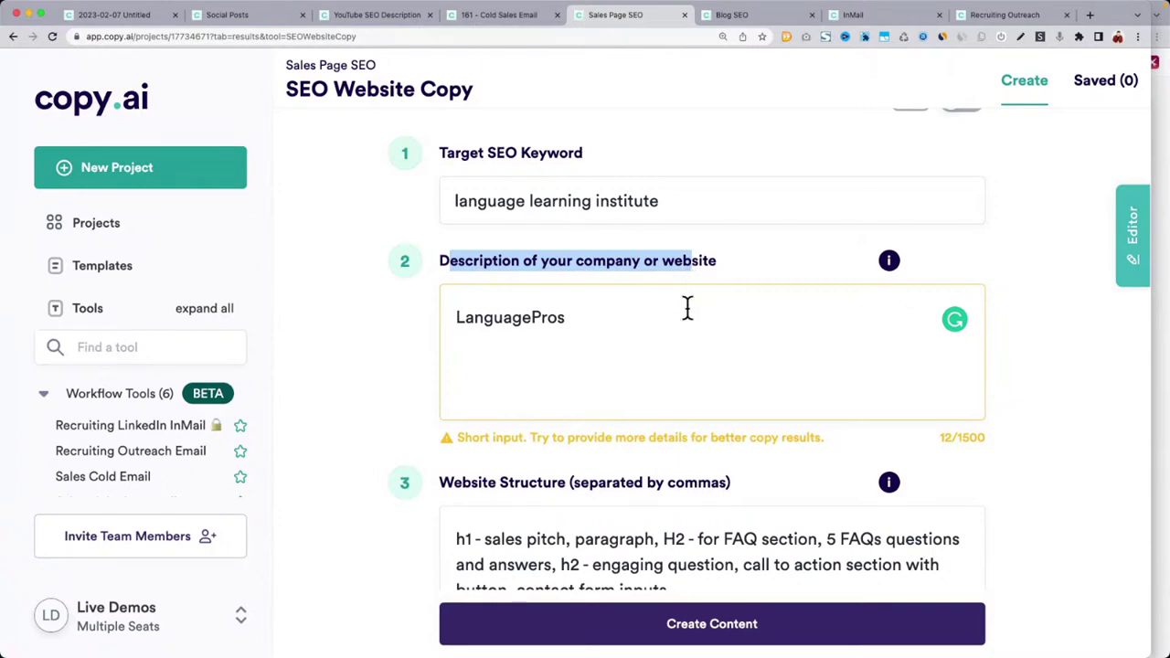
# Replace the company description with the CareerPro name, description, target audience and unique selling point, copied from the Virtual Services examples in Copy.ai Helpful Tips
pyautogui.click(1168, 329)
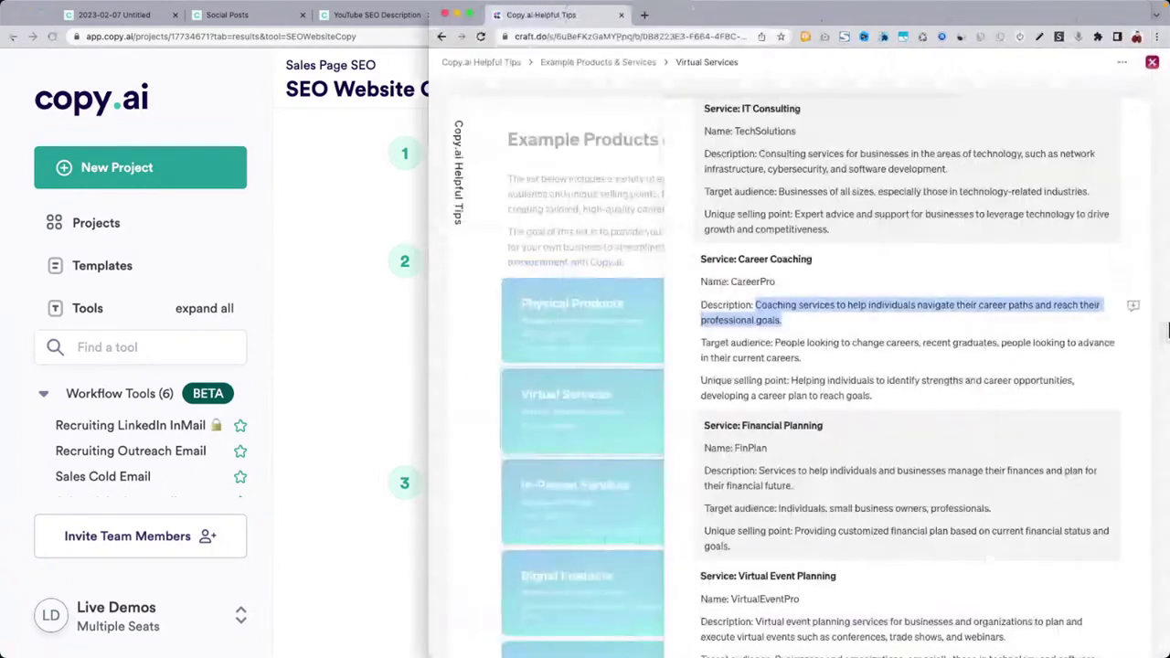
pyautogui.click(788, 291)
pyautogui.scroll(-1, 790, 290)
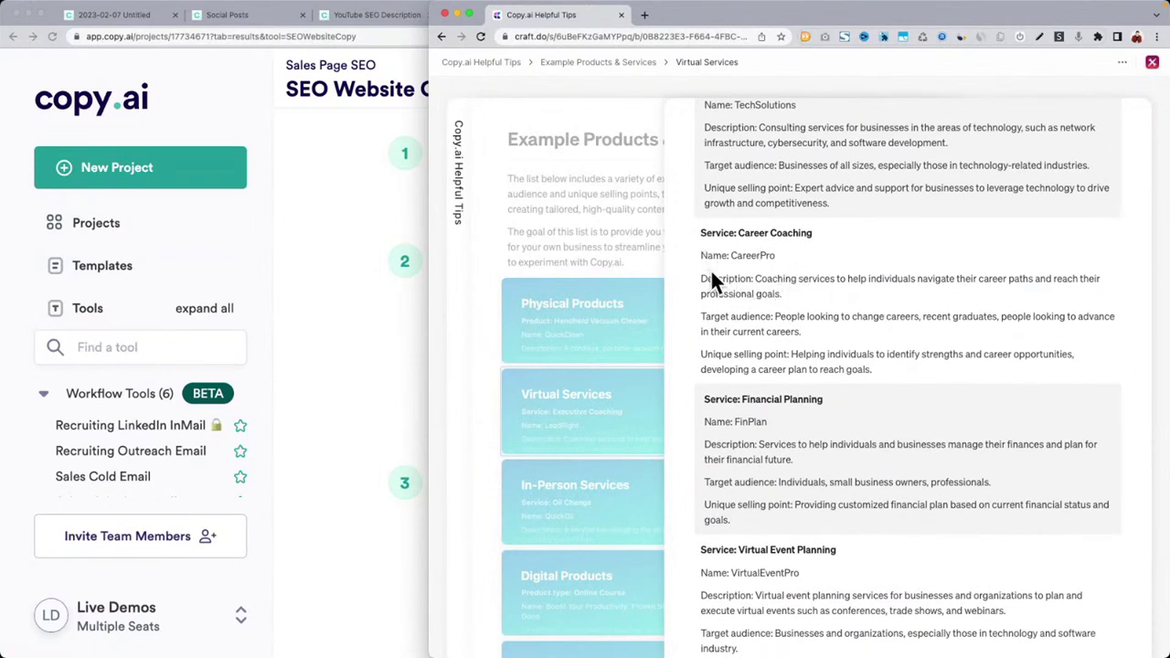
pyautogui.moveTo(701, 256); pyautogui.dragTo(868, 364)
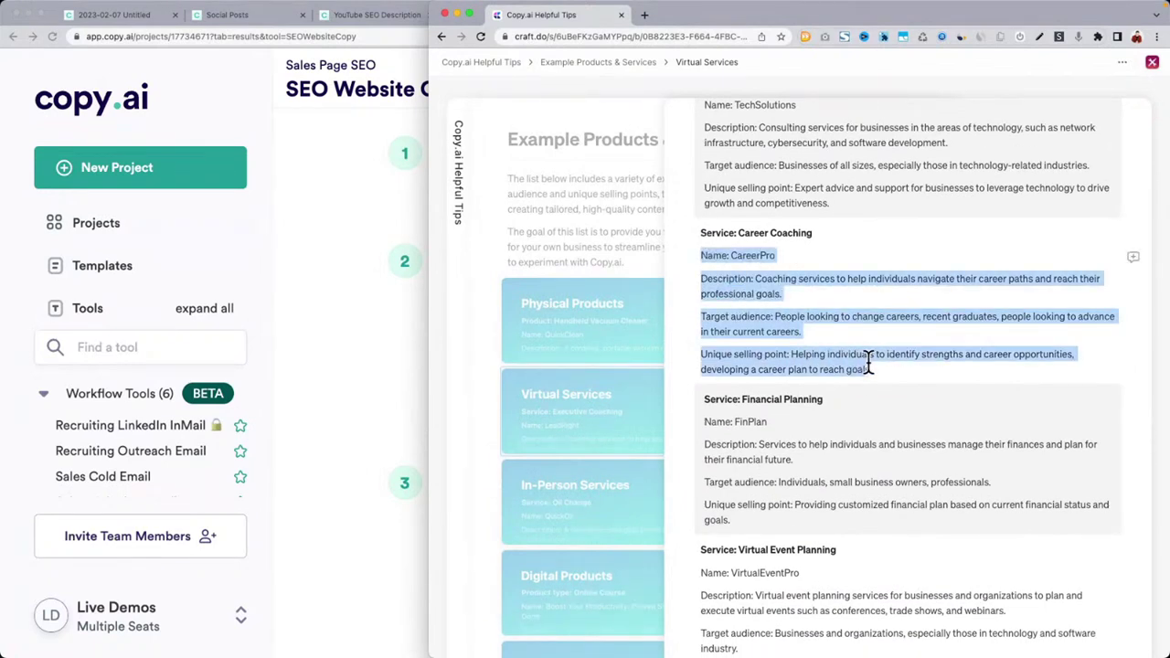
pyautogui.click(393, 366)
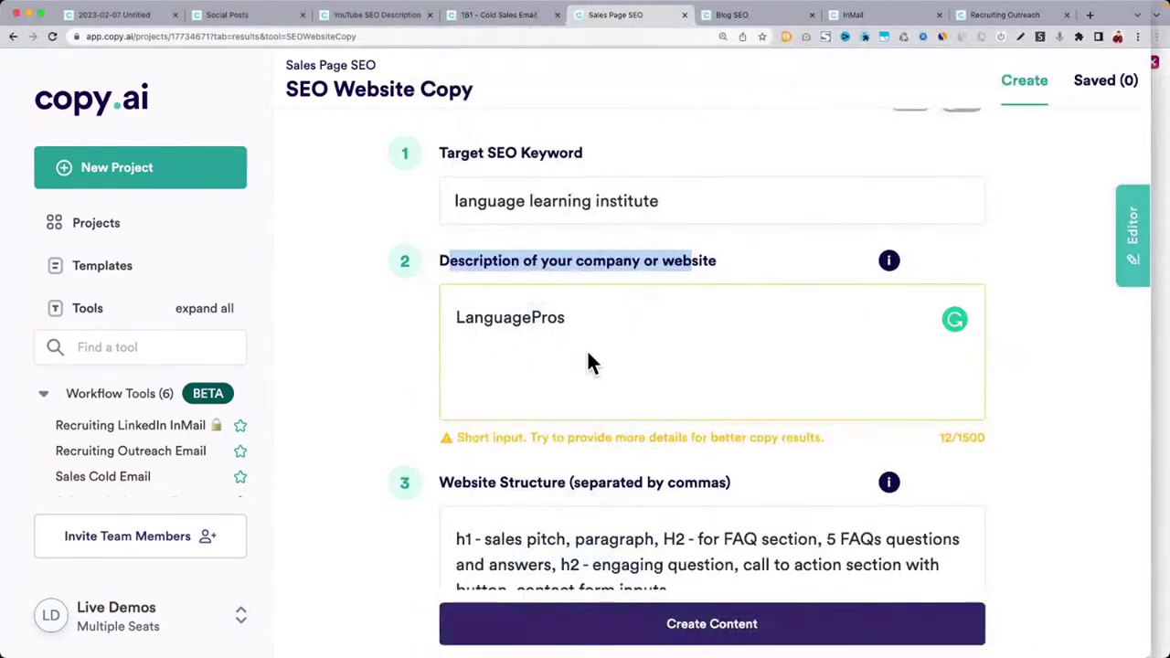
pyautogui.click(586, 363)
pyautogui.hotkey('ctrl', 'v')
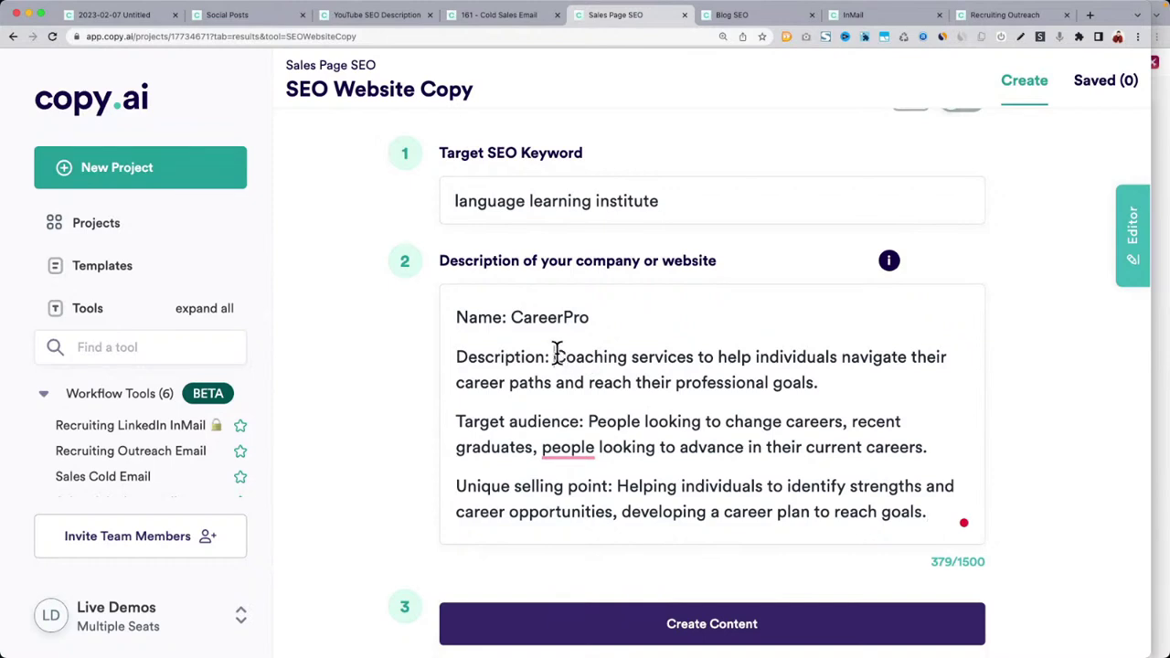
# Set the target SEO keyword to "career Coaching services", reusing "Coaching services" from the company description
pyautogui.moveTo(554, 357); pyautogui.dragTo(699, 363)
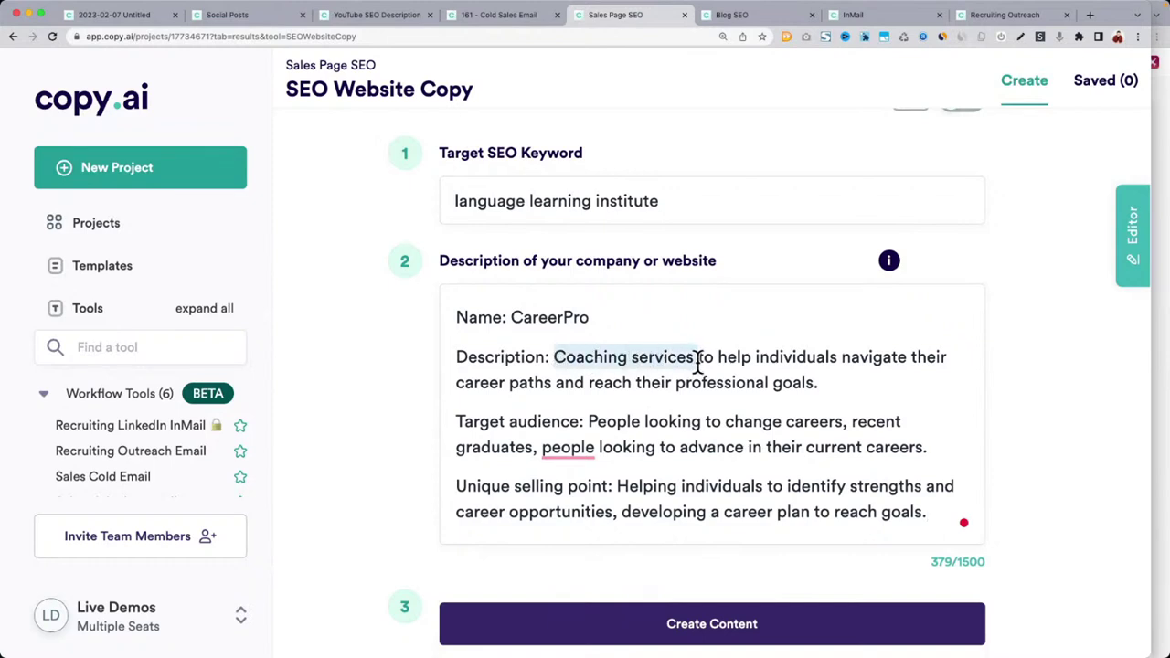
pyautogui.tripleClick(585, 200)
pyautogui.write('career')
pyautogui.press('super+v')
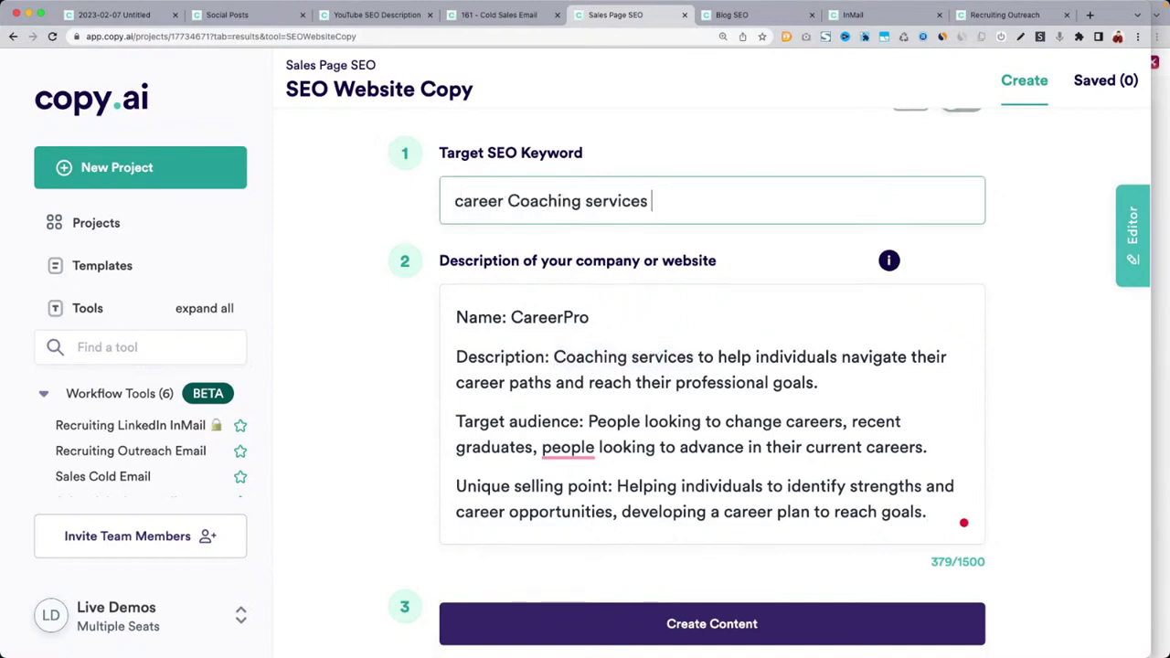
pyautogui.click(372, 406)
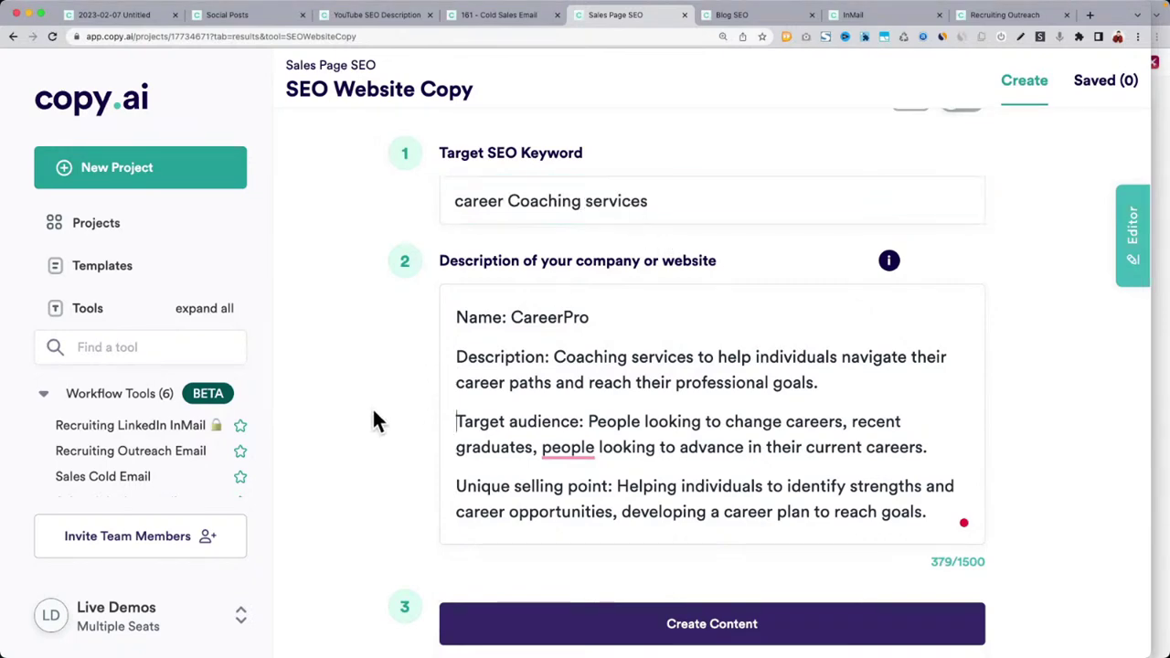
# Review the Website Structure section, highlighting its heading and selecting its entire comma-separated list of page elements
pyautogui.scroll(-5, 372, 406)
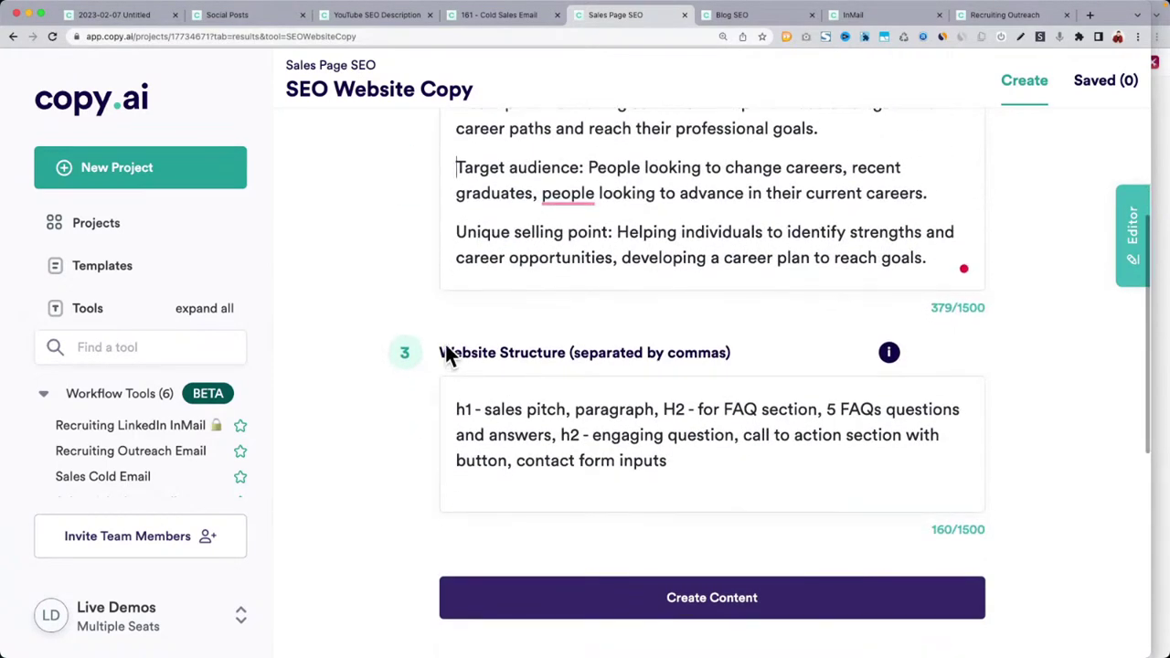
pyautogui.moveTo(446, 353); pyautogui.dragTo(690, 375)
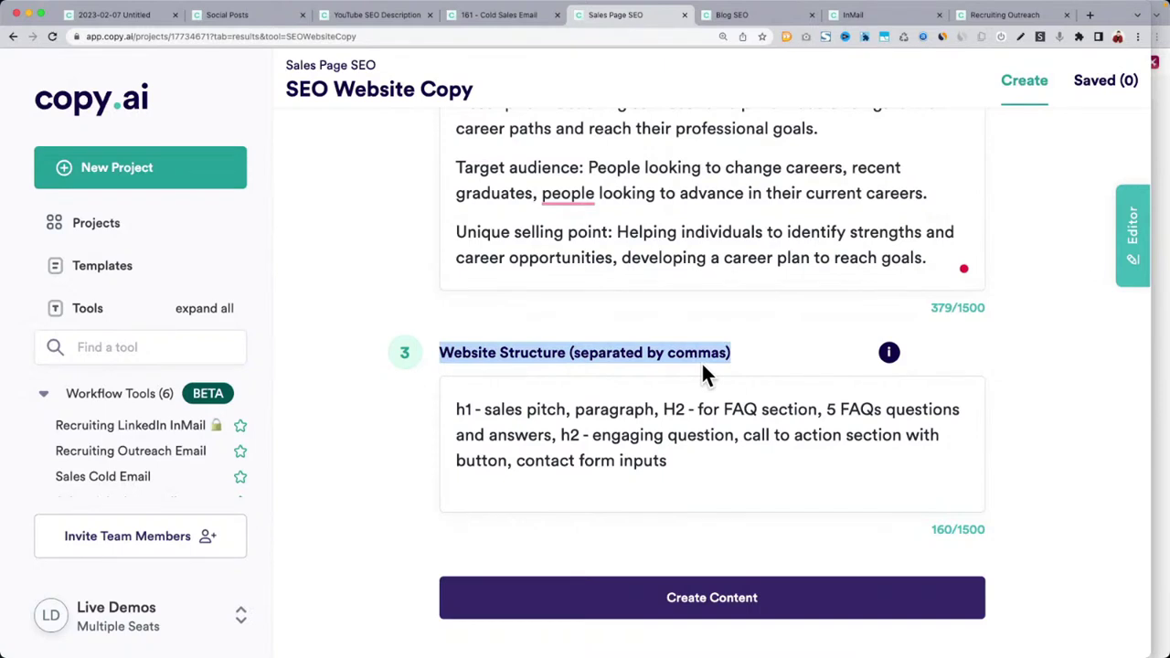
pyautogui.click(652, 423)
pyautogui.hotkey('ctrl', 'a')
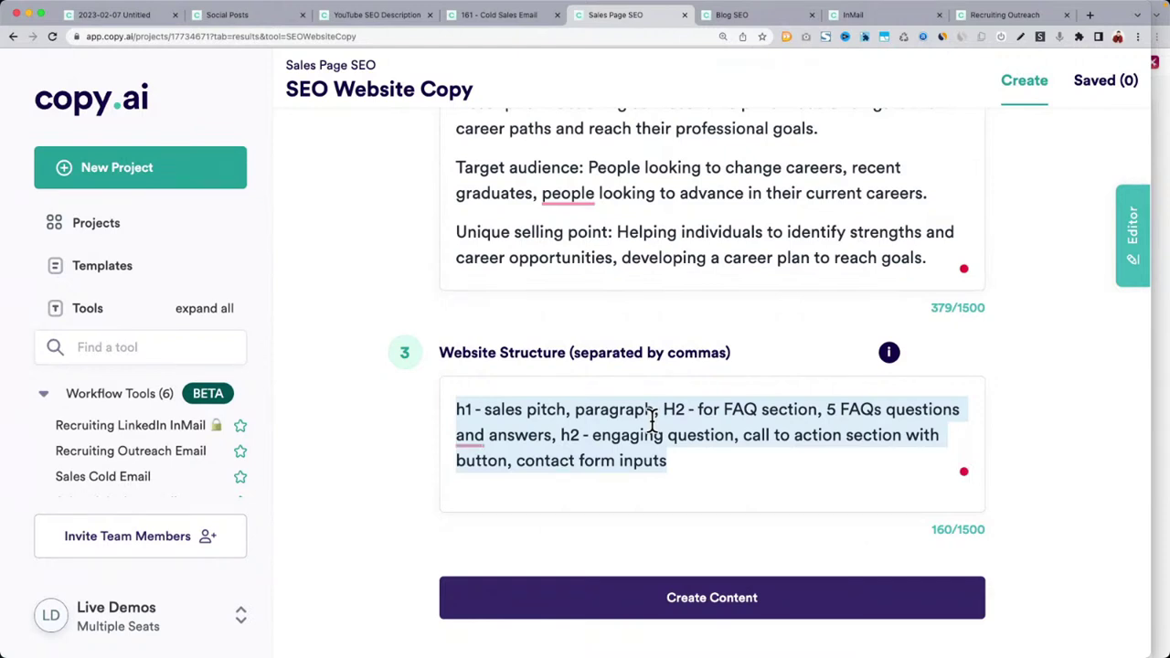
# Clear the Website Structure field to expose its example text, and paste the original list of page elements back in
pyautogui.click(652, 423)
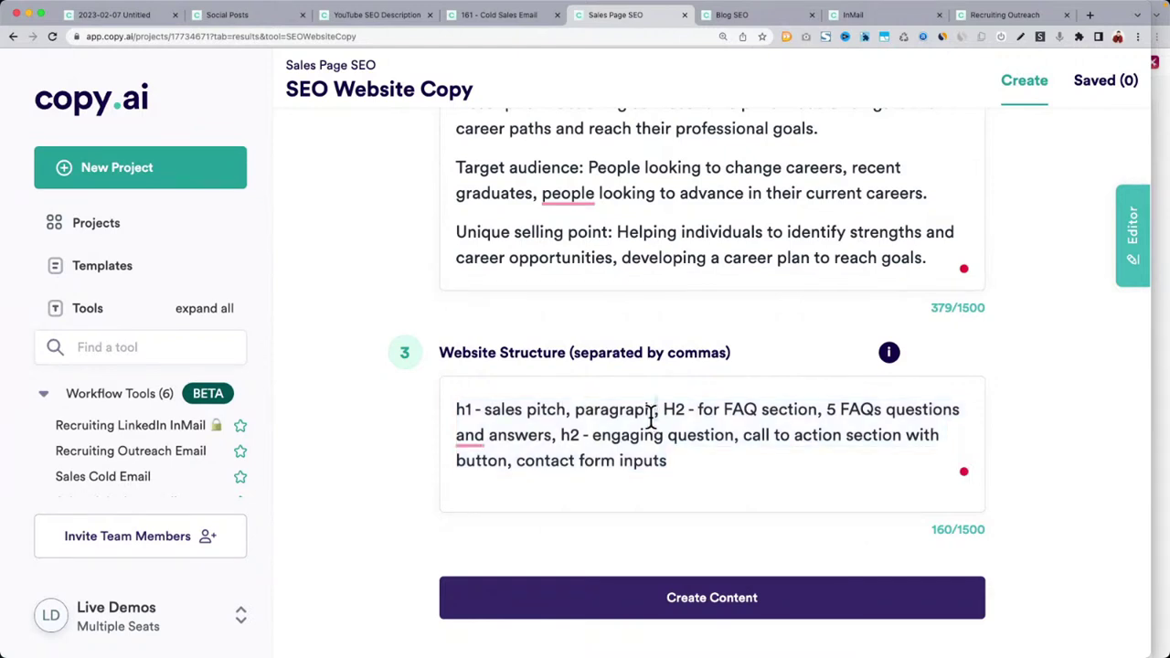
pyautogui.hotkey('ctrl', 'a')
pyautogui.press('BackSpace')
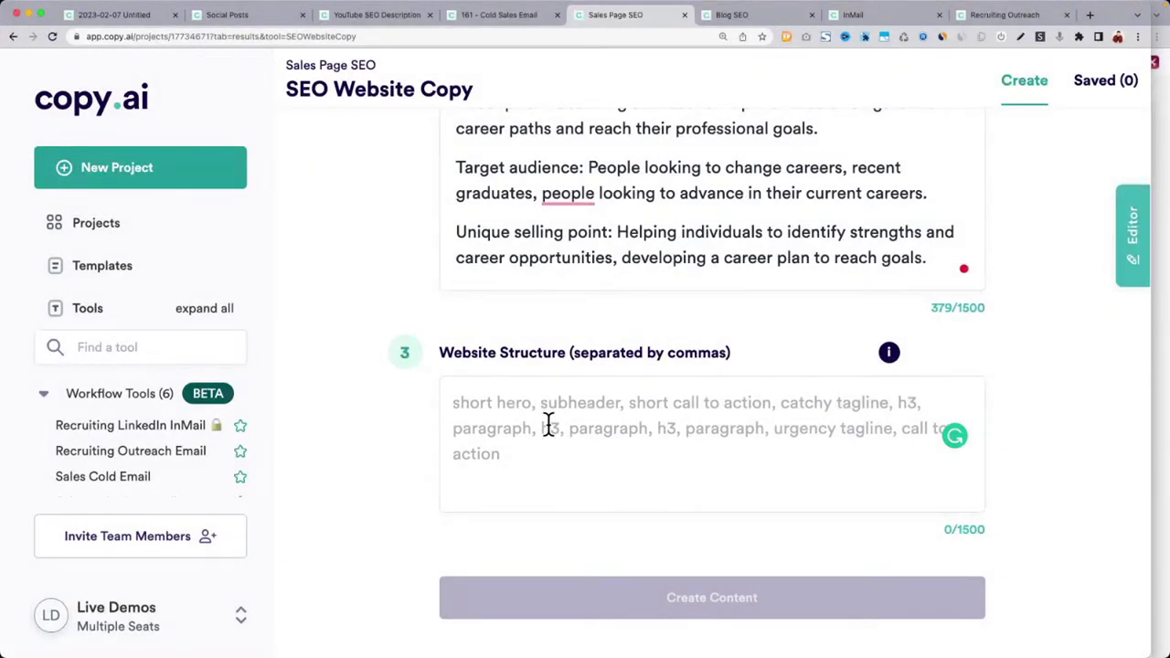
pyautogui.click(549, 424)
pyautogui.press('super+v')
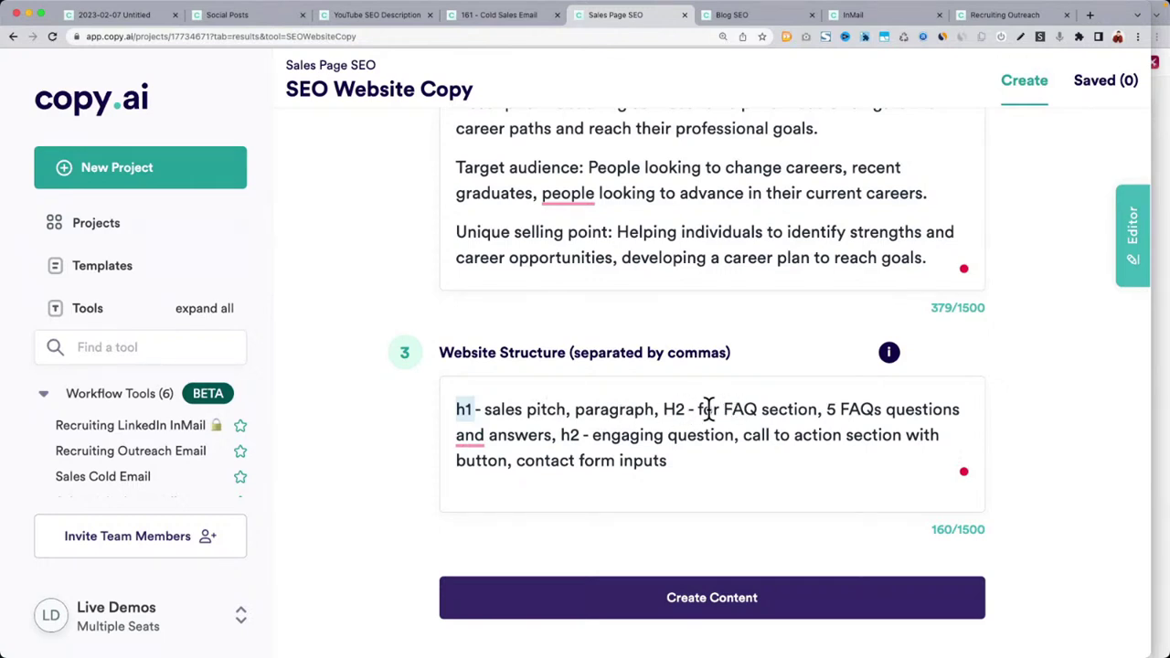
# Highlight the FAQ section element in the website structure and try to generate the SEO website copy
pyautogui.moveTo(697, 408); pyautogui.dragTo(812, 409)
pyautogui.click(833, 409)
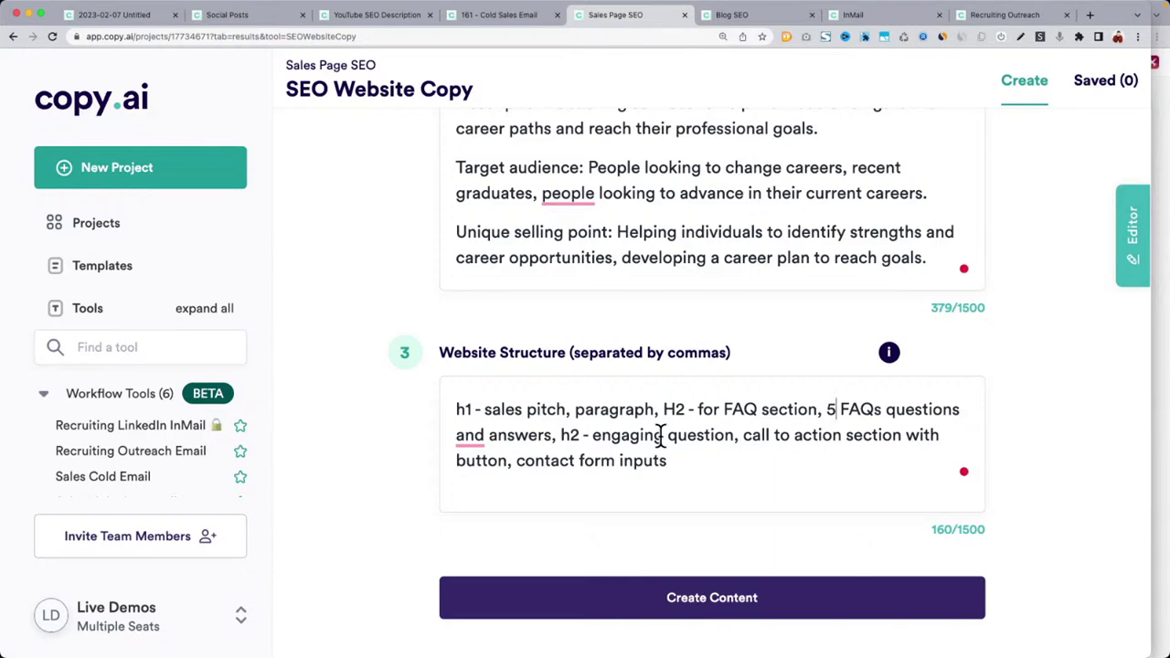
pyautogui.scroll(-1, 661, 435)
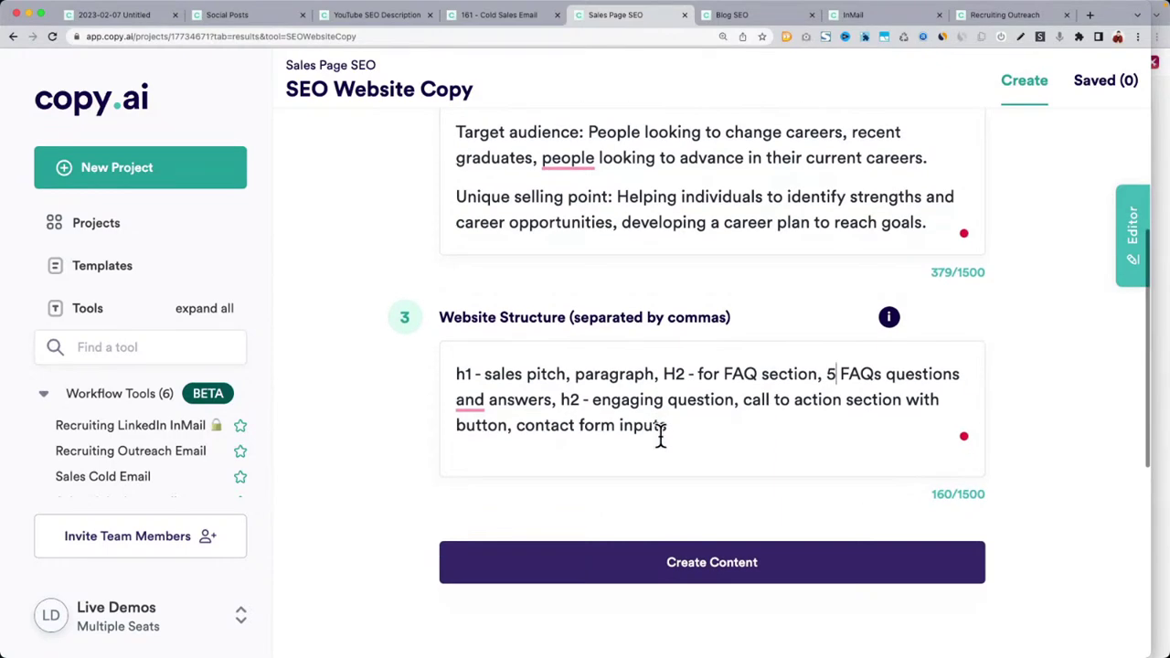
pyautogui.click(720, 565)
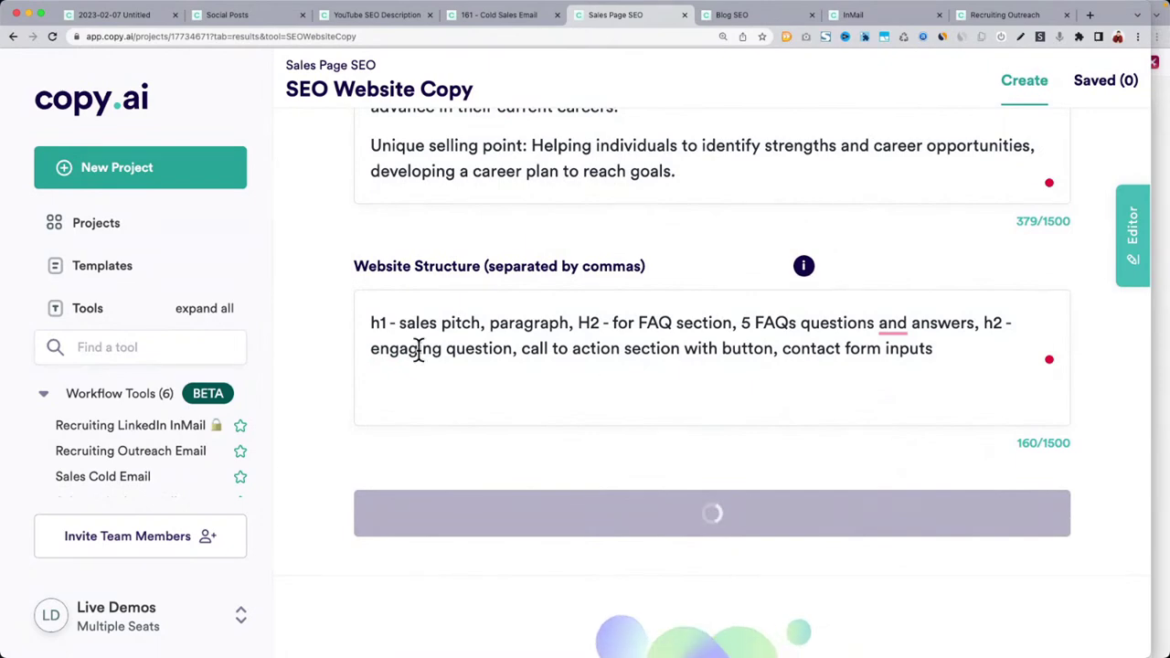
# Review the target SEO keyword and the CareerPro description, target audience and unique selling point while the copy generates
pyautogui.scroll(1, 384, 348)
pyautogui.scroll(5, 637, 373)
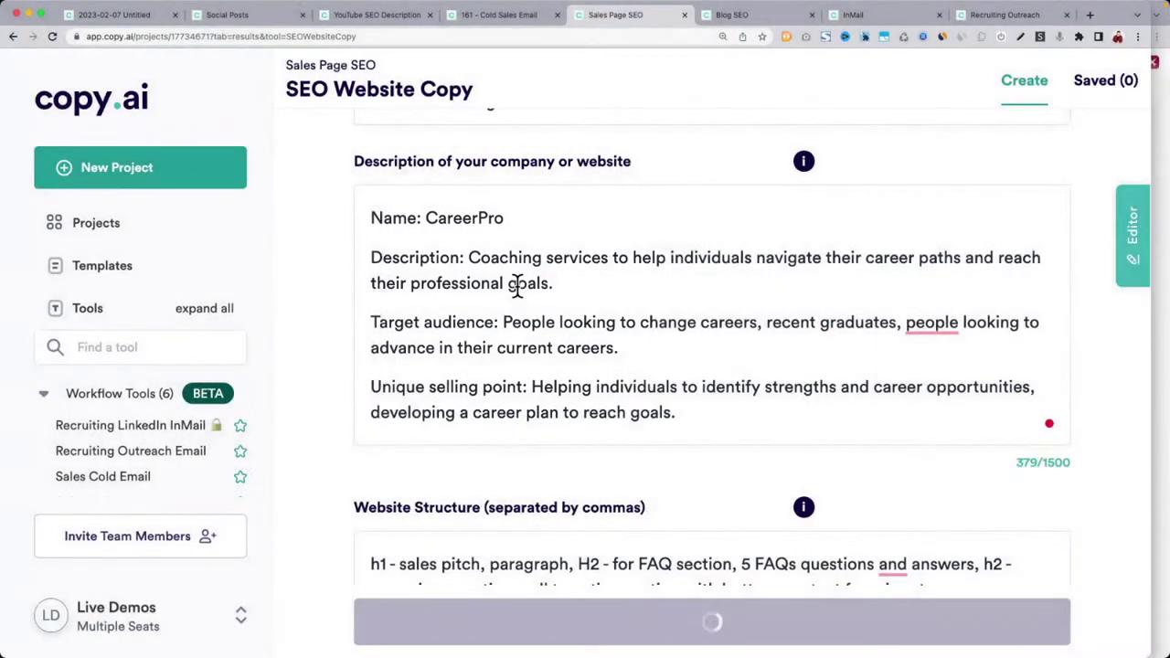
pyautogui.scroll(3, 514, 279)
pyautogui.moveTo(371, 222); pyautogui.dragTo(599, 224)
pyautogui.scroll(-10, 533, 224)
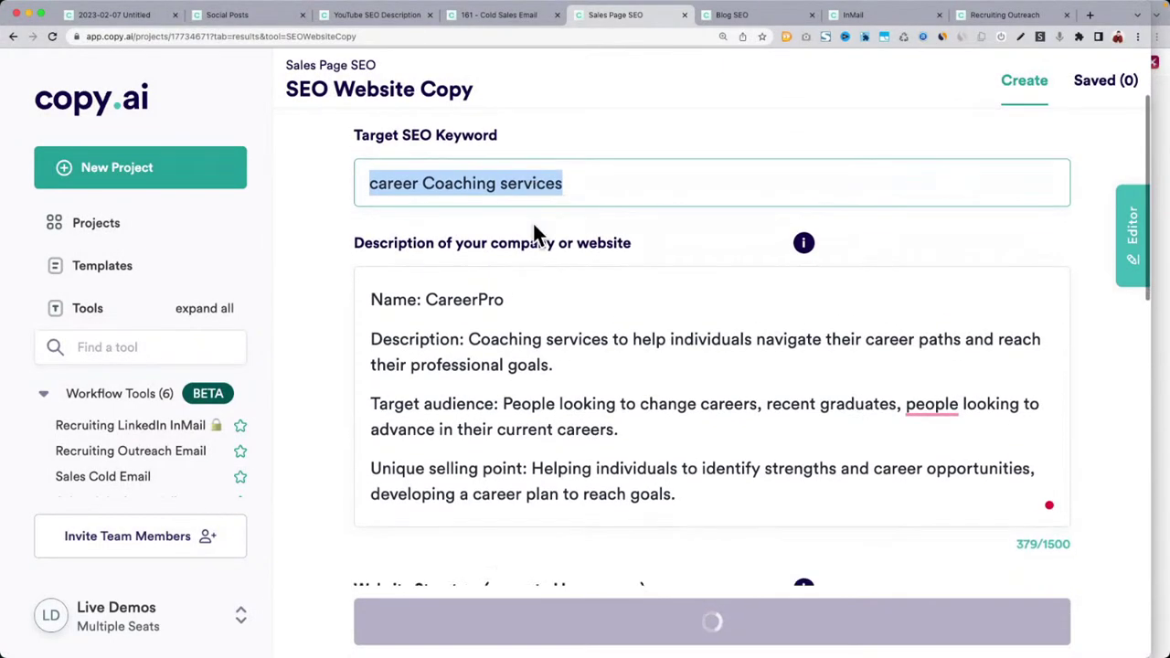
pyautogui.scroll(-4, 532, 223)
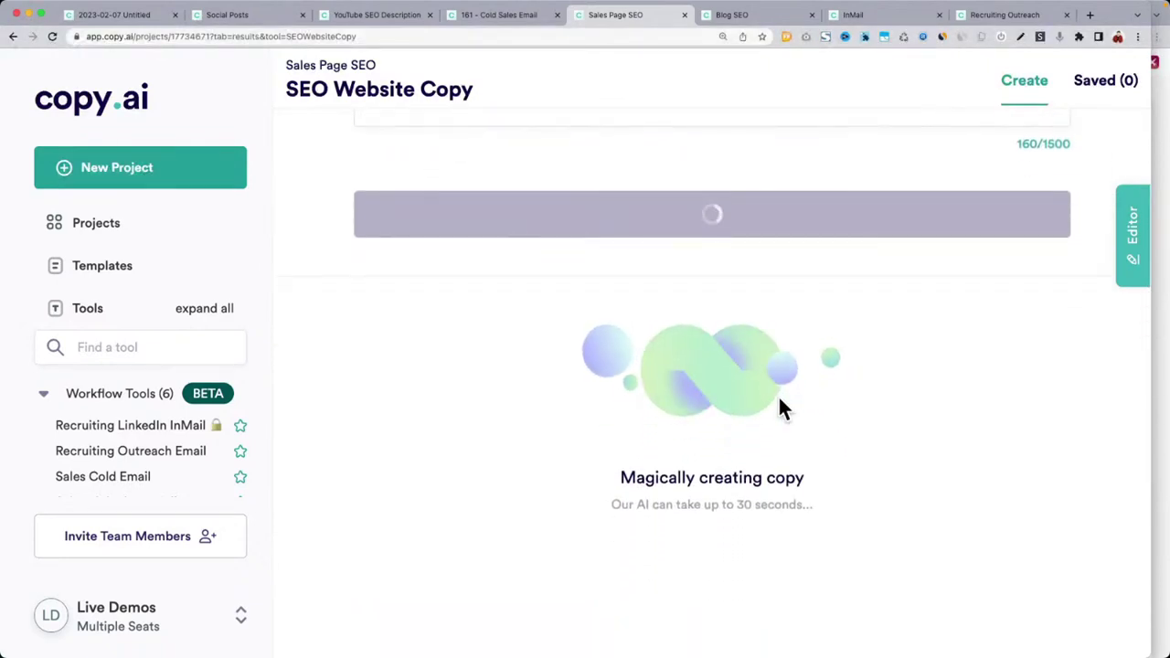
pyautogui.scroll(7, 777, 395)
pyautogui.scroll(4, 778, 395)
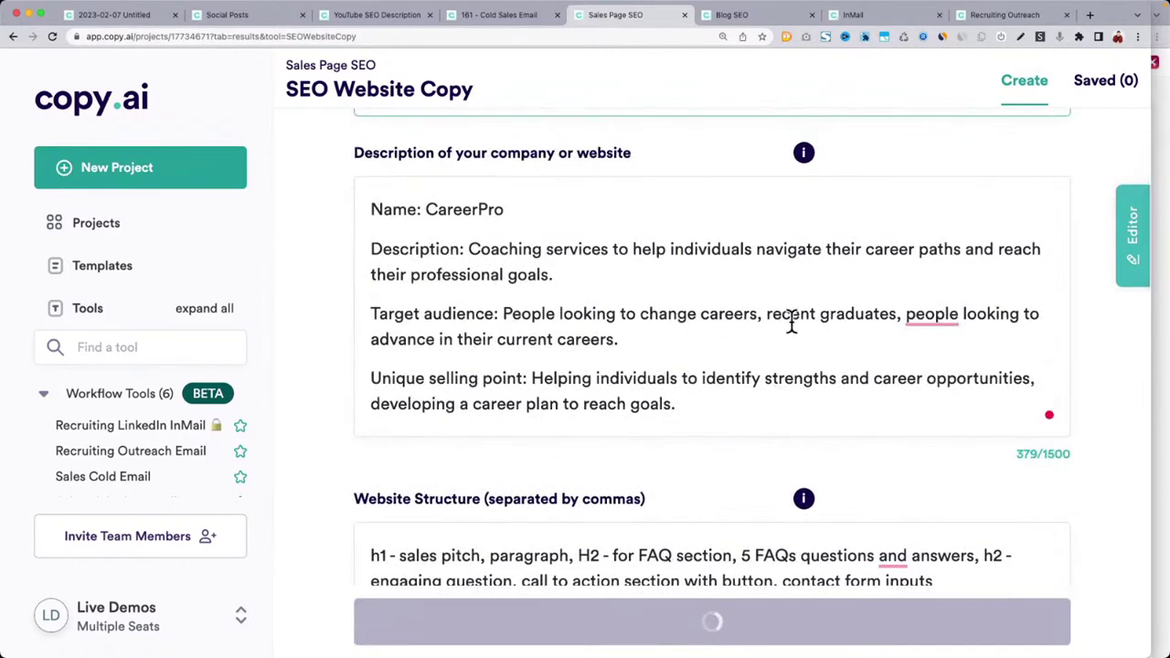
pyautogui.moveTo(386, 339); pyautogui.dragTo(551, 336)
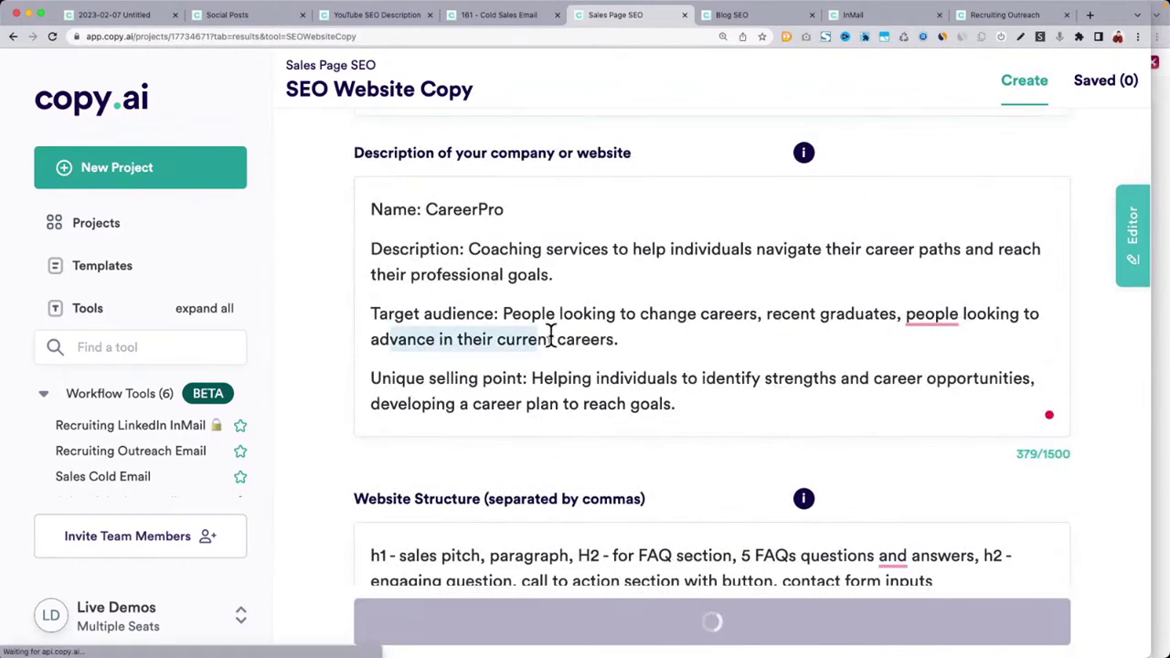
pyautogui.moveTo(469, 249); pyautogui.dragTo(766, 281)
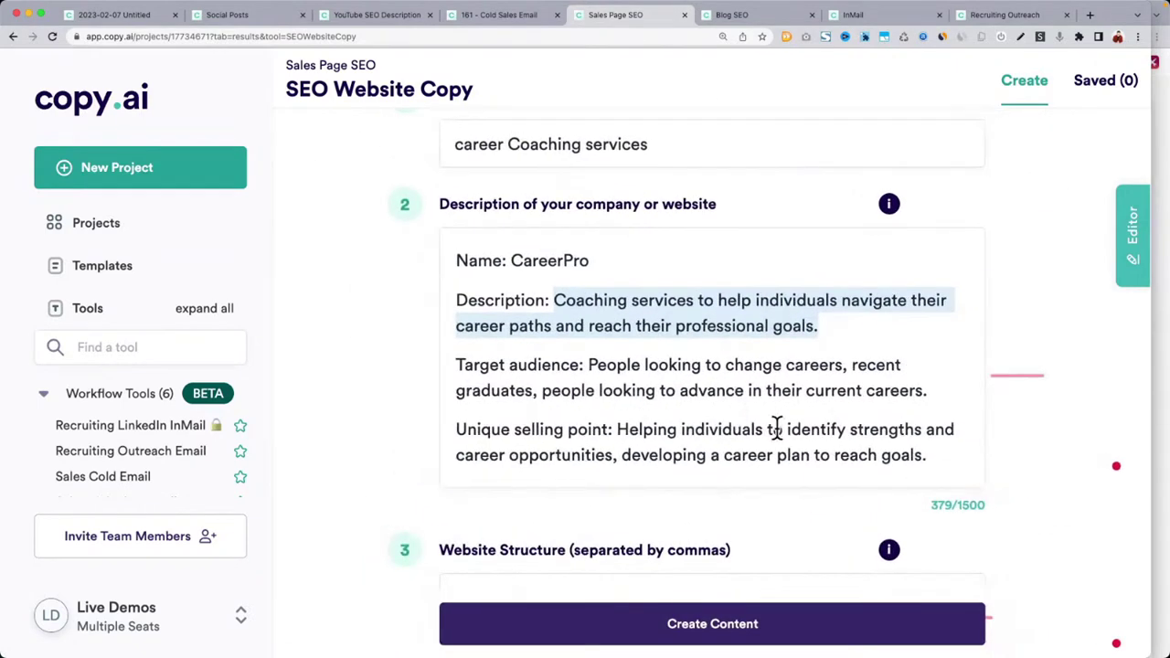
pyautogui.moveTo(625, 454); pyautogui.dragTo(777, 452)
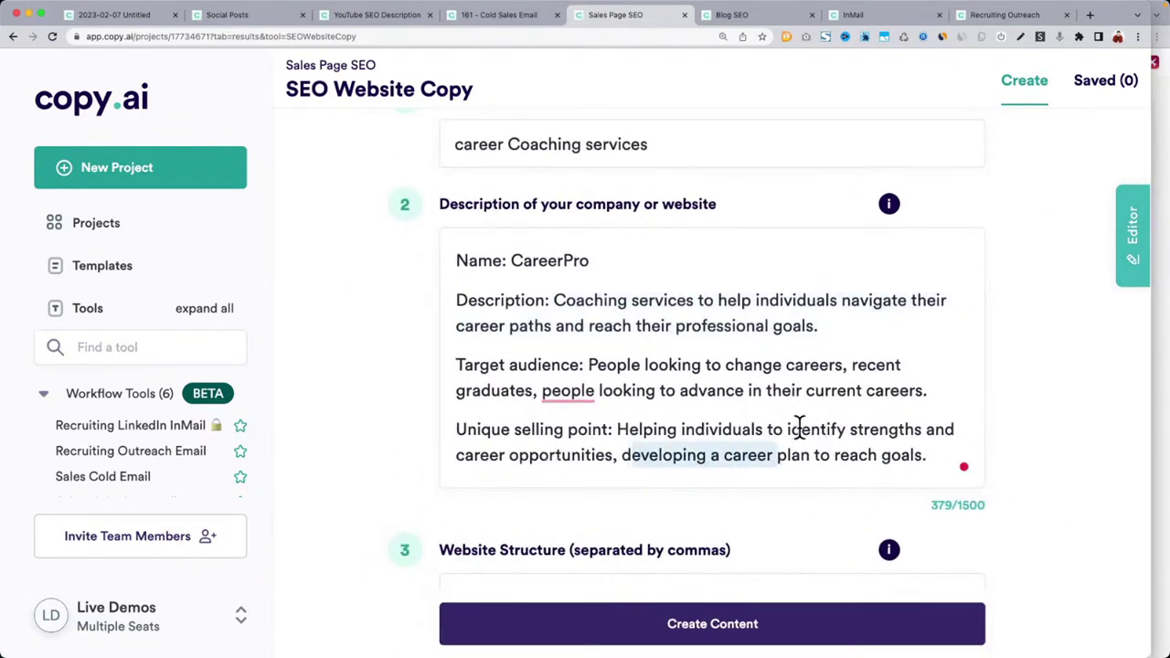
# Retry generating the career coaching website copy with the same keyword, description and website structure
pyautogui.scroll(-10, 673, 438)
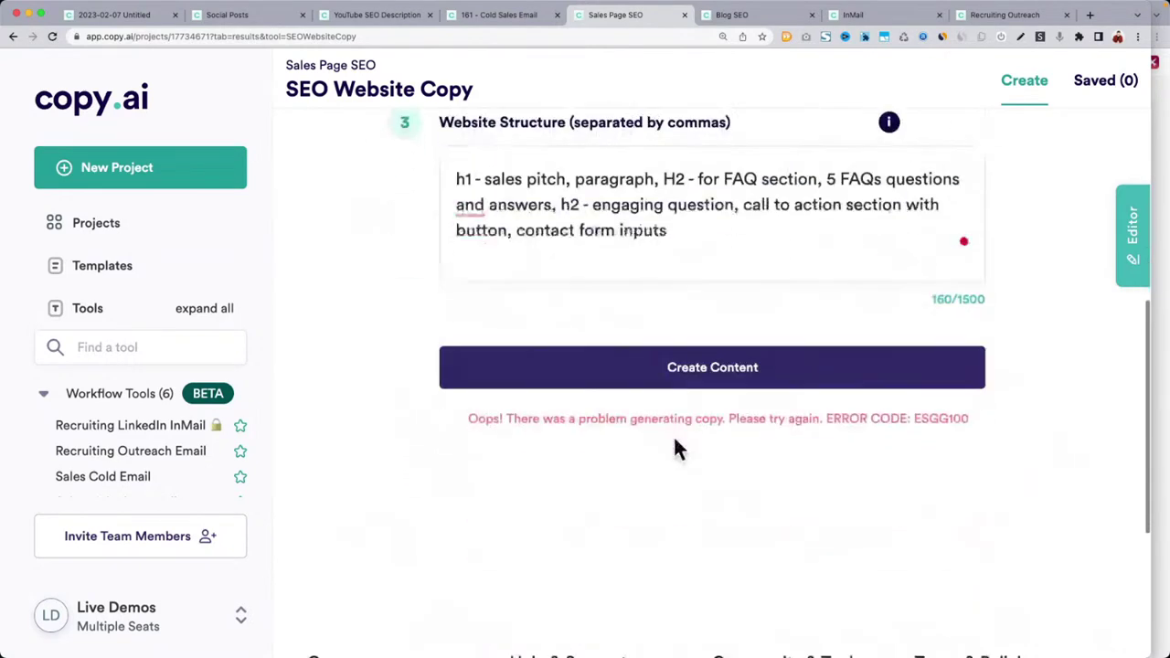
pyautogui.scroll(1, 677, 448)
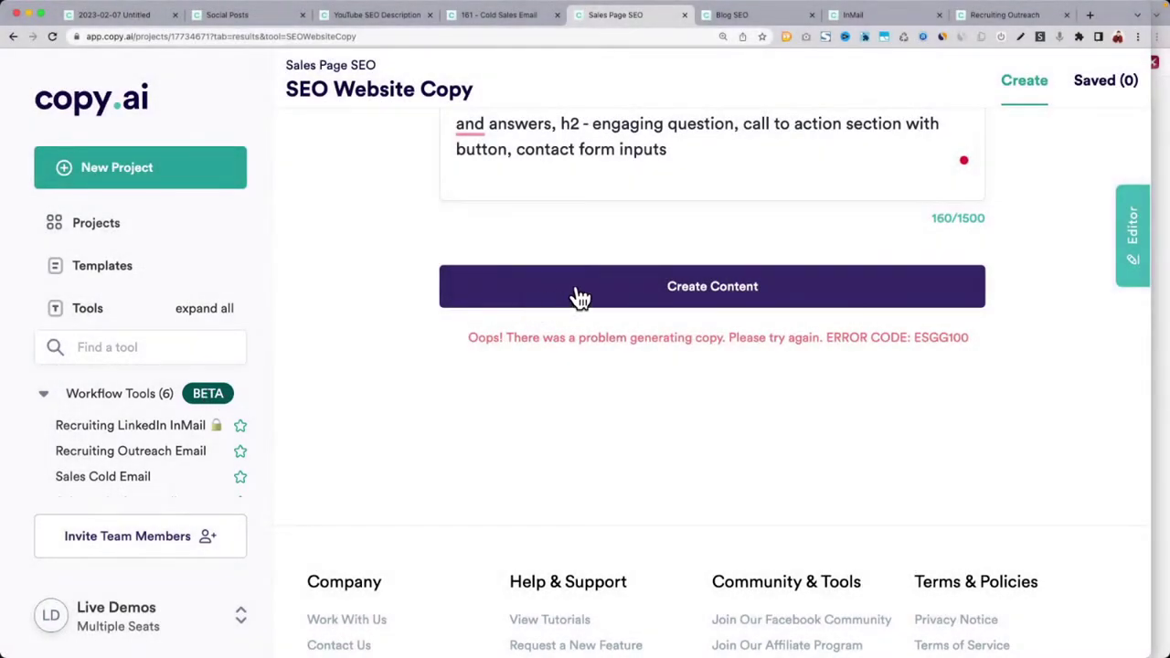
pyautogui.click(598, 295)
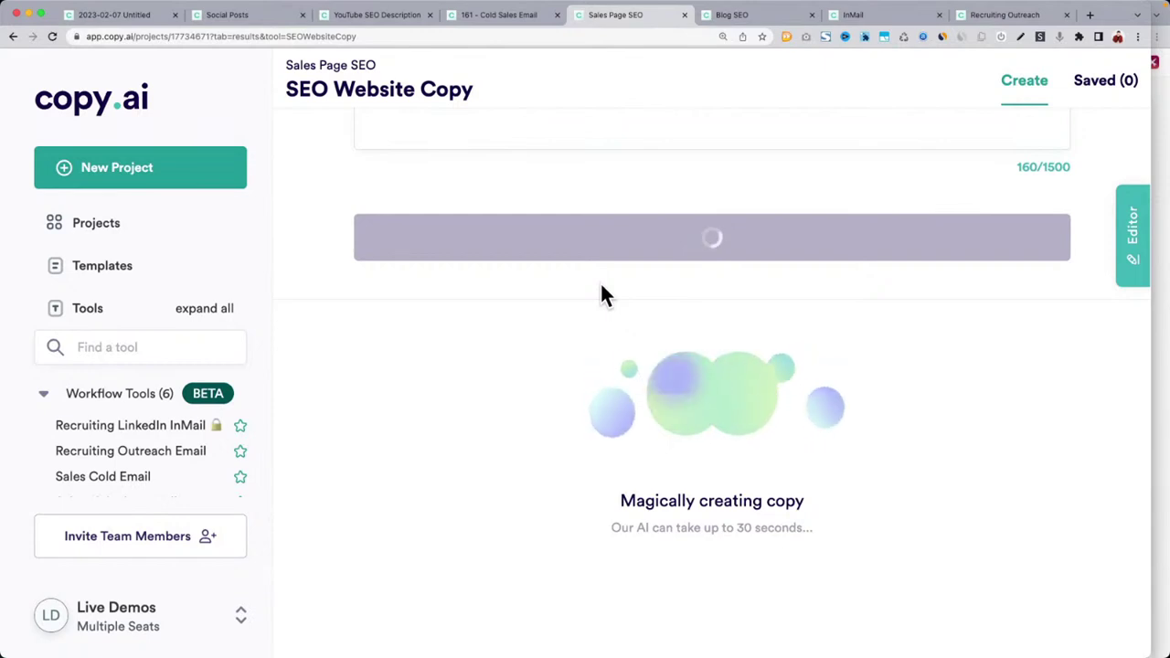
pyautogui.scroll(4, 600, 294)
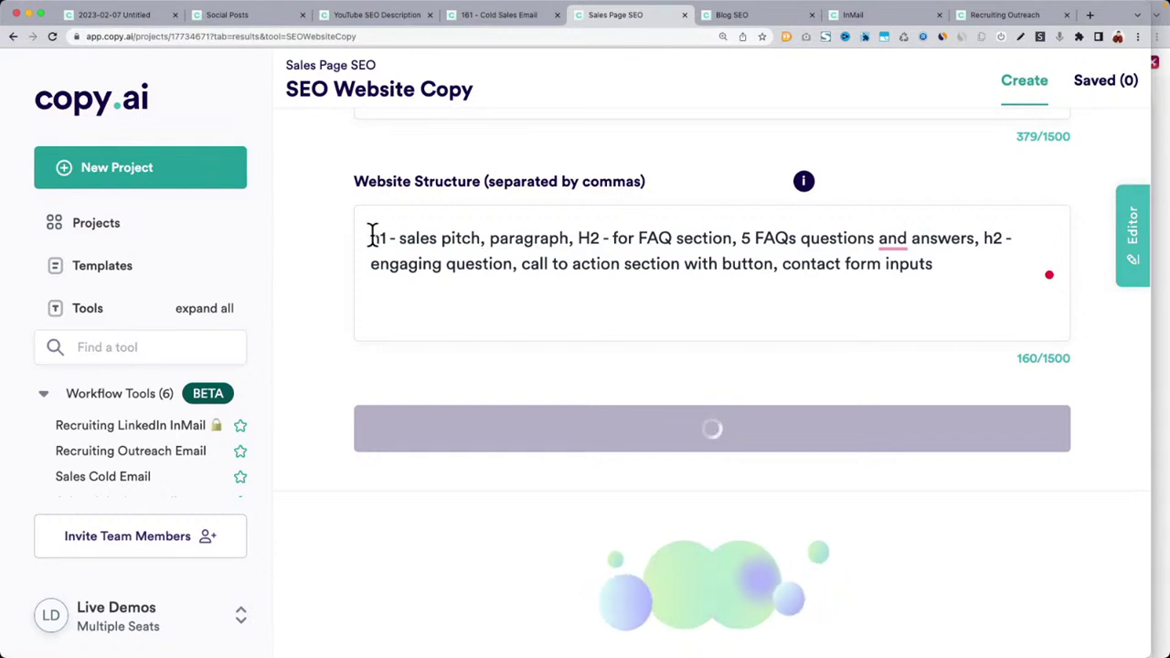
pyautogui.scroll(1, 821, 213)
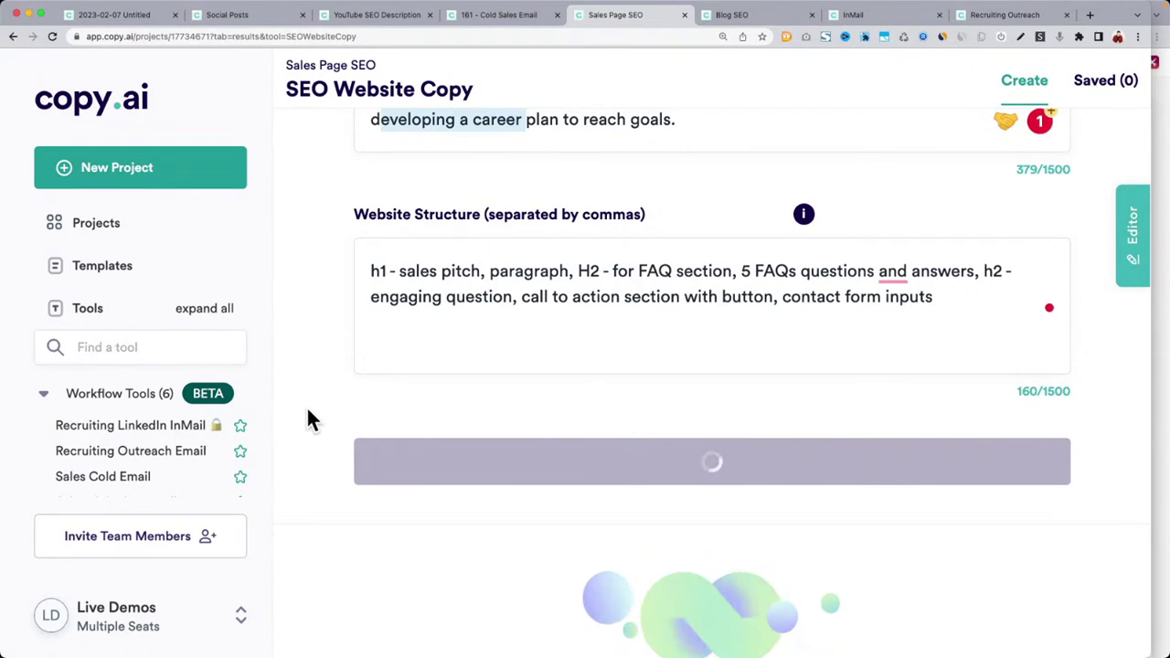
pyautogui.scroll(-5, 308, 411)
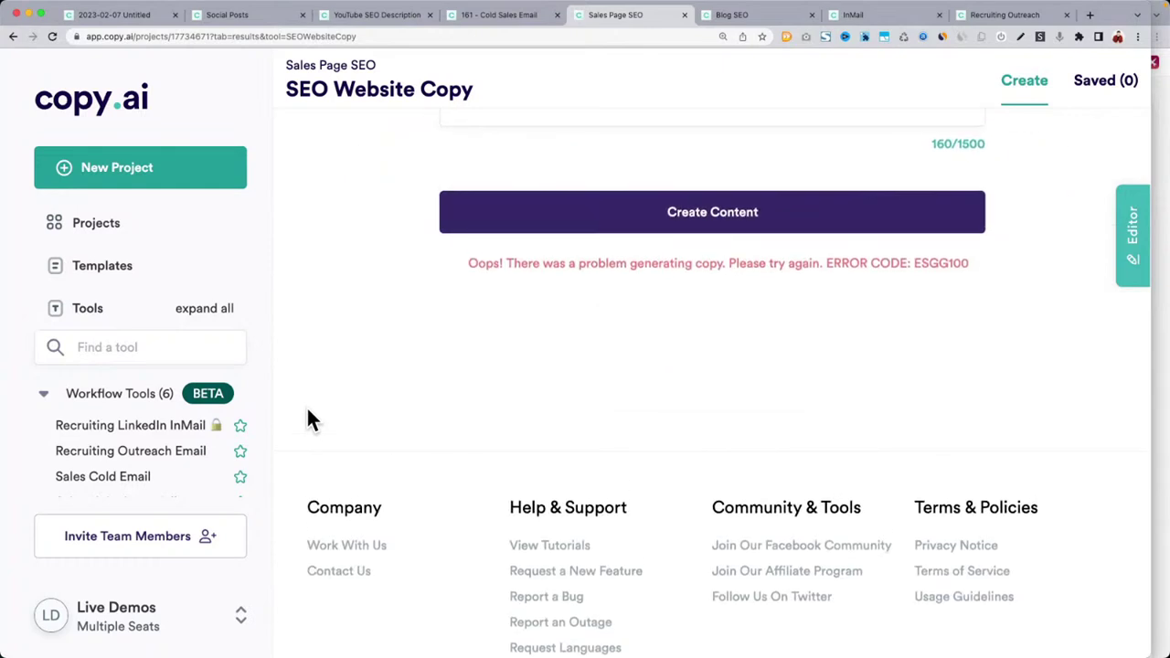
# Remove the call to action section with button and contact form inputs from the website structure, and generate the copy again
pyautogui.scroll(4, 308, 416)
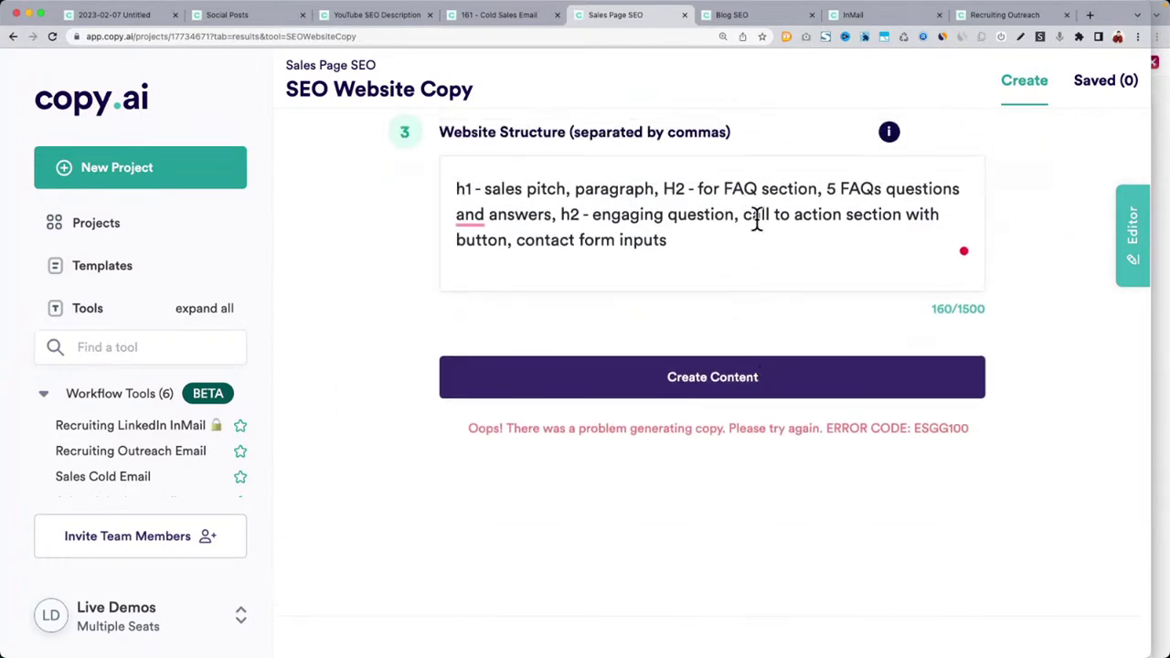
pyautogui.moveTo(743, 214); pyautogui.dragTo(752, 237)
pyautogui.press('BackSpace')
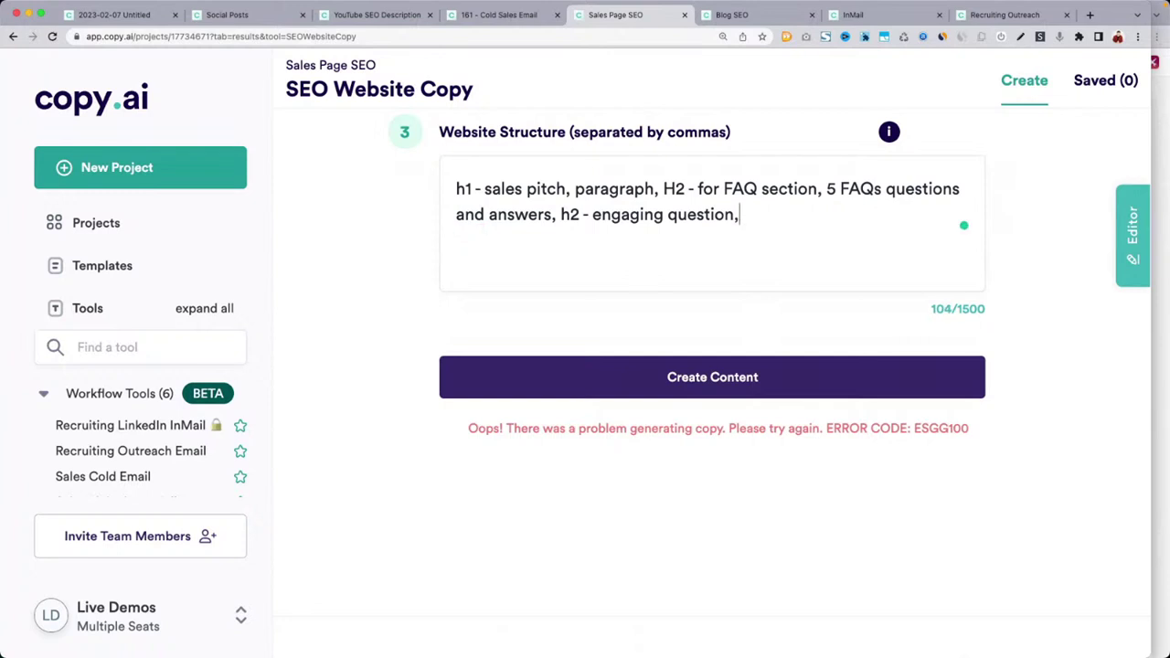
pyautogui.click(712, 363)
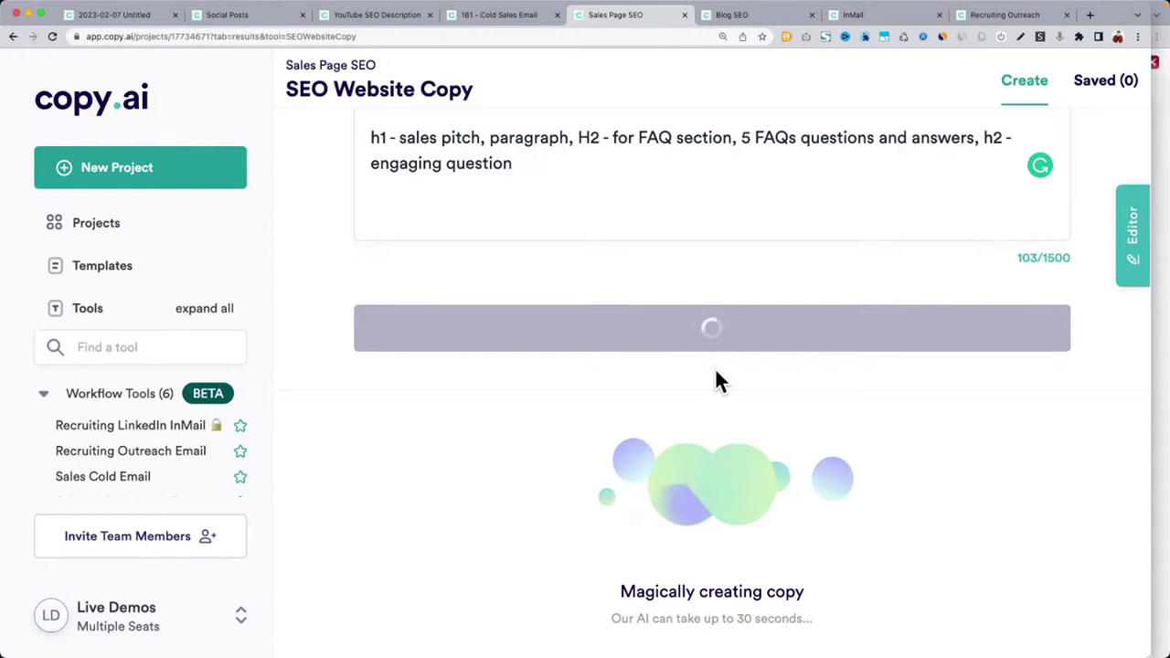
pyautogui.scroll(2, 717, 381)
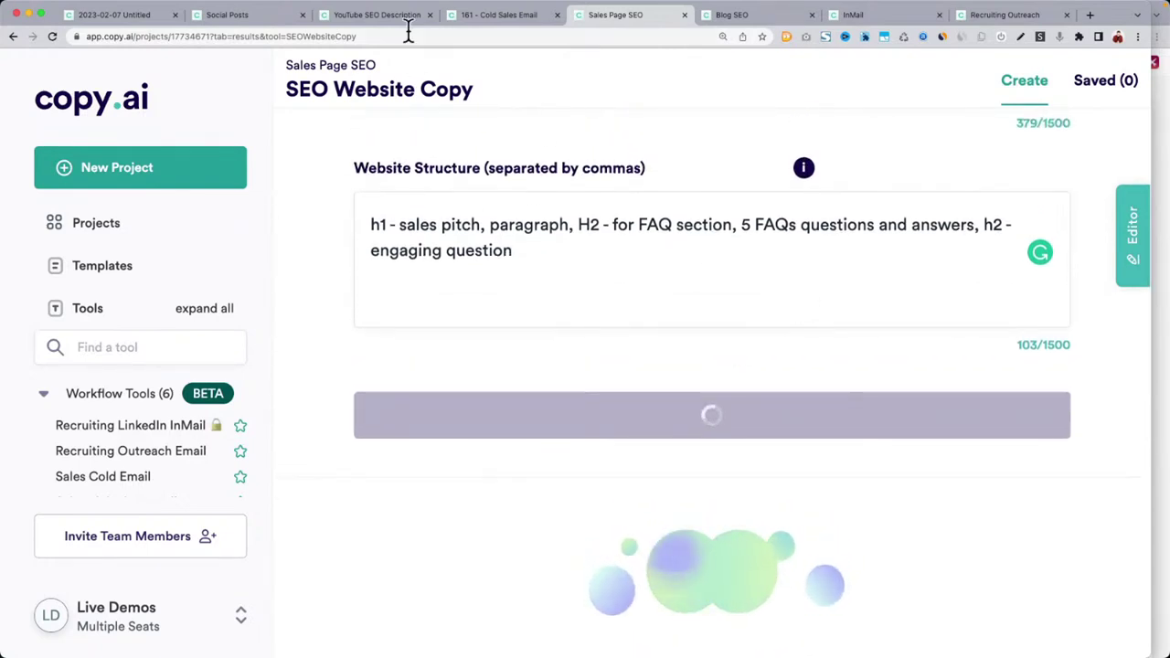
# Switch to the YouTube SEO Description project and review its target keyword, description and website structure inputs
pyautogui.click(376, 14)
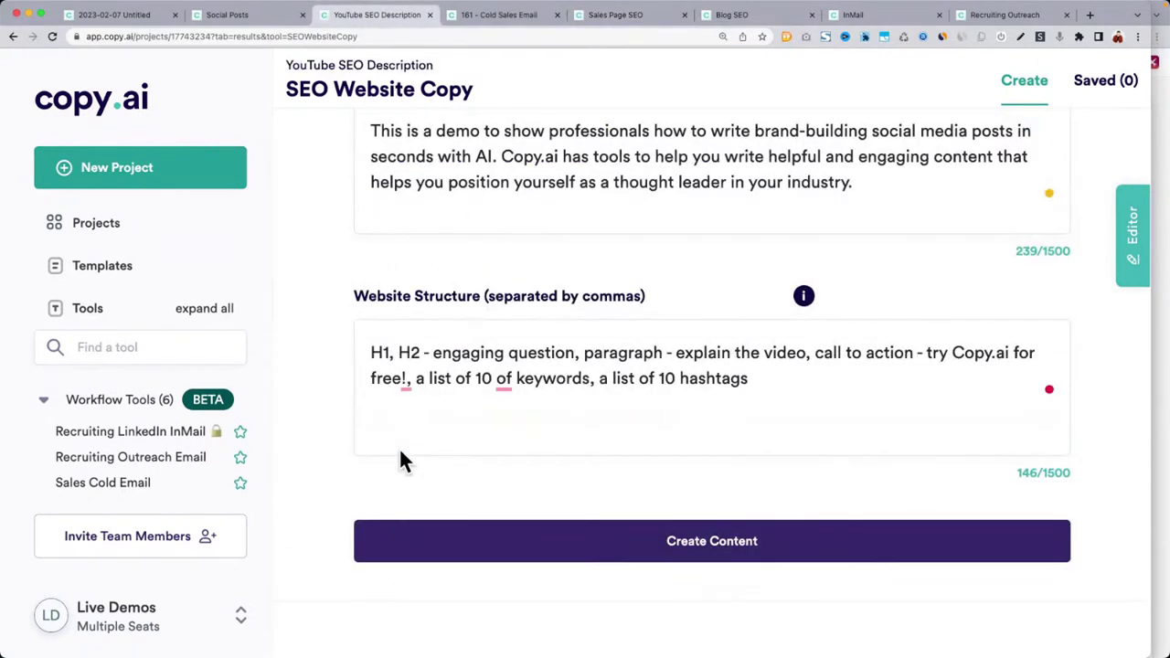
pyautogui.scroll(1, 398, 446)
pyautogui.moveTo(371, 386); pyautogui.dragTo(794, 423)
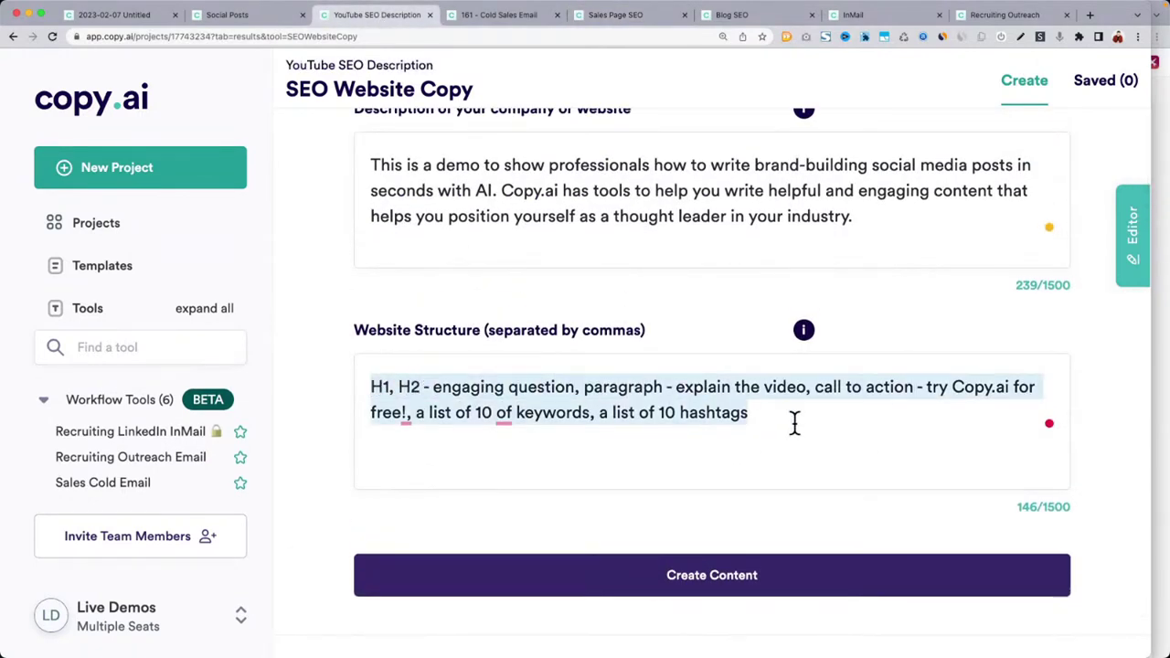
pyautogui.scroll(3, 794, 420)
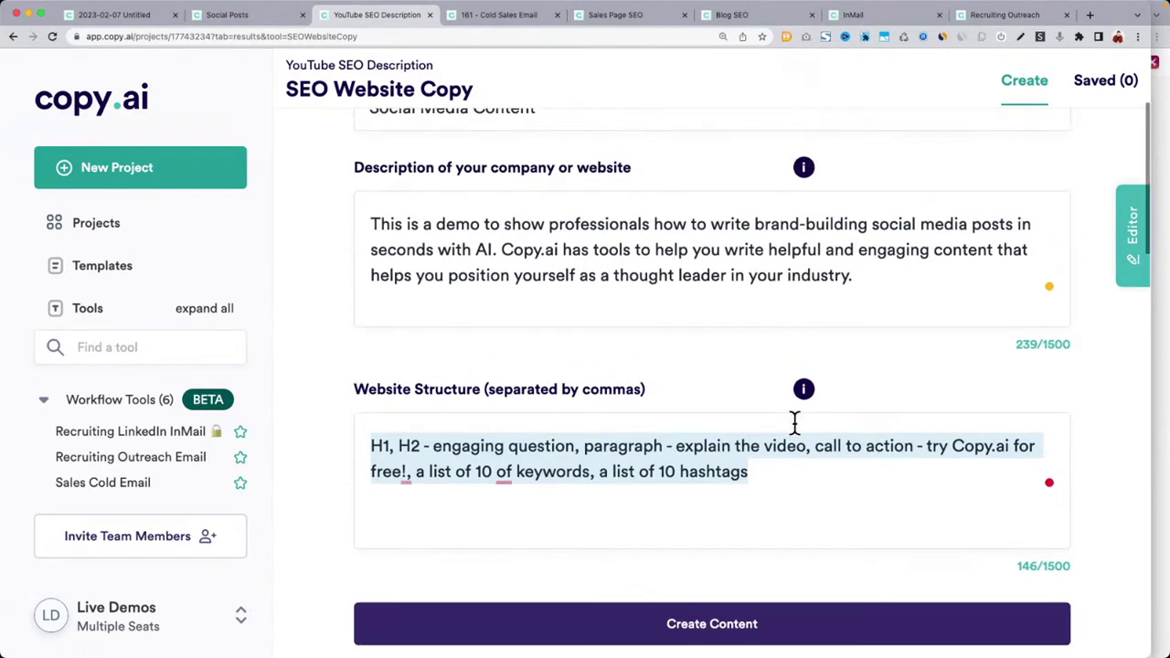
pyautogui.click(378, 196)
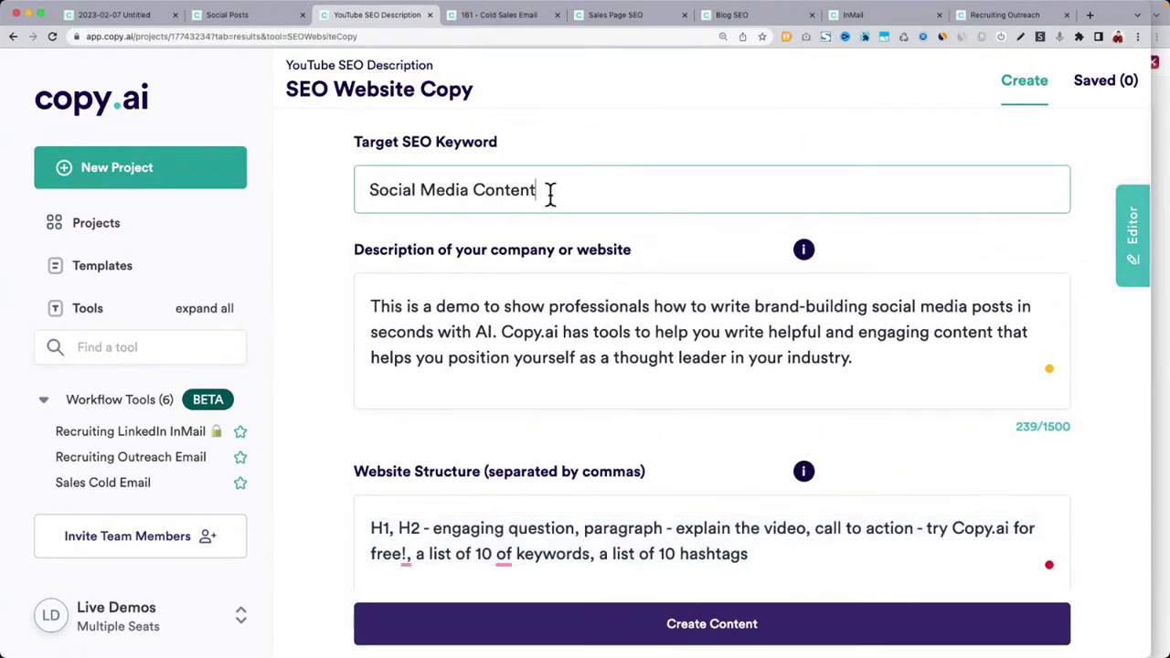
pyautogui.scroll(-1, 405, 262)
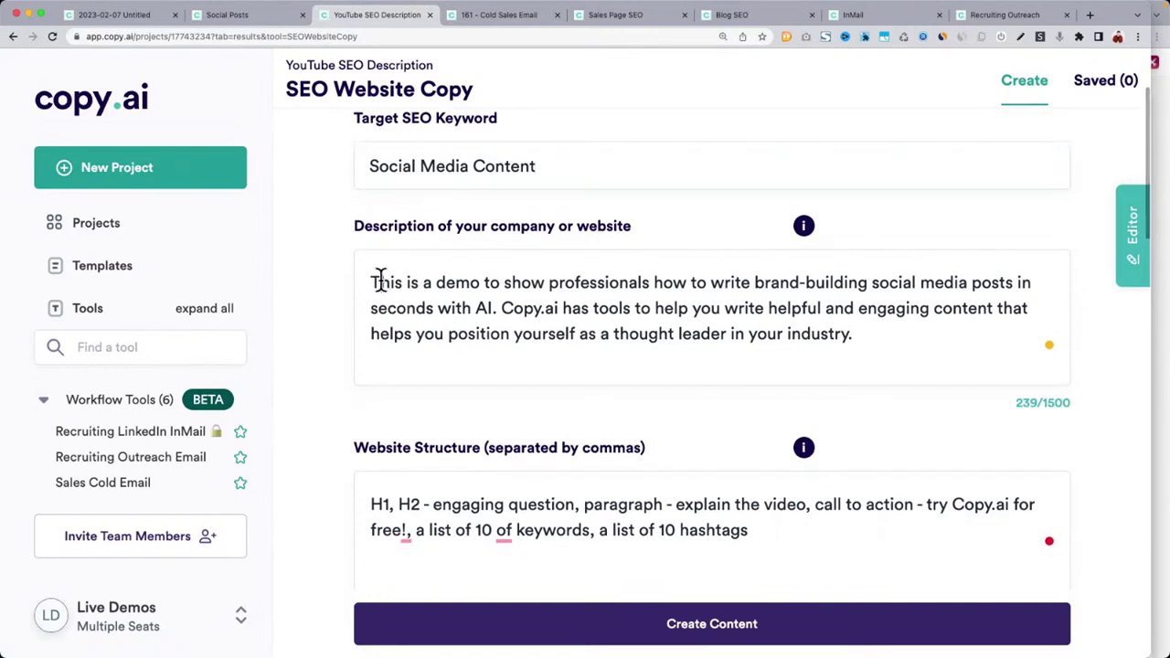
pyautogui.moveTo(377, 279); pyautogui.dragTo(864, 376)
pyautogui.scroll(-5, 865, 376)
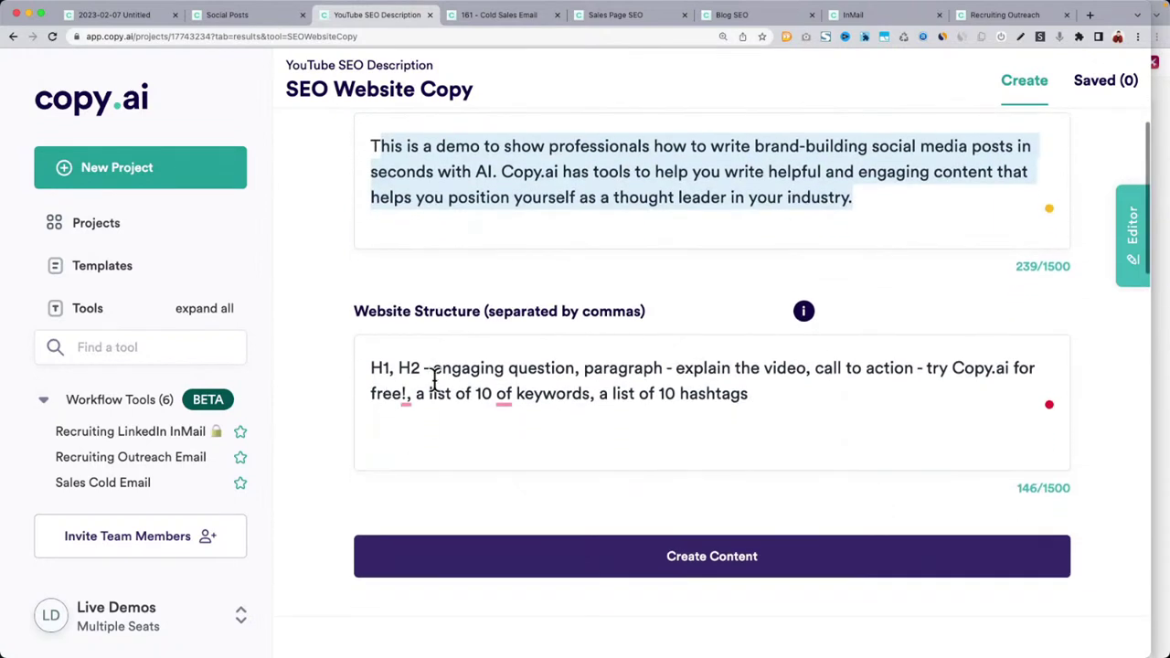
pyautogui.click(455, 393)
pyautogui.moveTo(366, 375); pyautogui.dragTo(778, 373)
# Examine the generated YouTube description, including its H1, engaging question, video paragraph, call to action, keyword list and hashtags
pyautogui.scroll(-10, 778, 373)
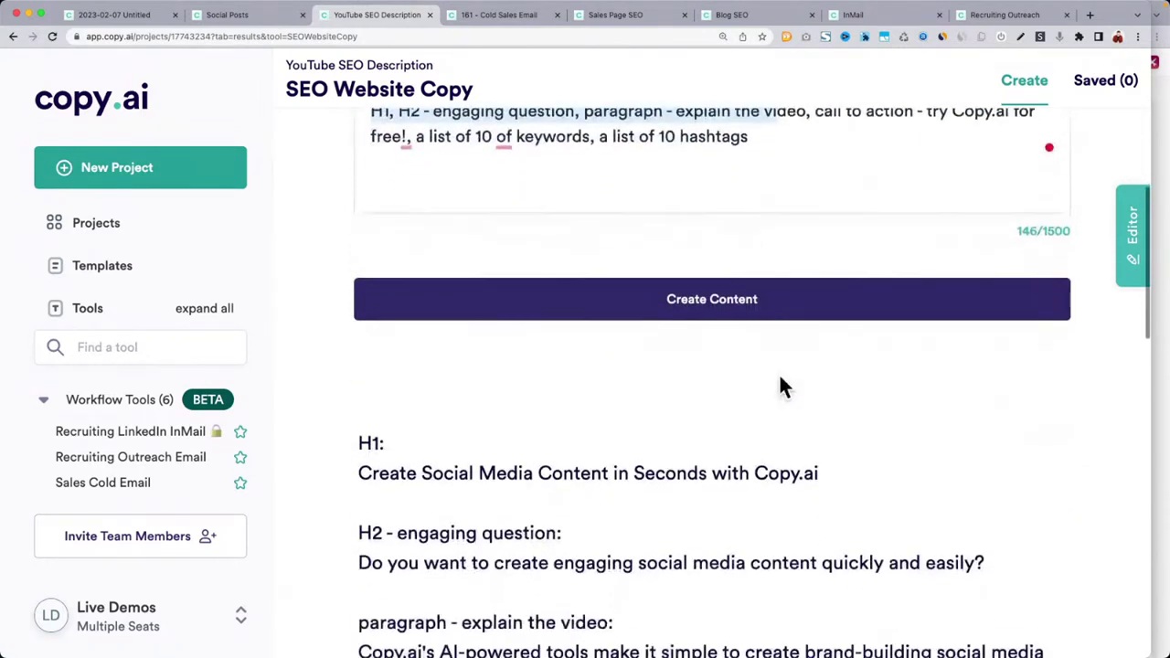
pyautogui.scroll(-1, 774, 372)
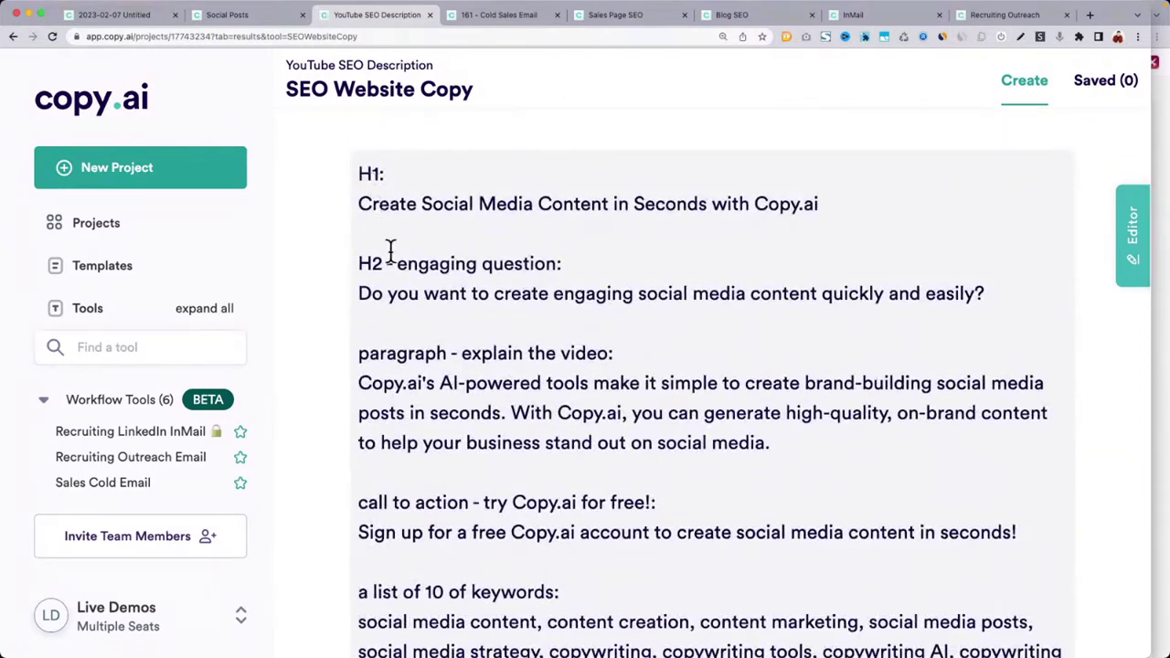
pyautogui.scroll(-2, 450, 509)
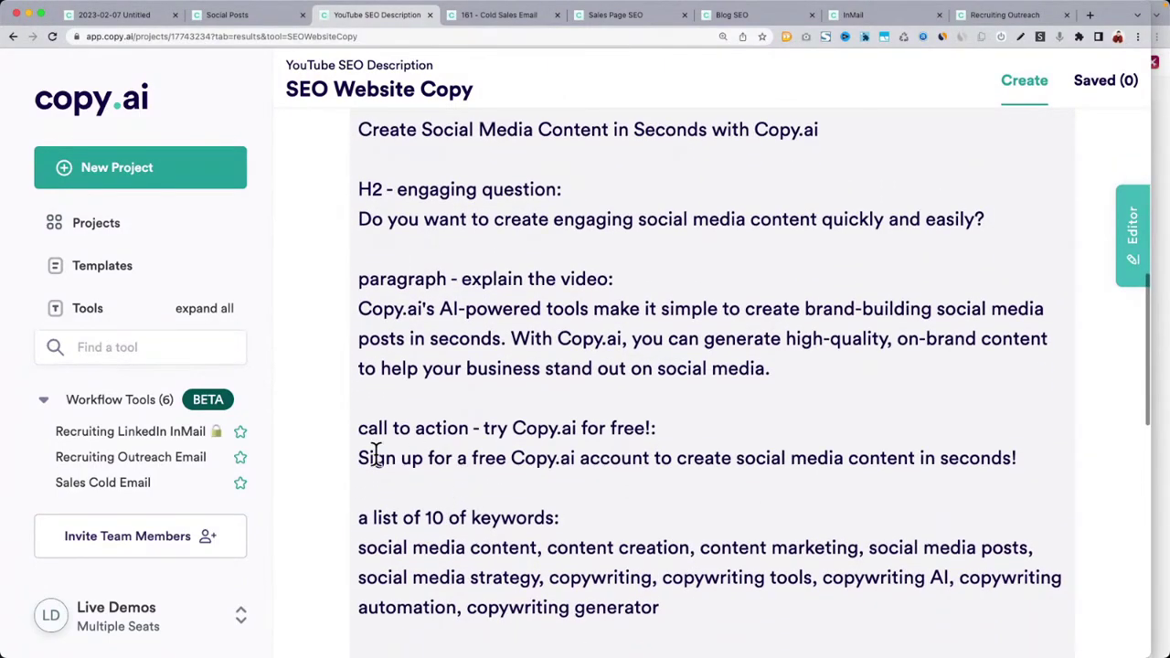
pyautogui.moveTo(361, 457); pyautogui.dragTo(980, 457)
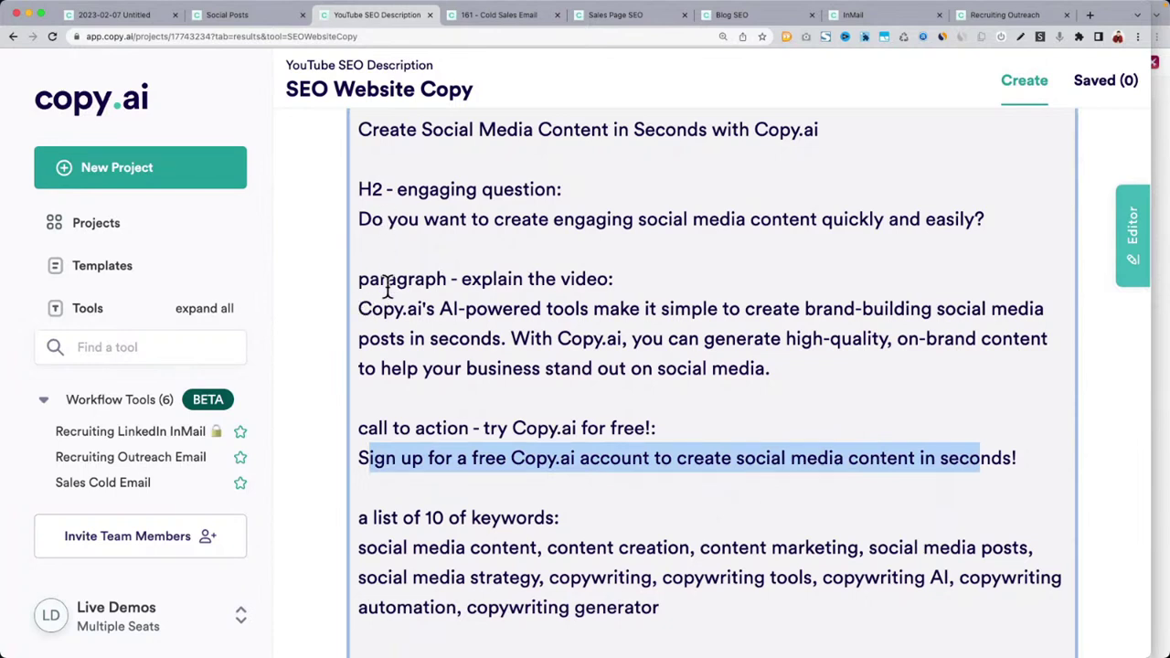
pyautogui.moveTo(362, 308); pyautogui.dragTo(783, 368)
pyautogui.moveTo(360, 212); pyautogui.dragTo(1026, 207)
pyautogui.scroll(1, 405, 183)
pyautogui.moveTo(360, 167); pyautogui.dragTo(835, 178)
pyautogui.scroll(-1, 834, 178)
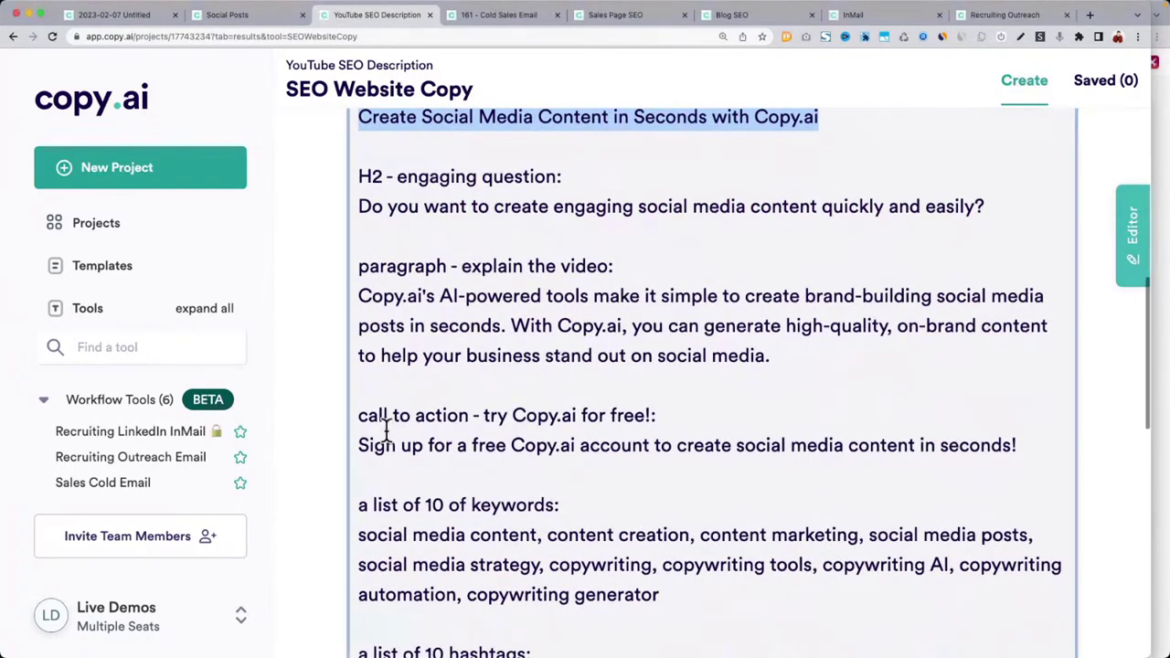
pyautogui.scroll(-2, 381, 475)
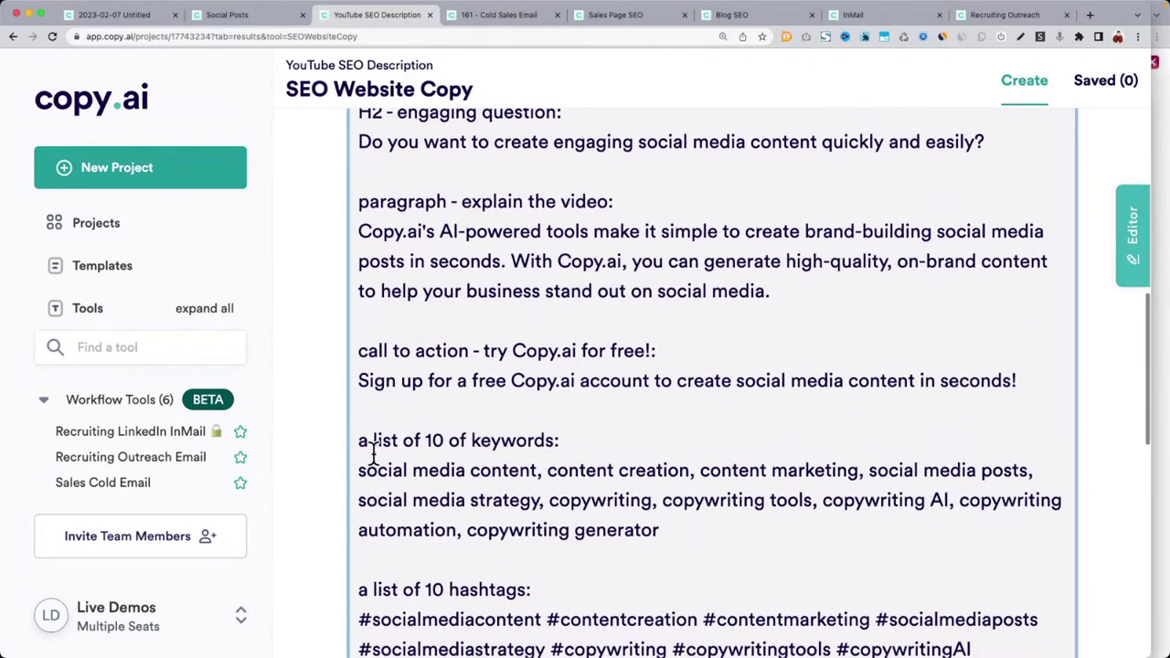
pyautogui.moveTo(390, 440); pyautogui.dragTo(547, 443)
pyautogui.scroll(3, 373, 475)
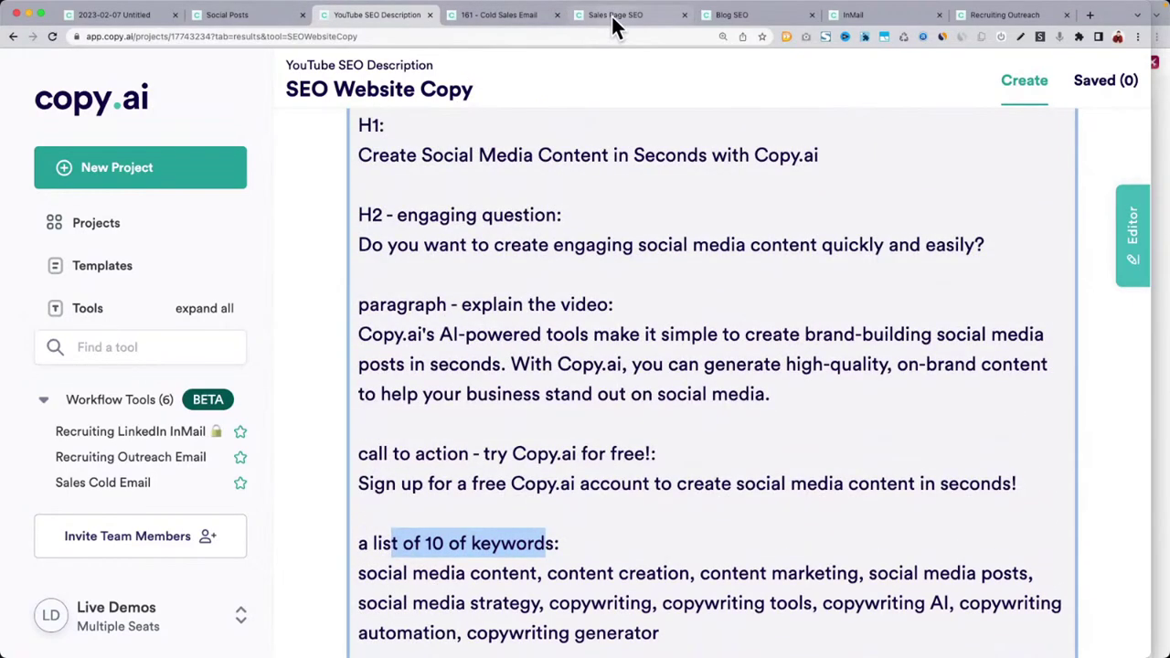
# Switch to the Sales Page SEO project, check the CareerPro description and website structure, and try generating the copy again
pyautogui.click(611, 16)
pyautogui.scroll(3, 830, 480)
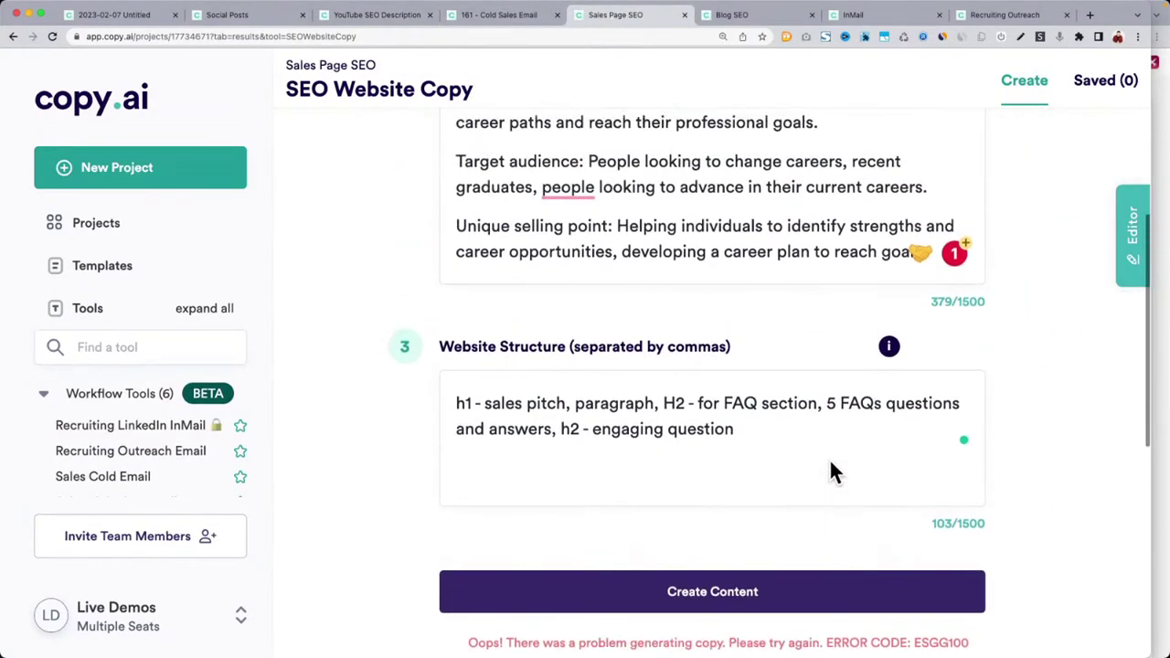
pyautogui.scroll(3, 830, 471)
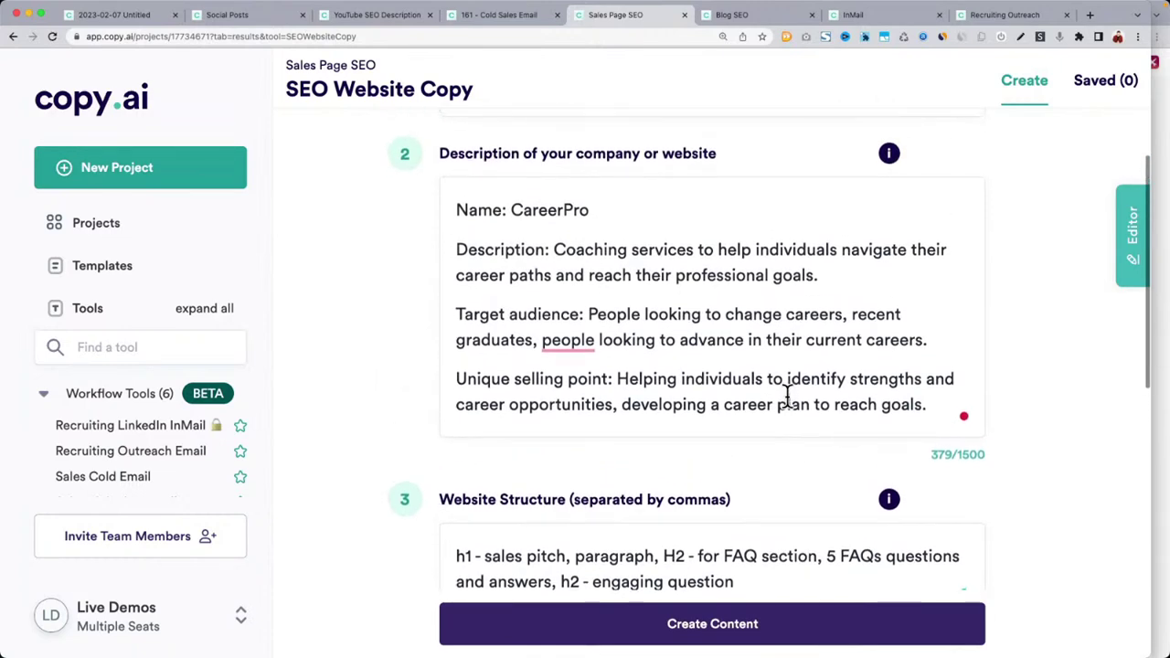
pyautogui.scroll(3, 784, 397)
pyautogui.scroll(-6, 786, 395)
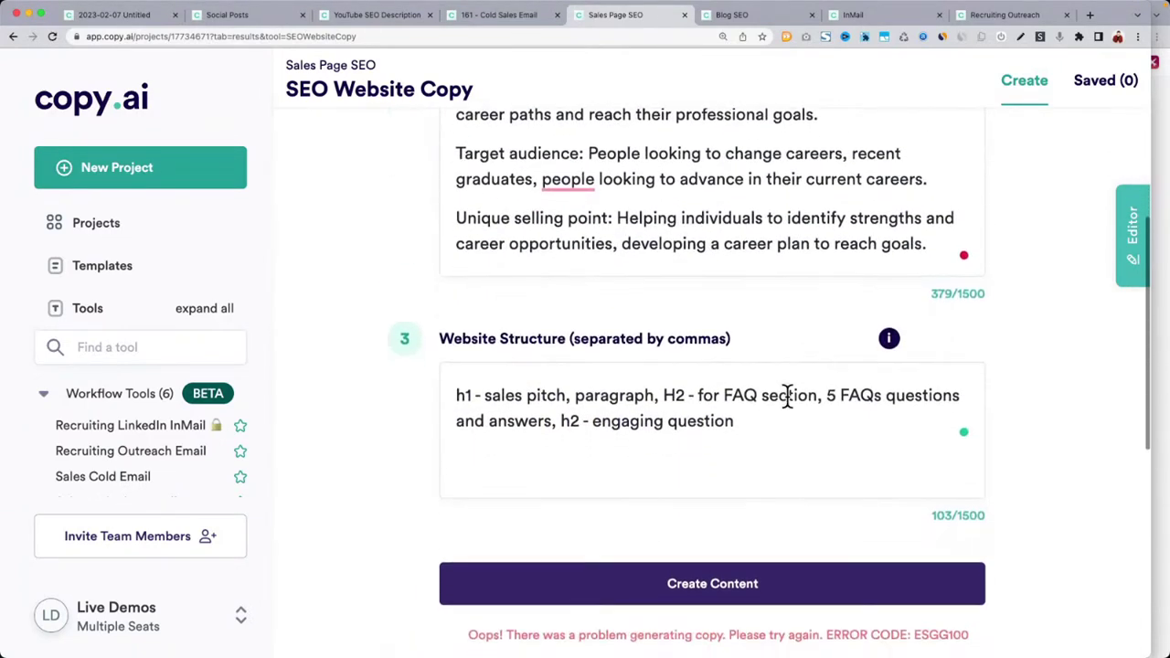
pyautogui.scroll(-1, 822, 557)
pyautogui.click(718, 536)
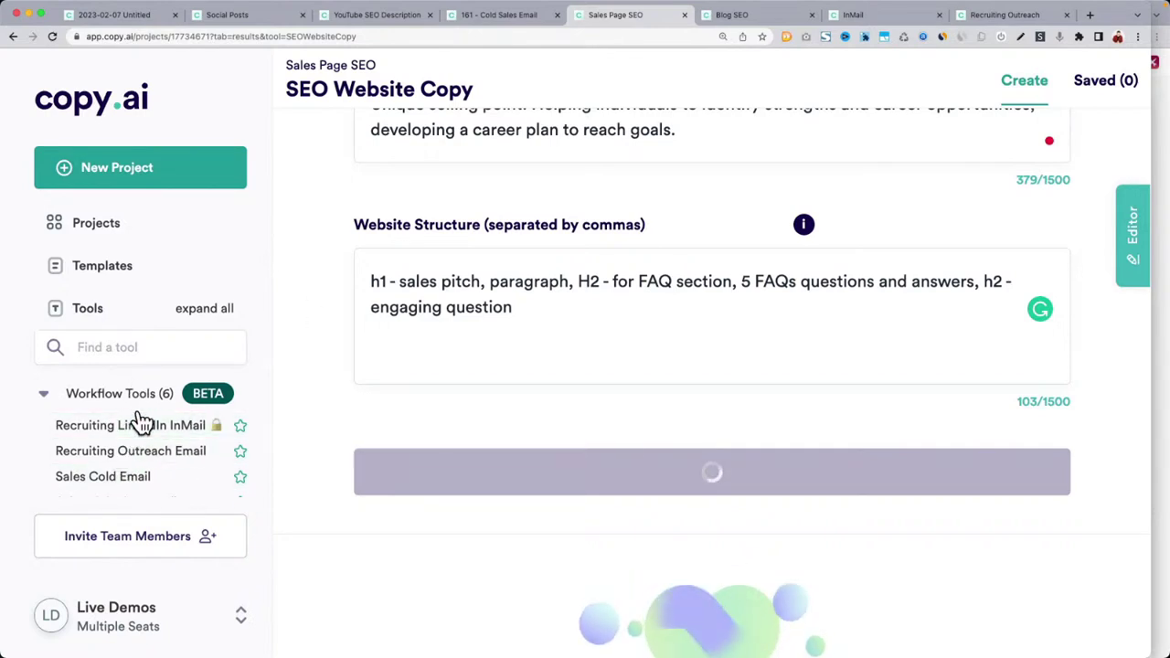
pyautogui.scroll(-2, 141, 422)
pyautogui.scroll(2, 142, 423)
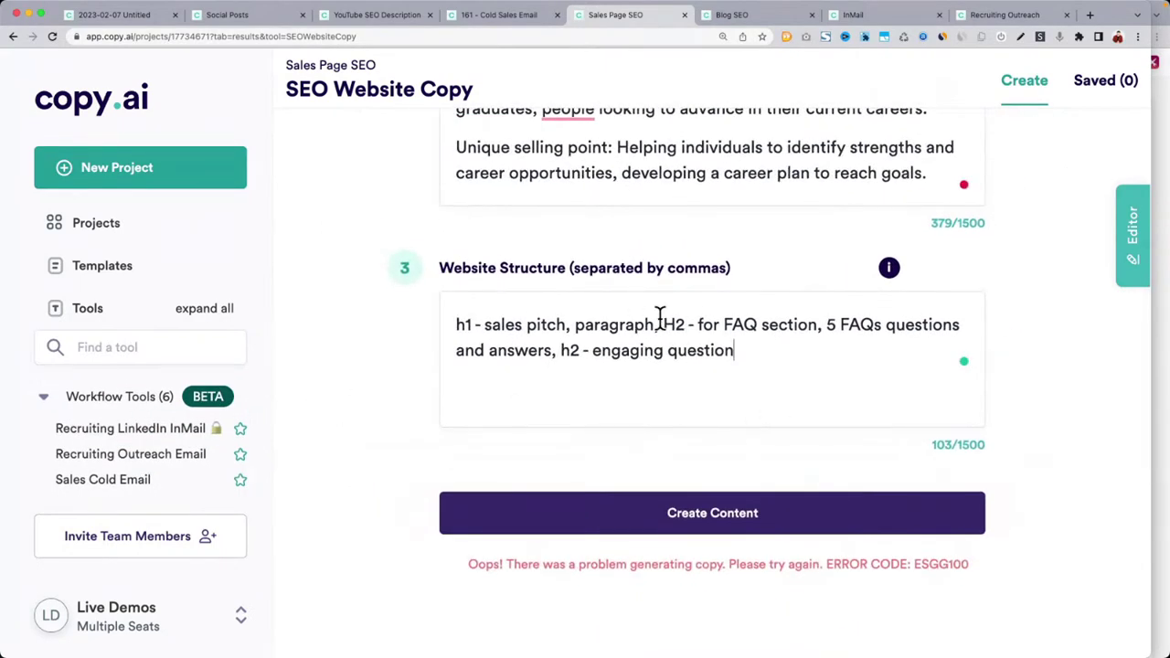
# Return to the generated copy in the YouTube SEO Description project
pyautogui.click(345, 20)
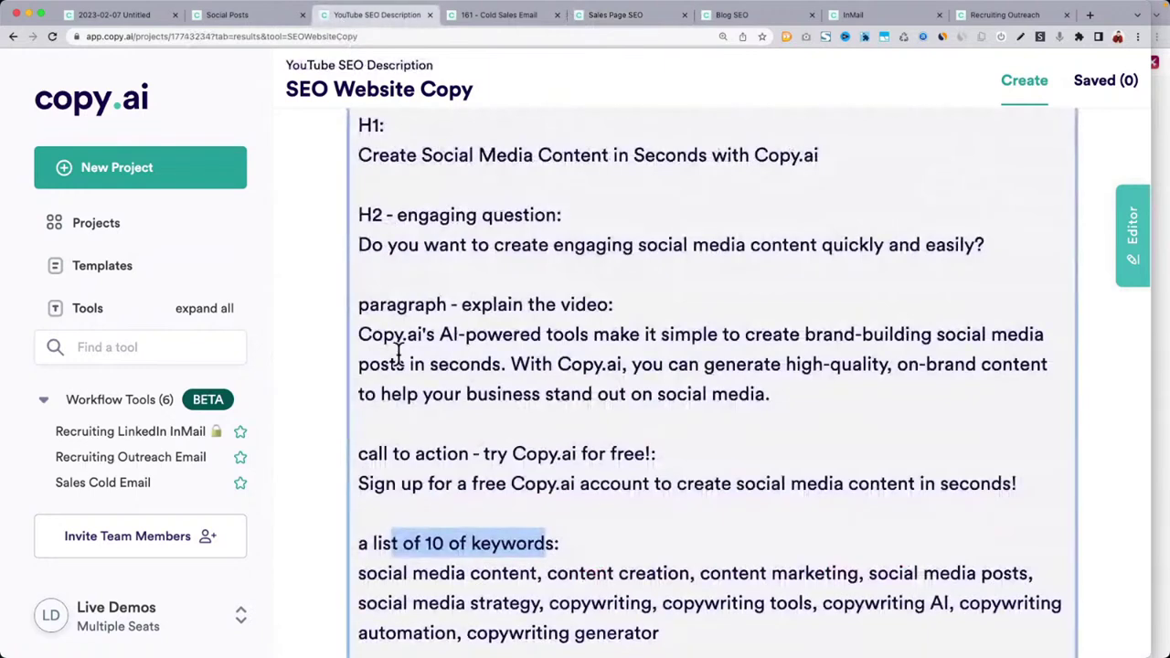
# Review the keyword and hashtag lists in the generated SEO copy against the website structure that requested them
pyautogui.scroll(-5, 479, 379)
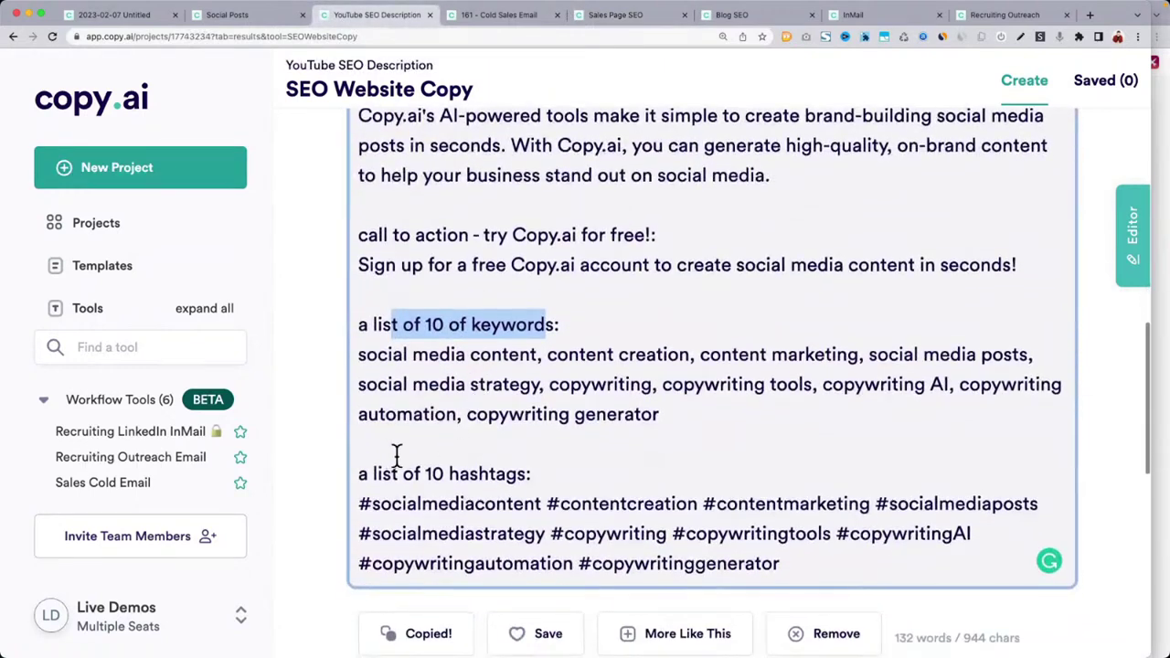
pyautogui.moveTo(359, 474); pyautogui.dragTo(596, 474)
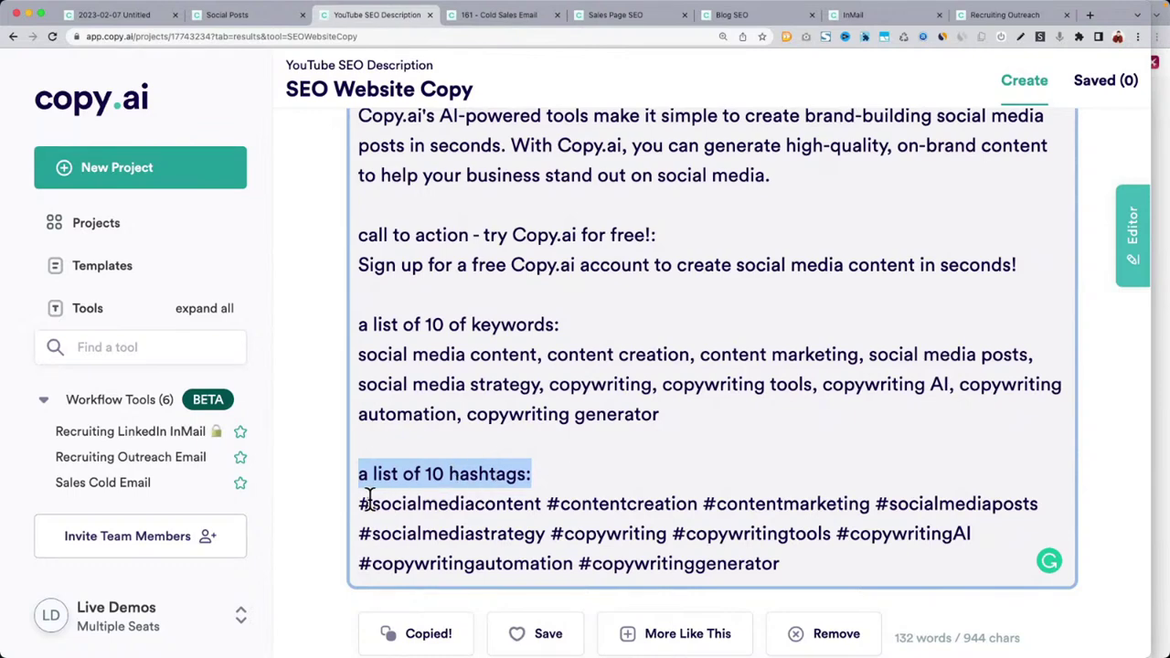
pyautogui.scroll(10, 443, 355)
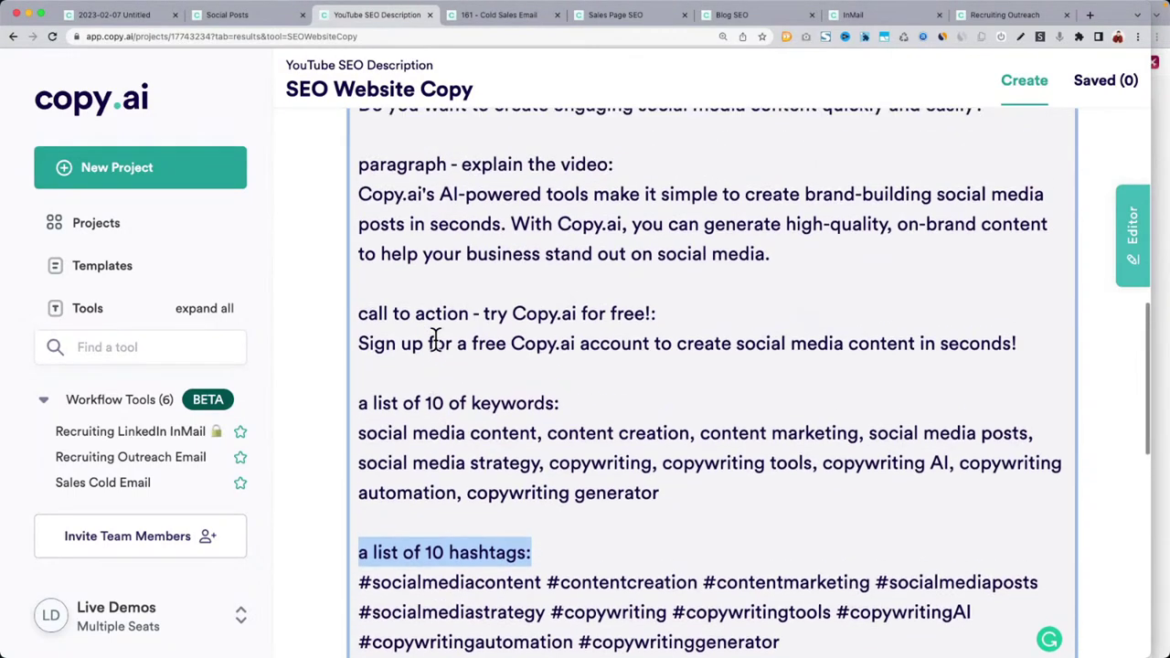
pyautogui.scroll(4, 440, 329)
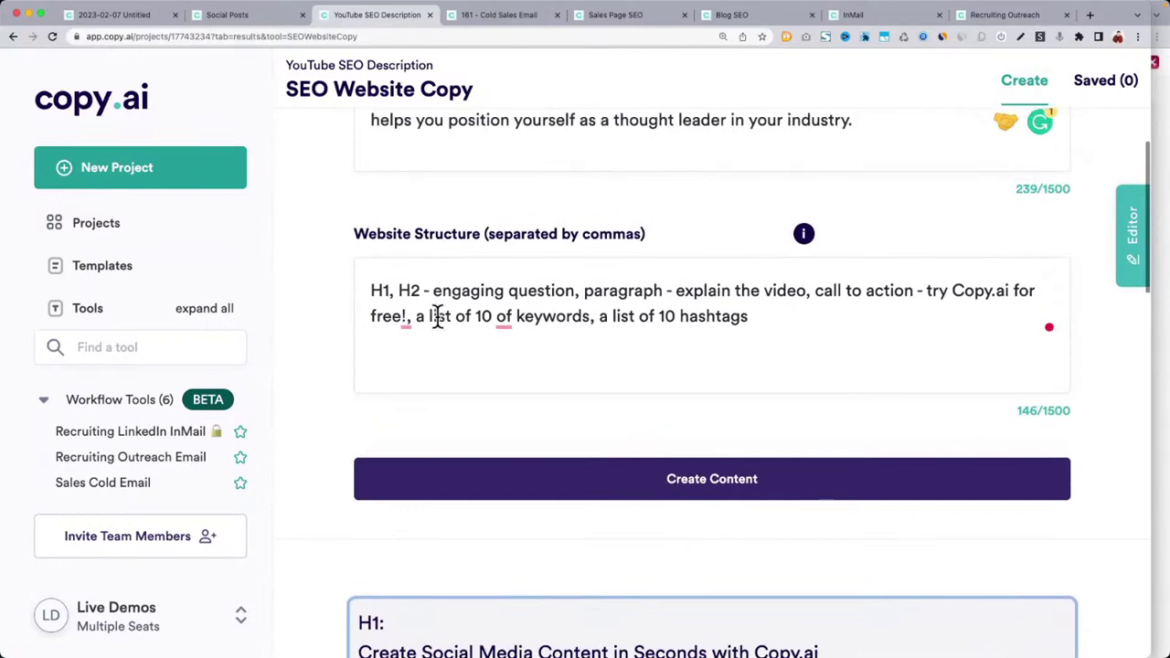
pyautogui.scroll(3, 439, 311)
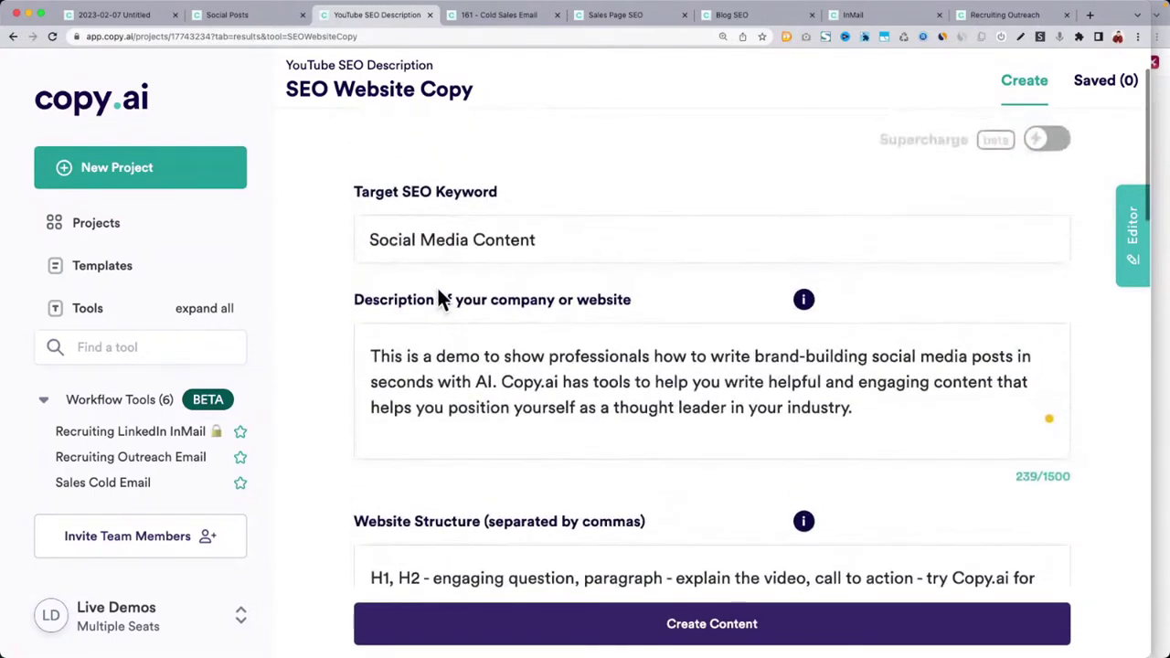
# Examine the target SEO keyword, company description and website structure entries, and compare them with the generated copy
pyautogui.moveTo(361, 241); pyautogui.dragTo(630, 247)
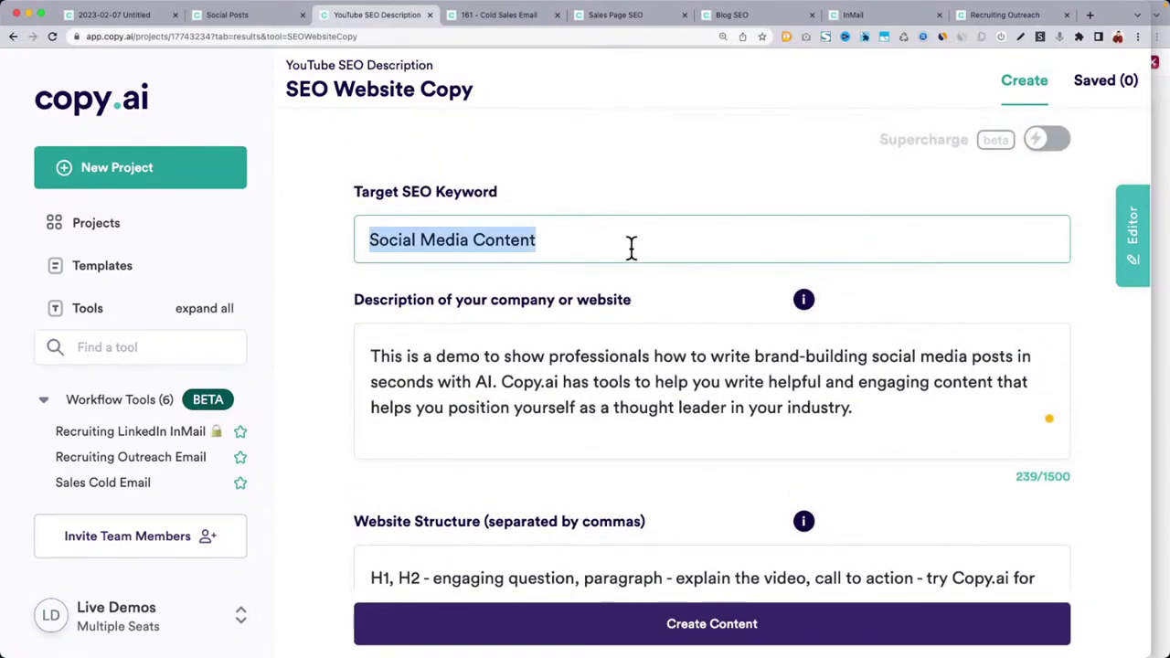
pyautogui.click(428, 229)
pyautogui.tripleClick(391, 228)
pyautogui.click(372, 245)
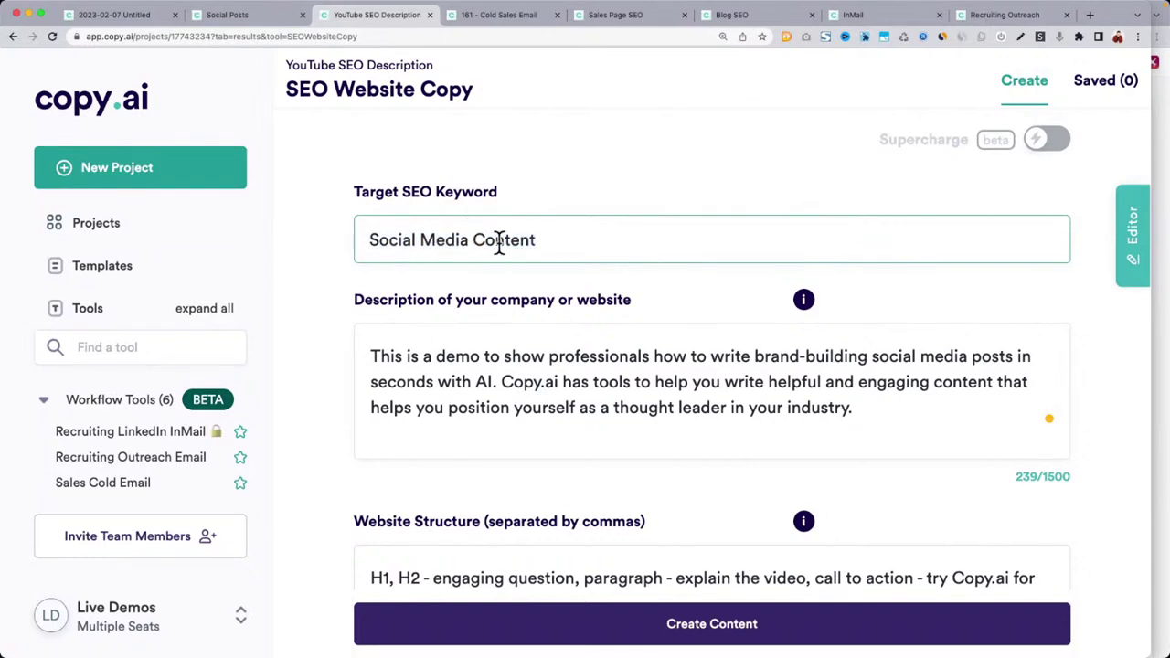
pyautogui.moveTo(377, 358); pyautogui.dragTo(792, 431)
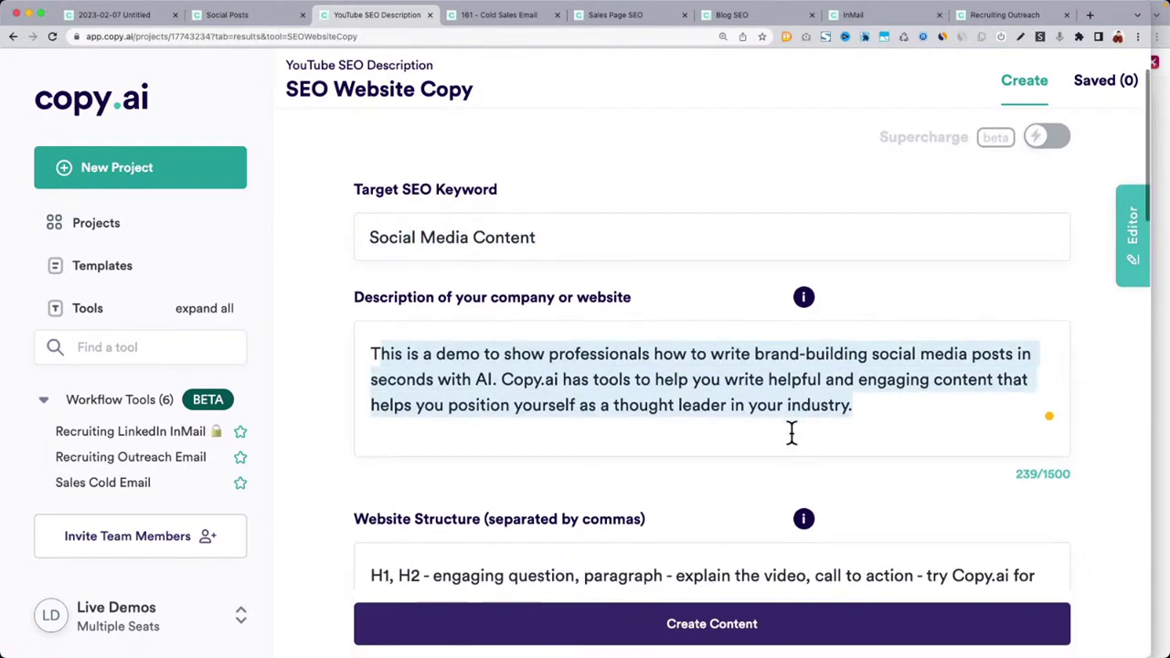
pyautogui.scroll(-3, 631, 447)
pyautogui.click(824, 477)
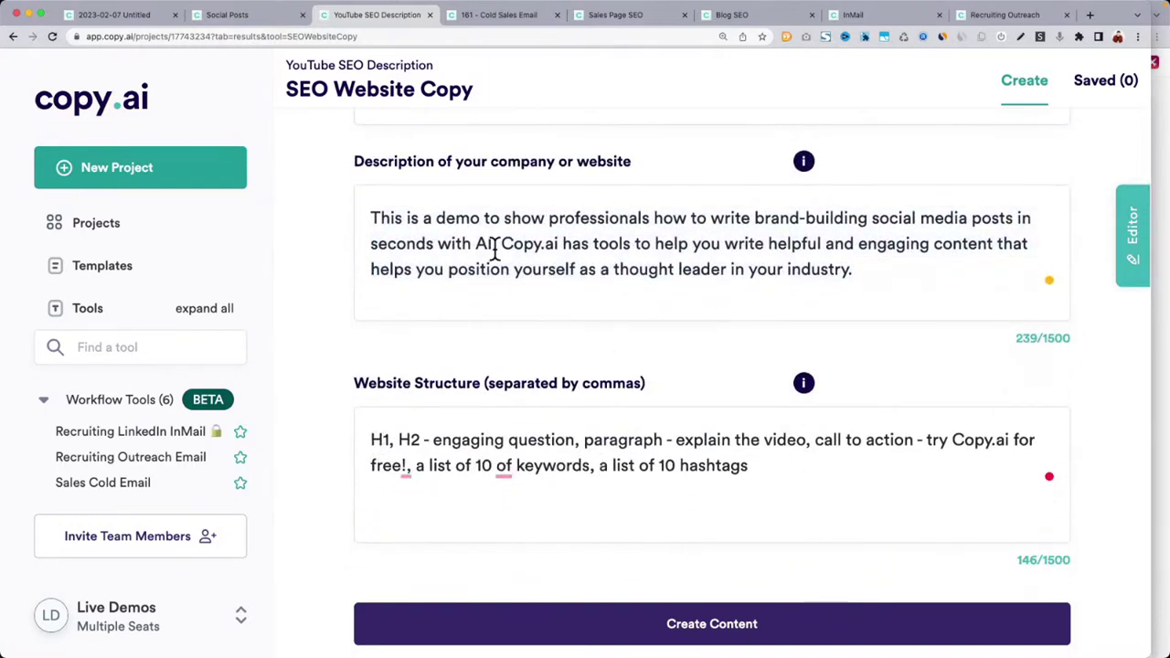
pyautogui.scroll(1, 494, 262)
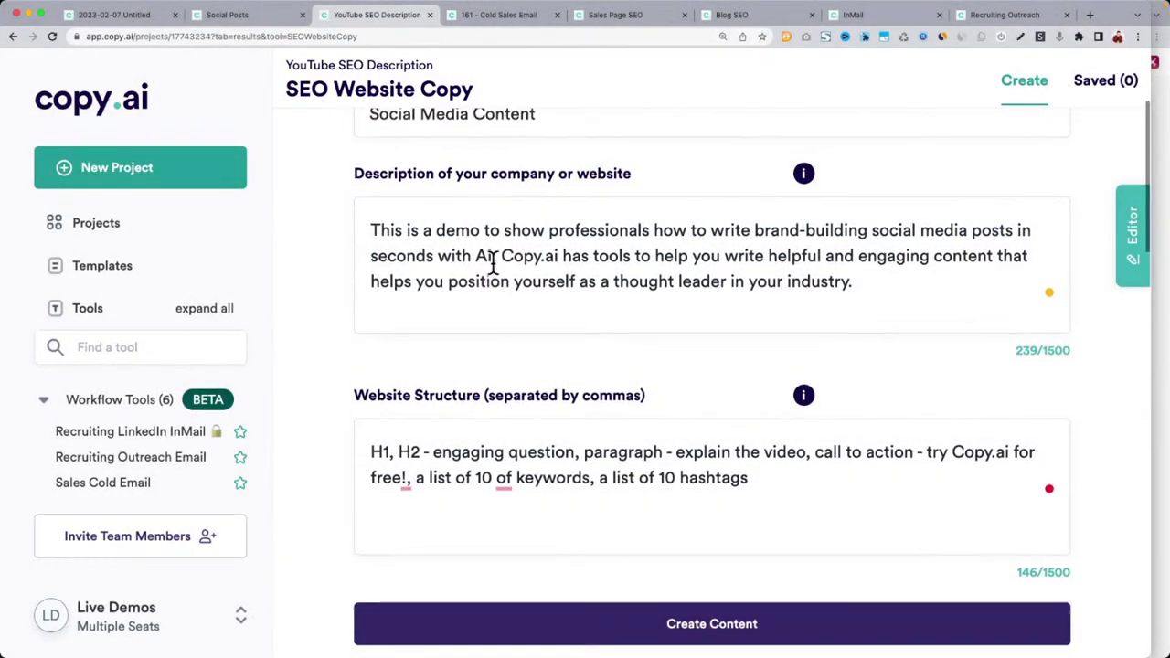
pyautogui.scroll(2, 493, 262)
pyautogui.moveTo(373, 167); pyautogui.dragTo(412, 276)
pyautogui.scroll(-10, 499, 358)
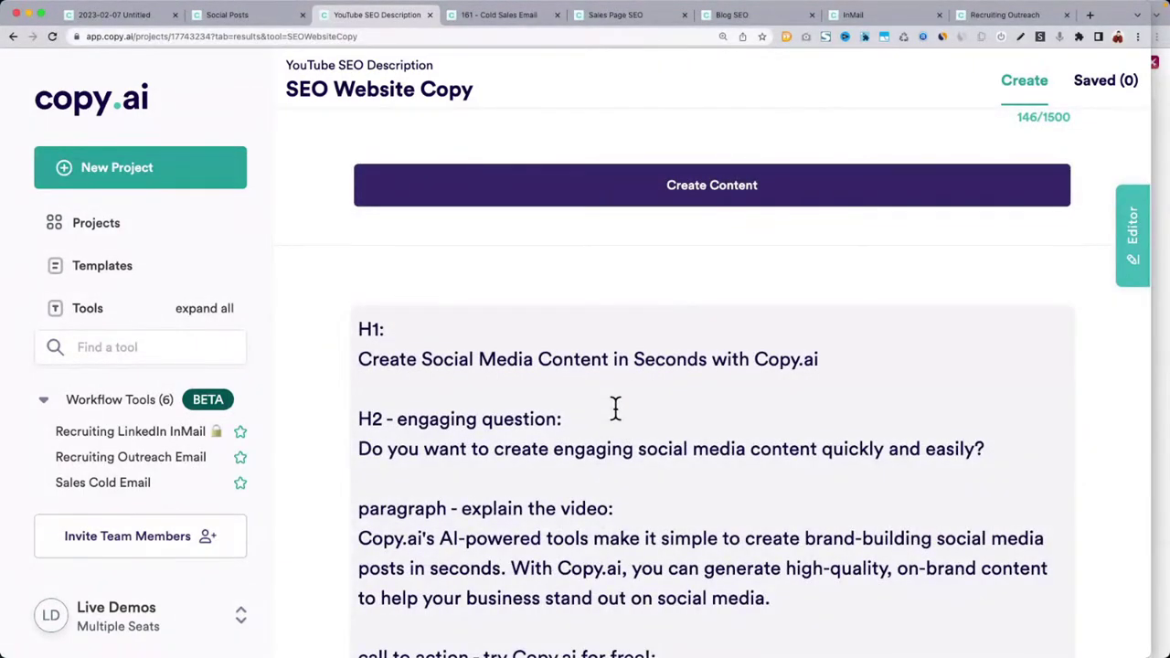
pyautogui.scroll(1, 615, 408)
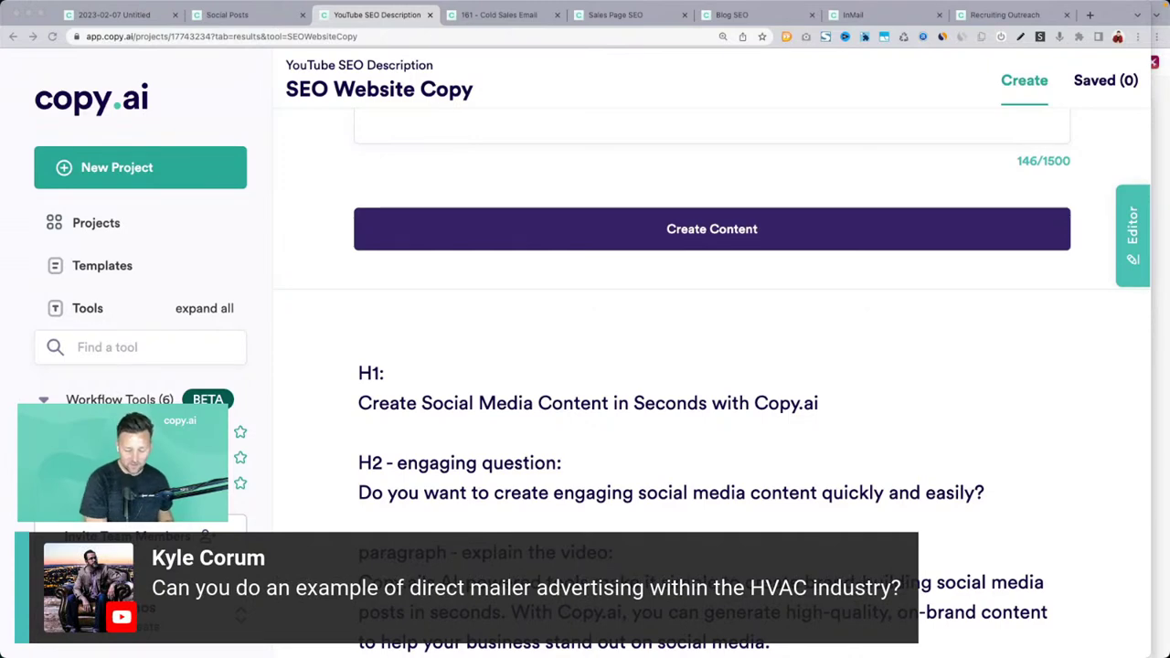
# Start a new Freestyle project in a separate browser tab and hide its document editor
pyautogui.click(236, 19)
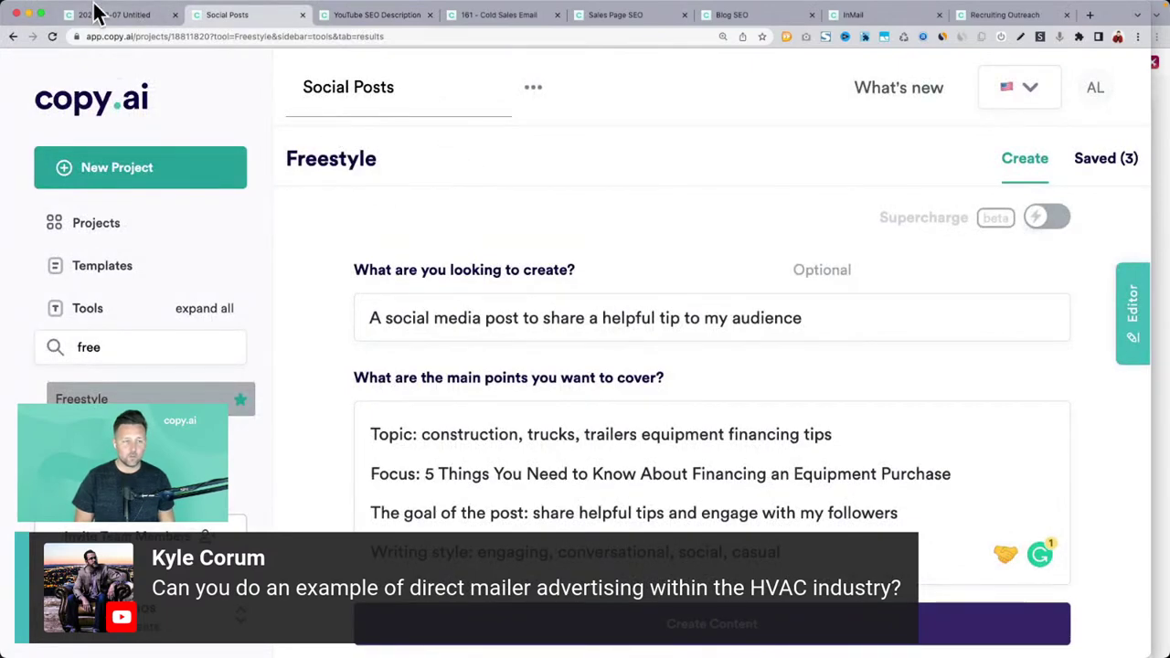
pyautogui.keyDown('super'); pyautogui.click(117, 115); pyautogui.keyUp('super')
pyautogui.click(346, 17)
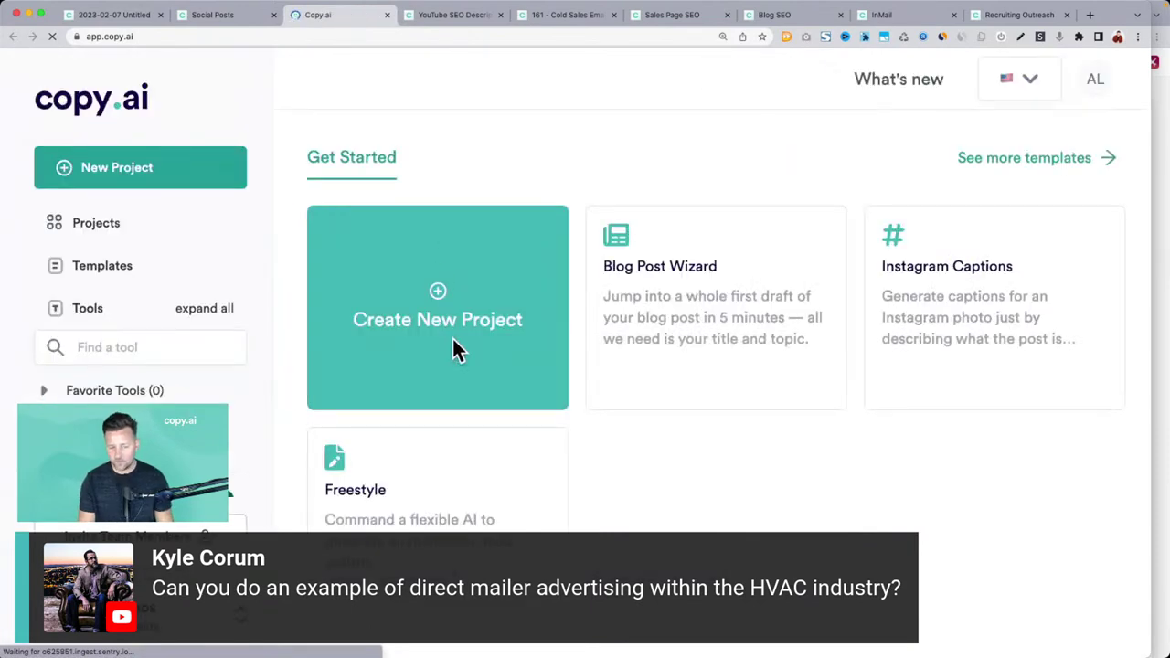
pyautogui.press('super+minus')
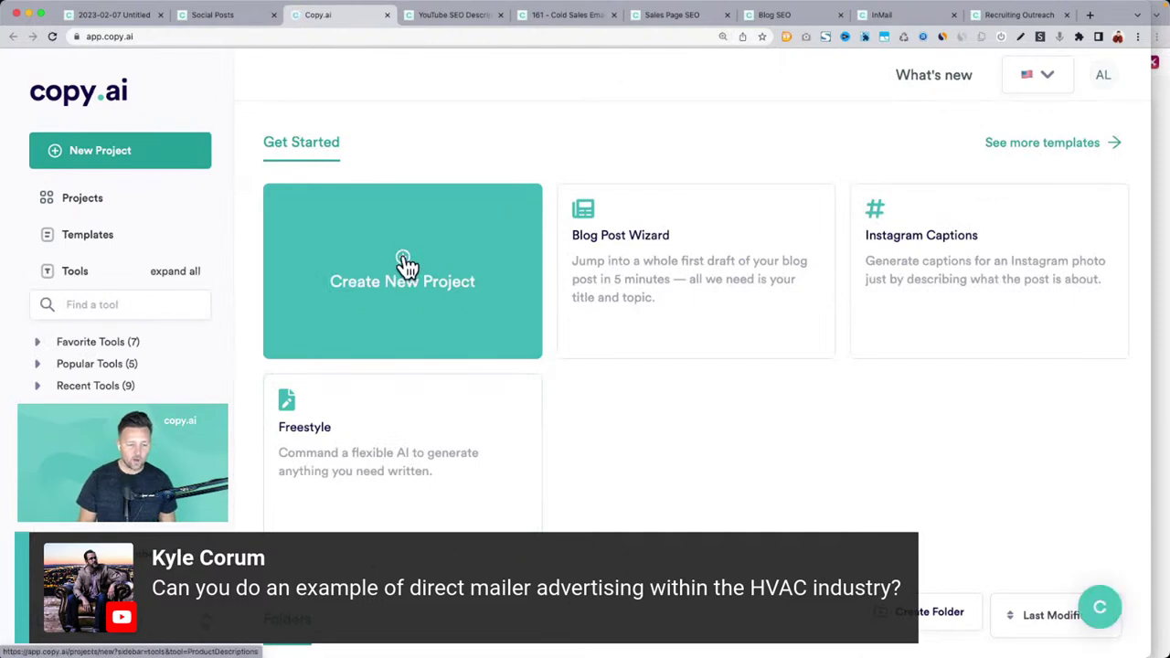
pyautogui.click(406, 466)
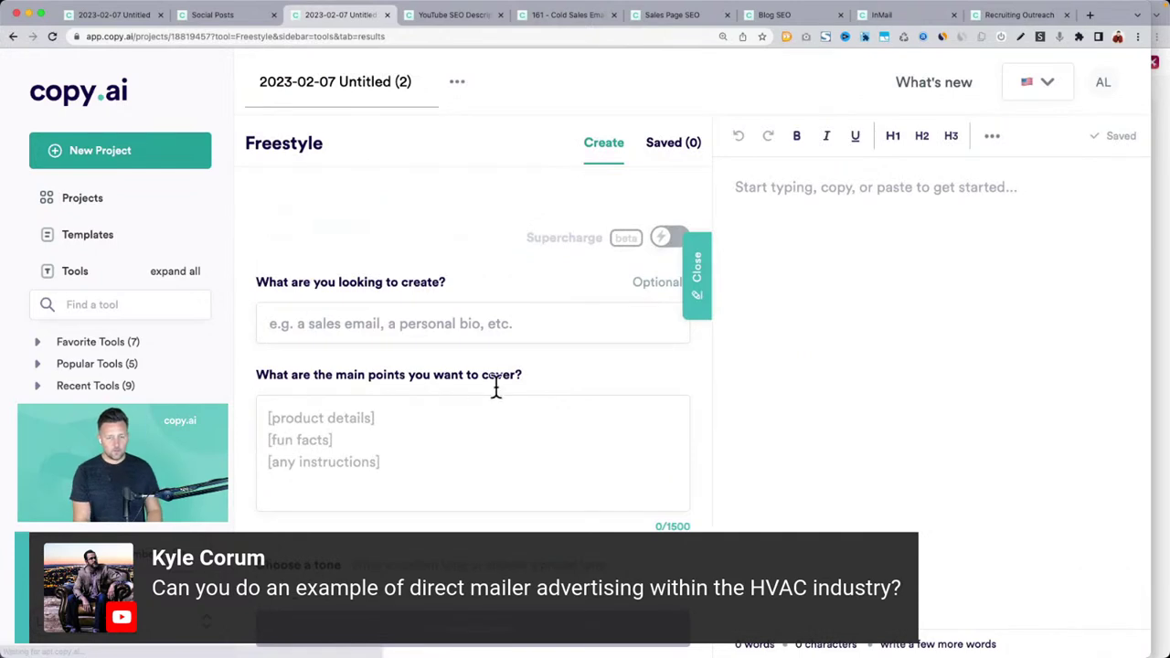
pyautogui.click(699, 274)
# Enter "Direct mailer advertising copy" as the content to create and "Industry: HVAC" as the main point to cover
pyautogui.click(556, 330)
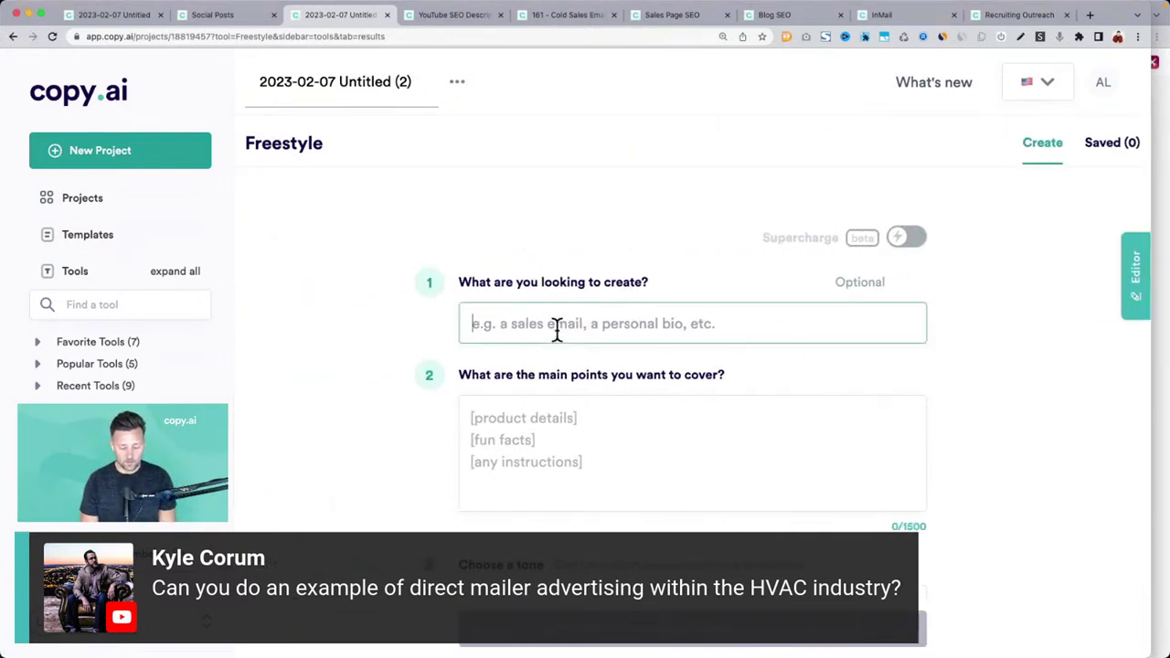
pyautogui.write('Direct mailer advertising copy')
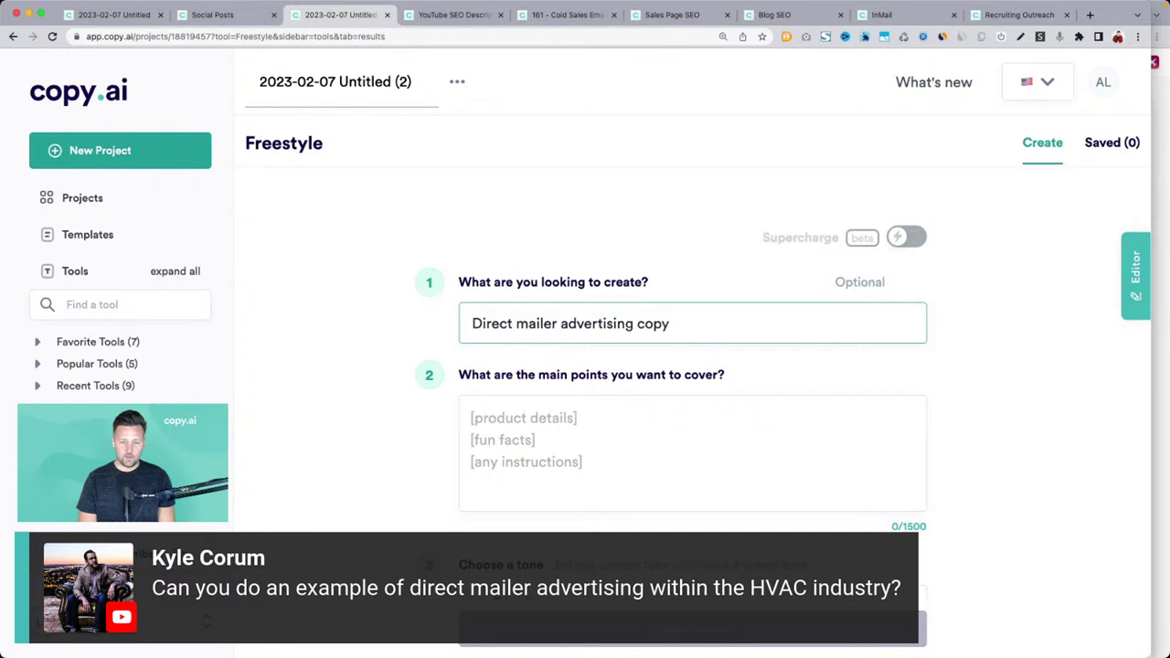
pyautogui.click(473, 422)
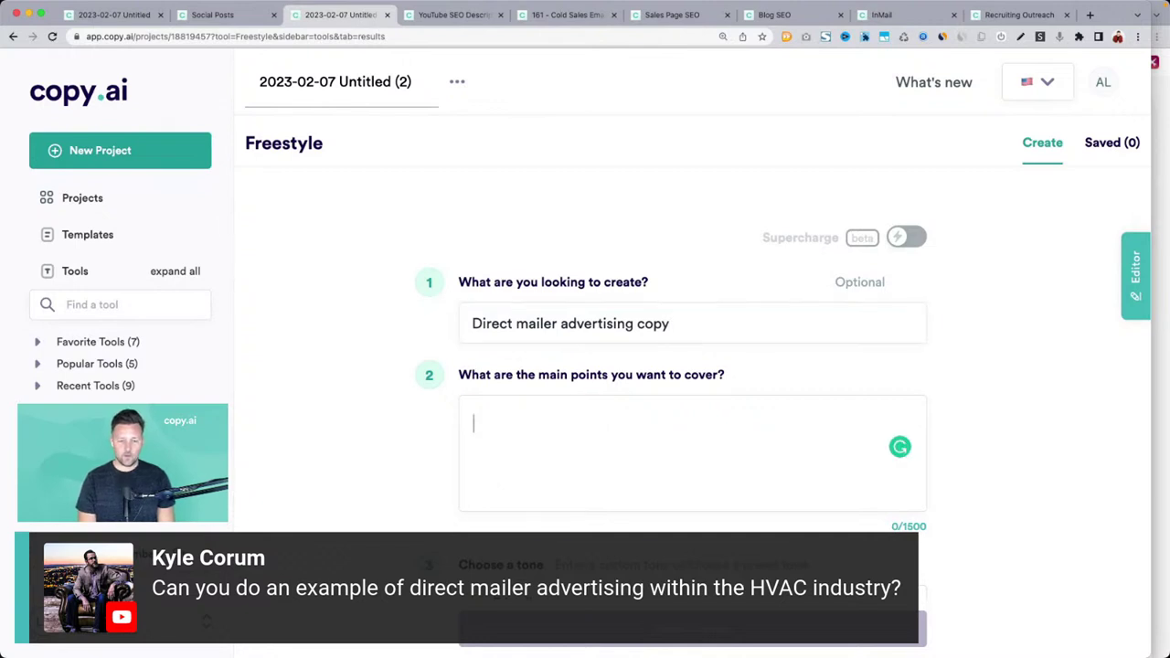
pyautogui.write('Industry: HVAC')
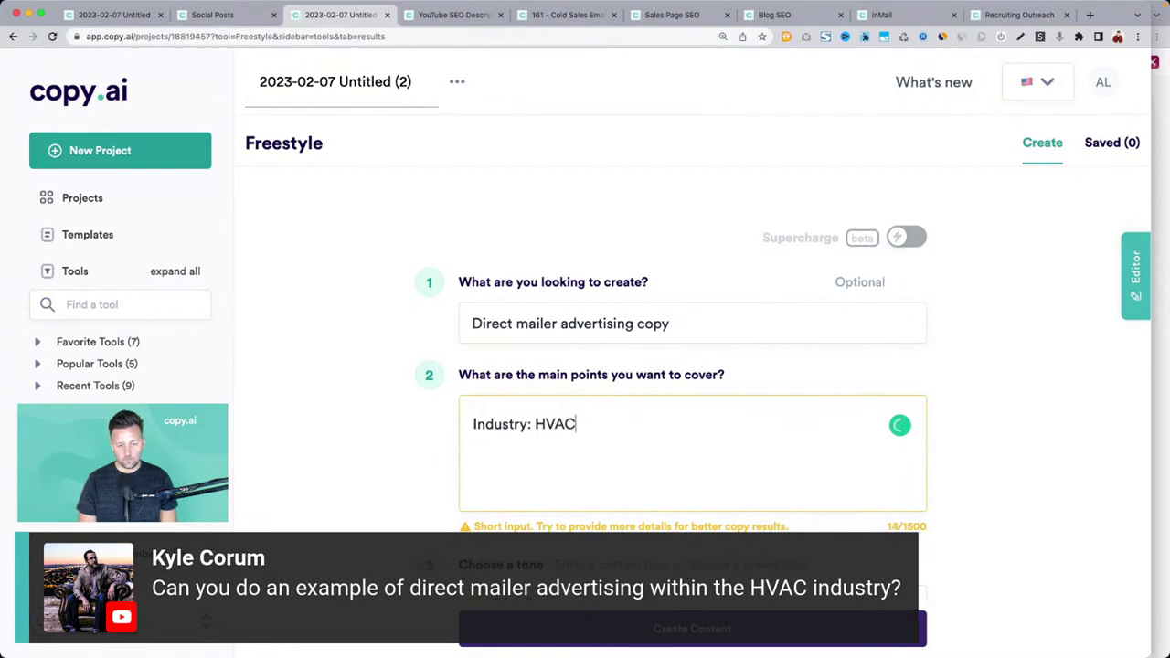
pyautogui.press('Return')
pyautogui.press('BackSpace')
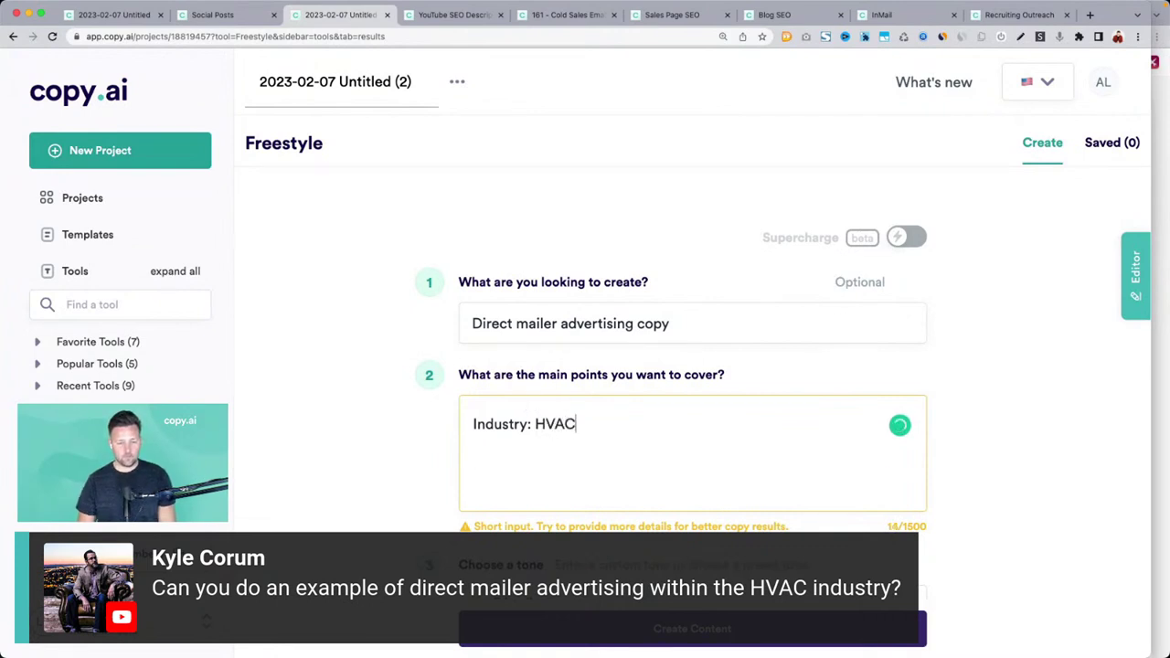
# Set the tone to Persuasive and generate the direct mailer content
pyautogui.scroll(-3, 519, 359)
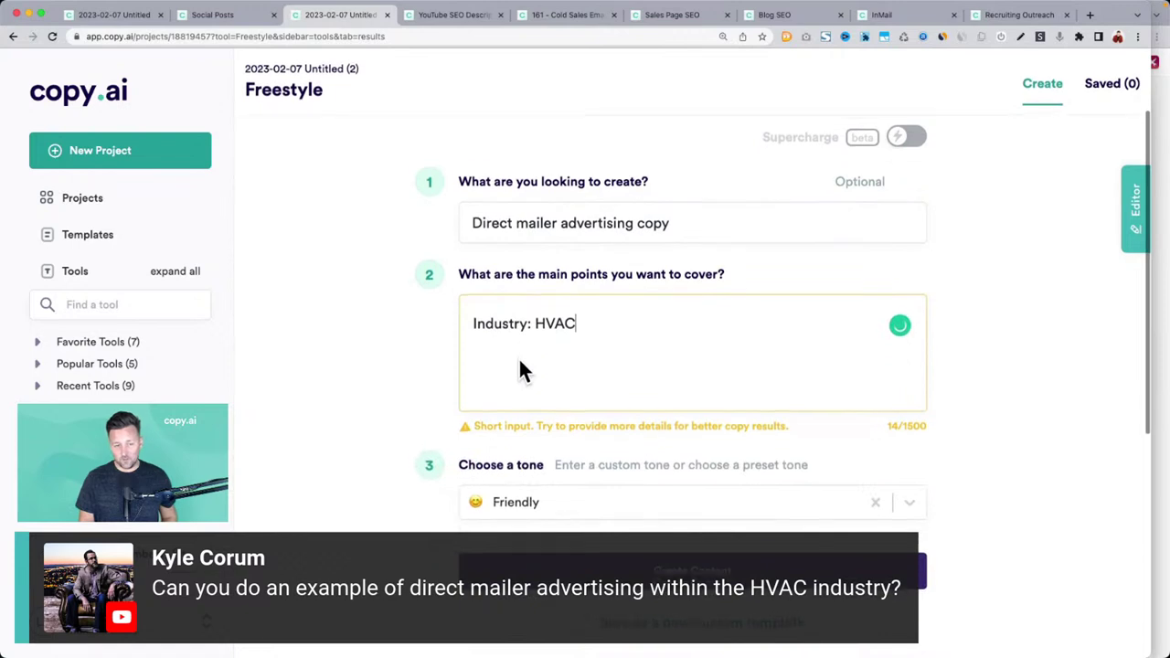
pyautogui.click(579, 457)
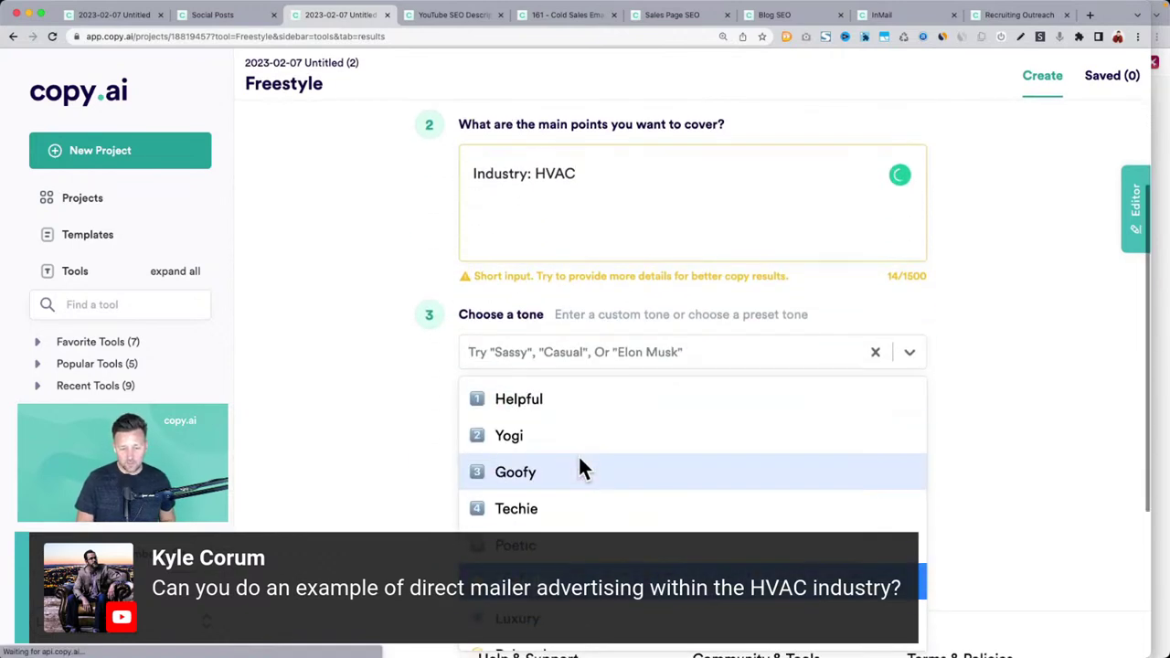
pyautogui.scroll(-2, 580, 466)
pyautogui.scroll(-3, 581, 467)
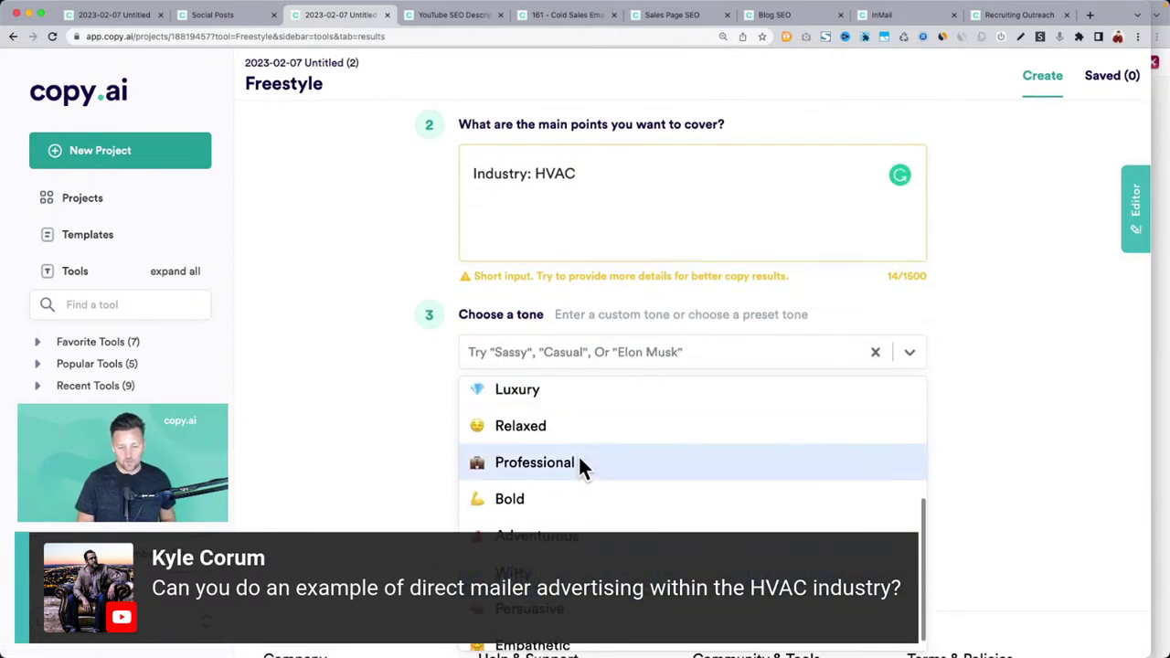
pyautogui.click(559, 599)
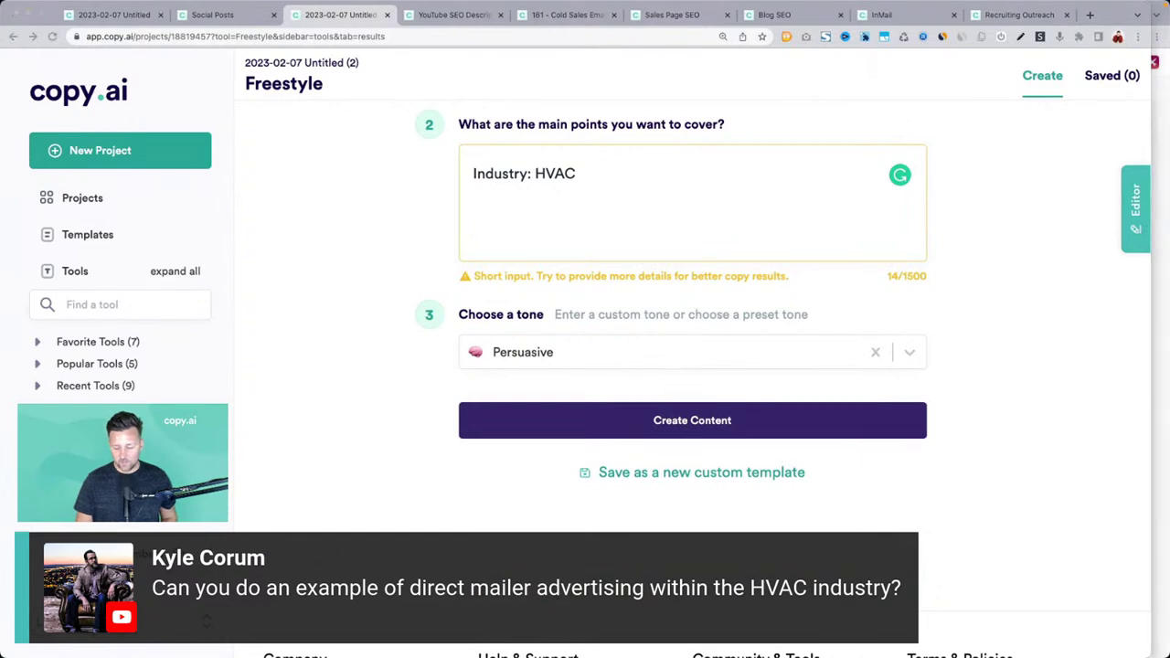
pyautogui.scroll(5, 379, 402)
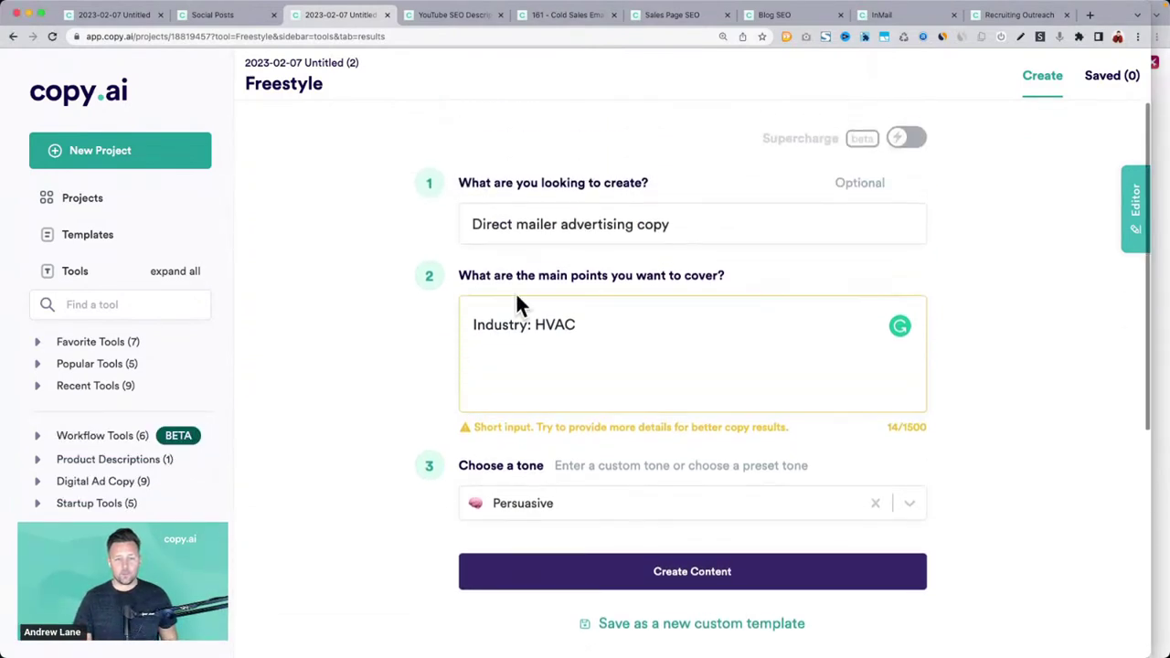
pyautogui.click(634, 568)
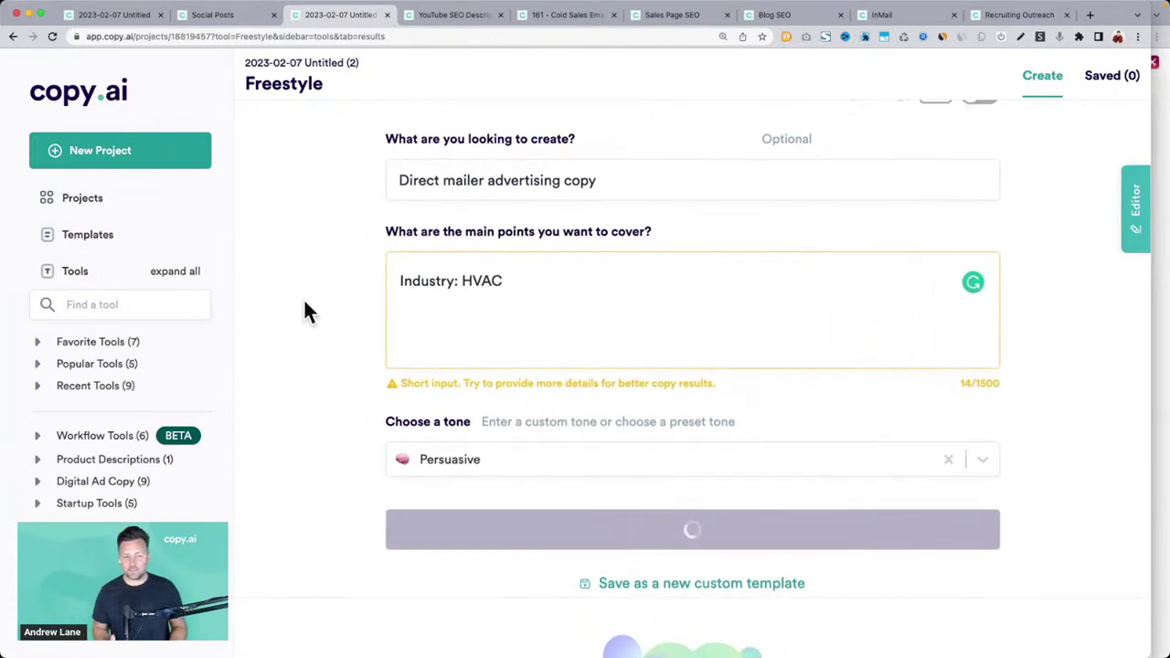
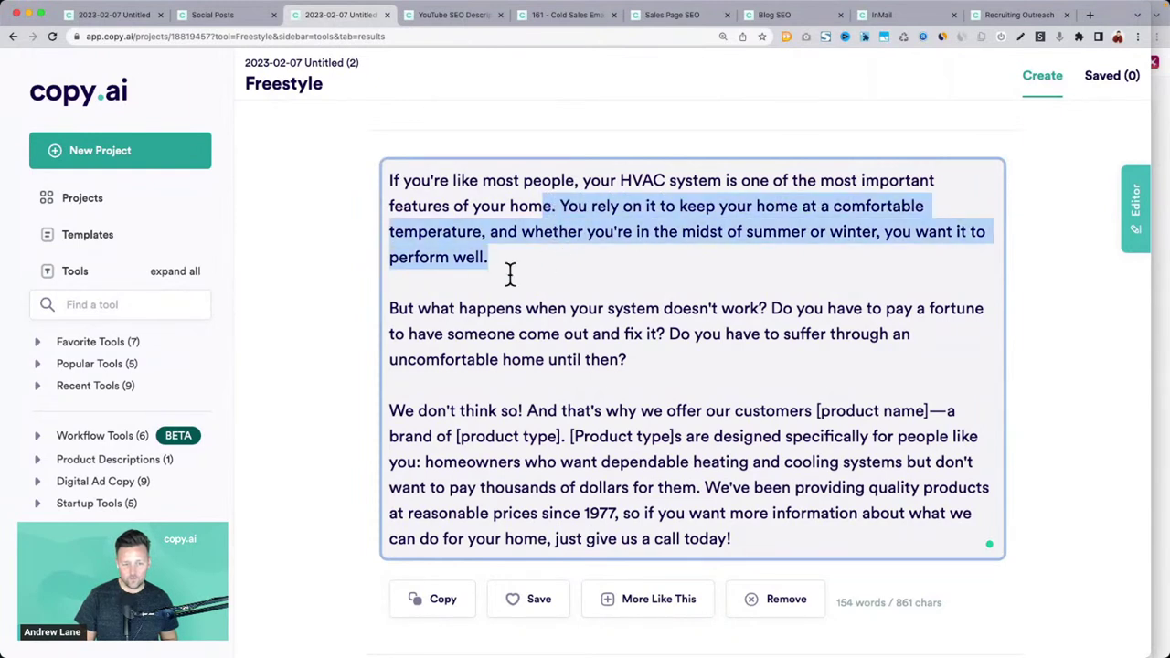
# Read through the generated HVAC mailer versions, checking their opening lines, problem questions and placeholders
pyautogui.moveTo(391, 306); pyautogui.dragTo(798, 355)
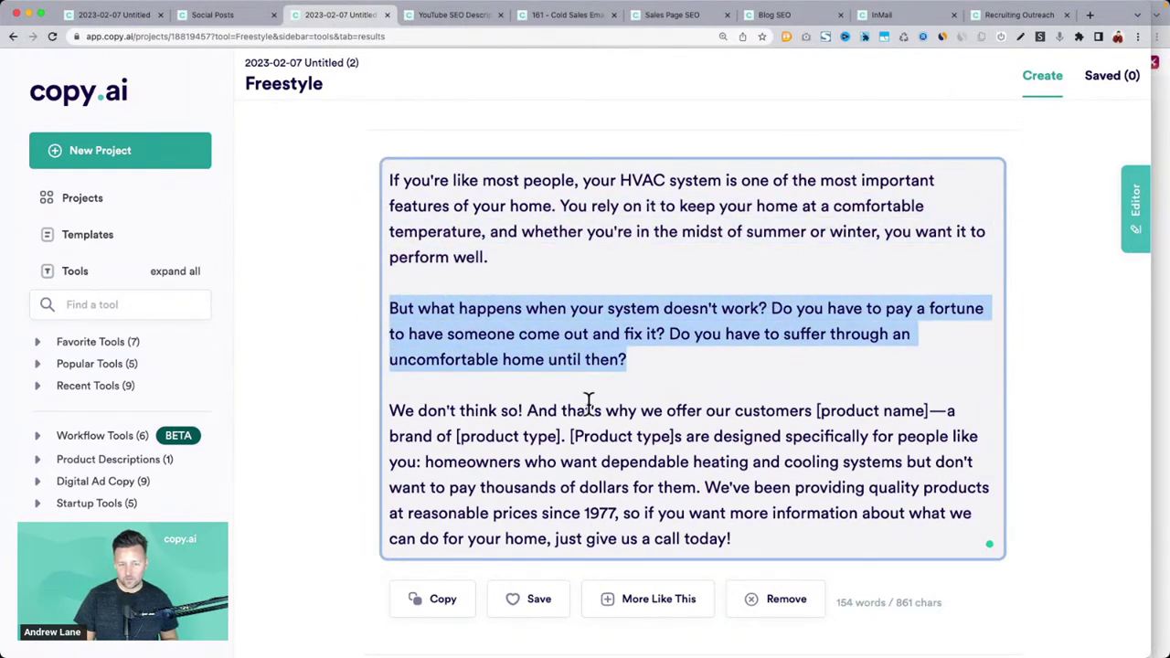
pyautogui.click(886, 334)
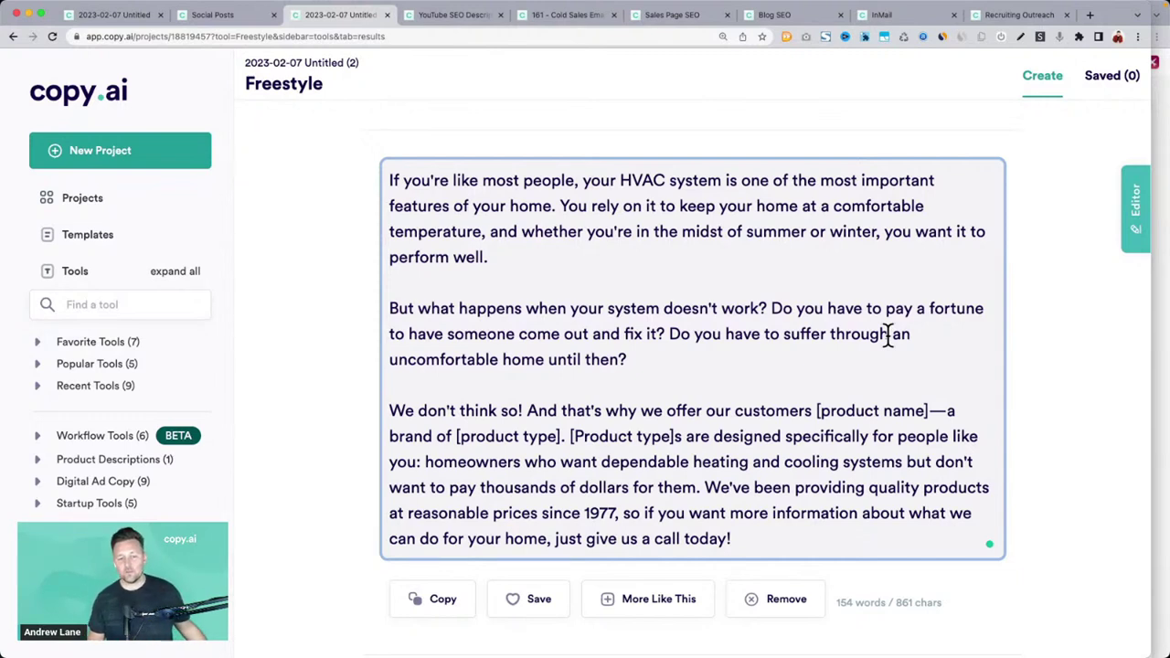
pyautogui.scroll(-2, 462, 380)
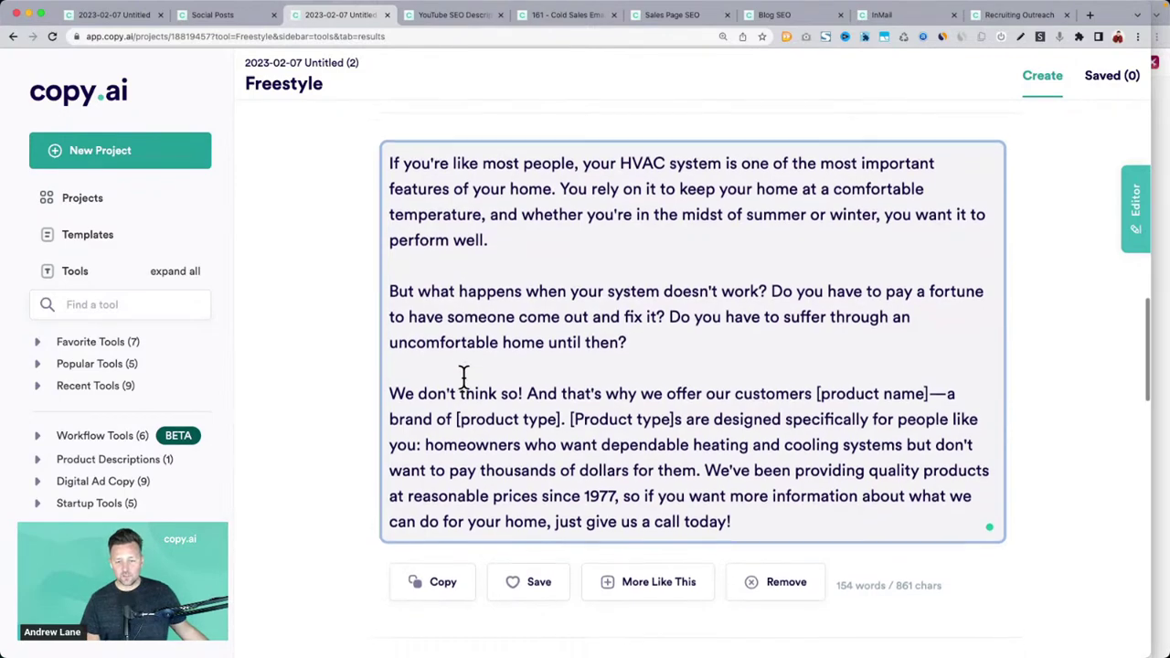
pyautogui.scroll(-9, 461, 380)
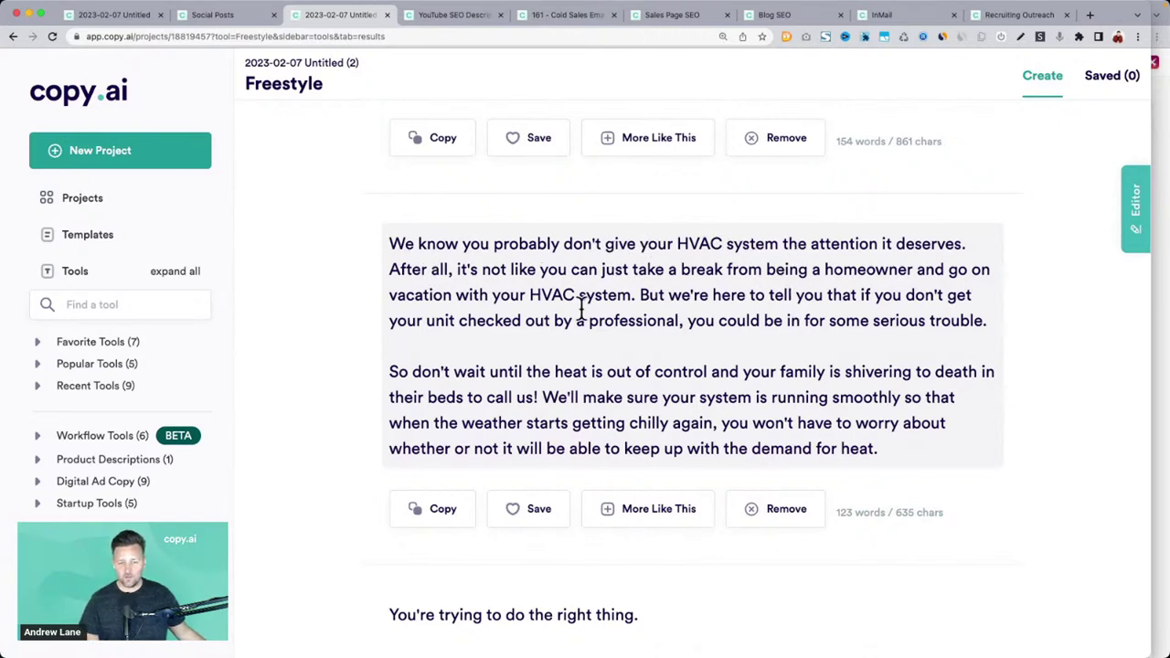
pyautogui.scroll(-1, 503, 326)
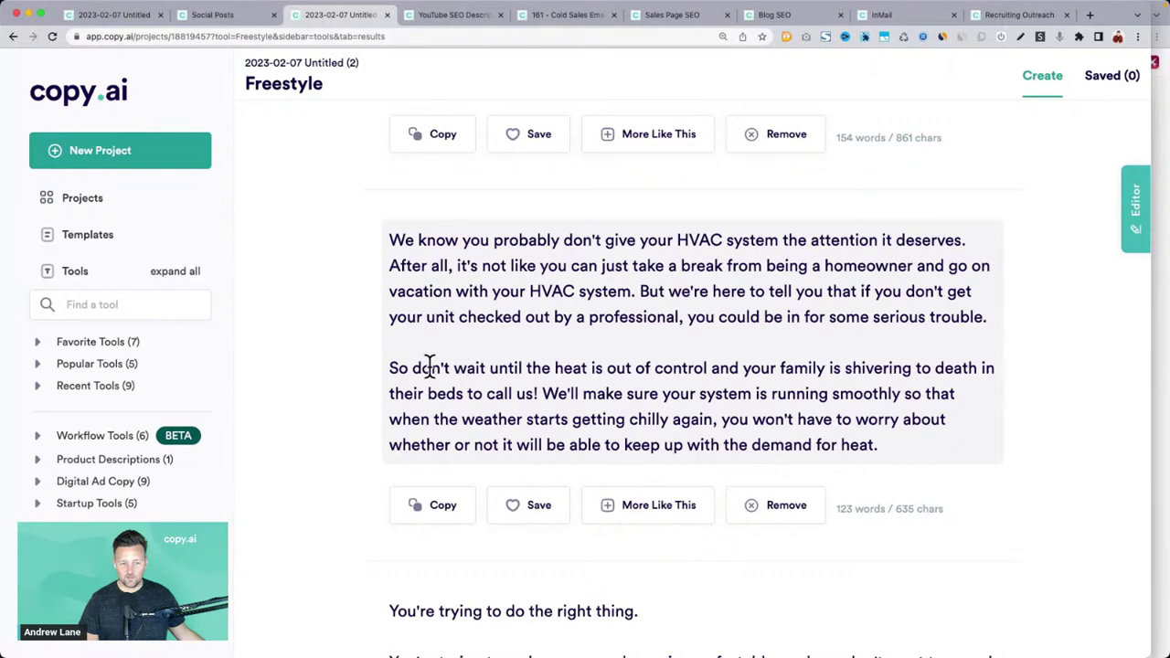
pyautogui.scroll(-5, 429, 363)
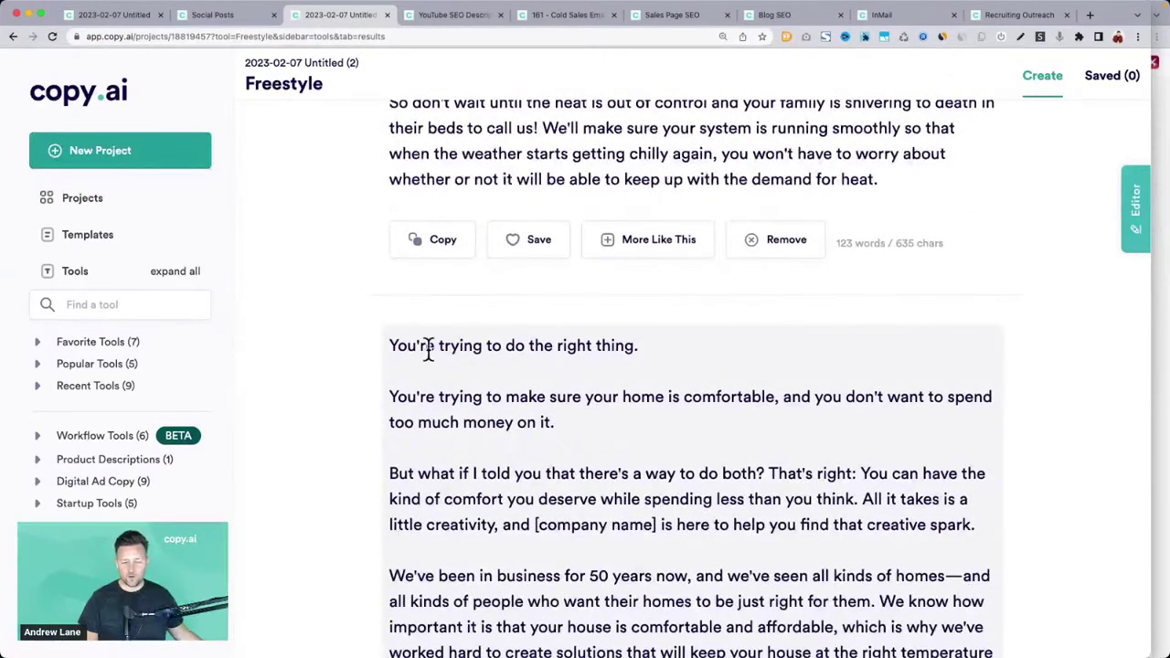
pyautogui.scroll(-2, 428, 351)
pyautogui.tripleClick(413, 277)
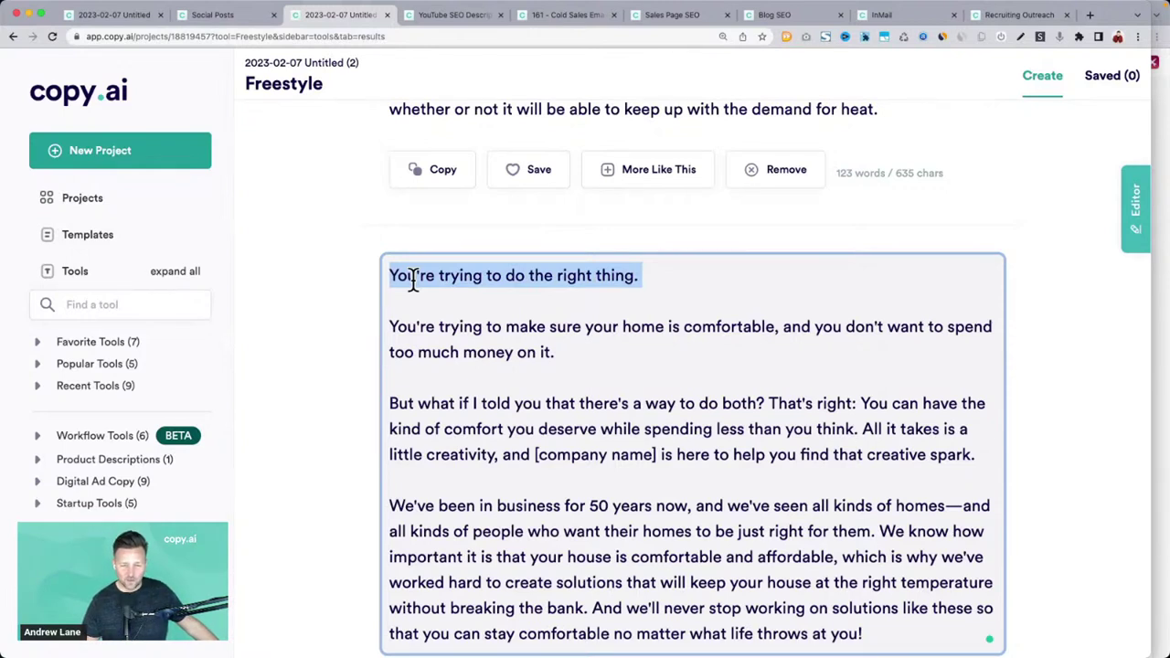
# Read the mailer version that opens with "You're trying to do the right thing," paragraph by paragraph
pyautogui.tripleClick(569, 319)
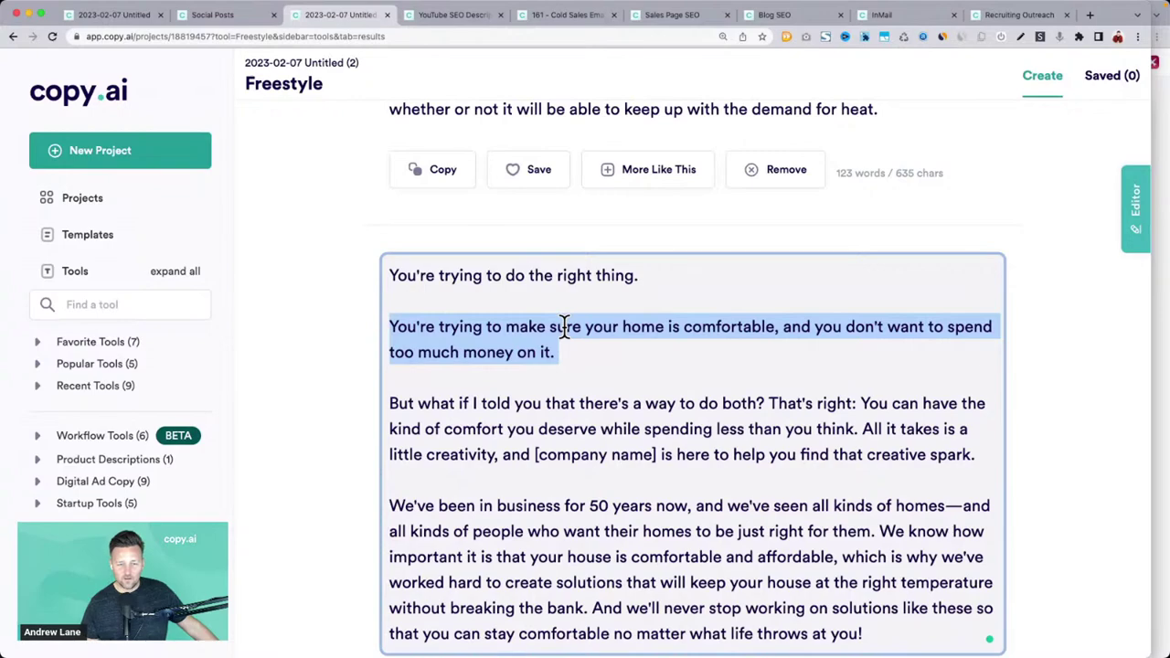
pyautogui.scroll(-1, 572, 322)
pyautogui.click(683, 344)
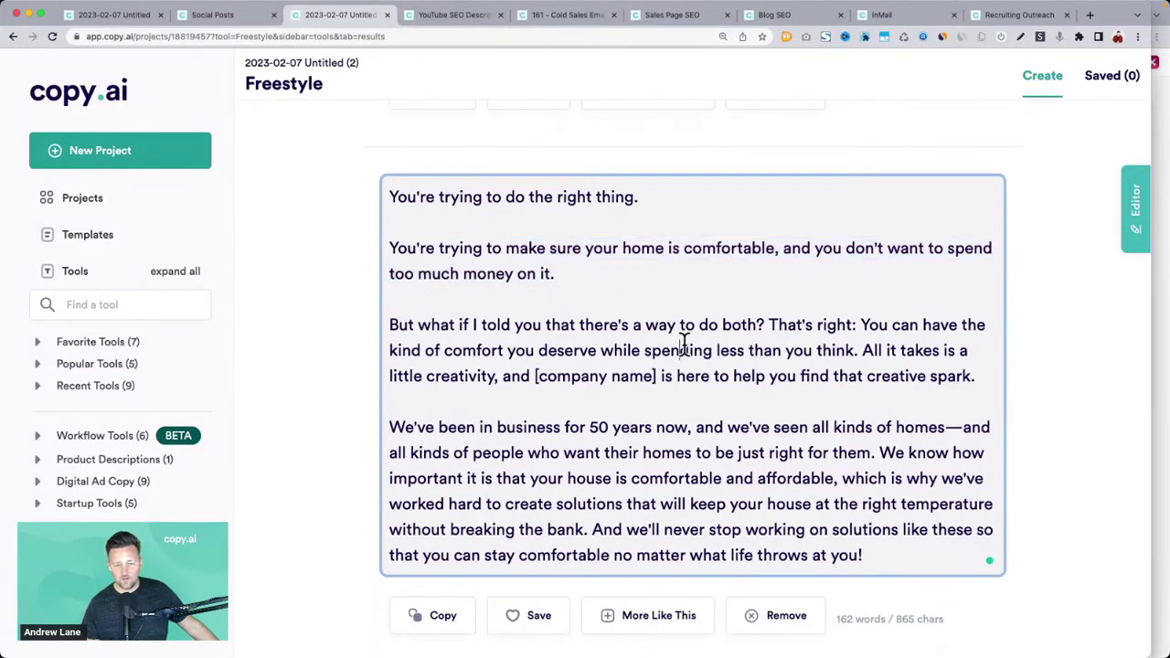
# Add "Offer: A/C changeouts with the summer months approaching" to the main points and regenerate the mailer copy
pyautogui.scroll(10, 683, 342)
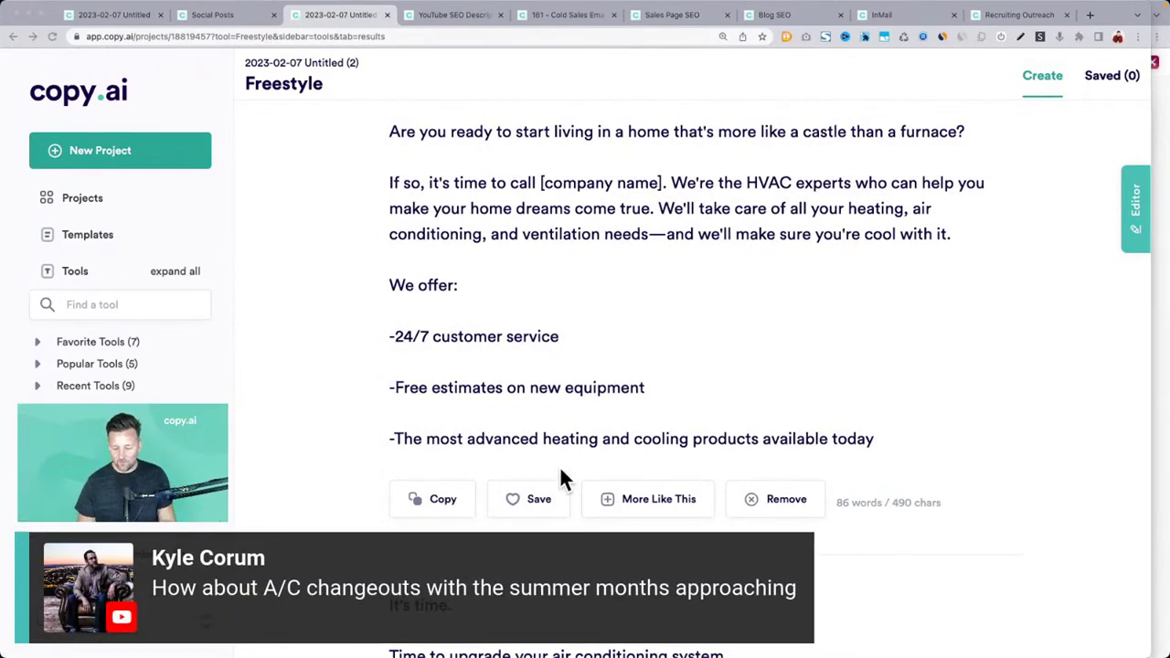
pyautogui.scroll(3, 560, 465)
pyautogui.scroll(5, 559, 466)
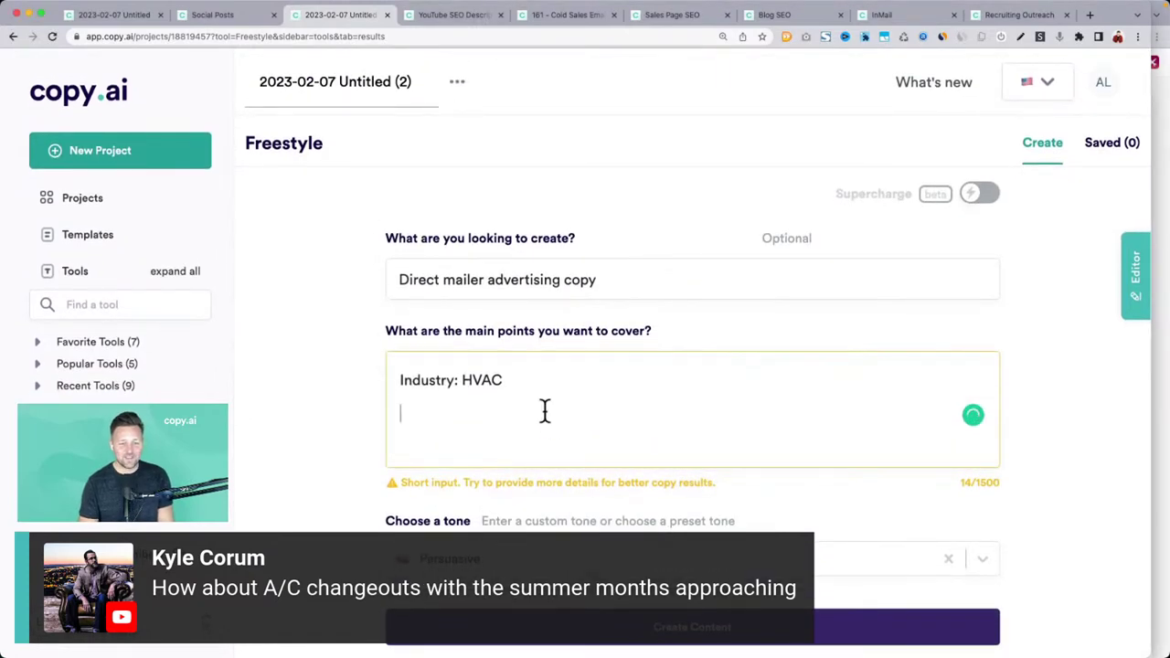
pyautogui.write('Offer: A/C chang')
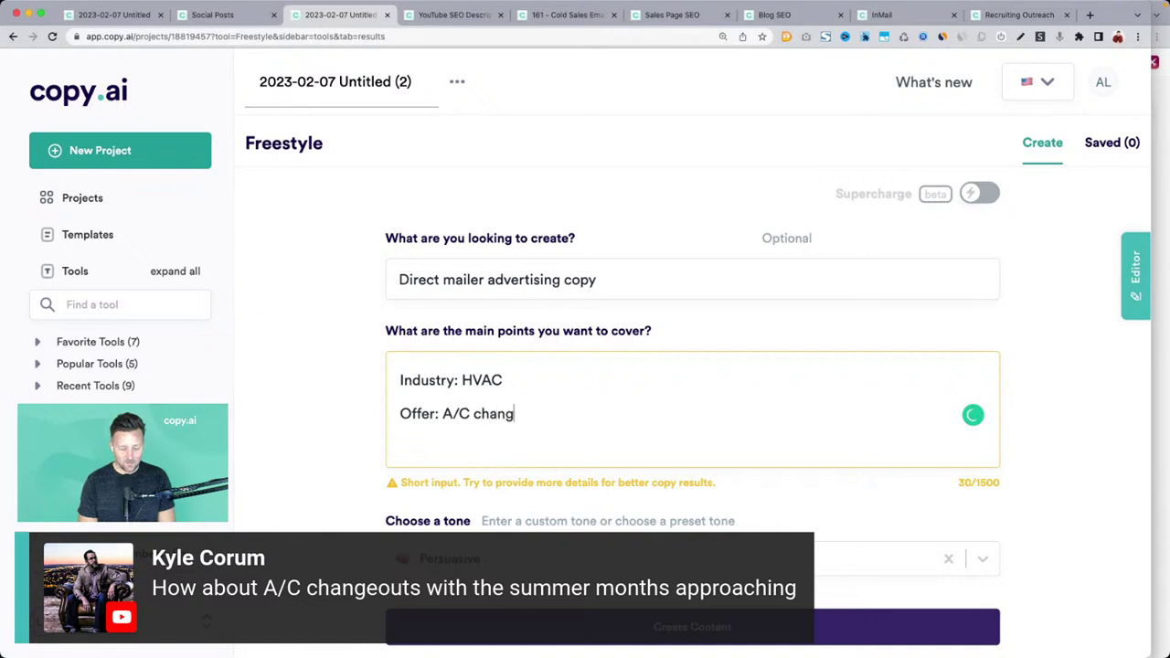
pyautogui.write('outs with')
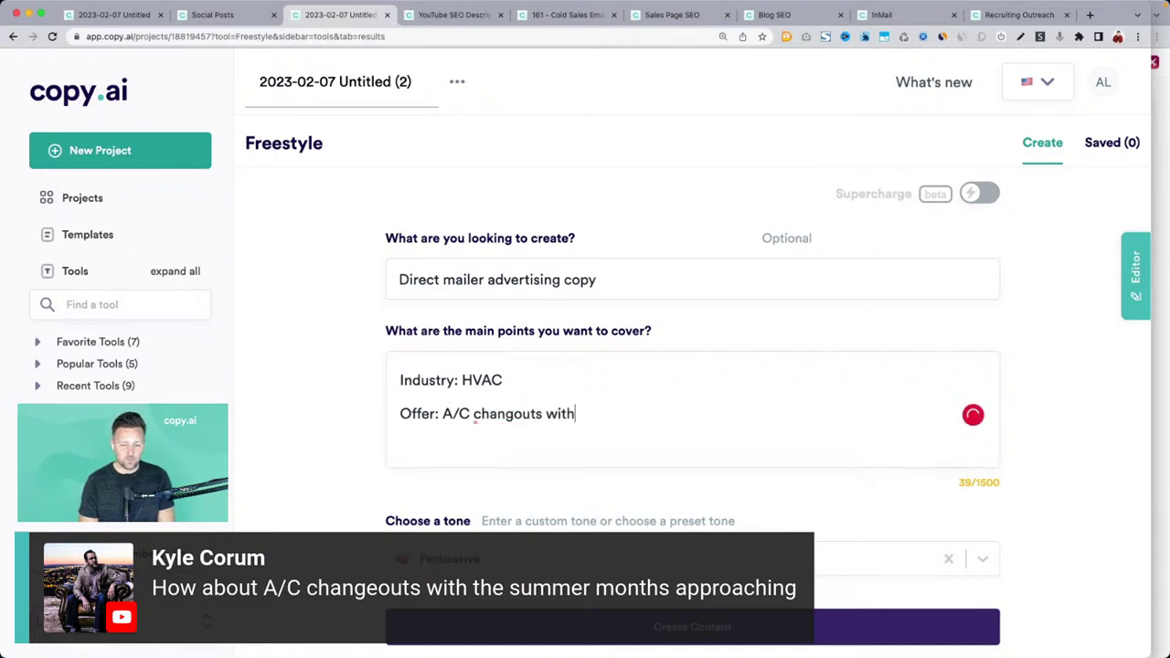
pyautogui.click(539, 416)
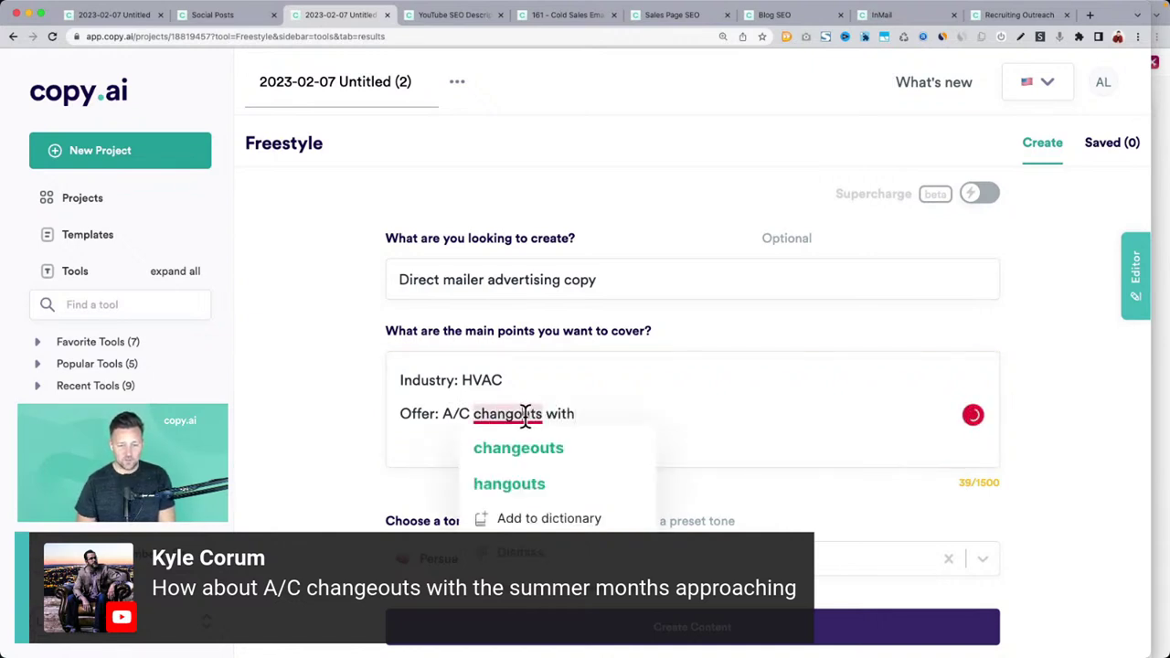
pyautogui.click(540, 451)
pyautogui.write('the summer')
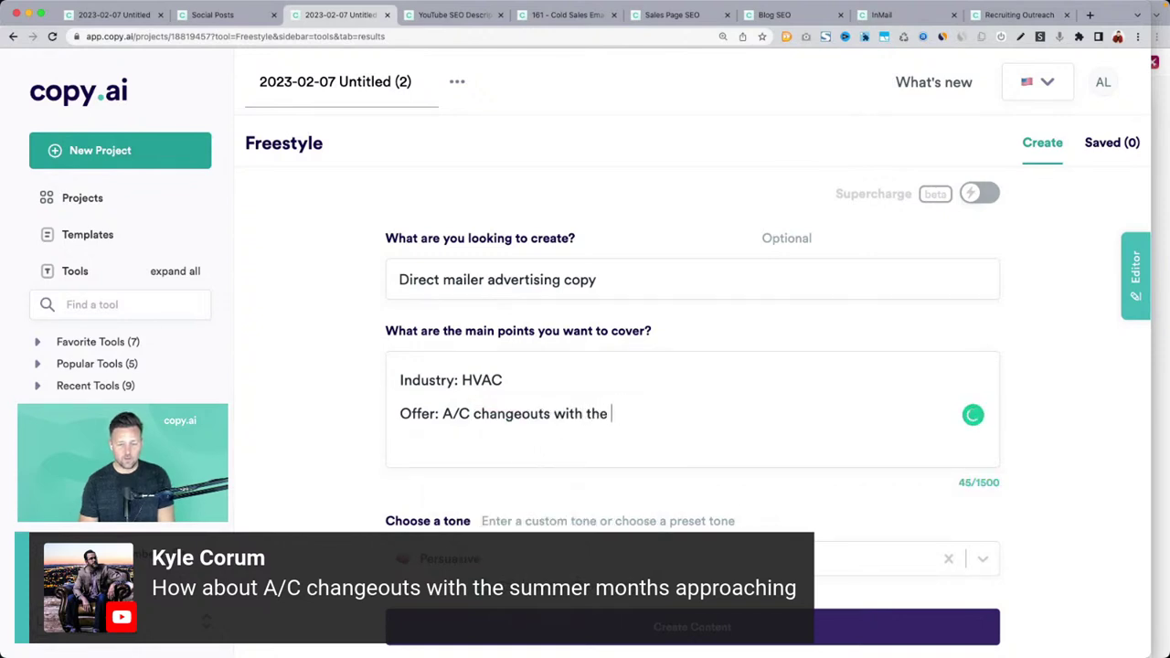
pyautogui.write(' months approaching')
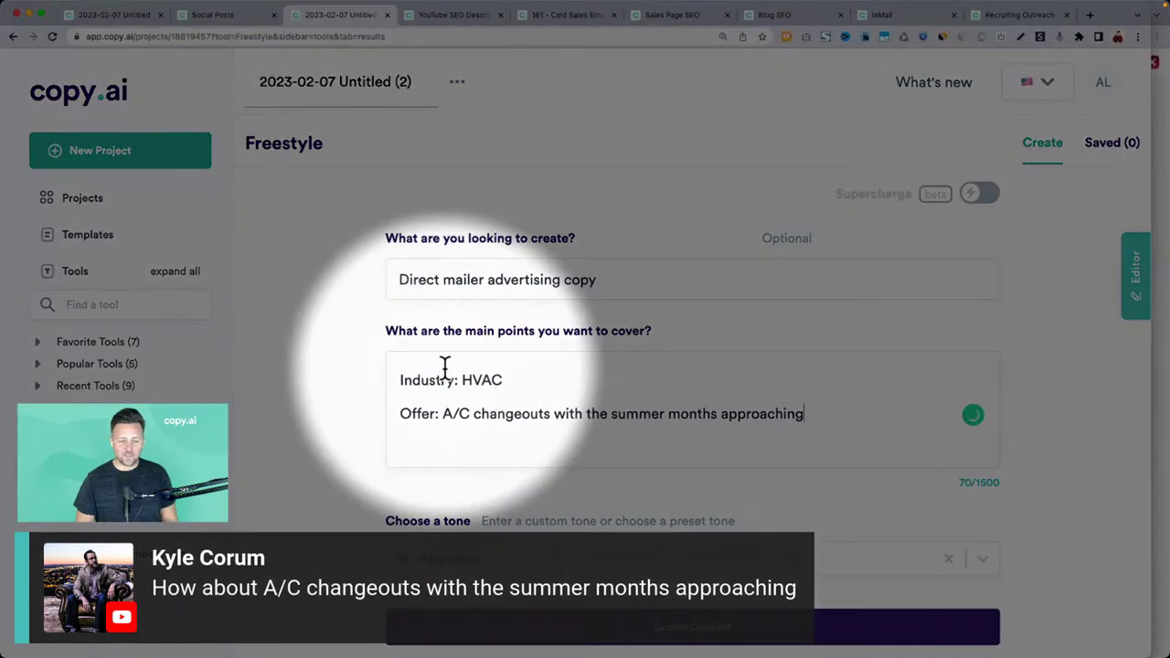
pyautogui.scroll(-2, 509, 507)
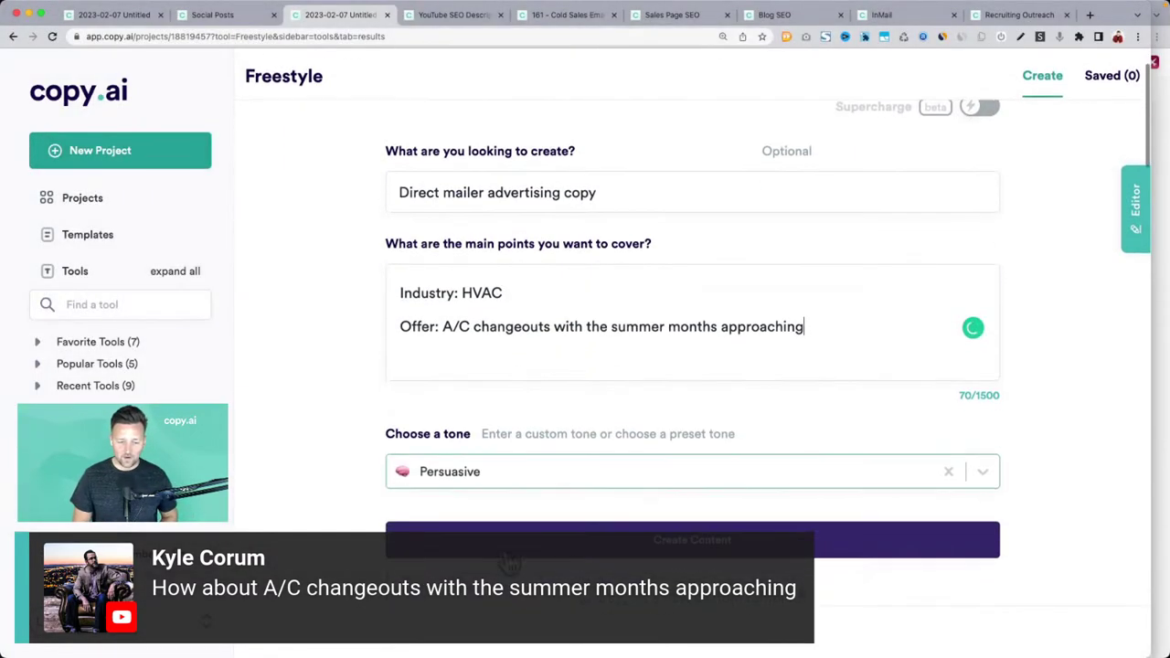
pyautogui.click(512, 544)
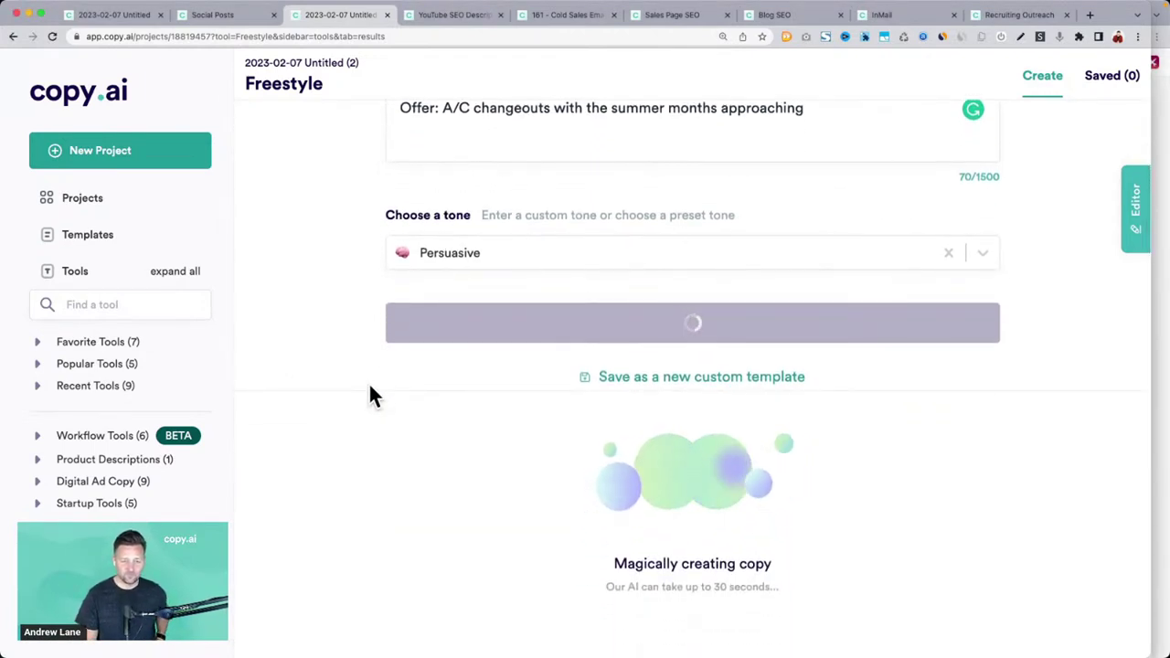
# Read the first two new A/C changeout mailer versions, checking their headline, opening question and promotional offer
pyautogui.scroll(1, 466, 335)
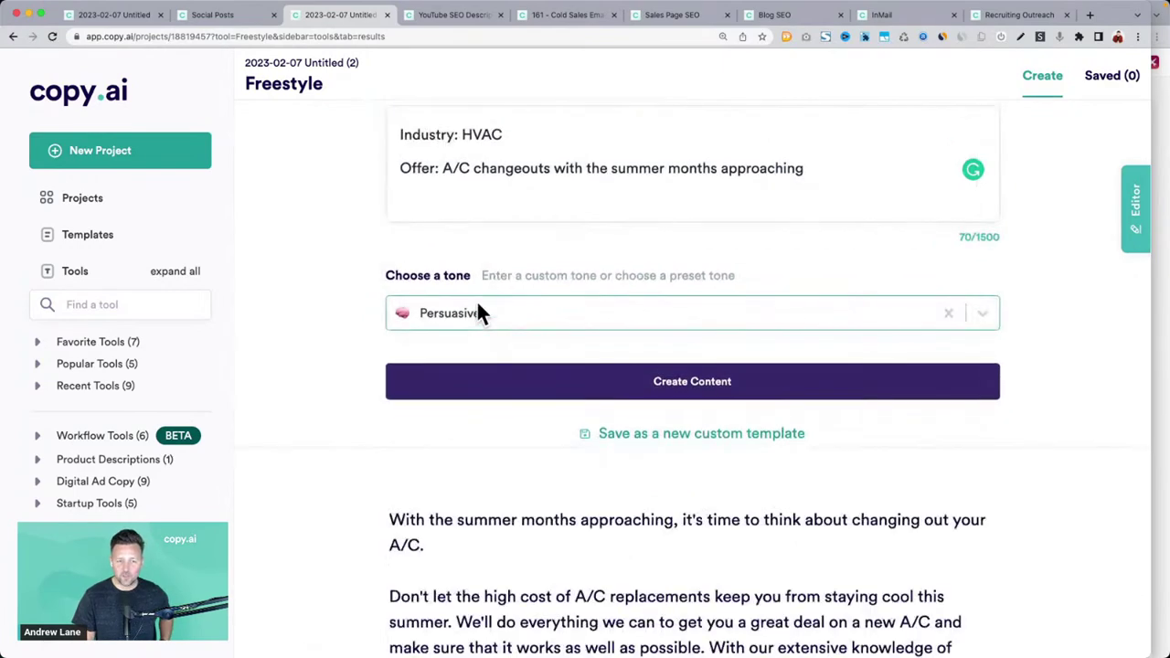
pyautogui.scroll(-1, 478, 304)
pyautogui.scroll(-5, 478, 306)
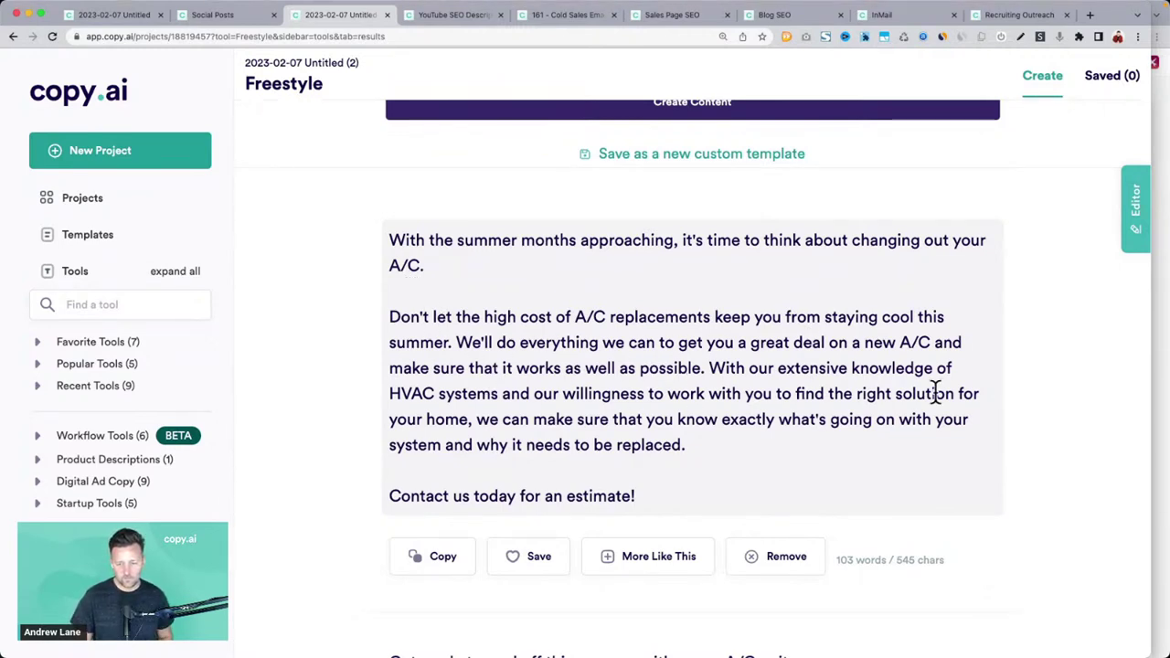
pyautogui.moveTo(687, 502); pyautogui.dragTo(347, 252)
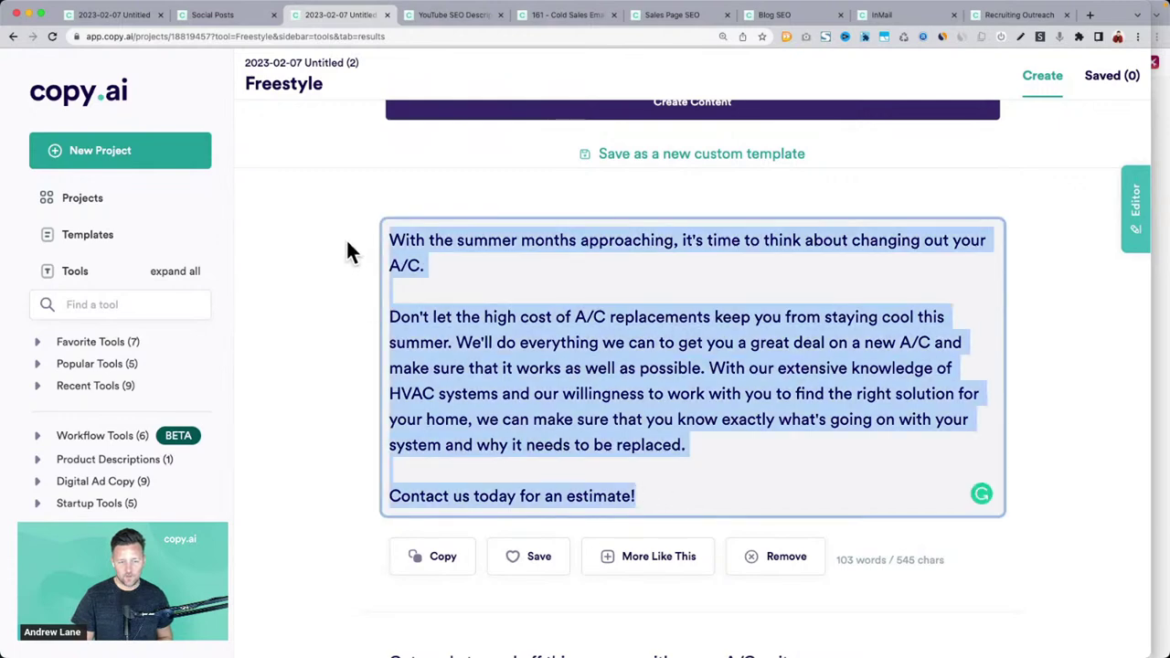
pyautogui.scroll(-5, 345, 237)
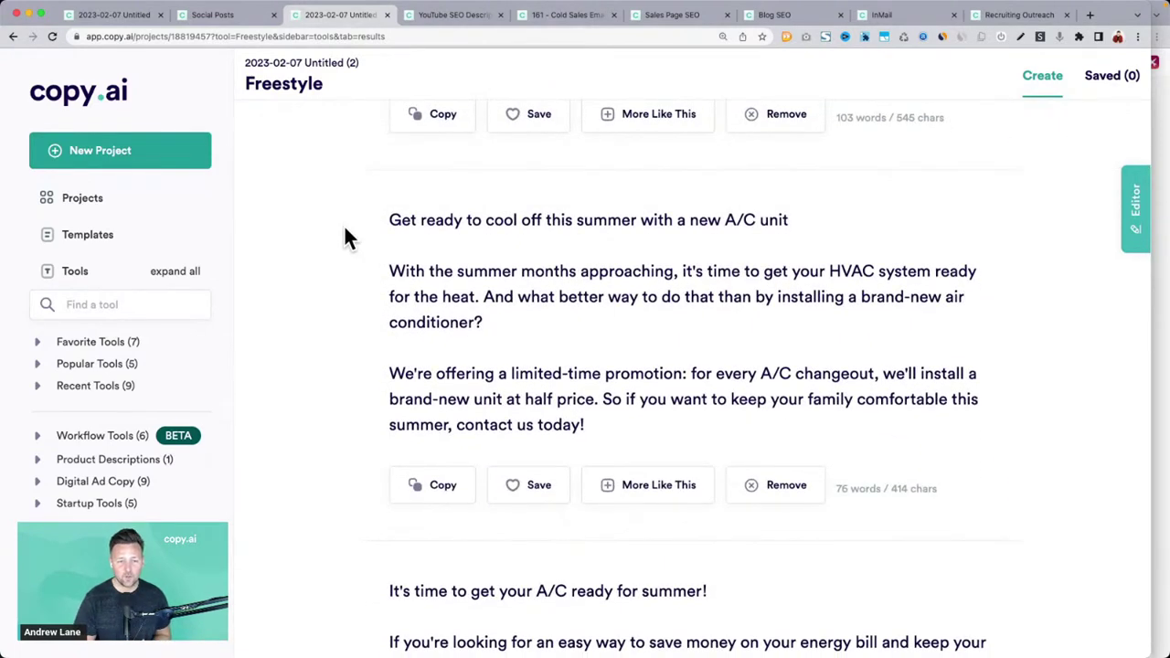
pyautogui.tripleClick(564, 224)
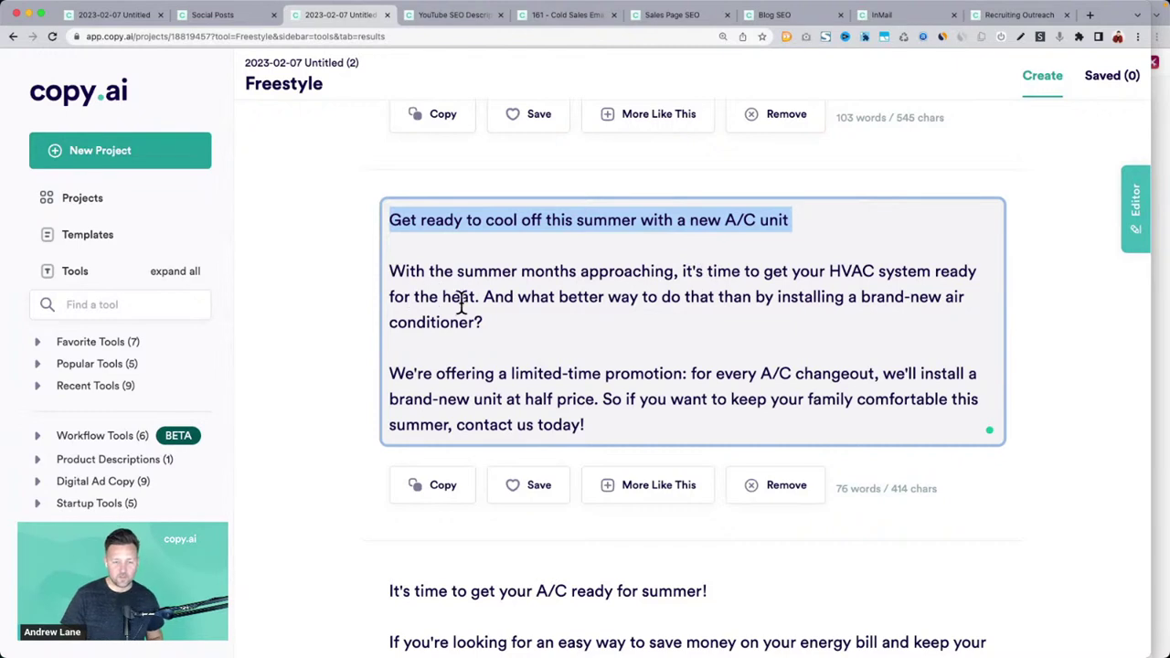
pyautogui.moveTo(493, 300); pyautogui.dragTo(547, 311)
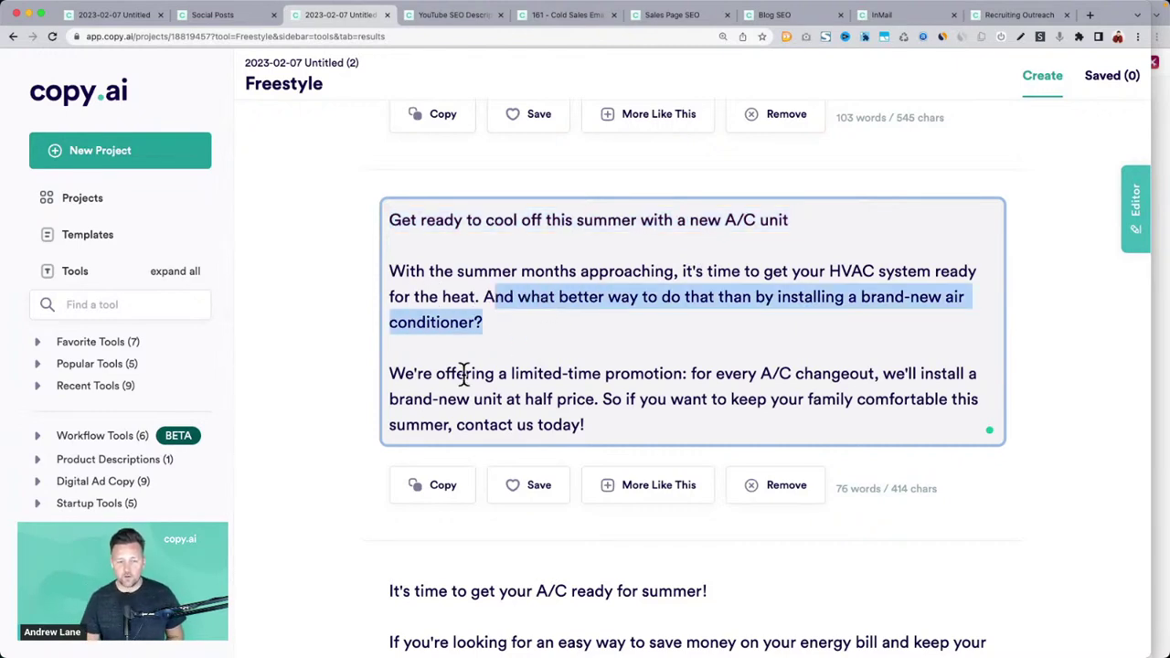
pyautogui.moveTo(388, 374); pyautogui.dragTo(854, 435)
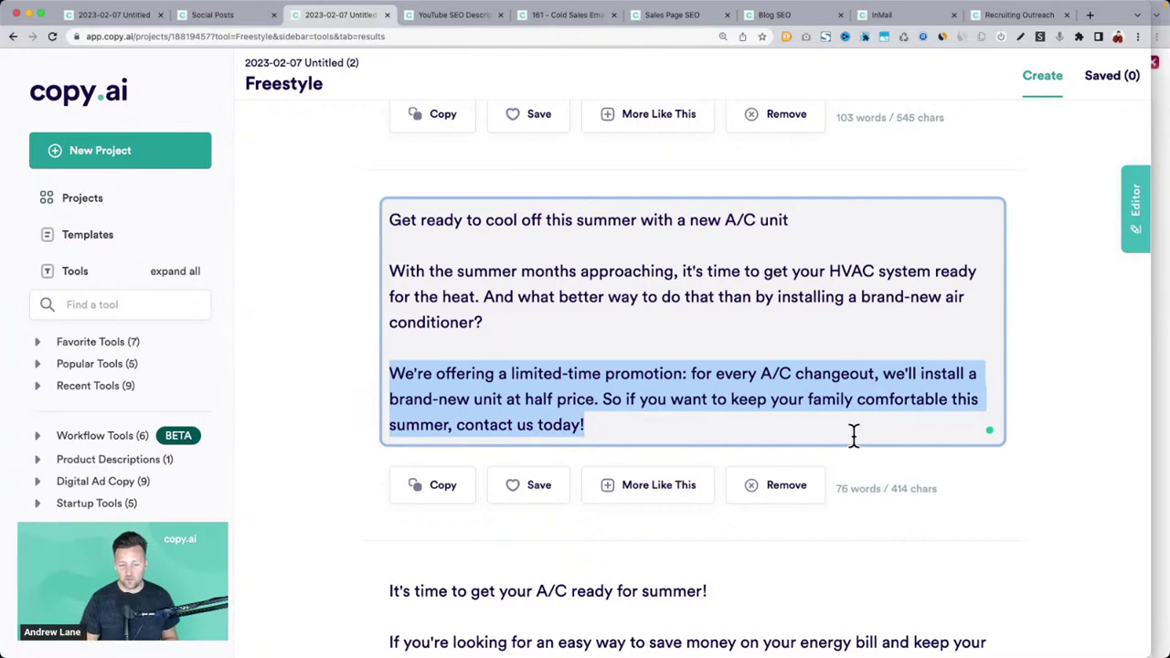
pyautogui.scroll(-3, 400, 357)
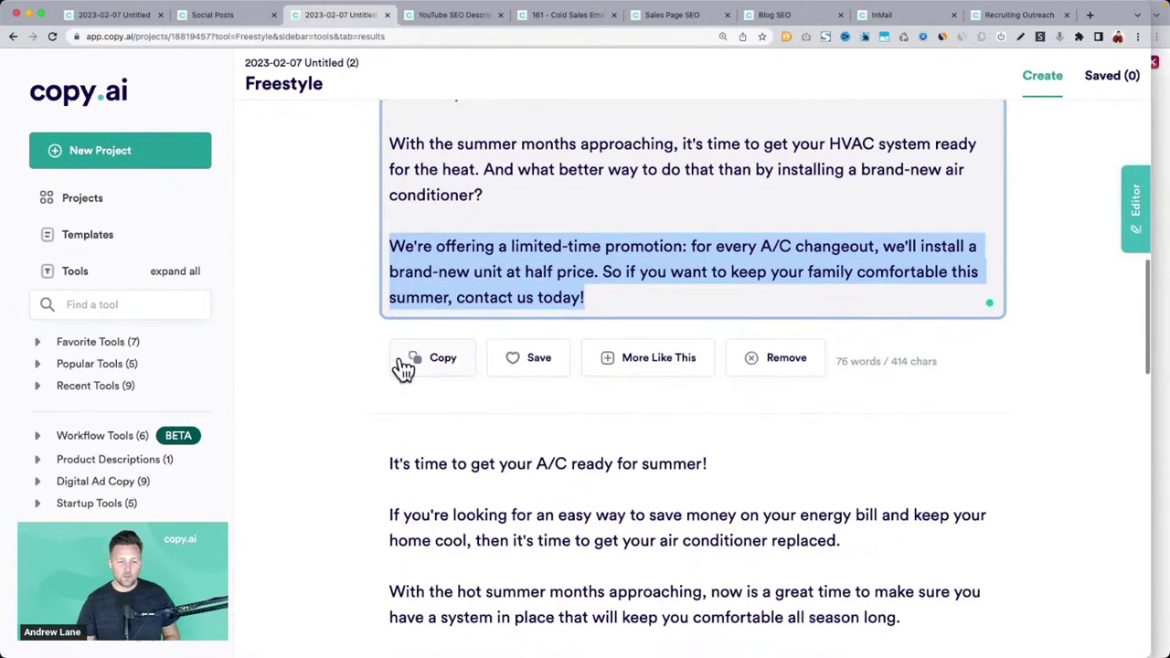
# Review the third and fourth mailer versions, examining the energy-saving pitch and the old-unit replacement message
pyautogui.scroll(-4, 403, 367)
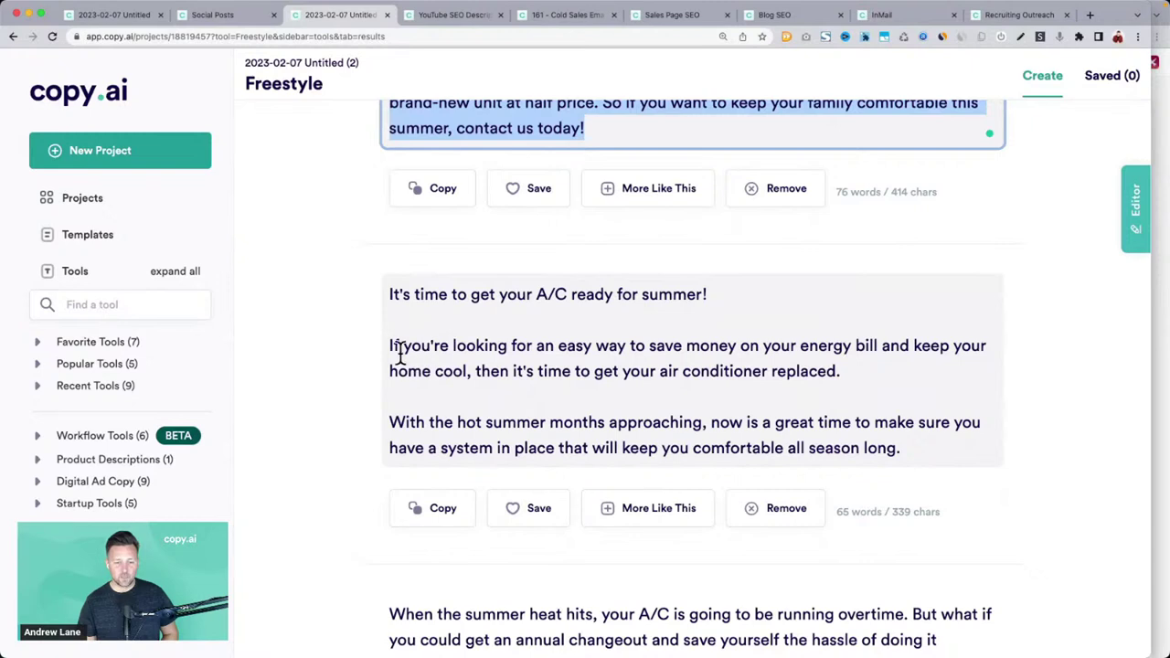
pyautogui.moveTo(400, 353); pyautogui.dragTo(855, 377)
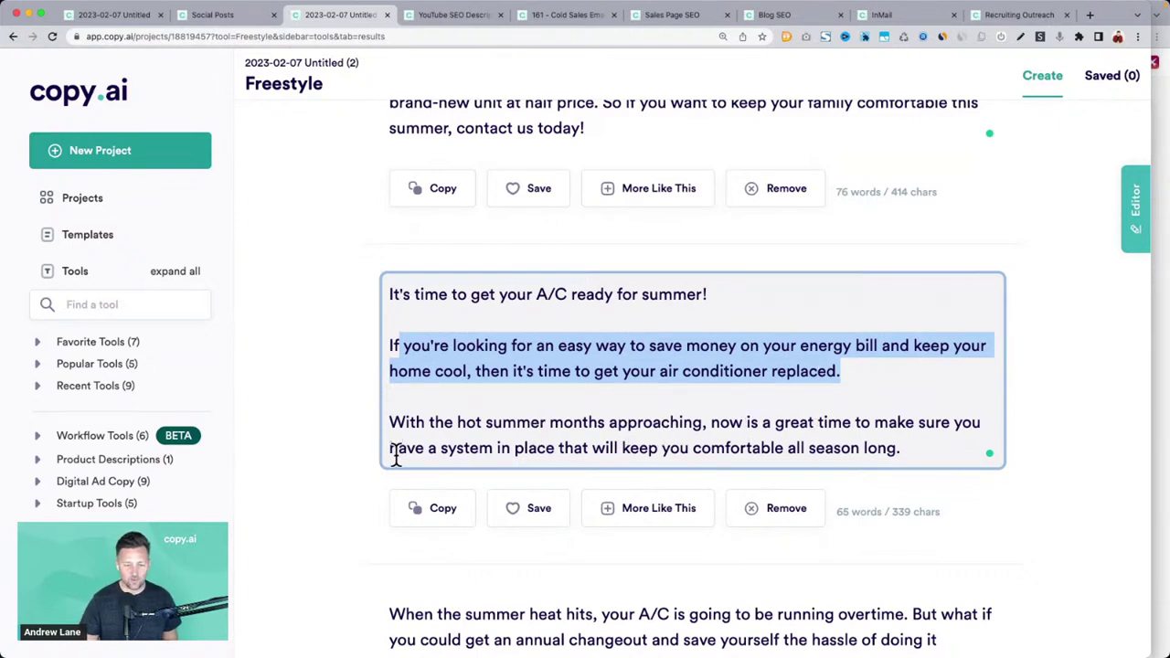
pyautogui.scroll(-1, 680, 452)
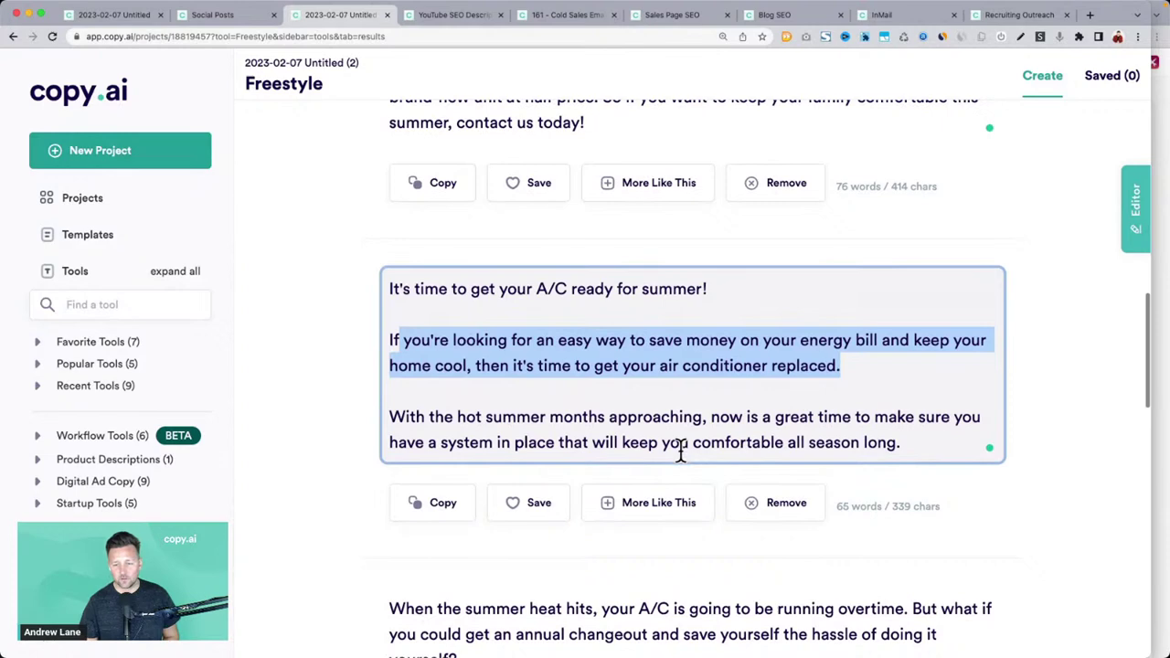
pyautogui.scroll(-5, 680, 448)
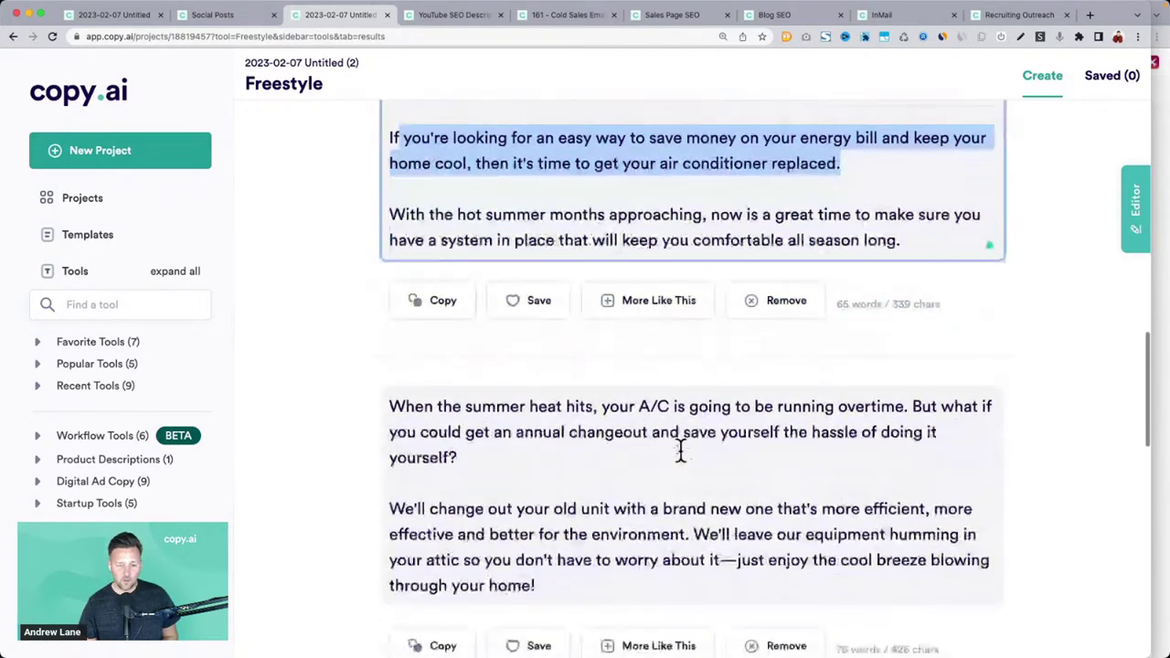
pyautogui.moveTo(599, 306); pyautogui.dragTo(543, 340)
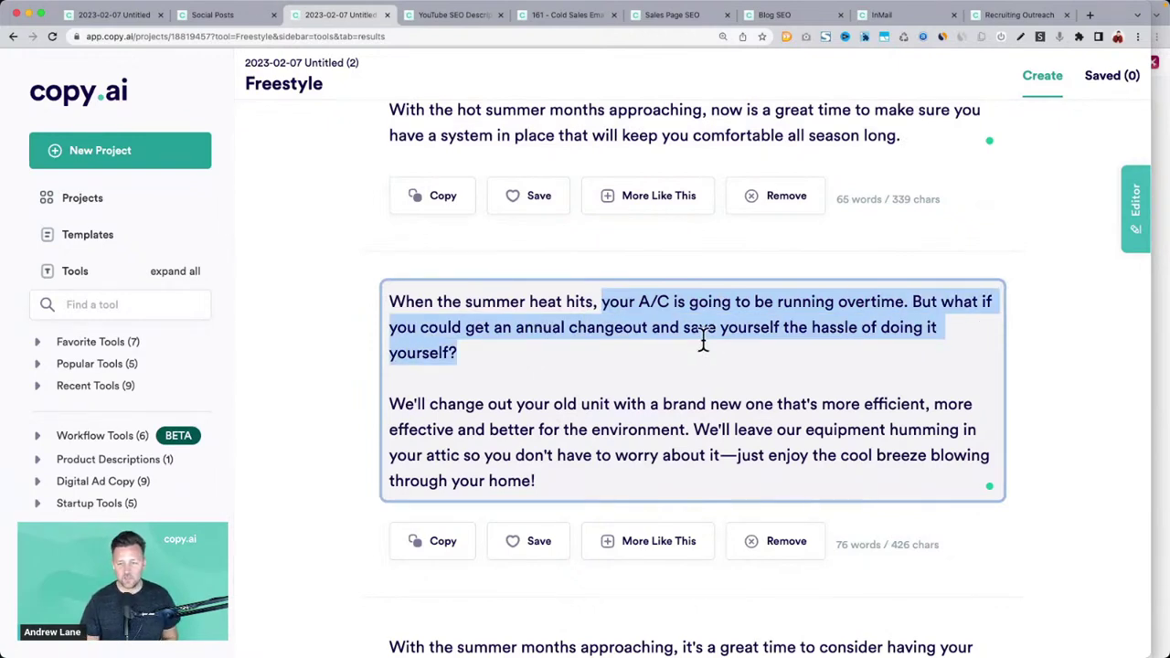
pyautogui.click(403, 405)
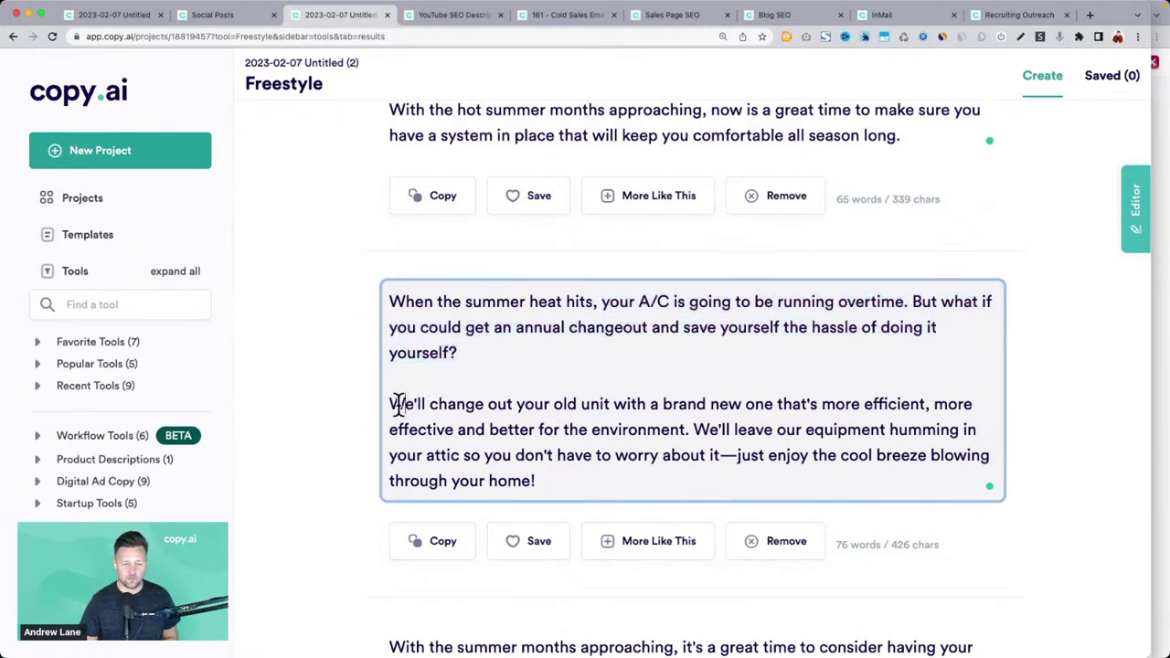
pyautogui.moveTo(393, 404); pyautogui.dragTo(859, 413)
pyautogui.scroll(-2, 859, 412)
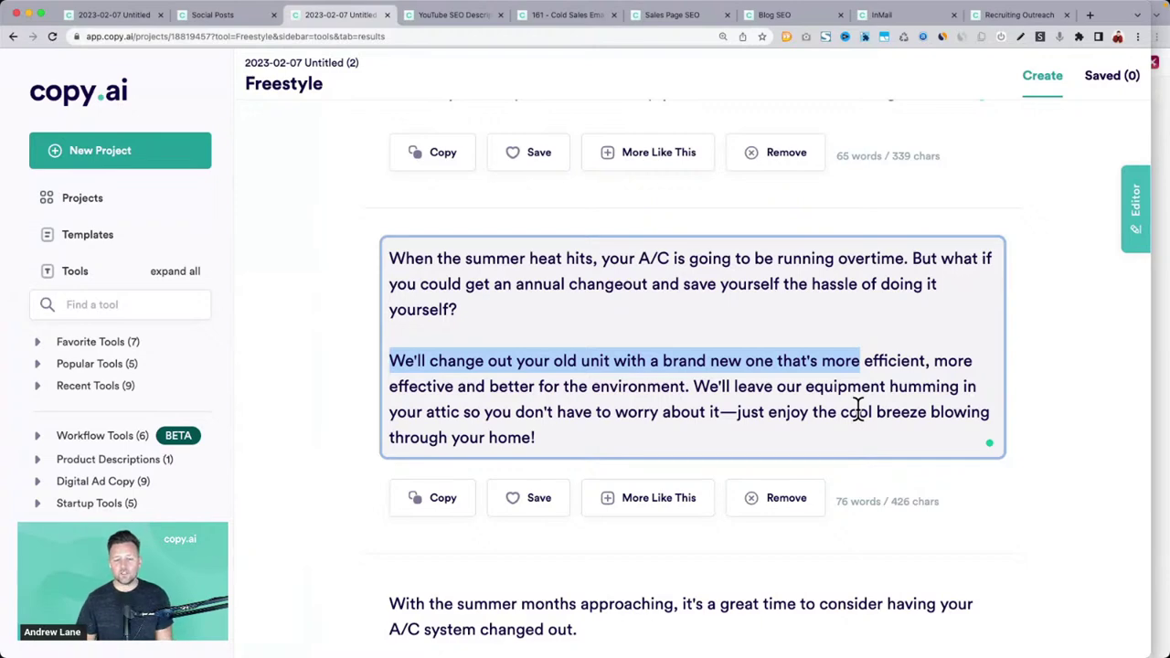
# Add "Region: Maimi" and "Target customer: home owner, families" to the main points and generate the mailer copy again
pyautogui.scroll(20, 857, 410)
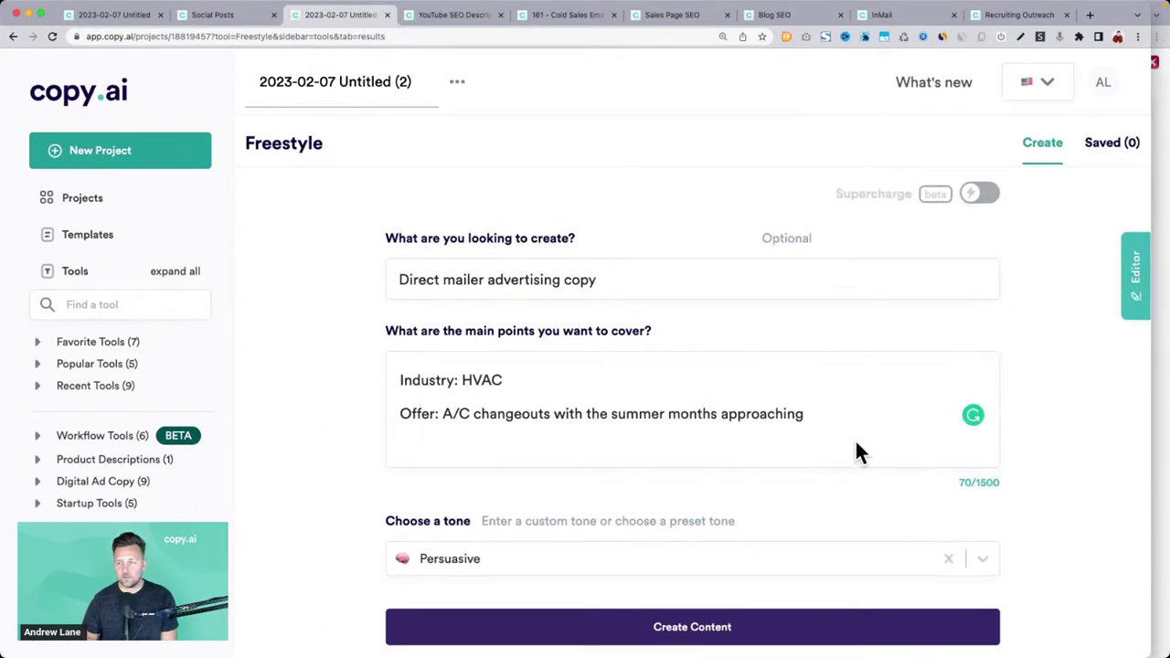
pyautogui.press('Return')
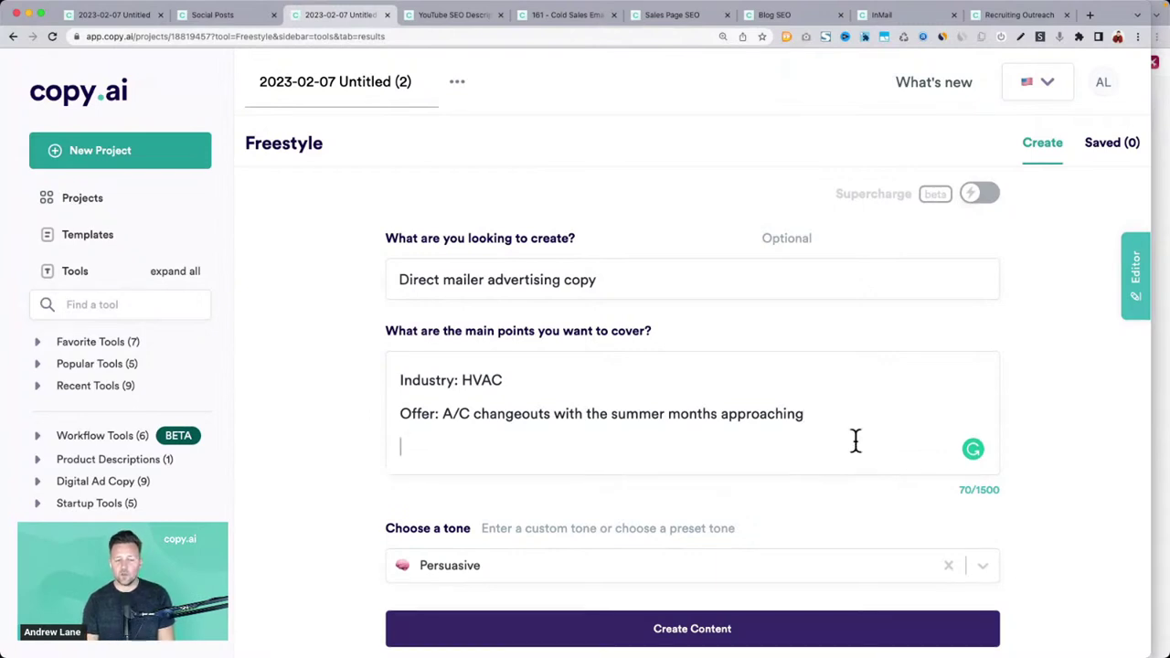
pyautogui.write('Region: Maimi')
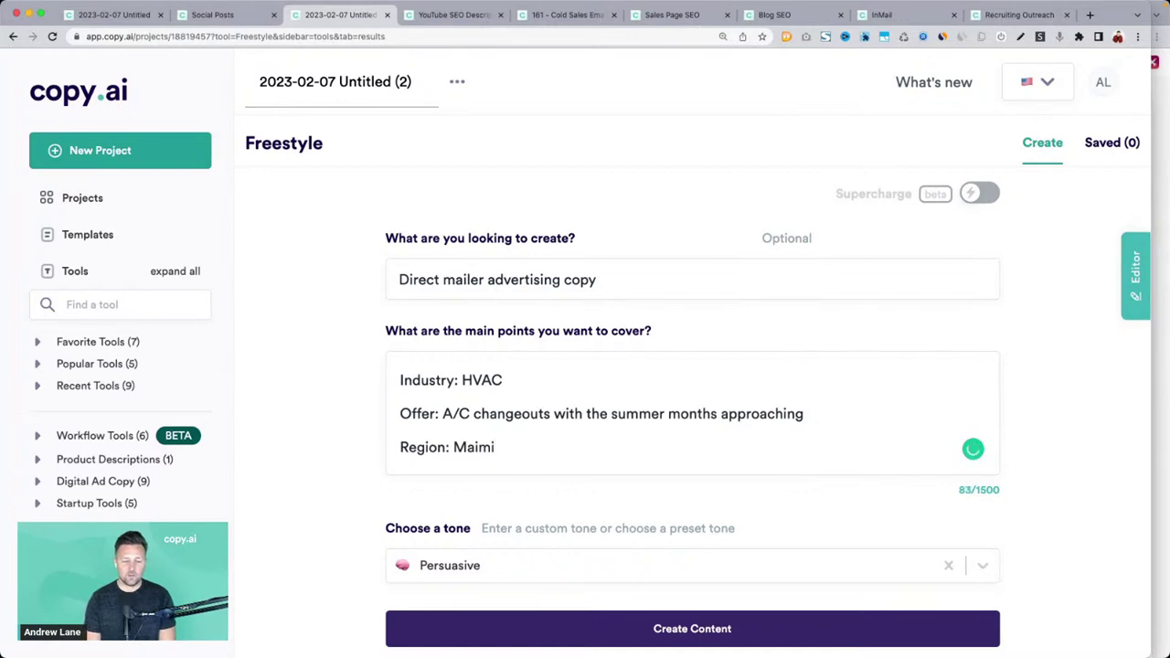
pyautogui.press('Return')
pyautogui.write('Target')
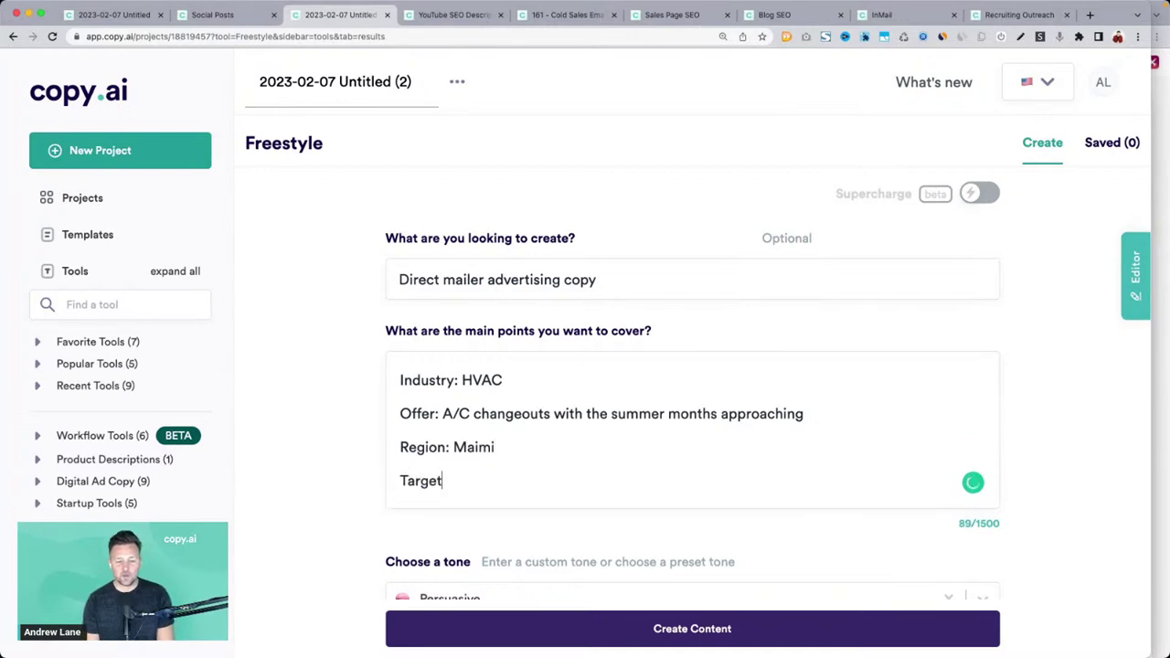
pyautogui.write(' customer: home owner')
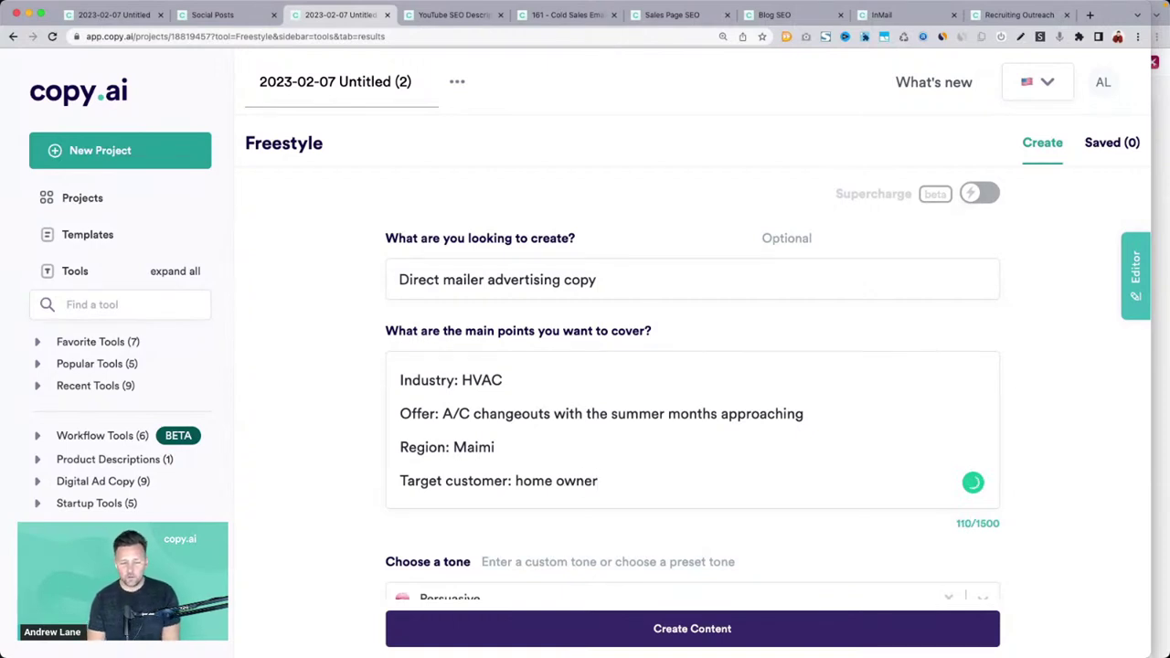
pyautogui.press('Return')
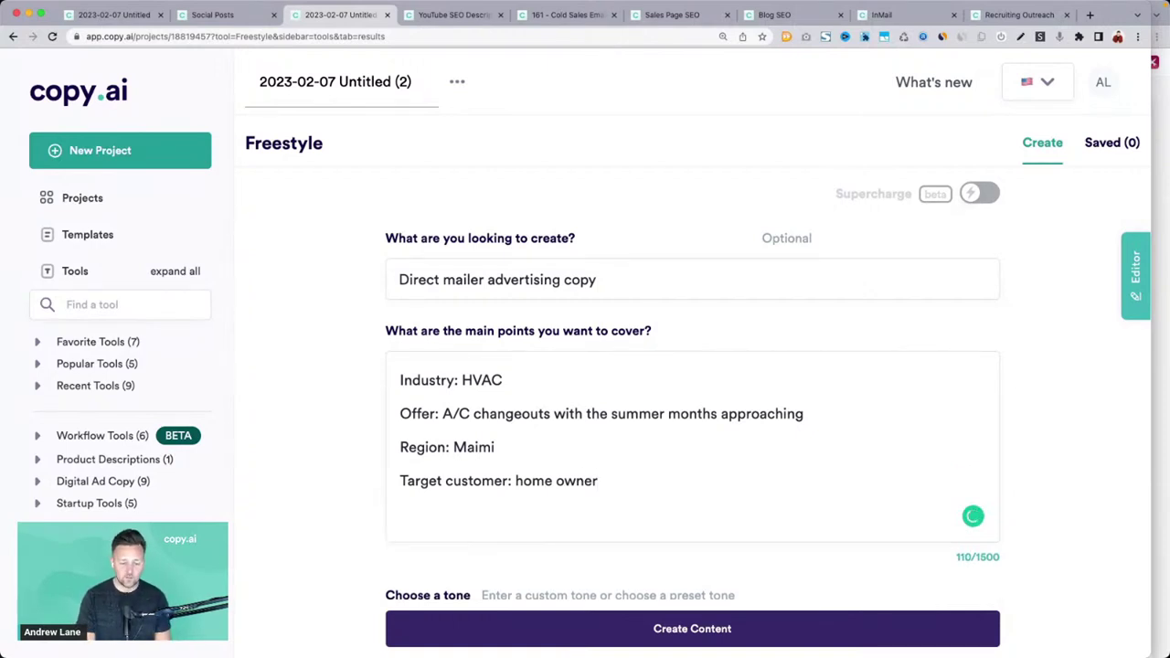
pyautogui.press('BackSpace')
pyautogui.write(', families')
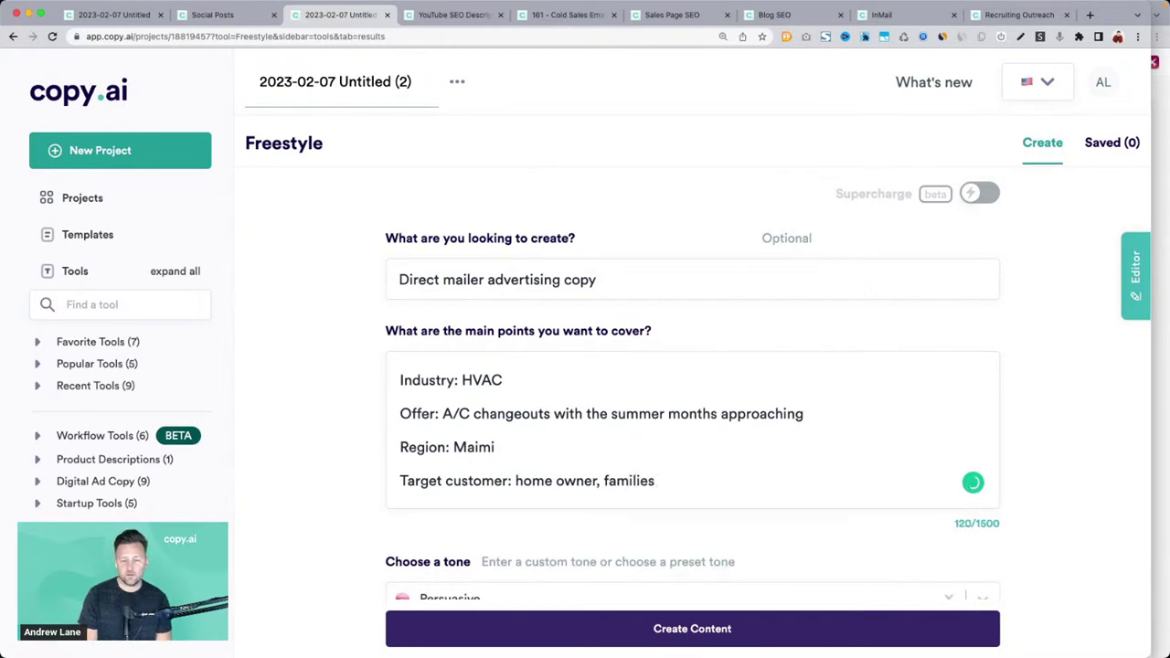
pyautogui.scroll(-3, 772, 391)
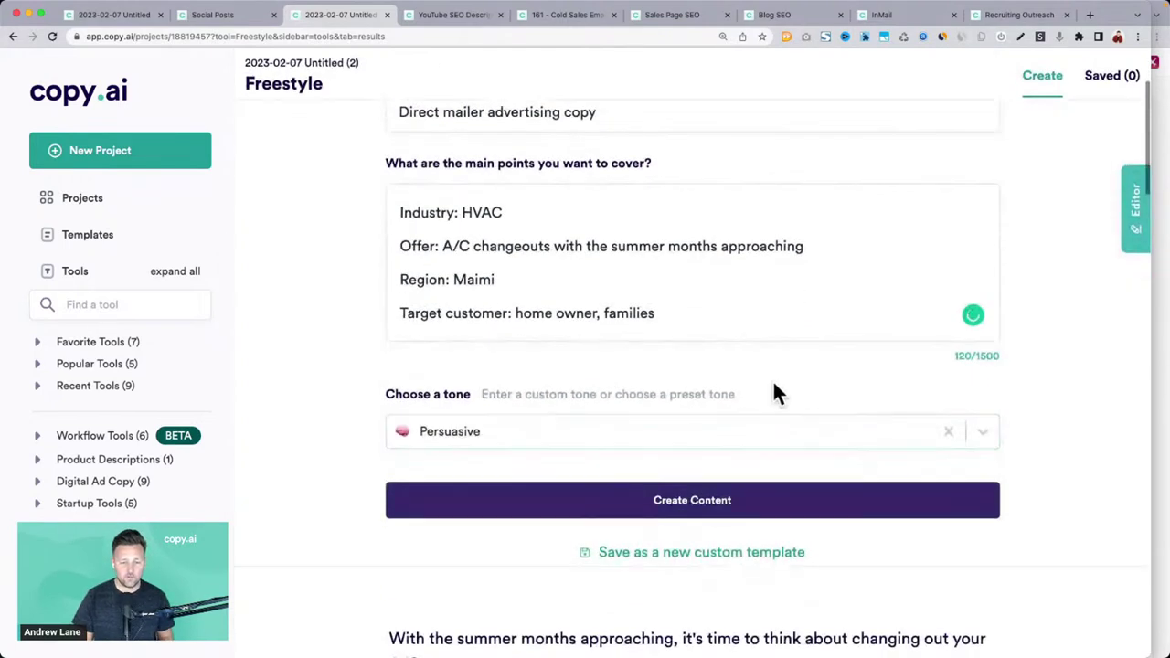
pyautogui.click(697, 508)
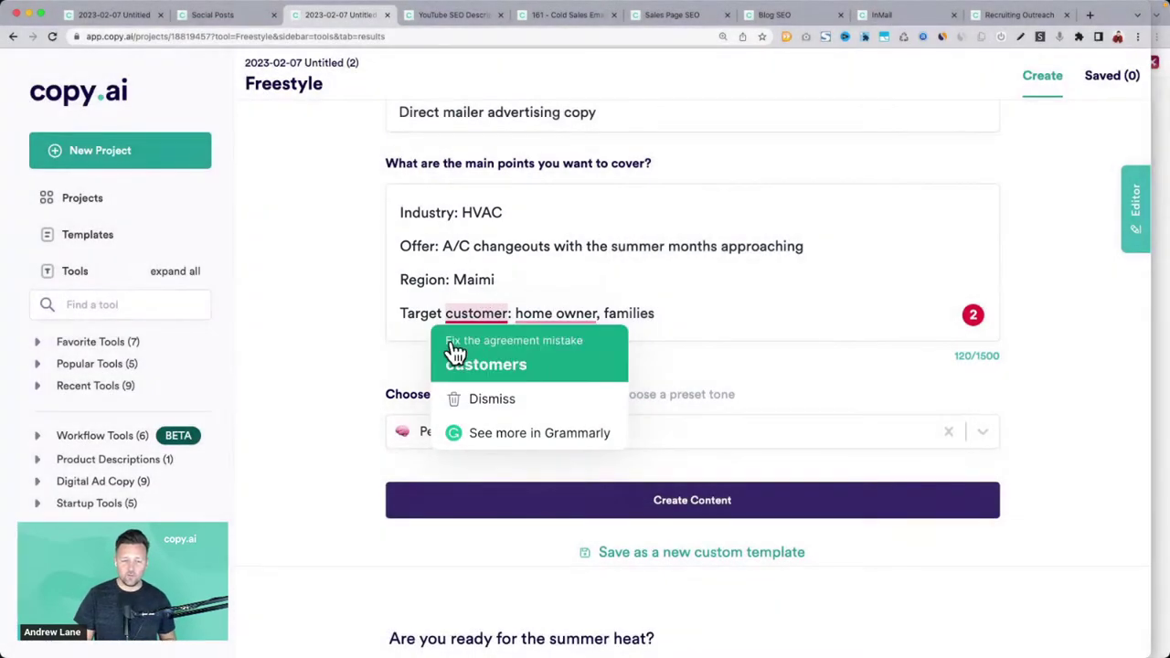
# Read the first two regenerated mailer versions, checking how they address families and what A/C changeout offer they make
pyautogui.scroll(-5, 363, 342)
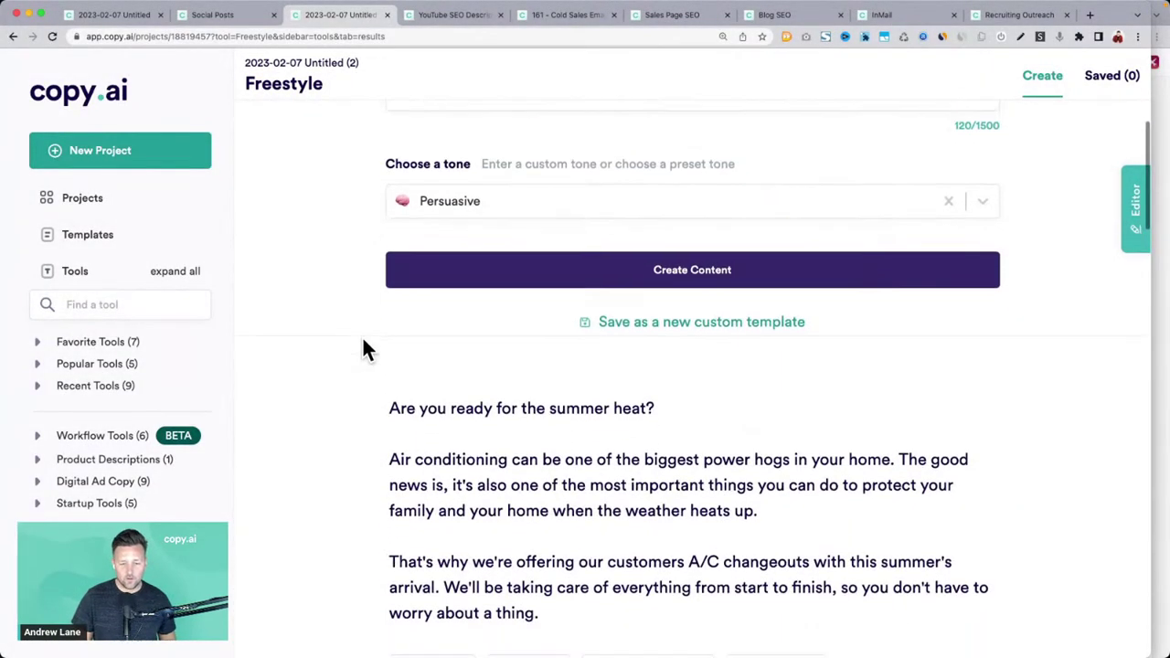
pyautogui.scroll(-2, 363, 338)
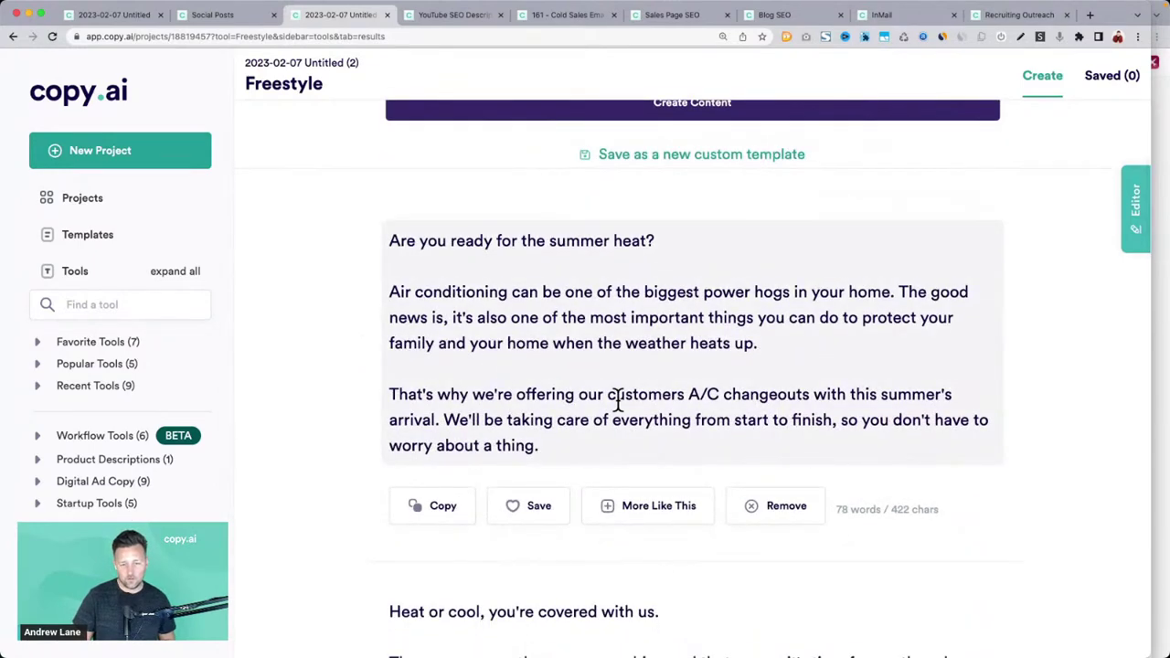
pyautogui.scroll(-1, 618, 401)
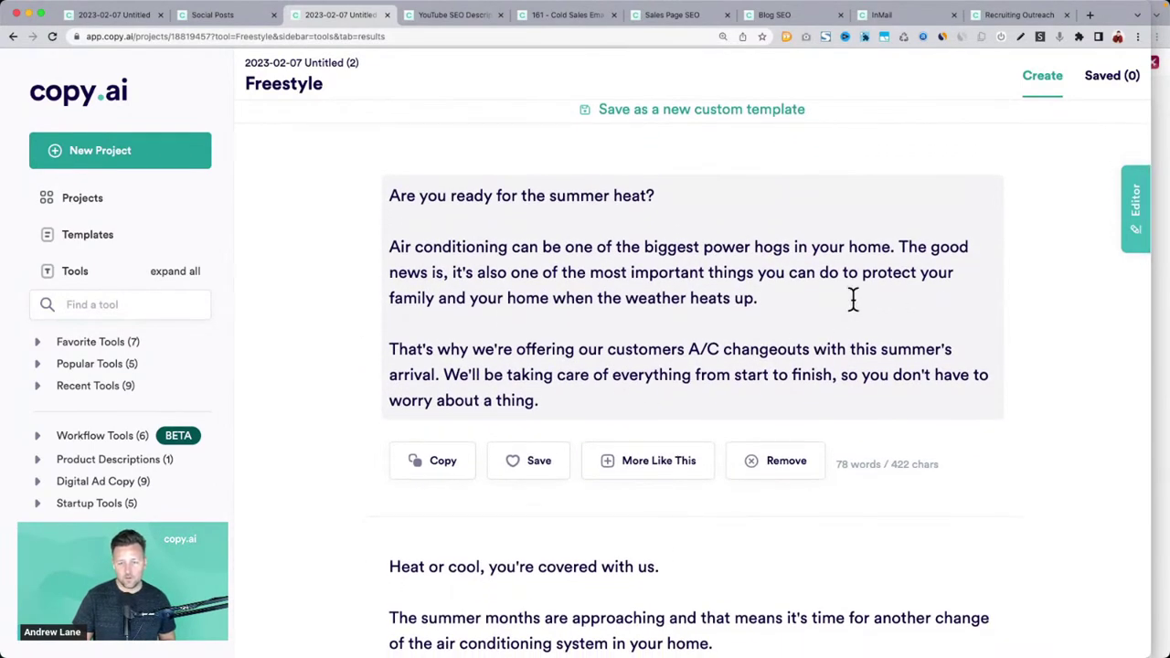
pyautogui.moveTo(810, 292); pyautogui.dragTo(379, 294)
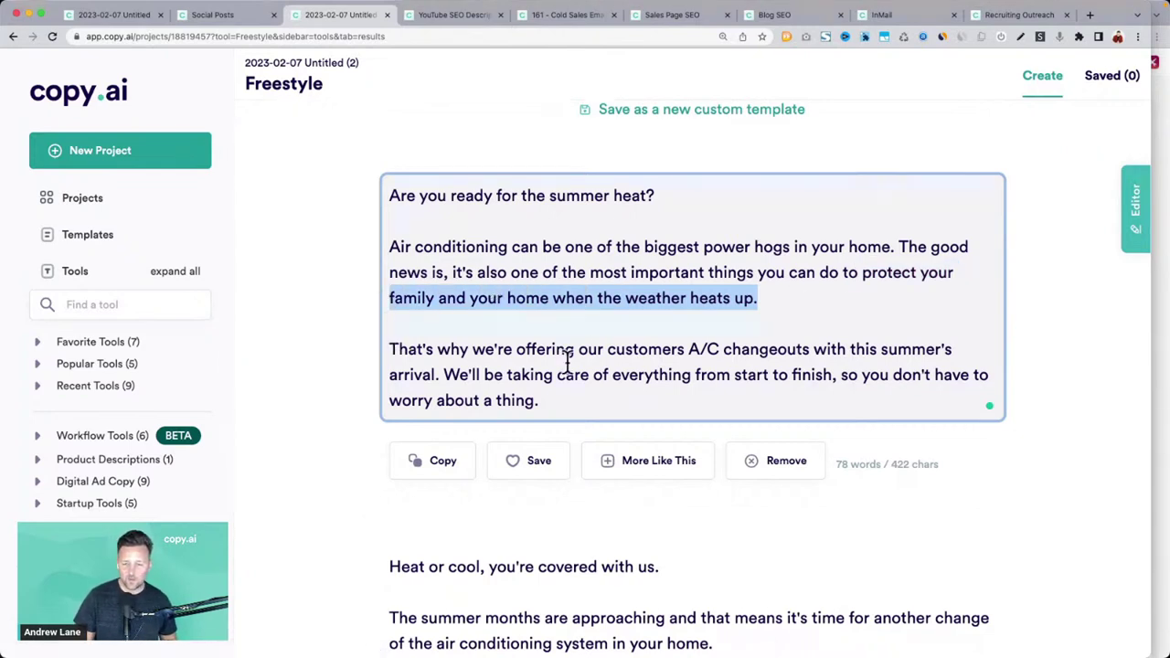
pyautogui.scroll(-3, 640, 374)
pyautogui.scroll(-5, 639, 377)
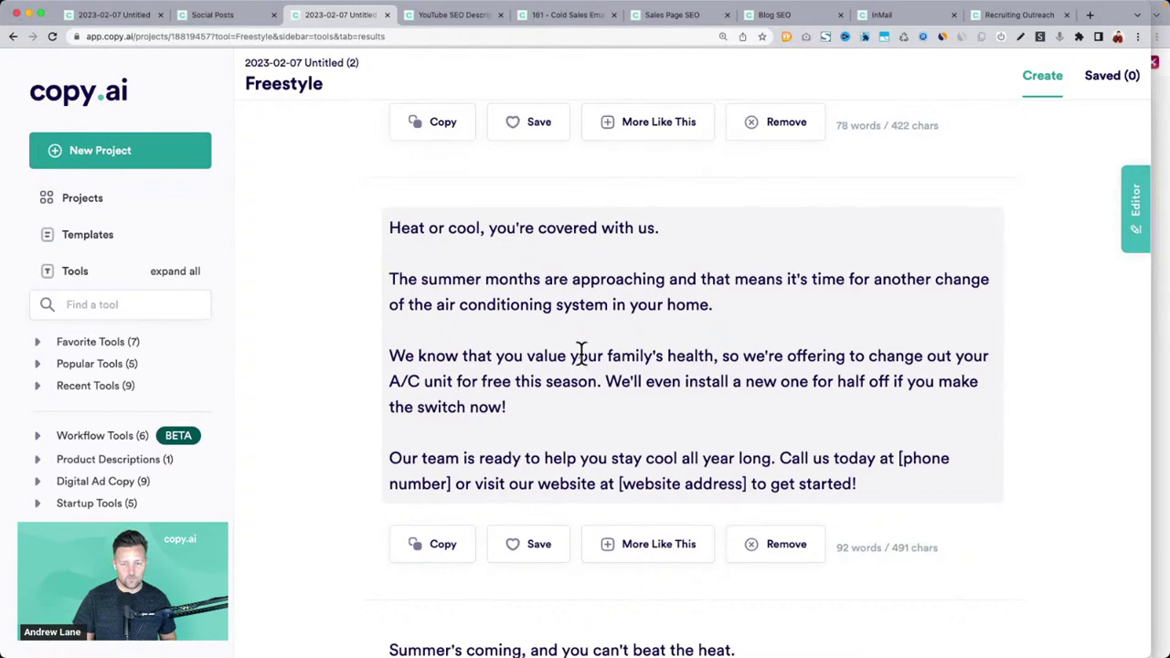
pyautogui.scroll(-1, 802, 358)
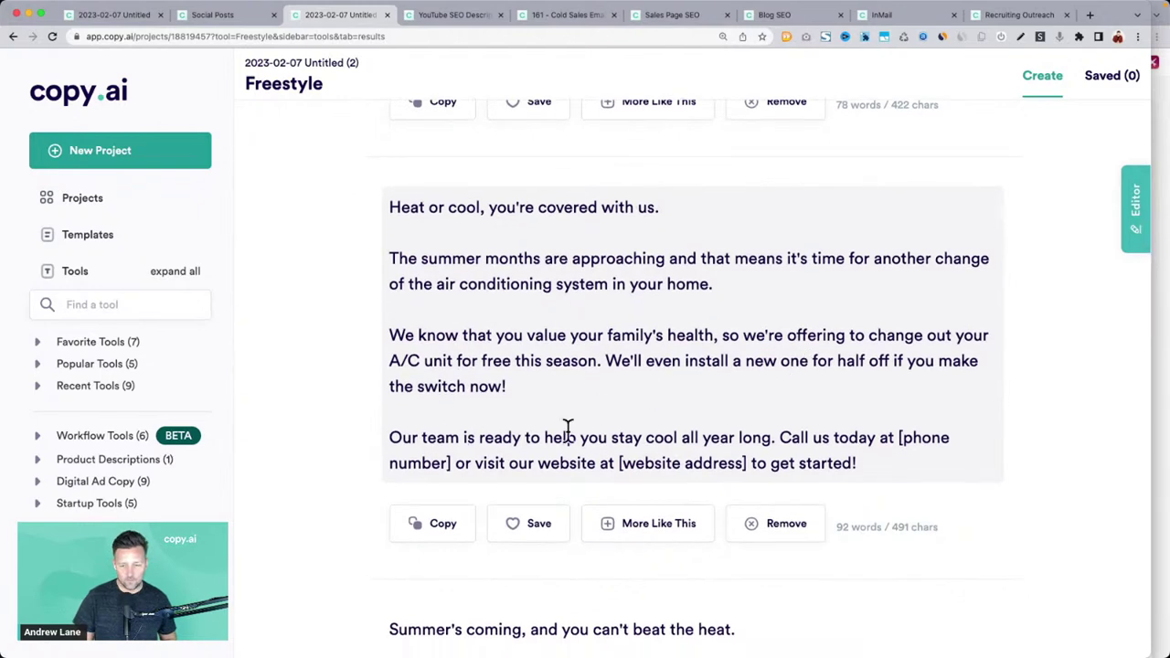
# Review the third and fourth mailer versions, and compare them with the region given in the main points
pyautogui.scroll(-5, 567, 428)
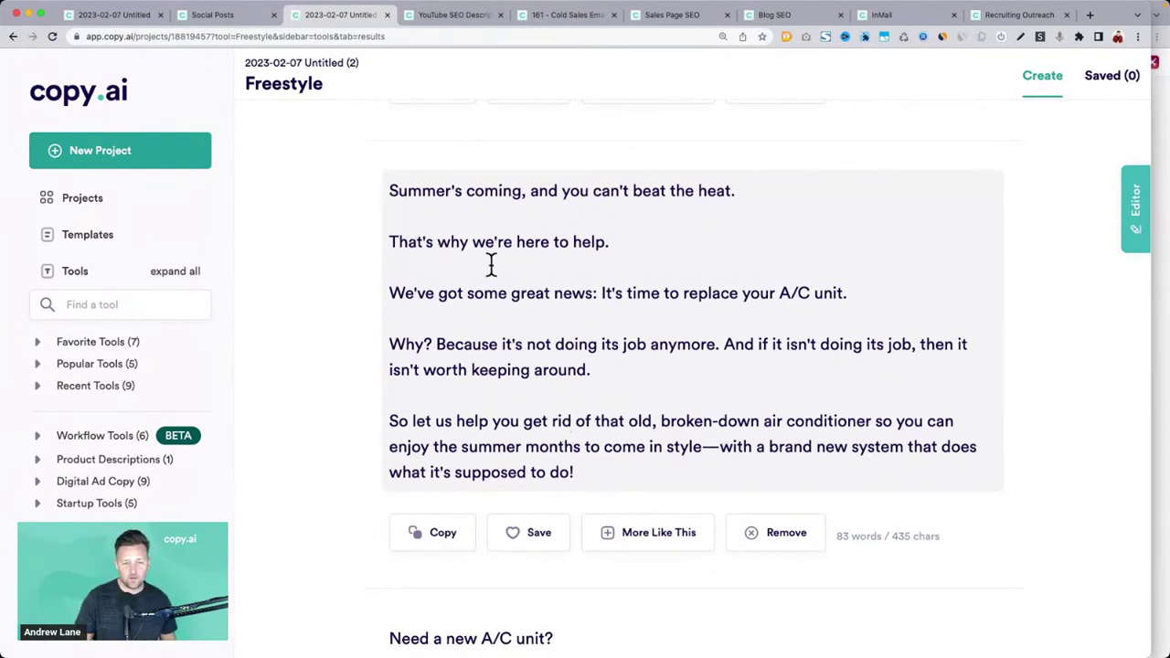
pyautogui.scroll(-1, 491, 265)
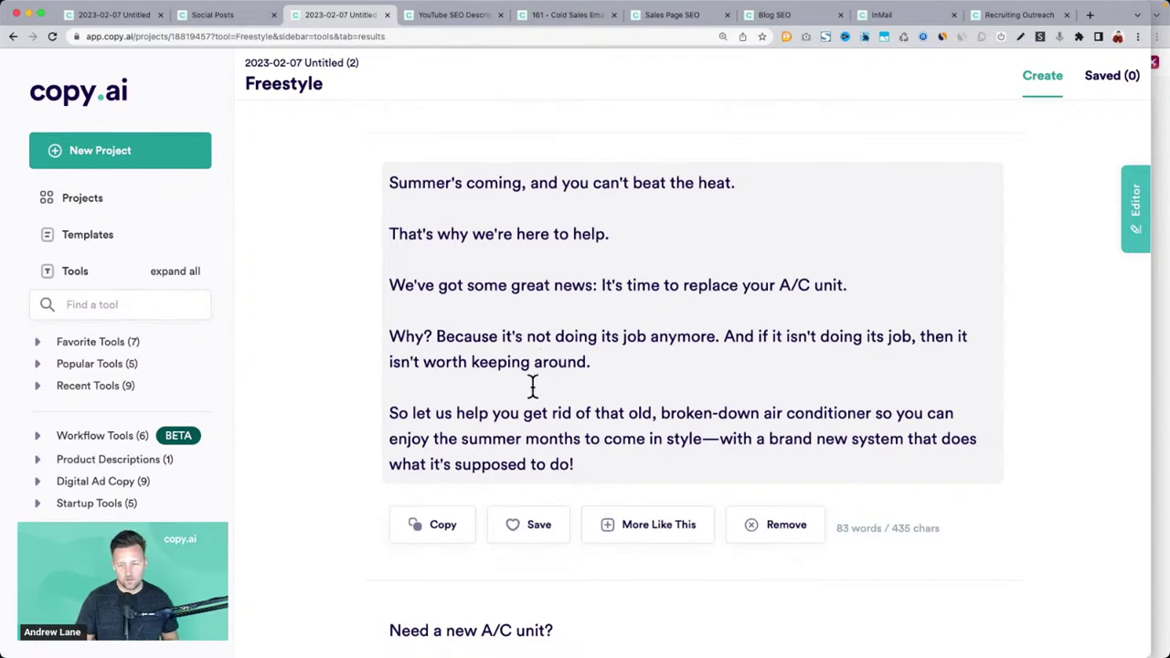
pyautogui.scroll(-8, 463, 393)
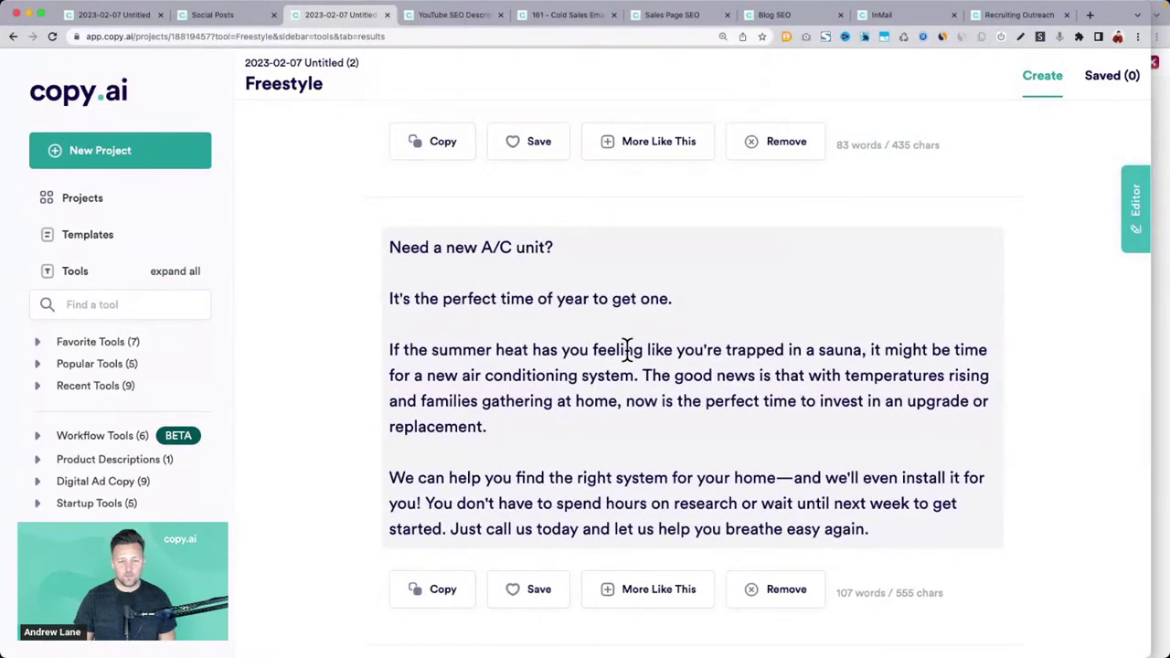
pyautogui.scroll(20, 626, 347)
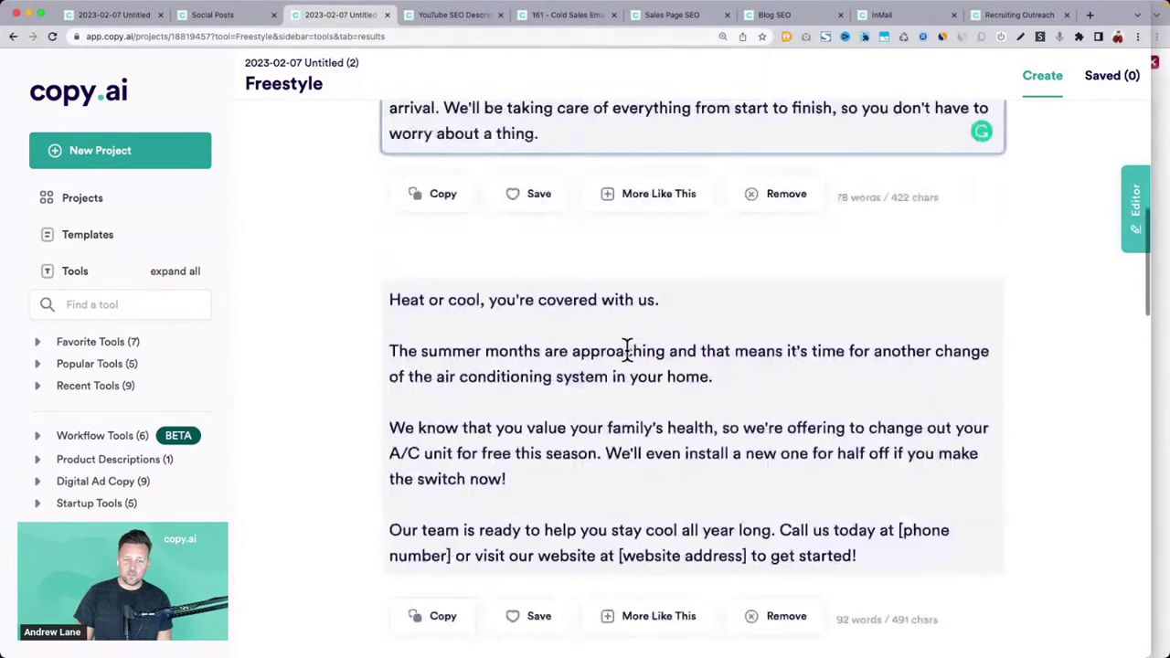
pyautogui.scroll(3, 626, 348)
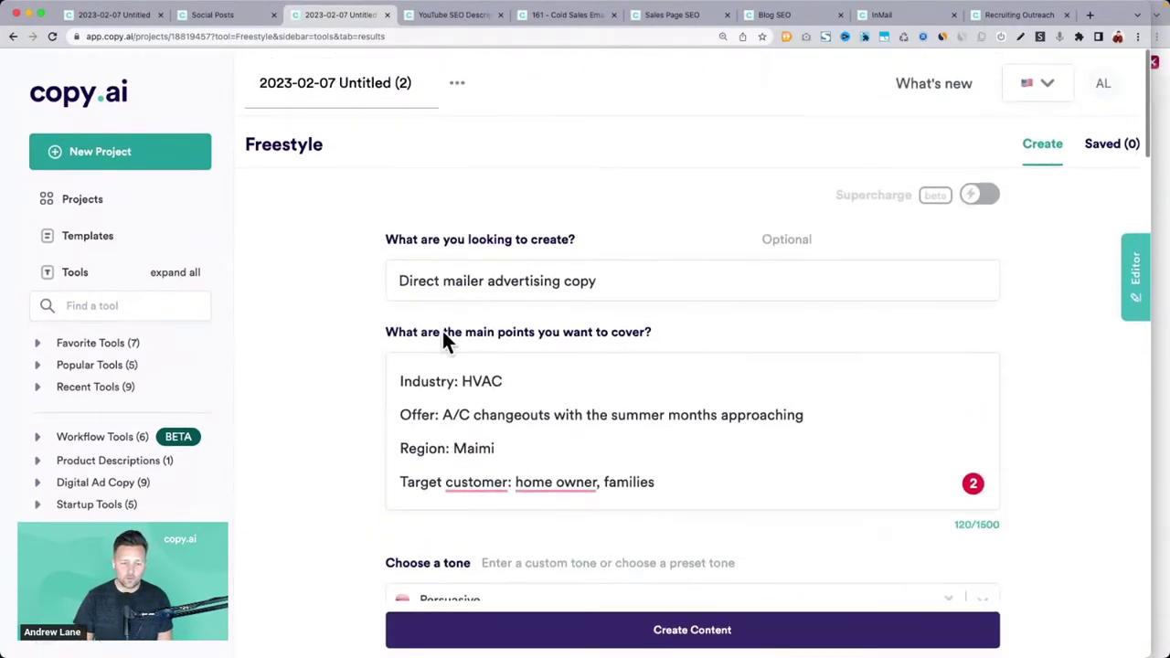
pyautogui.doubleClick(457, 446)
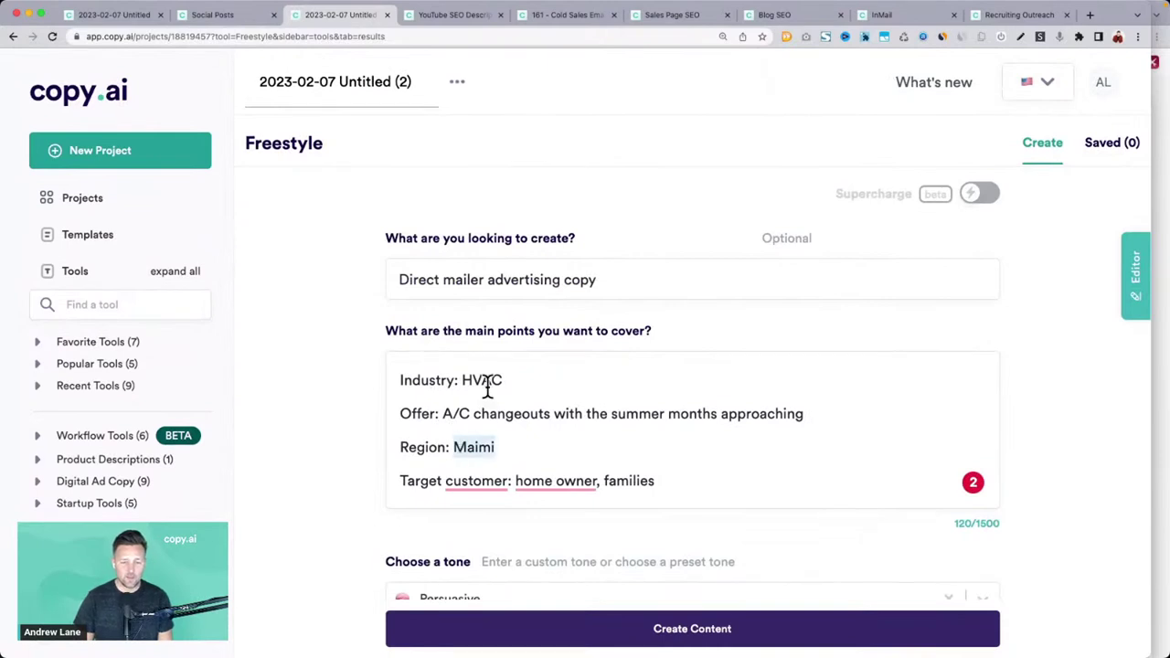
pyautogui.click(446, 413)
pyautogui.doubleClick(472, 446)
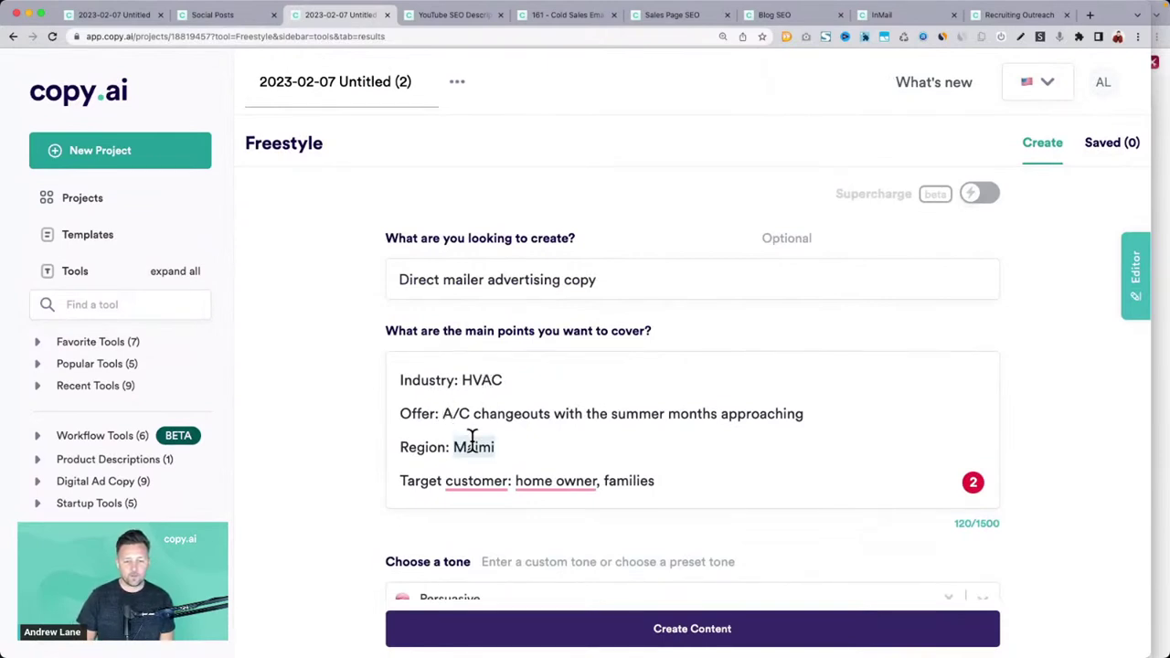
# View the YouTube SEO Description project's website structure, and try to generate the career coaching copy in the Sales Page SEO project
pyautogui.click(428, 14)
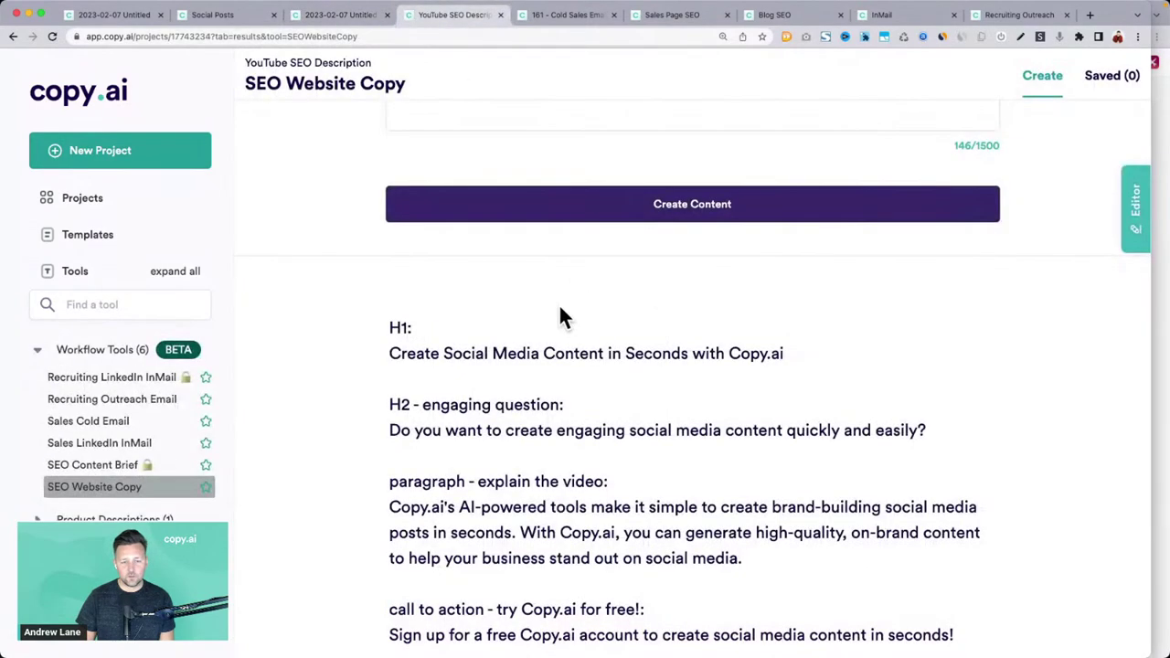
pyautogui.scroll(5, 559, 304)
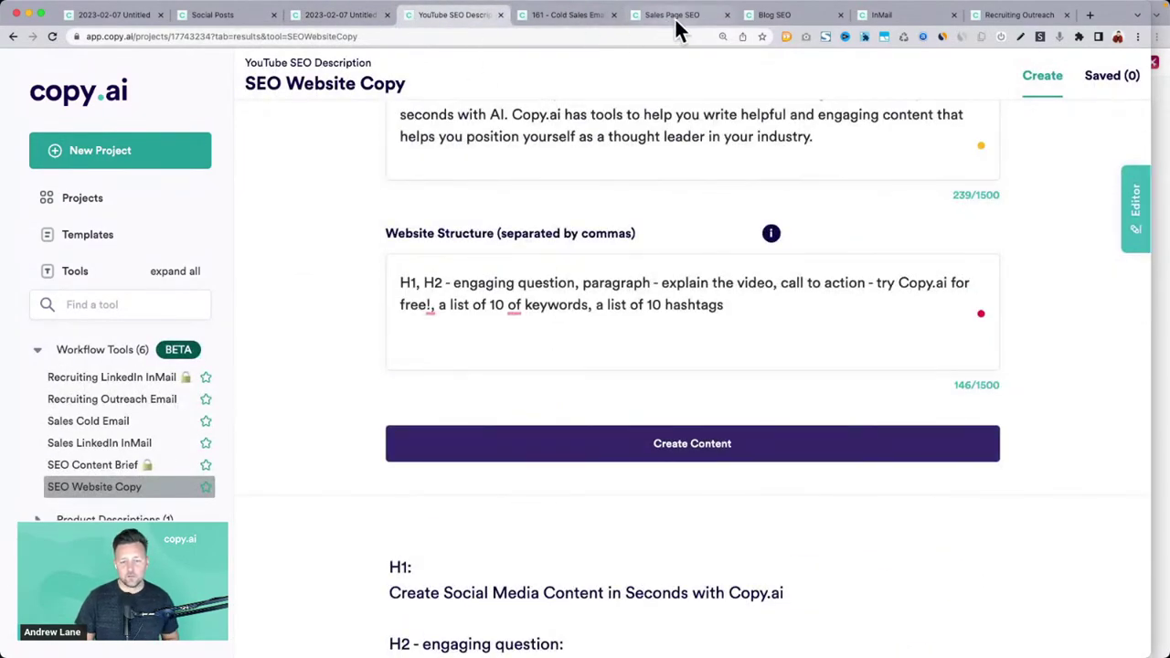
pyautogui.click(673, 17)
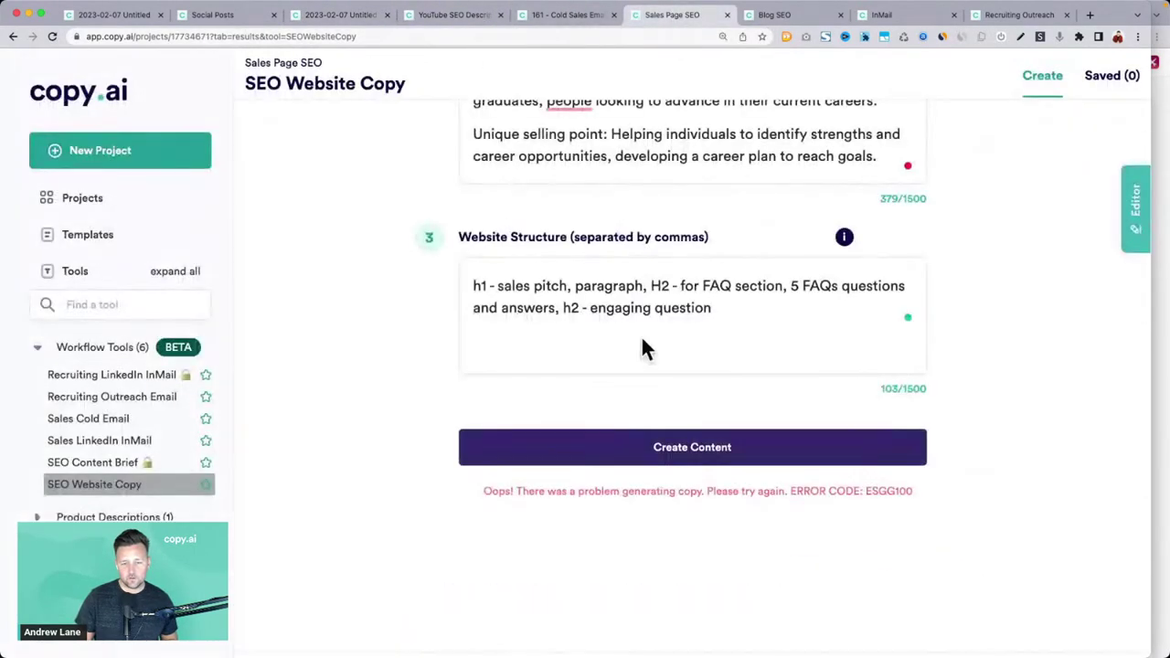
pyautogui.click(711, 451)
pyautogui.scroll(5, 713, 462)
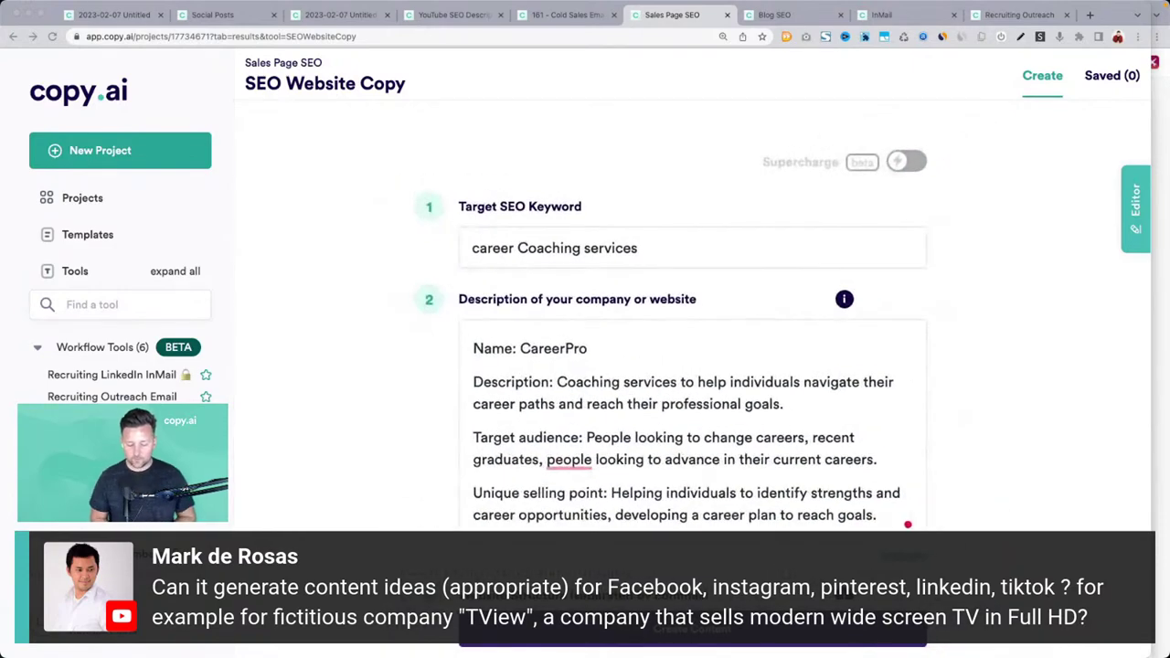
pyautogui.scroll(-5, 413, 543)
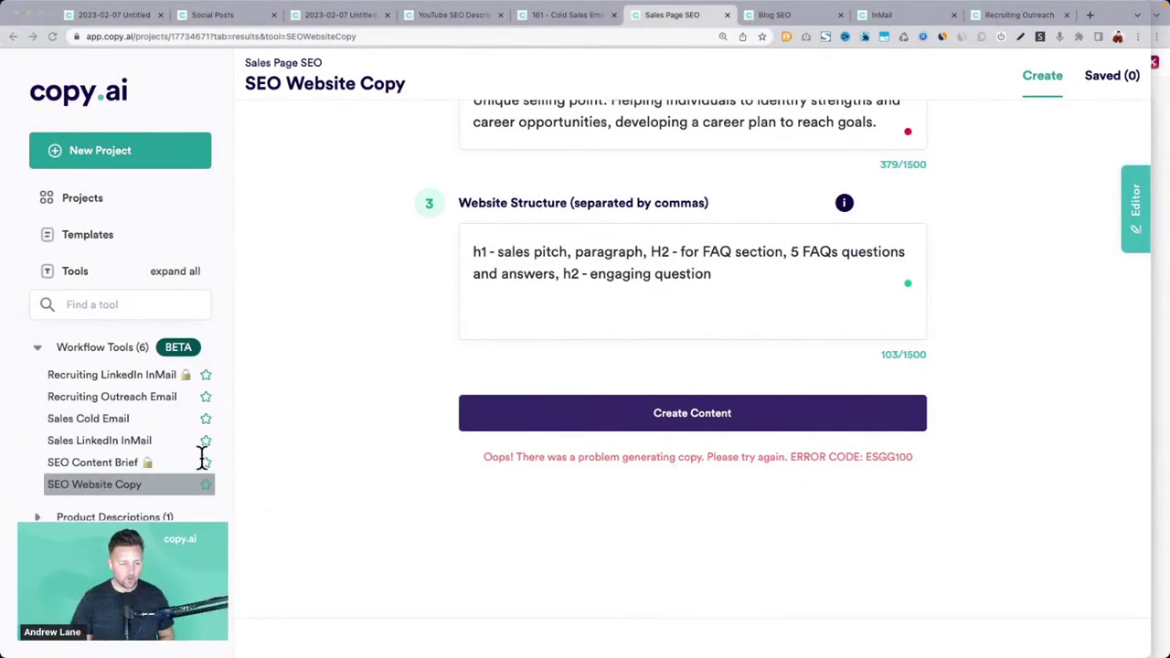
# In the first Freestyle project, change the request to "a list of 10 social media post ideas to attract my ideal customer"
pyautogui.click(214, 14)
pyautogui.click(136, 15)
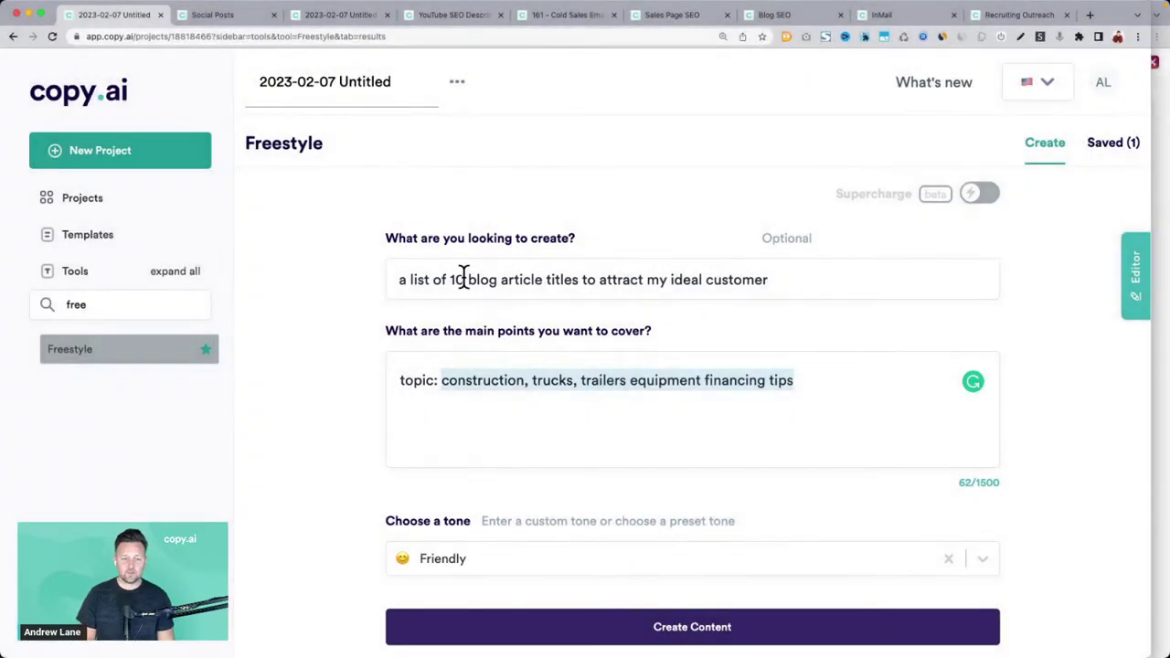
pyautogui.click(467, 280)
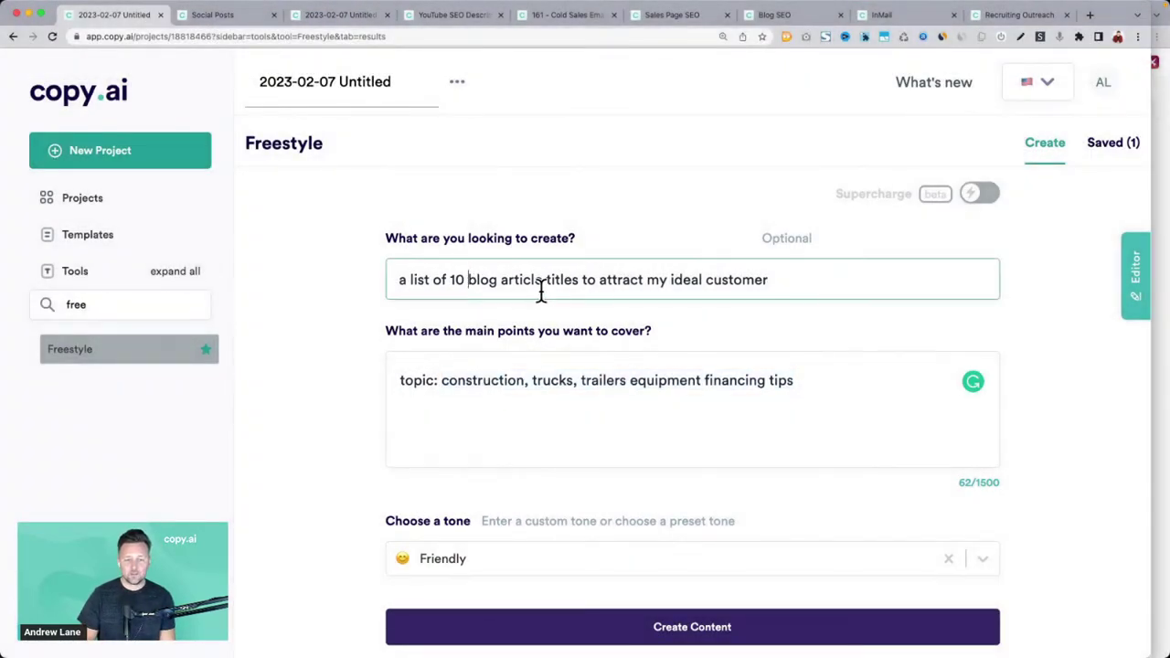
pyautogui.moveTo(541, 290); pyautogui.dragTo(577, 279)
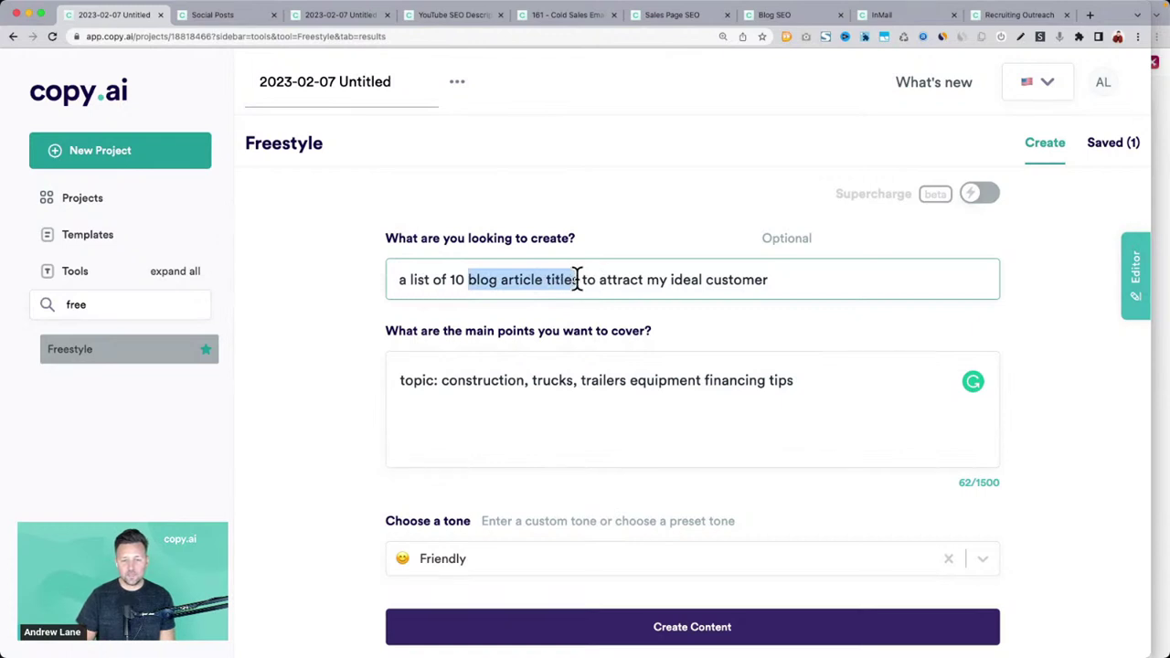
pyautogui.write('social media po')
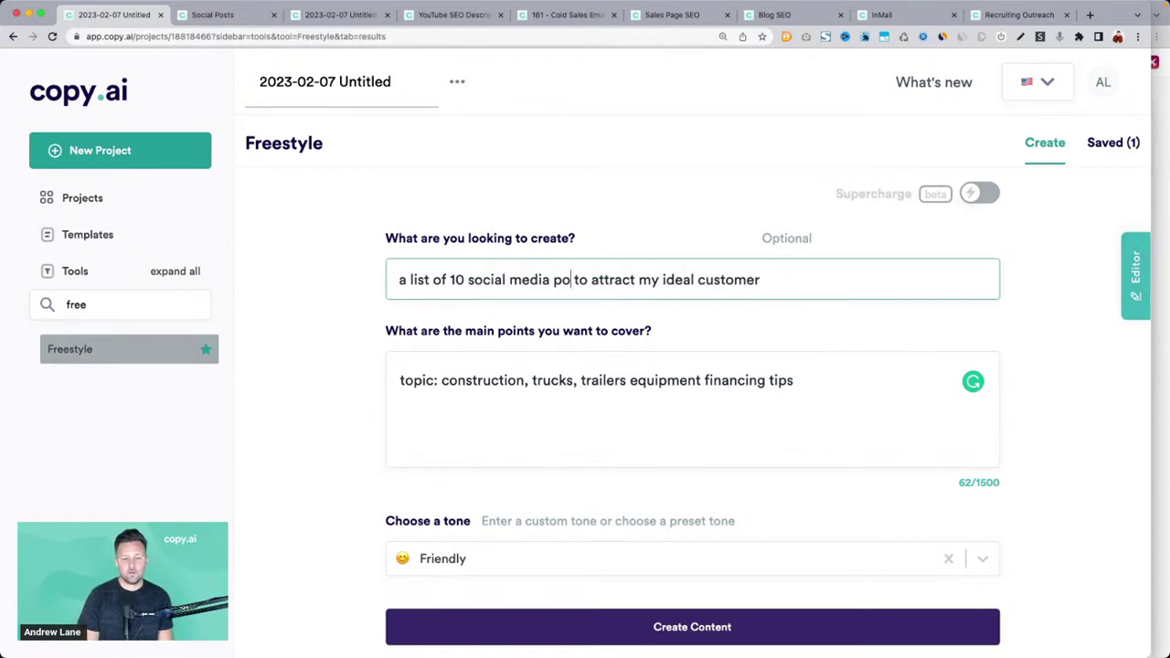
pyautogui.write('st ideas')
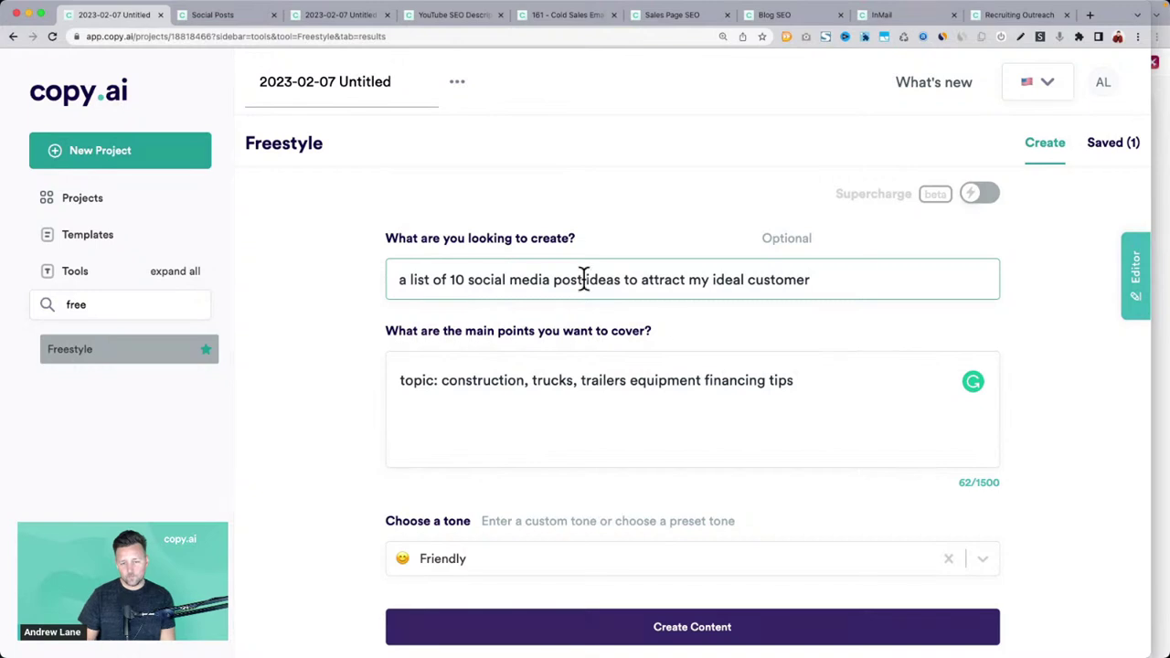
# Clear the construction equipment financing topic from the main points, keeping the "topic:" label
pyautogui.click(448, 382)
pyautogui.press('super+shift+Right')
pyautogui.press('BackSpace')
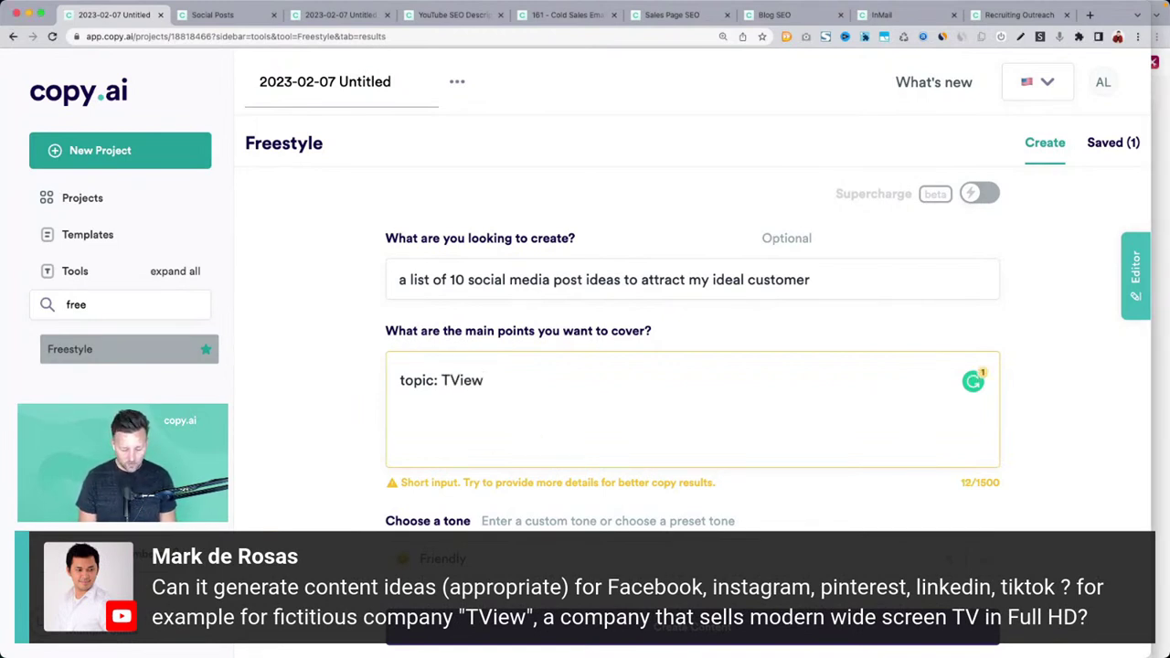
pyautogui.write('company')
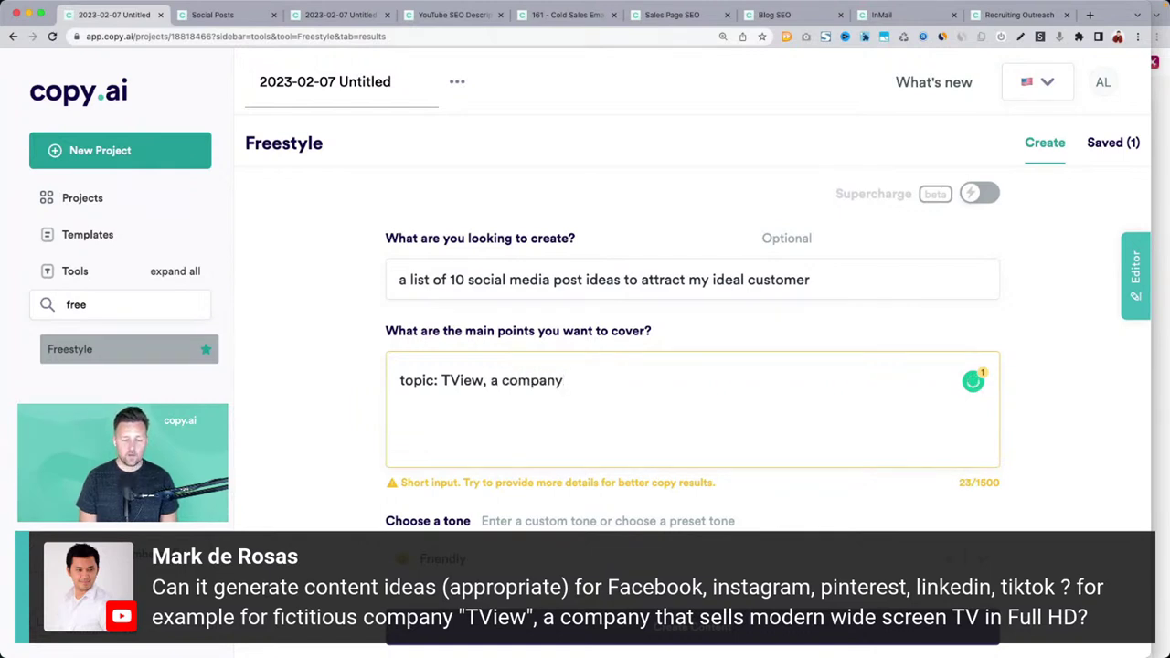
pyautogui.press('BackSpace')
pyautogui.press('BackSpace')
pyautogui.press('BackSpace')
pyautogui.press('BackSpace')
pyautogui.press('BackSpace')
pyautogui.press('BackSpace')
pyautogui.press('BackSpace')
pyautogui.press('BackSpace')
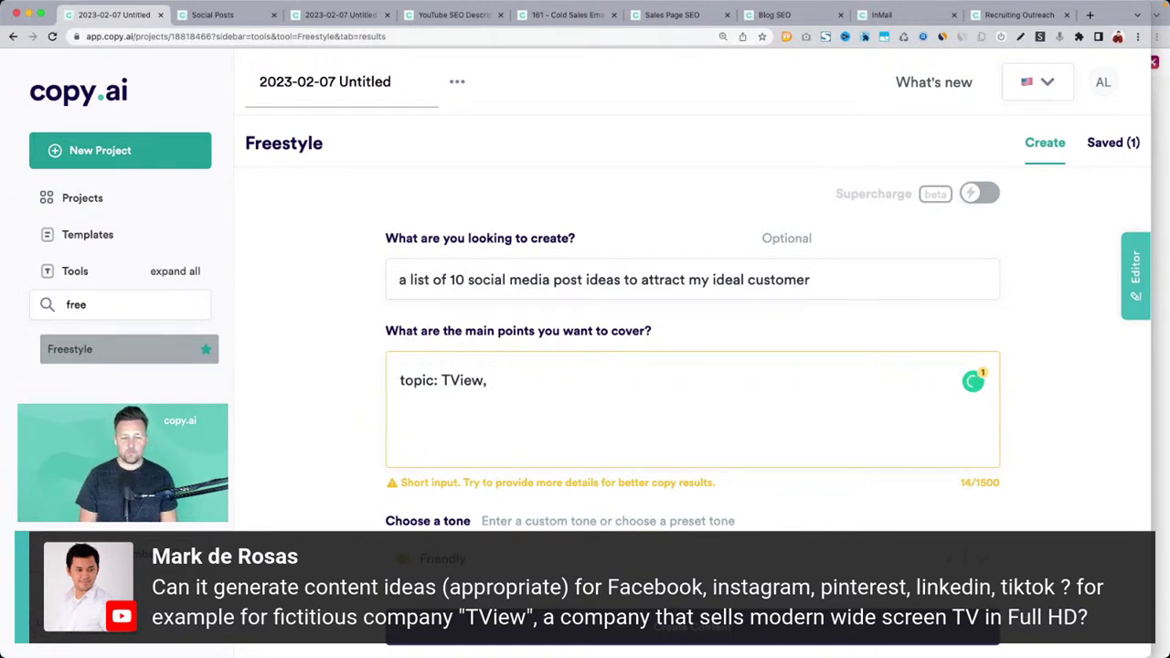
pyautogui.doubleClick(419, 382)
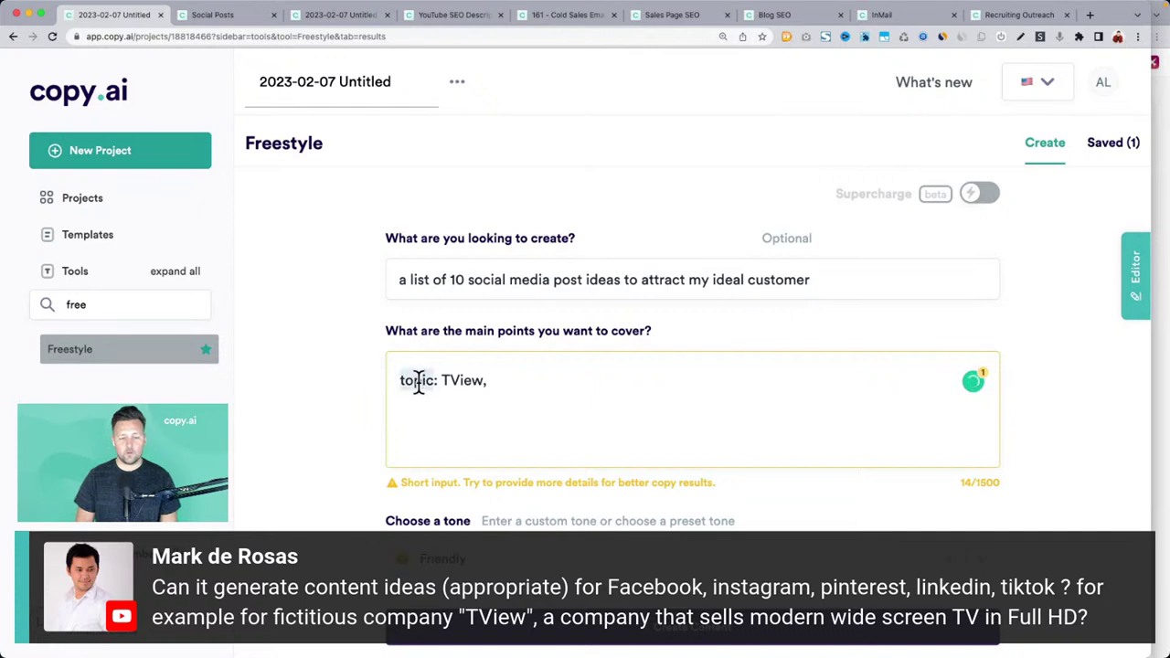
pyautogui.press('Down')
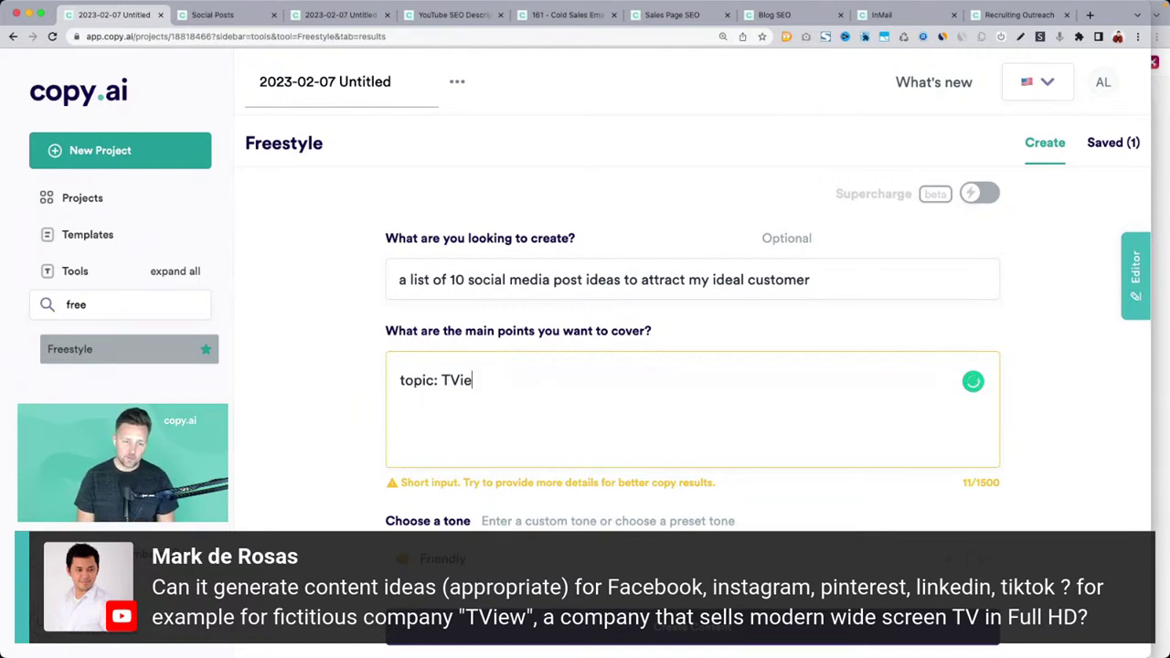
pyautogui.press('BackSpace')
pyautogui.press('BackSpace')
pyautogui.press('BackSpace')
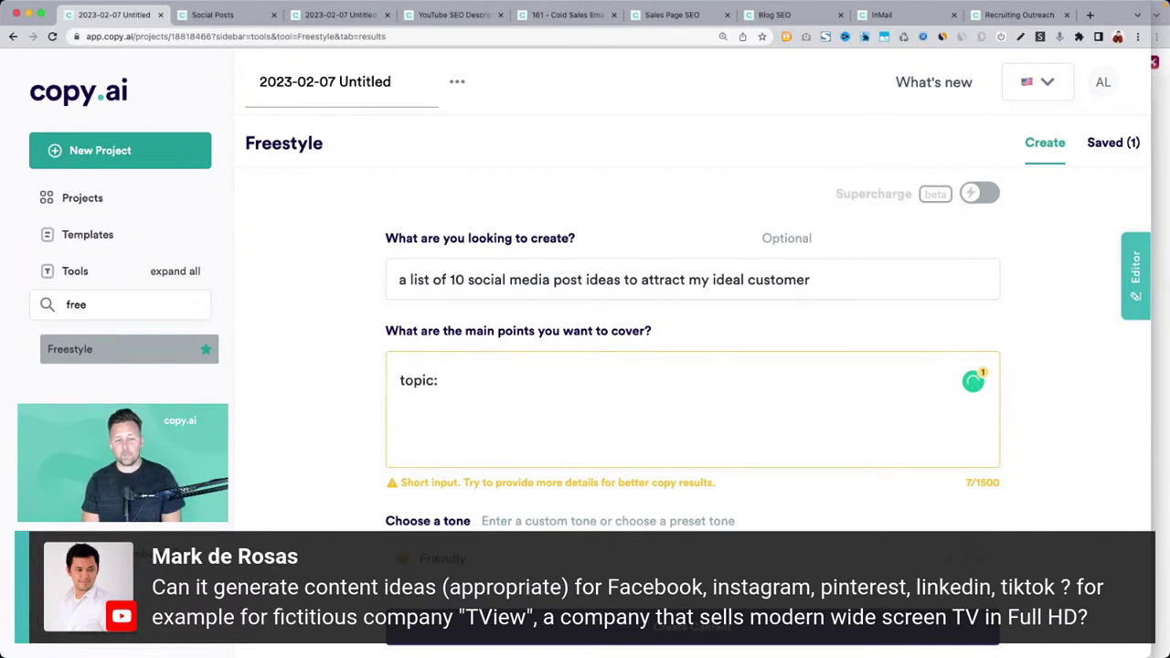
# Set the topic to "buying a new modern wide screen tv" and generate the social media post ideas
pyautogui.write('uy')
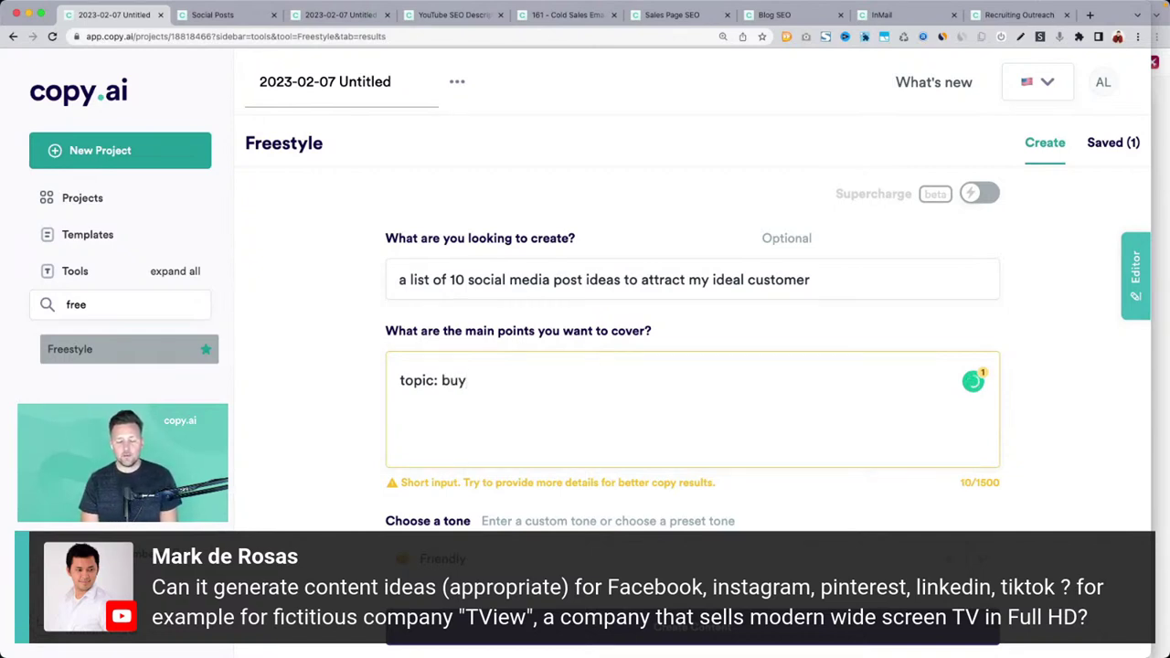
pyautogui.write('ing a new T')
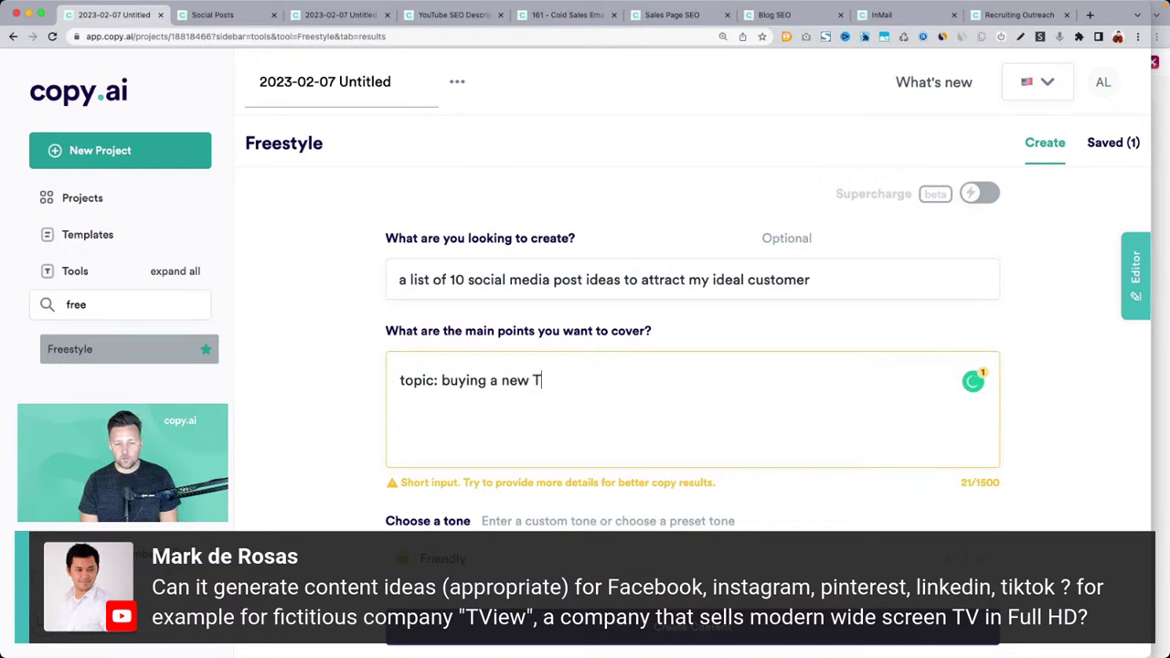
pyautogui.press('BackSpace')
pyautogui.write('modern w')
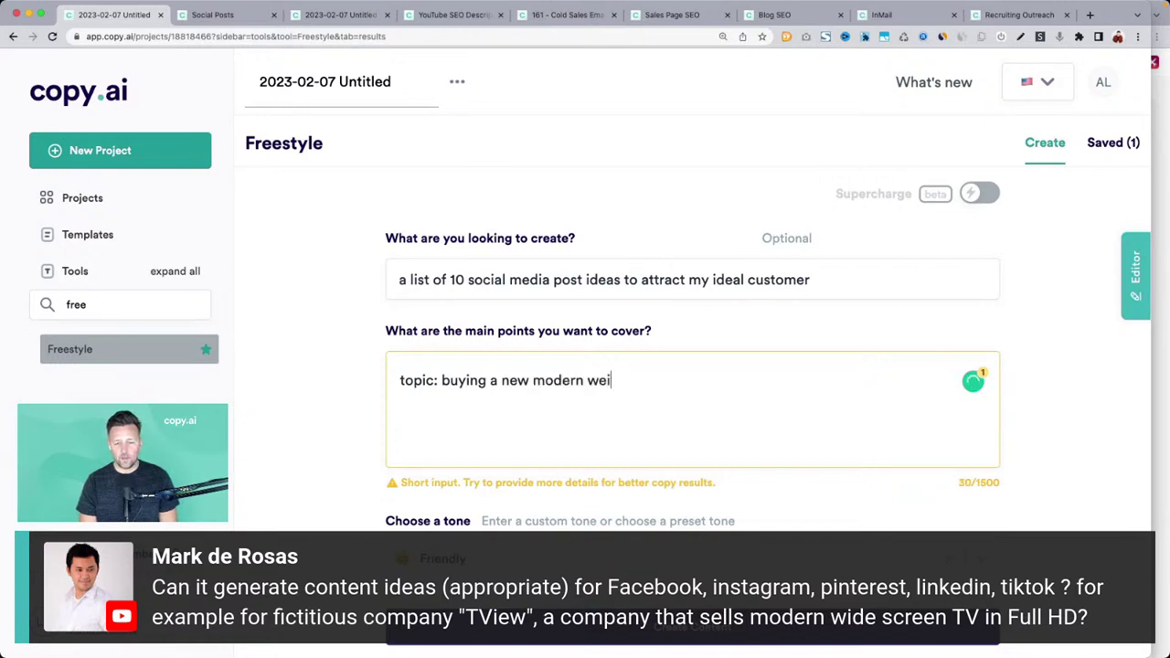
pyautogui.write('ide st')
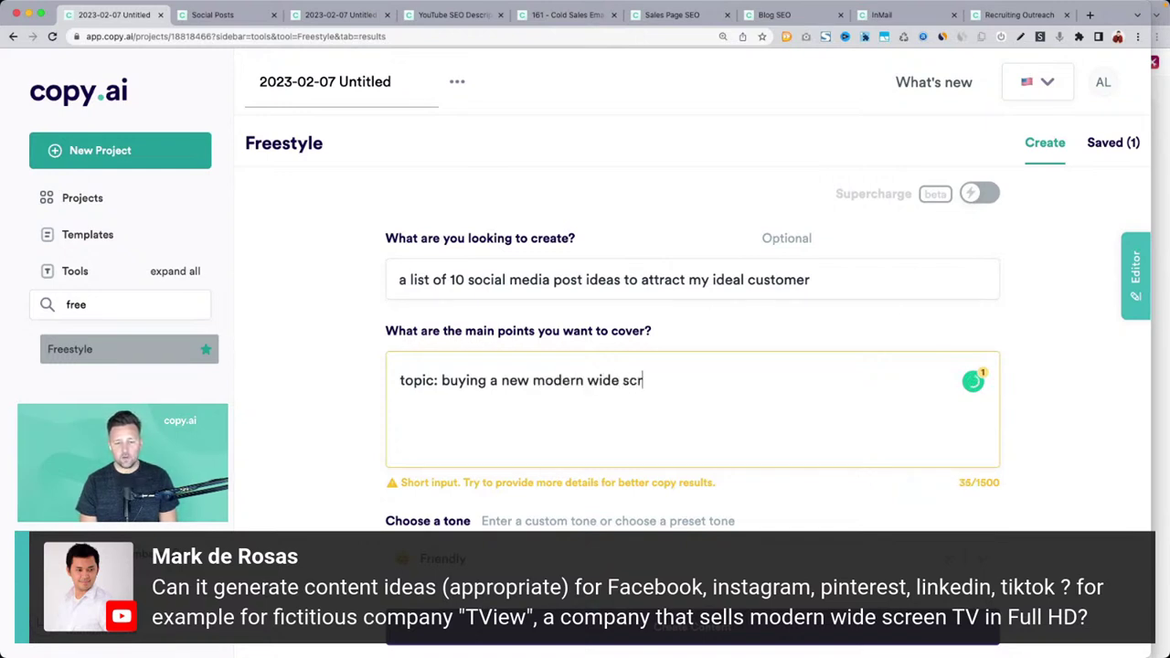
pyautogui.press('BackSpace')
pyautogui.press('BackSpace')
pyautogui.write('en tv')
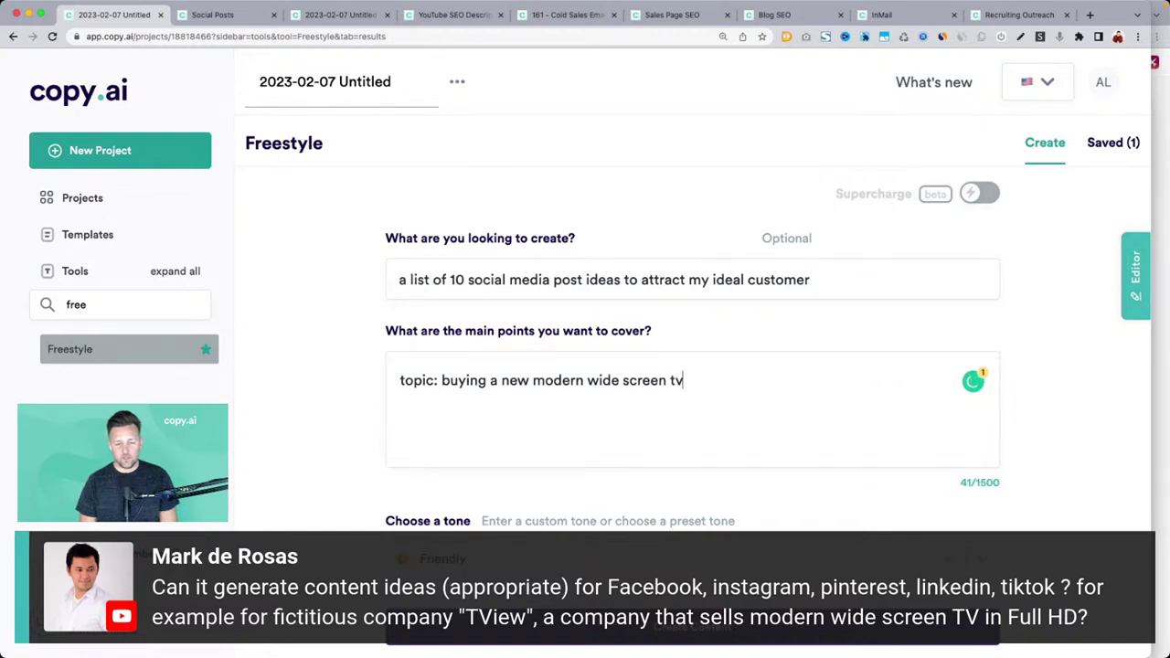
pyautogui.scroll(-1, 420, 393)
pyautogui.scroll(-1, 420, 393)
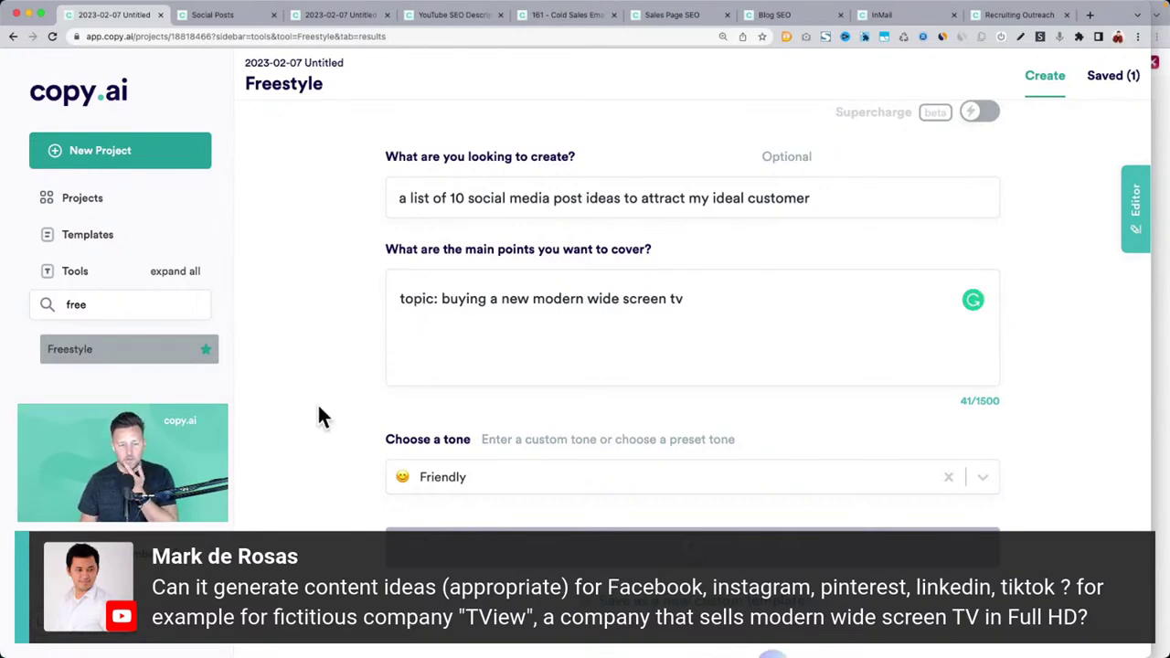
# Generate the social media post ideas for the wide screen TV topic and go to the results
pyautogui.press('super+Return')
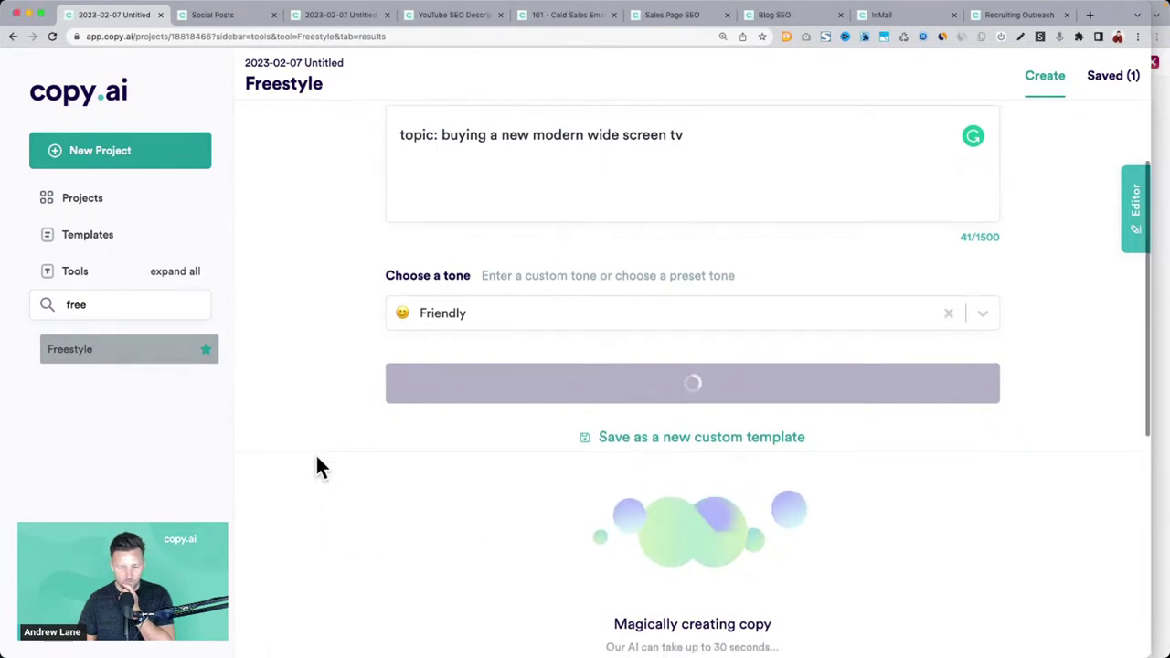
pyautogui.scroll(-2, 316, 459)
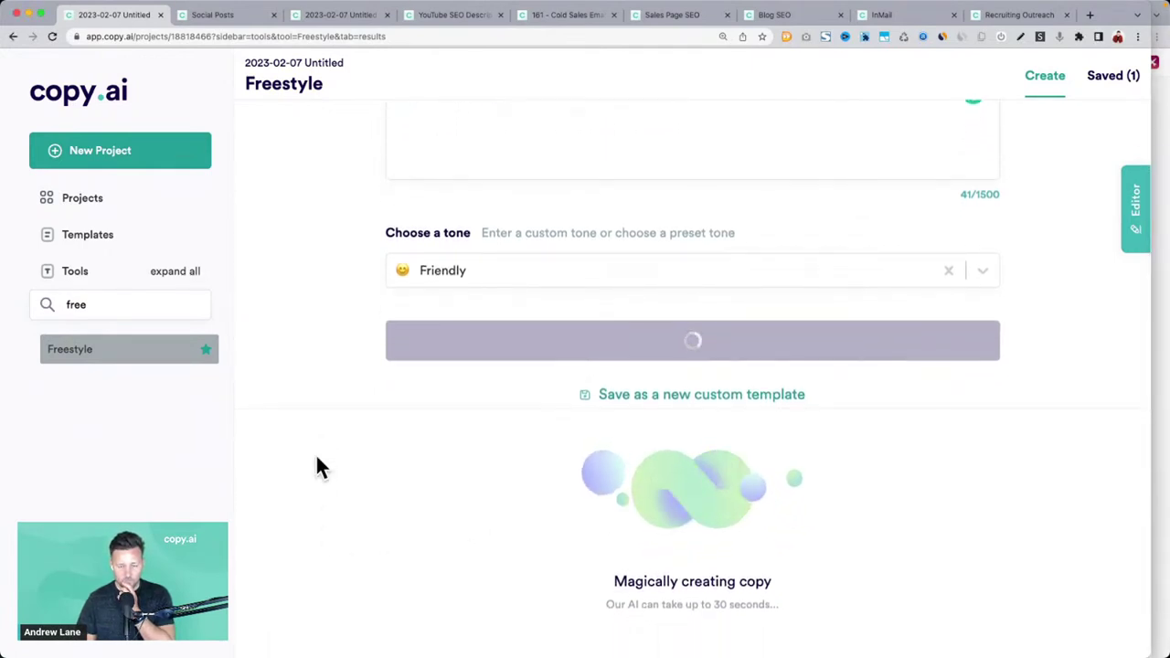
pyautogui.scroll(5, 316, 459)
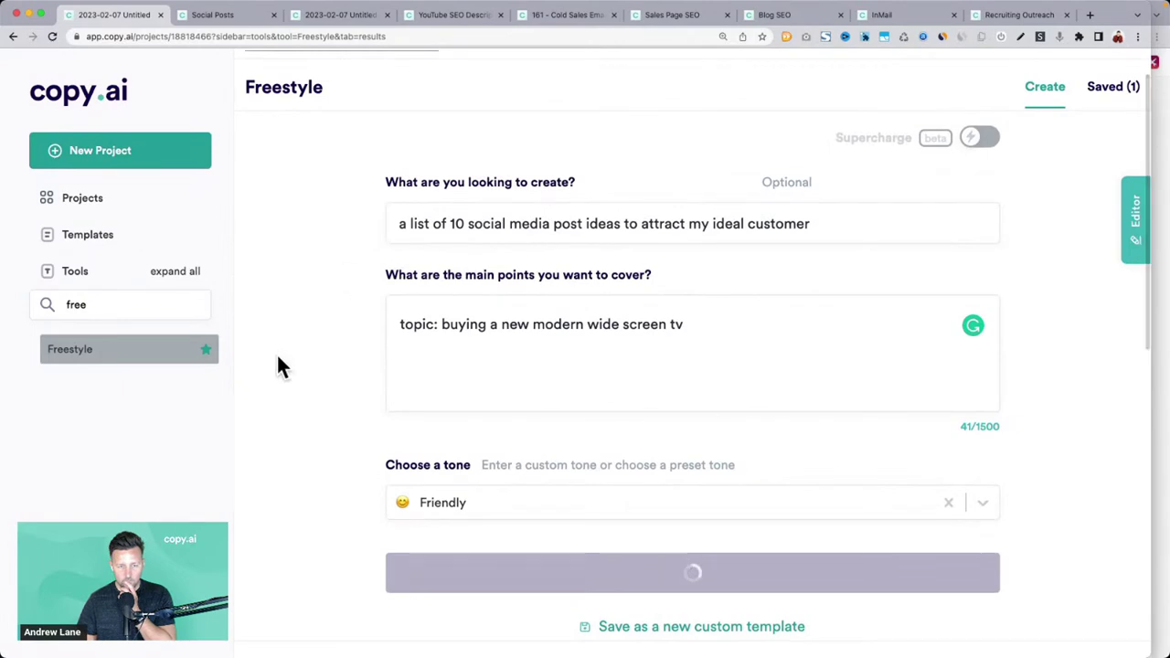
pyautogui.scroll(-5, 308, 426)
pyautogui.scroll(-2, 308, 434)
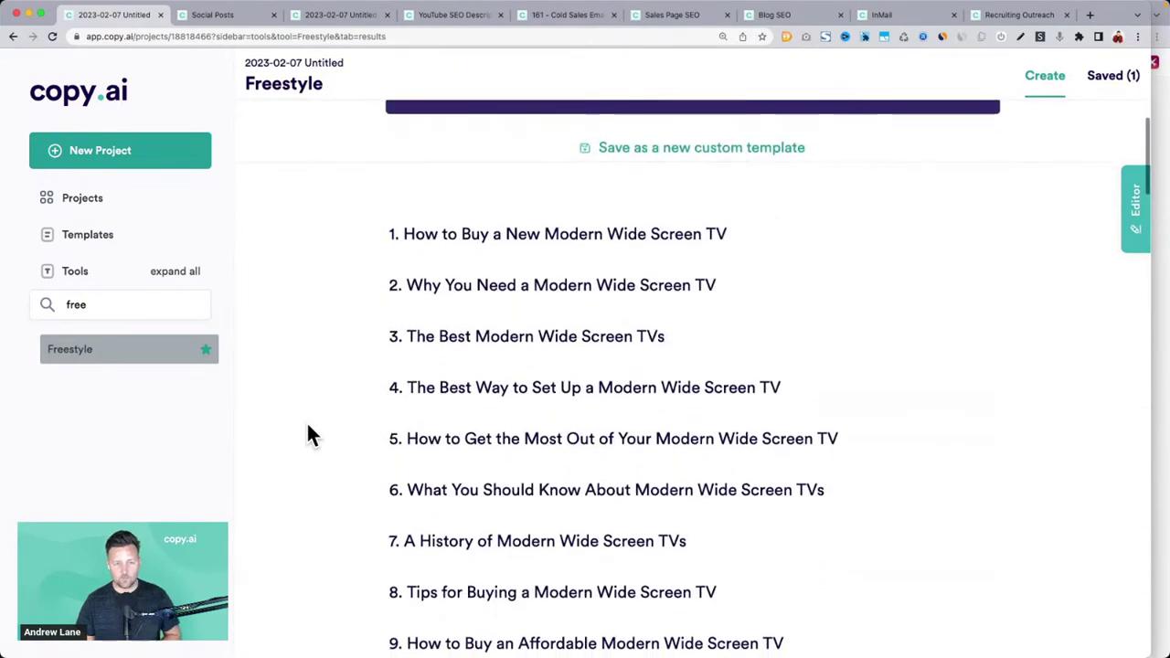
# Examine the post ideas in the first generated list, from the best modern wide screen TVs to the affordable buying tips
pyautogui.scroll(-1, 444, 354)
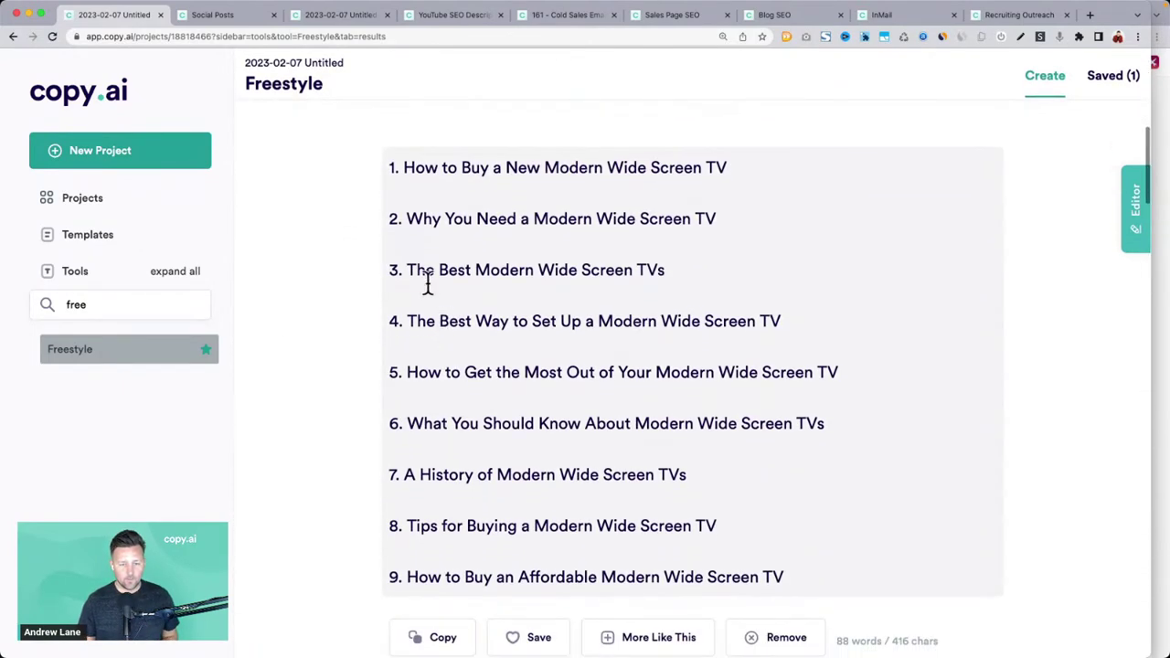
pyautogui.moveTo(409, 270); pyautogui.dragTo(687, 274)
pyautogui.moveTo(422, 321); pyautogui.dragTo(590, 335)
pyautogui.moveTo(426, 373); pyautogui.dragTo(778, 381)
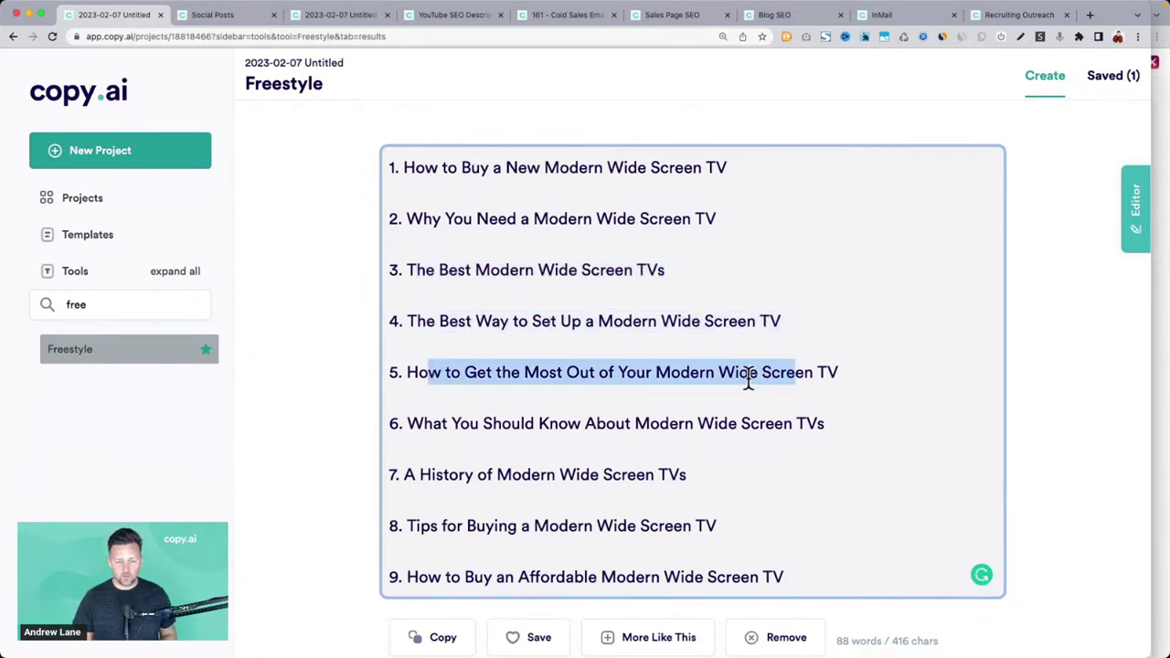
pyautogui.moveTo(432, 423); pyautogui.dragTo(786, 417)
pyautogui.scroll(-1, 786, 421)
pyautogui.scroll(-5, 785, 418)
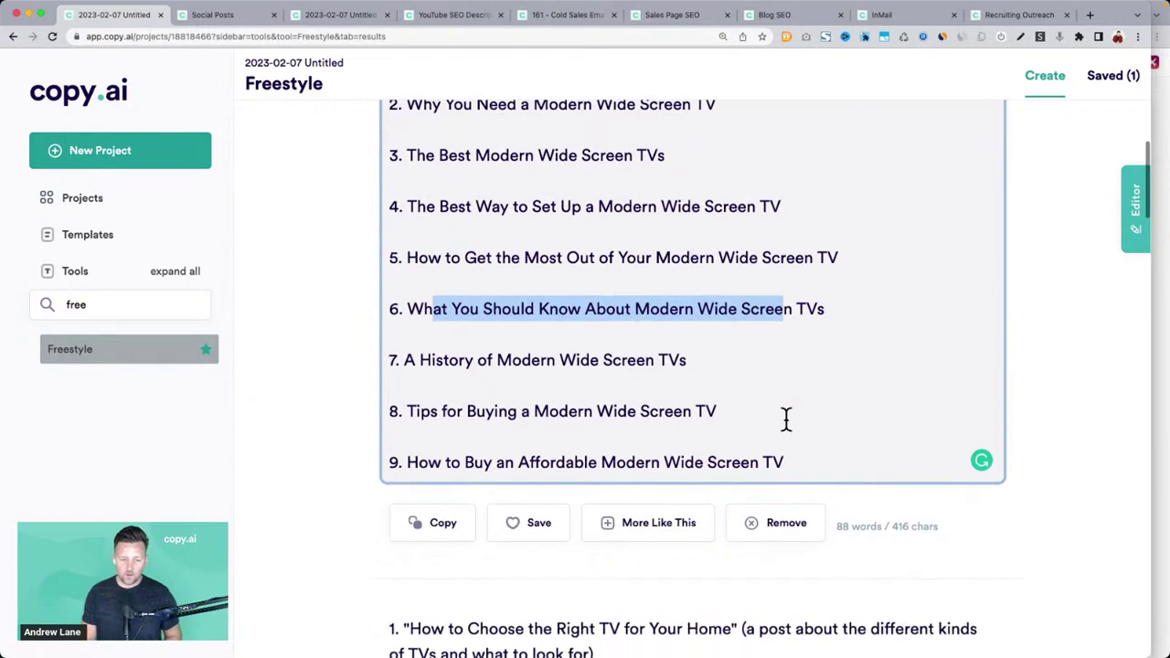
pyautogui.moveTo(408, 299); pyautogui.dragTo(749, 303)
pyautogui.moveTo(410, 351); pyautogui.dragTo(796, 339)
# Examine the first five post ideas in the second generated list, which pairs each title with a description
pyautogui.scroll(-4, 796, 339)
pyautogui.scroll(-2, 798, 339)
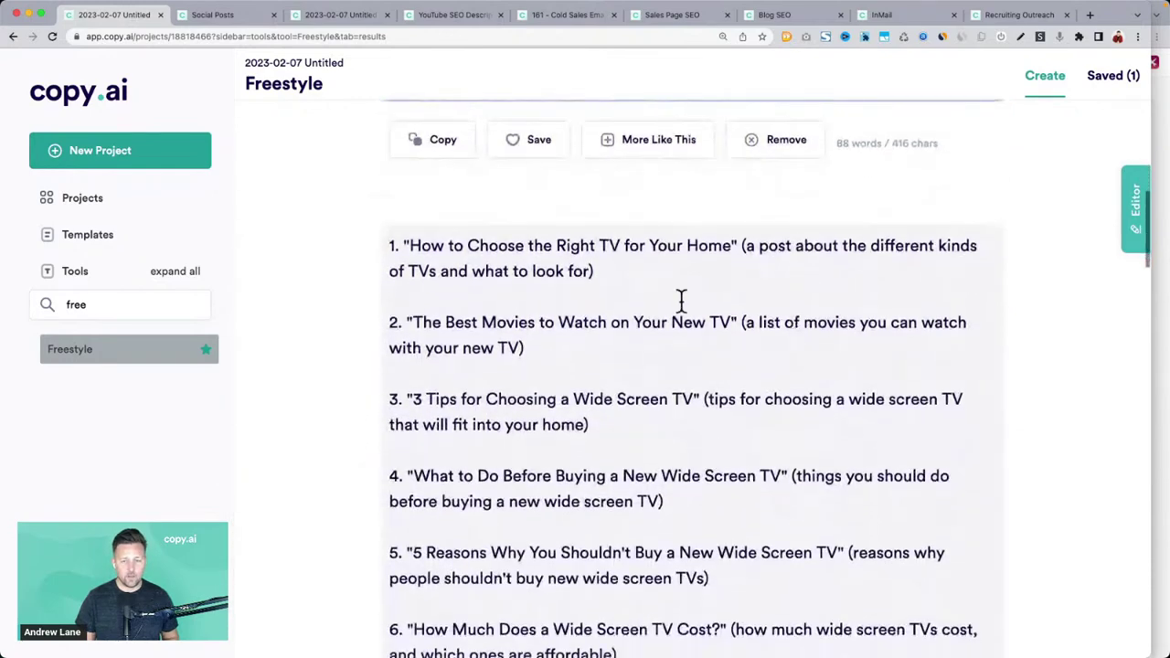
pyautogui.moveTo(410, 245); pyautogui.dragTo(736, 245)
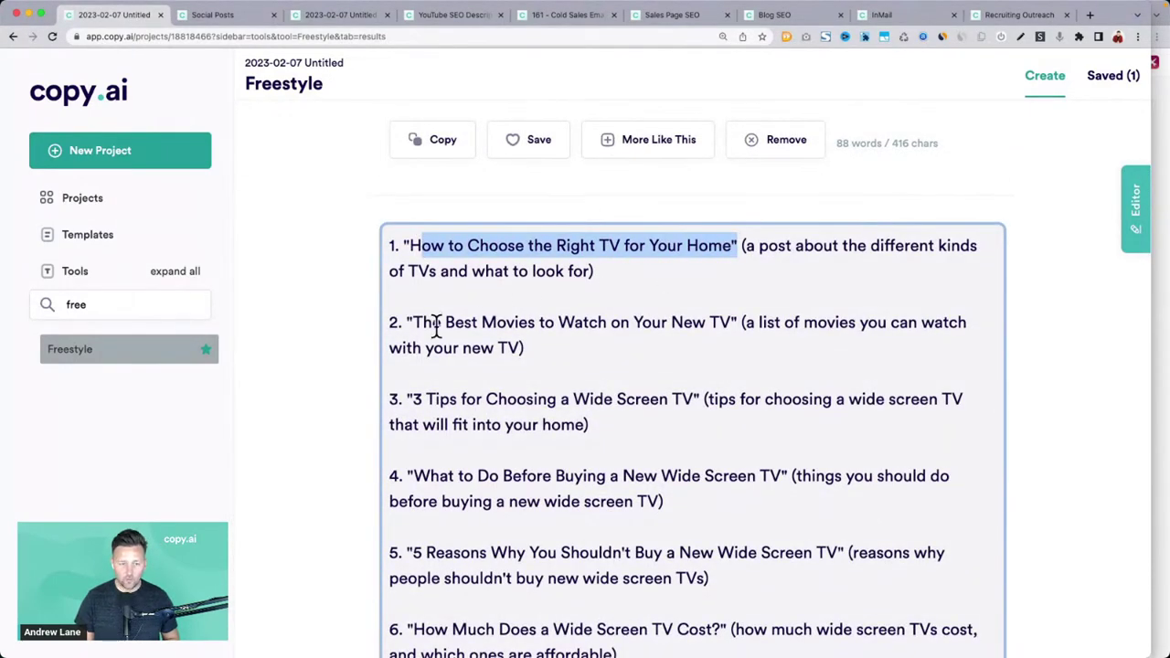
pyautogui.moveTo(413, 321); pyautogui.dragTo(744, 319)
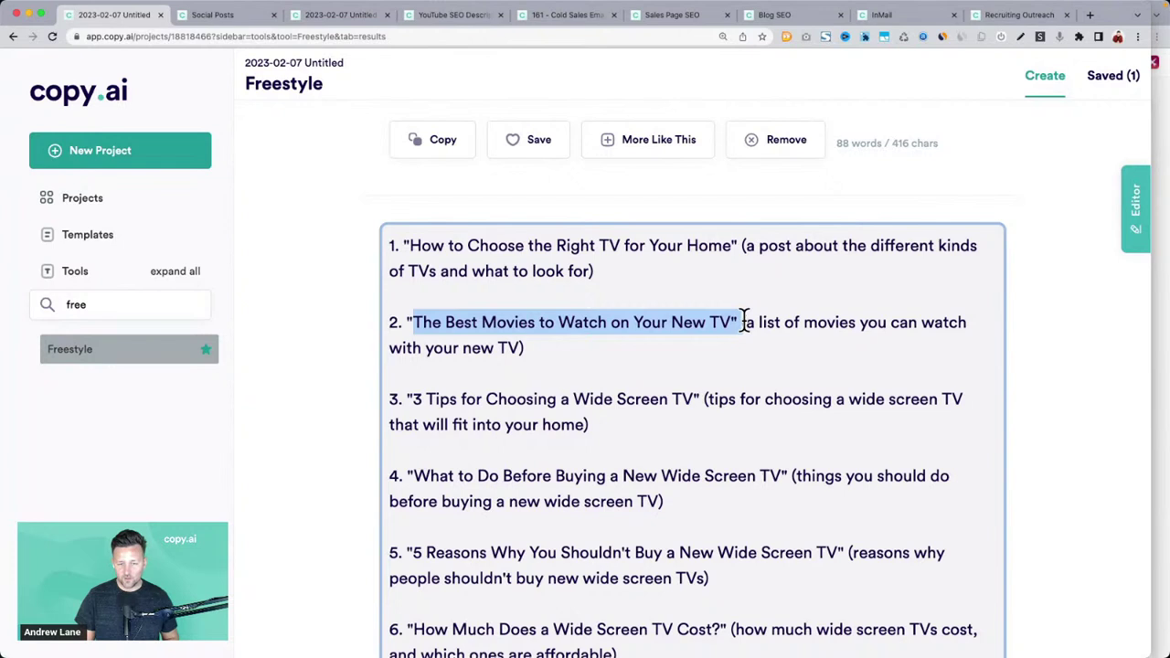
pyautogui.scroll(-3, 744, 318)
pyautogui.moveTo(413, 281); pyautogui.dragTo(684, 290)
pyautogui.moveTo(414, 360); pyautogui.dragTo(788, 359)
pyautogui.moveTo(413, 439); pyautogui.dragTo(832, 435)
# Examine the remaining ideas in the second list, covering TV cost, where to find cheap ones and screen size
pyautogui.scroll(-3, 832, 436)
pyautogui.scroll(-2, 833, 436)
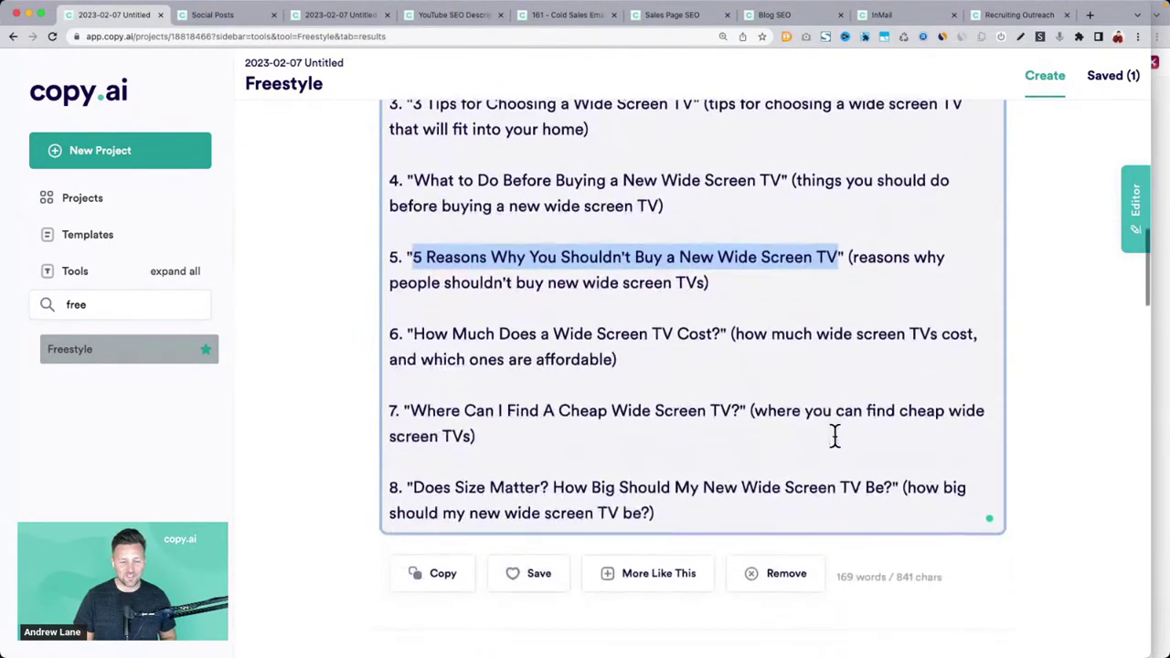
pyautogui.moveTo(412, 298); pyautogui.dragTo(725, 297)
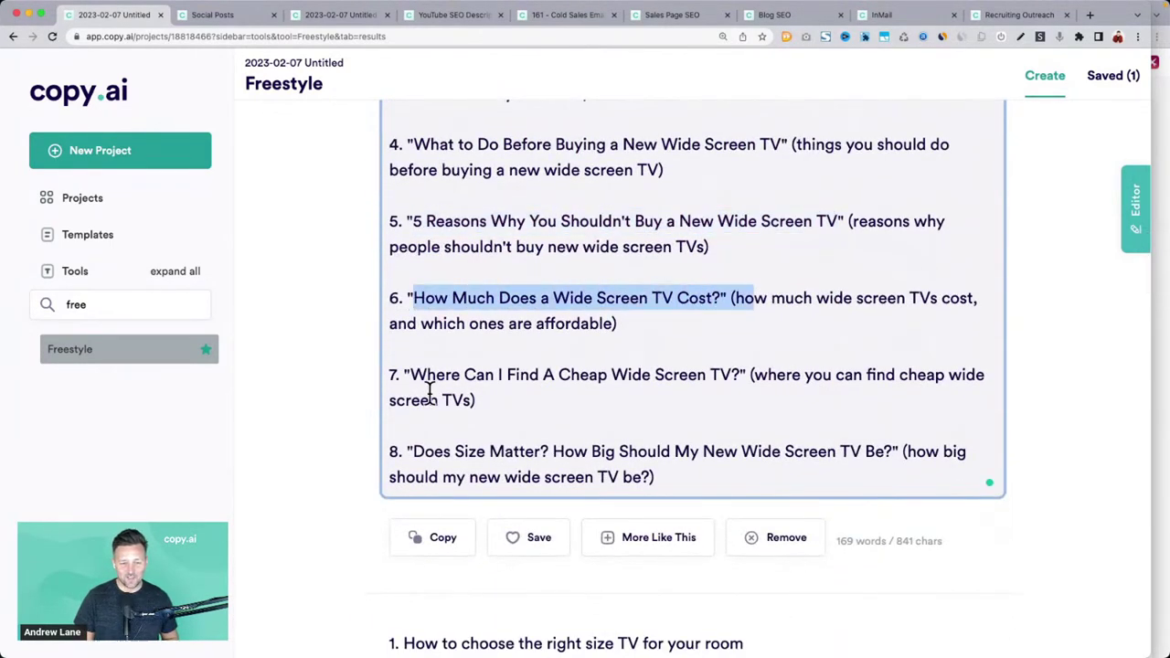
pyautogui.moveTo(427, 377); pyautogui.dragTo(738, 376)
pyautogui.scroll(-1, 739, 374)
pyautogui.scroll(-1, 738, 375)
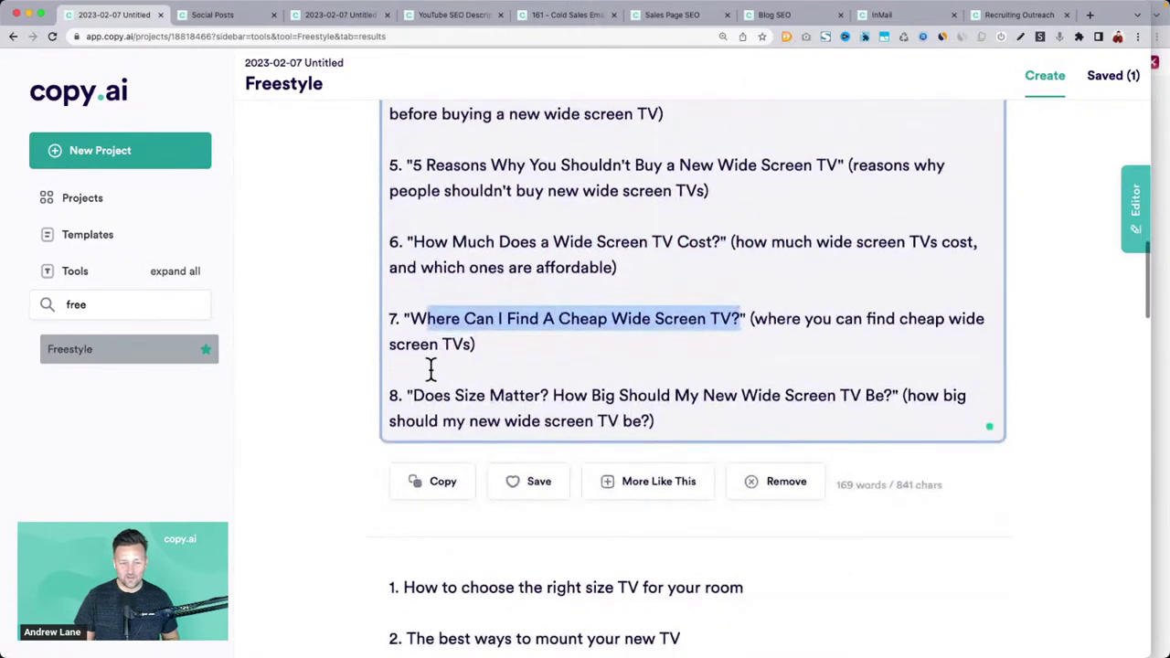
pyautogui.moveTo(412, 395); pyautogui.dragTo(885, 394)
# Examine the third generated list of post ideas, including the one on mounting a new TV
pyautogui.scroll(-5, 759, 334)
pyautogui.scroll(-3, 761, 334)
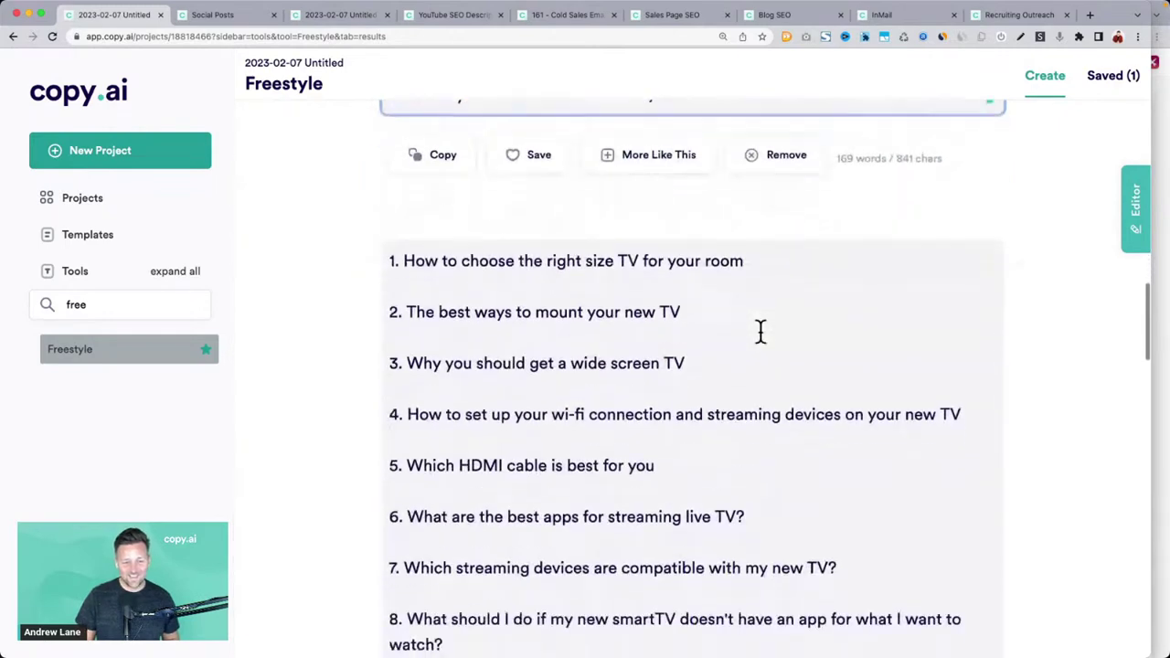
pyautogui.moveTo(408, 300); pyautogui.dragTo(684, 293)
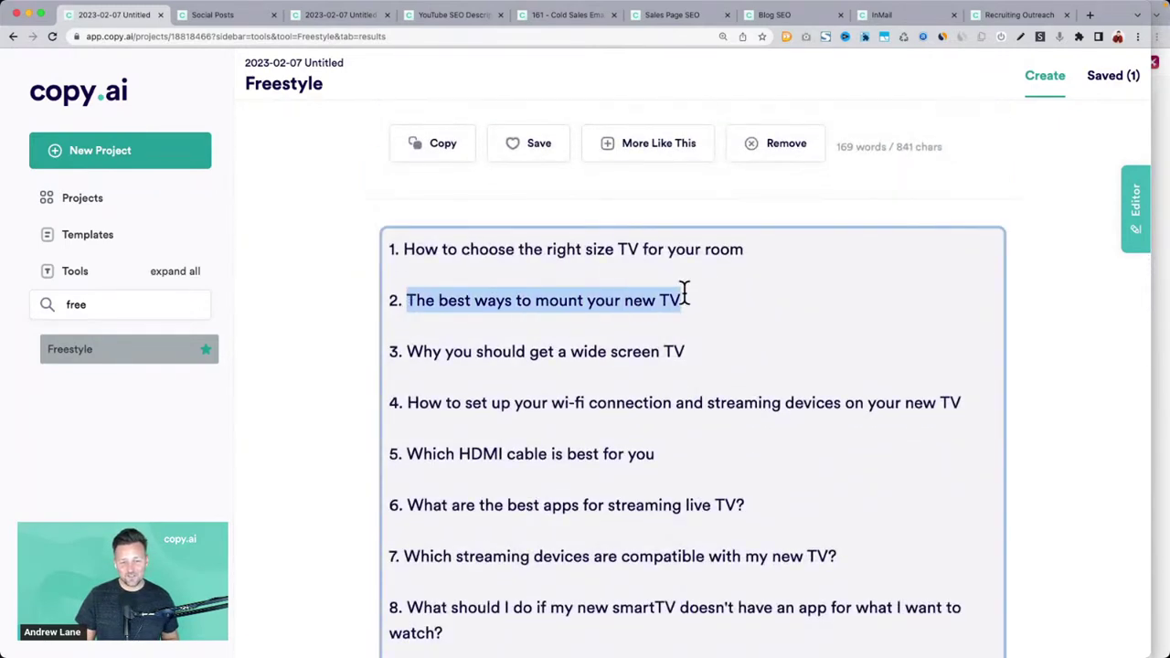
pyautogui.click(435, 357)
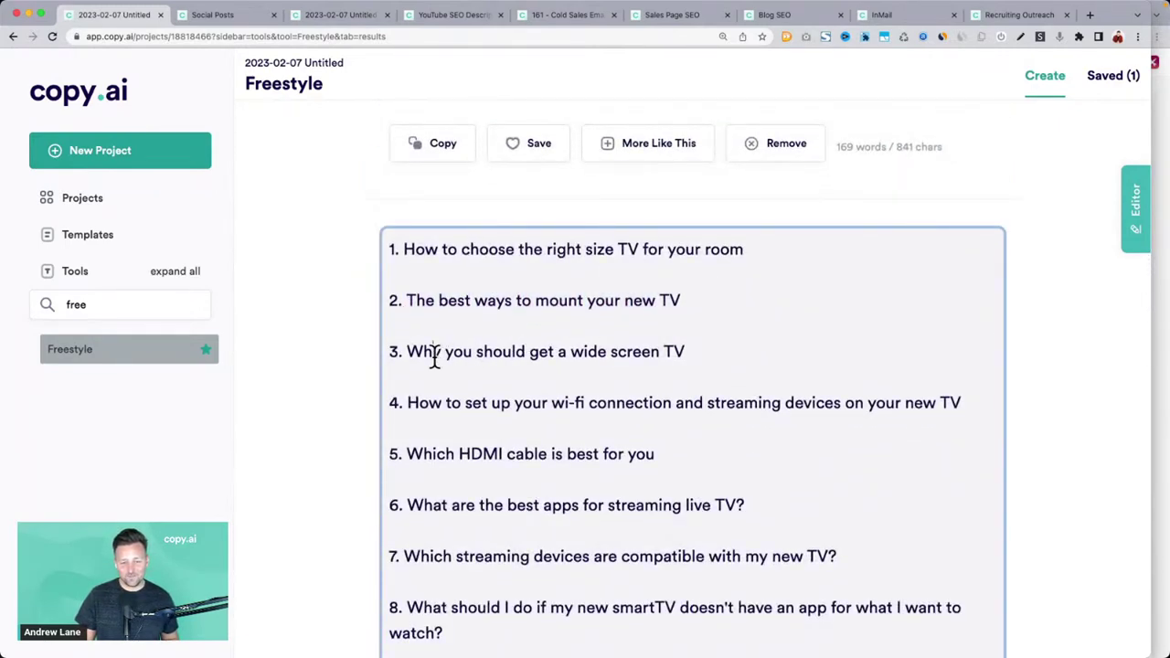
pyautogui.scroll(-1, 435, 357)
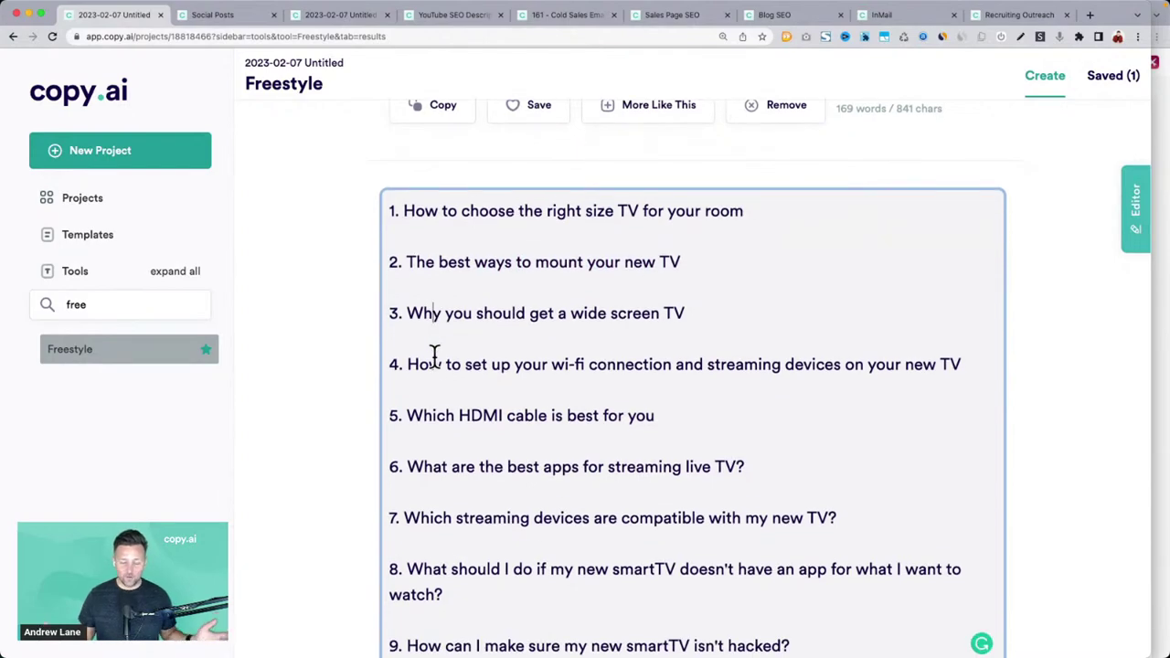
# Return to the Freestyle form and review the request and the TV topic used for the post ideas
pyautogui.scroll(15, 435, 358)
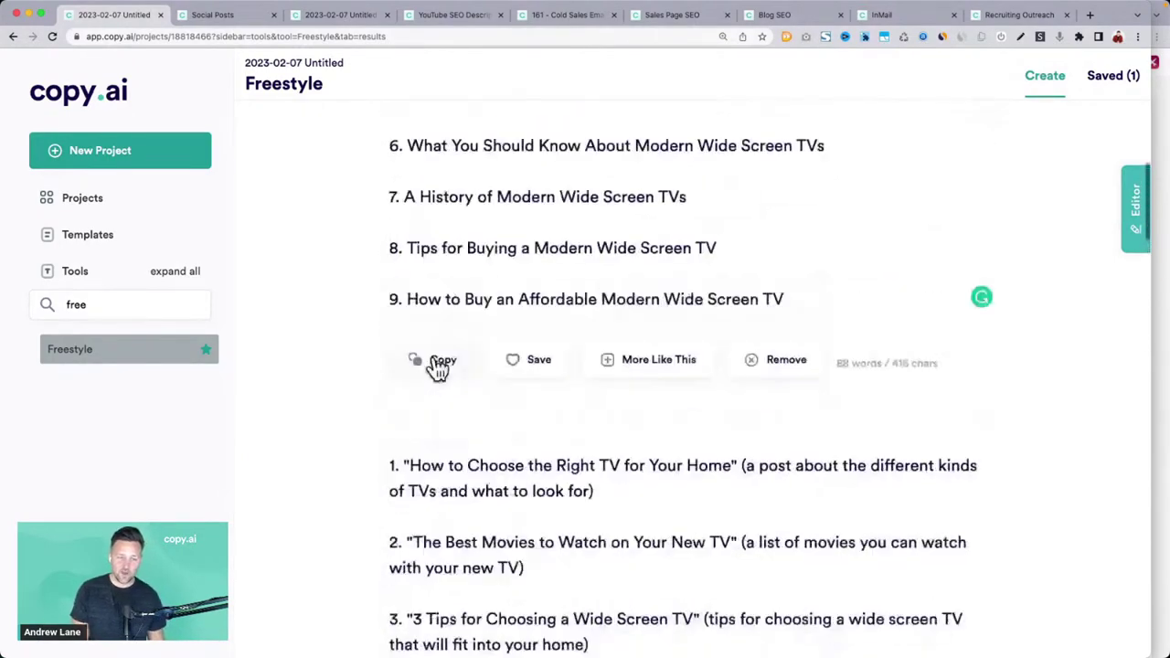
pyautogui.scroll(10, 433, 355)
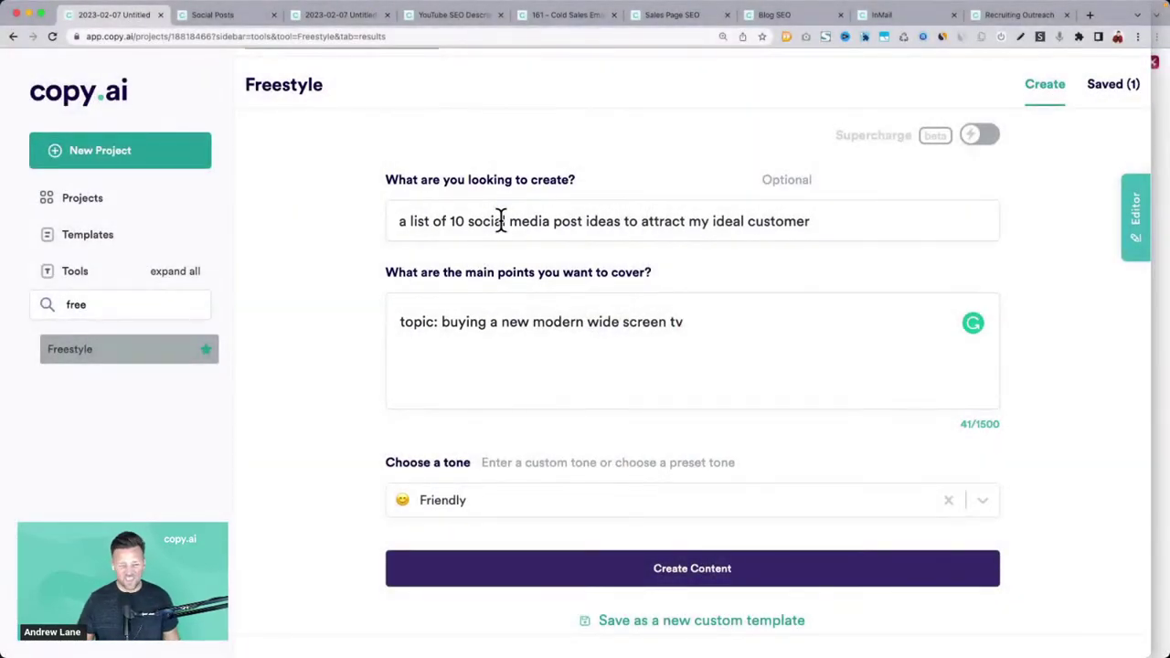
pyautogui.moveTo(397, 220); pyautogui.dragTo(822, 222)
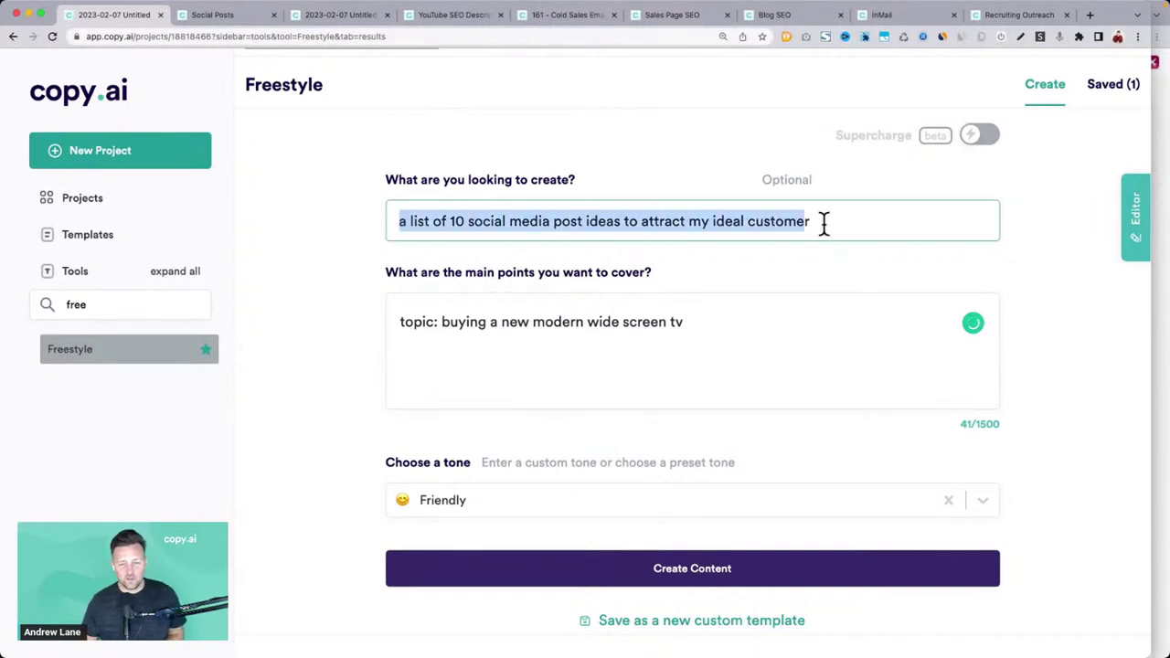
pyautogui.moveTo(442, 319); pyautogui.dragTo(747, 318)
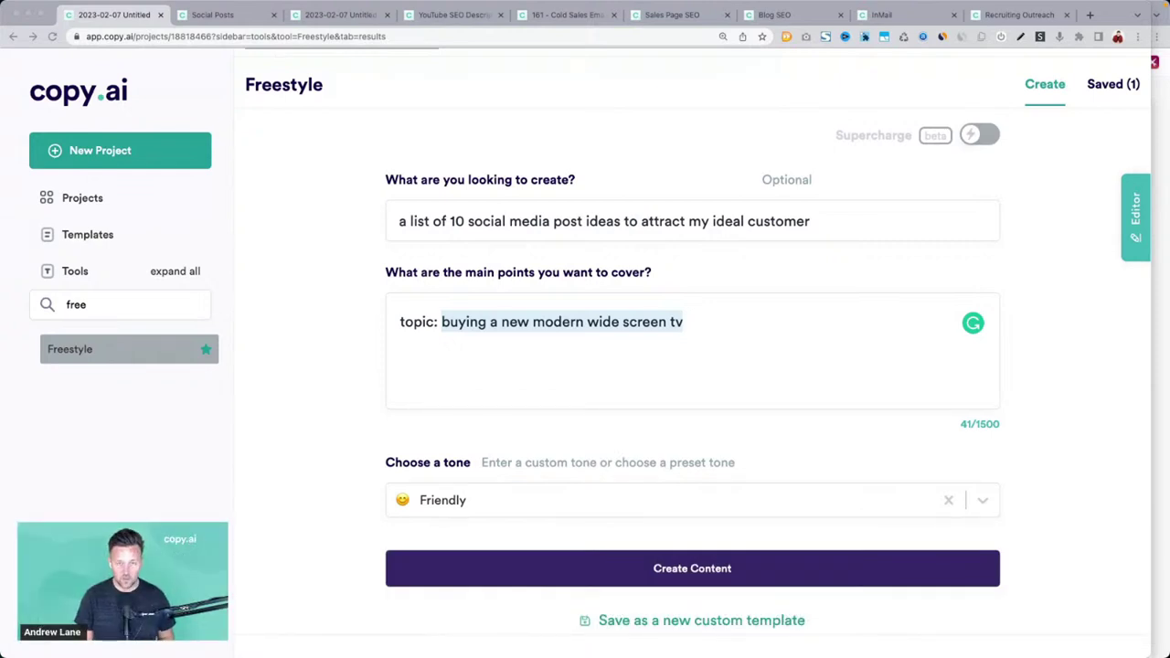
pyautogui.click(1061, 434)
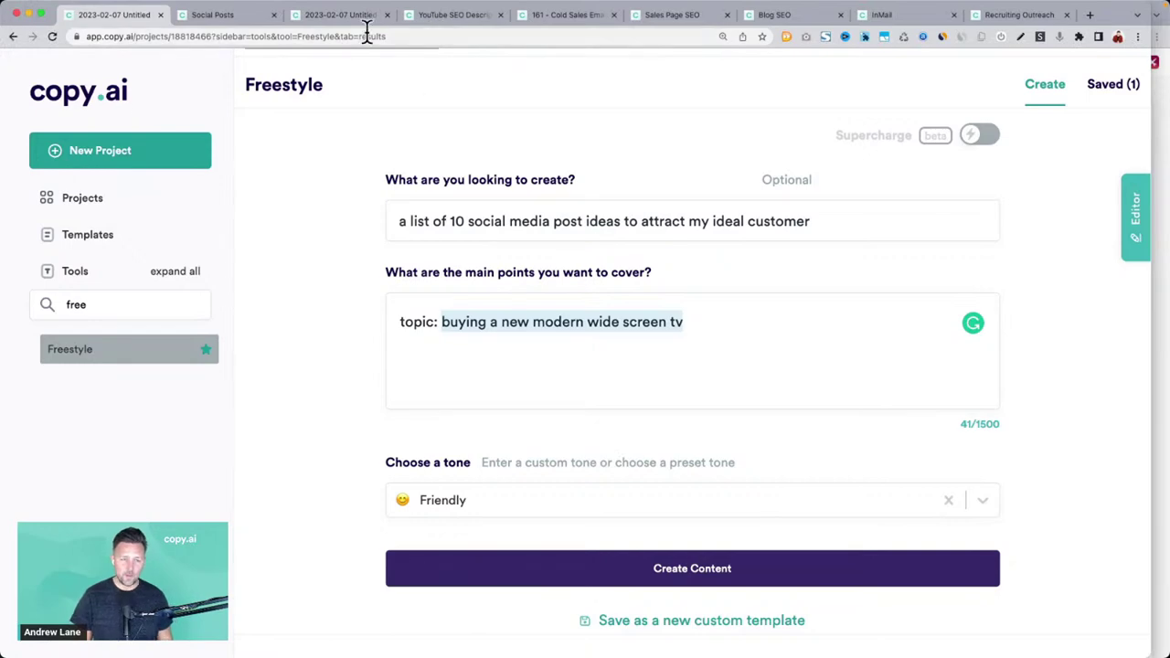
# Try again to generate the career coaching website copy in the Sales Page SEO project
pyautogui.click(709, 20)
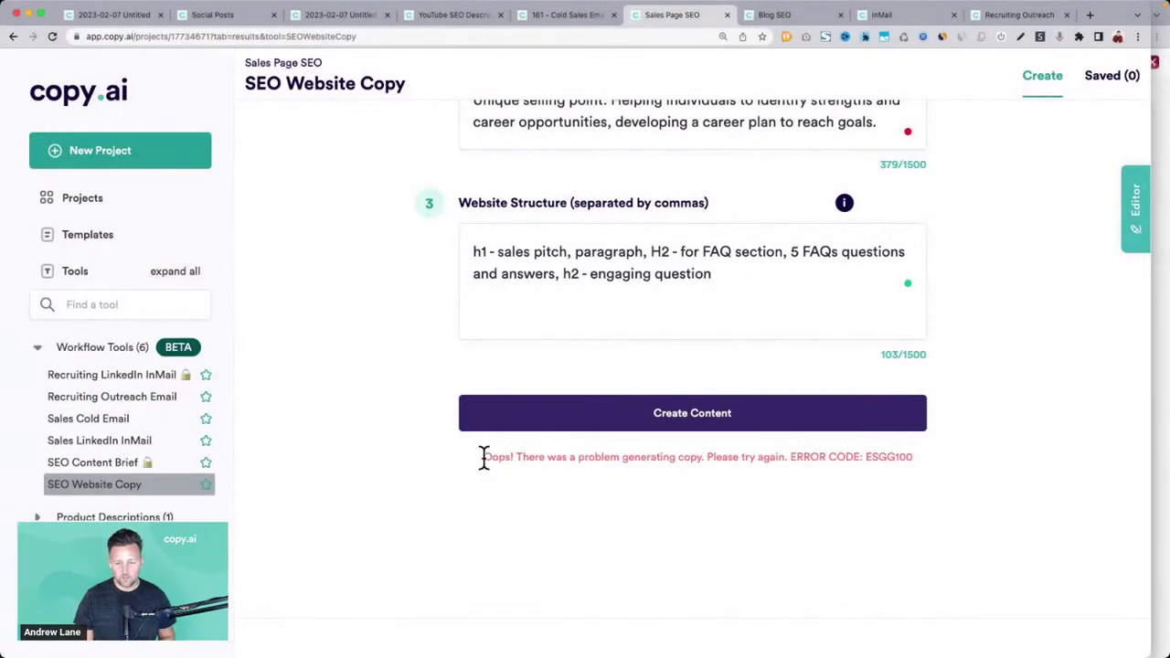
pyautogui.moveTo(484, 457); pyautogui.dragTo(926, 458)
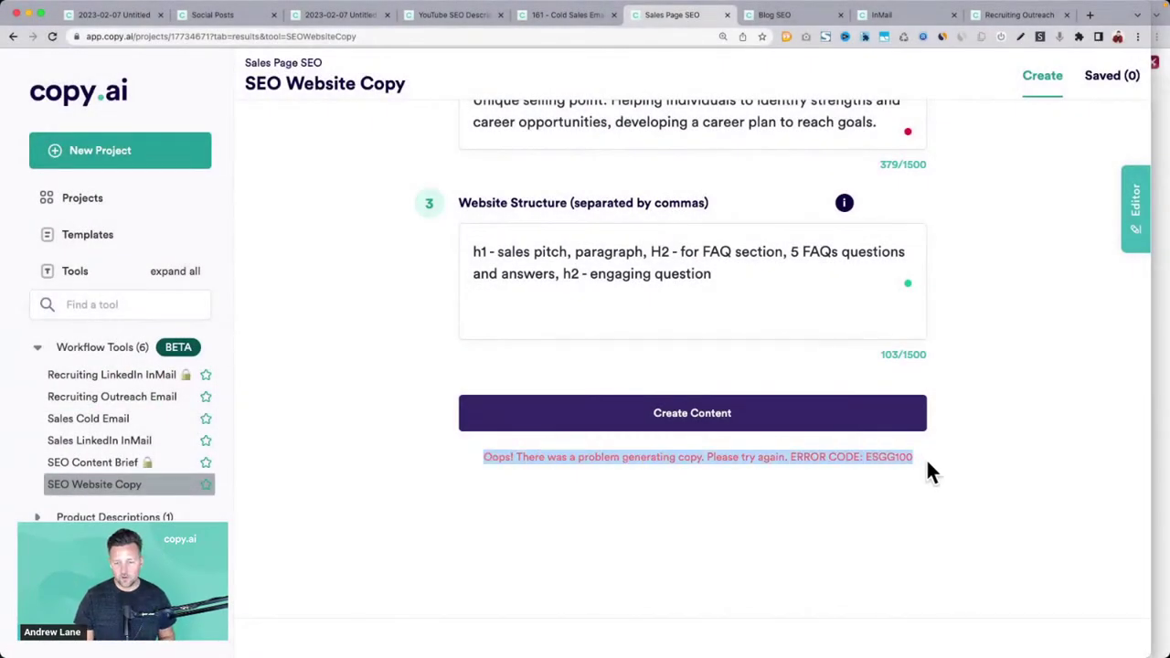
pyautogui.click(731, 411)
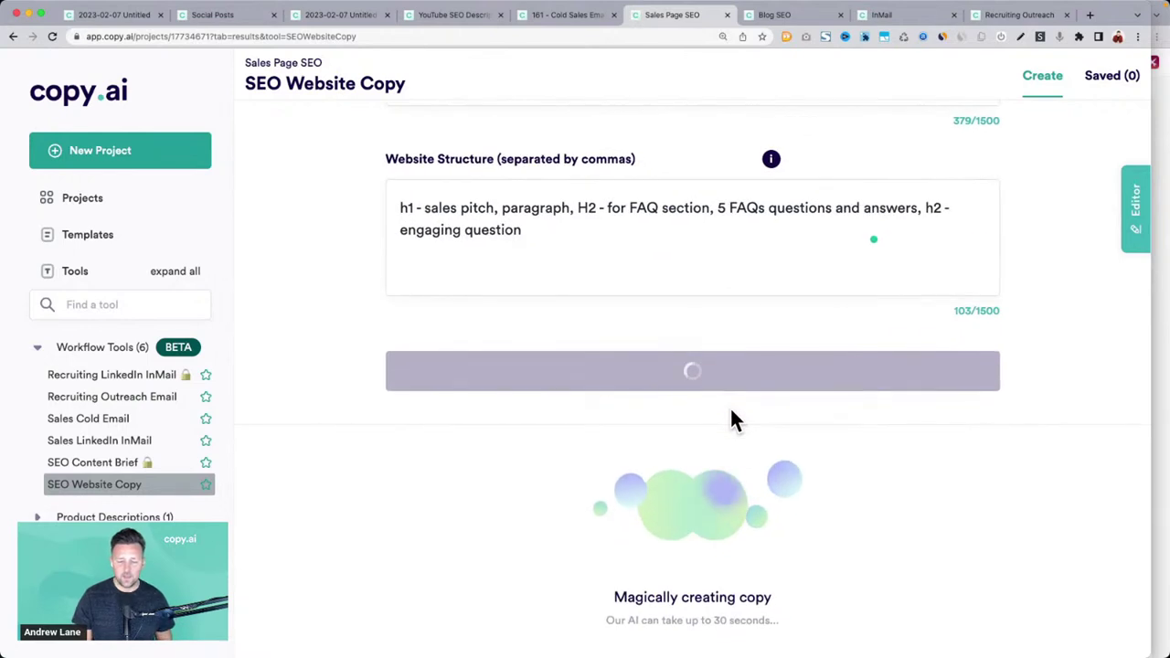
pyautogui.scroll(-4, 731, 411)
pyautogui.scroll(2, 729, 405)
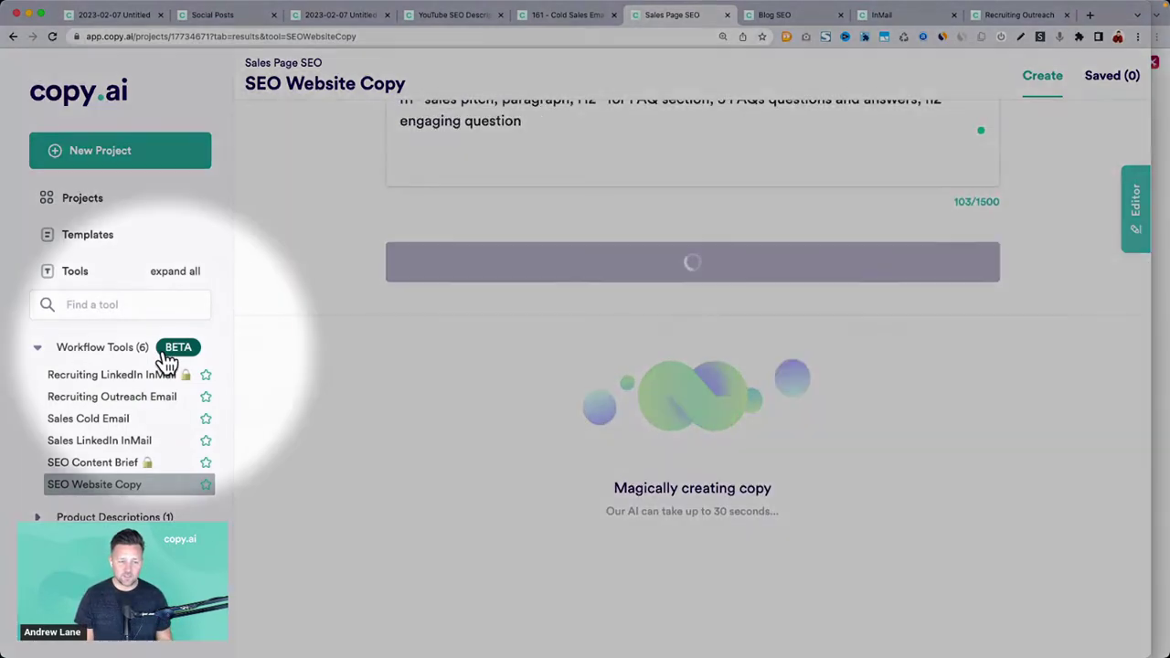
pyautogui.scroll(-1, 166, 362)
pyautogui.scroll(-1, 166, 362)
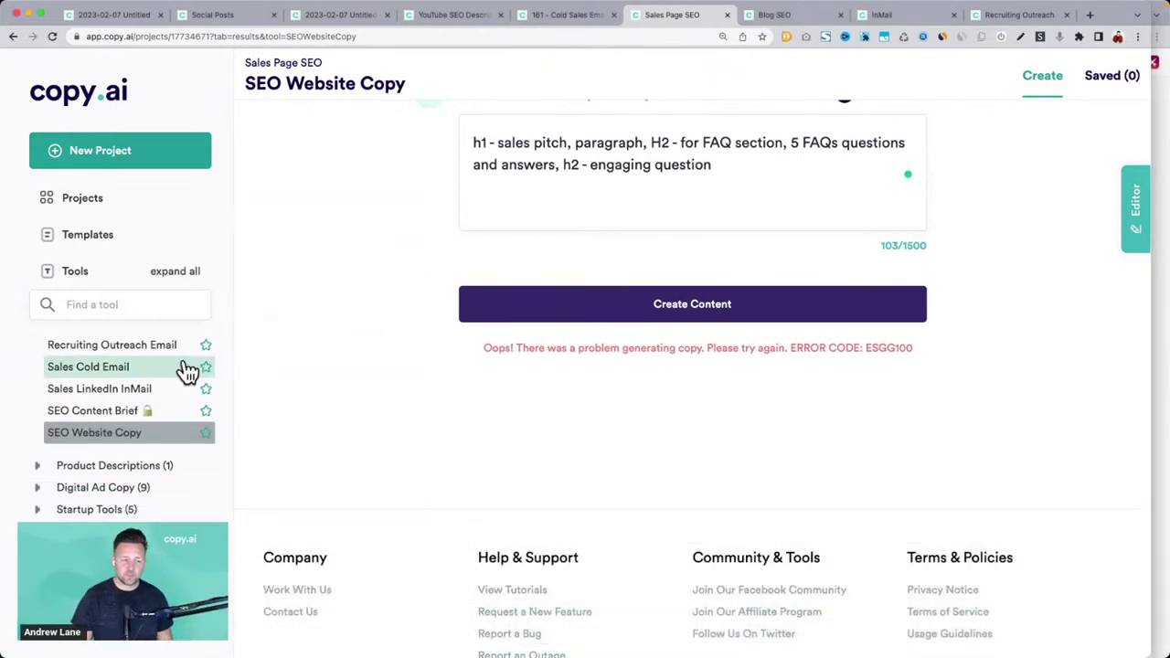
# Review the website structure and the CareerPro company description in the Sales Page SEO project
pyautogui.scroll(2, 185, 384)
pyautogui.scroll(3, 448, 235)
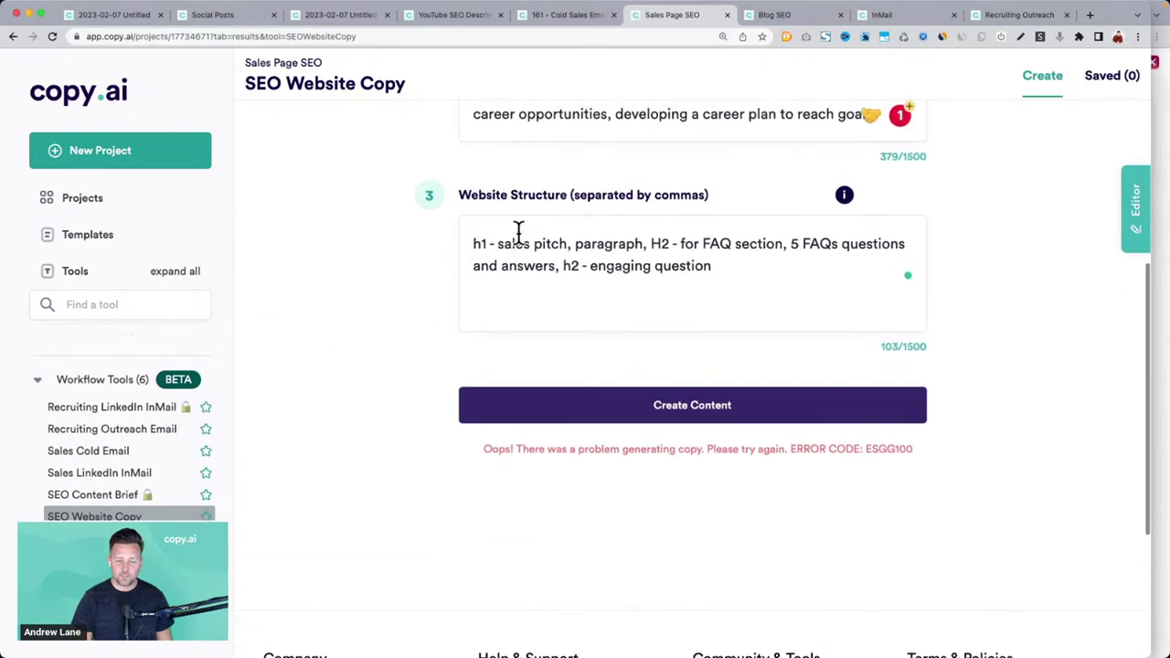
pyautogui.moveTo(476, 235); pyautogui.dragTo(770, 258)
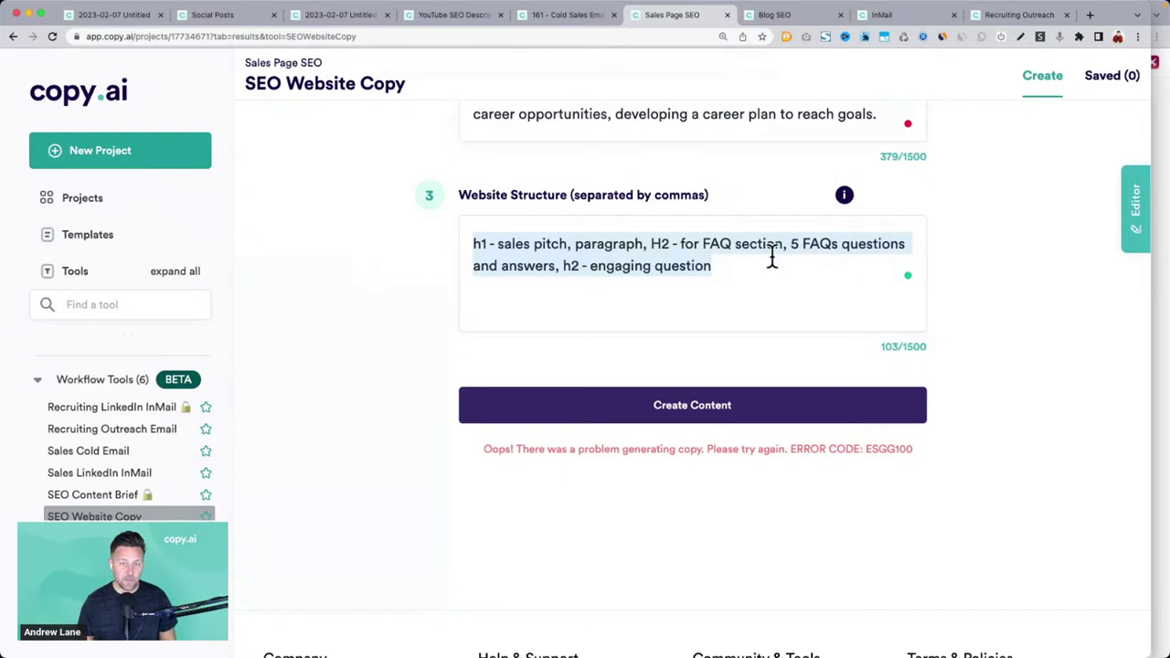
pyautogui.click(359, 311)
pyautogui.scroll(3, 359, 311)
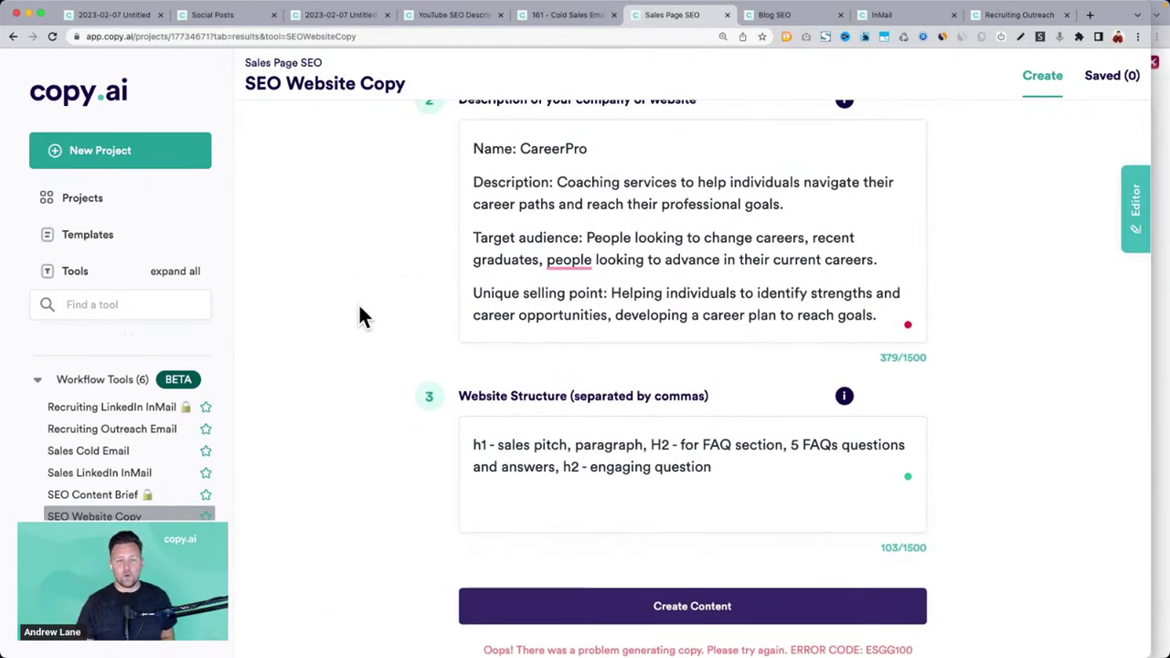
pyautogui.rightClick(359, 310)
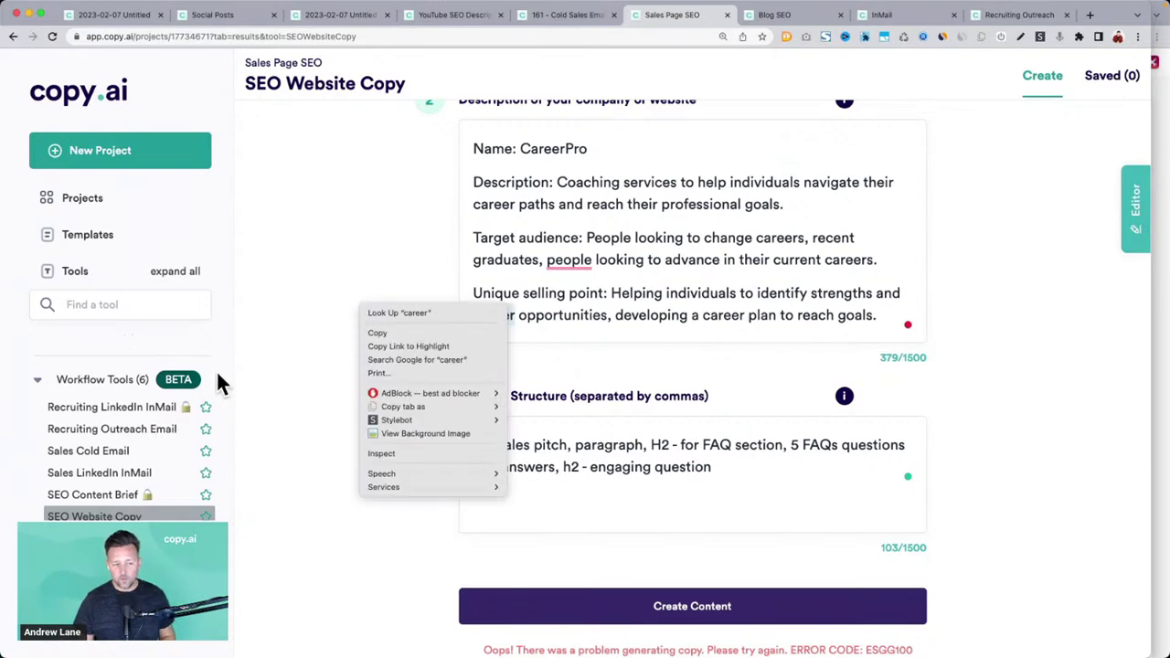
pyautogui.click(316, 393)
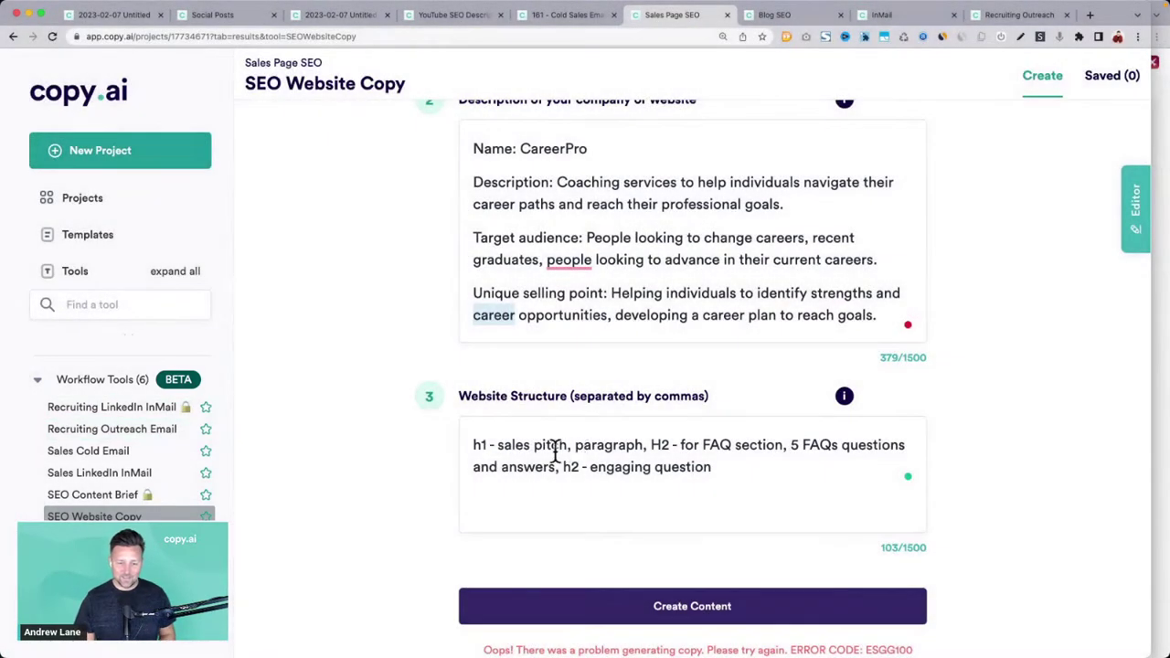
pyautogui.moveTo(473, 445); pyautogui.dragTo(514, 447)
# Compare the website structure in the YouTube SEO Description project with its generated headings, video explanation, keywords and hashtags
pyautogui.click(454, 14)
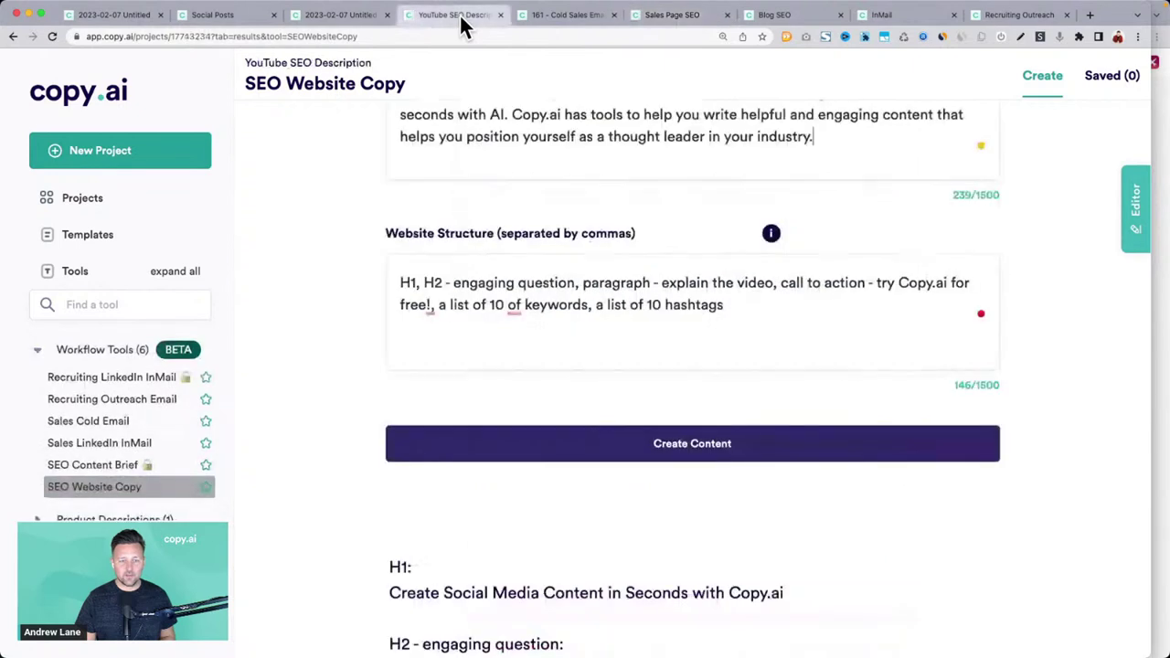
pyautogui.moveTo(401, 283); pyautogui.dragTo(770, 360)
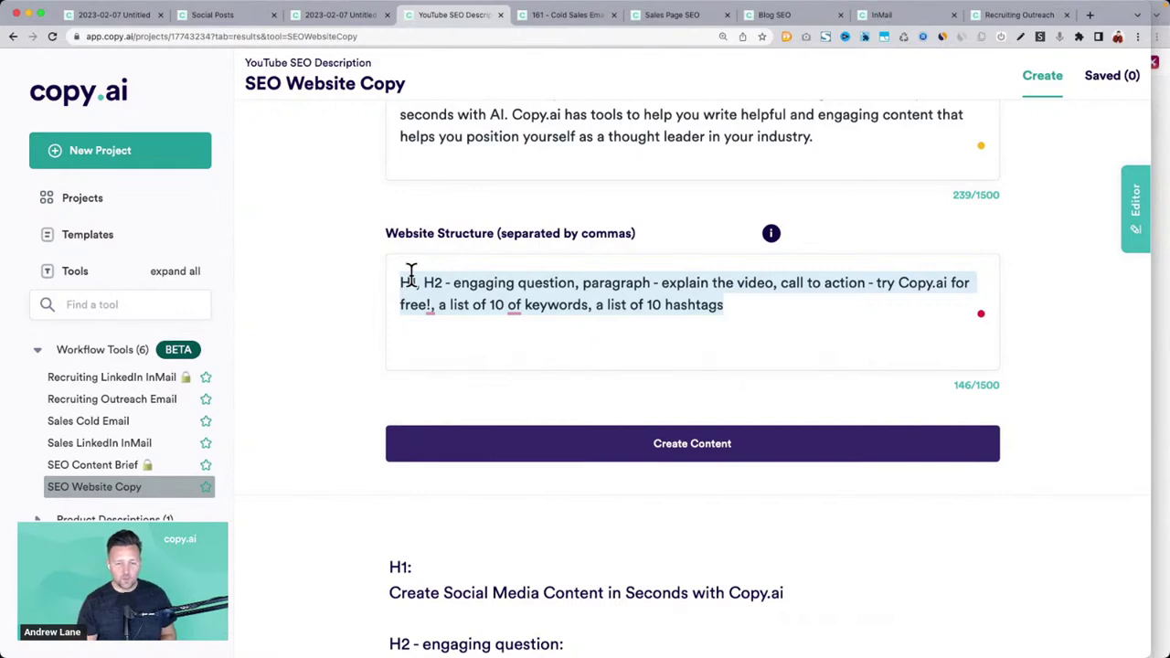
pyautogui.scroll(-5, 411, 275)
pyautogui.moveTo(411, 272); pyautogui.dragTo(900, 278)
pyautogui.moveTo(388, 357); pyautogui.dragTo(956, 363)
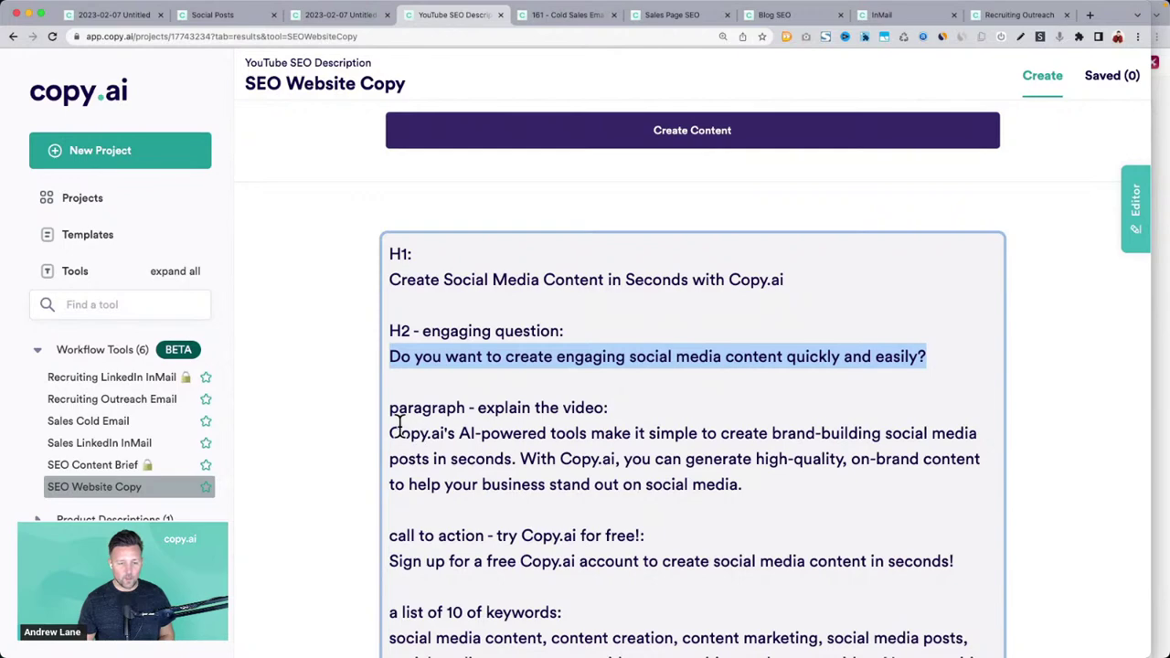
pyautogui.moveTo(390, 434); pyautogui.dragTo(804, 488)
pyautogui.scroll(-5, 804, 491)
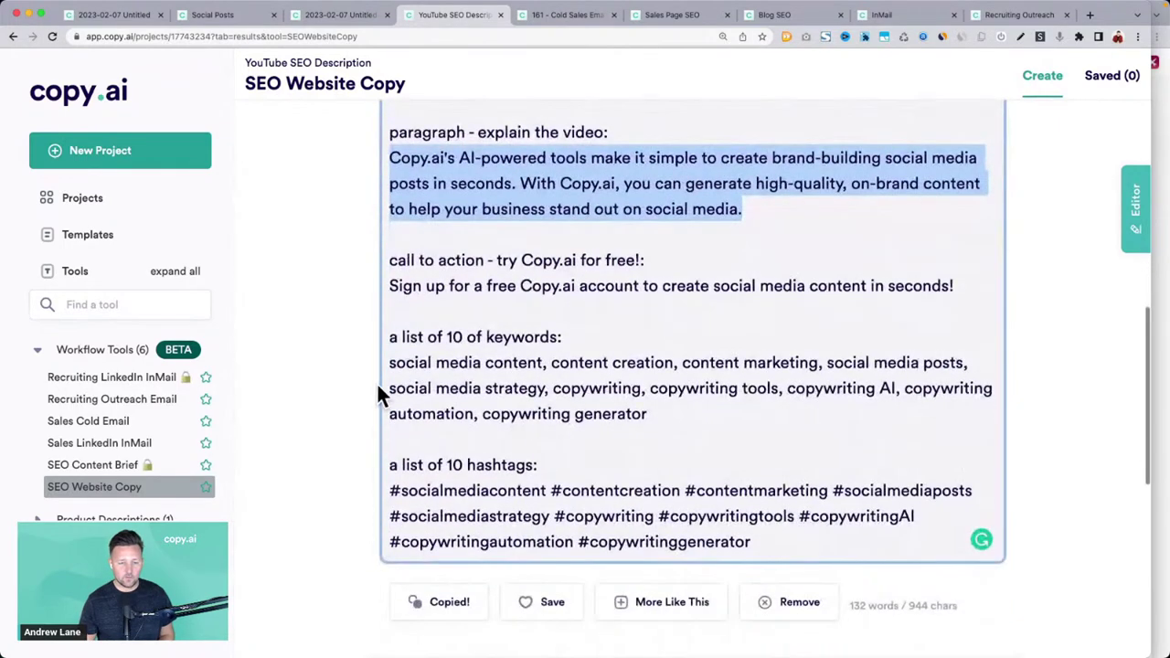
pyautogui.moveTo(392, 363); pyautogui.dragTo(687, 446)
pyautogui.moveTo(393, 490); pyautogui.dragTo(769, 565)
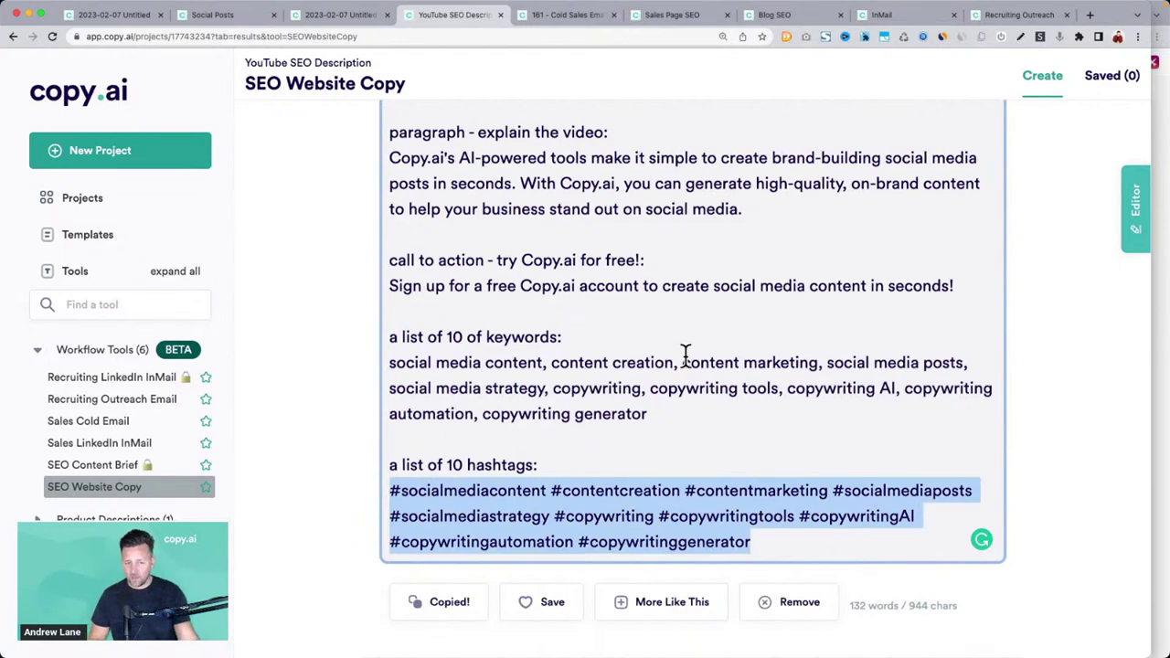
pyautogui.scroll(5, 686, 355)
pyautogui.scroll(7, 686, 355)
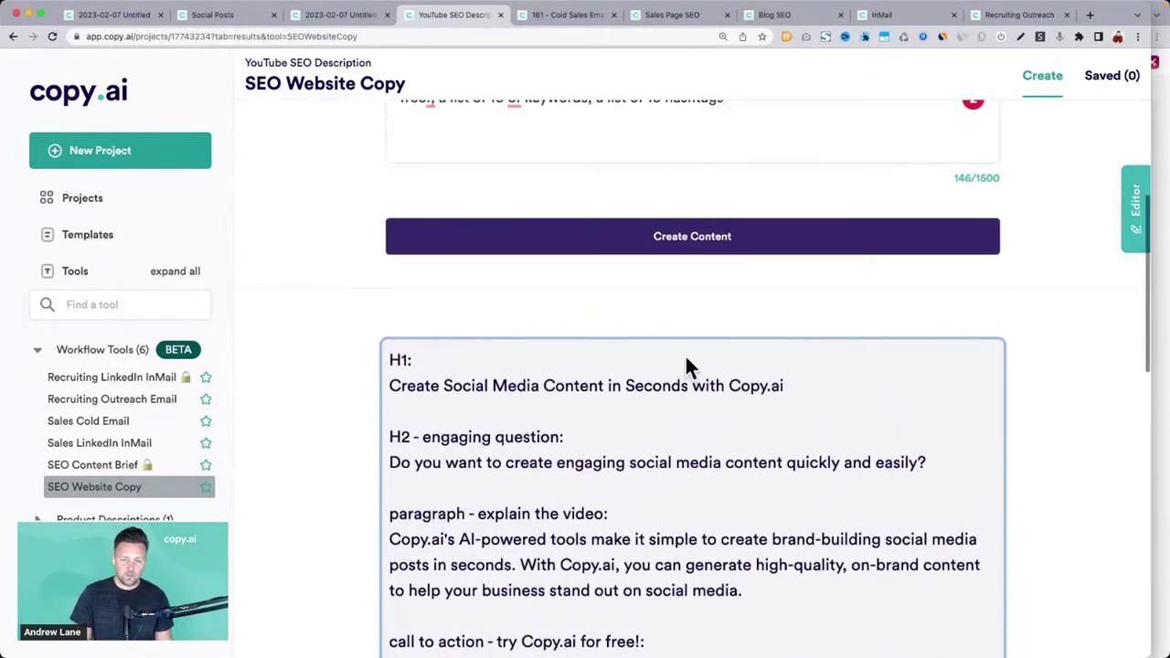
pyautogui.scroll(1, 687, 365)
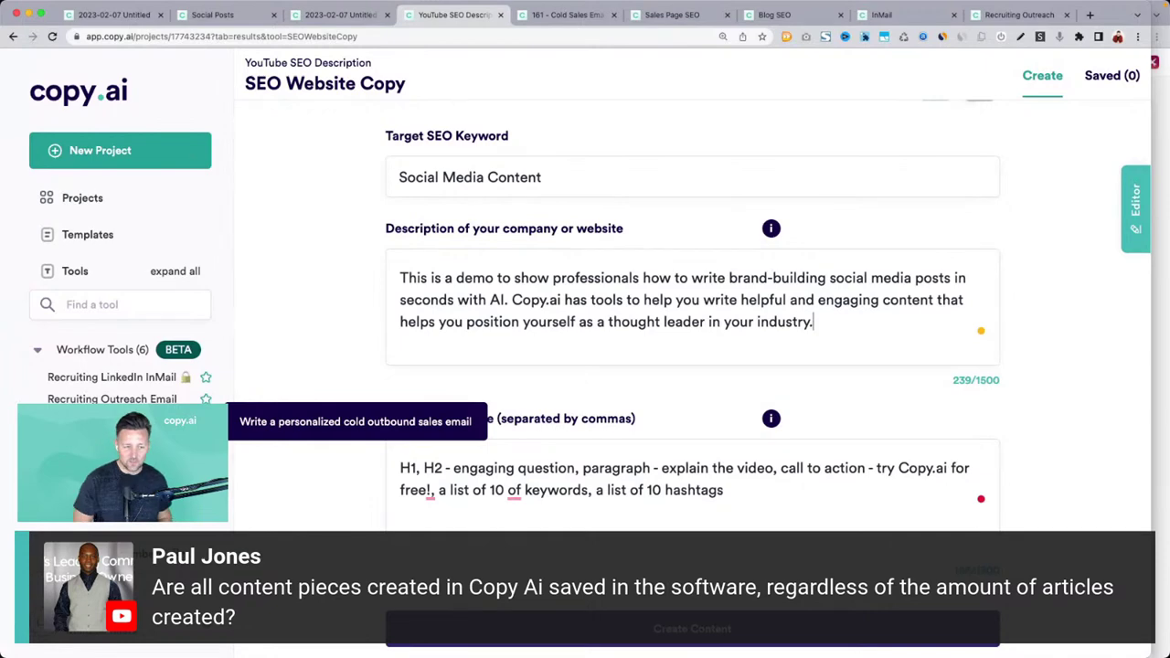
# Save the generated post on 5 things to know about financing an equipment purchase in the Social Posts project
pyautogui.click(561, 16)
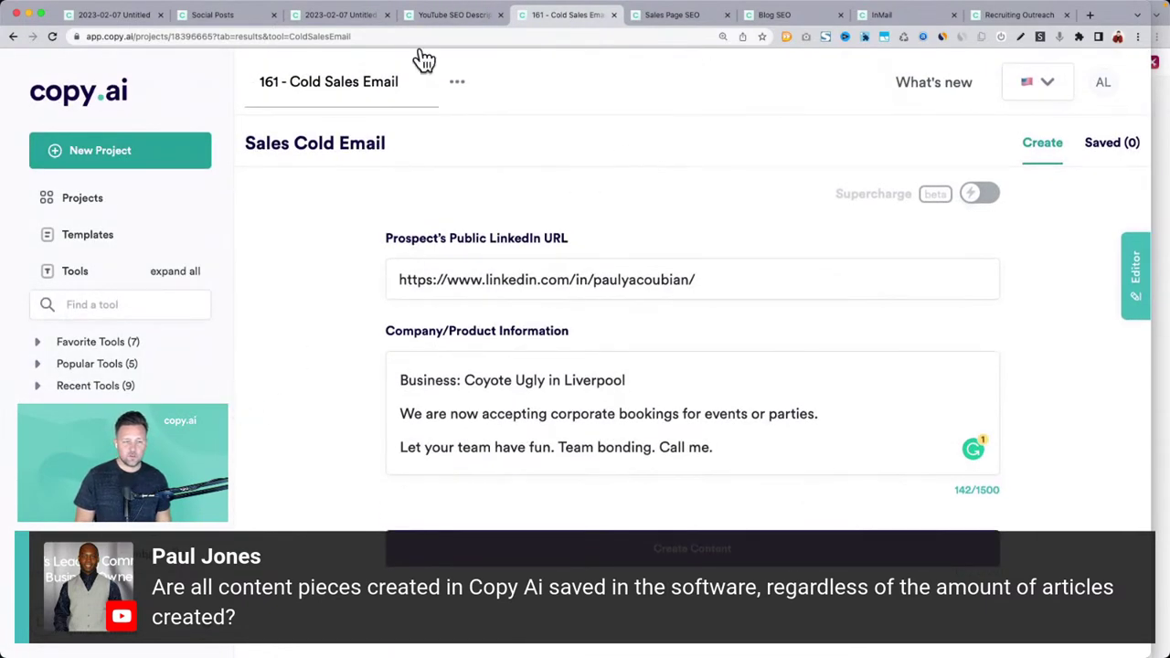
pyautogui.click(234, 16)
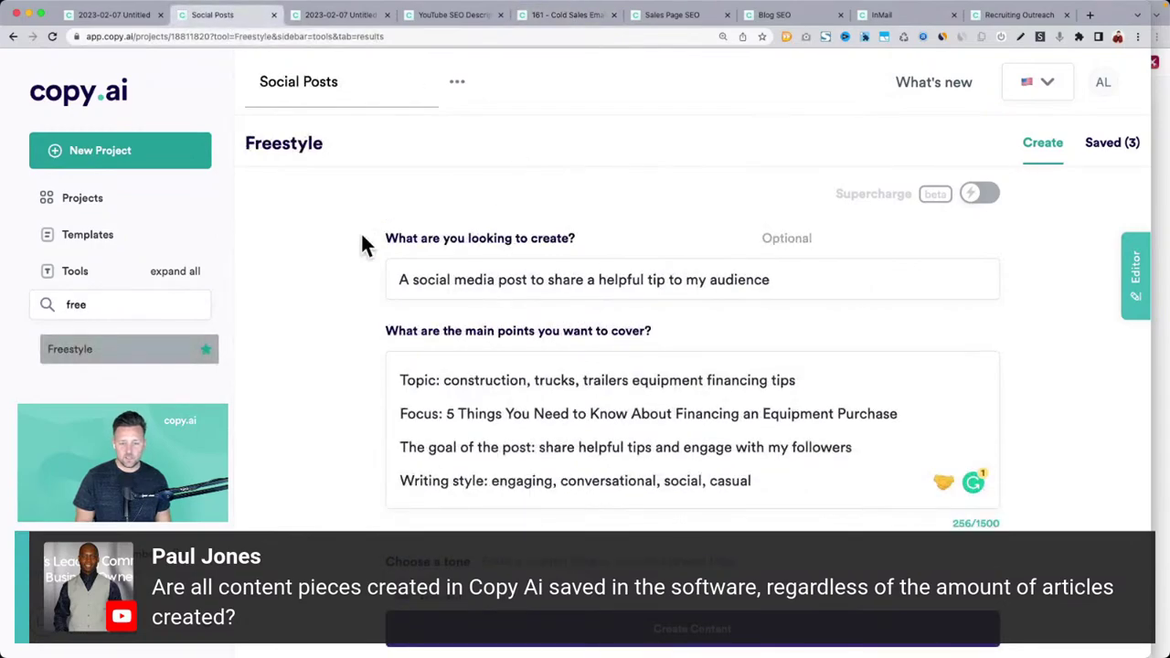
pyautogui.scroll(-7, 361, 245)
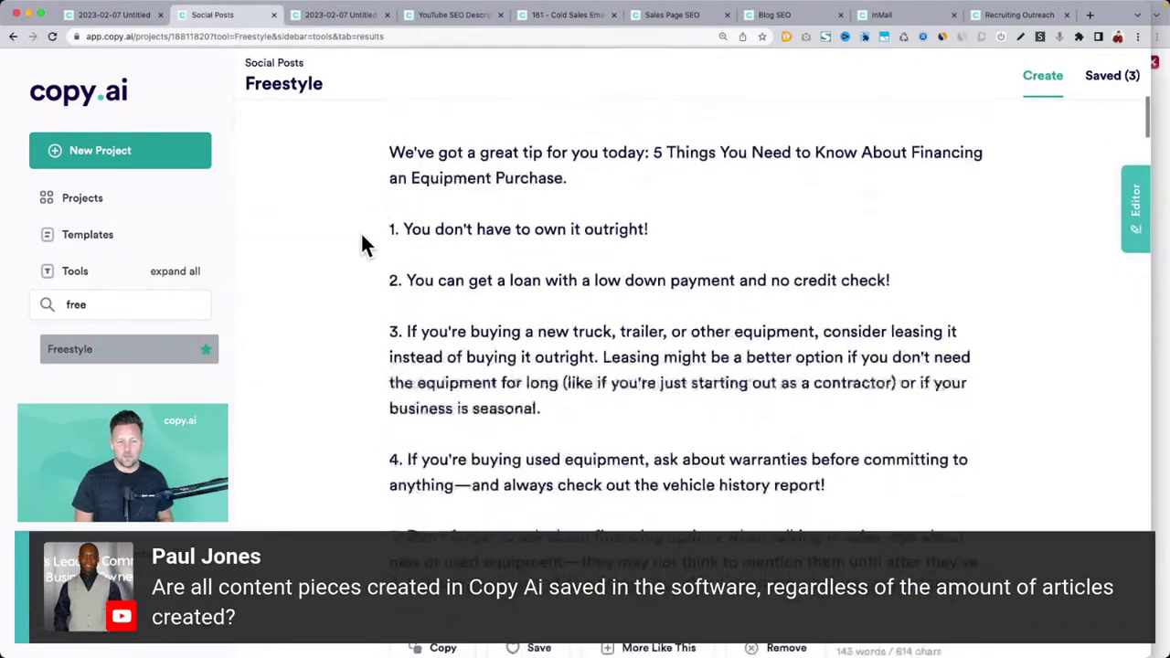
pyautogui.scroll(-4, 361, 245)
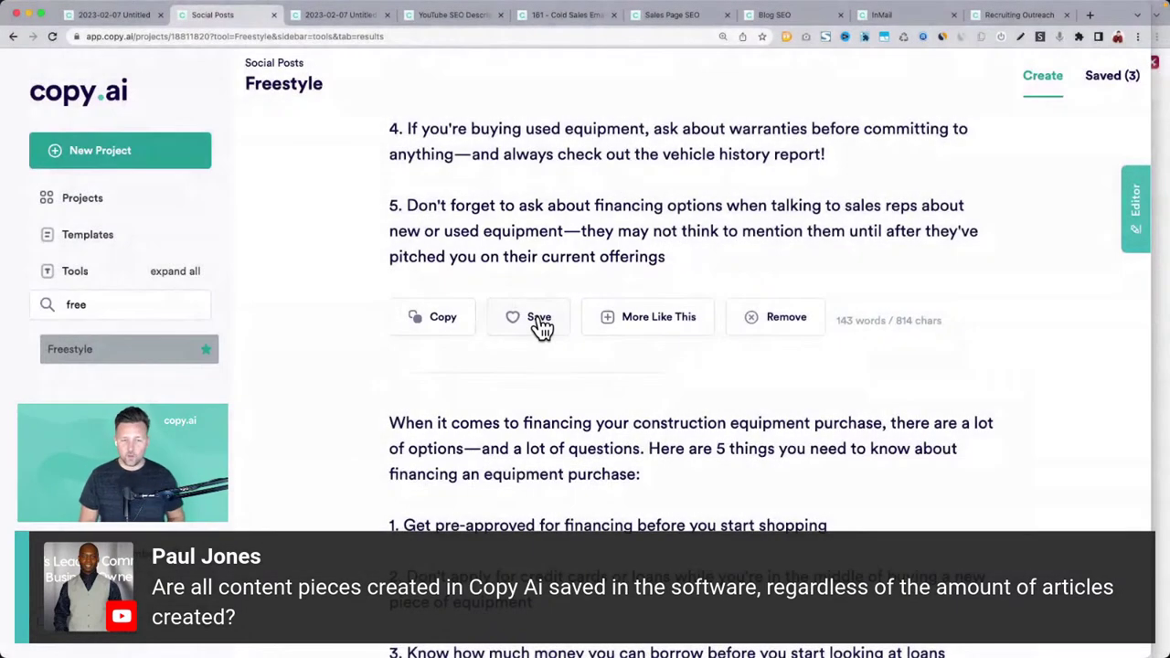
pyautogui.click(540, 320)
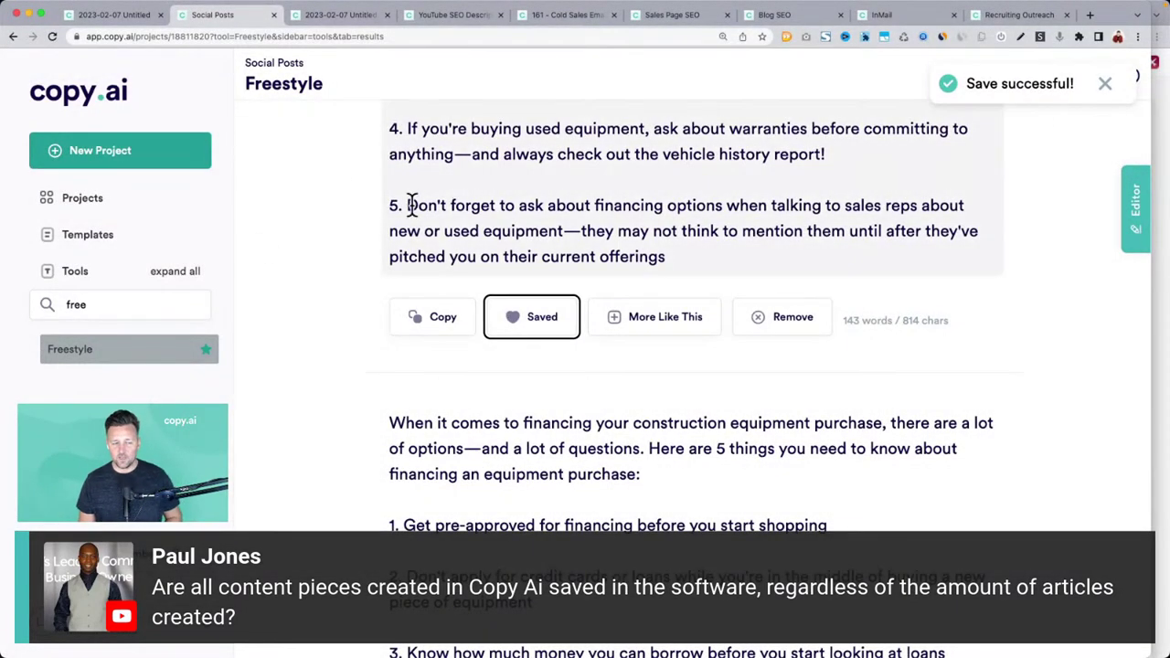
pyautogui.click(1105, 85)
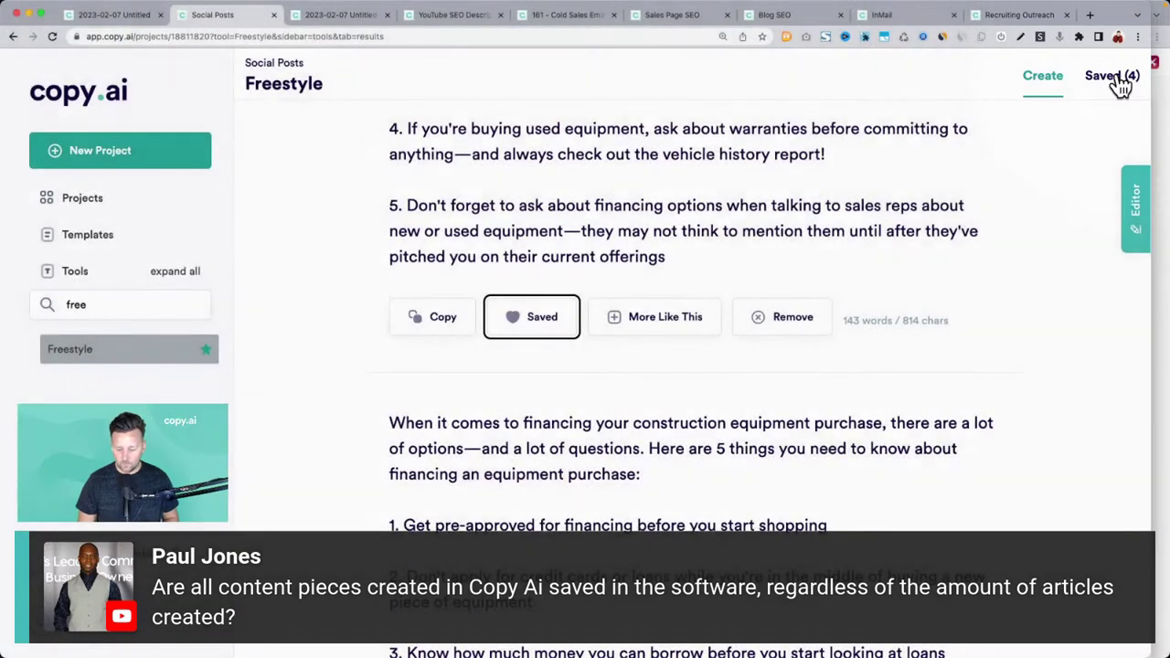
pyautogui.click(1120, 82)
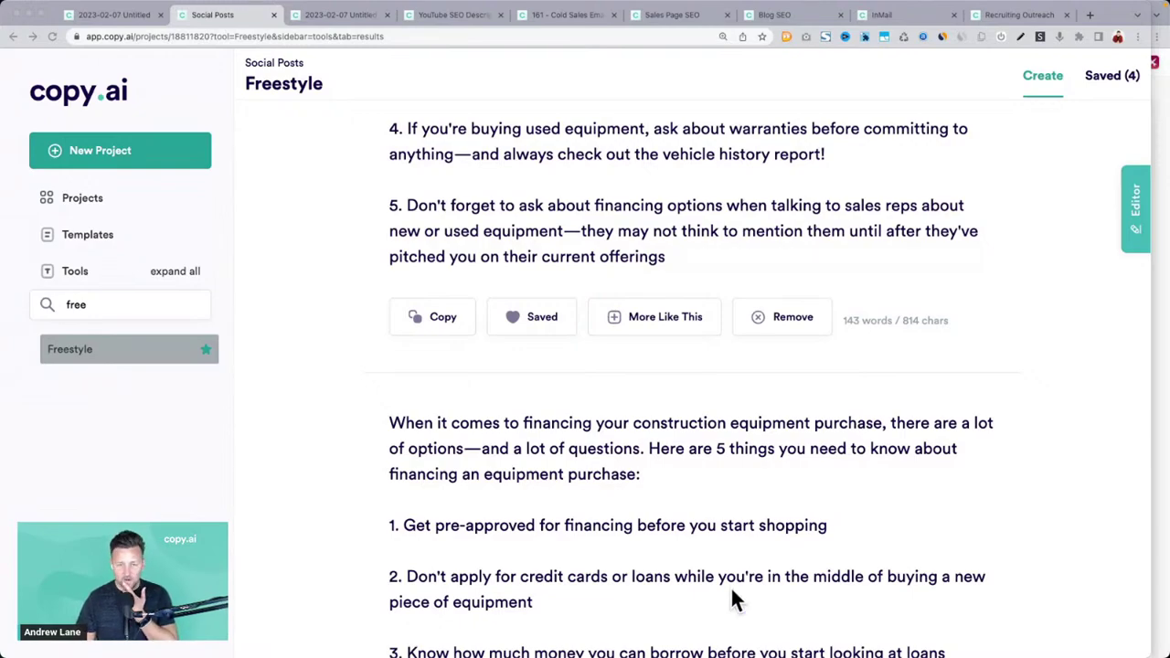
# Switch to the full-screen presentation showing the "Today's demo" slide
pyautogui.hotkey('ctrl', 'Up')
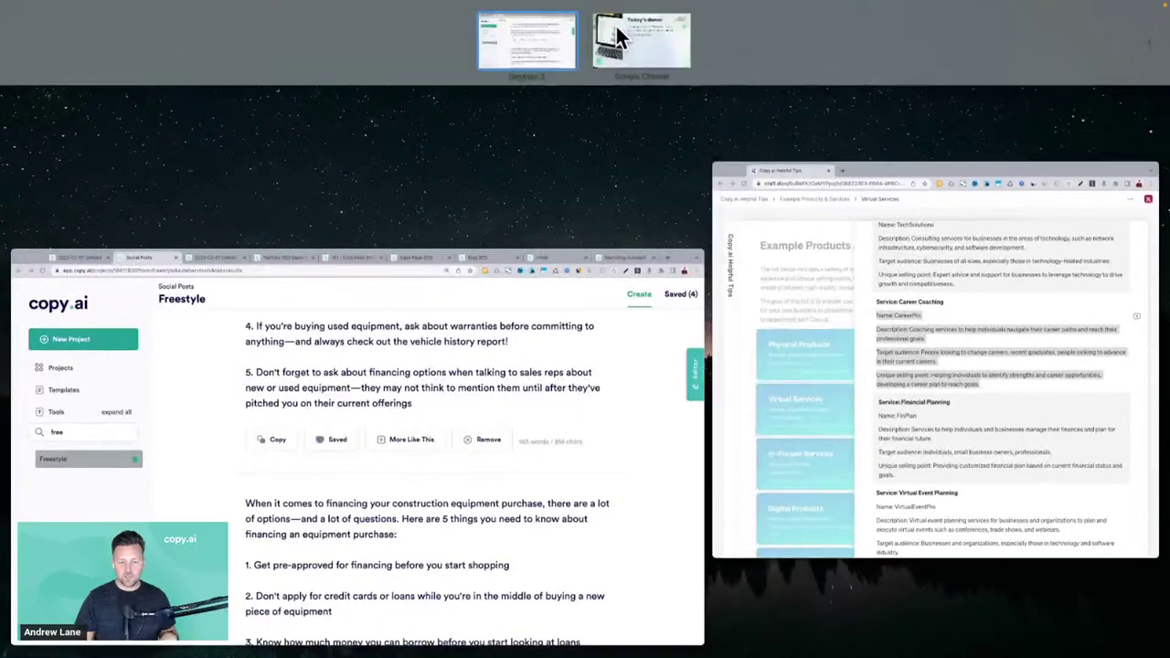
pyautogui.click(637, 56)
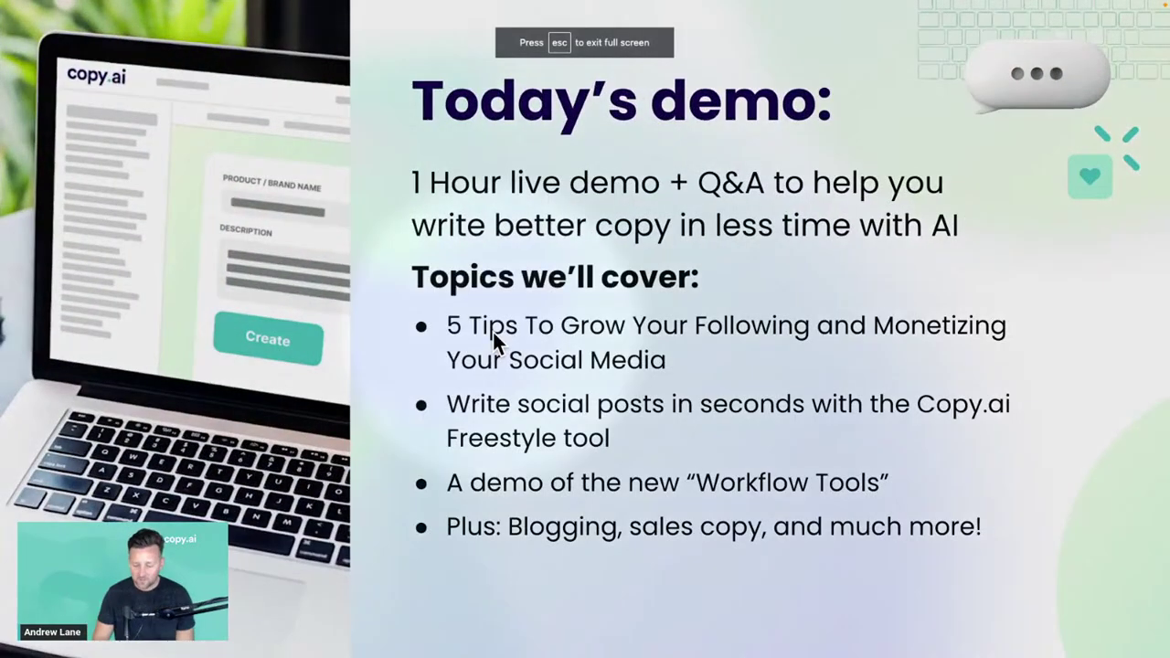
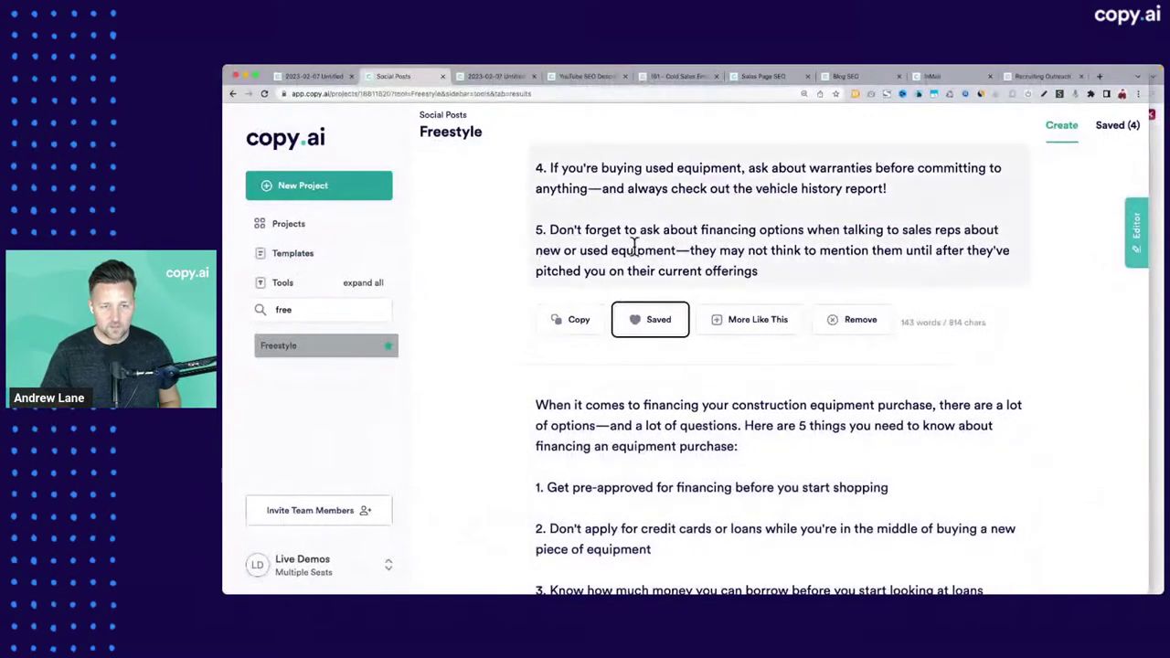
# Open the Copy.ai home page in a separate browser tab and view the Get Started options, including Blog Post Wizard
pyautogui.scroll(2, 712, 304)
pyautogui.scroll(5, 712, 305)
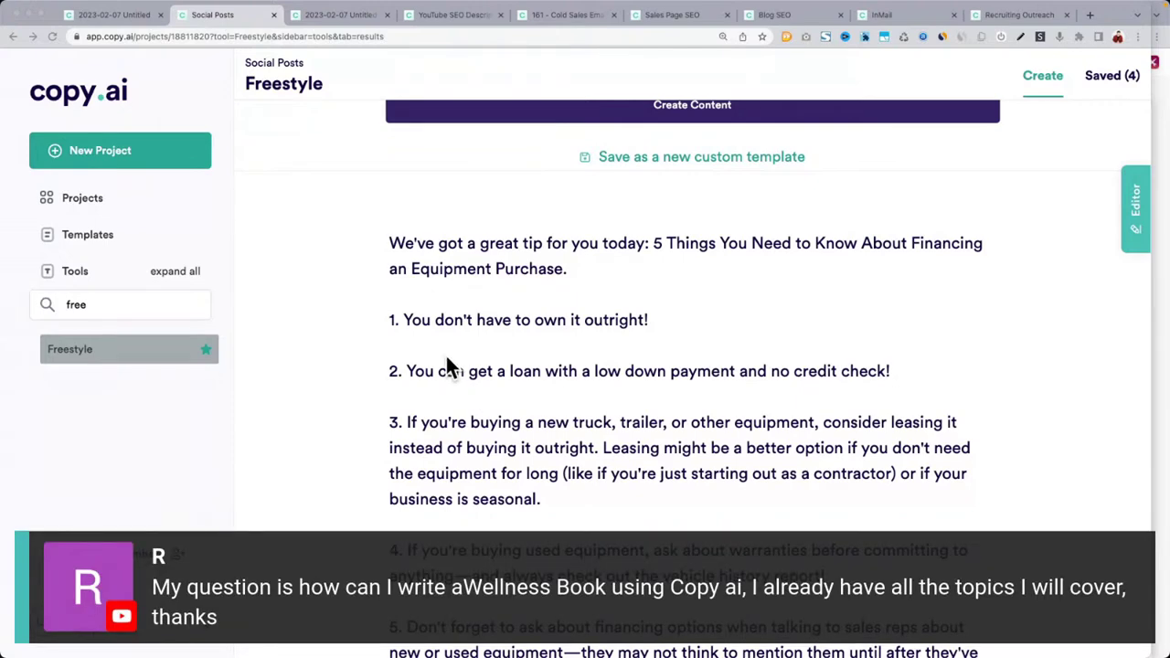
pyautogui.click(119, 16)
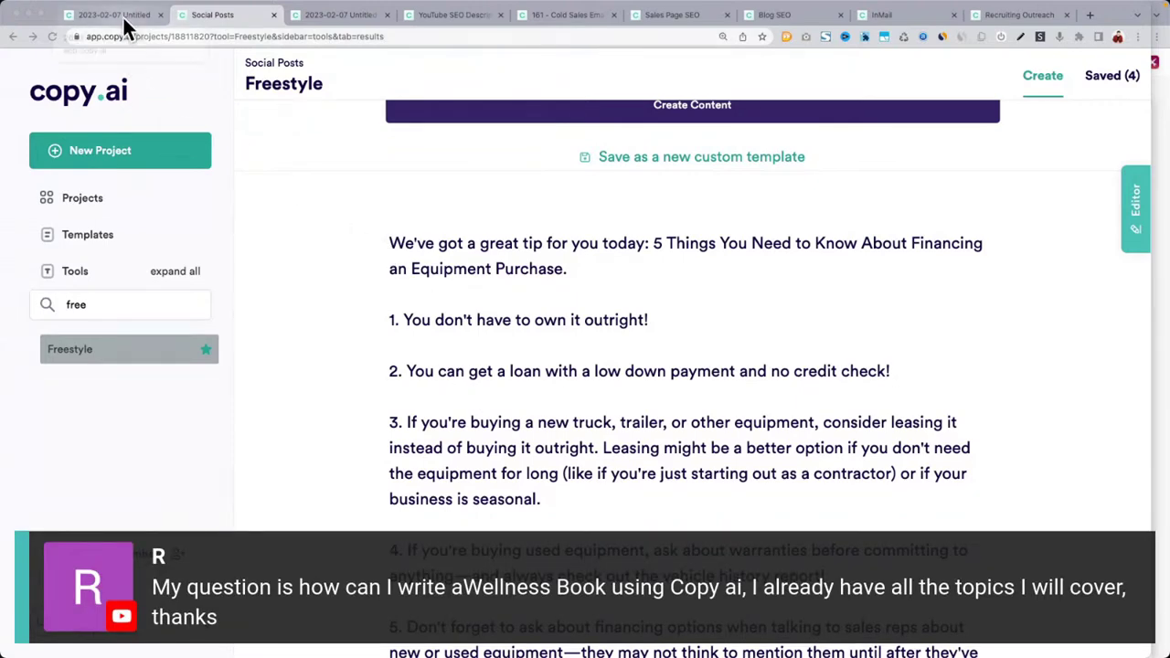
pyautogui.middleClick(98, 97)
pyautogui.click(194, 18)
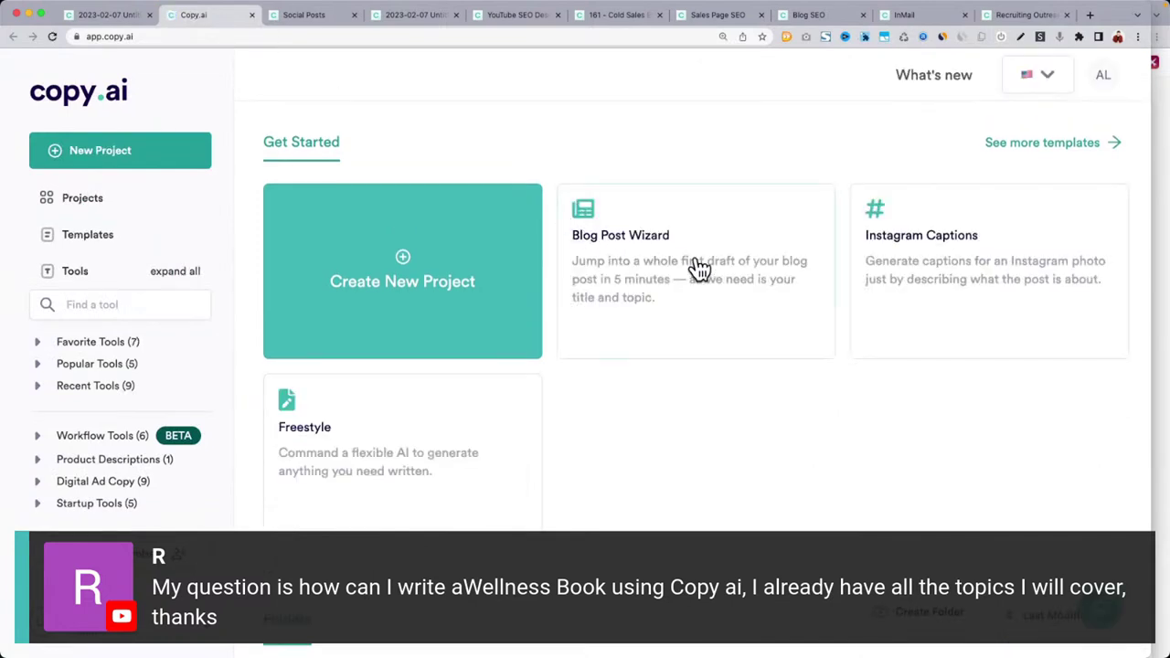
# Replace the request in the 2023-02-07 Untitled Freestyle project with "an outline for a book"
pyautogui.click(123, 18)
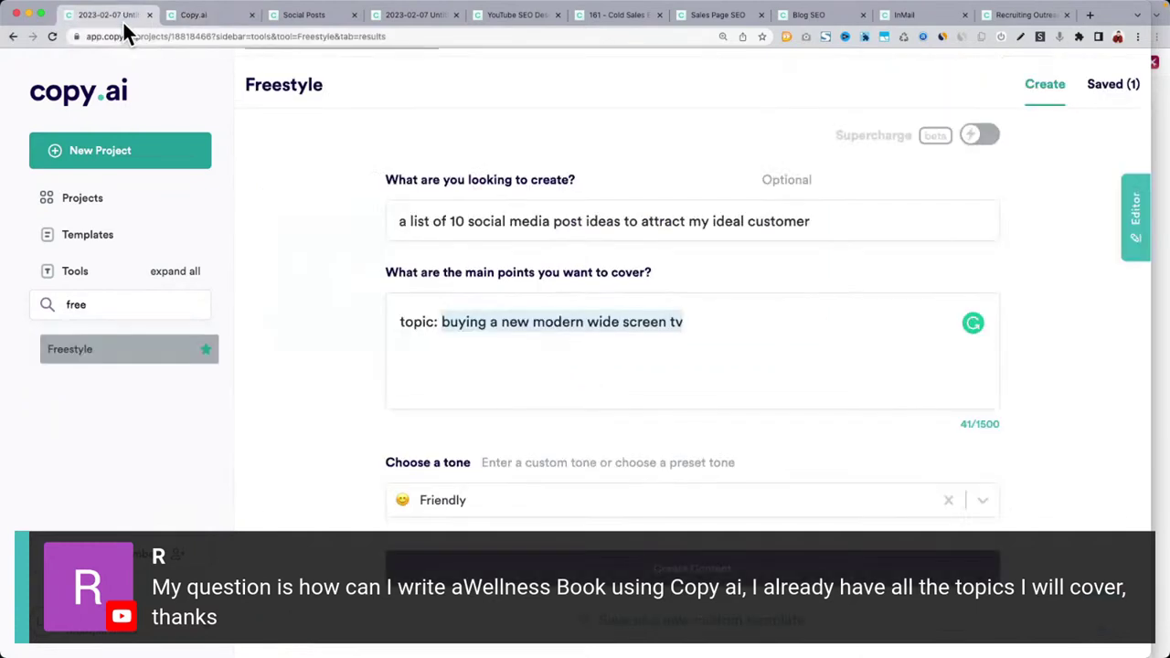
pyautogui.click(535, 230)
pyautogui.press('super+a')
pyautogui.write('a')
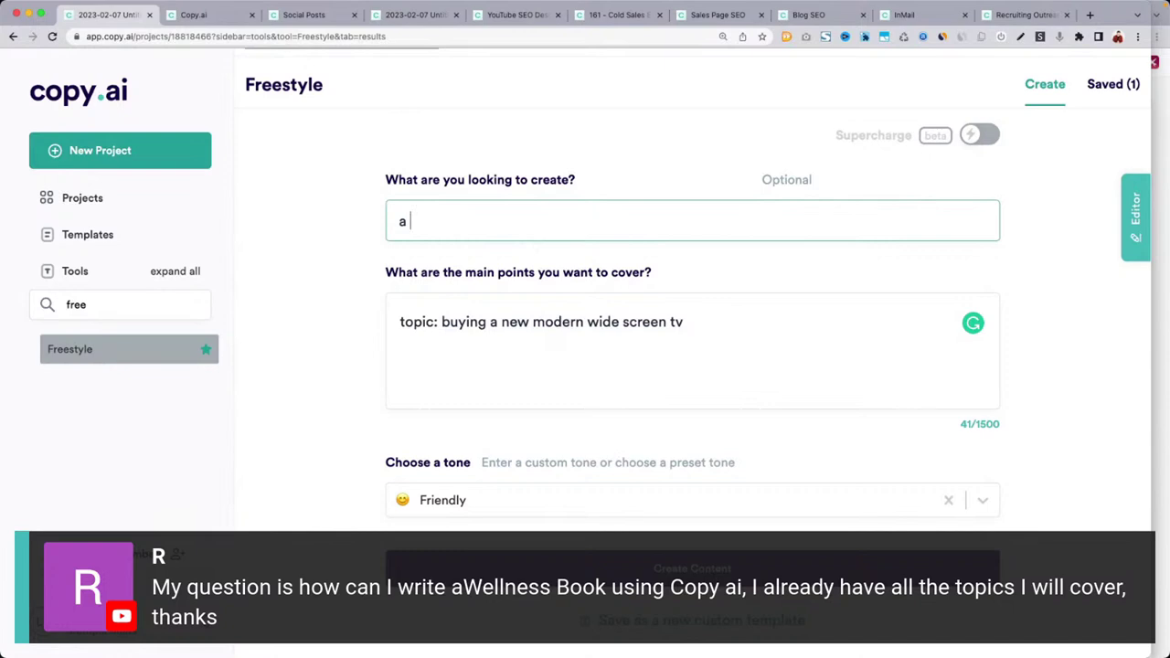
pyautogui.write('n outline for a book')
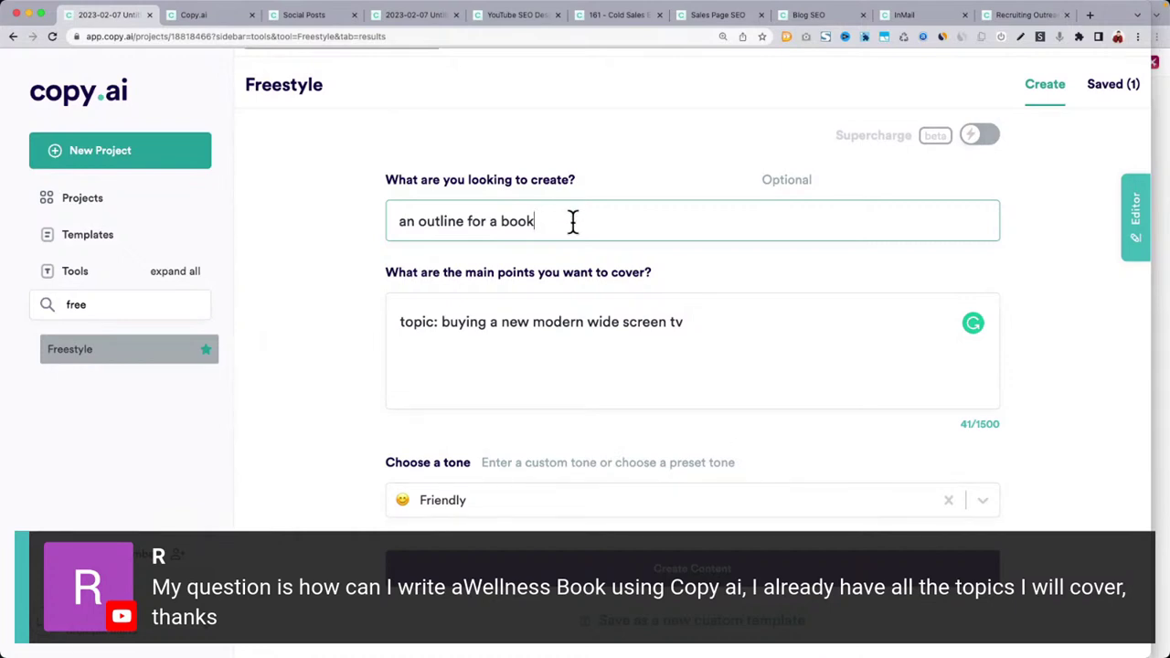
# Set the main points to "topic: how to sleep better" and "target audience: moms", and generate the content
pyautogui.click(504, 313)
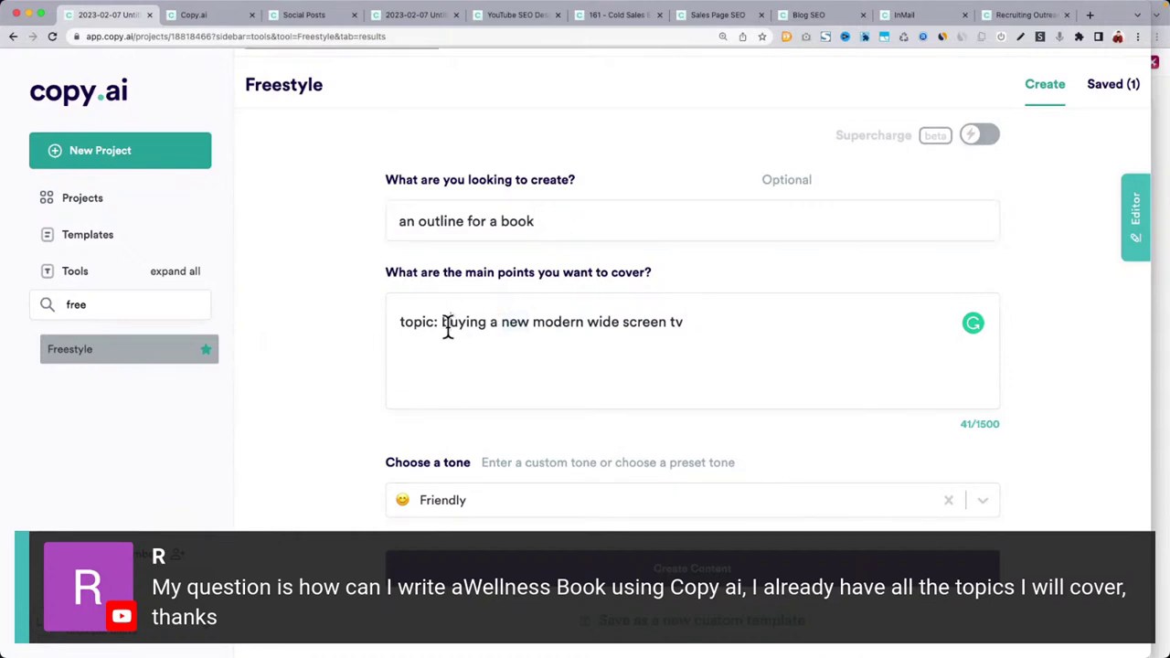
pyautogui.press('super+shift+Right')
pyautogui.write('s')
pyautogui.write('how to sleep bet')
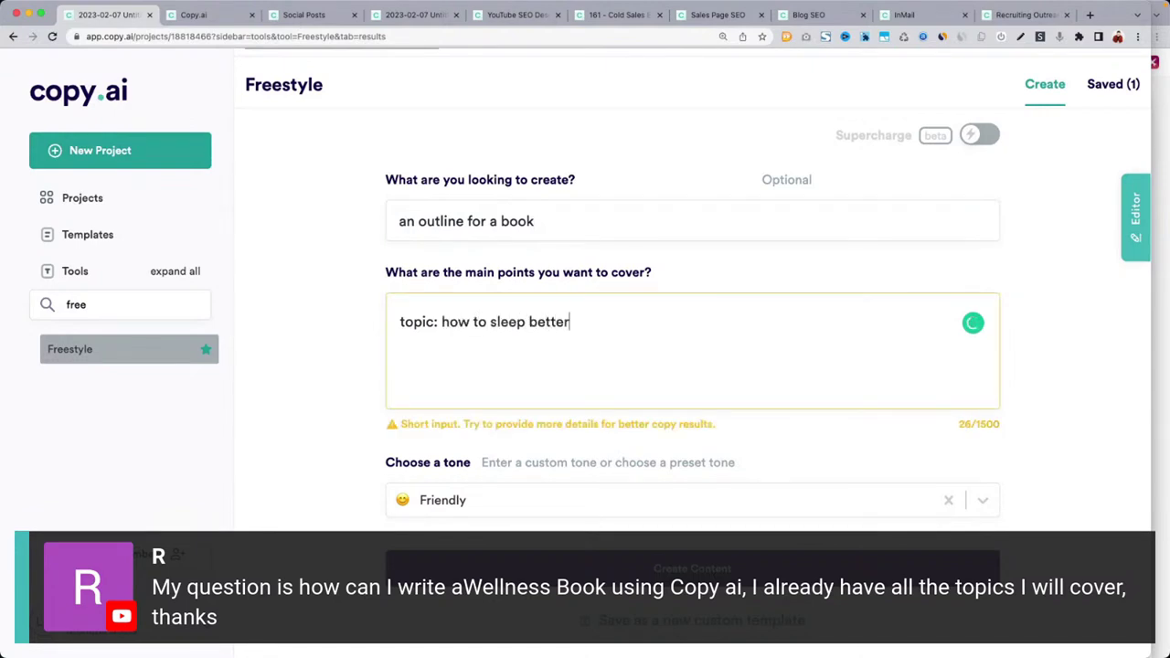
pyautogui.write('ter')
pyautogui.press('Return')
pyautogui.write('target aud')
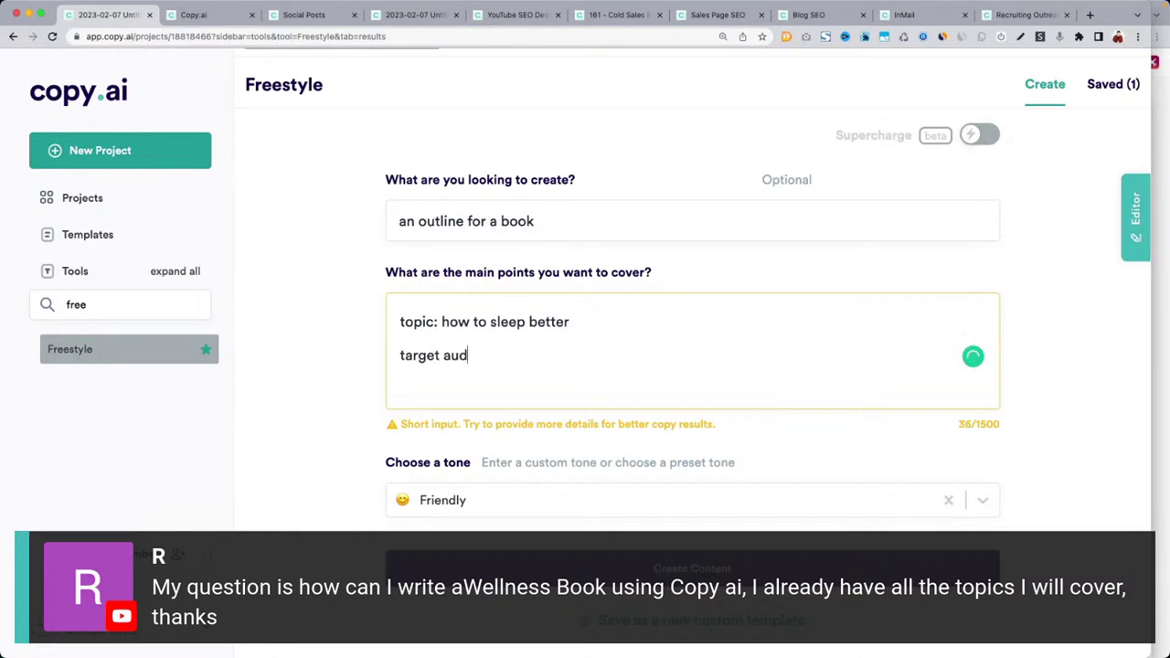
pyautogui.write('ience')
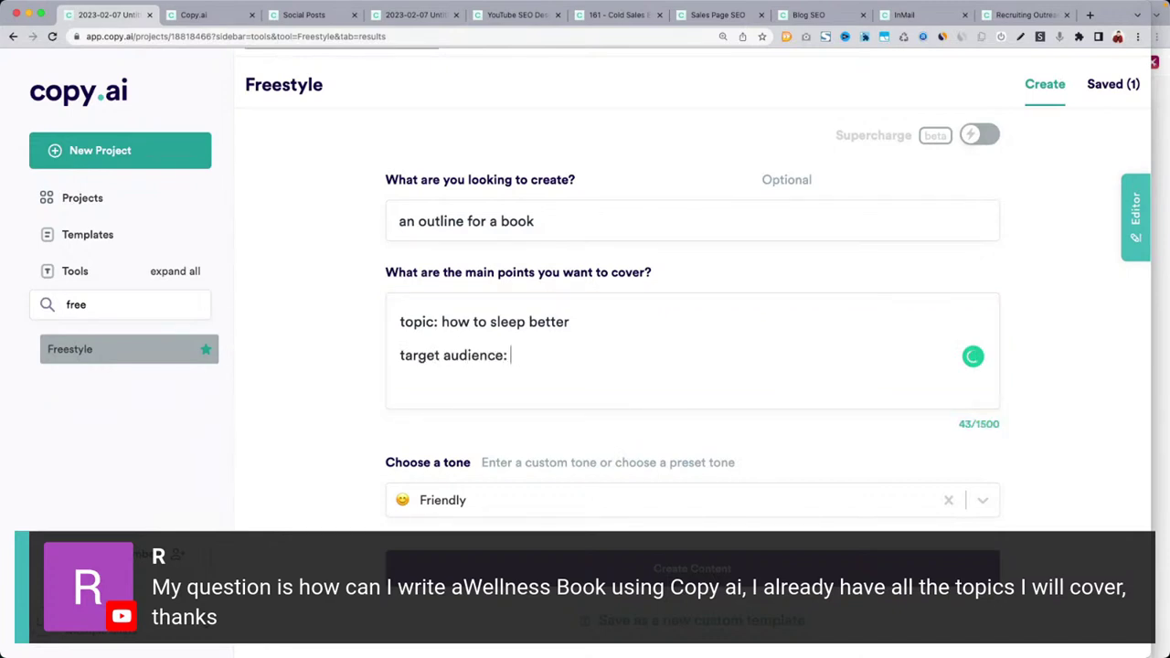
pyautogui.write(': moms')
pyautogui.scroll(-2, 393, 403)
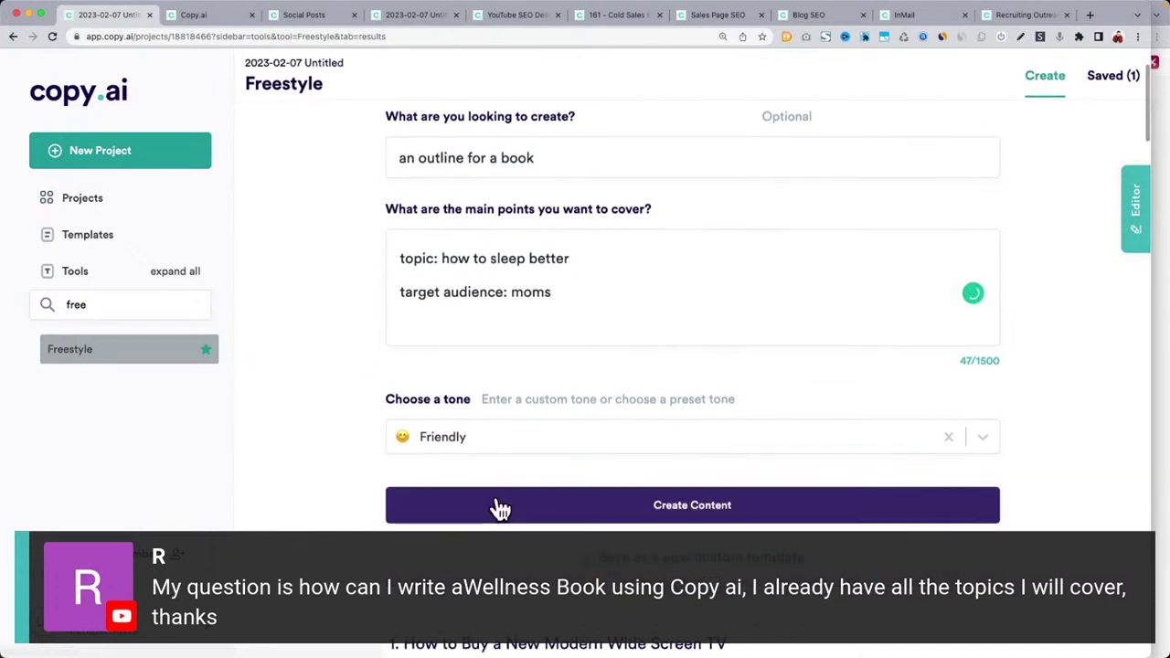
pyautogui.click(497, 507)
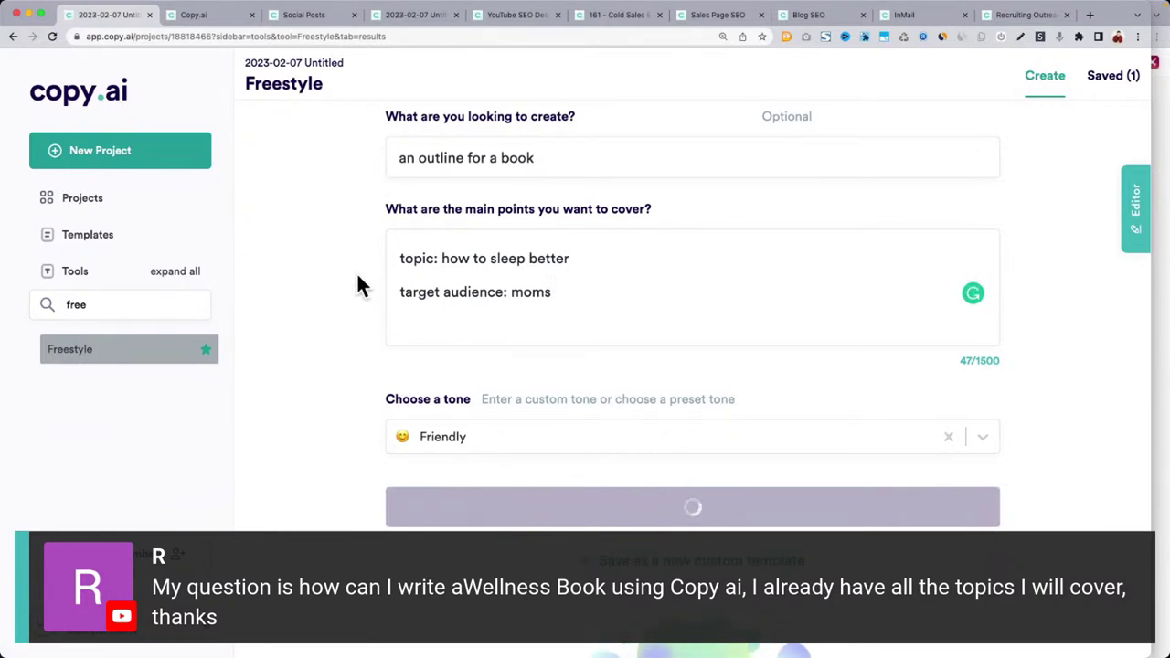
# Review the book outline request and examine the chapter titles of the first generated outline on sleeping better
pyautogui.moveTo(407, 158); pyautogui.dragTo(561, 164)
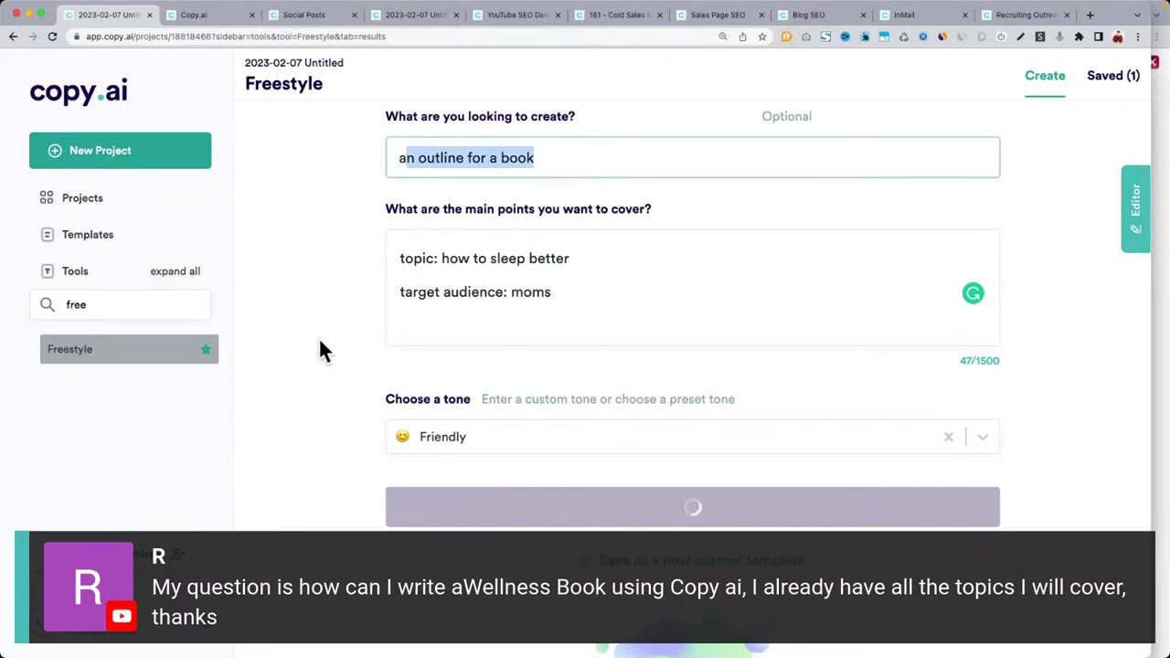
pyautogui.scroll(-5, 318, 336)
pyautogui.scroll(-3, 318, 350)
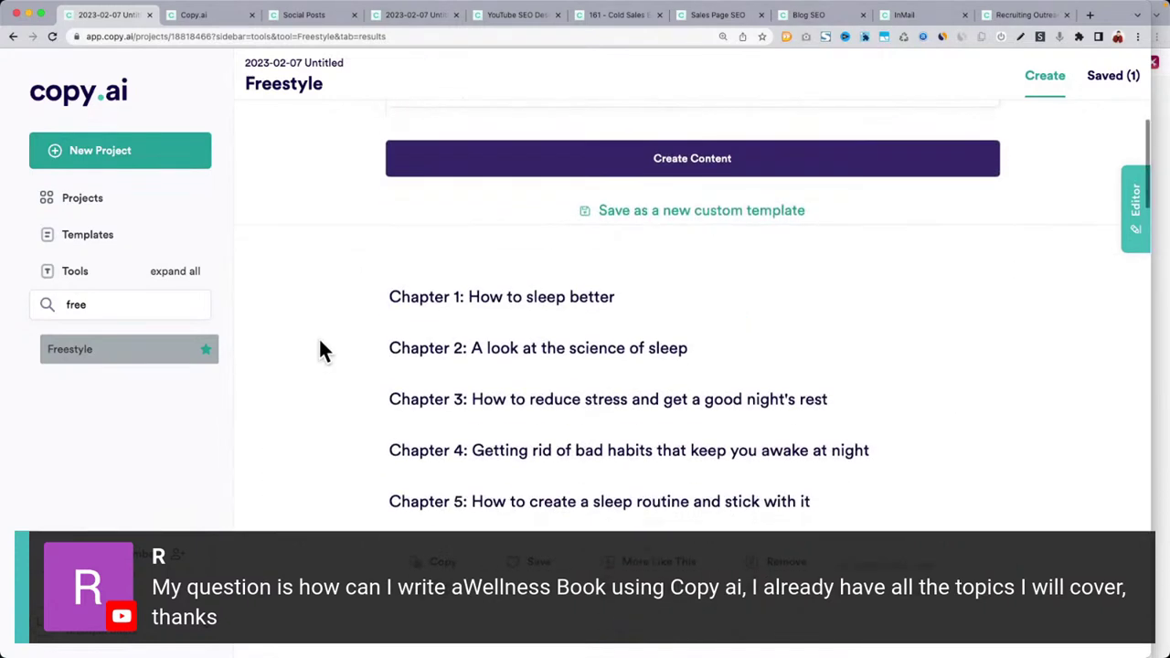
pyautogui.scroll(-1, 540, 336)
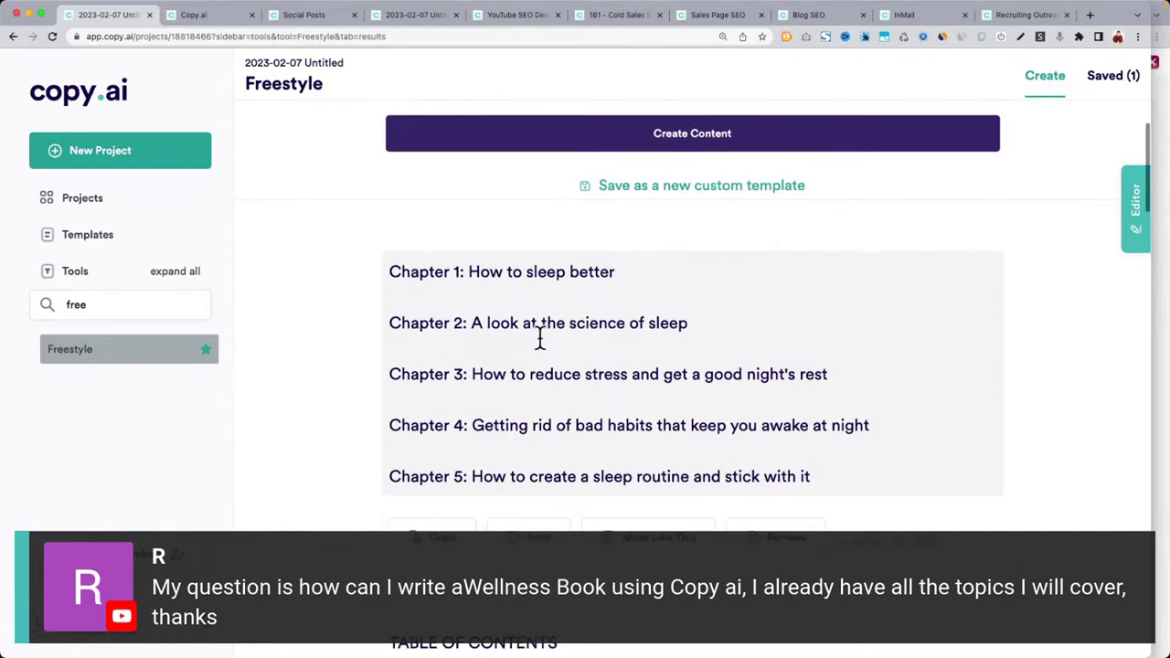
pyautogui.moveTo(501, 314); pyautogui.dragTo(645, 315)
pyautogui.moveTo(511, 365); pyautogui.dragTo(814, 362)
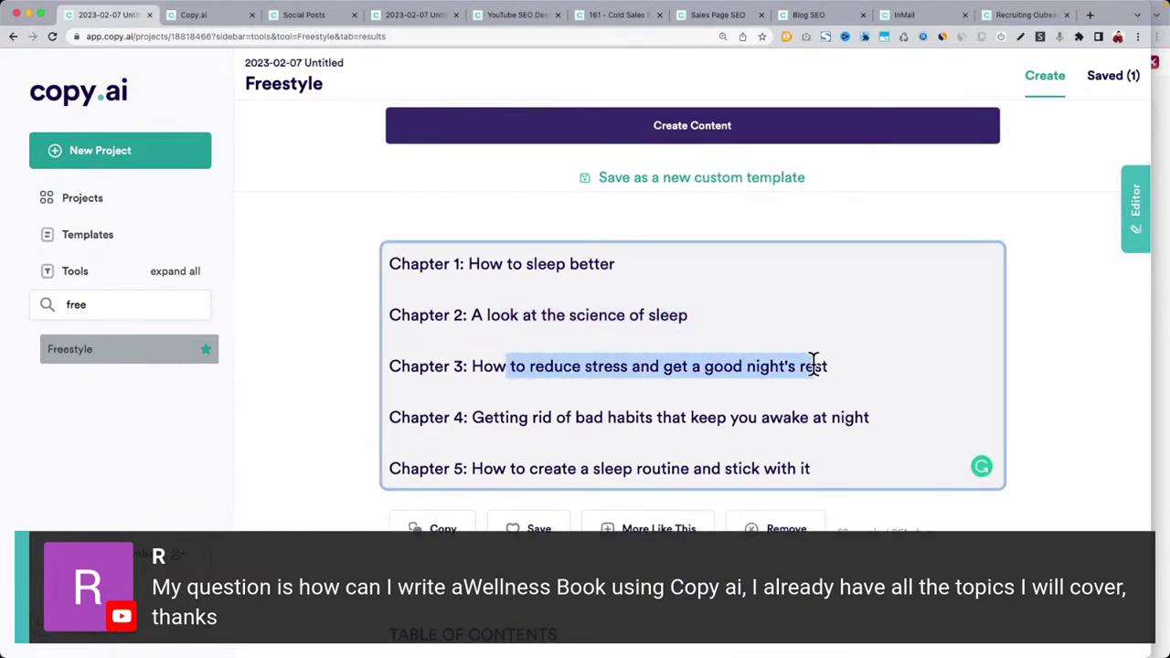
pyautogui.moveTo(519, 417); pyautogui.dragTo(849, 417)
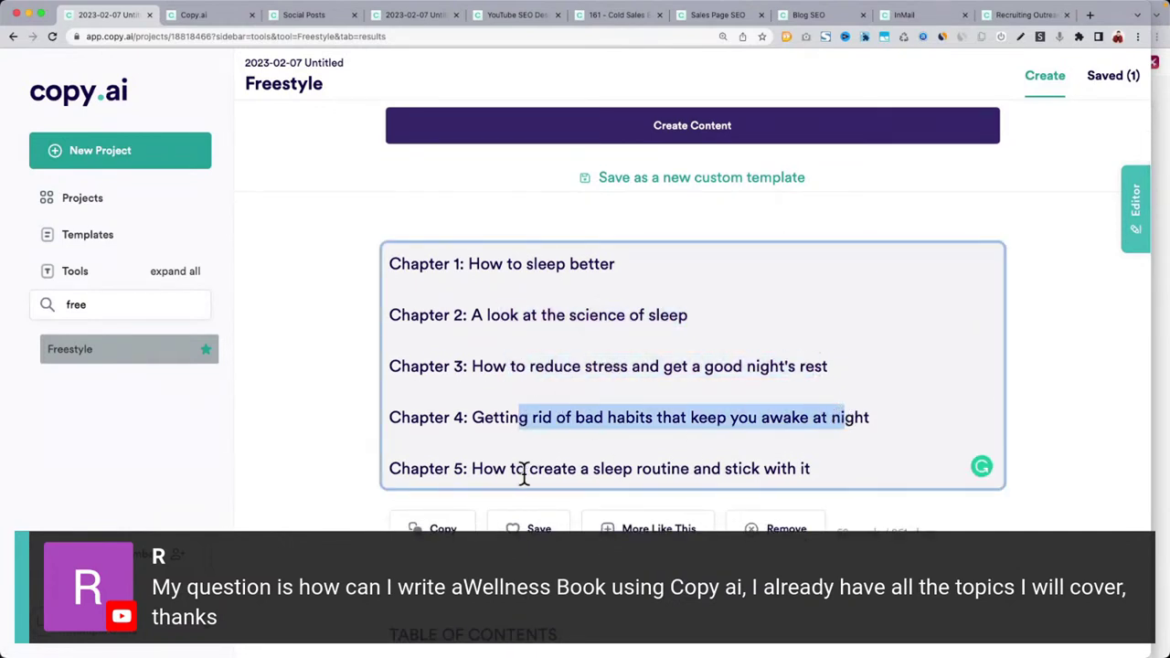
pyautogui.moveTo(493, 468); pyautogui.dragTo(837, 468)
pyautogui.scroll(-5, 837, 468)
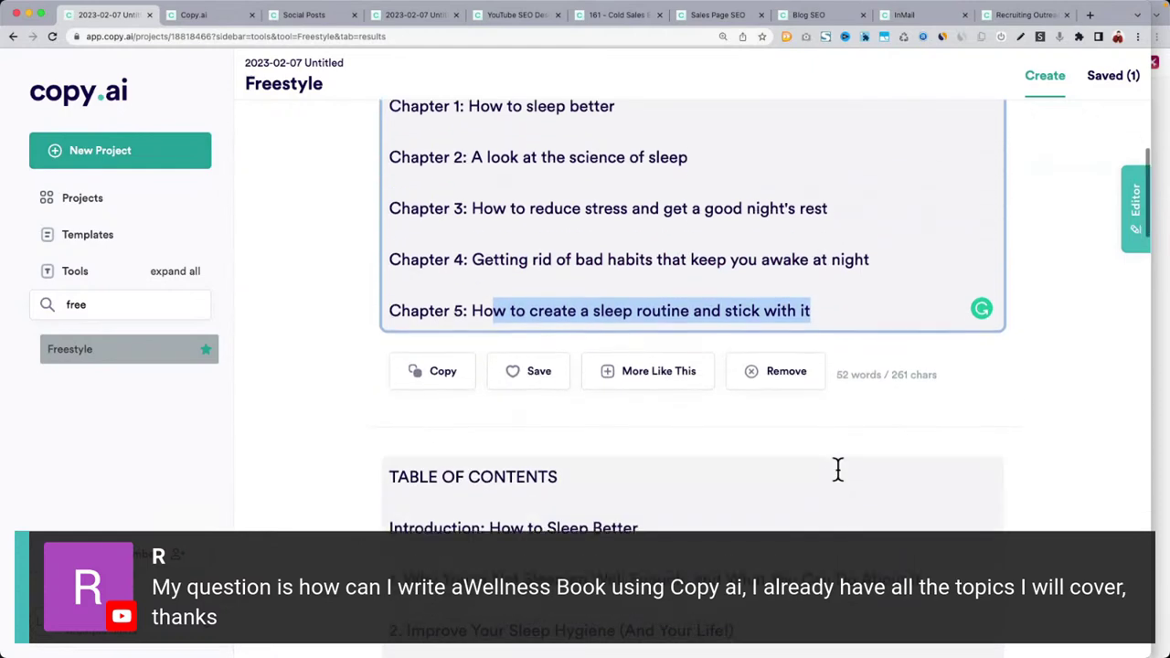
# Read through the table of contents in the second generated book outline, from the introduction to chapter 6
pyautogui.scroll(-2, 408, 274)
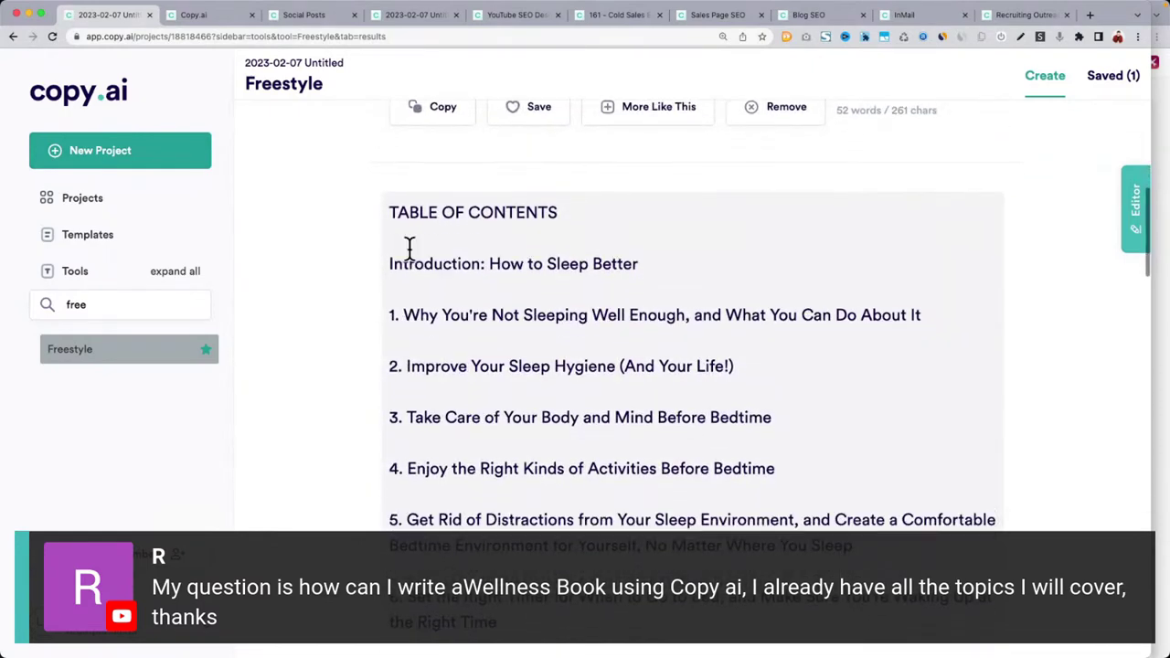
pyautogui.moveTo(388, 171); pyautogui.dragTo(767, 265)
pyautogui.moveTo(425, 322); pyautogui.dragTo(696, 324)
pyautogui.moveTo(436, 375); pyautogui.dragTo(637, 397)
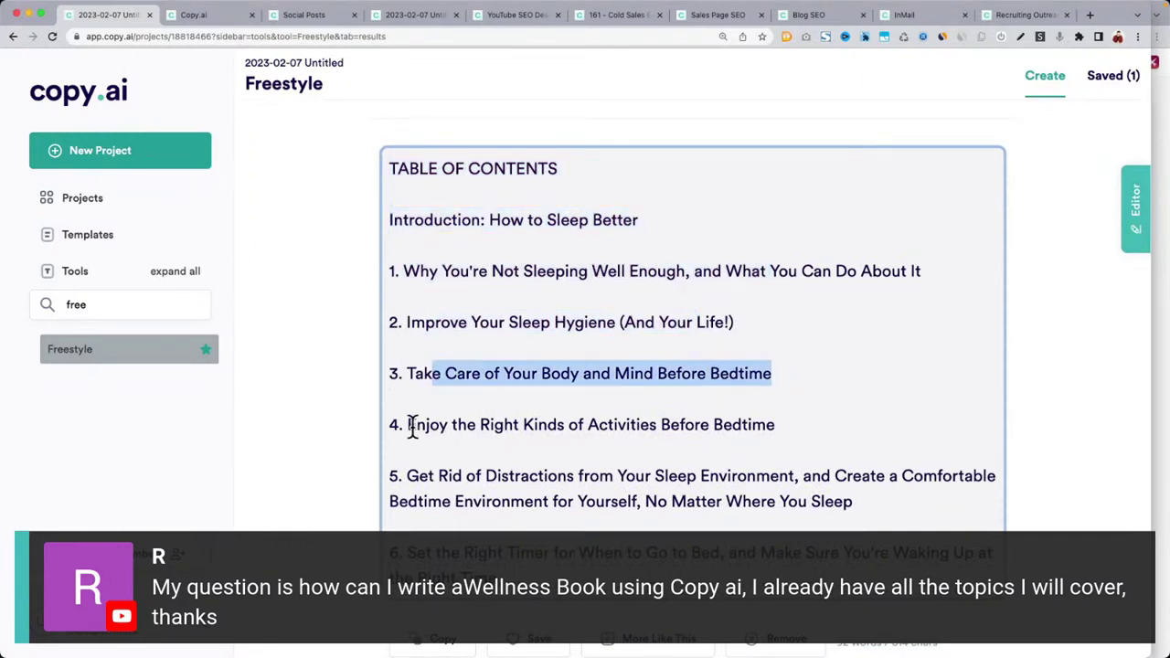
pyautogui.moveTo(418, 426); pyautogui.dragTo(820, 460)
pyautogui.click(819, 459)
pyautogui.scroll(-1, 525, 412)
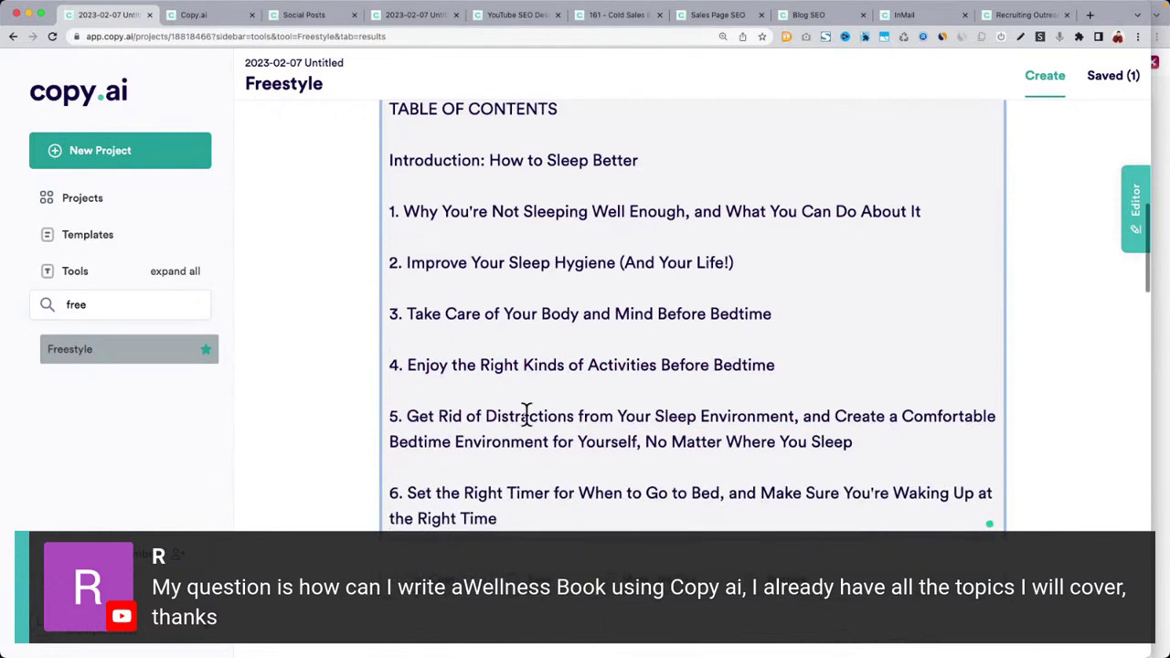
pyautogui.moveTo(436, 416); pyautogui.dragTo(852, 443)
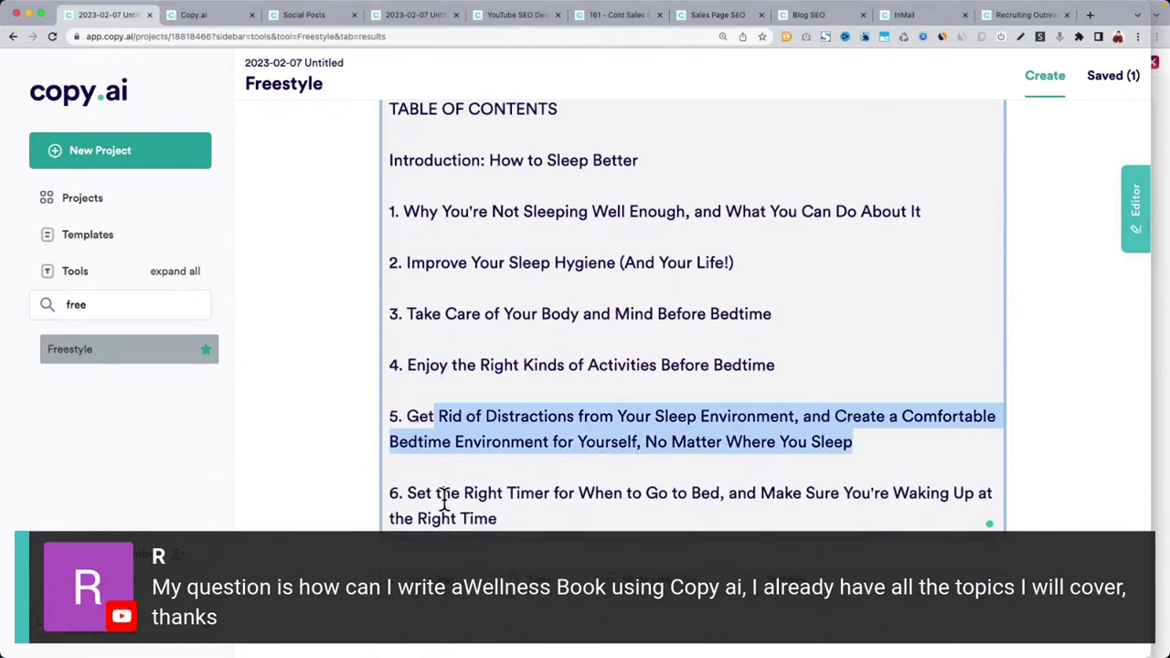
pyautogui.moveTo(421, 491); pyautogui.dragTo(627, 498)
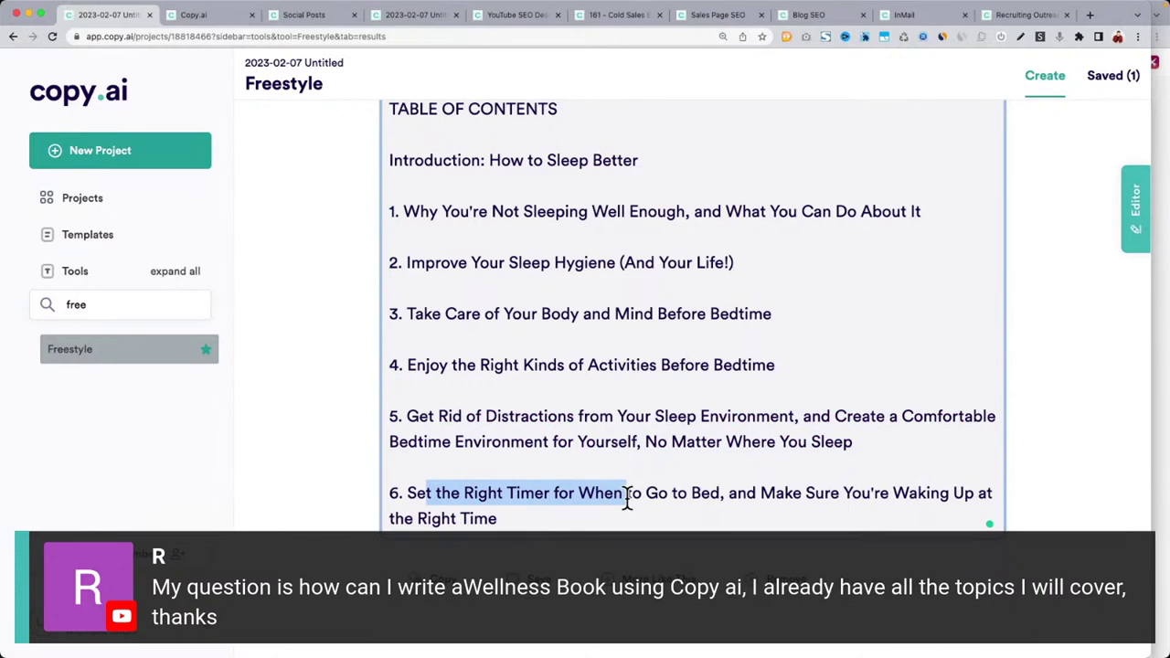
# Examine the remaining generated book outlines, including the one with bullet points under its introduction and chapters
pyautogui.scroll(-5, 627, 498)
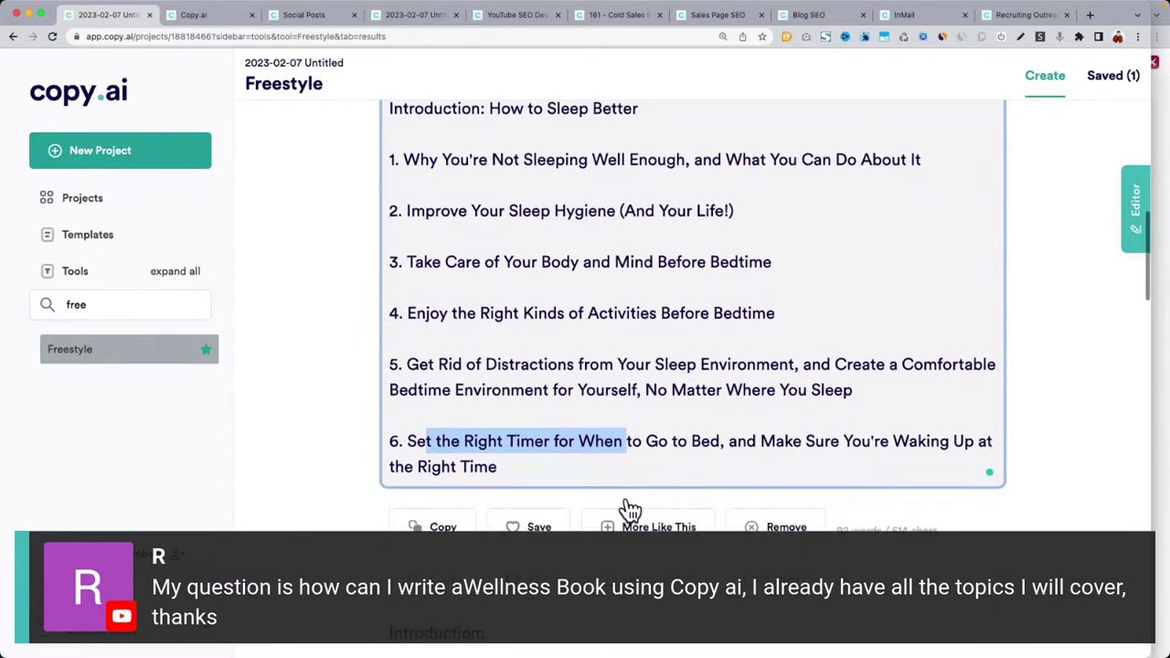
pyautogui.scroll(-3, 627, 498)
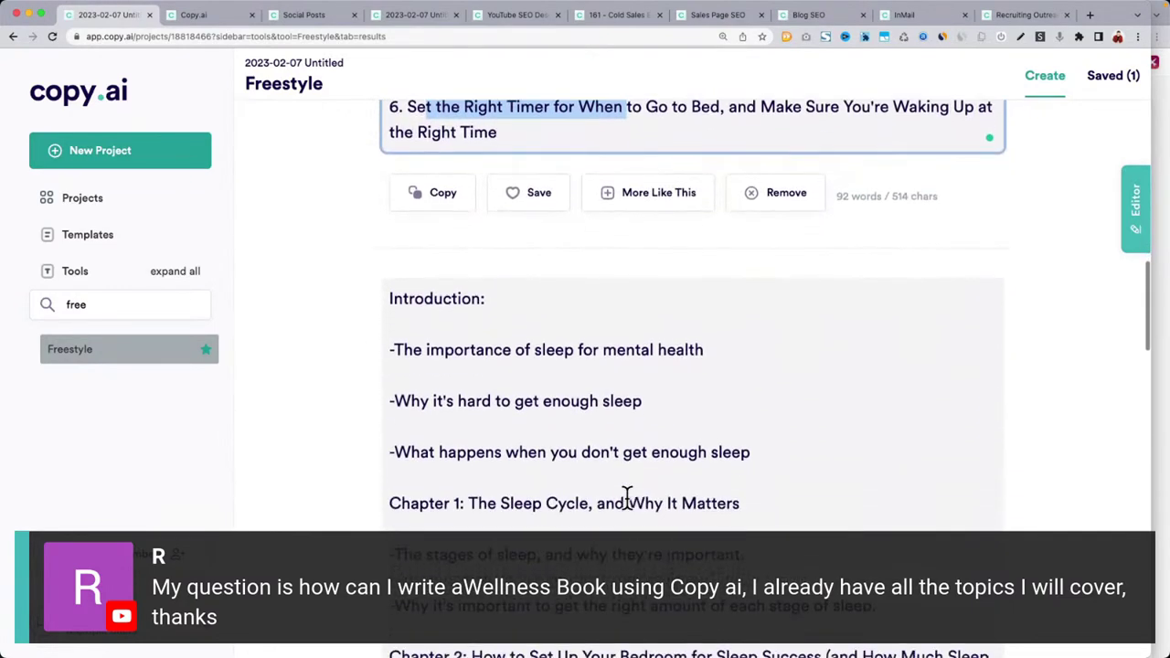
pyautogui.moveTo(387, 266); pyautogui.dragTo(559, 369)
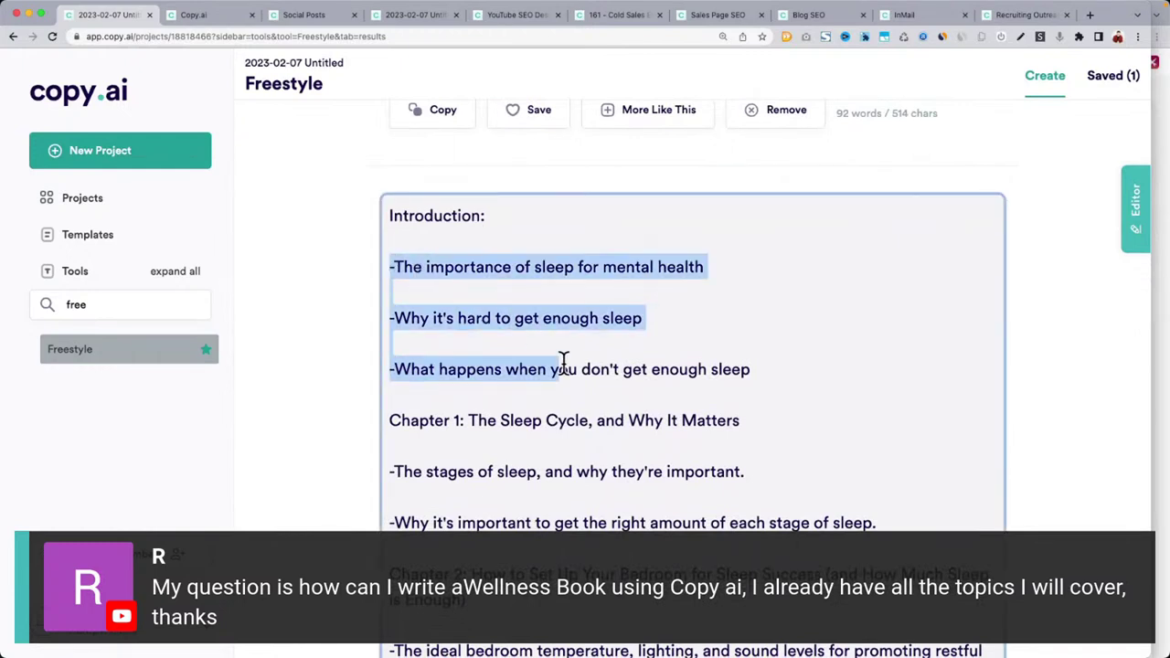
pyautogui.scroll(-2, 548, 356)
pyautogui.scroll(-4, 484, 356)
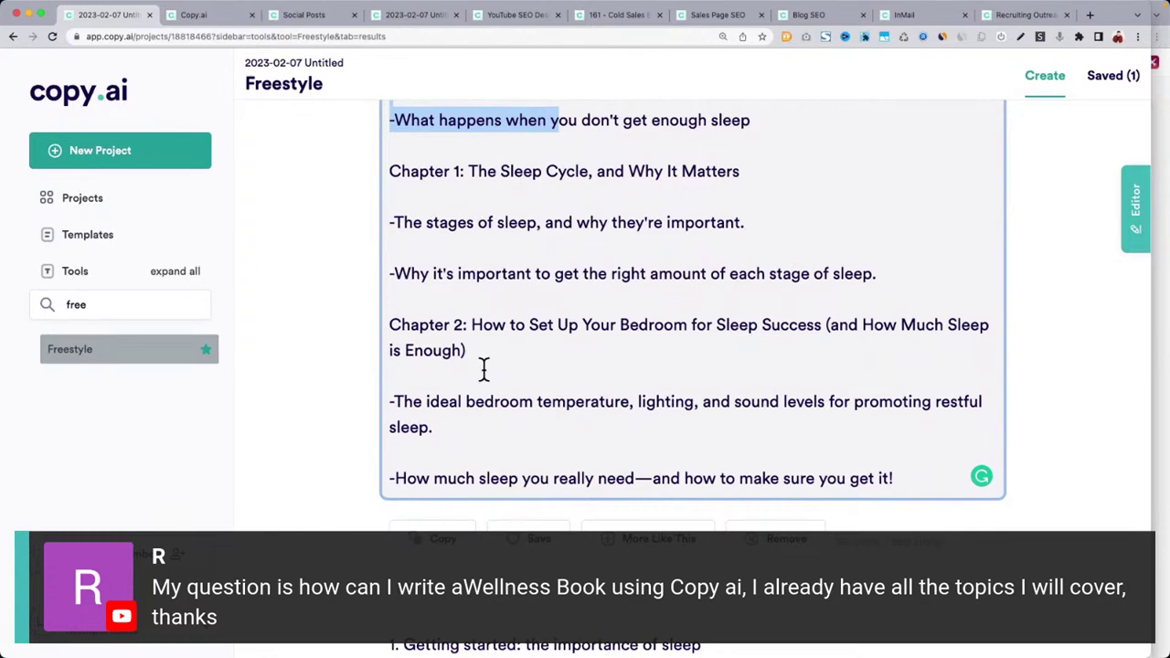
pyautogui.scroll(-10, 482, 367)
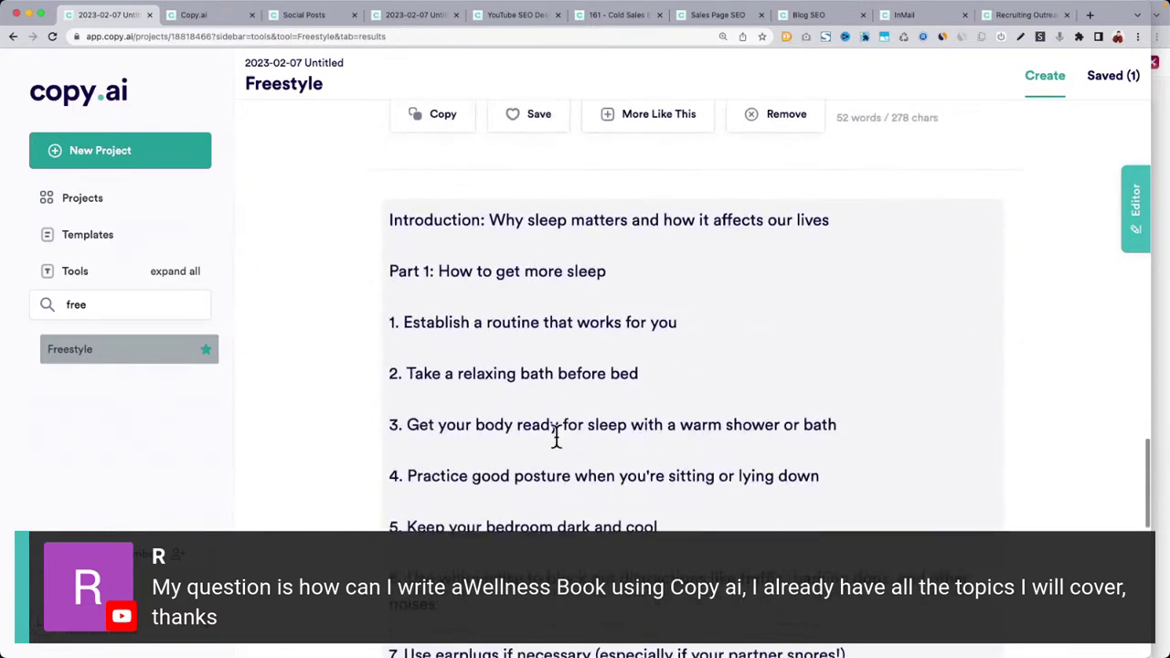
# Copy the introduction title "Why sleep matters and how it affects our lives" from the outline that has a Part 1
pyautogui.scroll(1, 556, 438)
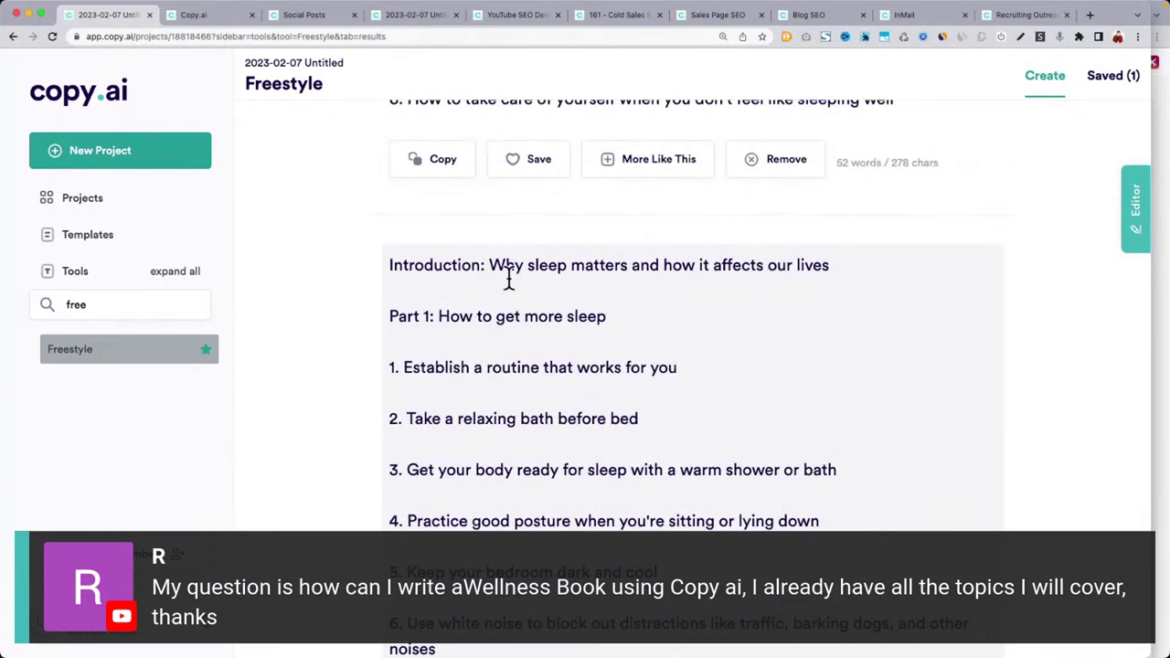
pyautogui.moveTo(487, 265); pyautogui.dragTo(856, 264)
pyautogui.hotkey('ctrl', 'c')
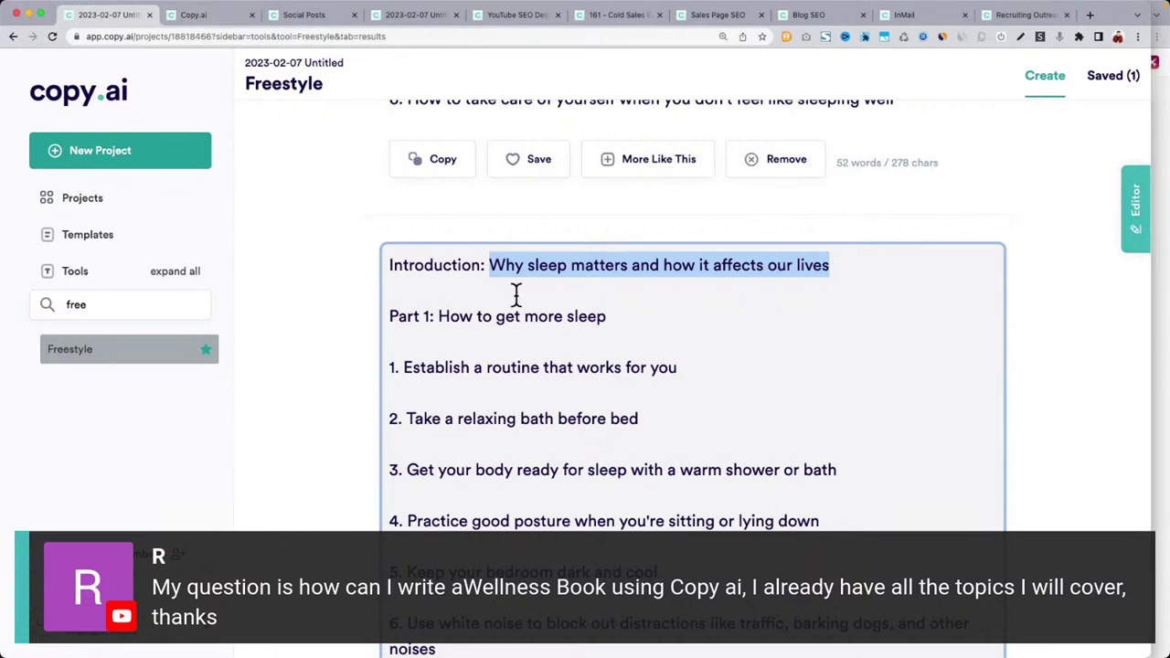
# Start a Blog Post Wizard project from the Copy.ai home page and paste the copied introduction title as the blog title
pyautogui.click(212, 19)
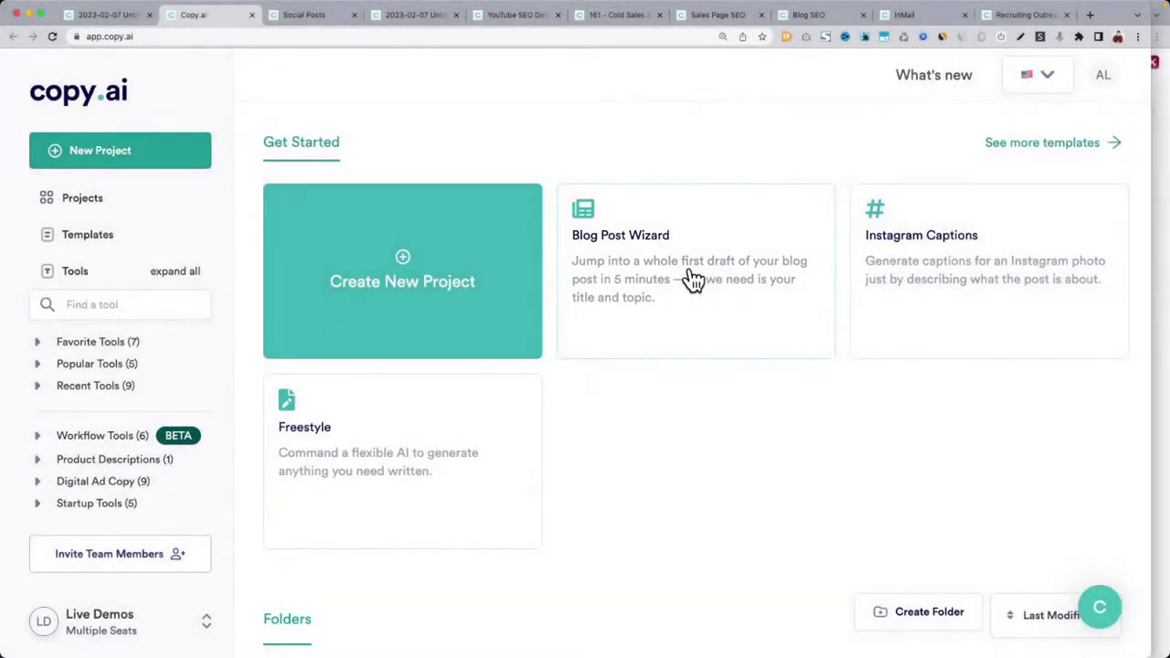
pyautogui.click(692, 278)
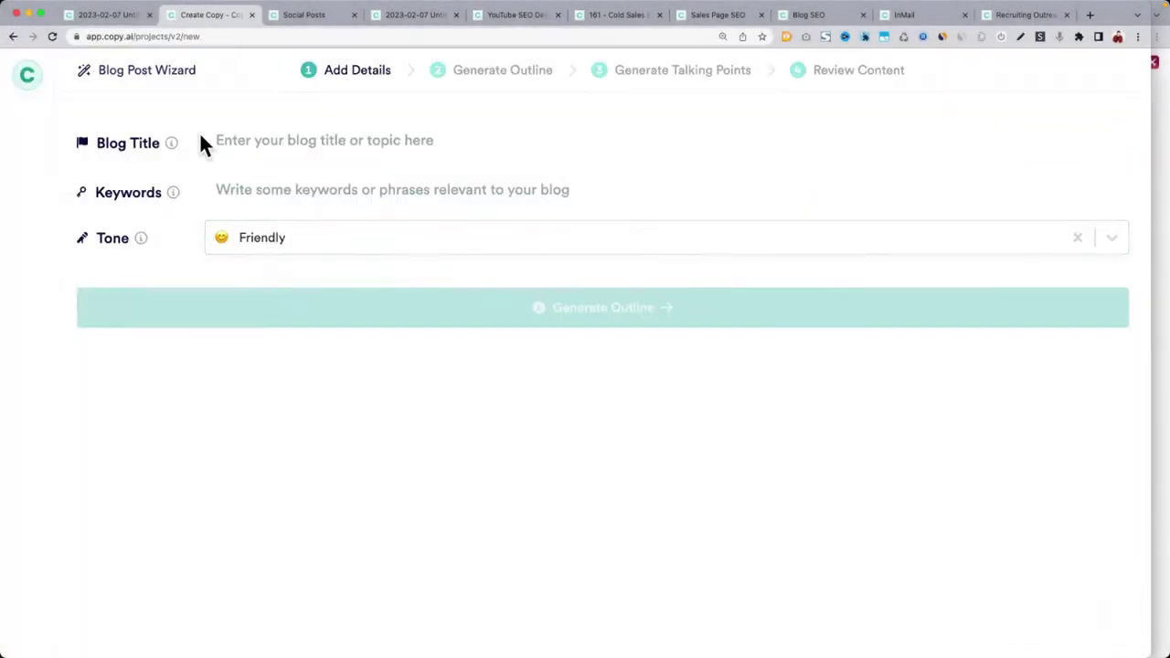
pyautogui.click(248, 139)
pyautogui.hotkey('ctrl', 'v')
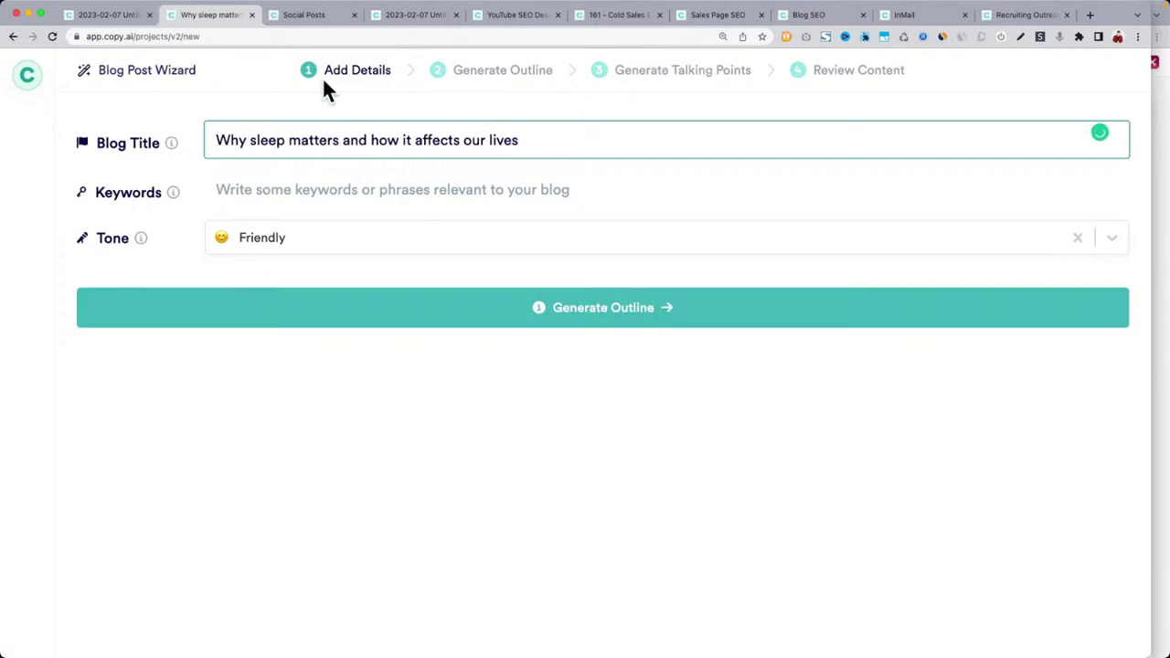
# Return to the Freestyle project and review the topic and target audience in the book outline request
pyautogui.click(123, 17)
pyautogui.scroll(-10, 491, 243)
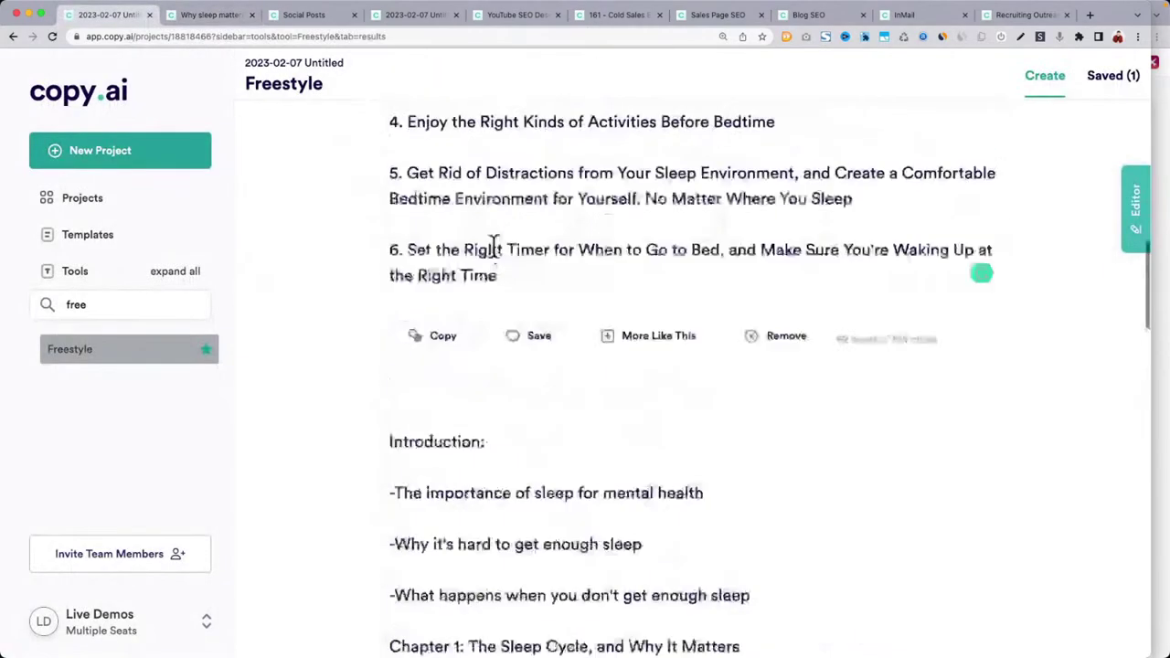
pyautogui.scroll(3, 493, 258)
pyautogui.scroll(10, 493, 244)
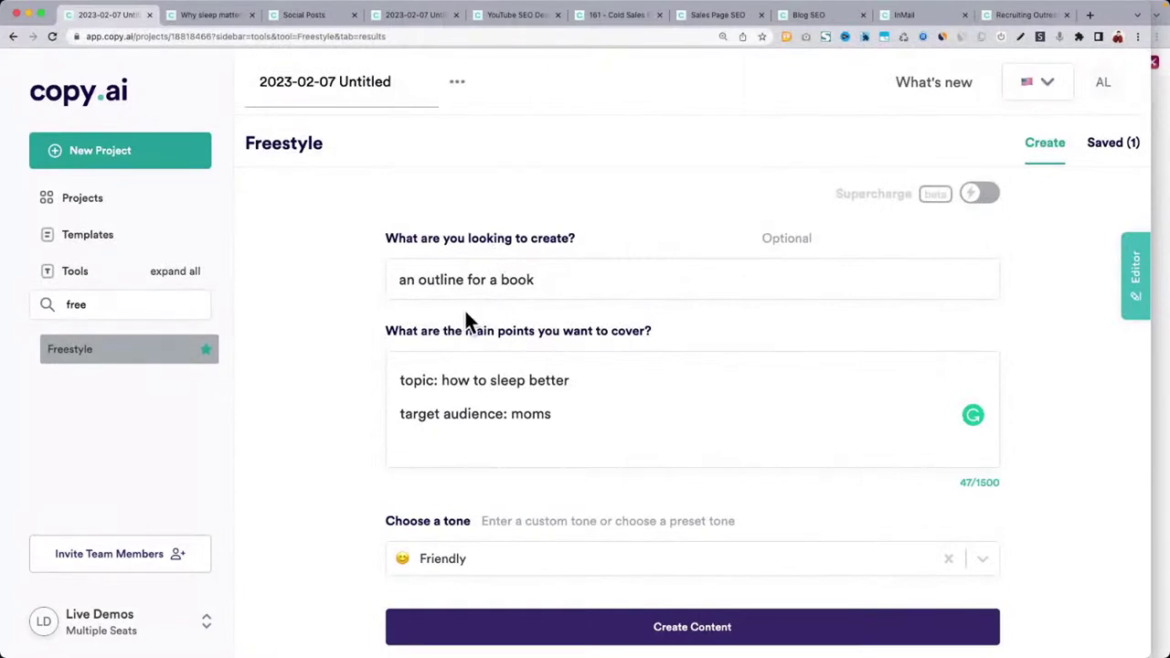
pyautogui.tripleClick(522, 416)
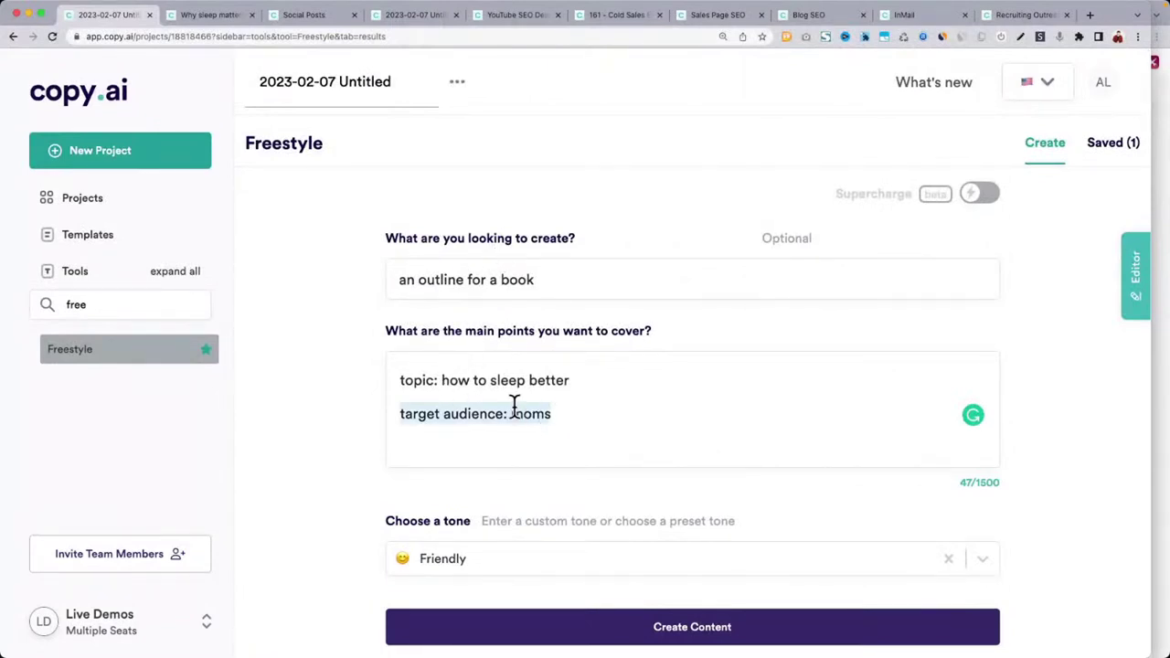
pyautogui.click(499, 375)
pyautogui.doubleClick(545, 414)
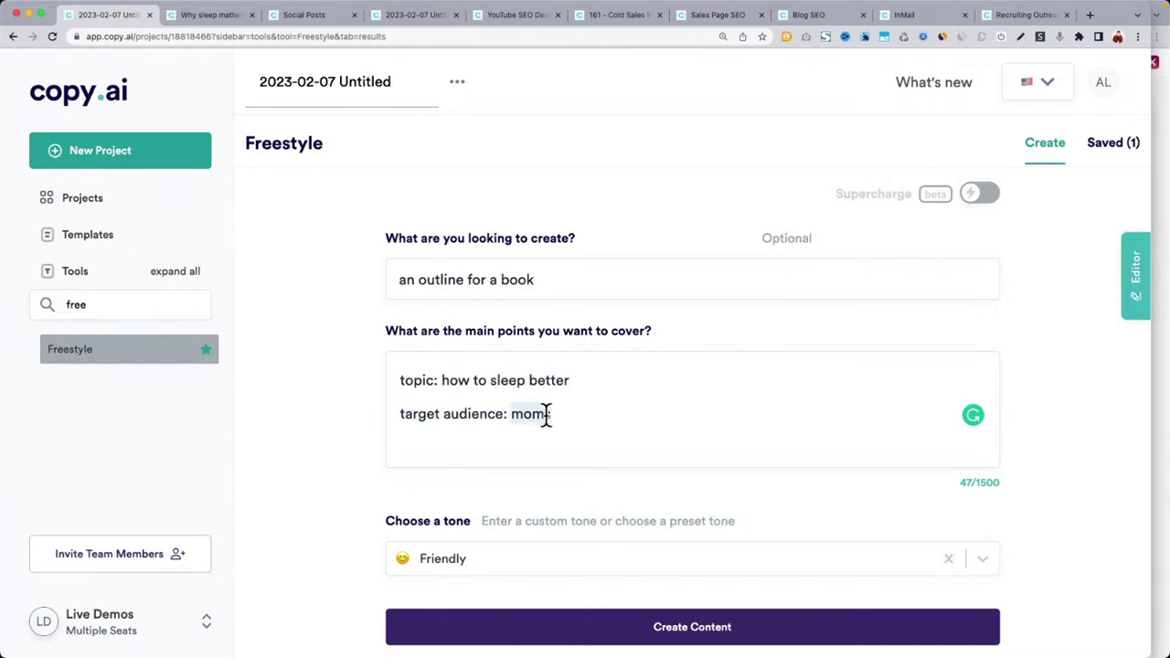
# Append "- for busy moms" to the blog title in the Blog Post Wizard
pyautogui.click(219, 15)
pyautogui.write('- for b')
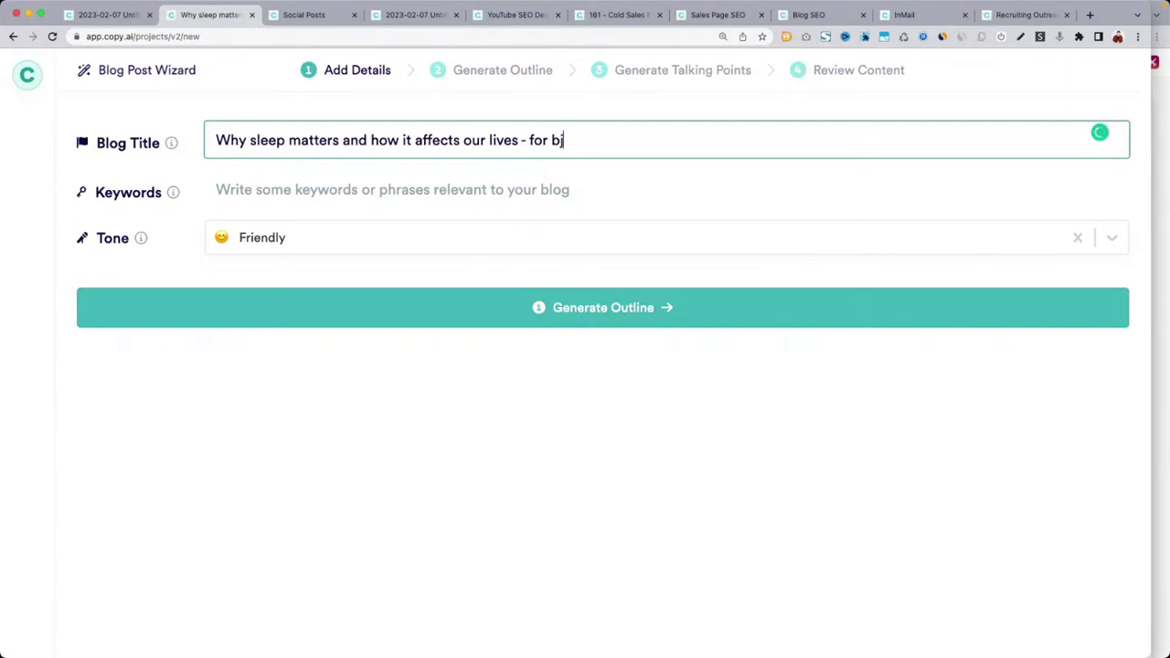
pyautogui.press('BackSpace')
pyautogui.write('u')
pyautogui.press('BackSpace')
pyautogui.write('bus')
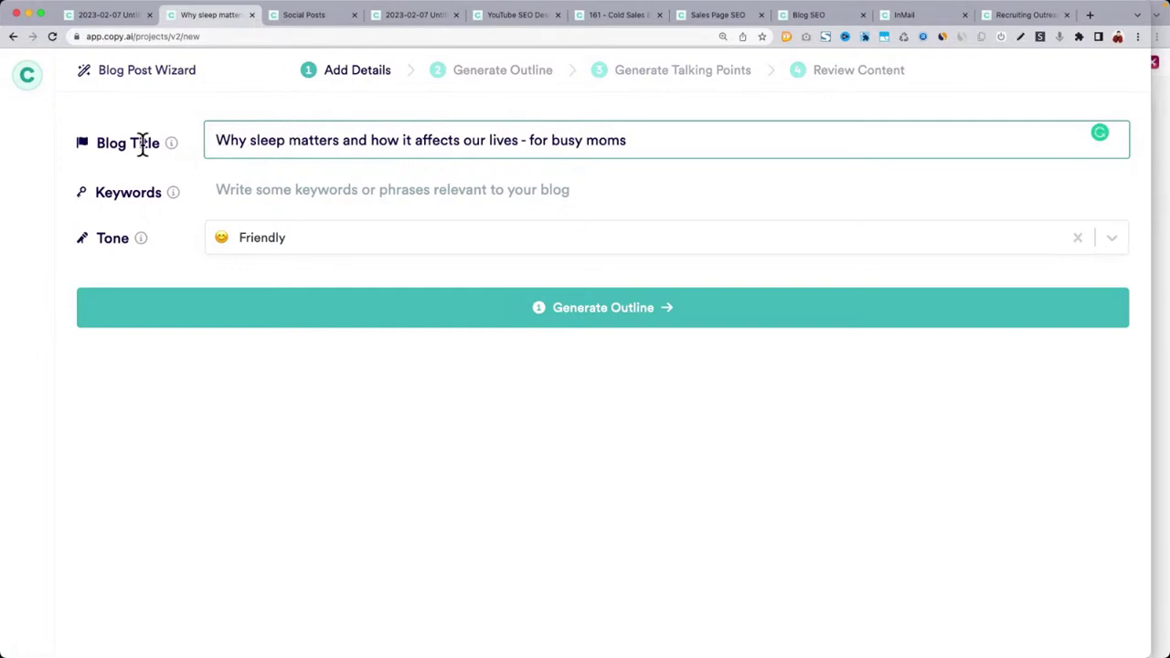
# Set the blog post's tone to Empathetic, leave the keywords blank, and generate the outline
pyautogui.moveTo(220, 148); pyautogui.dragTo(700, 154)
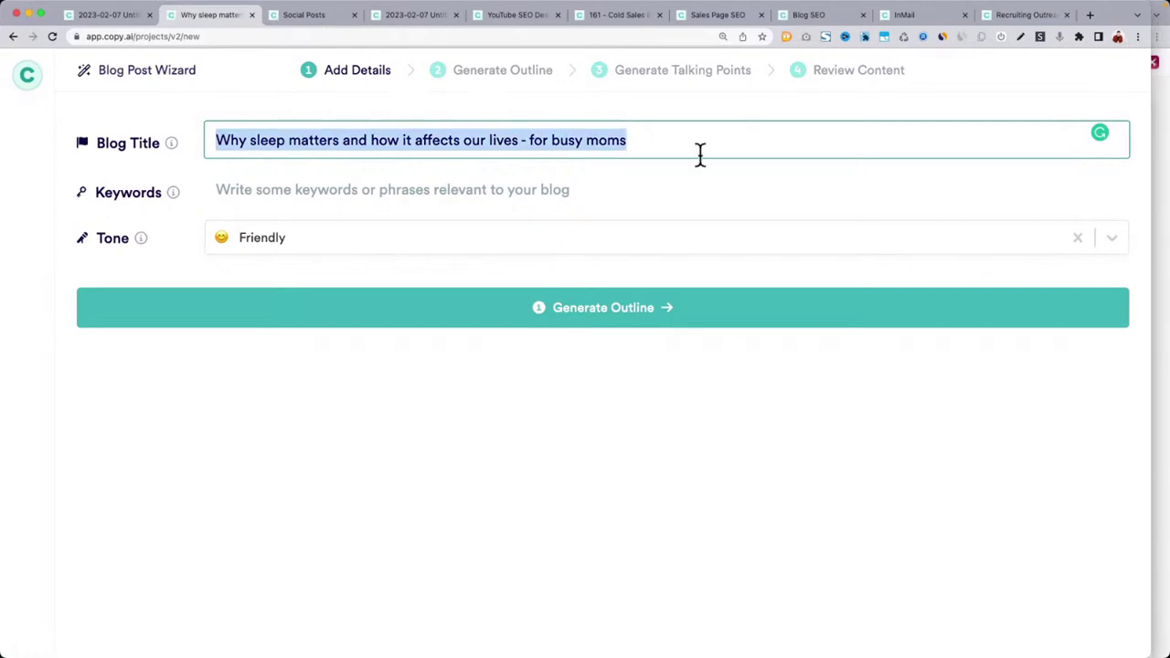
pyautogui.click(248, 189)
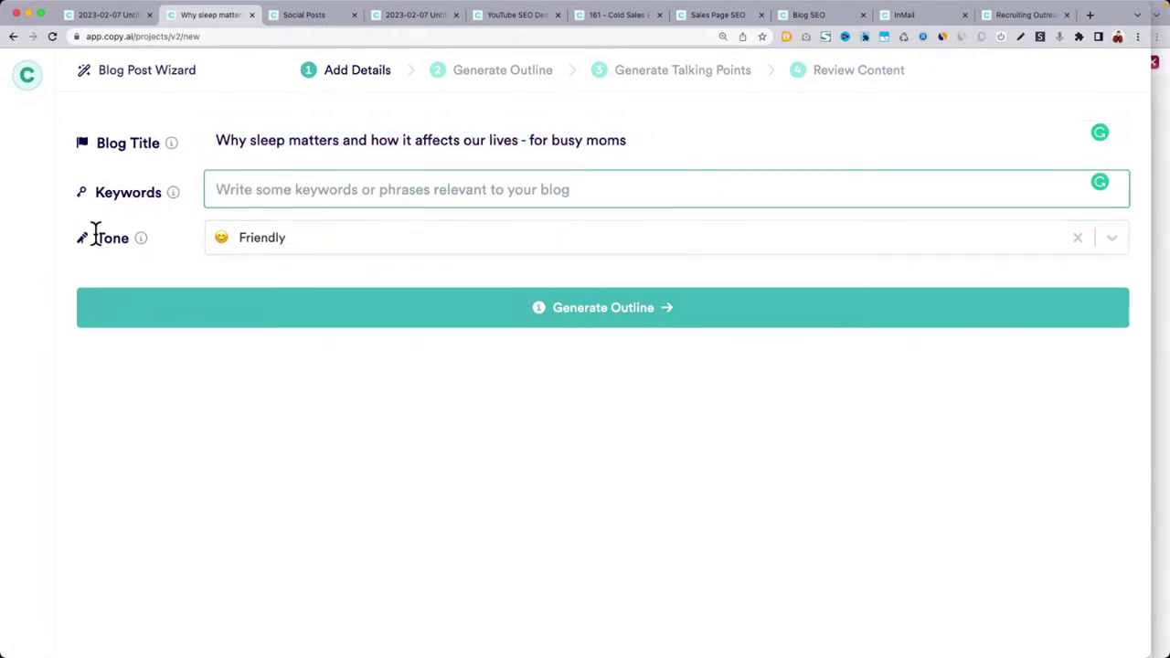
pyautogui.click(296, 244)
pyautogui.click(256, 285)
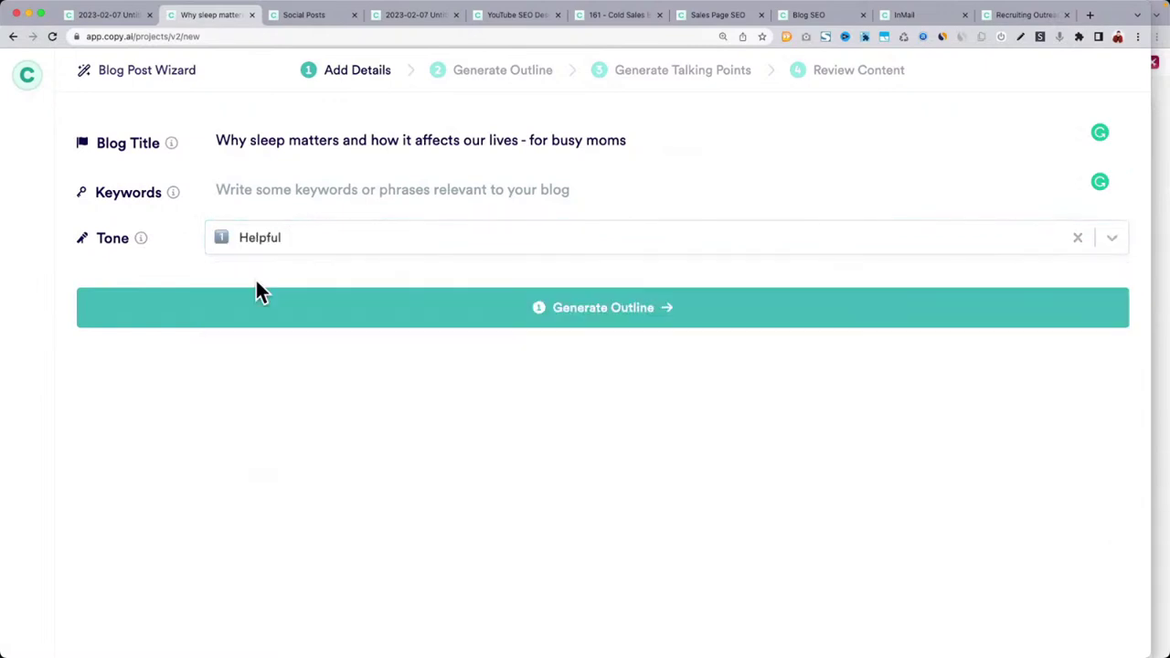
pyautogui.click(259, 245)
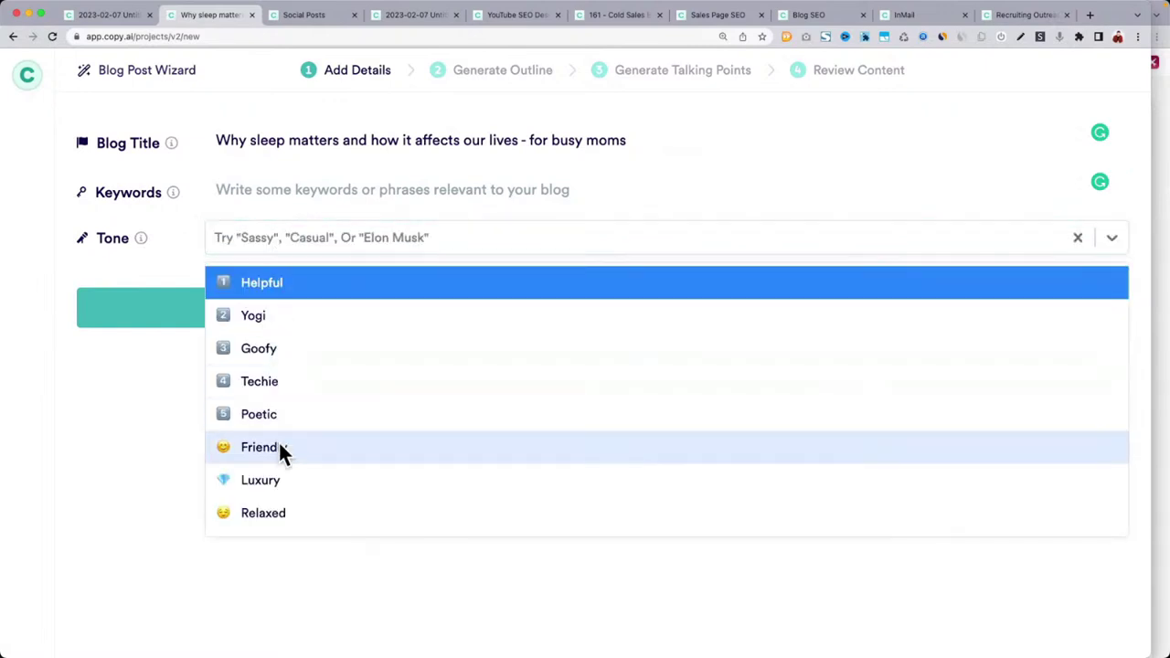
pyautogui.scroll(-3, 285, 429)
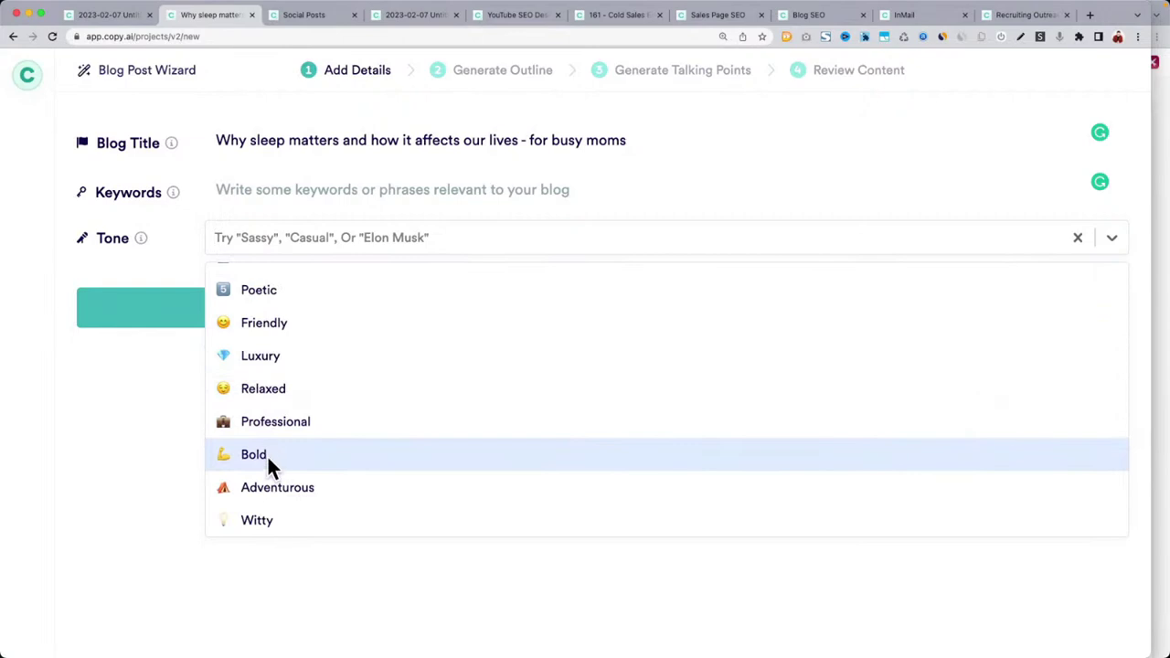
pyautogui.scroll(-2, 267, 455)
pyautogui.click(275, 511)
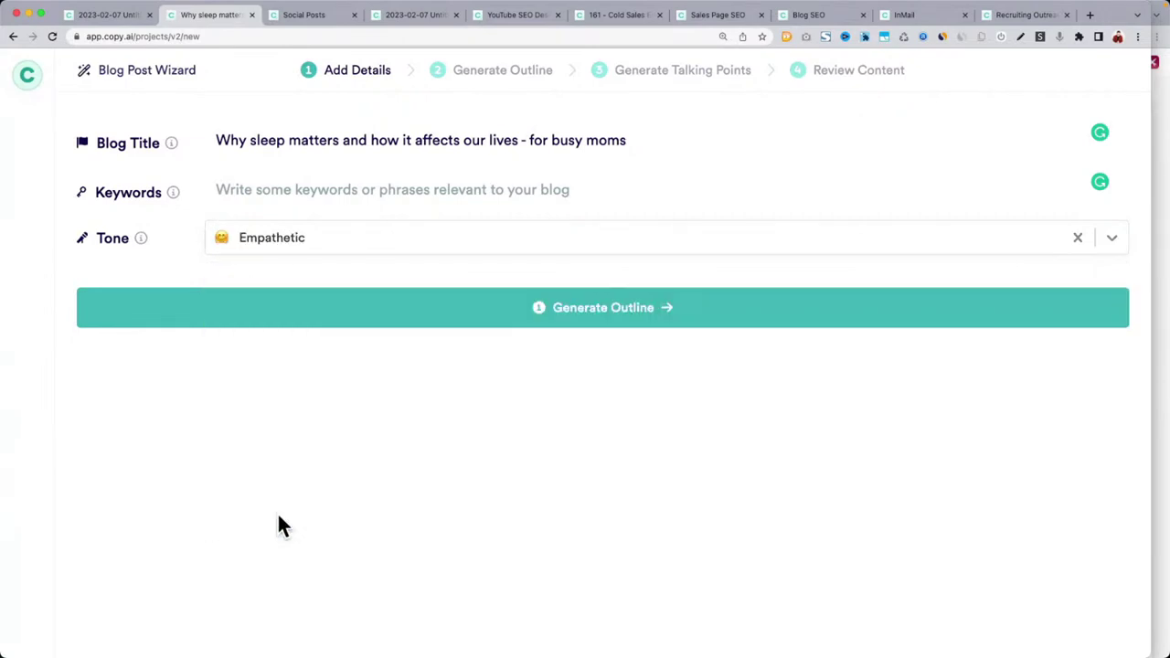
pyautogui.click(477, 315)
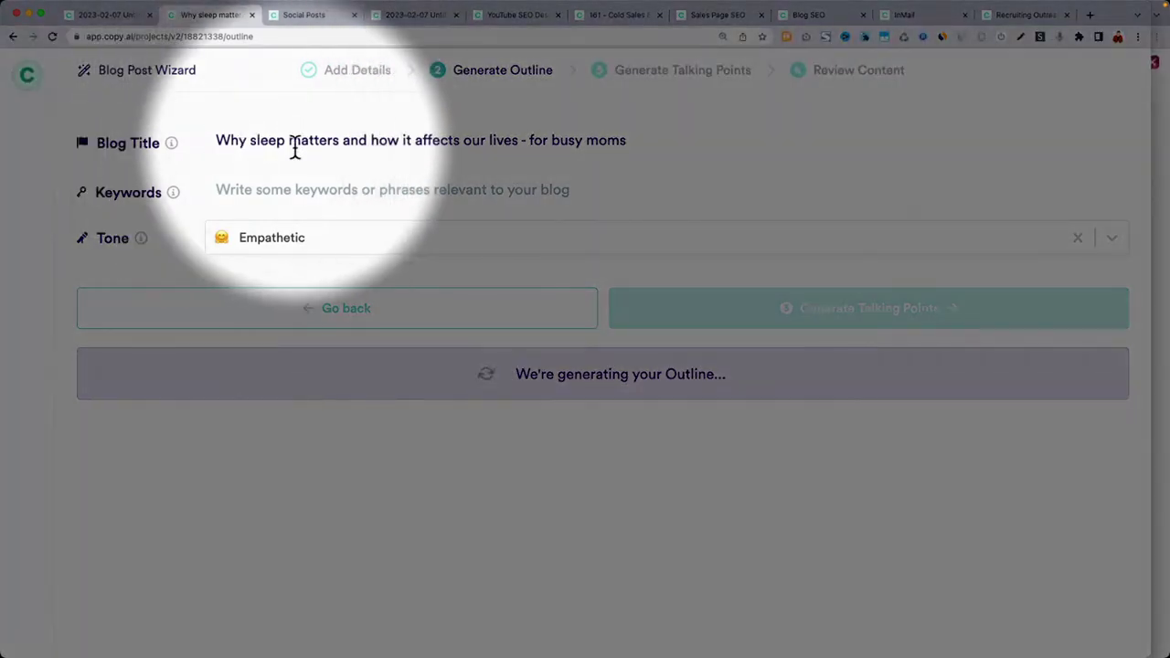
# Review the section headings of the generated blog outline and generate talking points for them
pyautogui.scroll(-4, 295, 151)
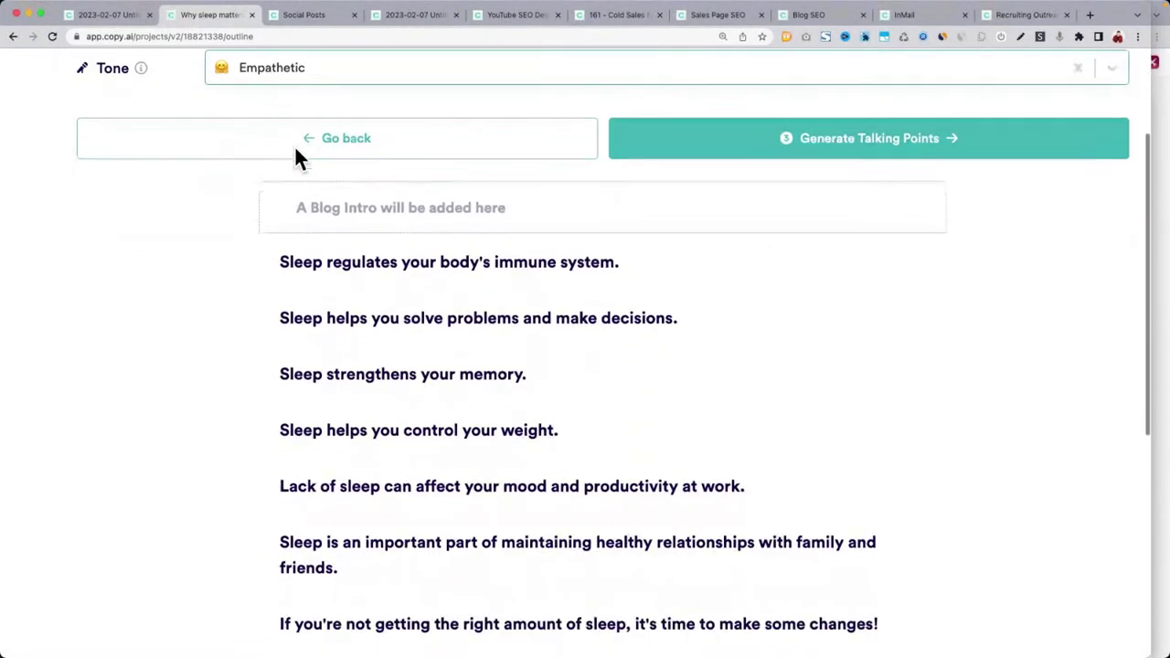
pyautogui.scroll(-1, 301, 165)
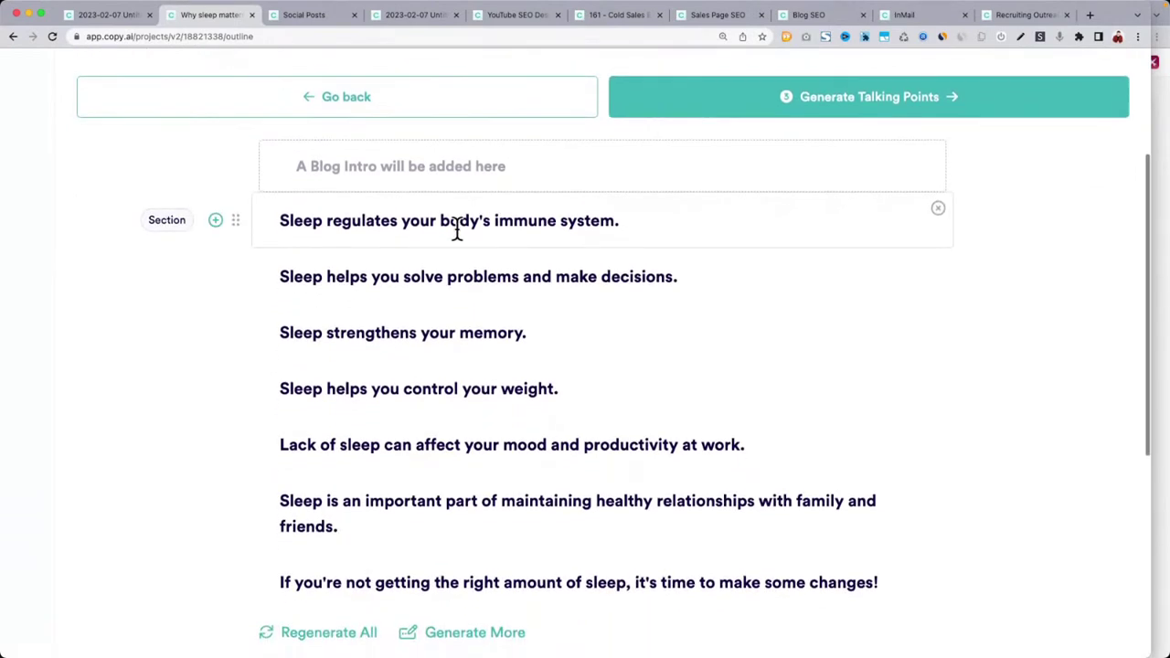
pyautogui.scroll(-1, 457, 231)
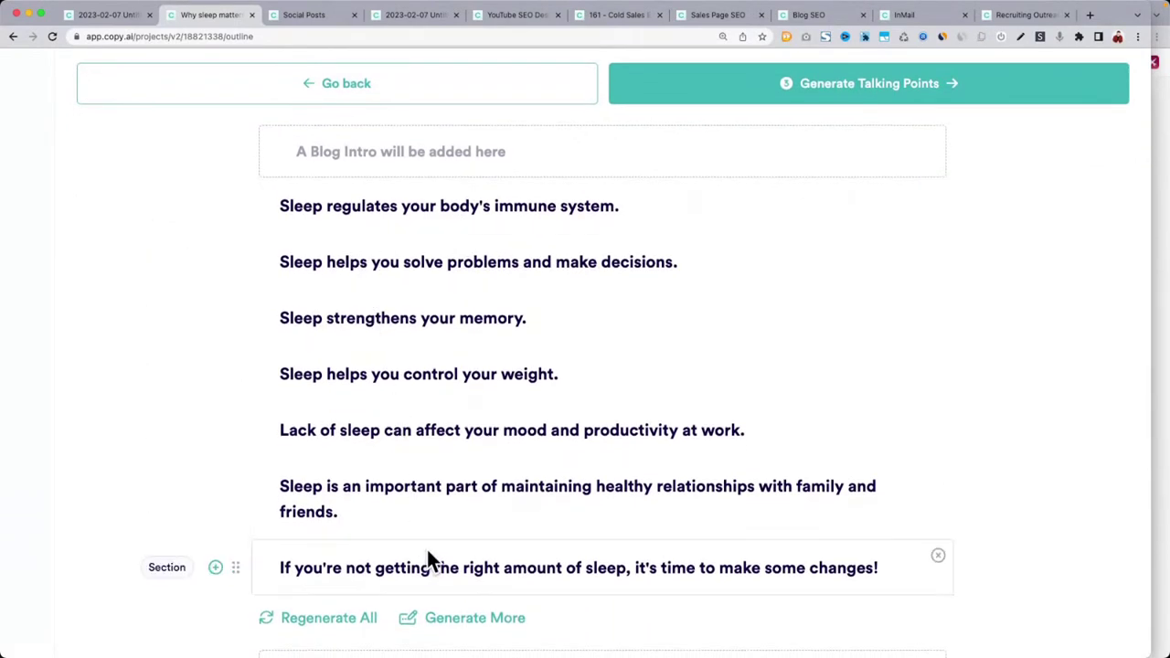
pyautogui.scroll(1, 431, 382)
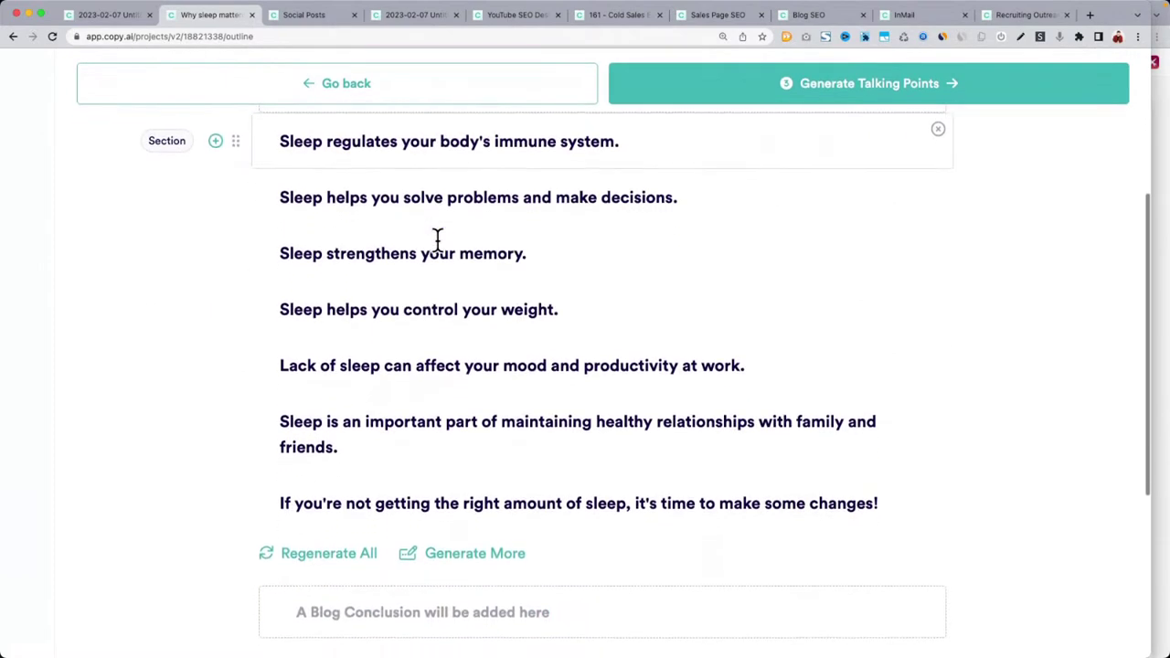
pyautogui.scroll(3, 436, 238)
pyautogui.click(940, 156)
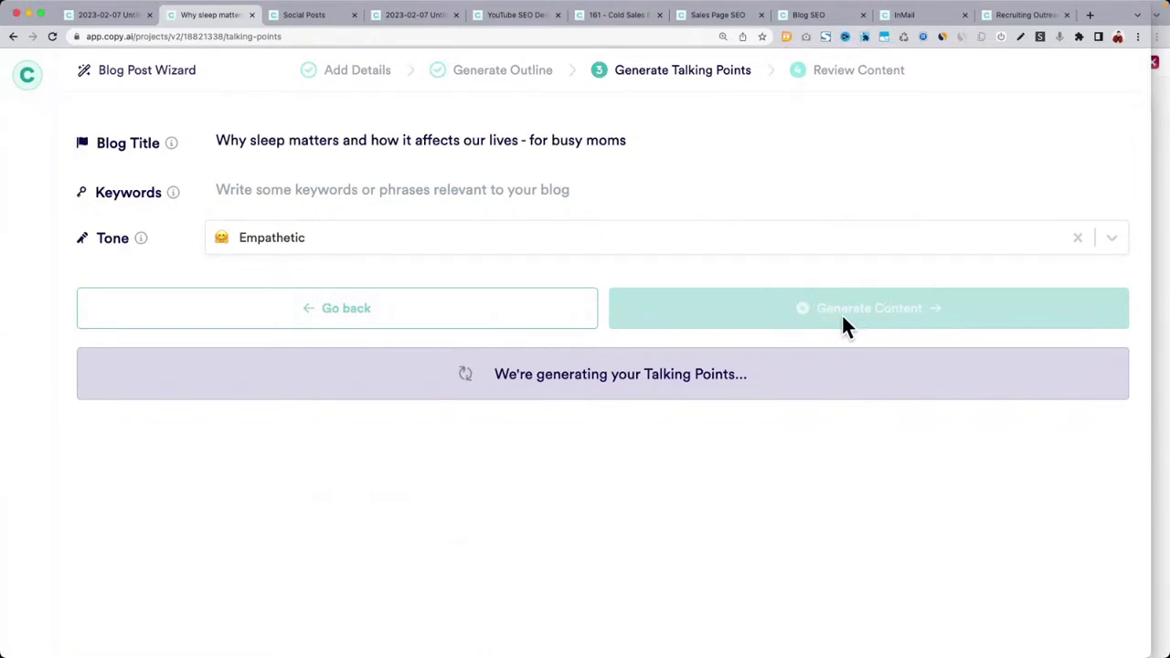
# Review the generated talking points under each section heading, from the immune system section through the closing section on making changes
pyautogui.scroll(-3, 706, 206)
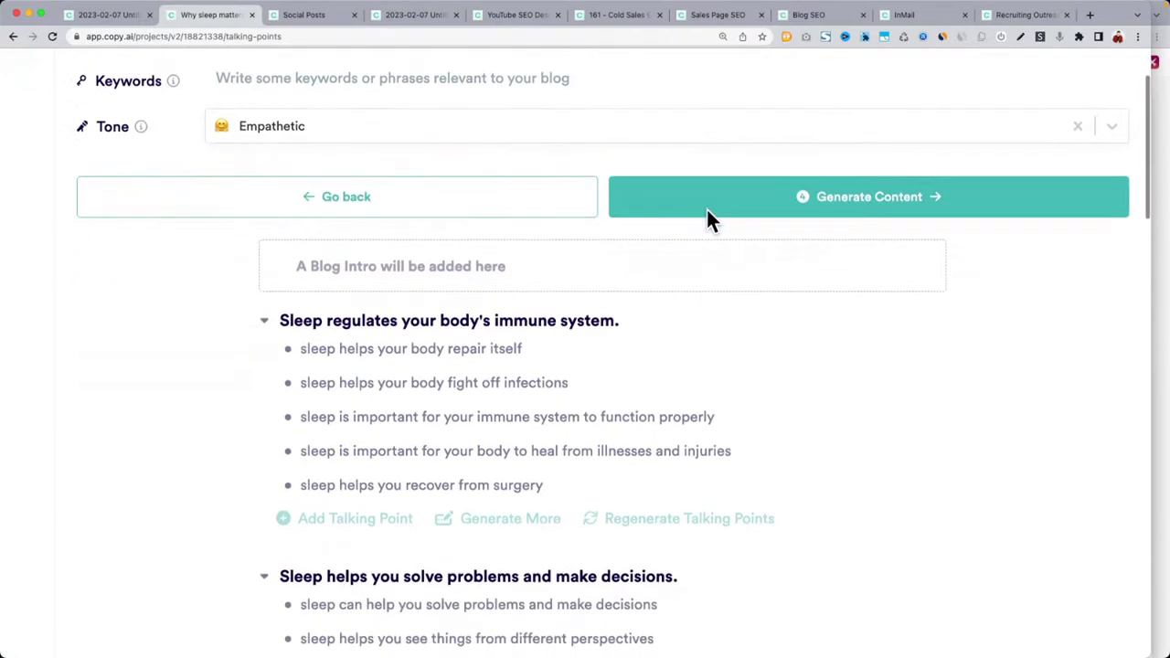
pyautogui.scroll(-3, 709, 212)
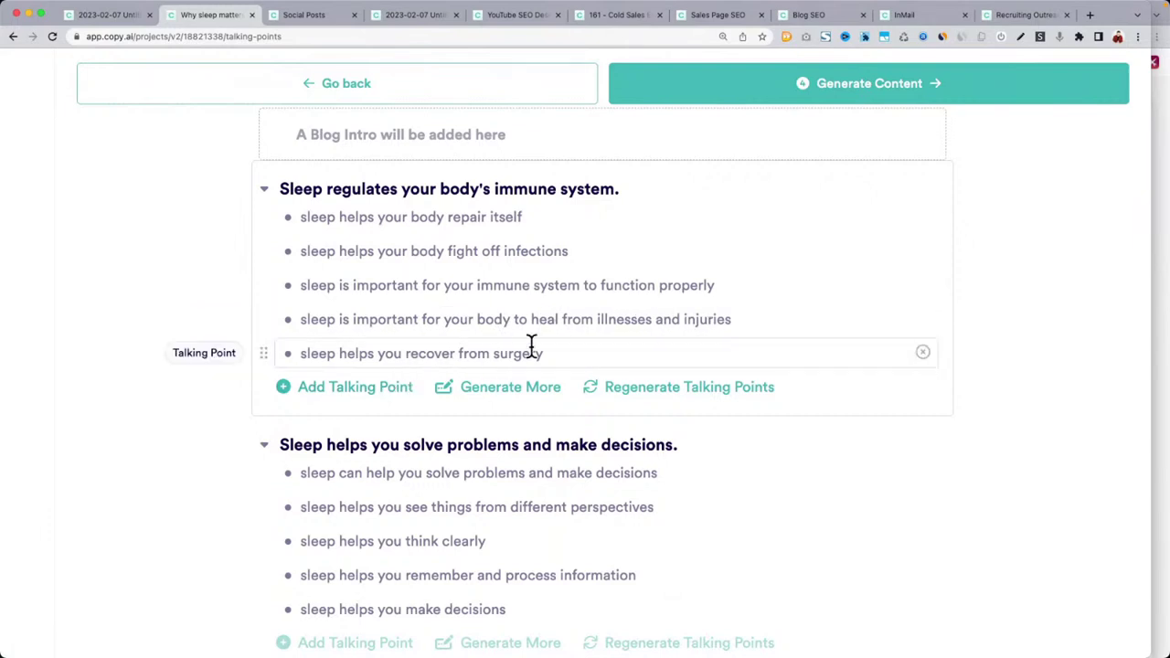
pyautogui.scroll(-5, 531, 345)
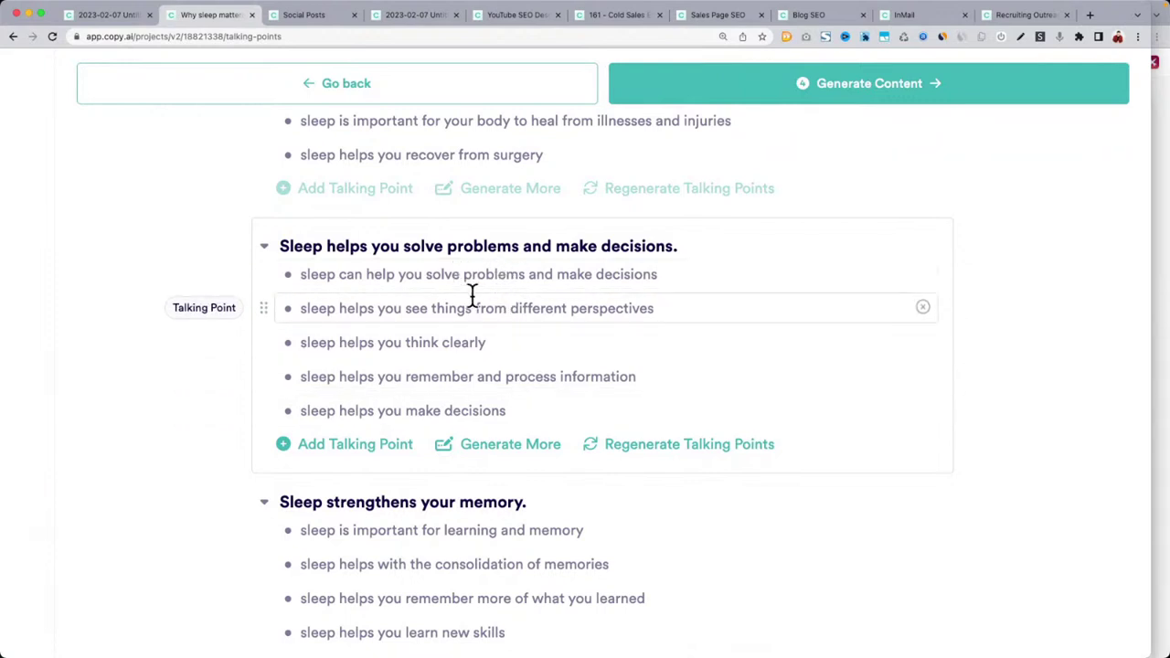
pyautogui.scroll(-5, 473, 295)
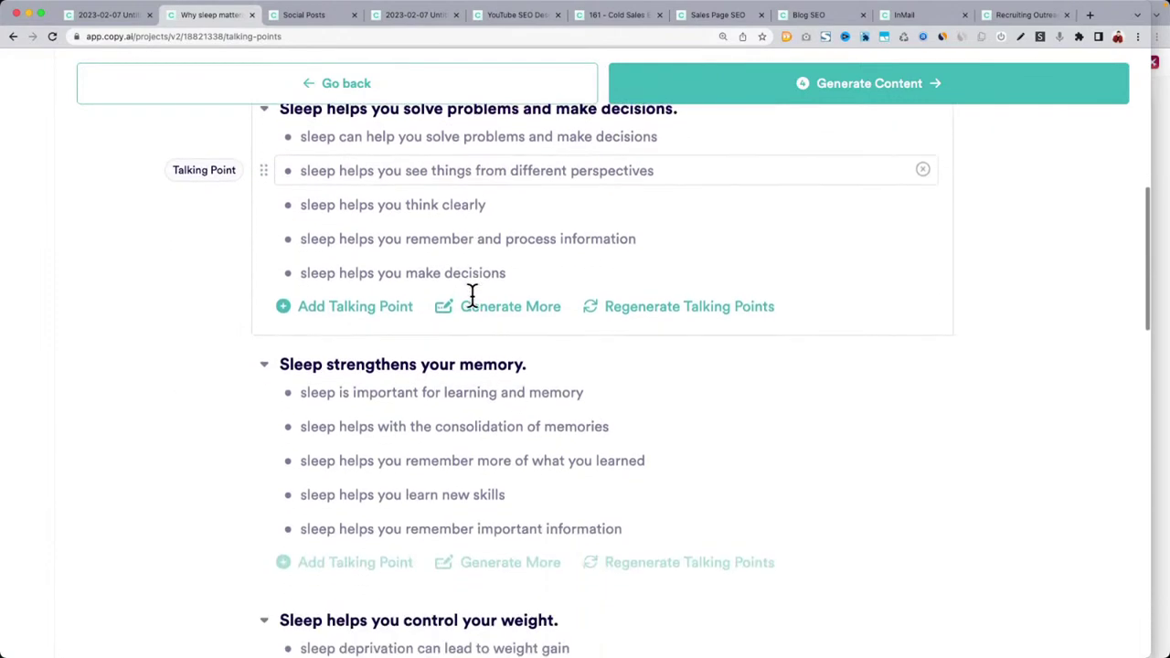
pyautogui.scroll(-2, 472, 296)
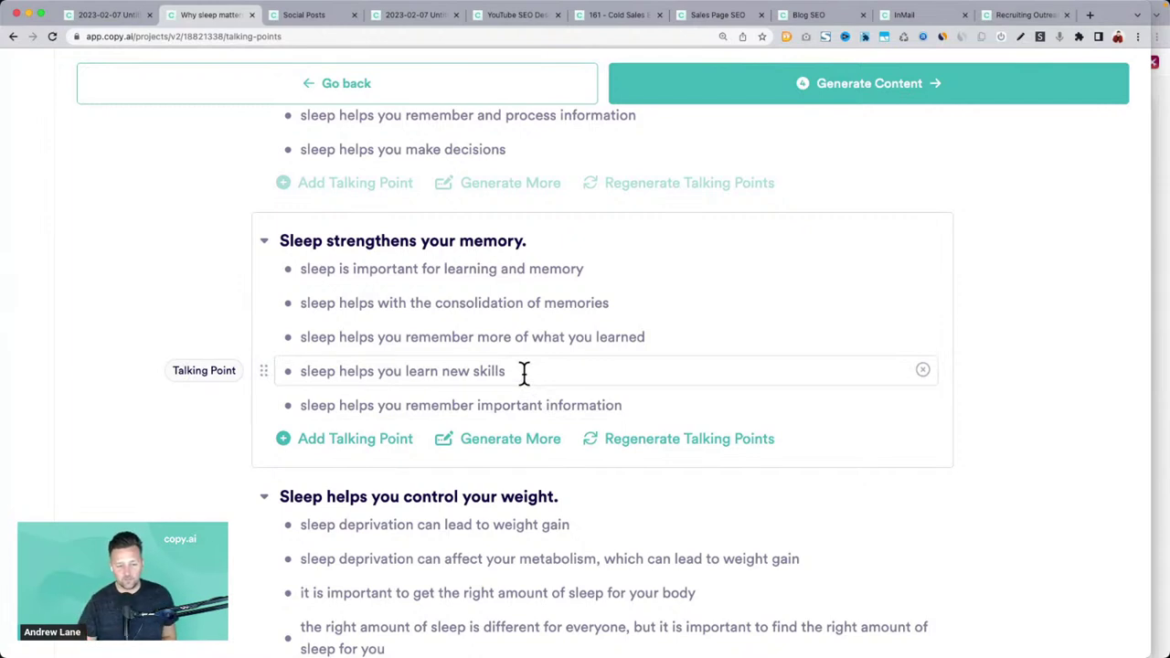
pyautogui.scroll(-5, 524, 374)
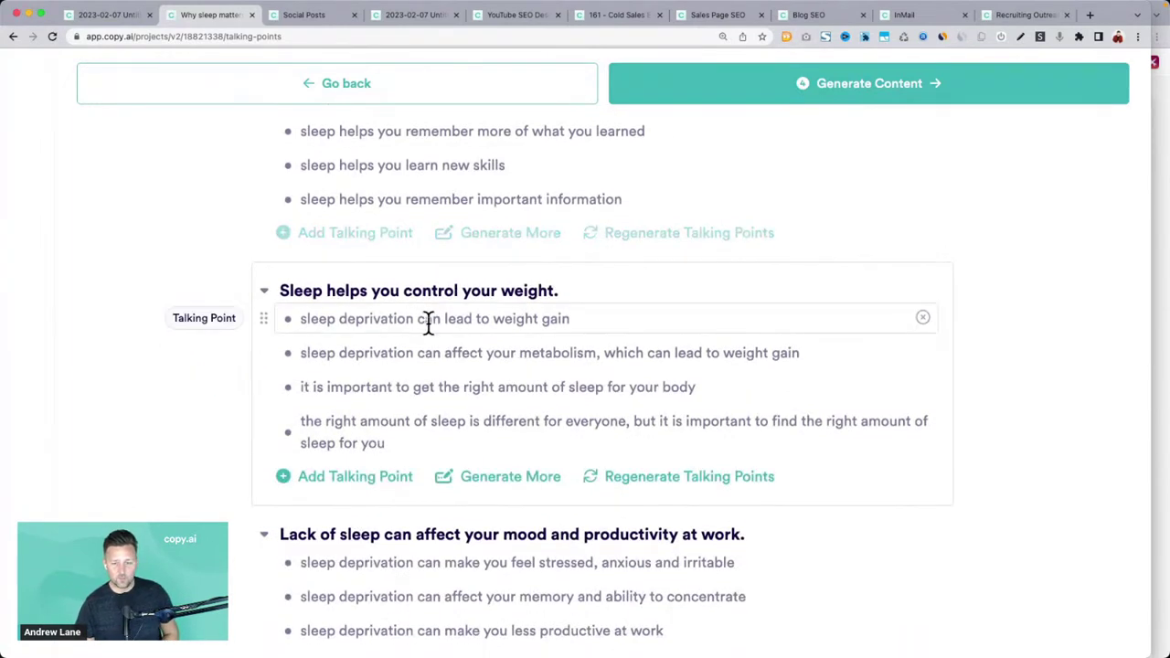
pyautogui.scroll(-3, 496, 410)
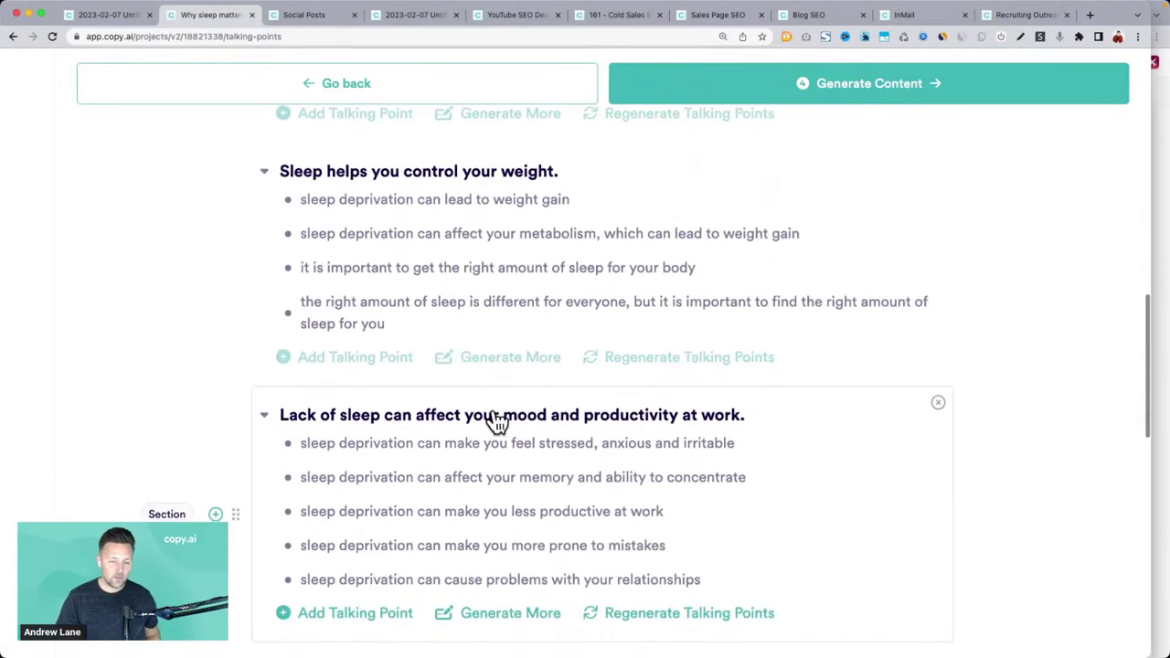
pyautogui.scroll(-2, 464, 365)
pyautogui.scroll(-5, 564, 368)
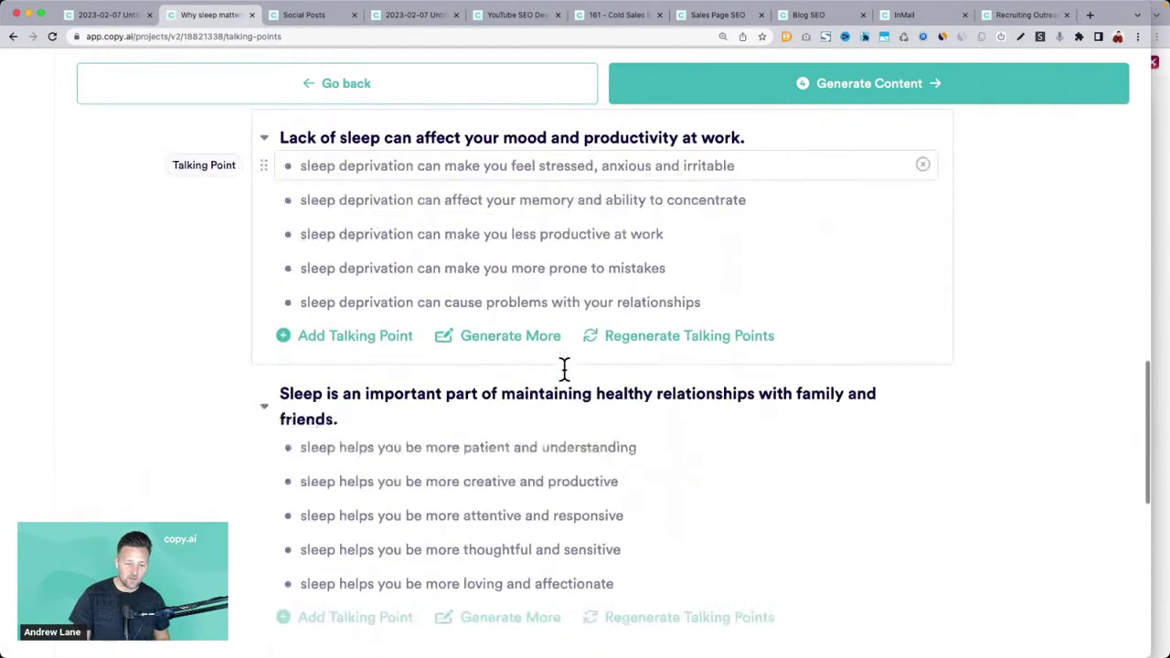
pyautogui.scroll(-1, 564, 369)
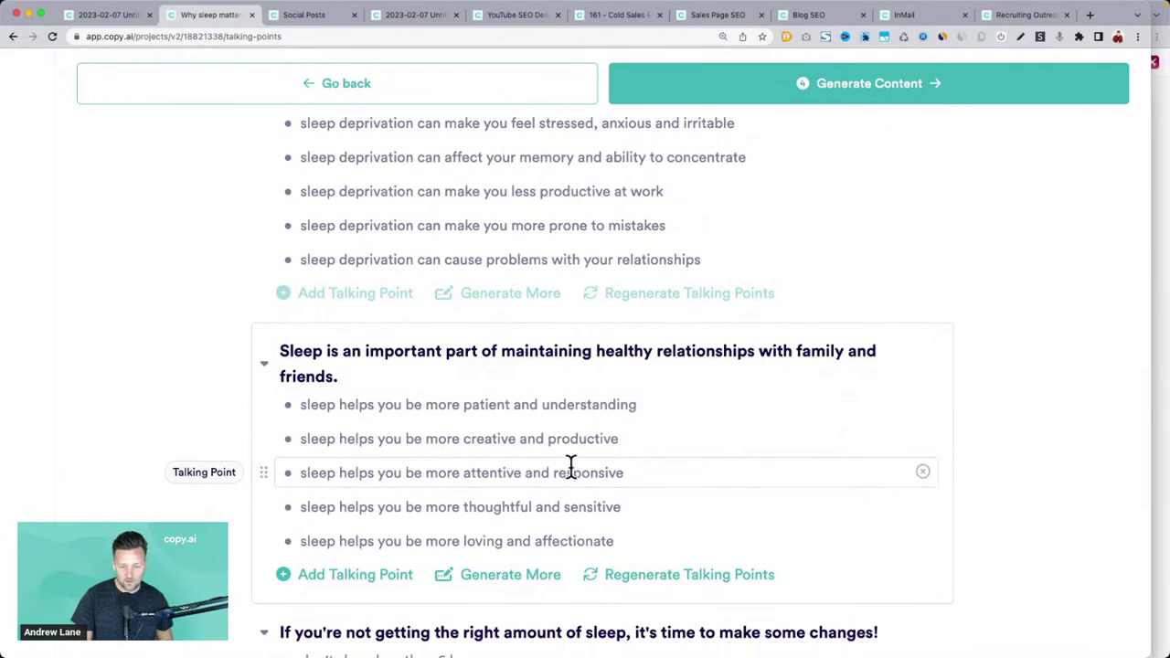
pyautogui.scroll(-7, 575, 386)
pyautogui.scroll(3, 575, 386)
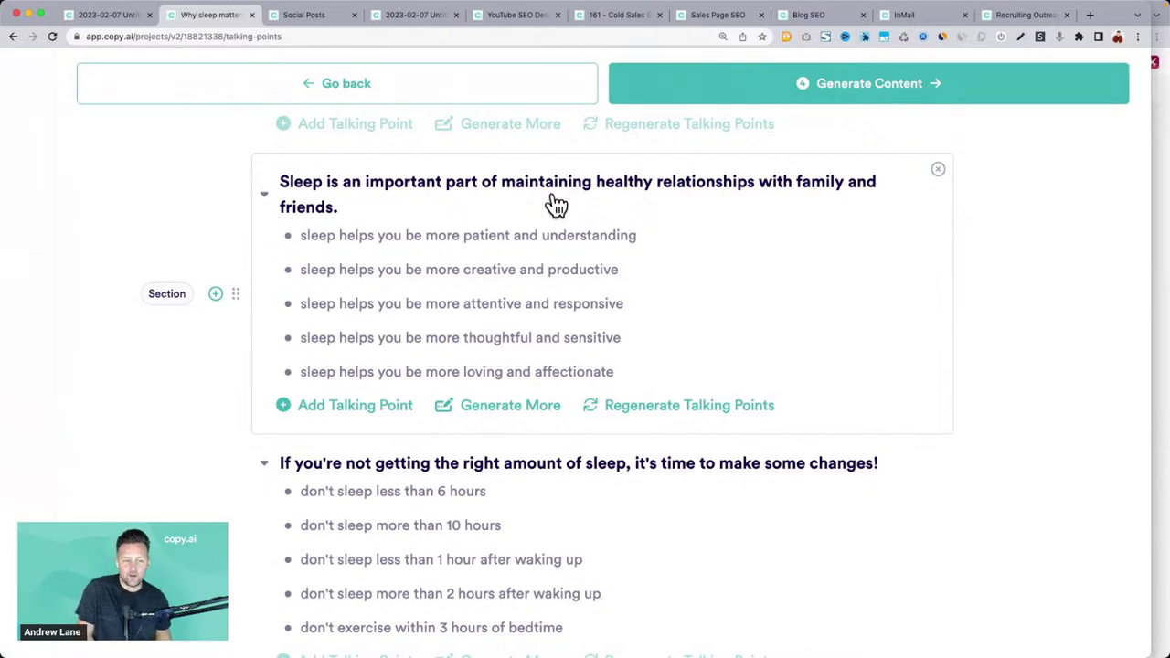
# Generate the blog post content from the talking points
pyautogui.scroll(15, 557, 204)
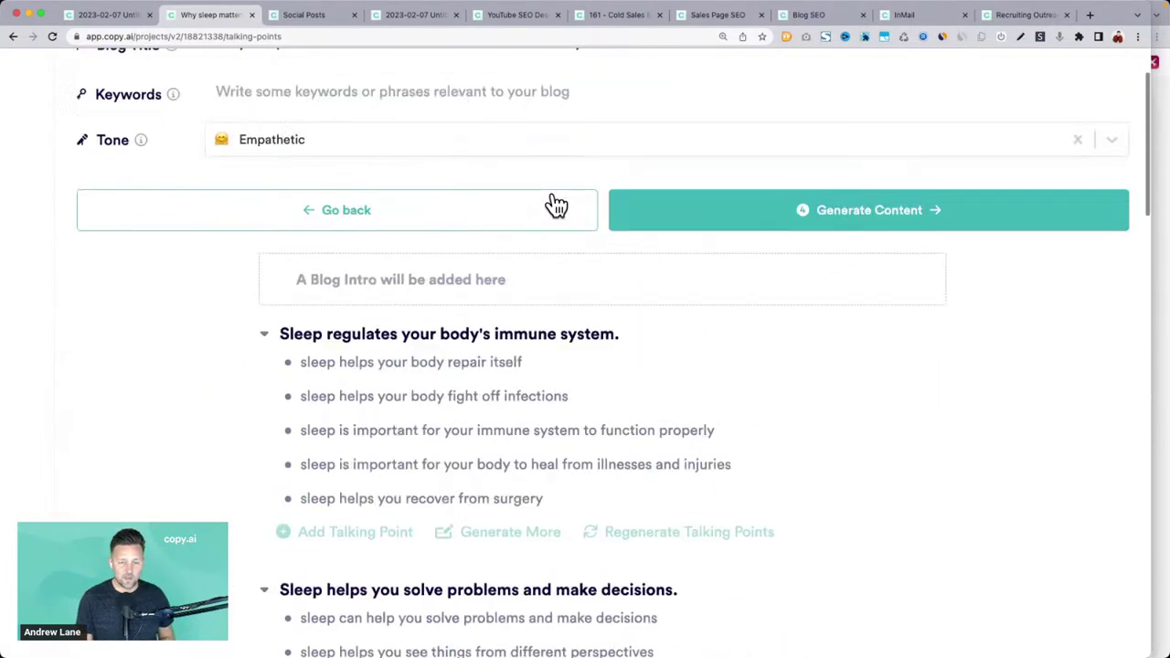
pyautogui.scroll(2, 557, 204)
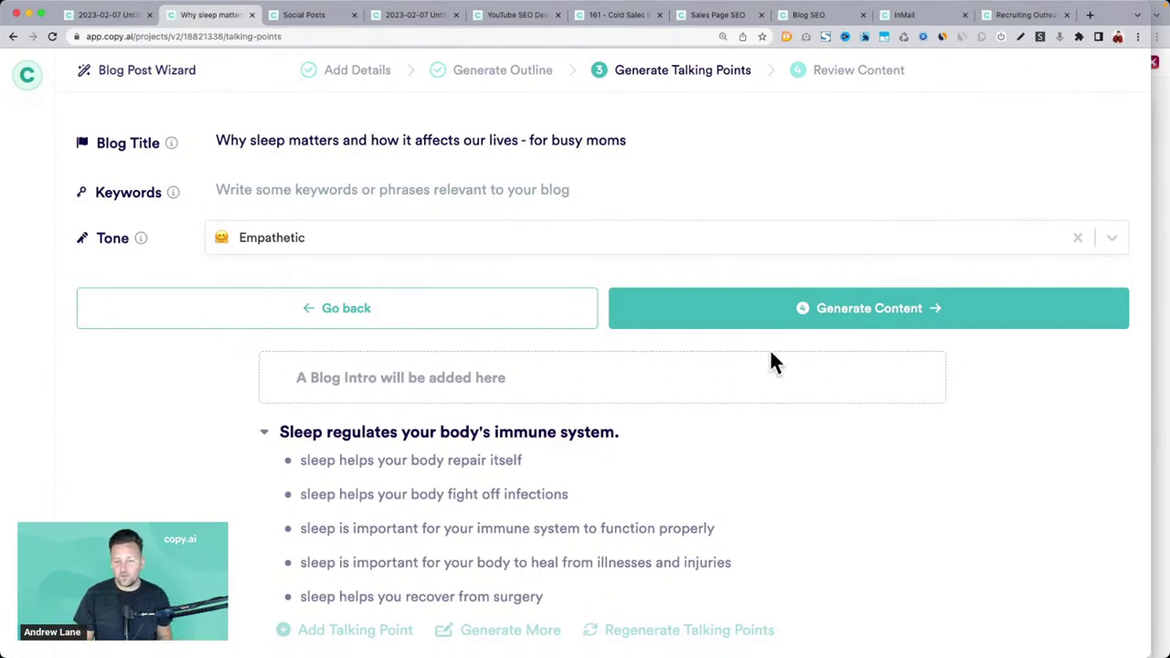
pyautogui.click(859, 315)
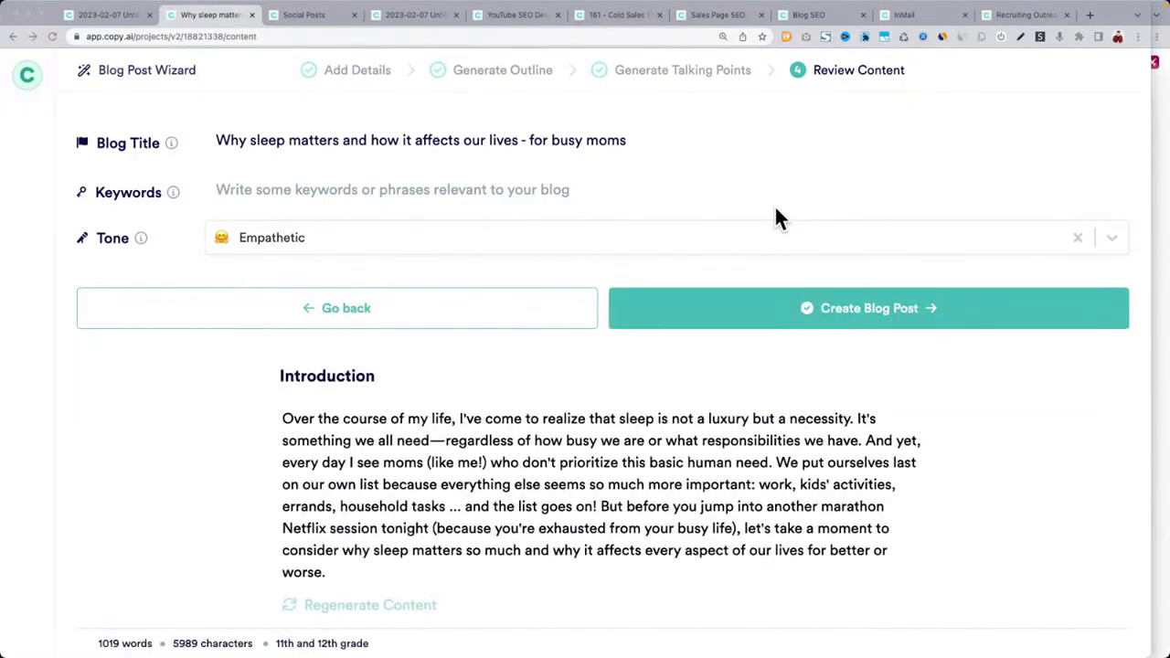
# Skim the generated sections and read the Introduction, highlighting the sentence about another marathon Netflix session
pyautogui.scroll(-10, 776, 217)
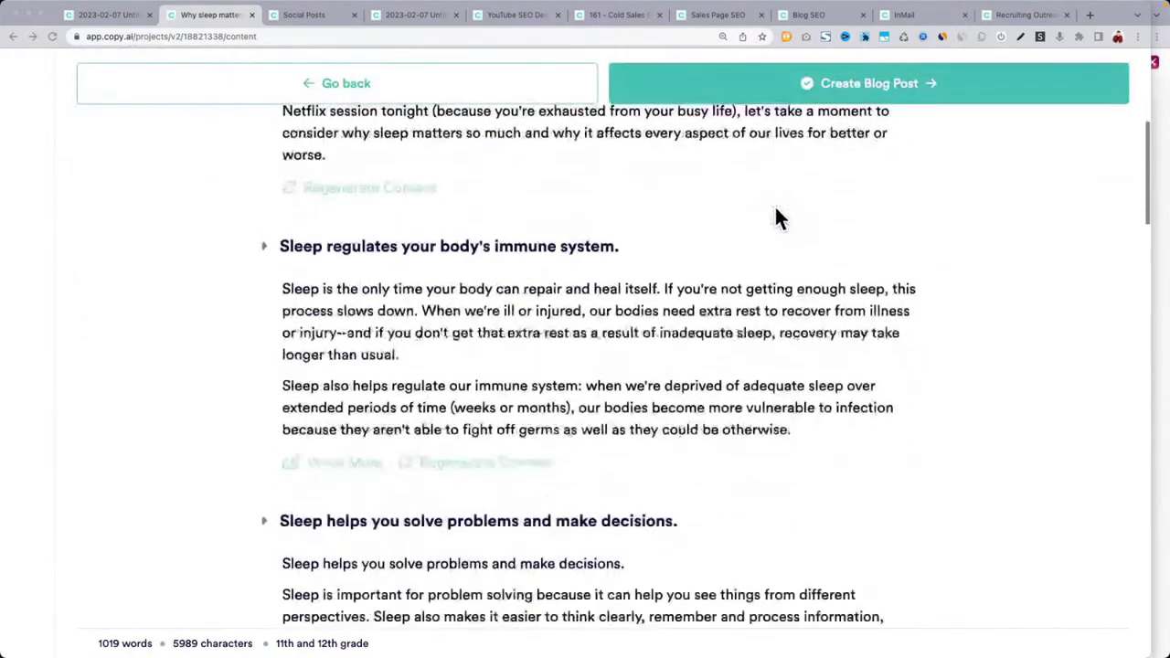
pyautogui.scroll(-4, 457, 214)
pyautogui.scroll(1, 455, 216)
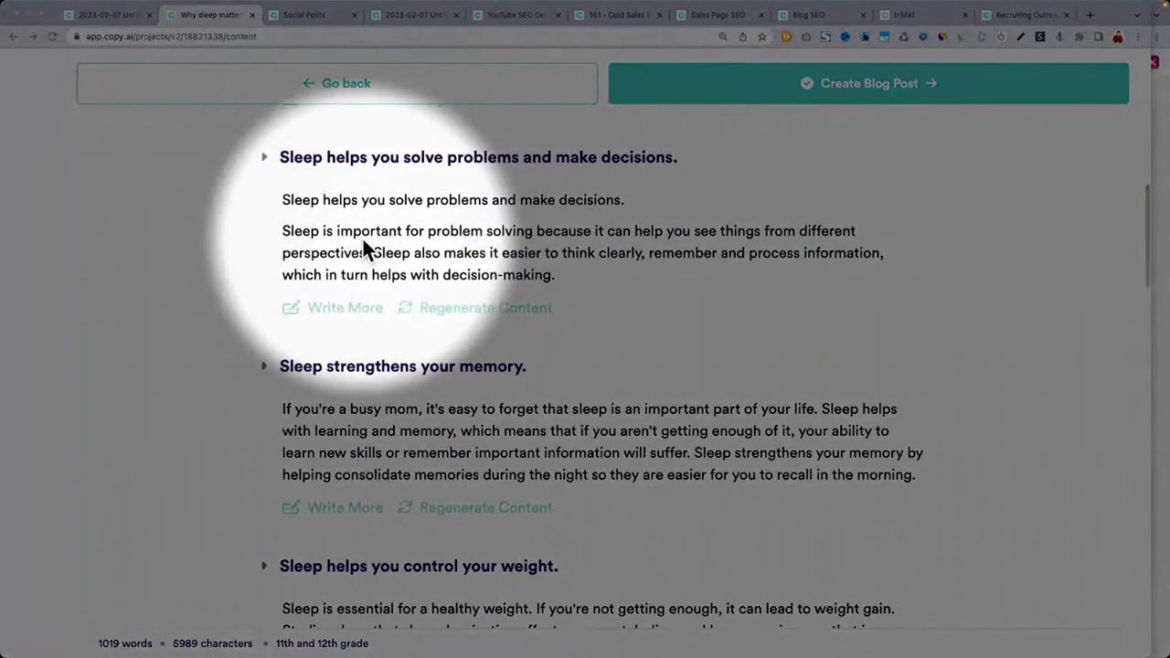
pyautogui.scroll(2, 364, 247)
pyautogui.scroll(9, 356, 294)
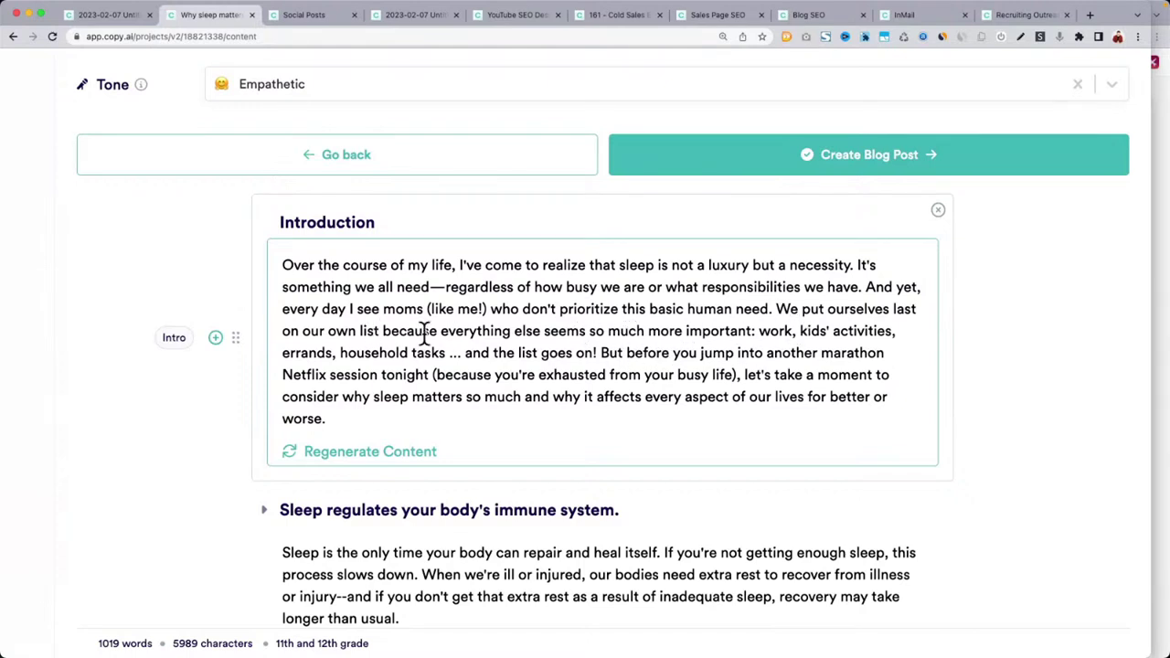
pyautogui.scroll(1, 501, 347)
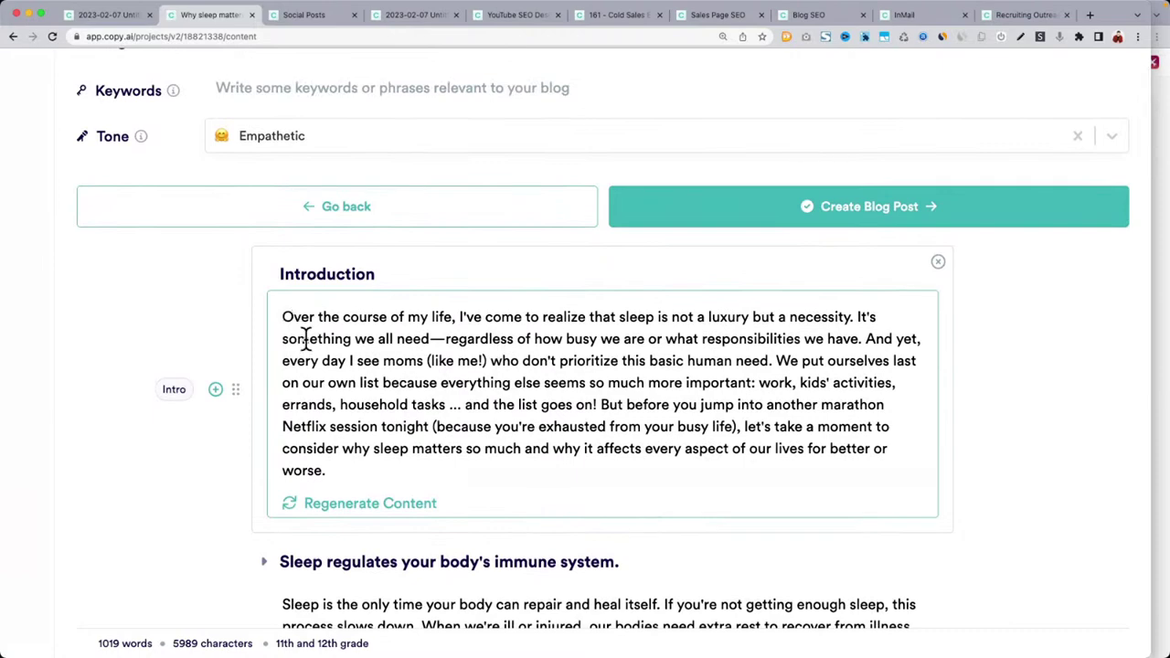
pyautogui.scroll(1, 306, 338)
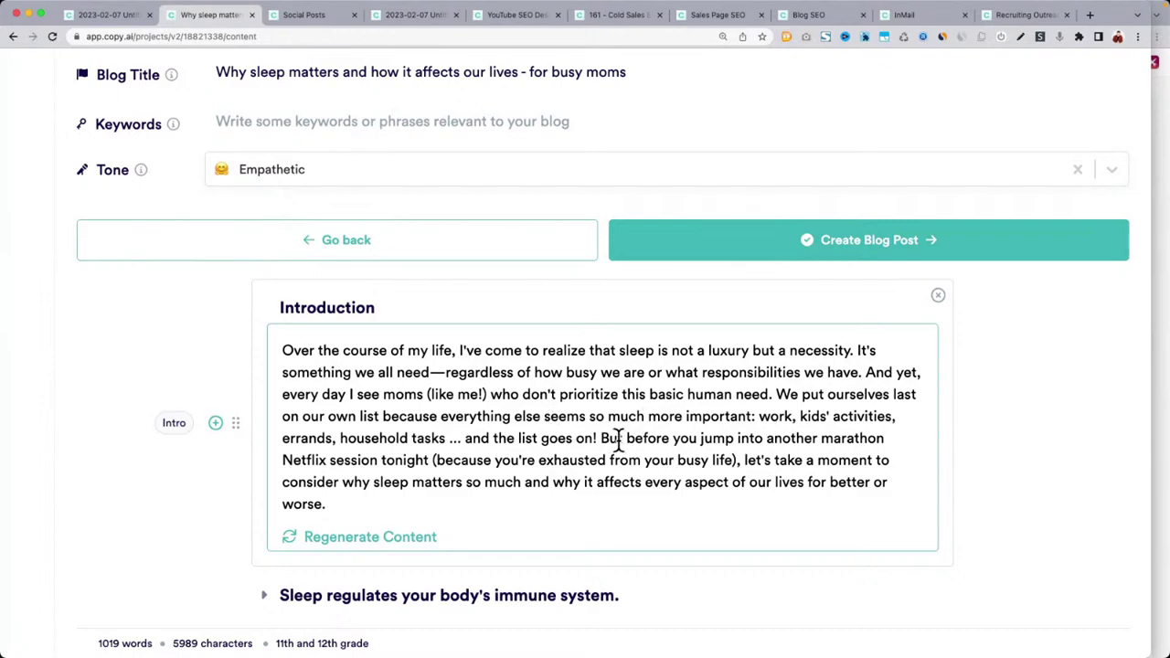
pyautogui.moveTo(603, 438); pyautogui.dragTo(737, 466)
# Expand the talking points of the "Sleep regulates your body's immune system." section and read its paragraphs against them
pyautogui.scroll(-2, 736, 466)
pyautogui.scroll(-5, 733, 467)
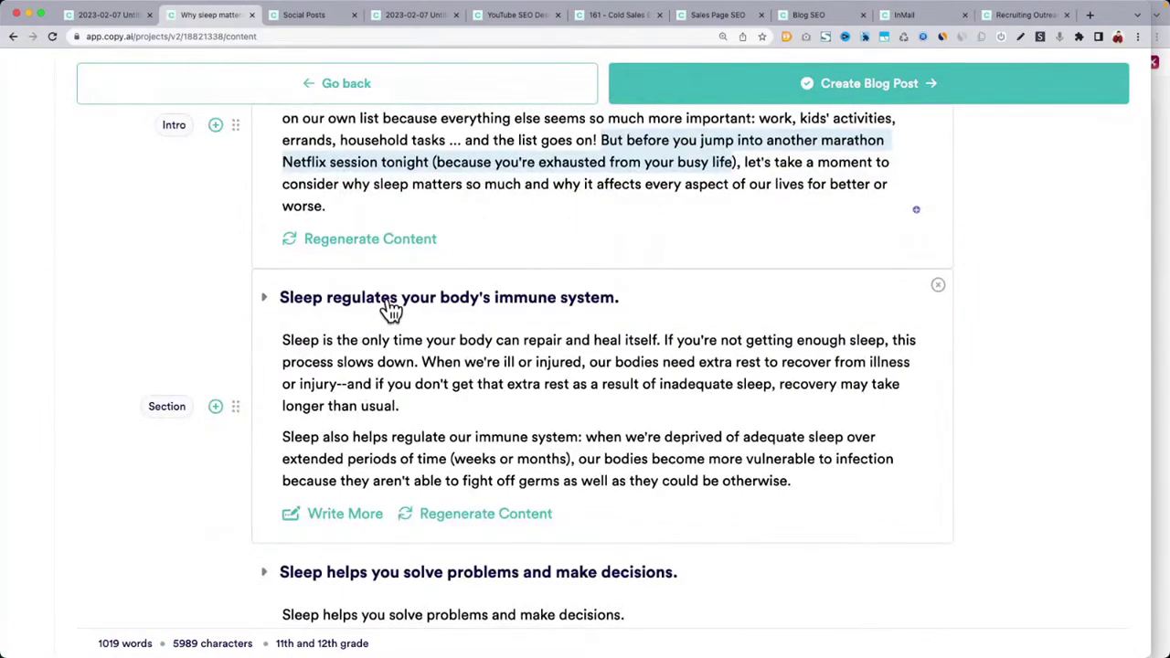
pyautogui.click(263, 297)
pyautogui.scroll(-5, 356, 377)
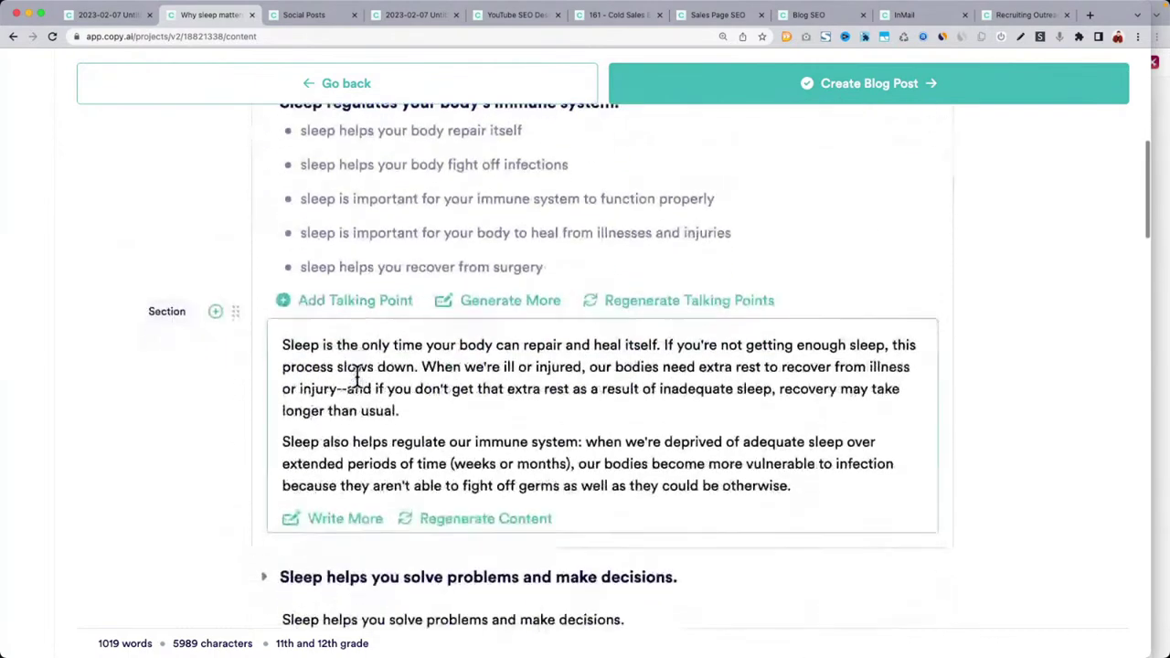
pyautogui.scroll(-1, 307, 315)
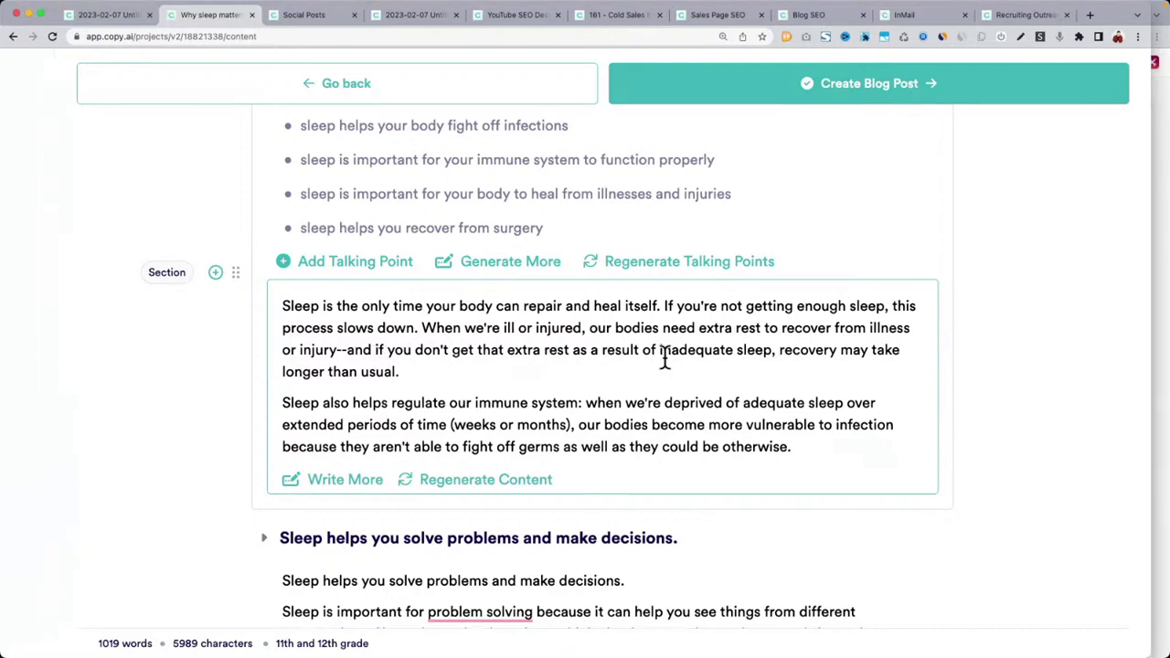
# Extend the immune system section with Write More and compare the added paragraph with the heading and talking points
pyautogui.click(331, 486)
pyautogui.scroll(2, 356, 160)
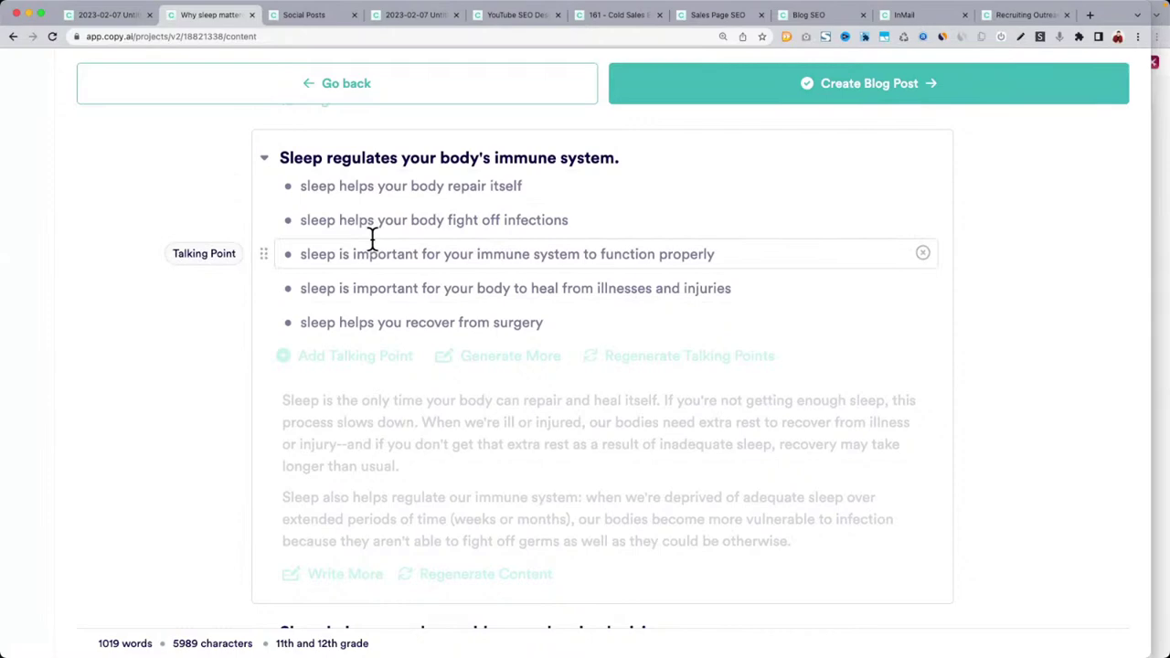
pyautogui.scroll(-2, 372, 238)
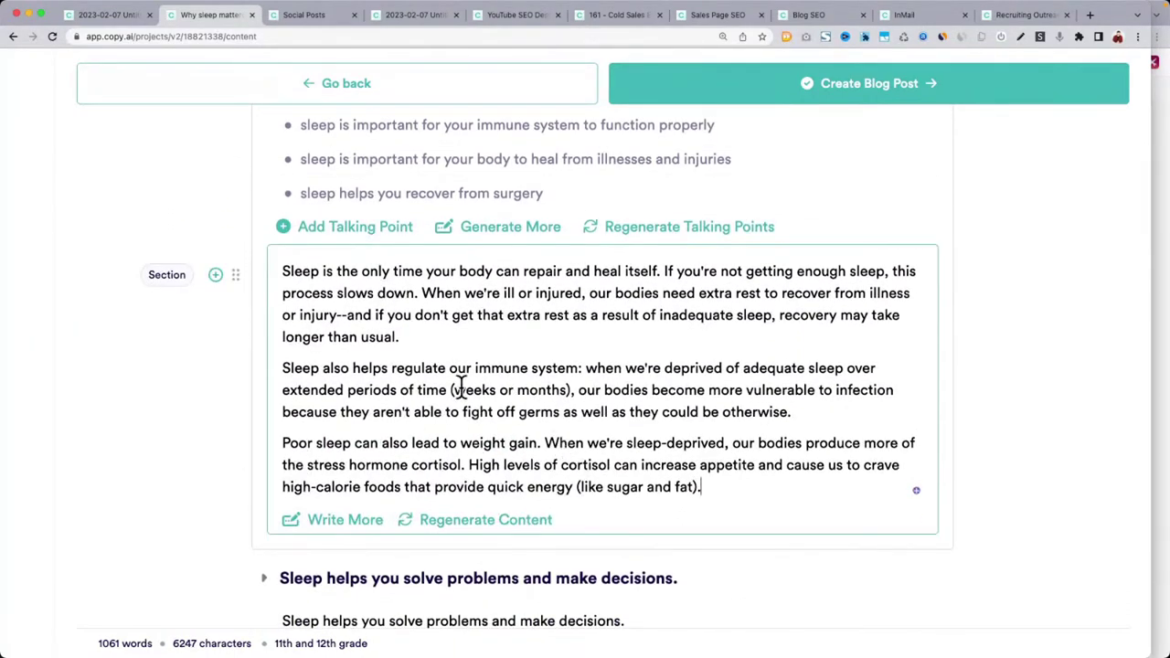
pyautogui.scroll(2, 381, 201)
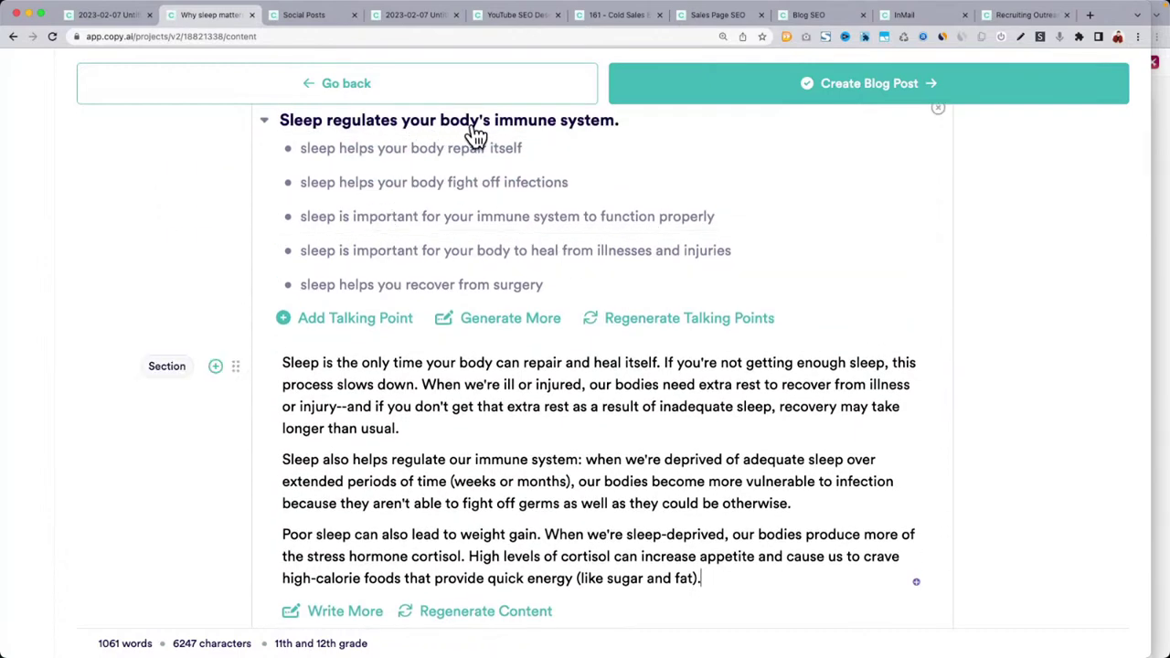
pyautogui.scroll(-3, 439, 365)
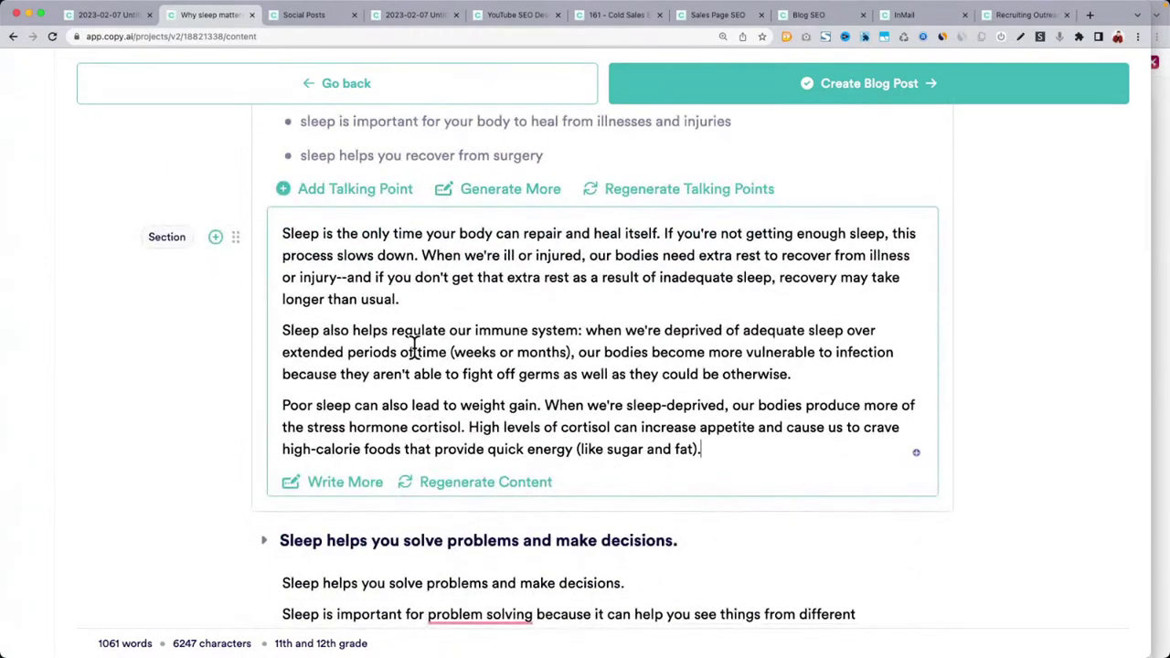
# Regenerate the content of the immune system section and review its new paragraphs against the blog title and talking points
pyautogui.click(486, 484)
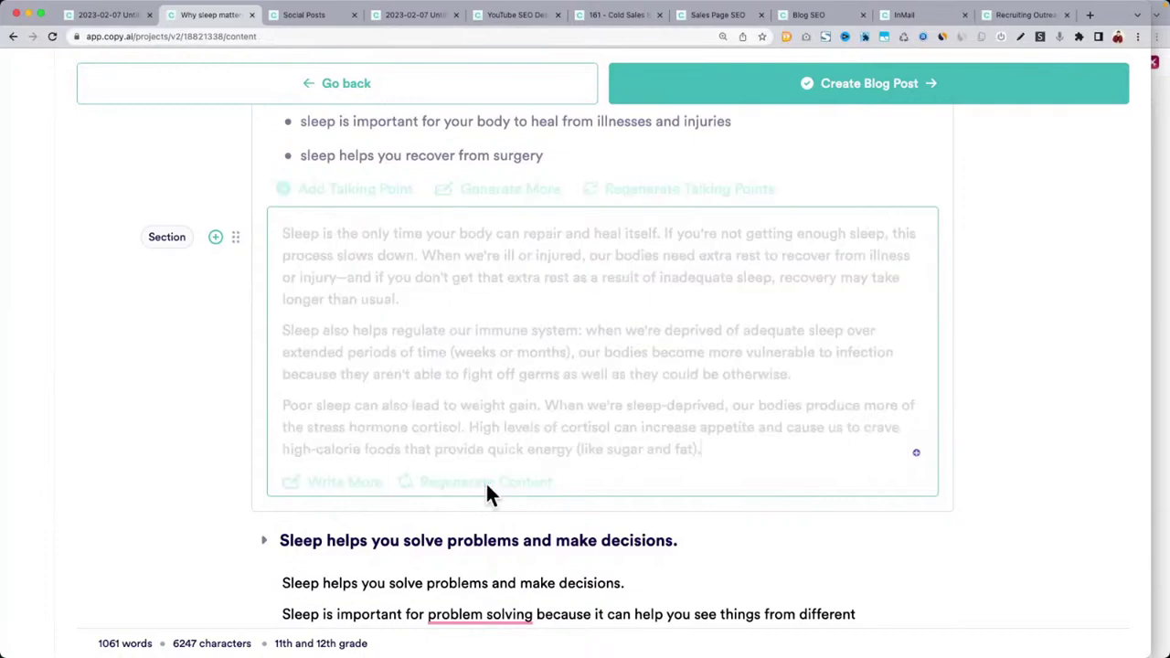
pyautogui.scroll(2, 487, 489)
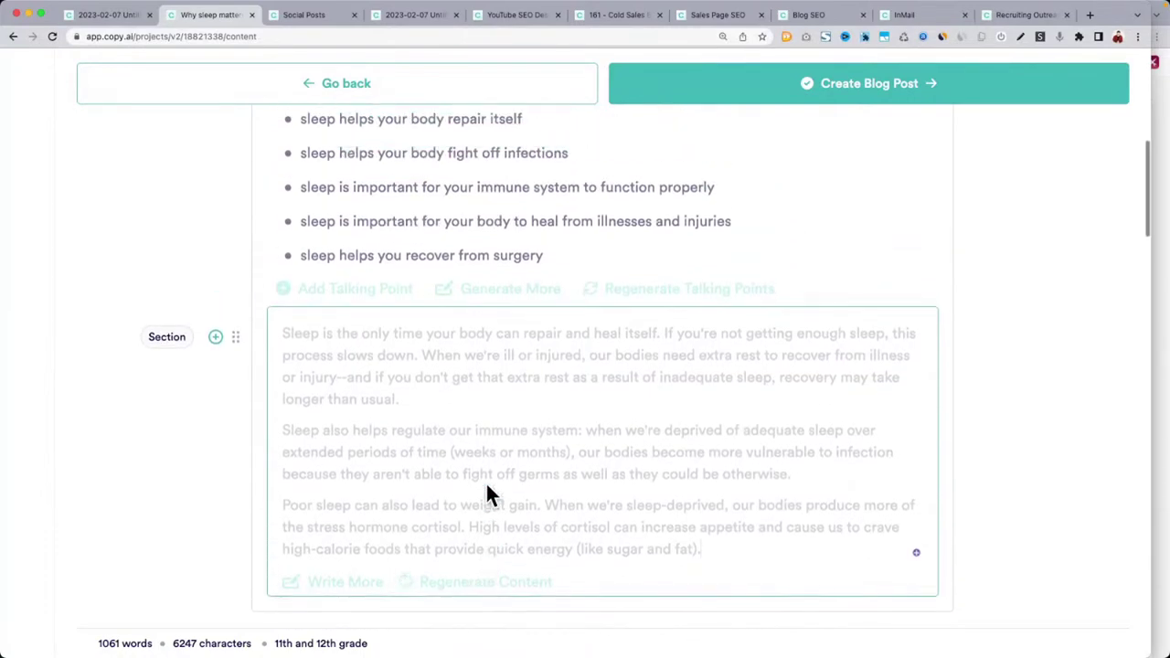
pyautogui.scroll(10, 485, 489)
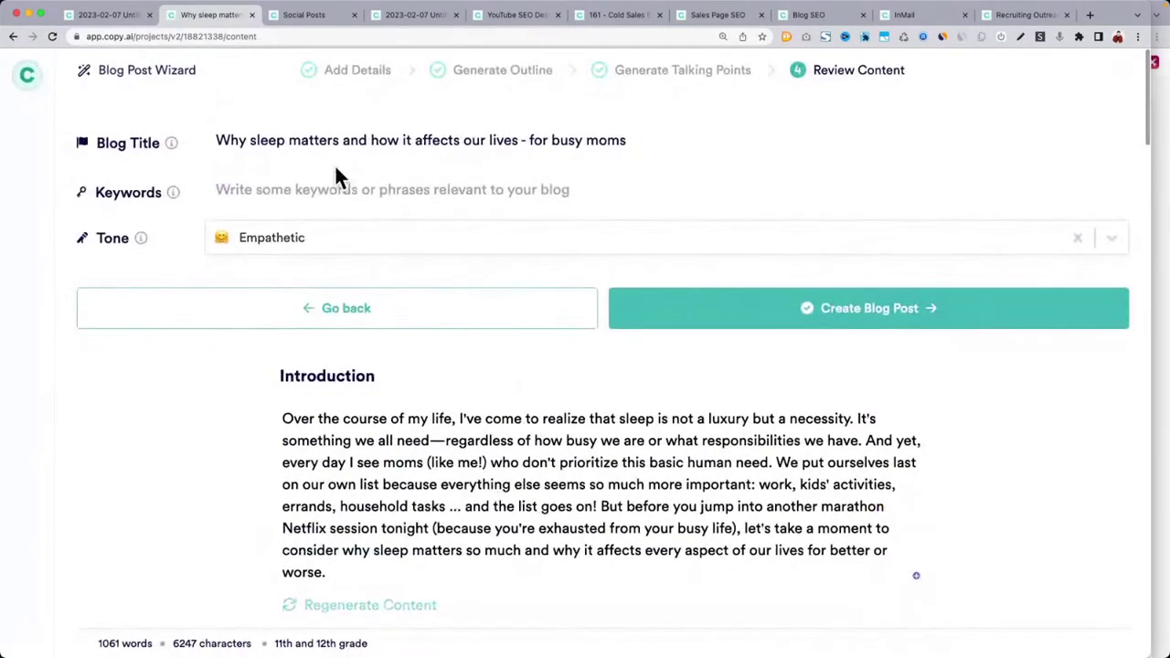
pyautogui.scroll(-3, 339, 139)
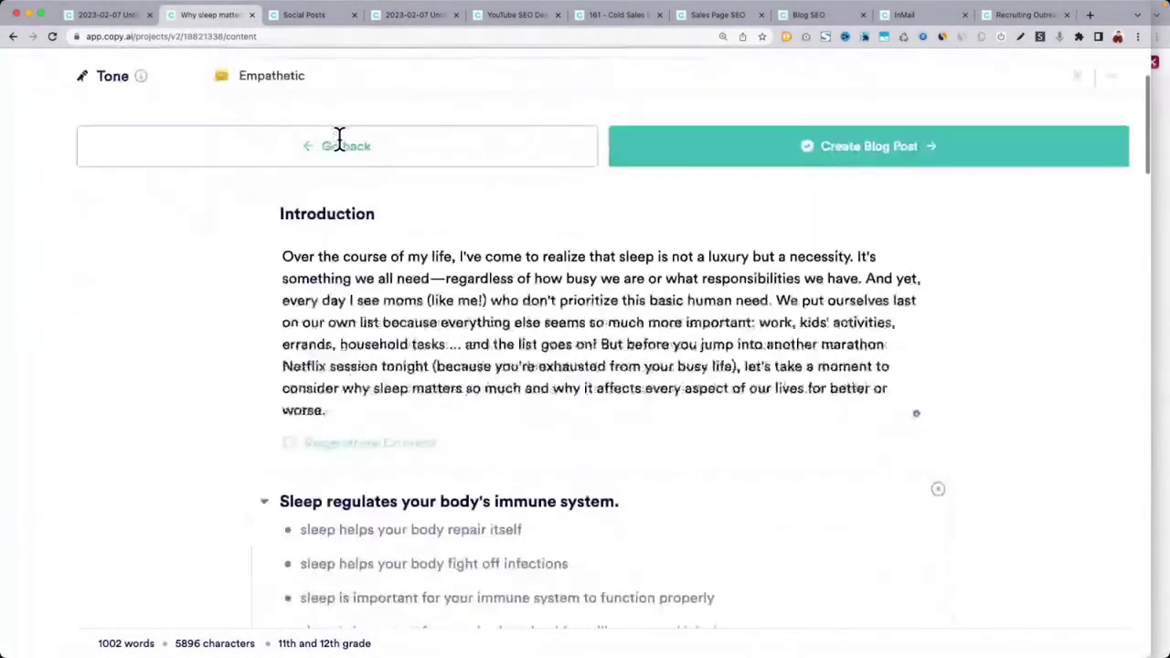
pyautogui.scroll(-6, 339, 139)
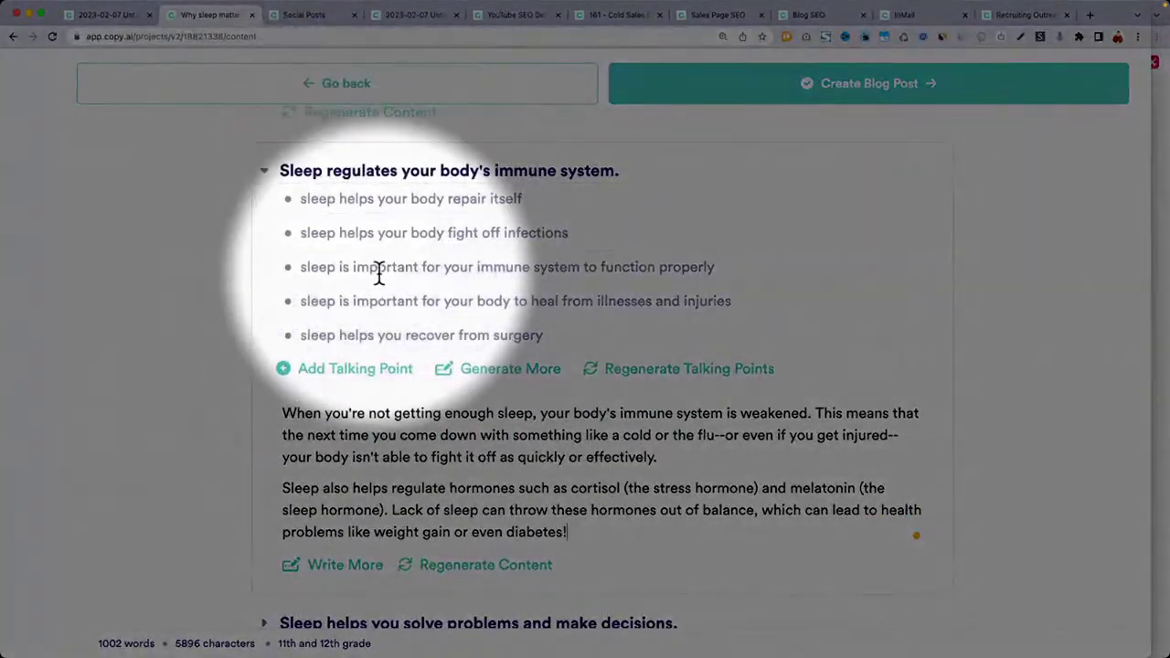
pyautogui.scroll(-2, 381, 274)
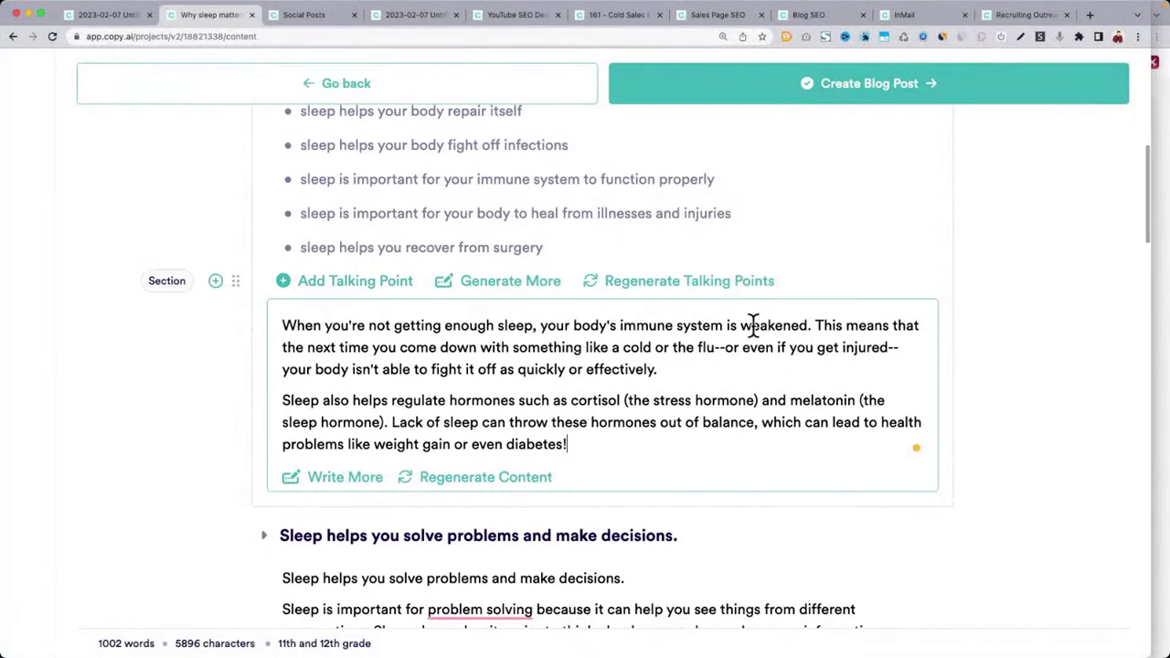
pyautogui.moveTo(327, 342); pyautogui.dragTo(772, 416)
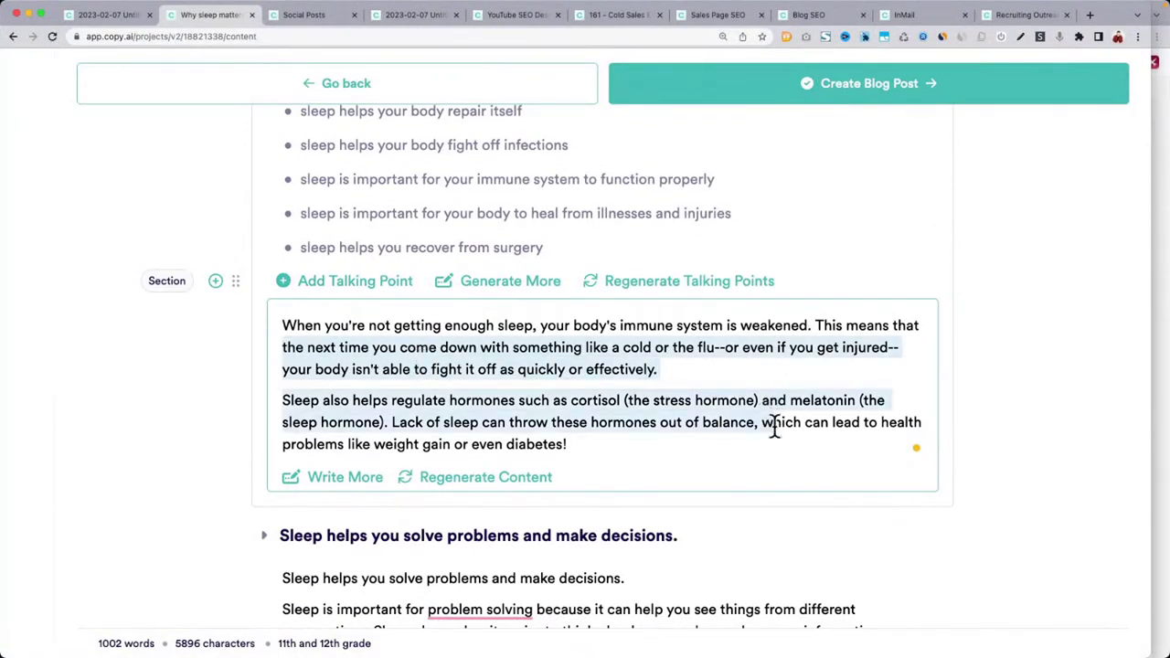
# Skim the remaining sections of the blog post down to the Conclusion and highlight the Conclusion's text
pyautogui.scroll(-10, 773, 429)
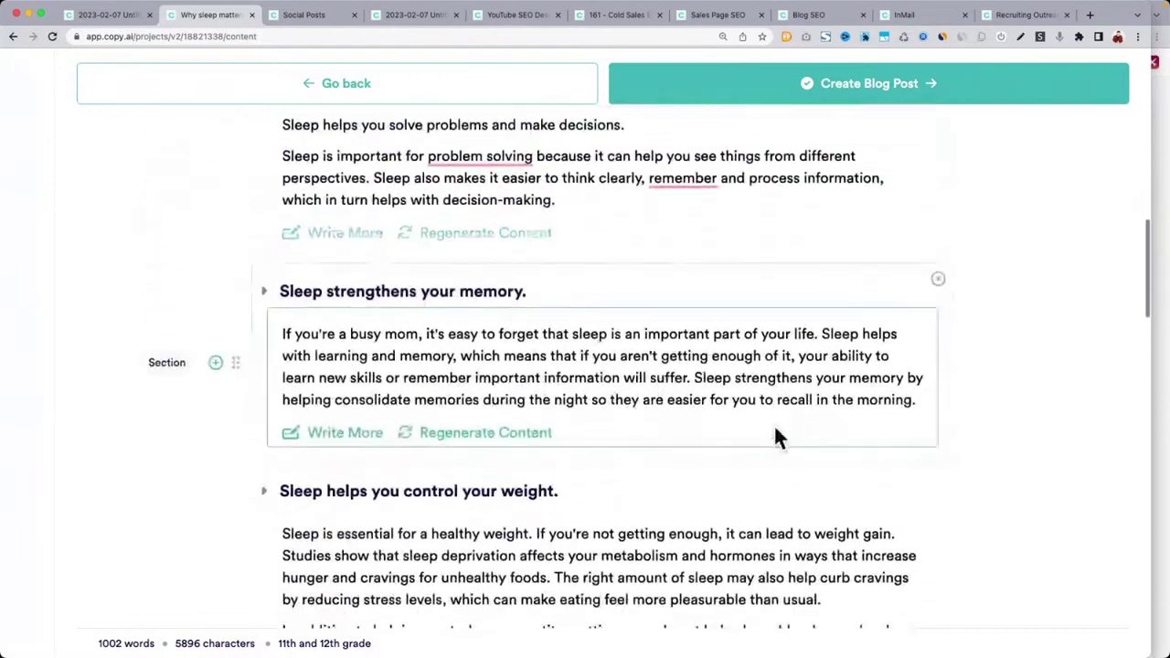
pyautogui.scroll(-15, 774, 429)
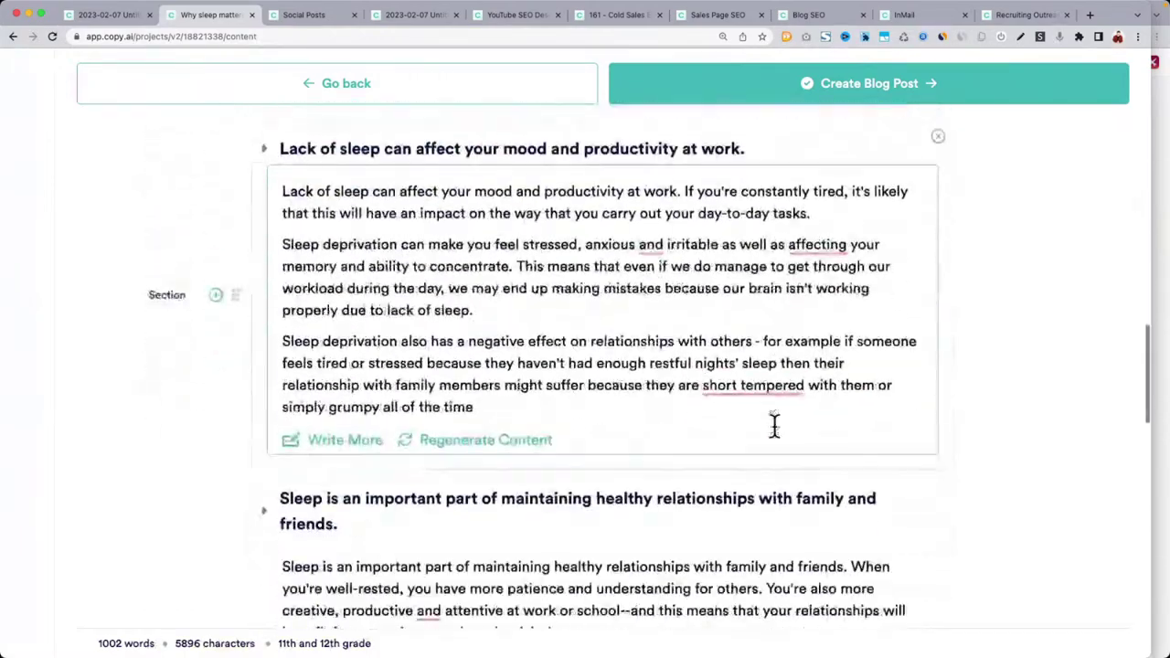
pyautogui.scroll(-13, 774, 425)
pyautogui.moveTo(332, 259); pyautogui.dragTo(669, 400)
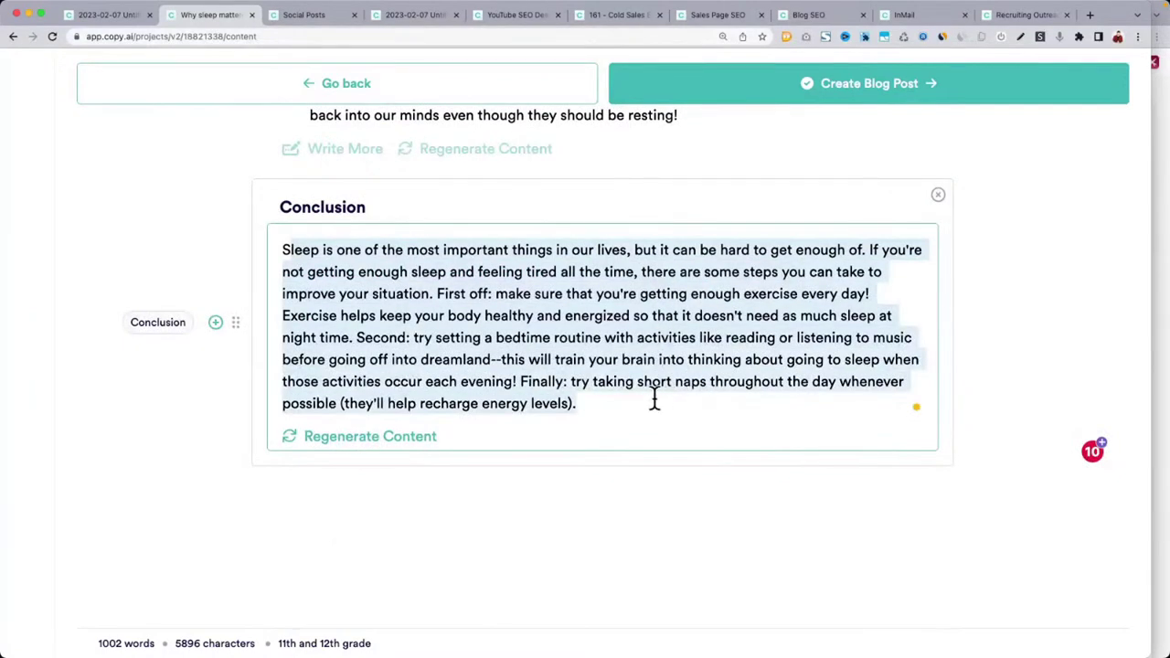
# Regenerate the content of the Conclusion section
pyautogui.click(460, 287)
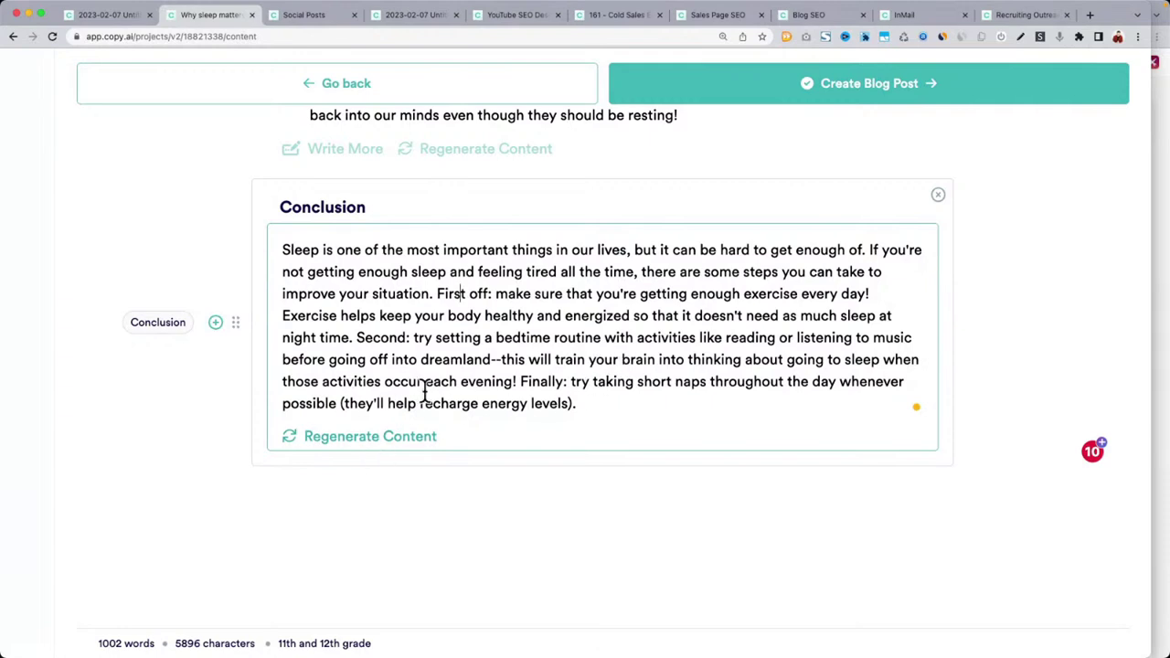
pyautogui.scroll(1, 447, 412)
pyautogui.click(391, 465)
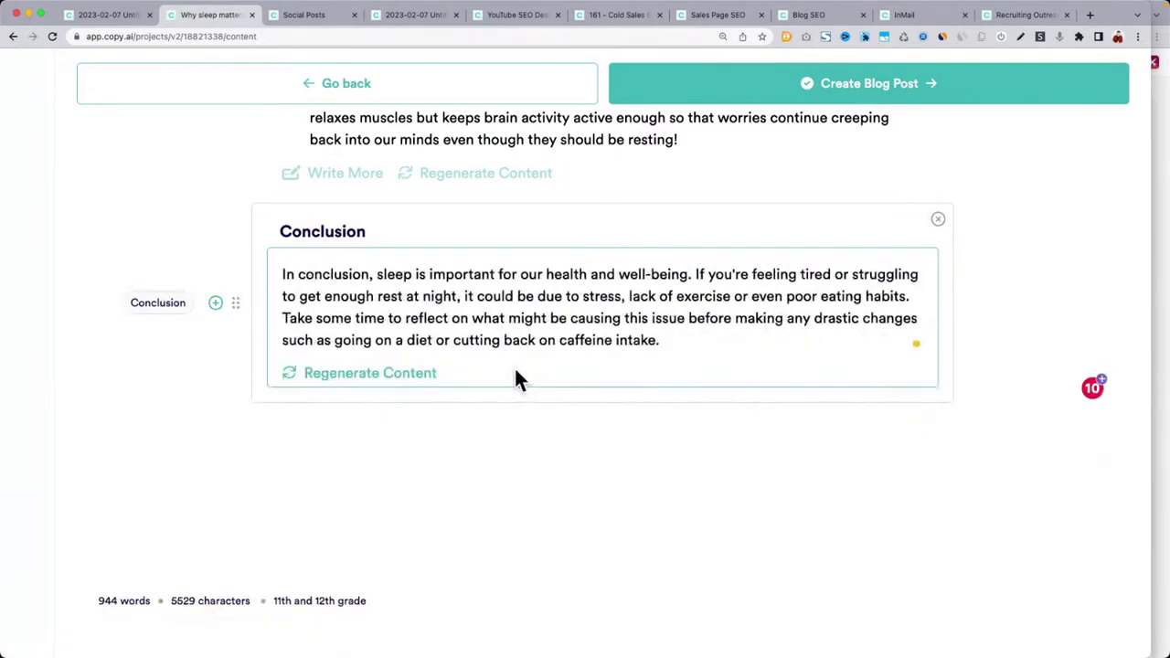
# Expand the talking points of the "If you're not getting the right amount of sleep, it's time to make some changes!" section and compare them with its text
pyautogui.scroll(5, 516, 380)
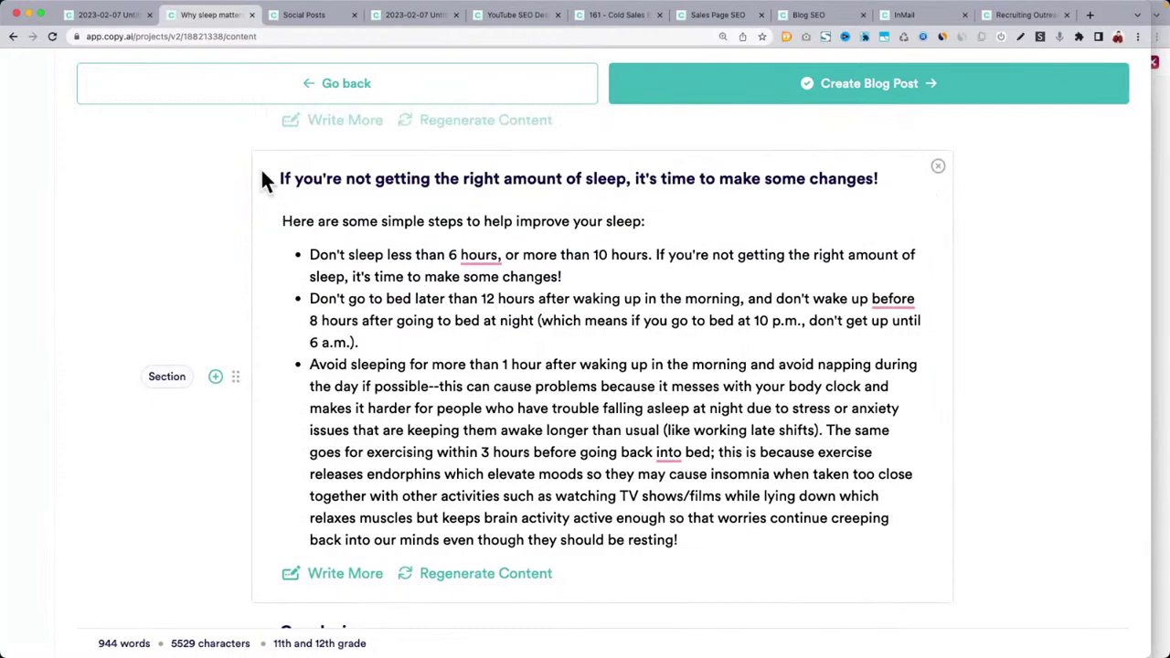
pyautogui.click(263, 179)
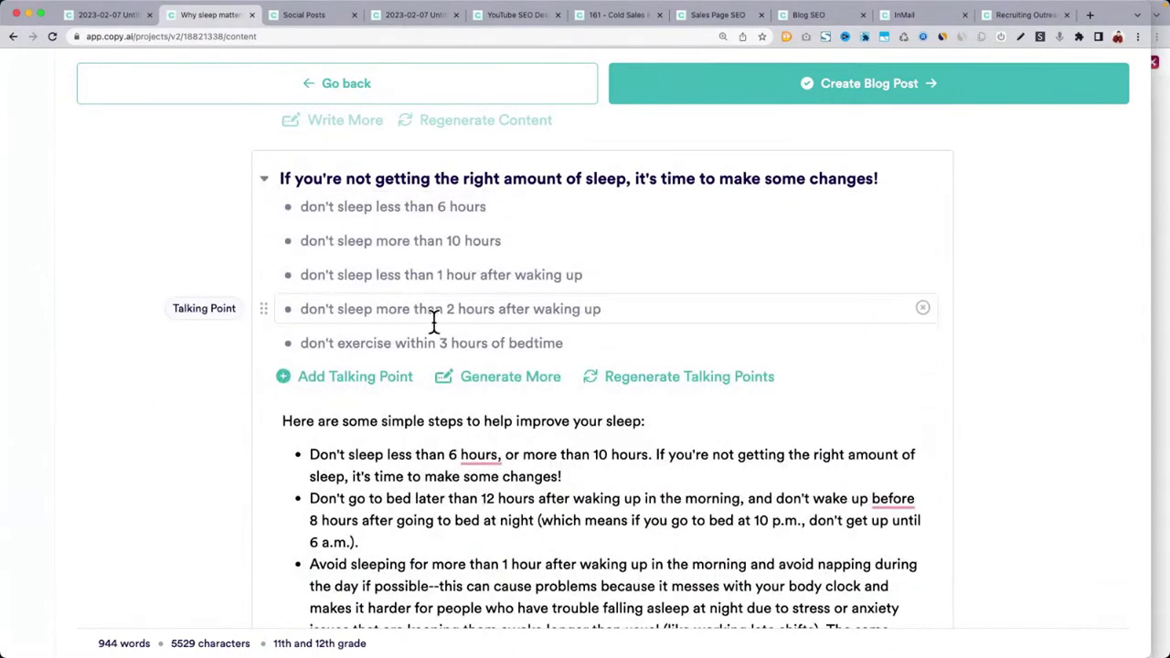
pyautogui.scroll(2, 433, 319)
pyautogui.scroll(-3, 433, 327)
pyautogui.scroll(-2, 435, 327)
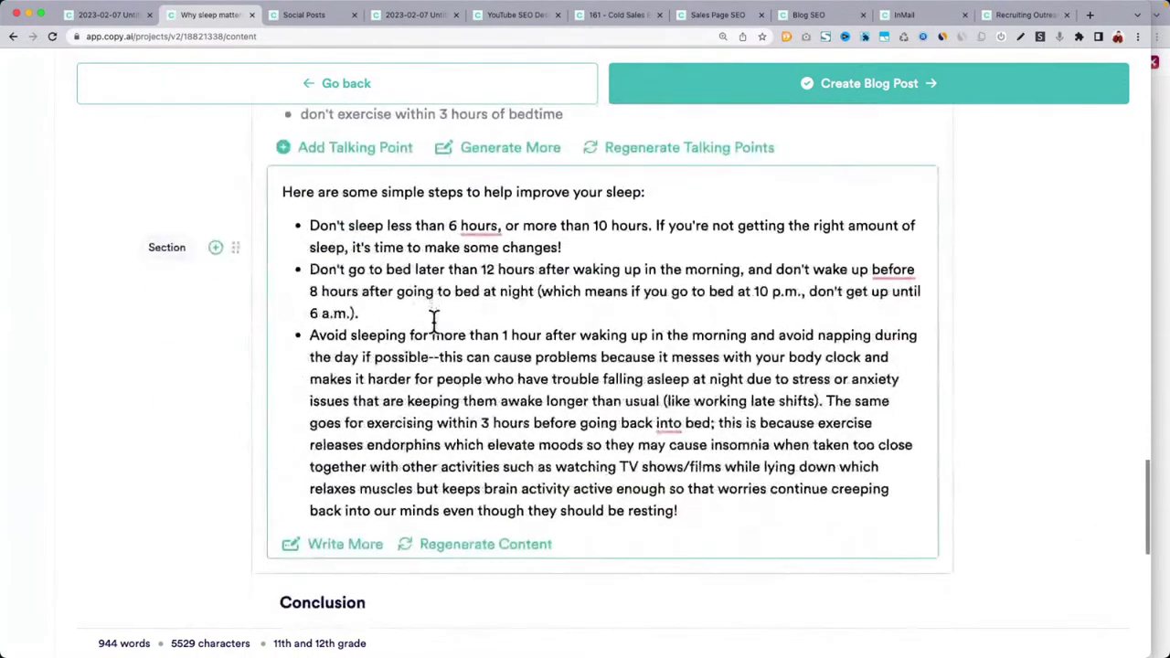
pyautogui.scroll(-2, 435, 322)
pyautogui.scroll(-1, 435, 325)
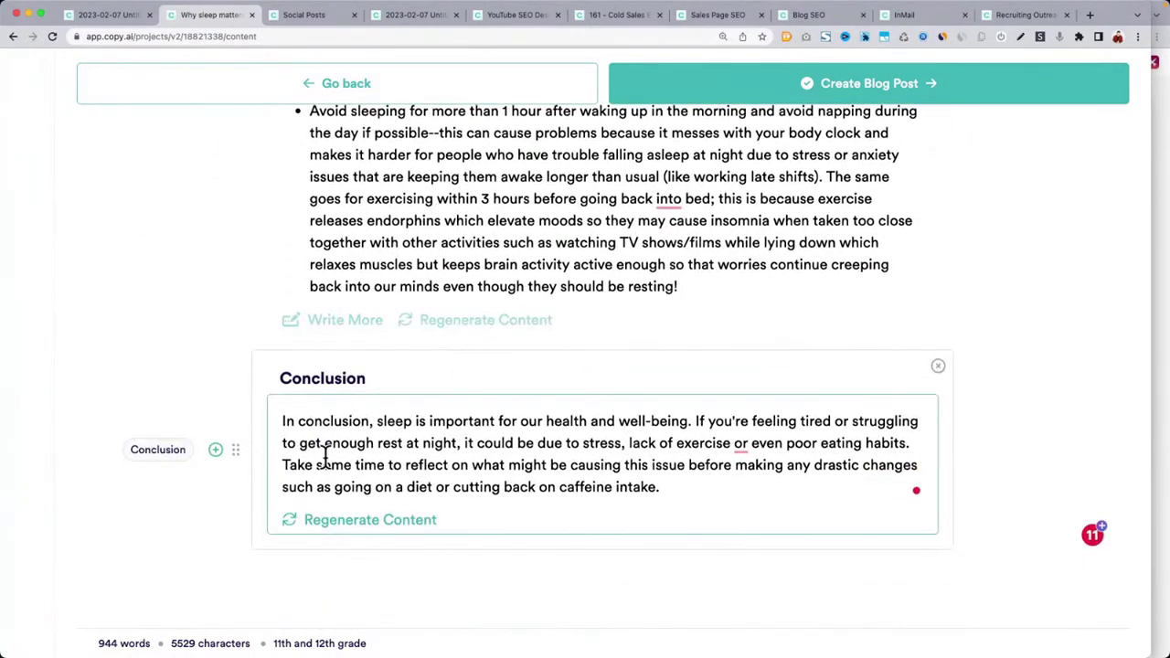
# Create the blog post from the finished sections and skim the assembled article in the editor
pyautogui.click(840, 89)
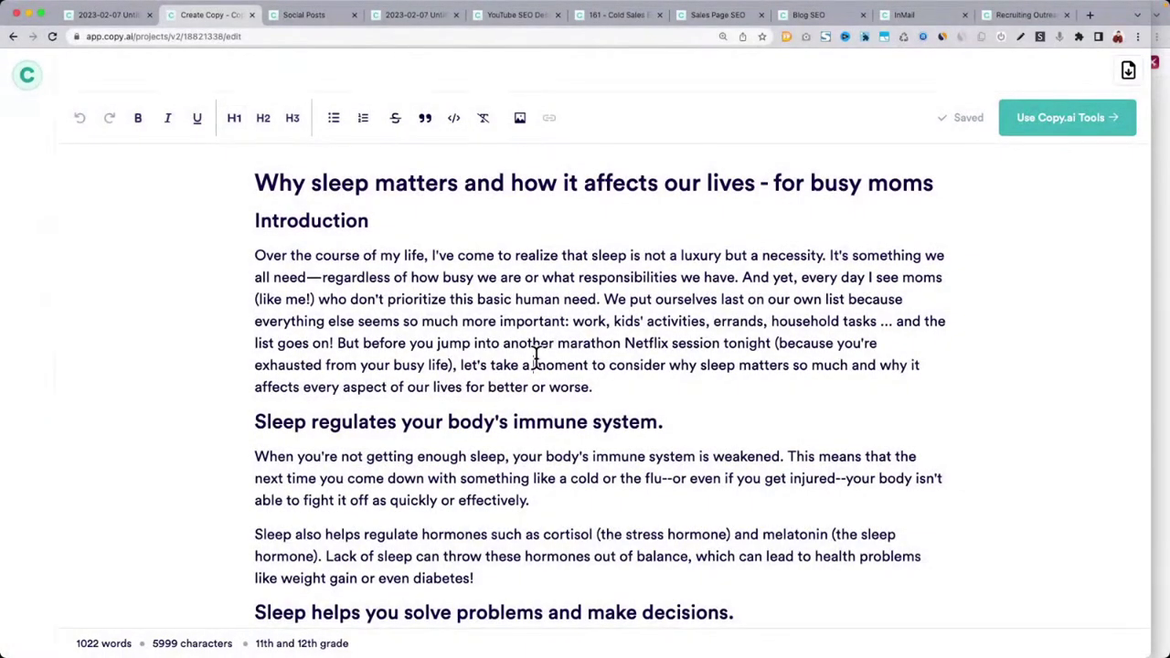
pyautogui.scroll(-10, 536, 359)
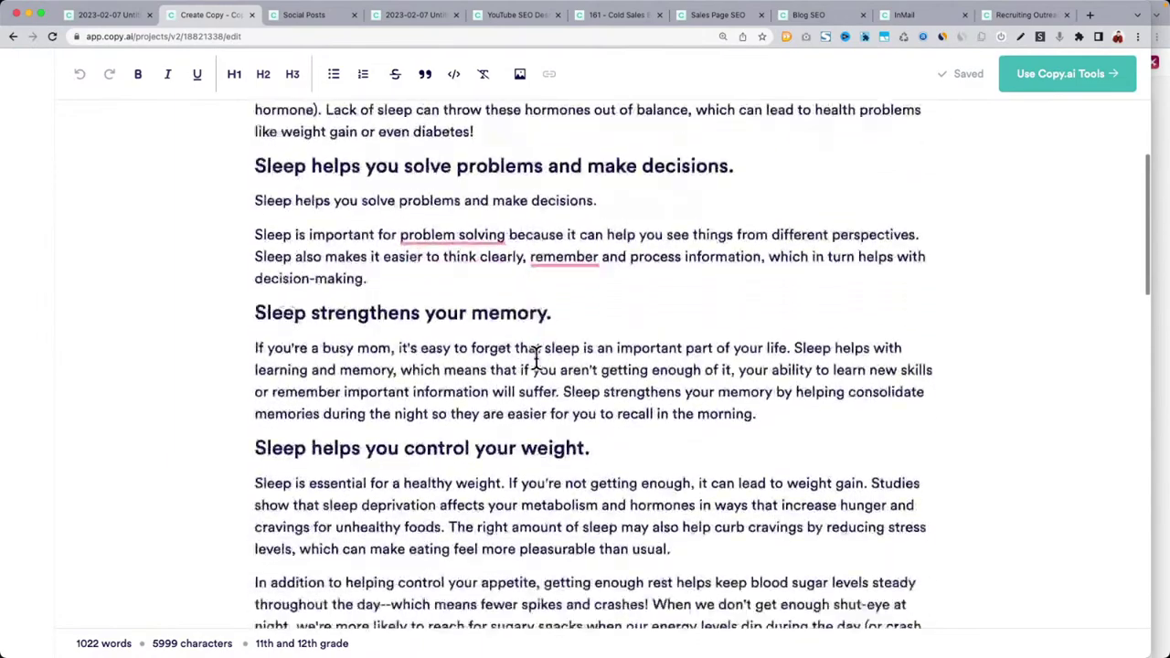
pyautogui.scroll(-15, 536, 358)
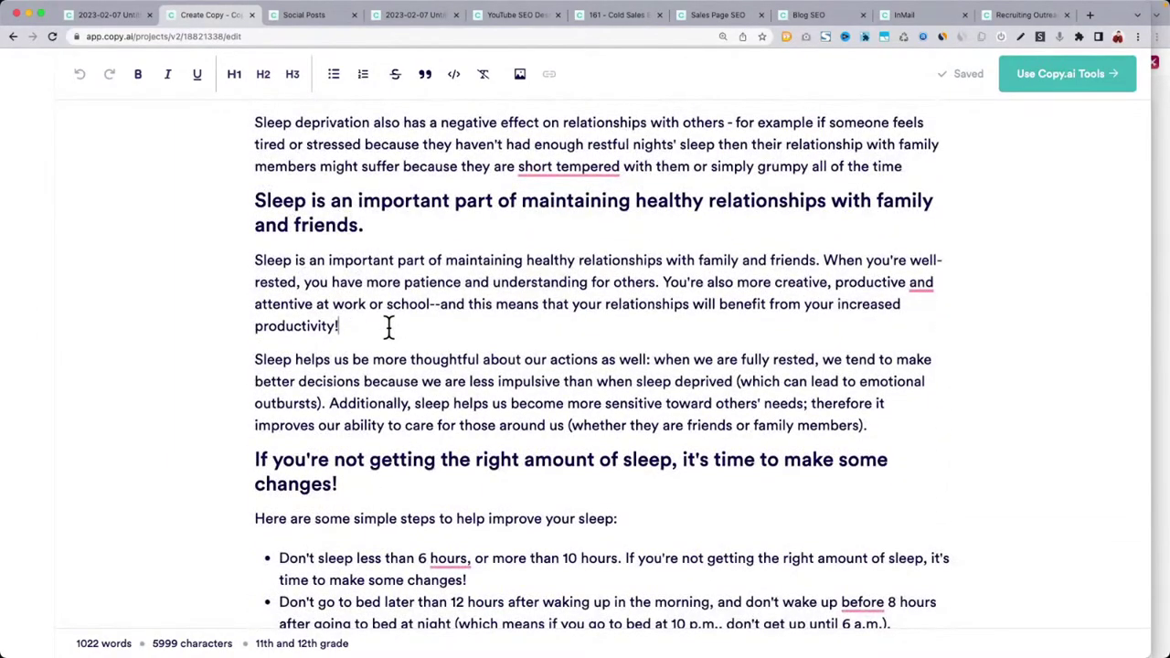
# Try Write more after the first paragraph of the family and friends section, and look over the rest of the article
pyautogui.click(401, 320)
pyautogui.press('/')
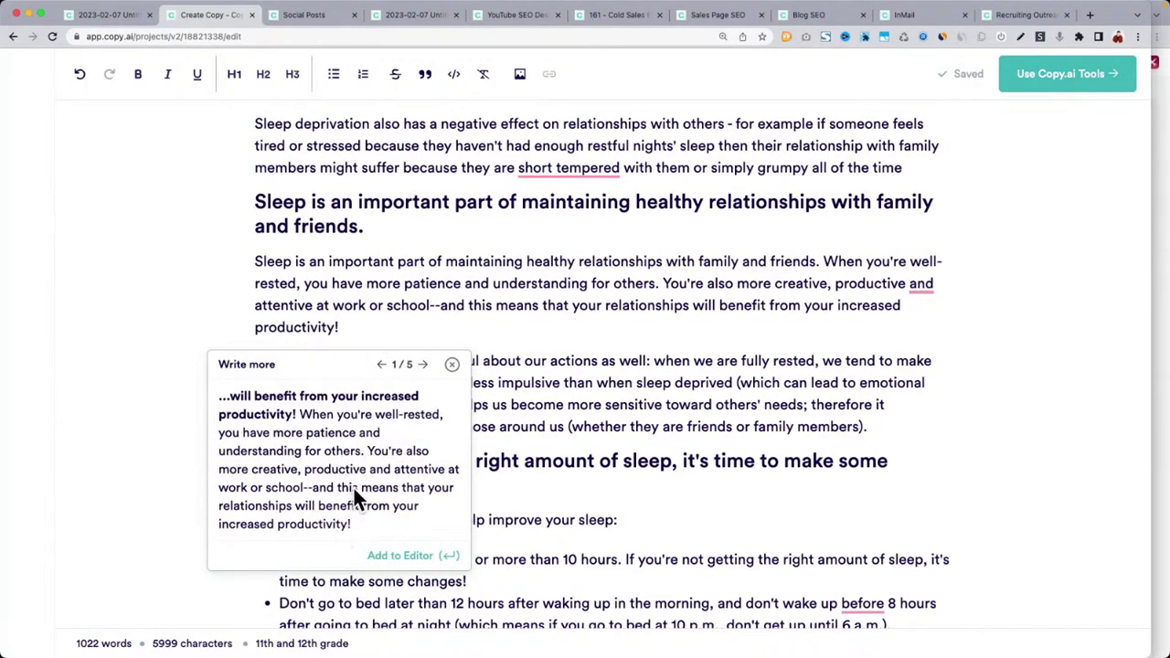
pyautogui.scroll(-15, 354, 493)
pyautogui.scroll(3, 459, 302)
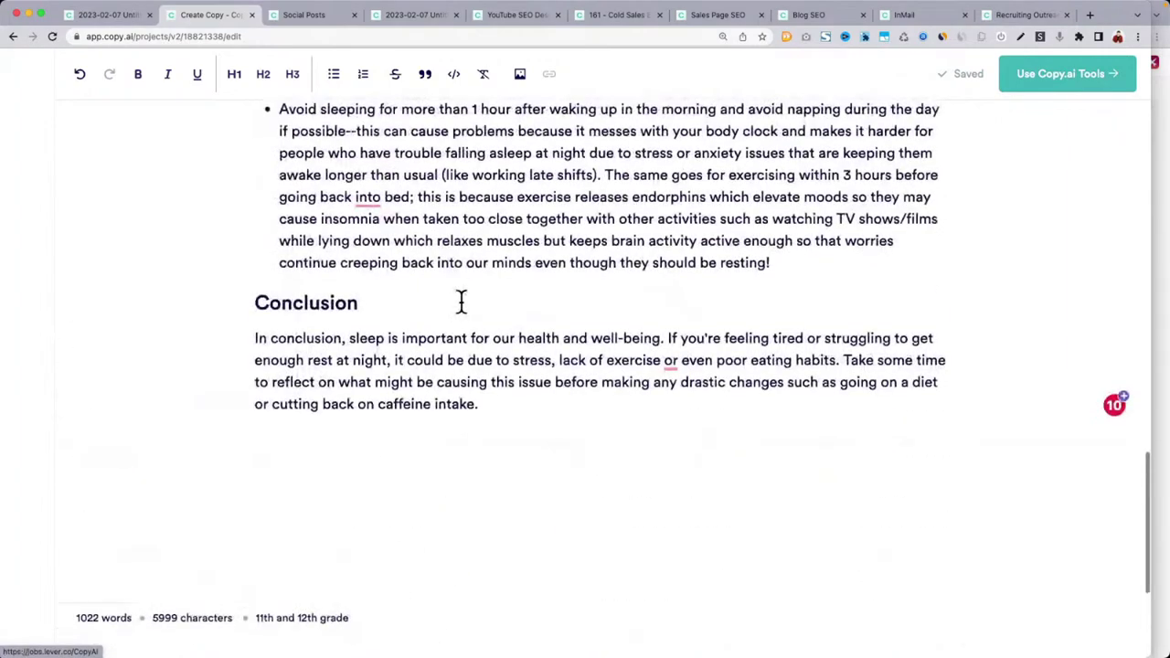
pyautogui.scroll(10, 461, 302)
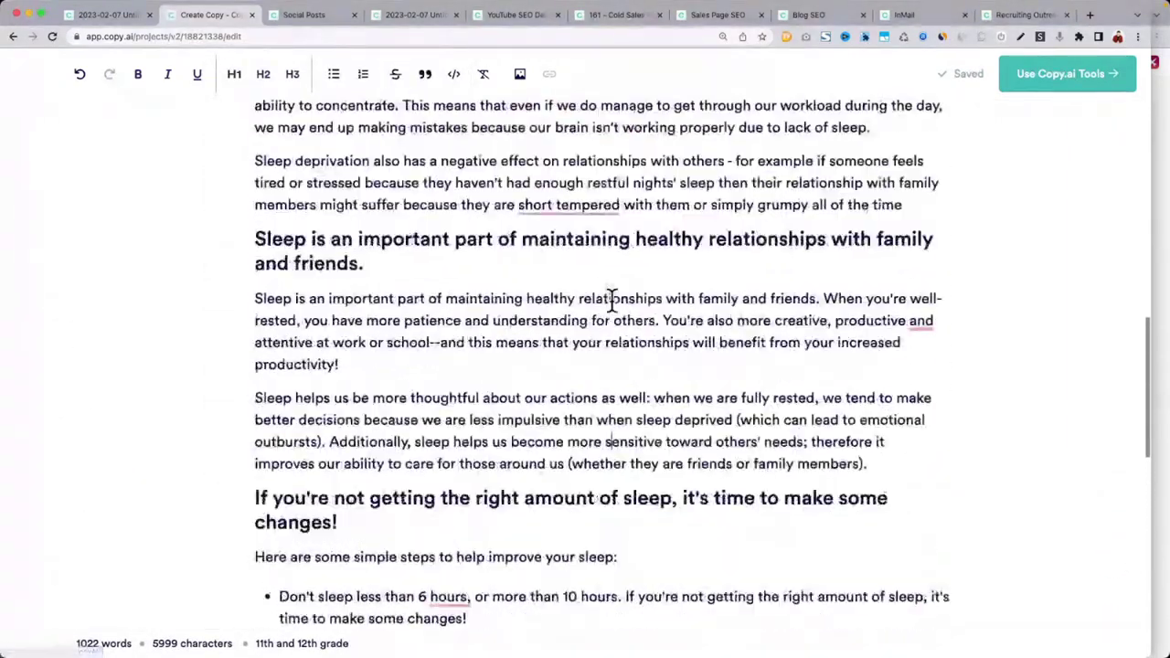
pyautogui.scroll(15, 612, 299)
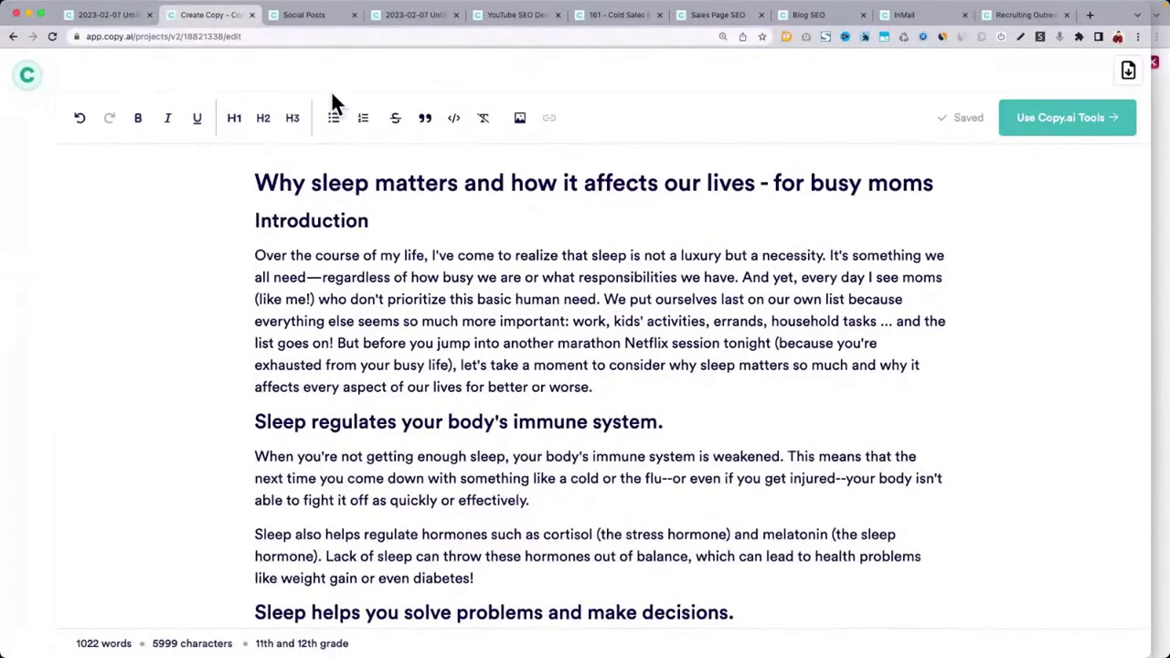
# Move the blog post into its own full-width browser window and open the Copy.ai tools beside it
pyautogui.moveTo(226, 23); pyautogui.dragTo(1168, 261)
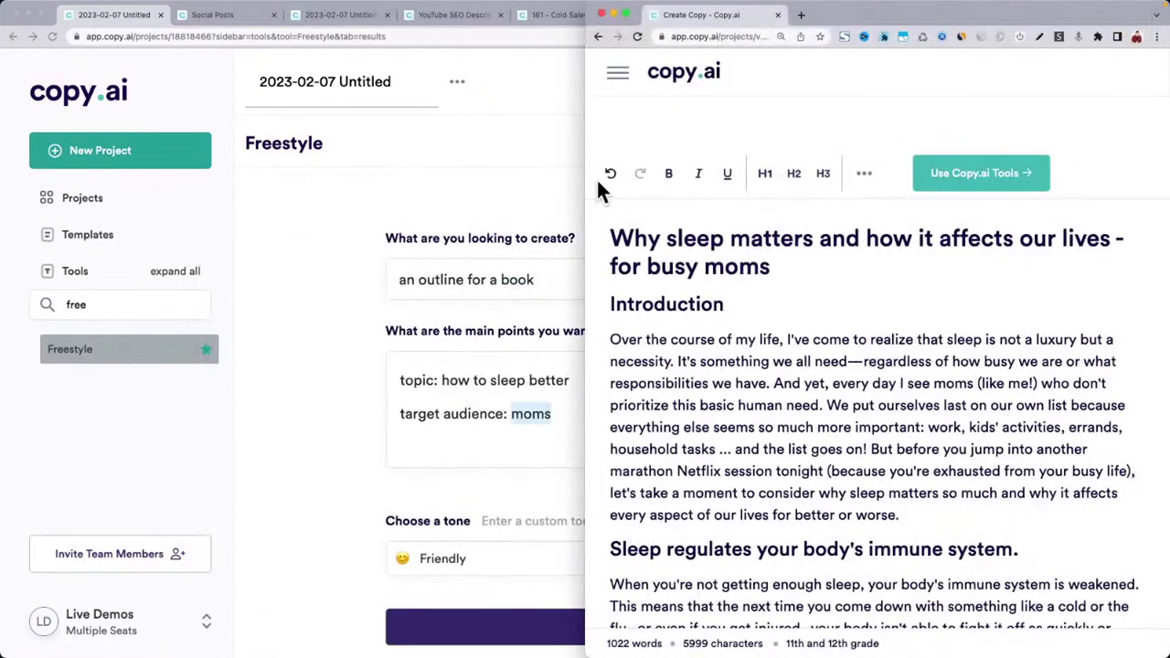
pyautogui.moveTo(585, 177); pyautogui.dragTo(5, 236)
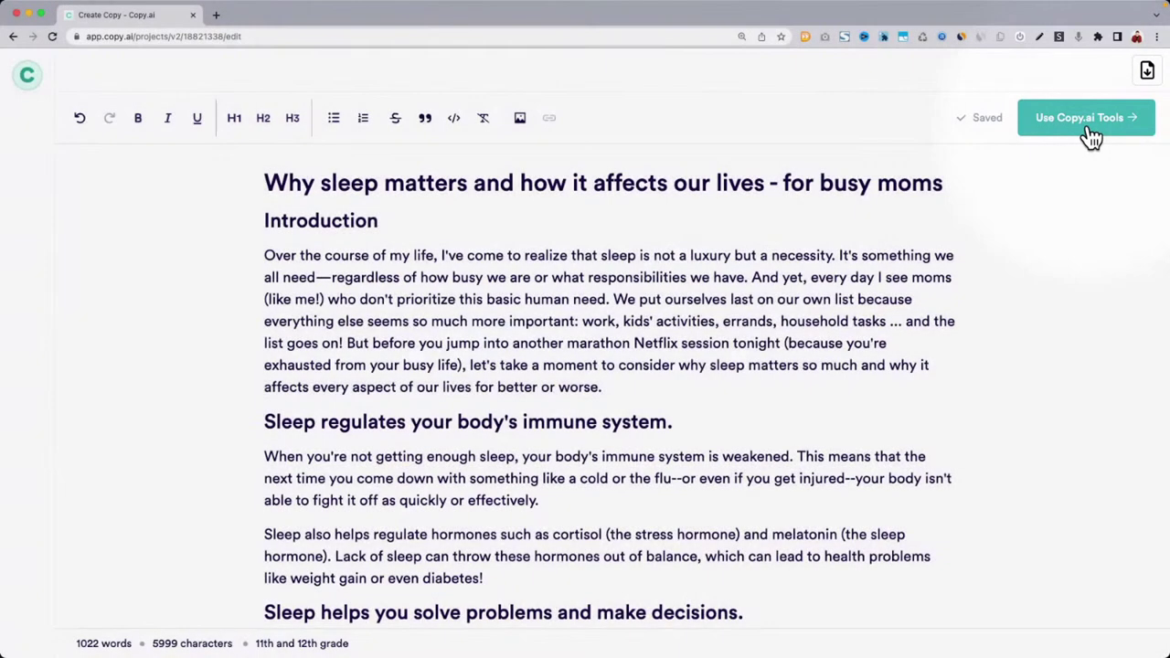
pyautogui.click(1091, 130)
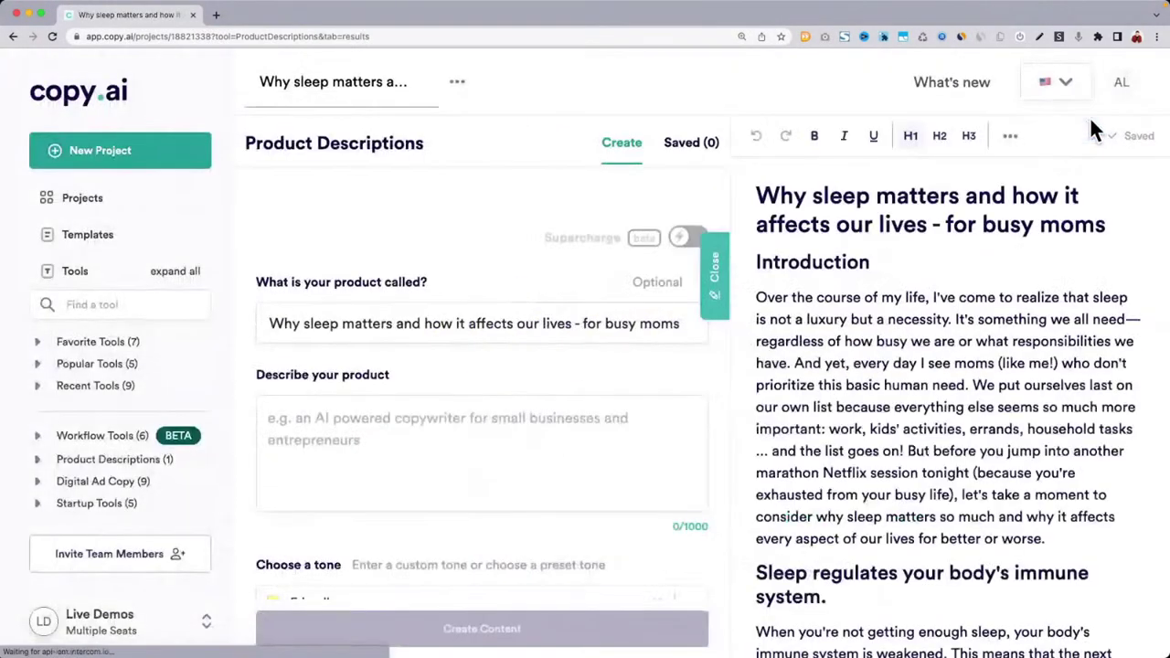
# Replace the product name with "A section of a blog article" and switch to the Freestyle tool
pyautogui.doubleClick(481, 325)
pyautogui.press('super+a')
pyautogui.write('A')
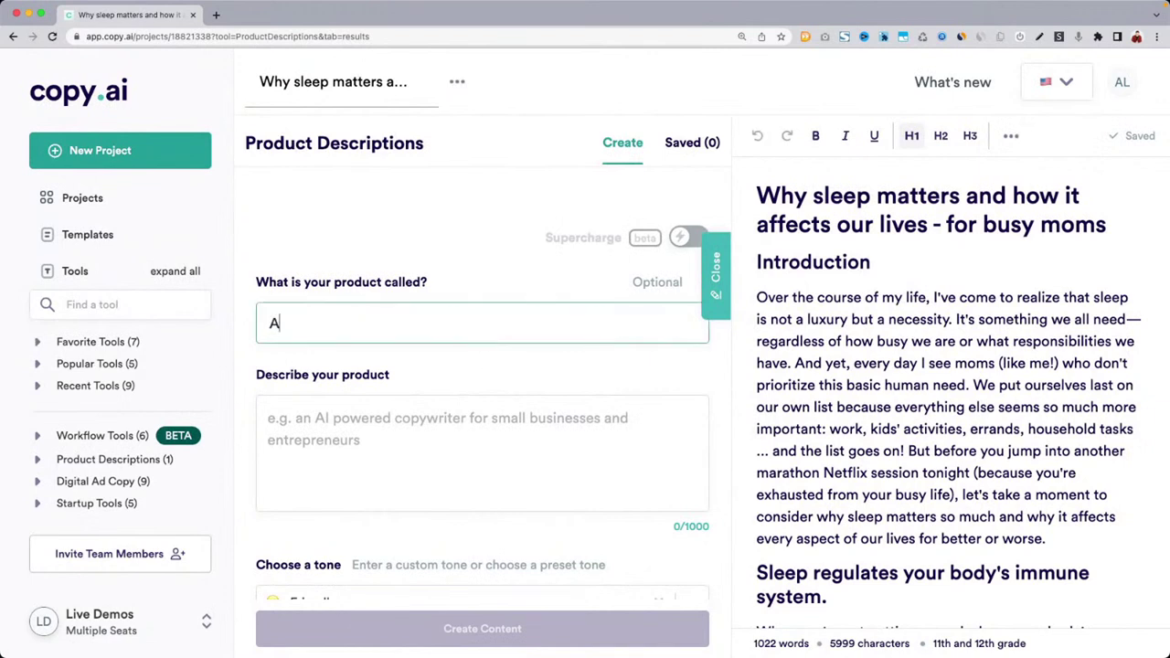
pyautogui.write(' section of a blog article')
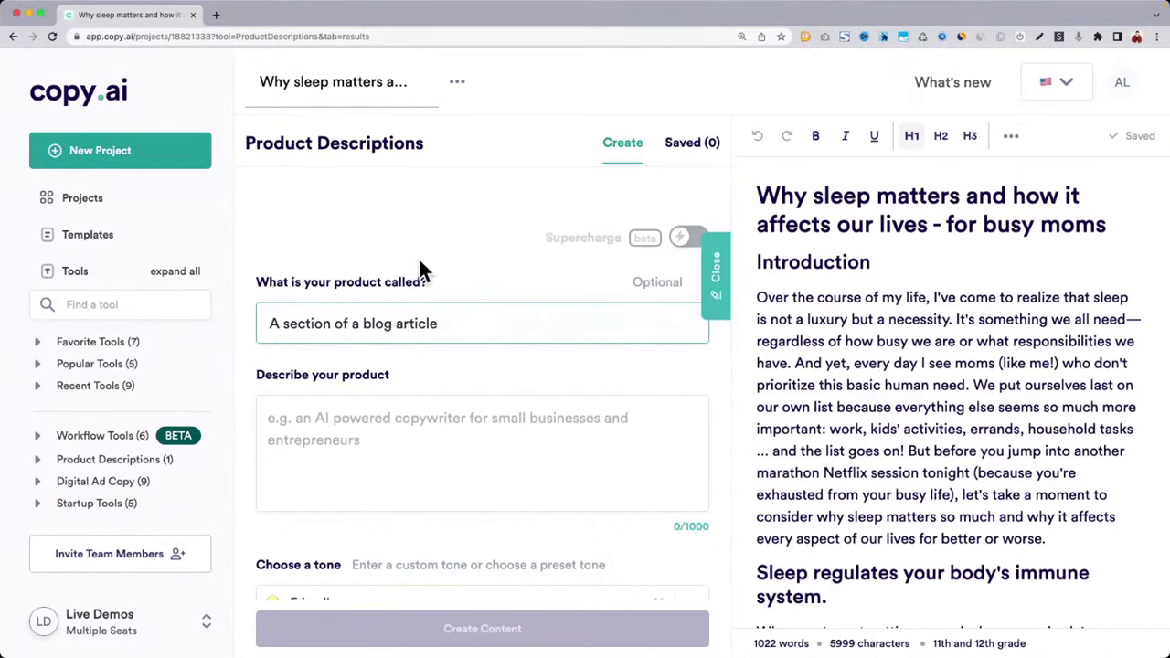
pyautogui.click(135, 308)
pyautogui.write('free')
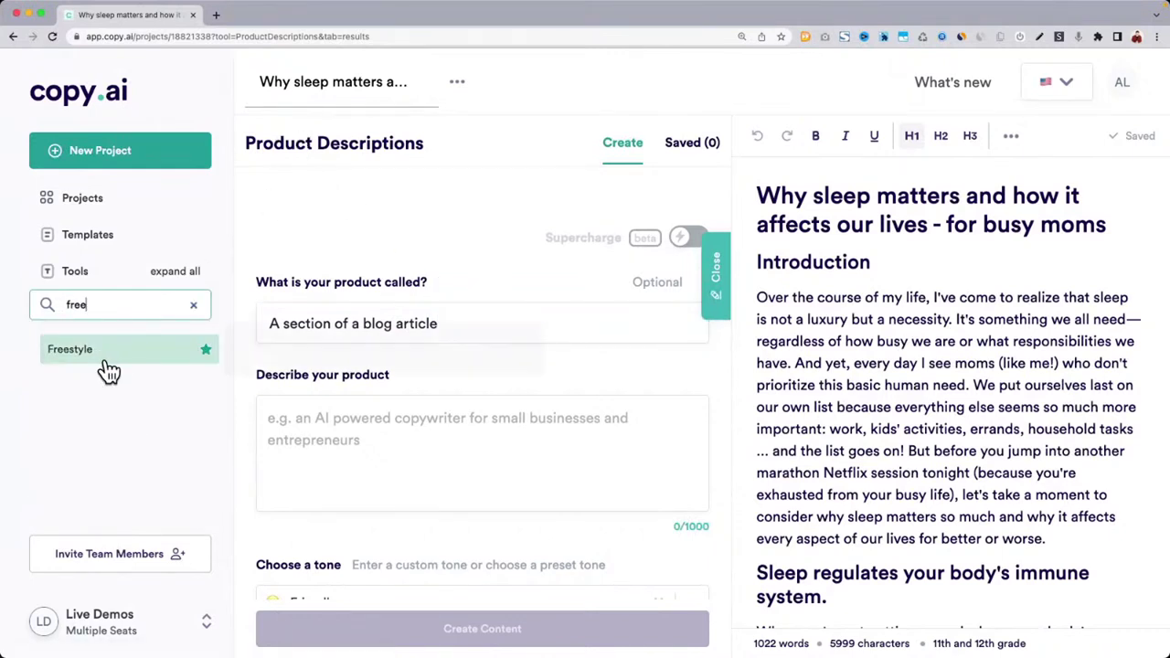
pyautogui.click(98, 363)
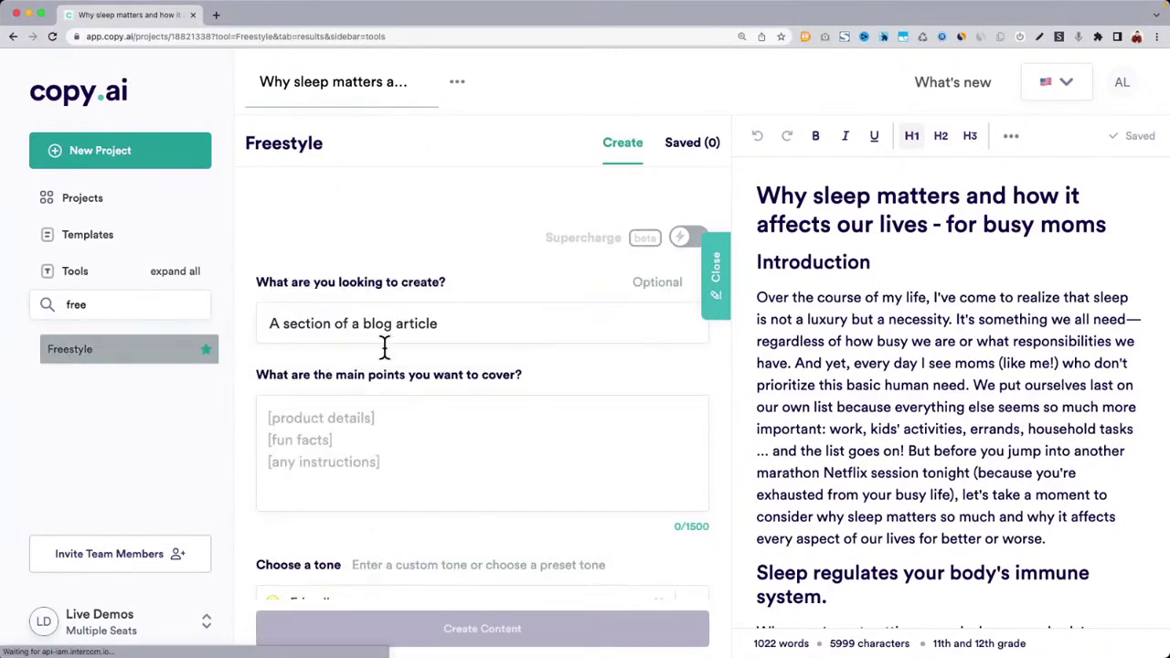
# Enter "Blog title: Why sleep matters and how it affects our lives - for busy moms" as a main point, copying the title from the post
pyautogui.click(362, 423)
pyautogui.write('Blgo t')
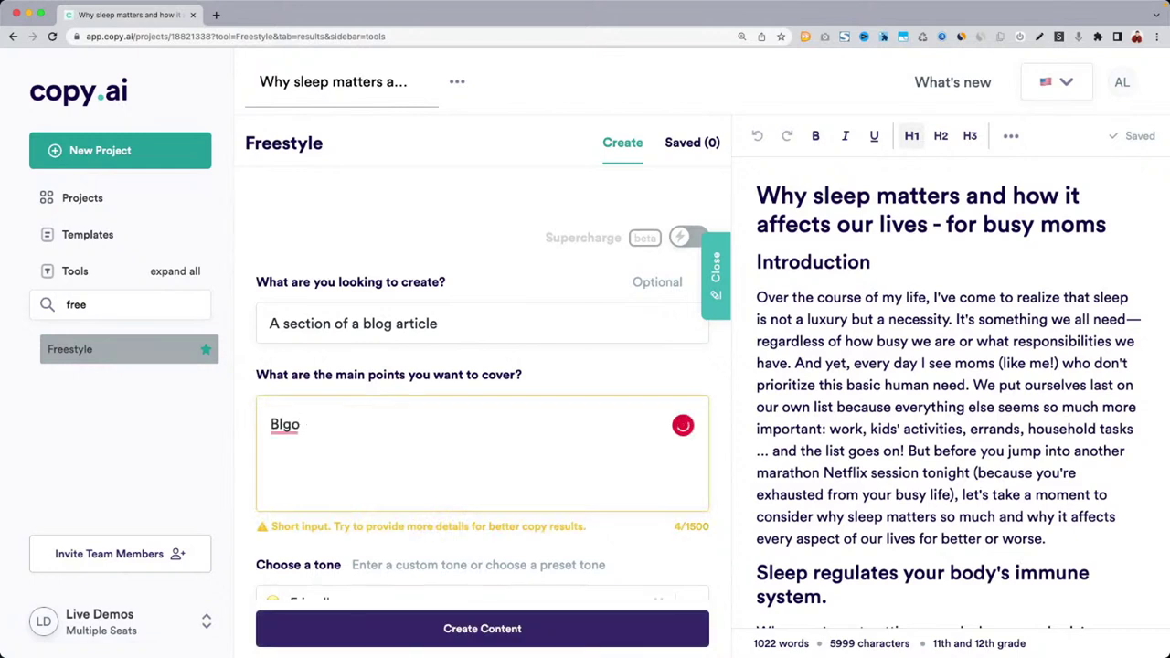
pyautogui.press('BackSpace')
pyautogui.press('BackSpace')
pyautogui.write('og title:')
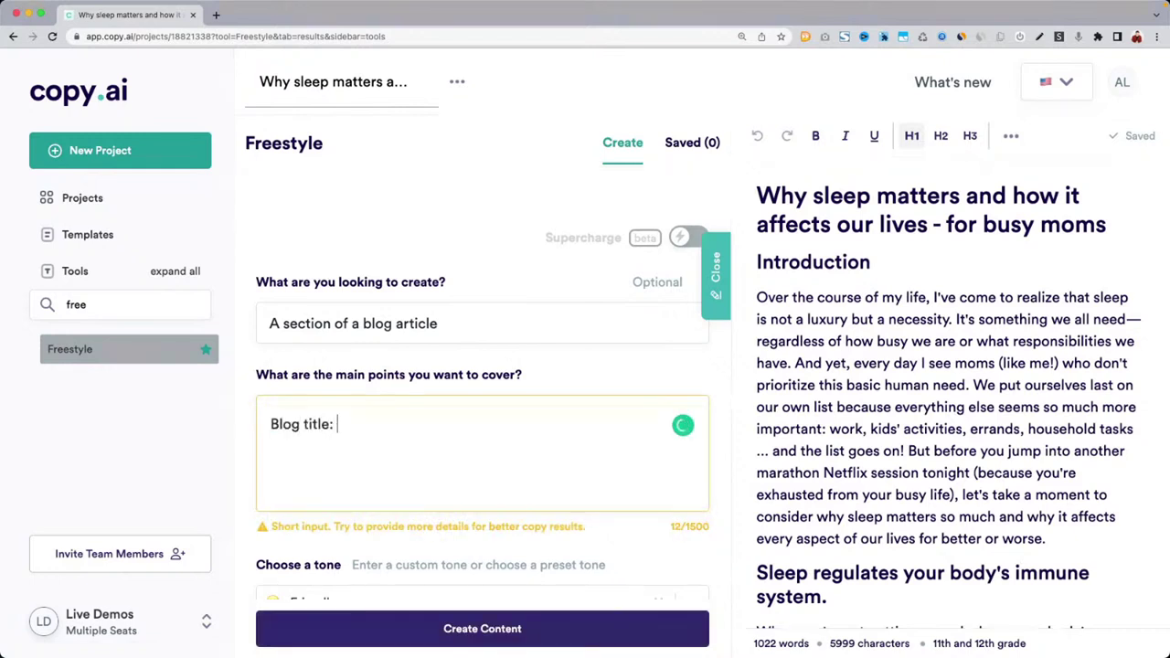
pyautogui.tripleClick(905, 216)
pyautogui.hotkey('ctrl', 'c')
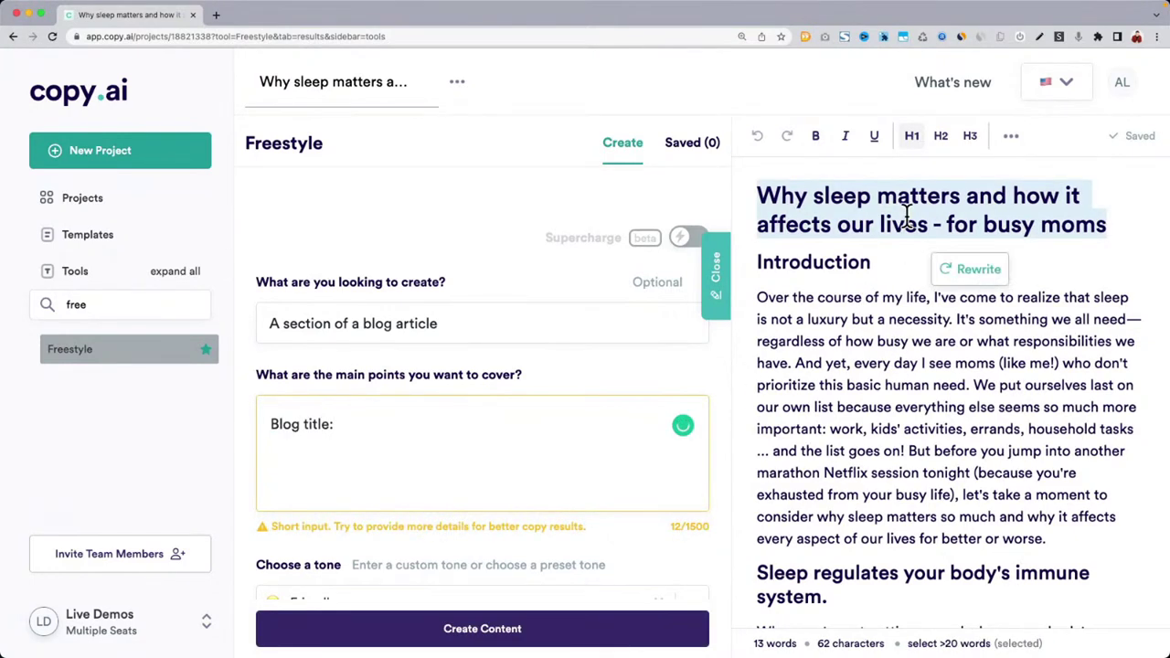
pyautogui.click(433, 417)
pyautogui.hotkey('ctrl', 'v')
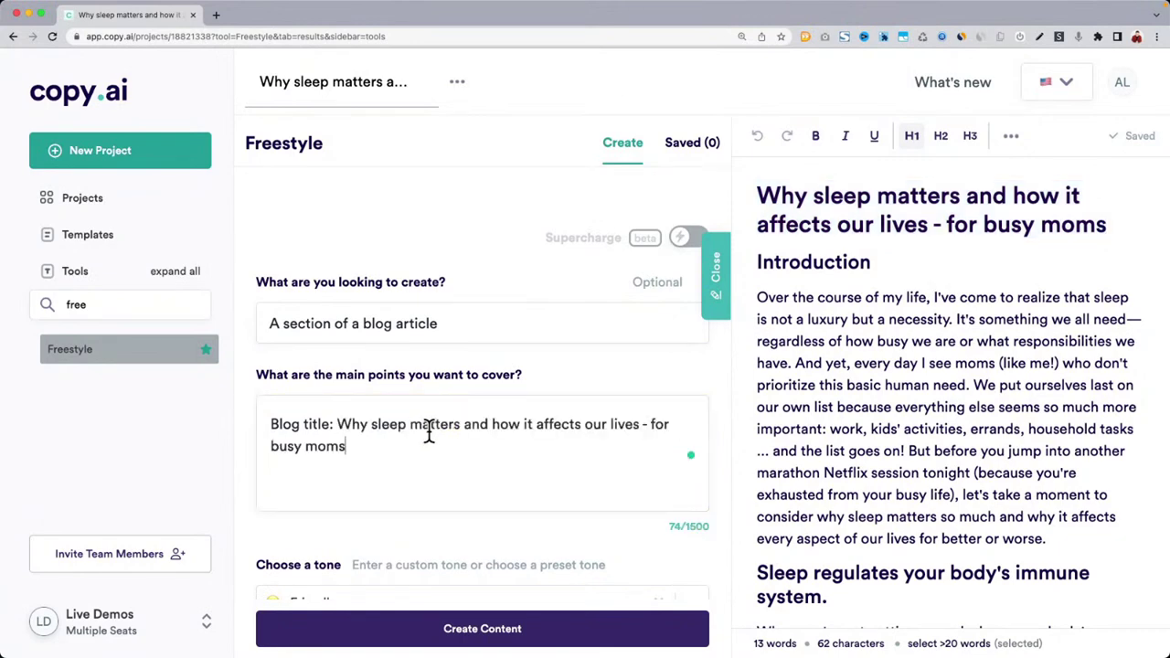
pyautogui.keyDown('shift'); pyautogui.click(647, 429); pyautogui.keyUp('shift')
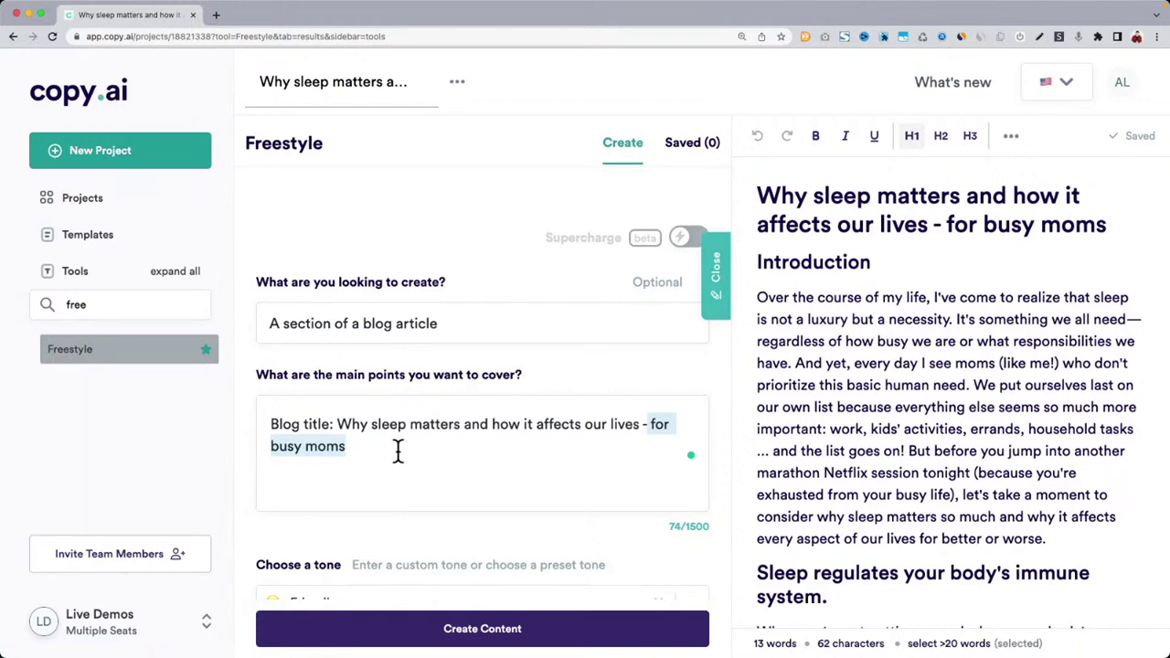
# Add the line "Section title: Sleep regulates your body's immune system." to the main points, copying the heading from the post
pyautogui.press('Right')
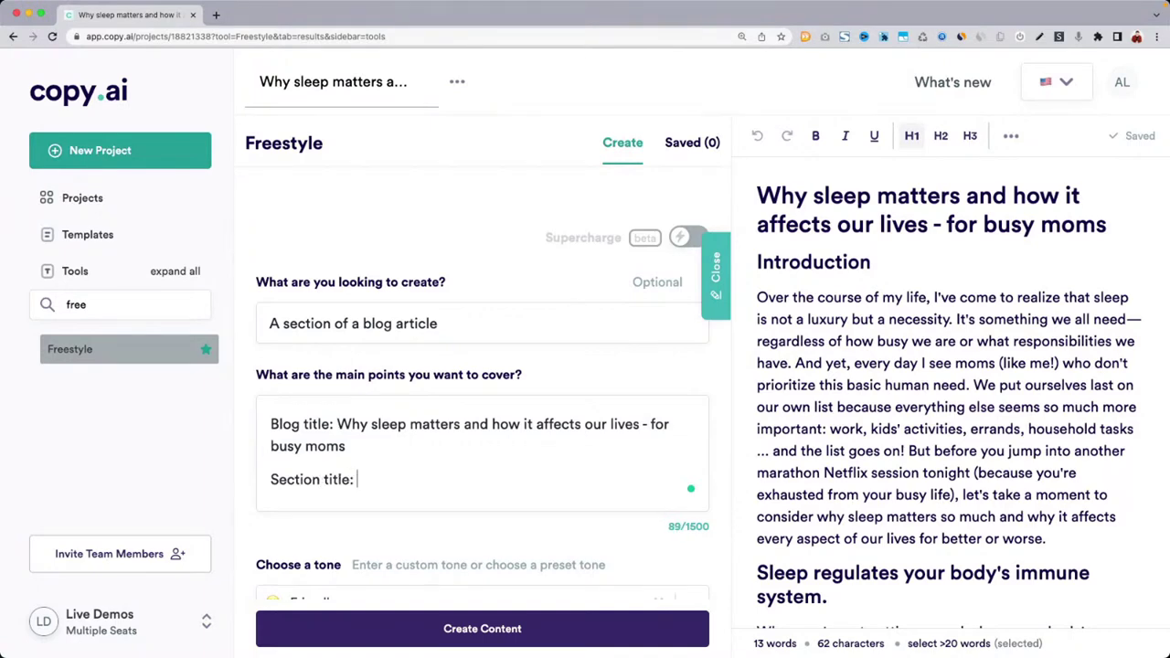
pyautogui.scroll(-3, 969, 406)
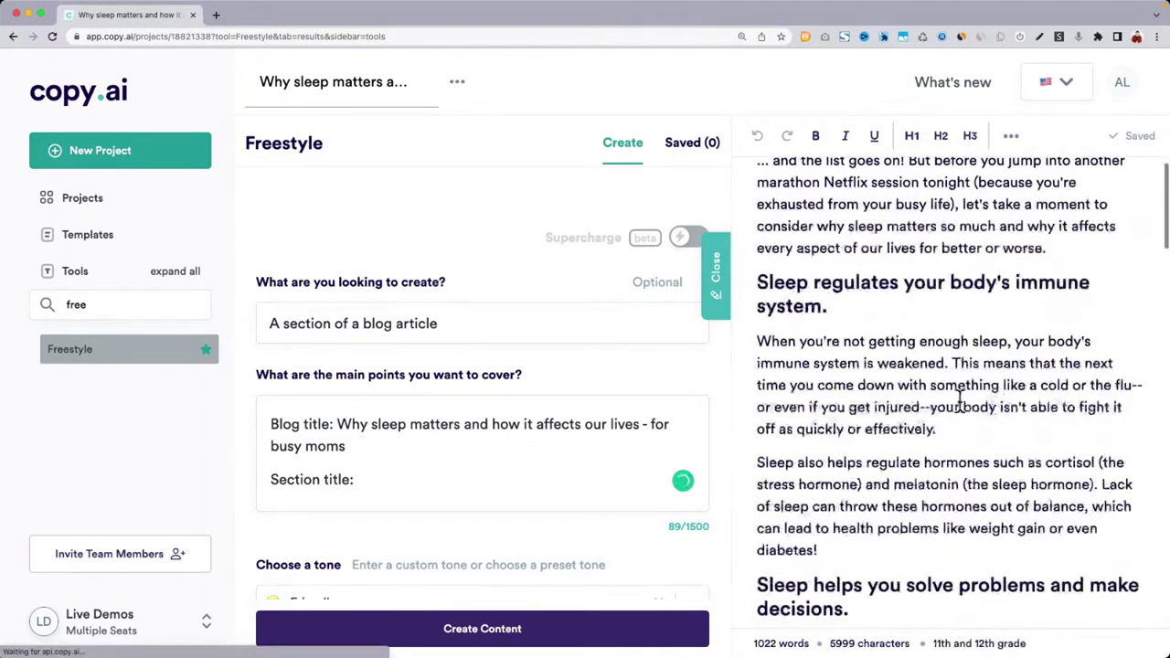
pyautogui.tripleClick(820, 304)
pyautogui.hotkey('ctrl', 'c')
pyautogui.click(467, 470)
pyautogui.hotkey('ctrl', 'v')
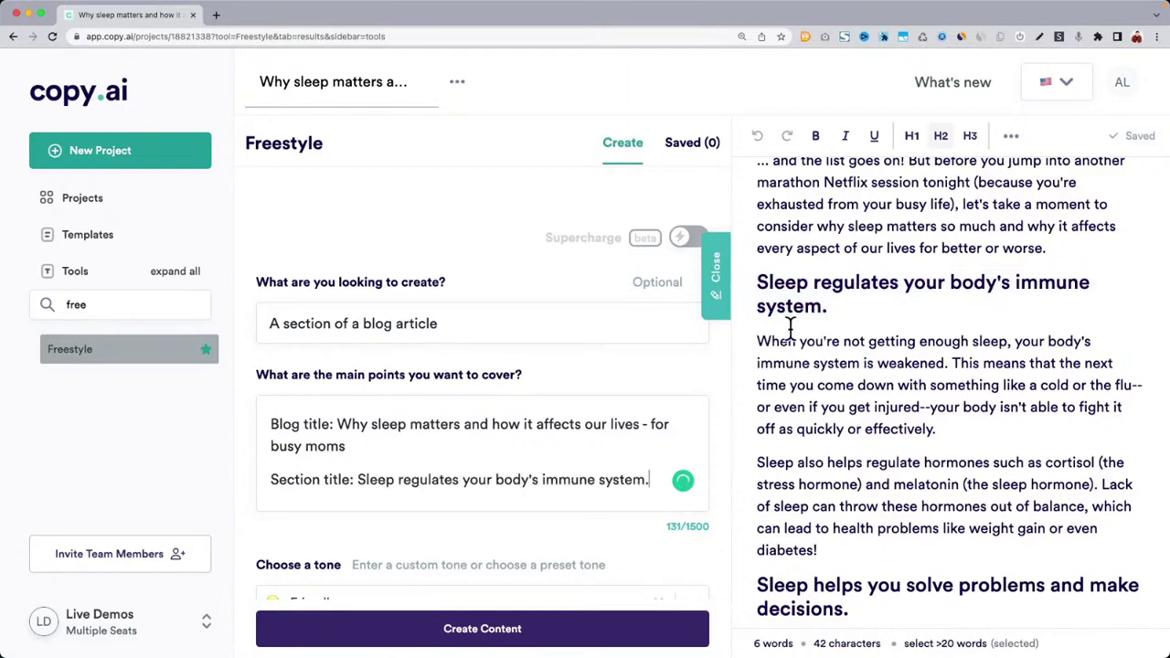
# Set the tone to Empathetic and generate the Freestyle content
pyautogui.scroll(-1, 479, 552)
pyautogui.click(406, 553)
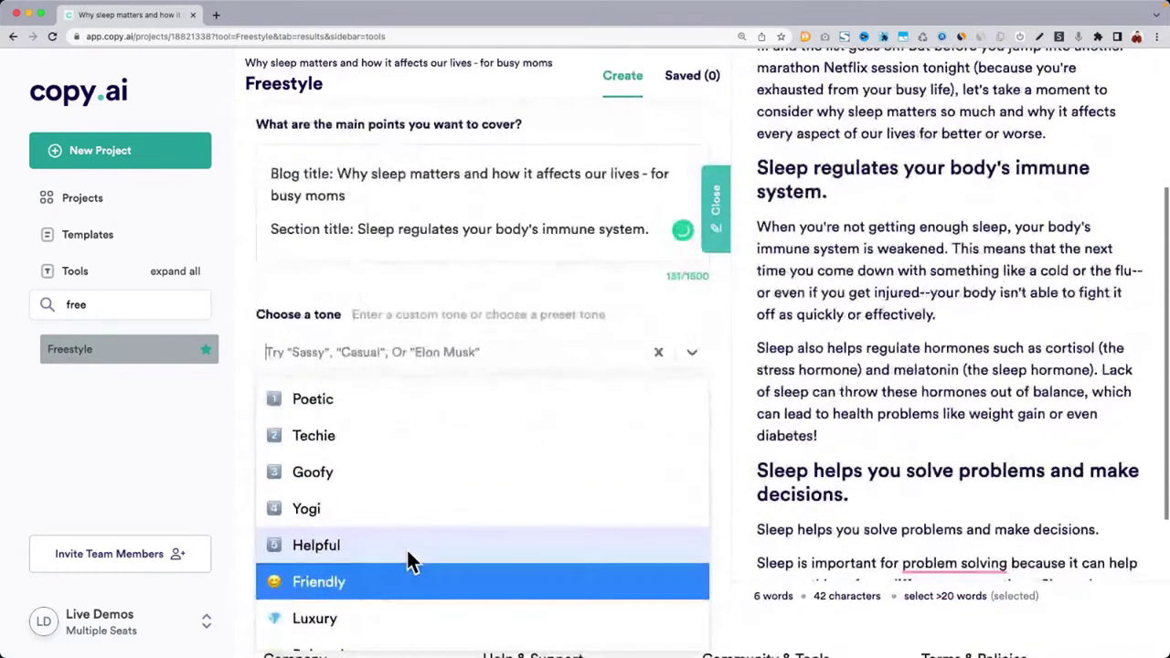
pyautogui.scroll(-3, 405, 553)
pyautogui.click(396, 627)
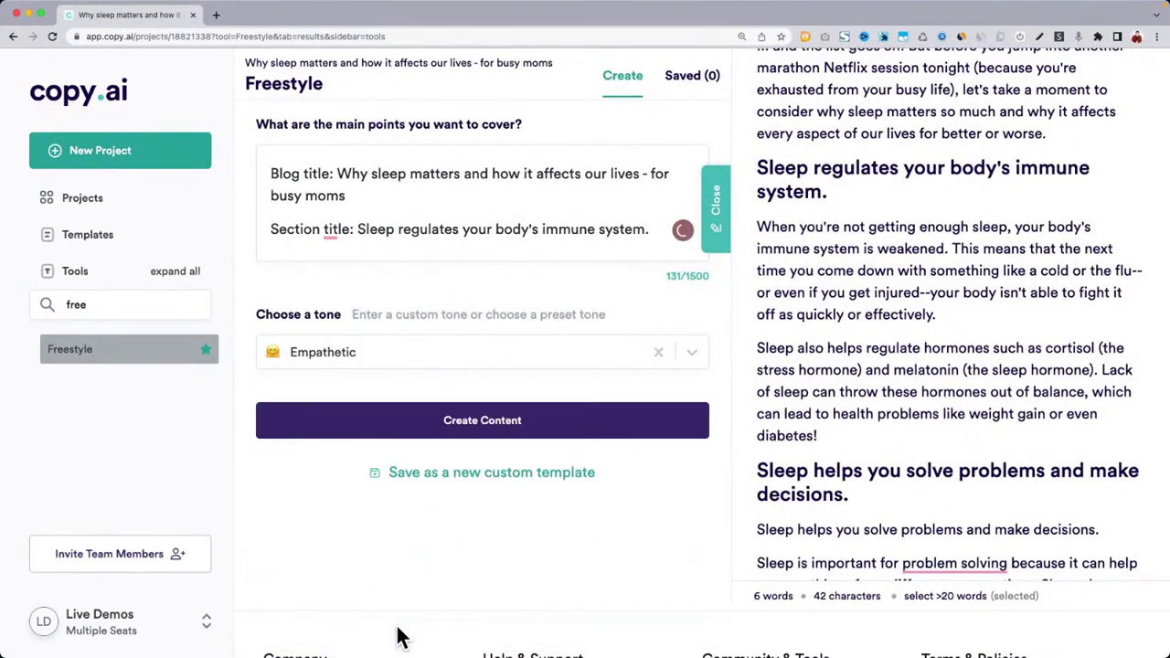
pyautogui.click(502, 427)
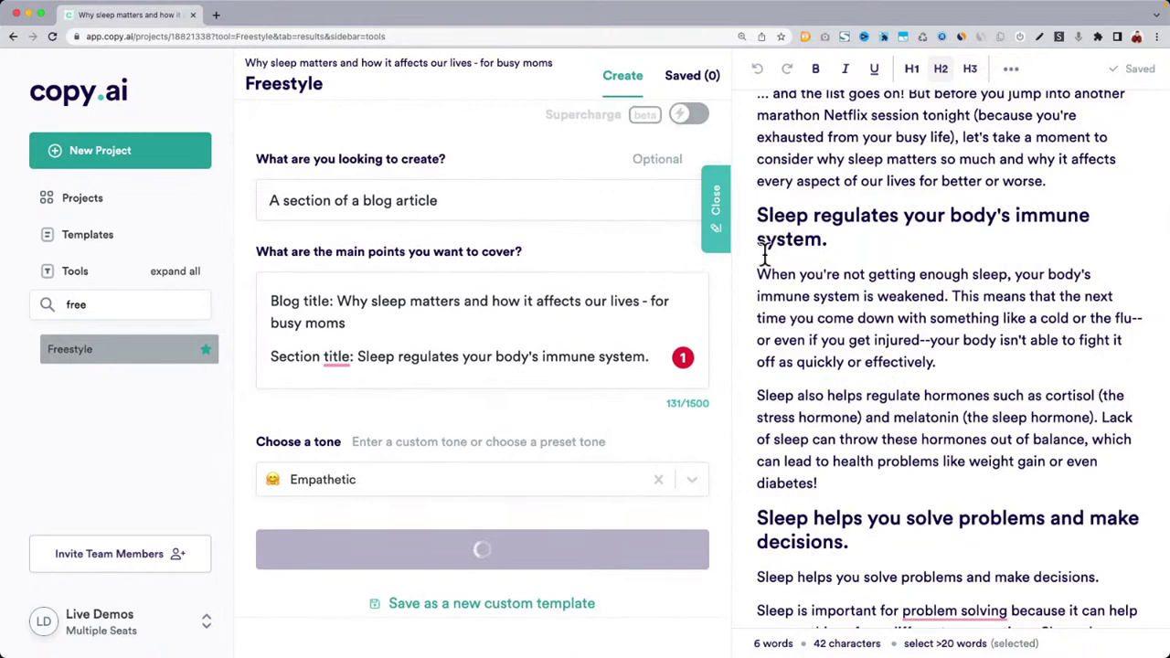
# Compare the immune system section's existing paragraphs with the generated Freestyle versions
pyautogui.moveTo(759, 266); pyautogui.dragTo(854, 476)
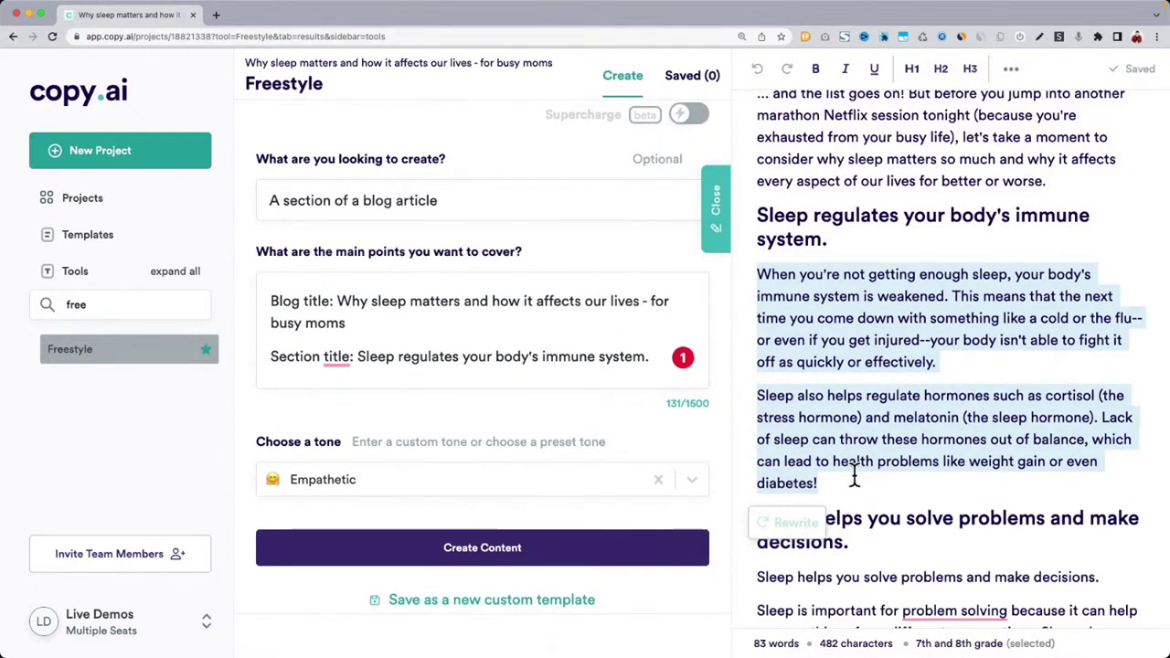
pyautogui.scroll(-5, 577, 423)
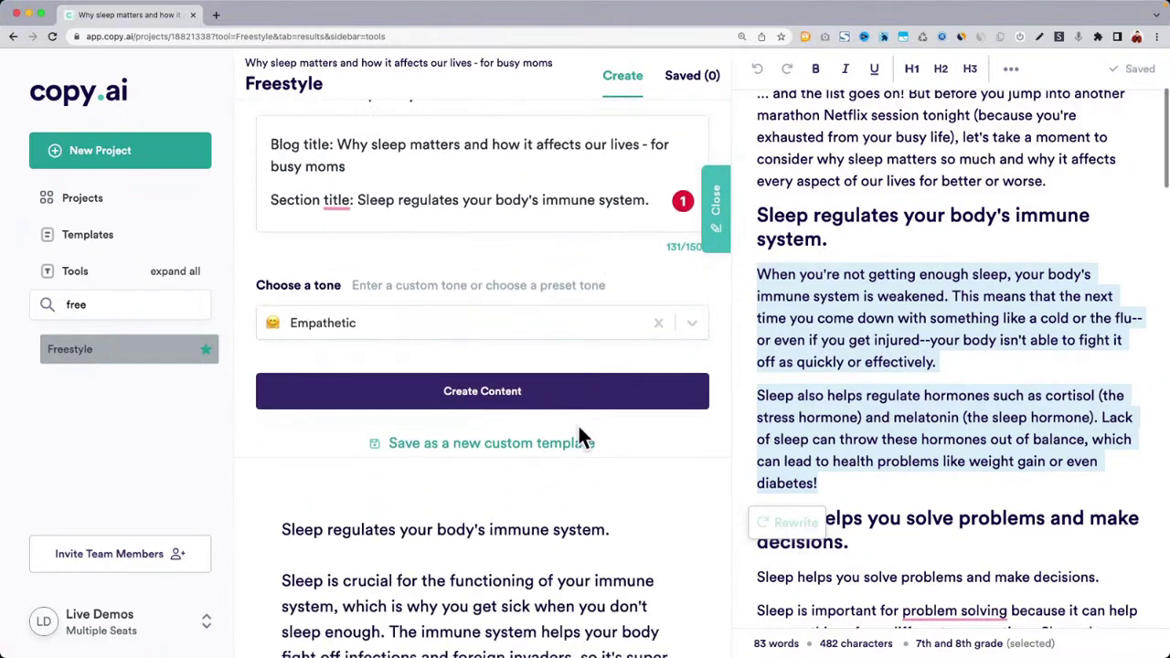
pyautogui.scroll(-6, 578, 423)
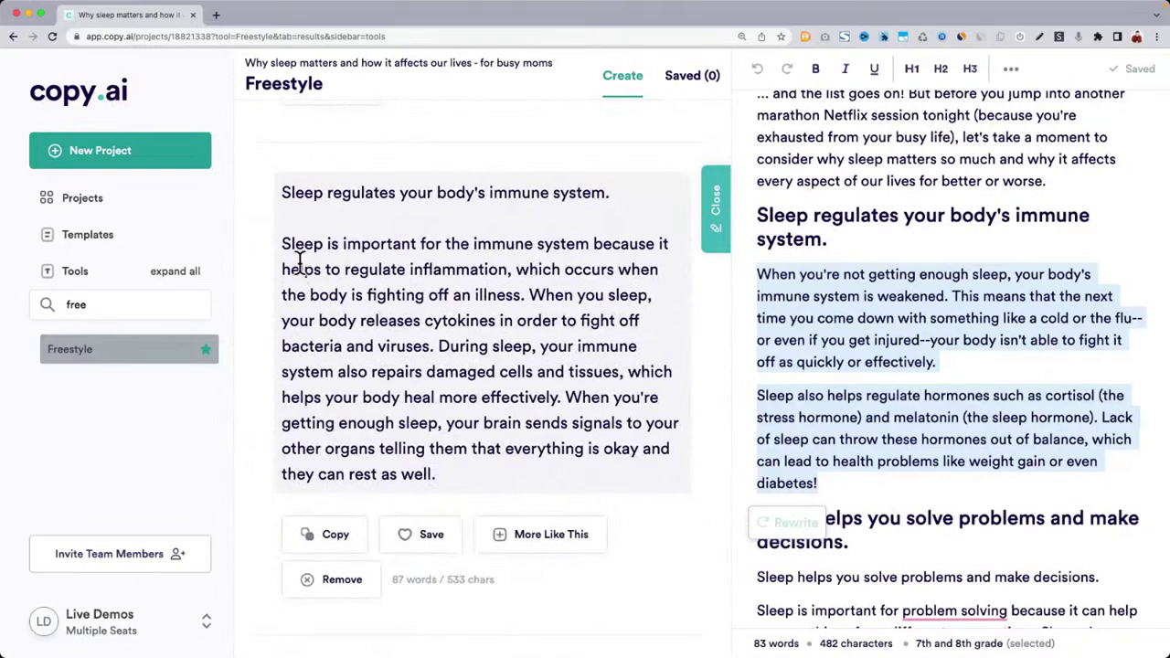
pyautogui.click(395, 428)
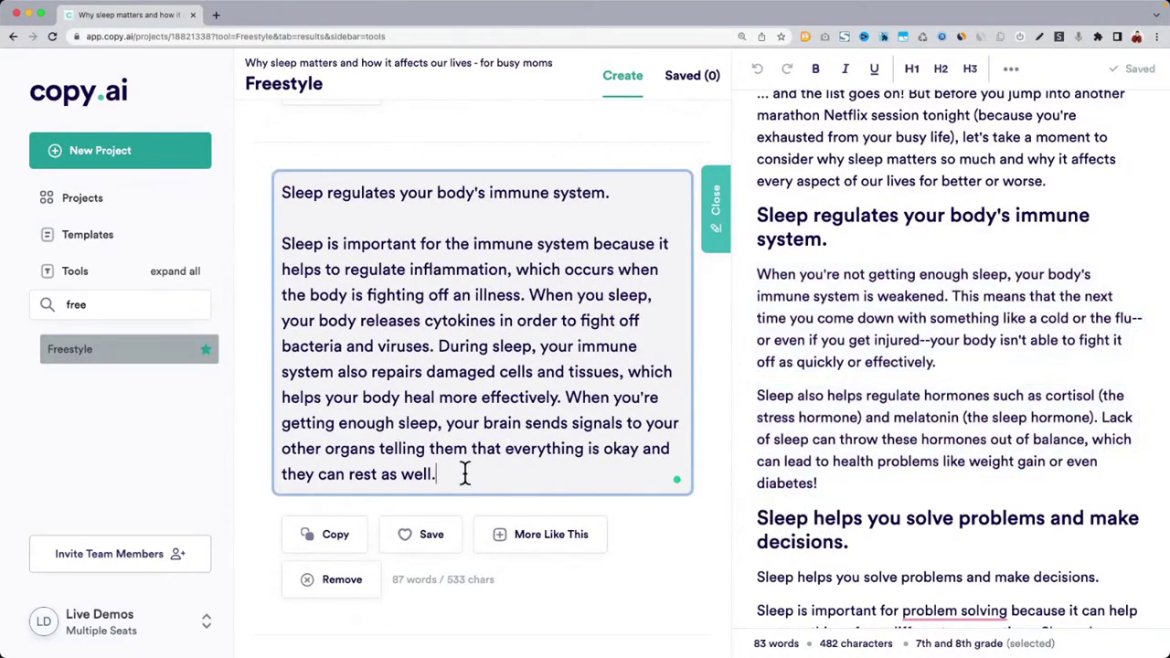
# Read through the remaining Freestyle versions of the section on sleep regulating the immune system
pyautogui.moveTo(464, 473); pyautogui.dragTo(271, 252)
pyautogui.scroll(-6, 271, 252)
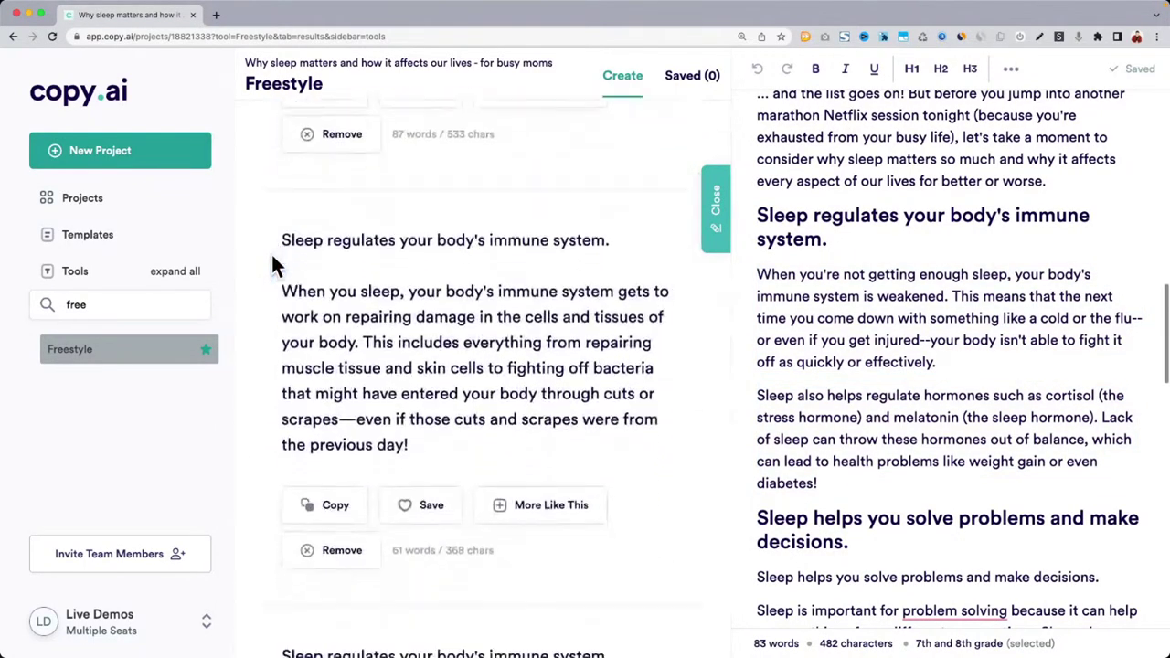
pyautogui.scroll(-5, 275, 261)
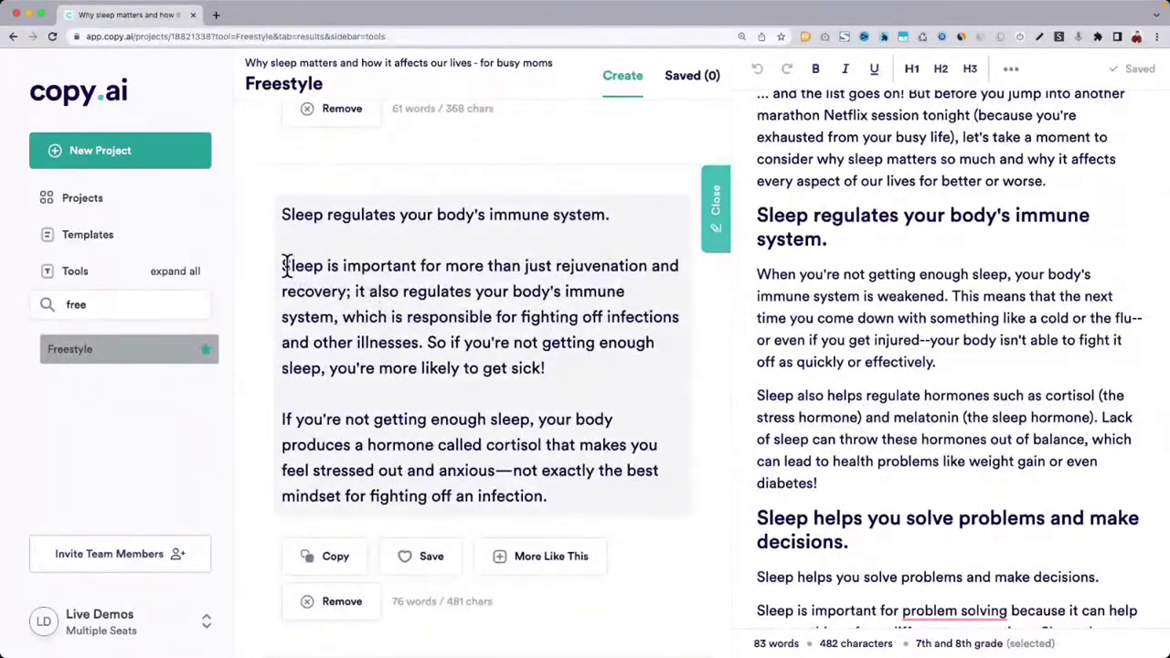
pyautogui.moveTo(285, 265); pyautogui.dragTo(595, 494)
pyautogui.scroll(-5, 595, 494)
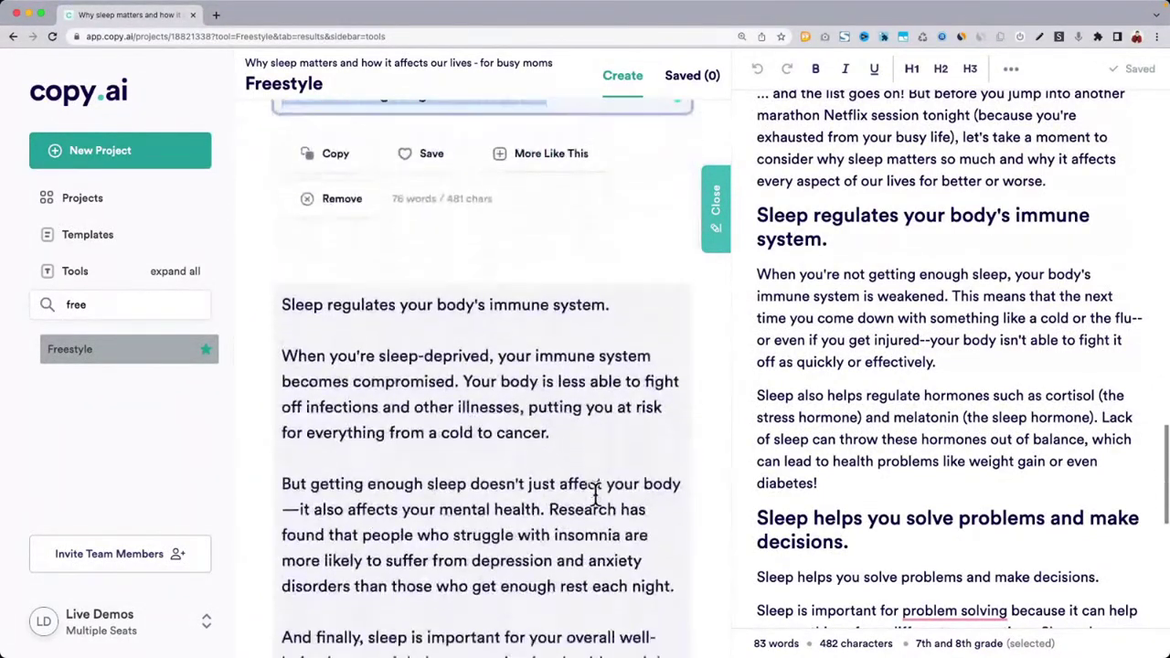
pyautogui.scroll(-3, 595, 495)
pyautogui.moveTo(283, 149); pyautogui.dragTo(519, 536)
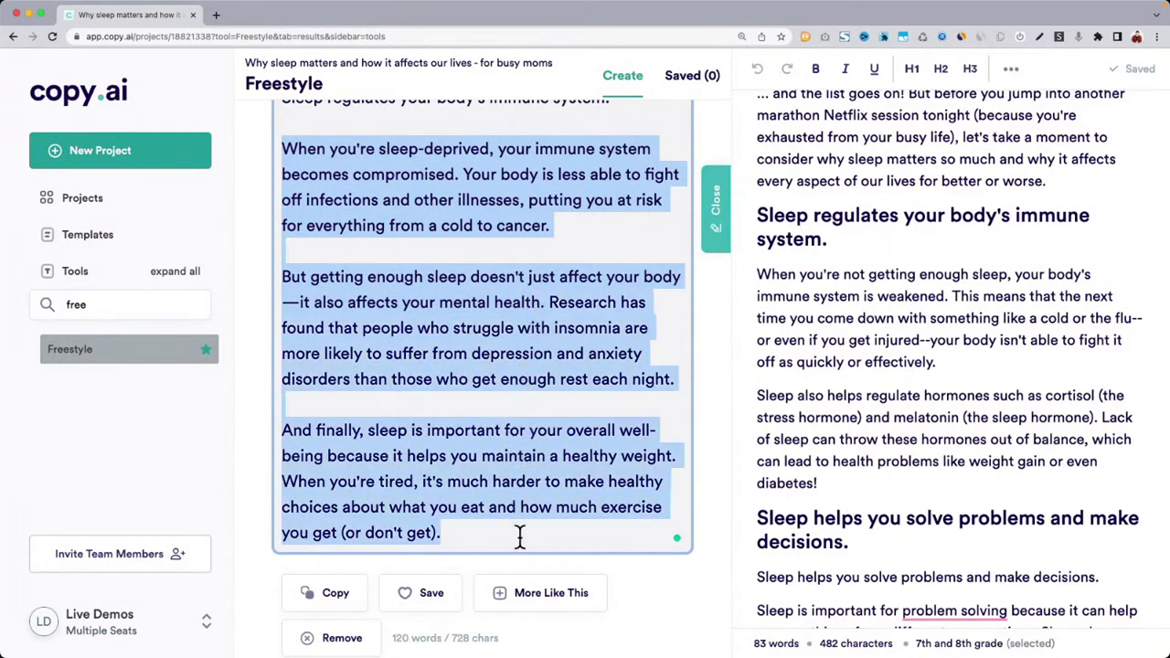
pyautogui.scroll(-8, 519, 539)
pyautogui.scroll(12, 519, 539)
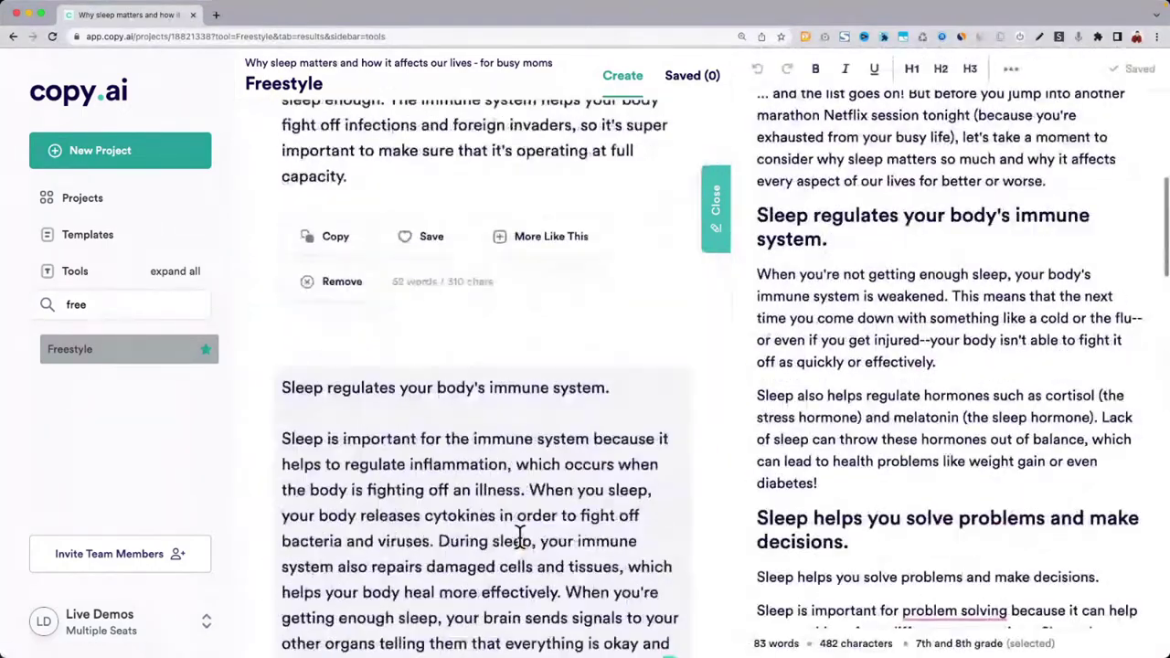
# Check the Freestyle main points and first generated result against the immune system section in the post
pyautogui.scroll(5, 519, 539)
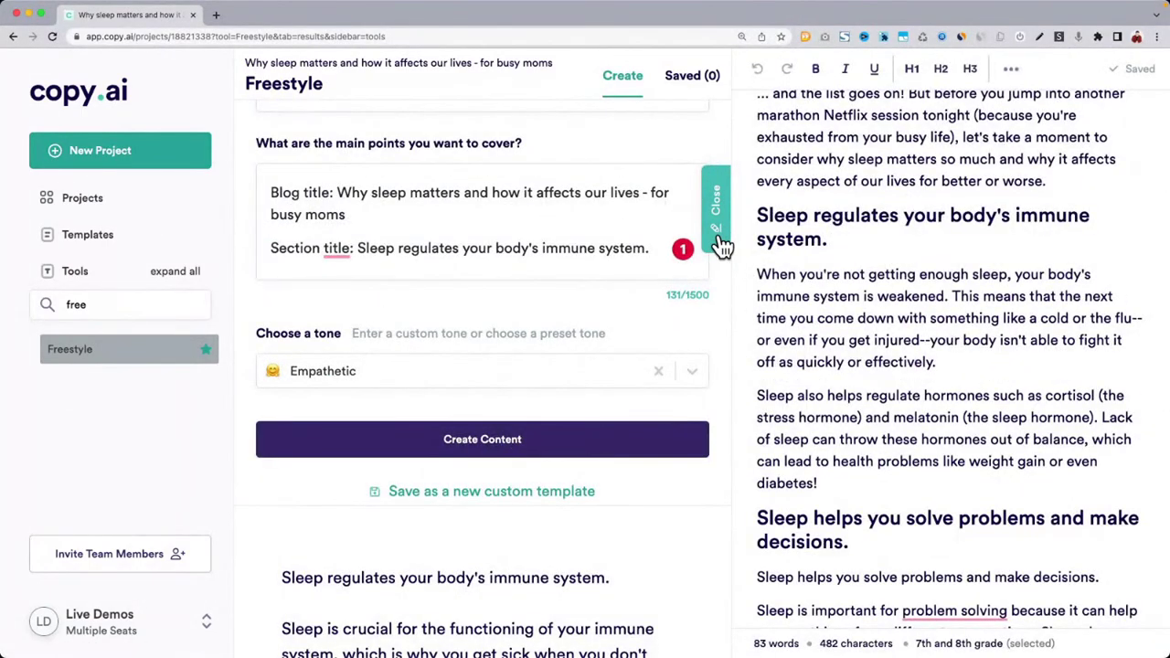
pyautogui.scroll(-7, 535, 332)
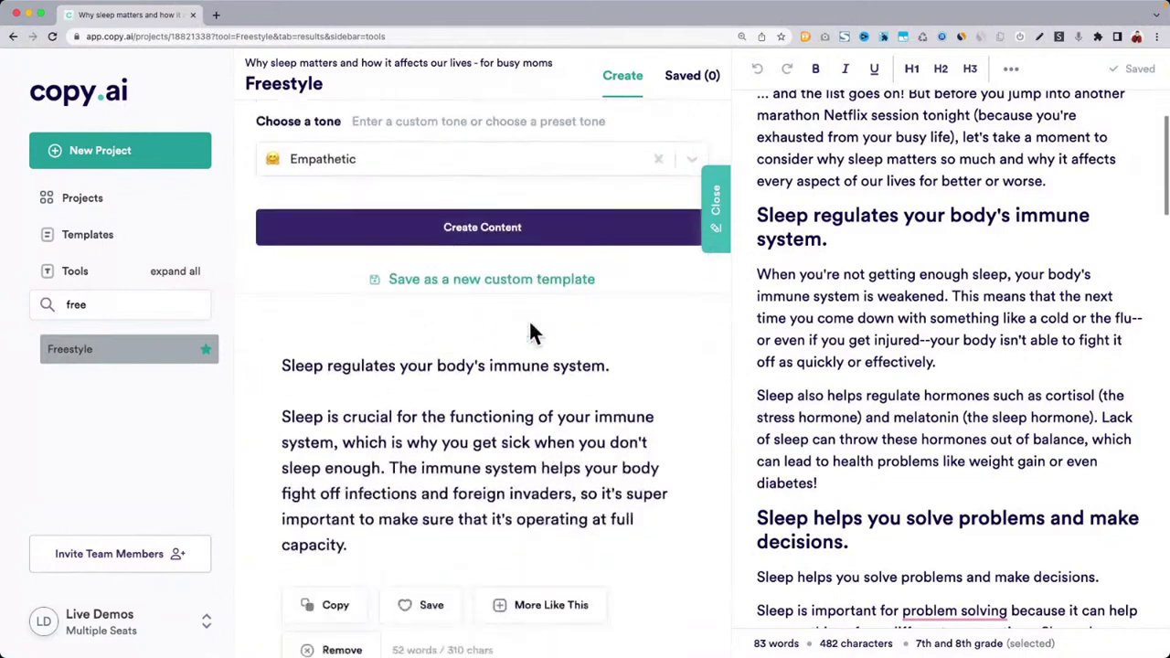
pyautogui.moveTo(285, 275); pyautogui.dragTo(377, 429)
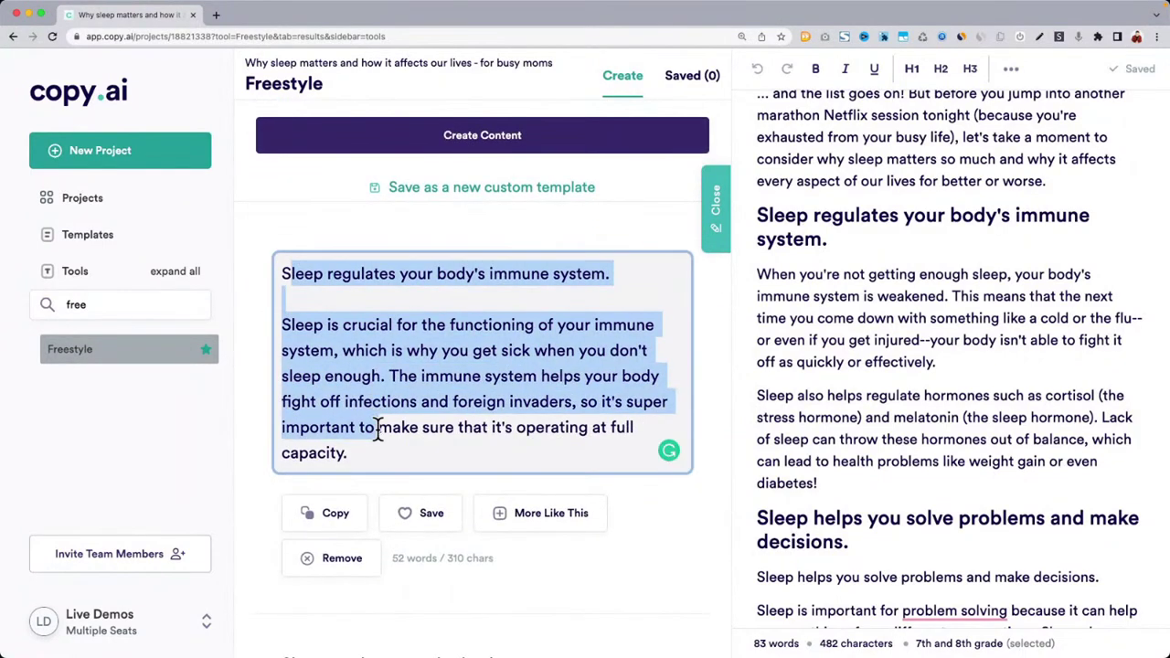
pyautogui.doubleClick(856, 219)
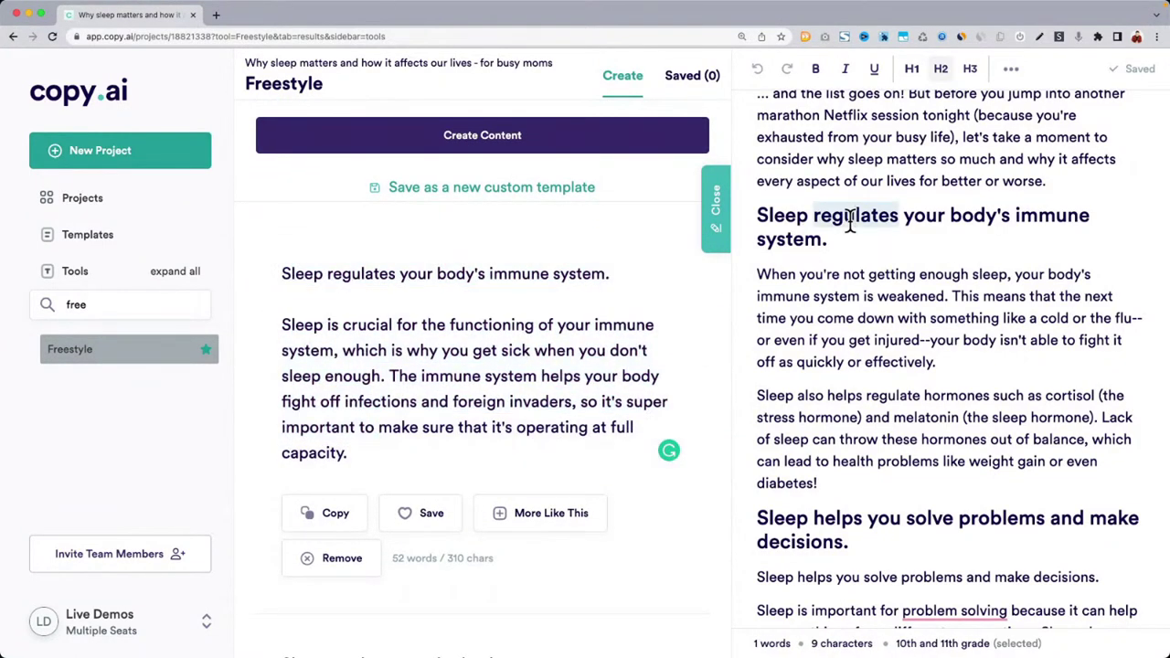
pyautogui.click(891, 362)
pyautogui.scroll(-3, 891, 367)
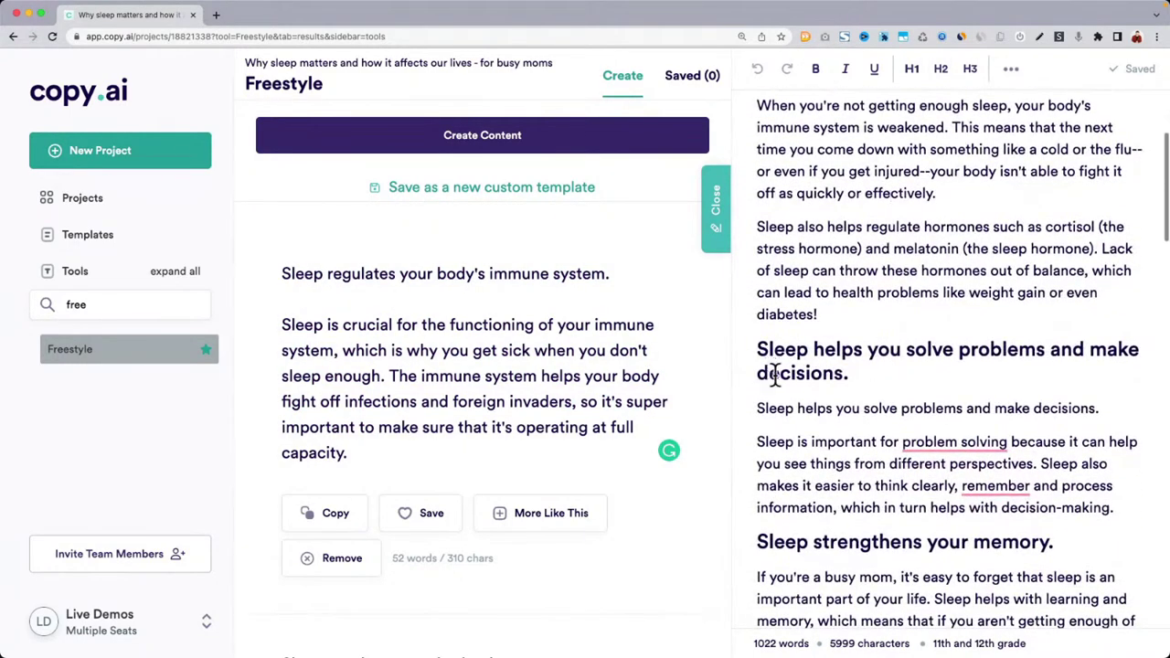
pyautogui.scroll(8, 462, 418)
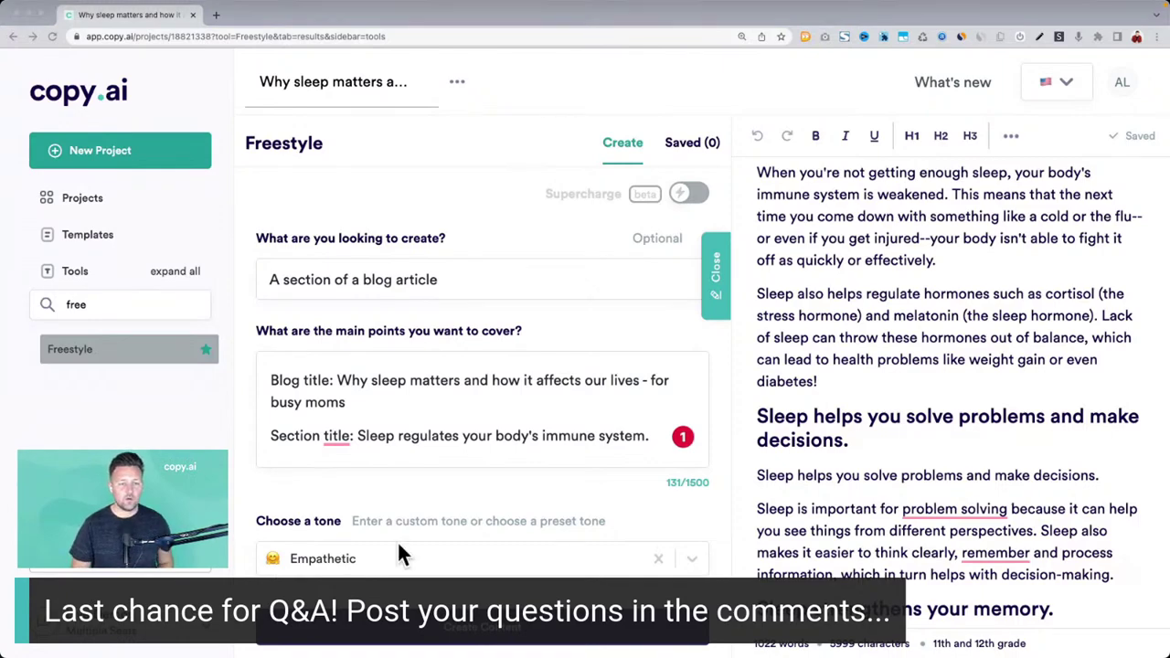
# Switch to the Blog SEO project in the other browser window and expand the Workflow Tools to find SEO Website Copy
pyautogui.hotkey('ctrl', 'Up')
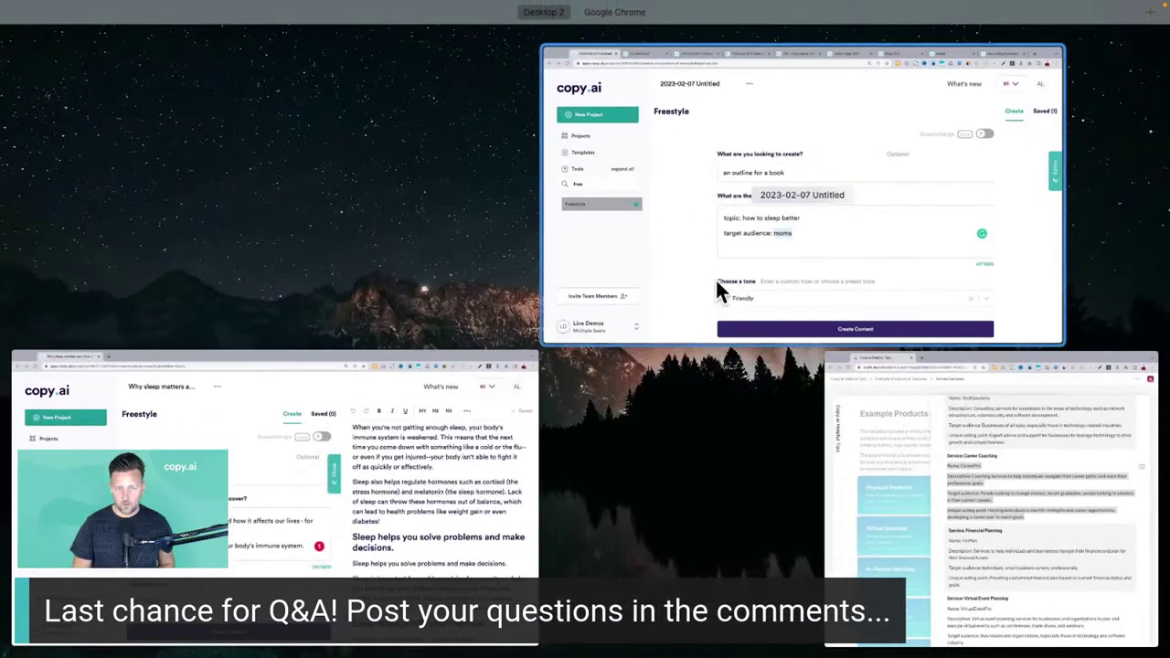
pyautogui.click(714, 277)
pyautogui.click(804, 18)
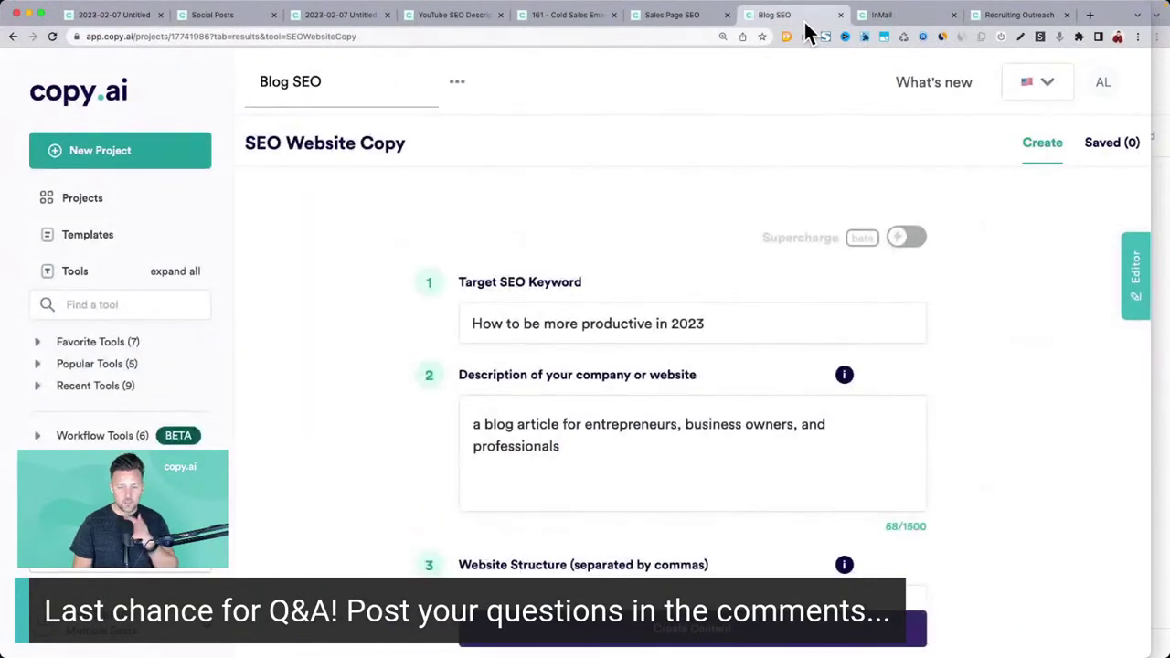
pyautogui.scroll(-2, 365, 268)
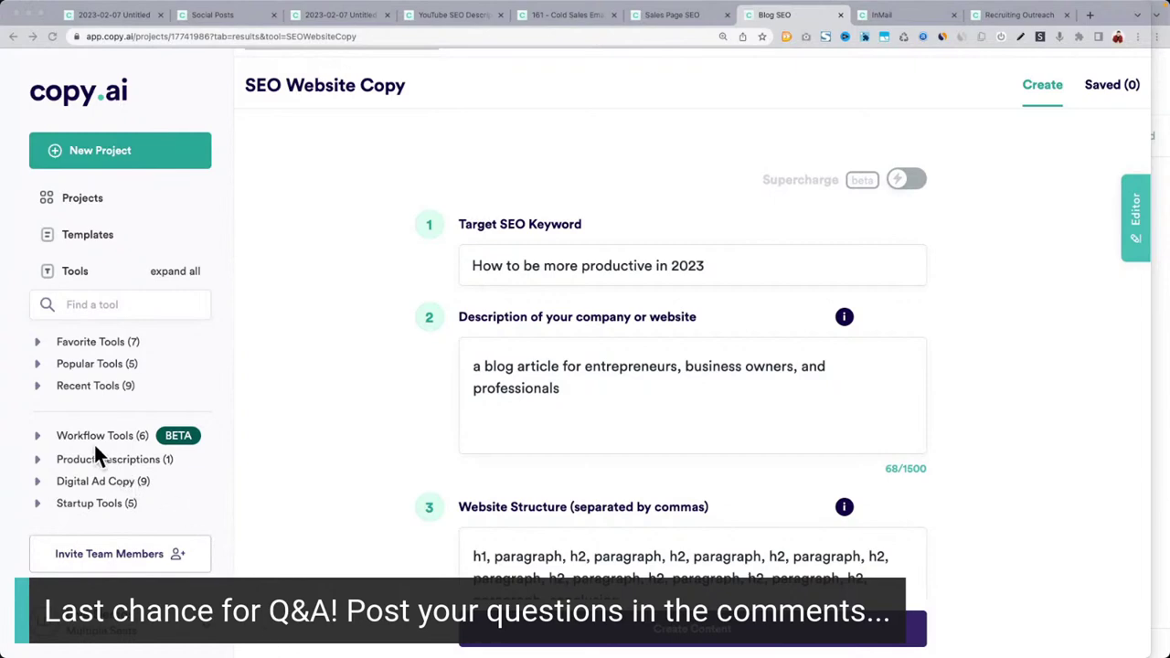
pyautogui.click(41, 438)
pyautogui.scroll(-3, 115, 421)
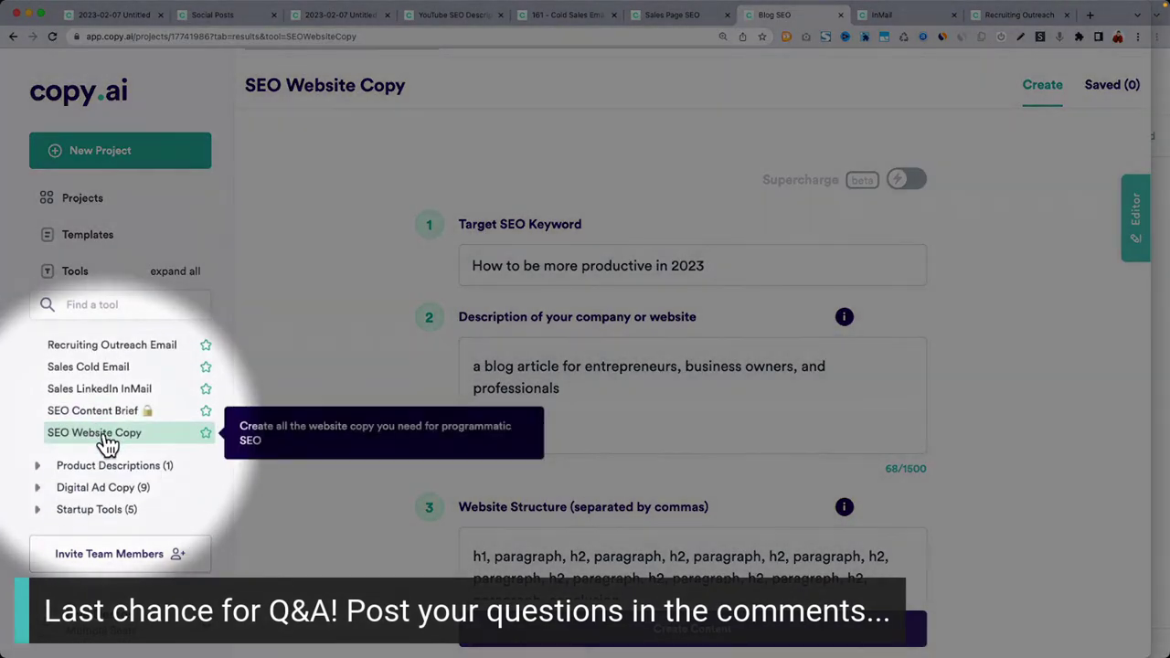
pyautogui.scroll(-2, 331, 334)
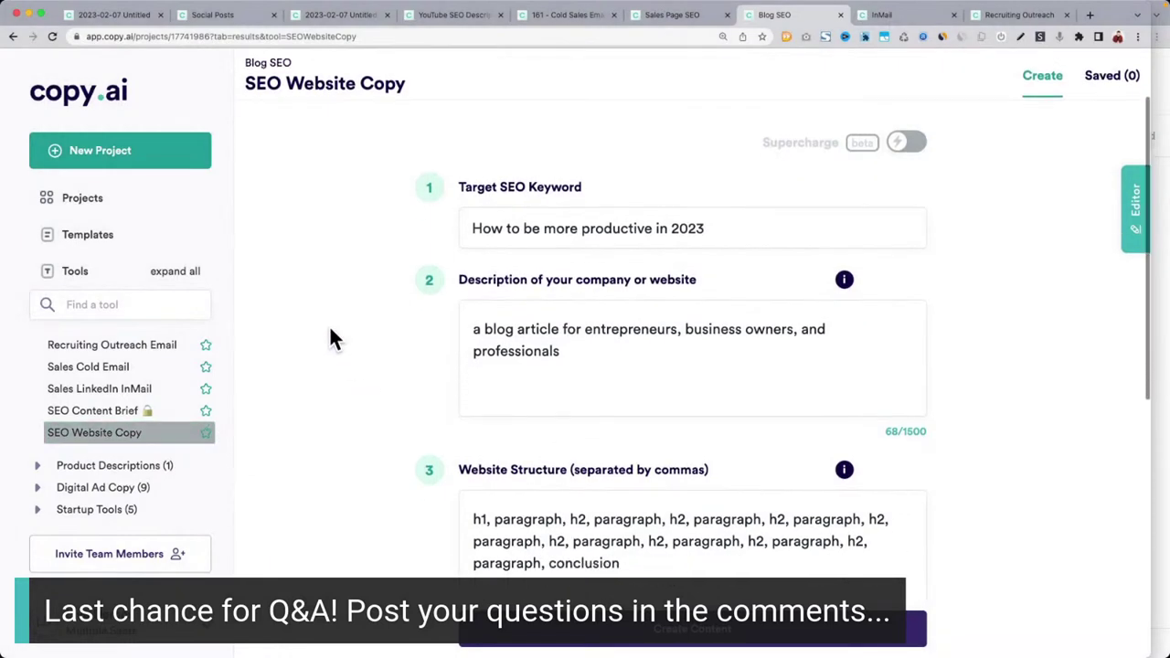
# Review the target keyword, description and website structure, and generate the SEO website copy from them
pyautogui.moveTo(472, 191); pyautogui.dragTo(703, 182)
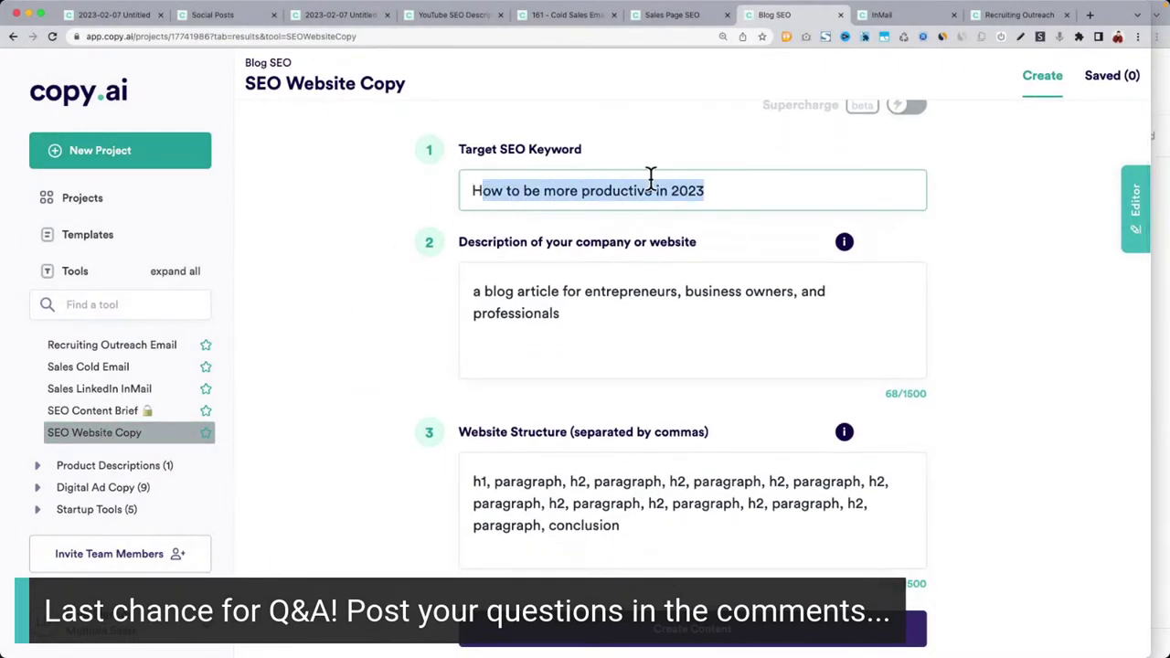
pyautogui.click(471, 158)
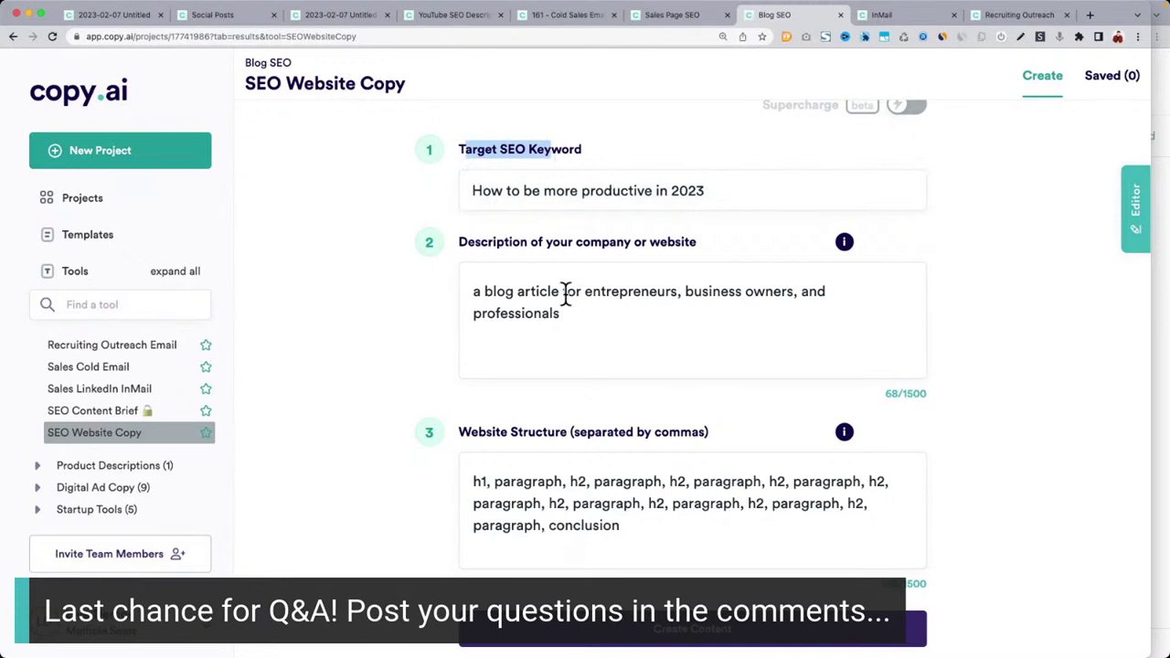
pyautogui.moveTo(459, 243); pyautogui.dragTo(696, 243)
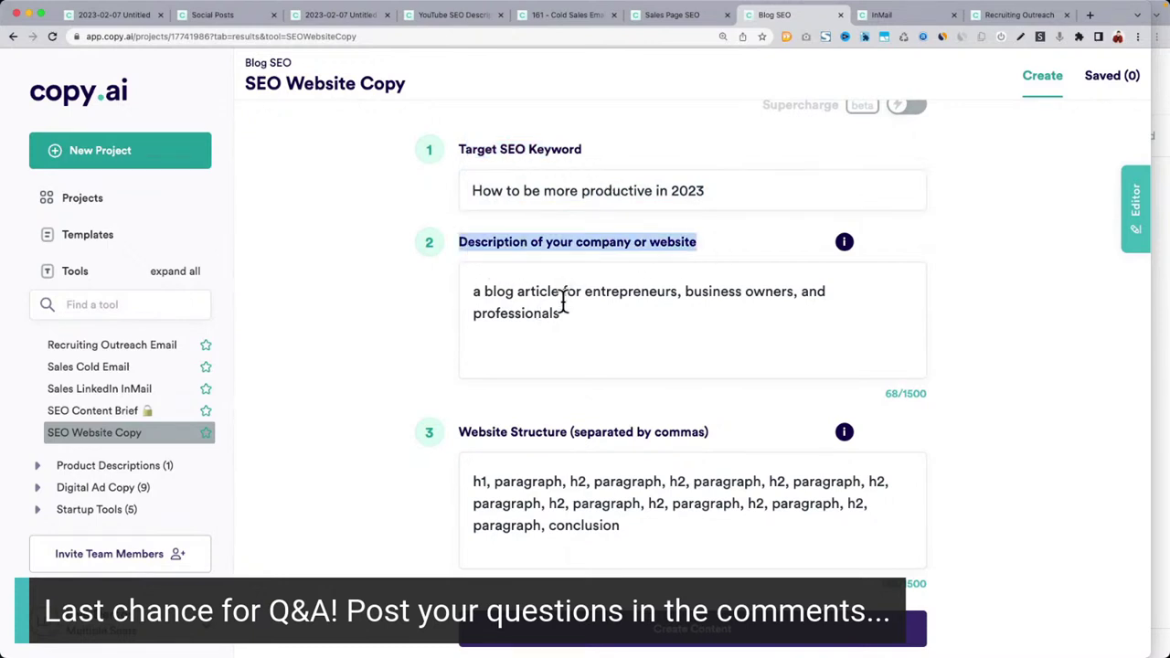
pyautogui.tripleClick(564, 302)
pyautogui.scroll(-3, 562, 307)
pyautogui.click(556, 377)
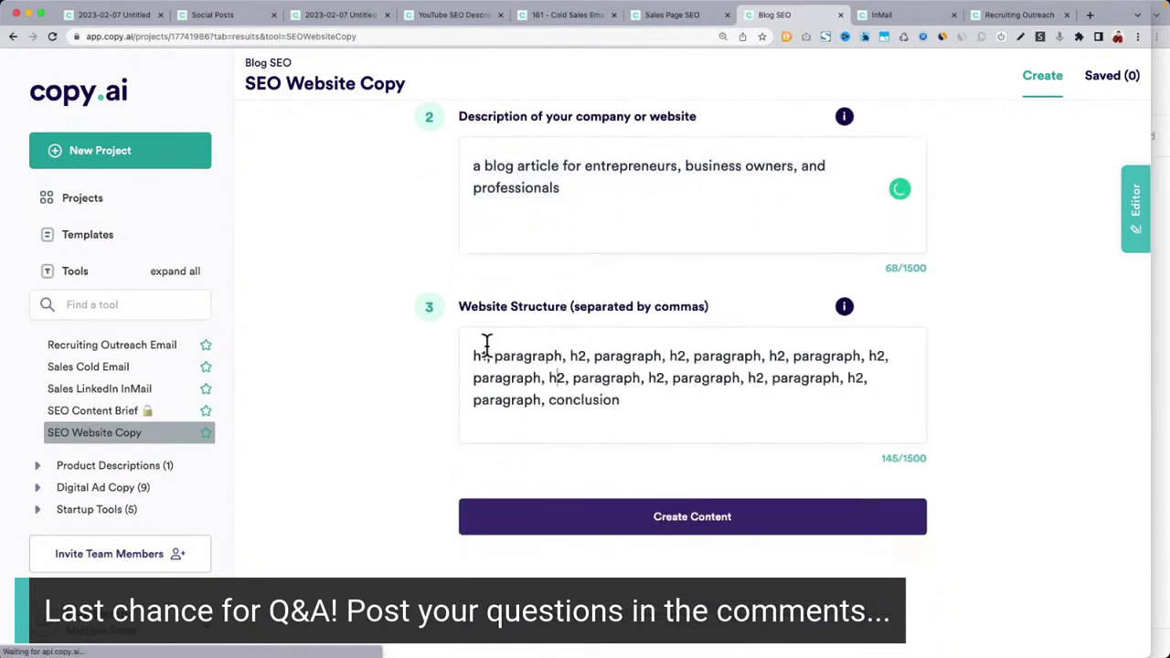
pyautogui.moveTo(475, 355); pyautogui.dragTo(633, 402)
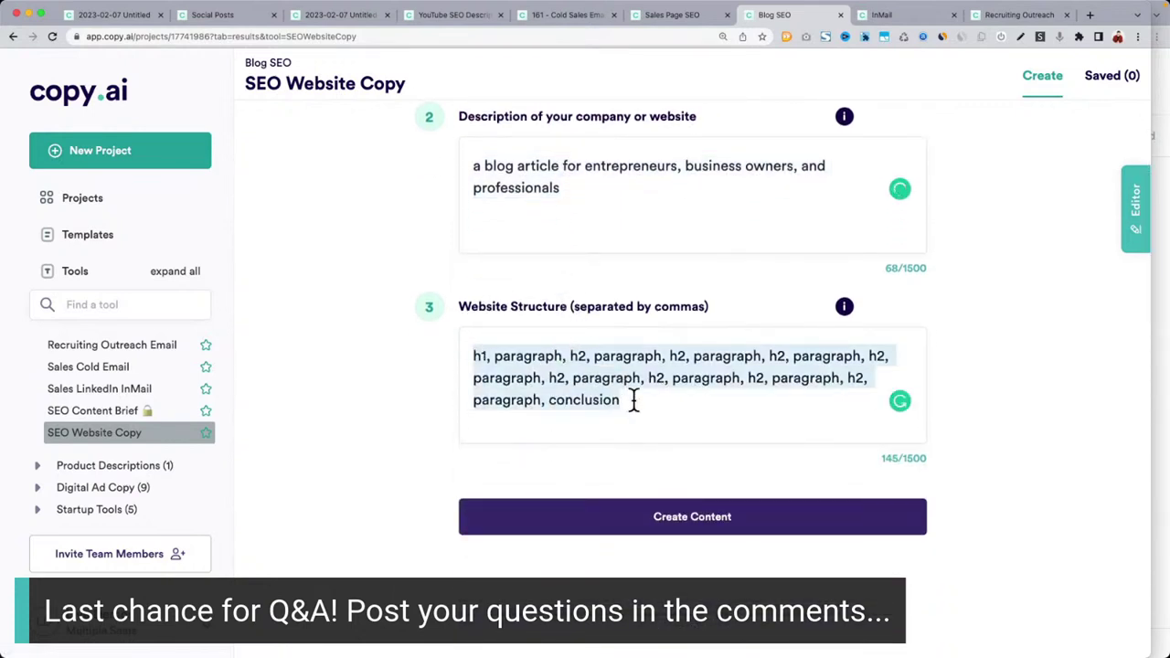
pyautogui.click(551, 517)
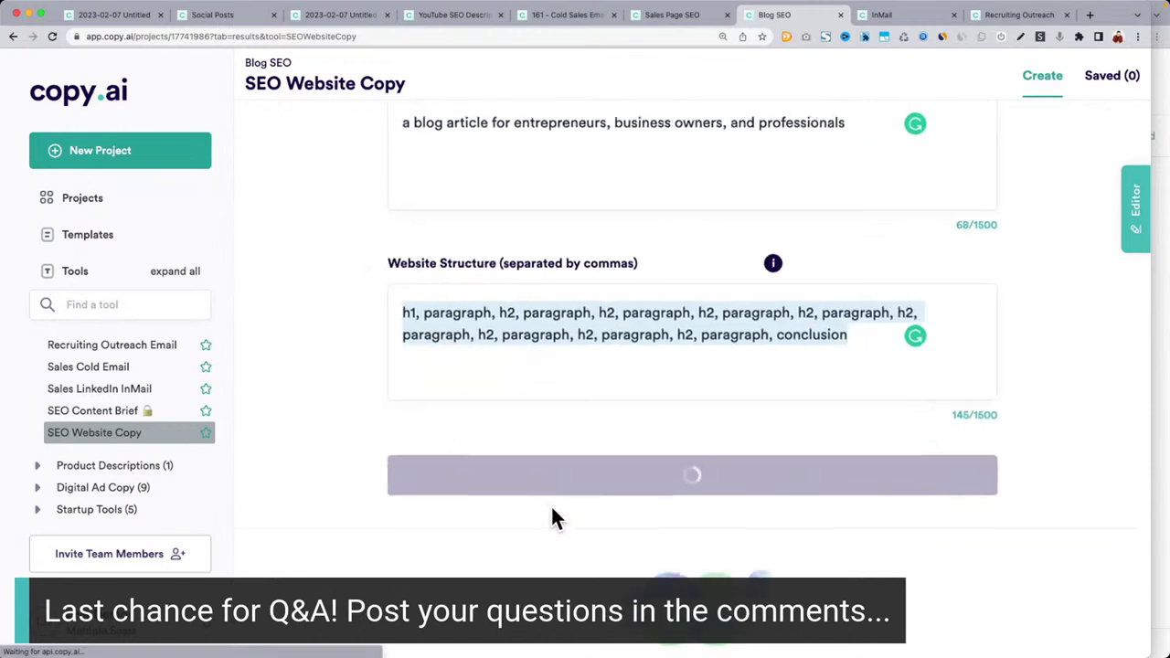
pyautogui.scroll(-1, 707, 498)
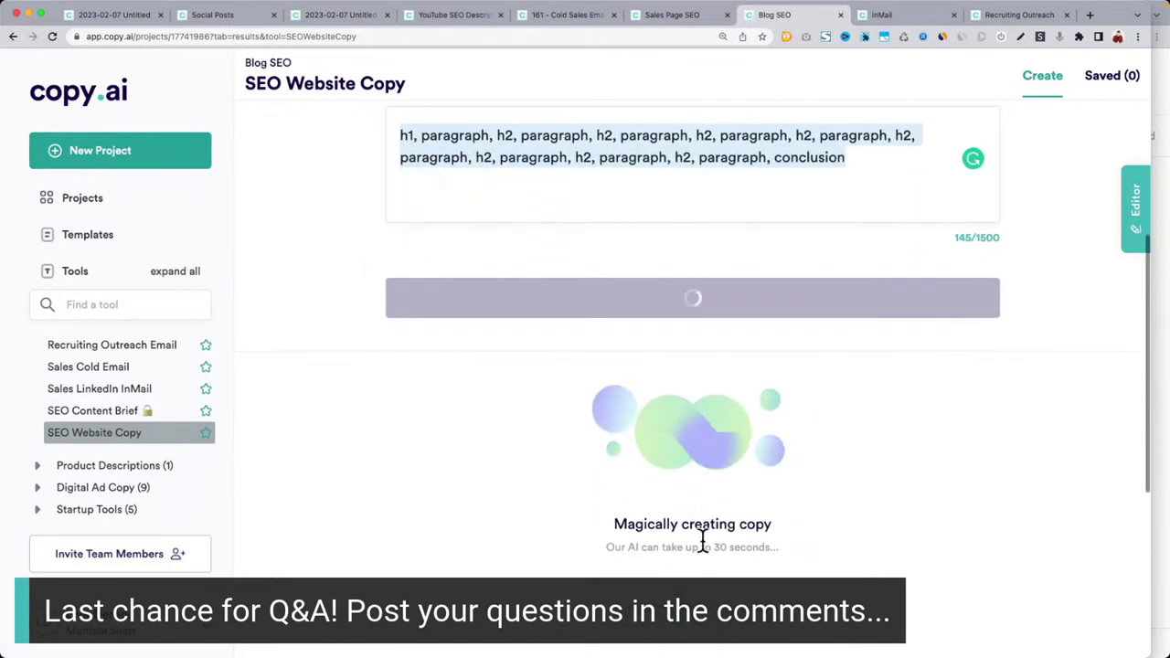
# Examine the comma-separated website structure and the available workflow tools for the SEO website copy
pyautogui.scroll(3, 631, 314)
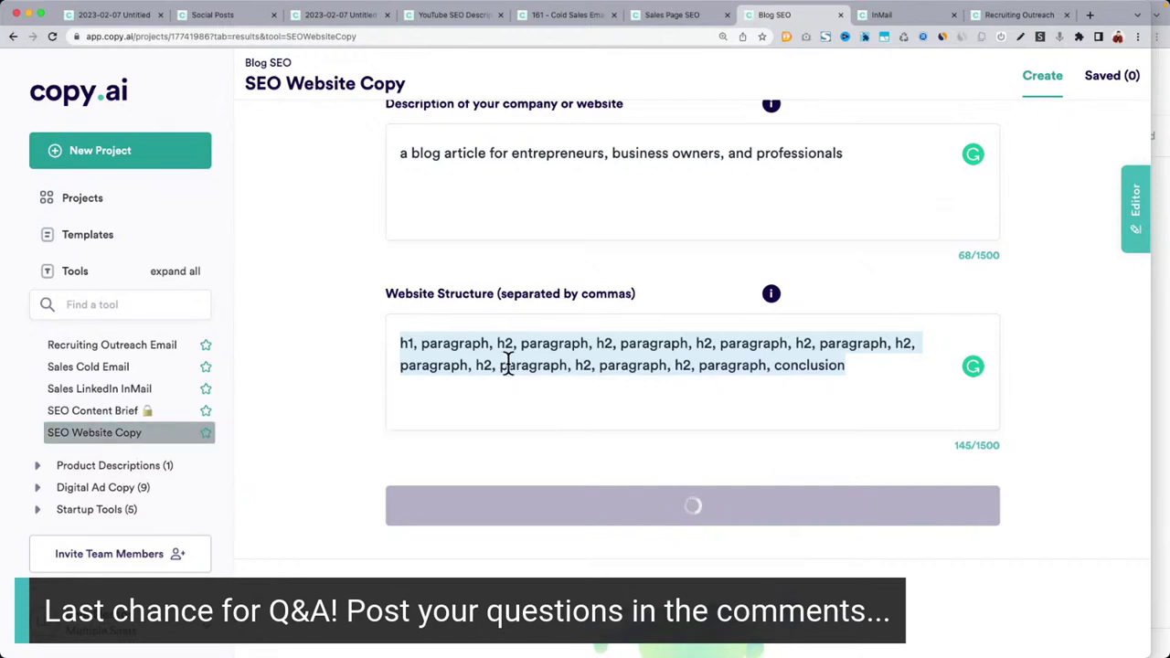
pyautogui.click(358, 428)
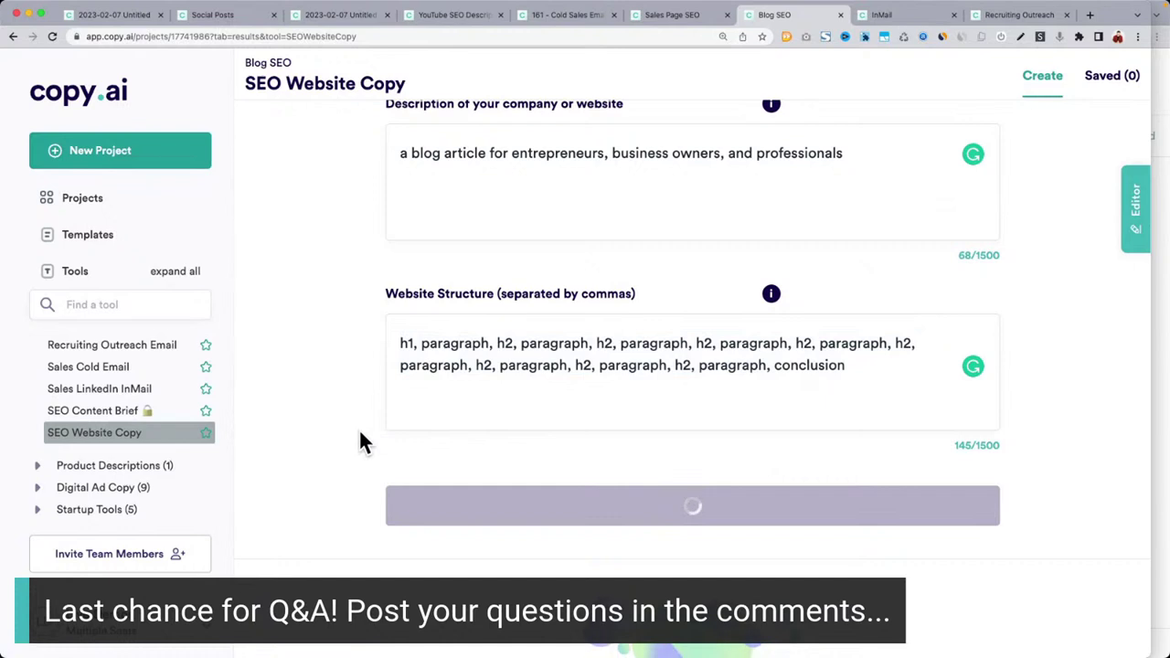
pyautogui.tripleClick(407, 340)
pyautogui.moveTo(406, 340); pyautogui.dragTo(444, 332)
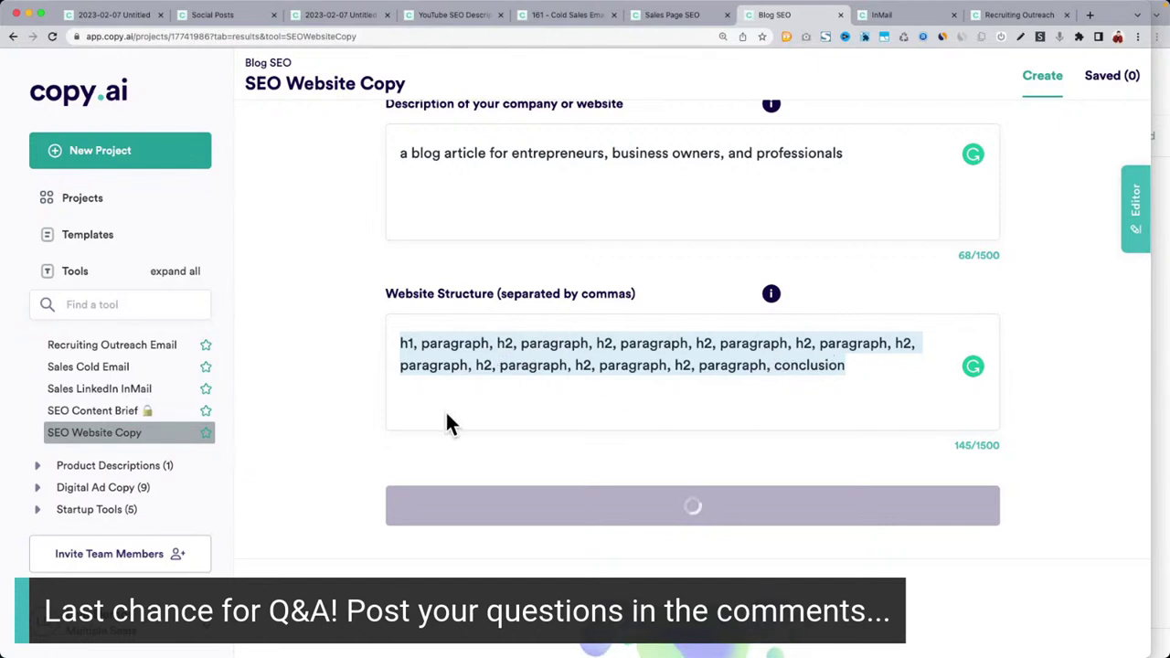
pyautogui.click(308, 368)
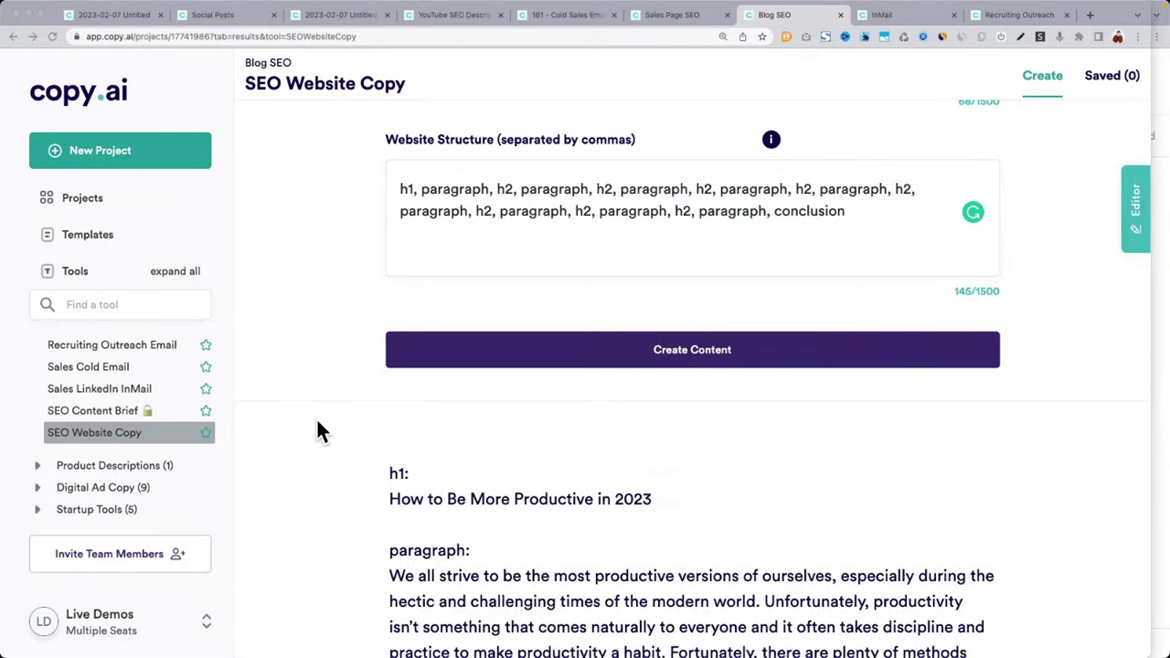
pyautogui.scroll(2, 320, 406)
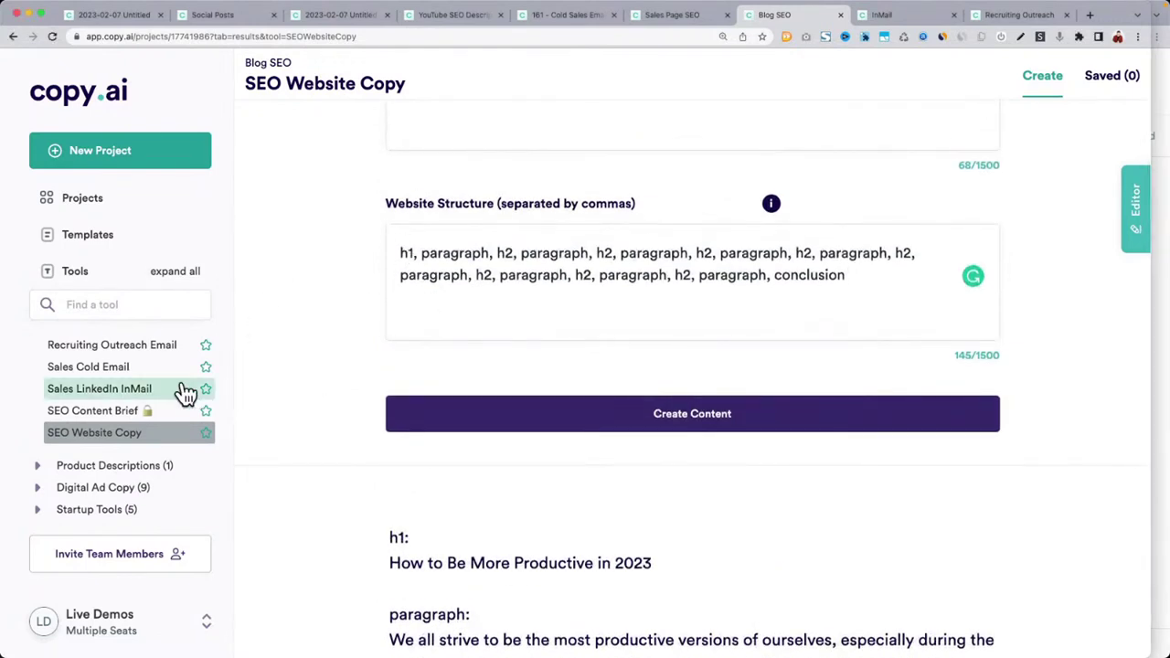
pyautogui.scroll(2, 172, 391)
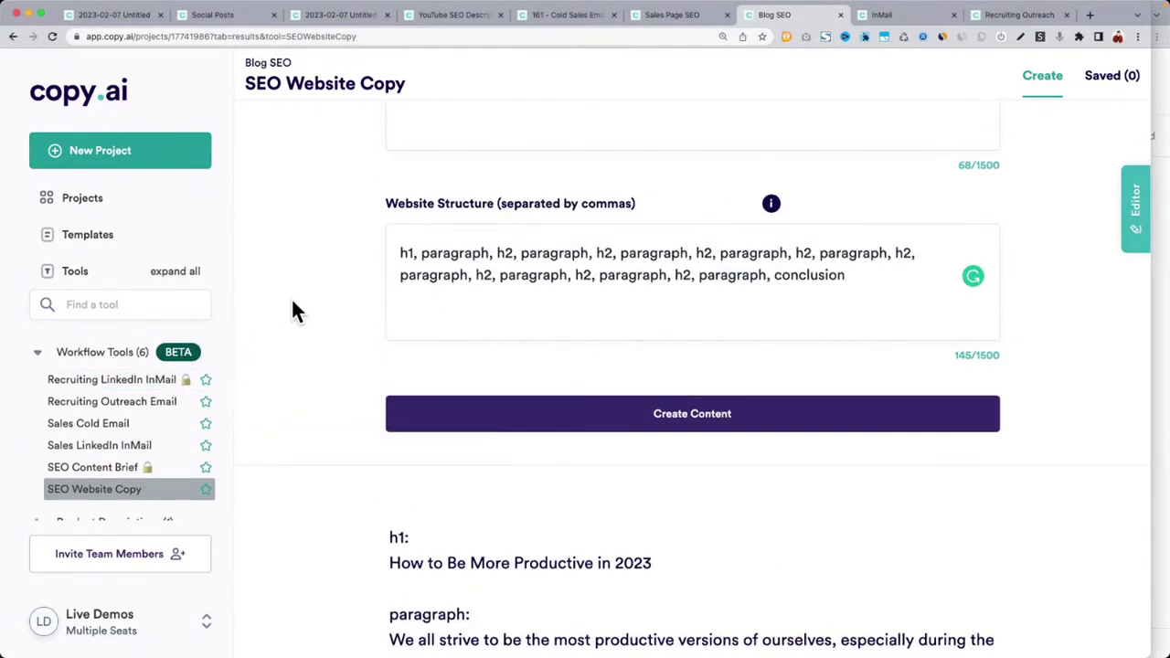
pyautogui.moveTo(381, 198); pyautogui.dragTo(651, 197)
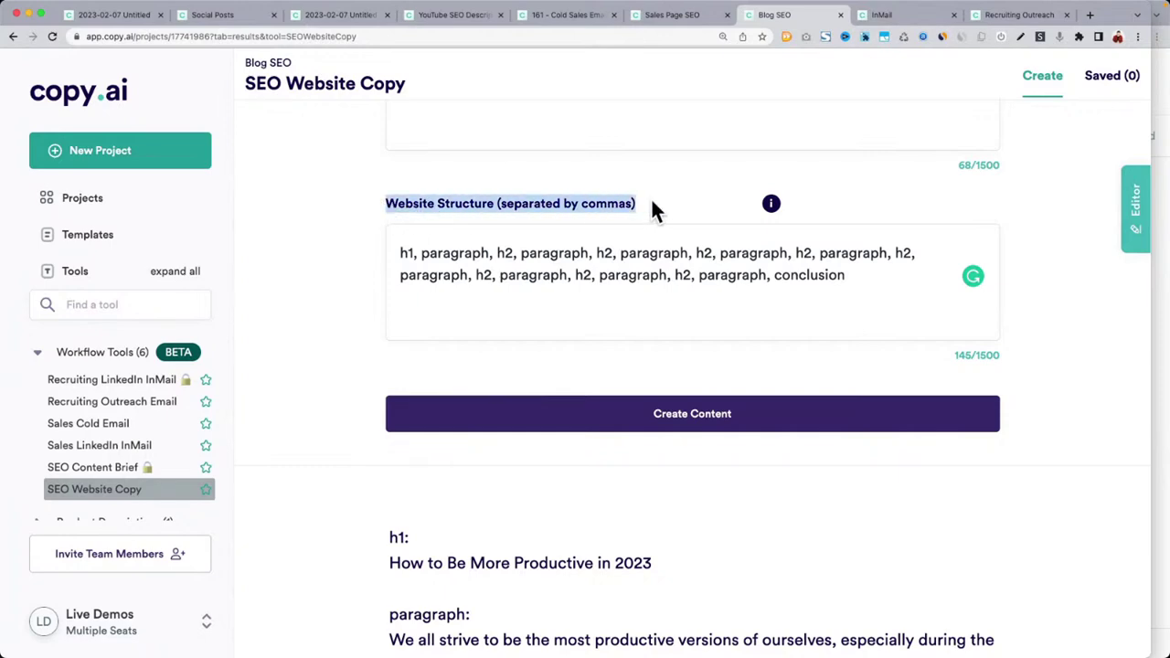
# Read through the generated productivity article, examining the numbered h2 headings such as Take Action and Track Your Progress, down to the conclusion
pyautogui.scroll(-3, 521, 316)
pyautogui.scroll(-2, 519, 306)
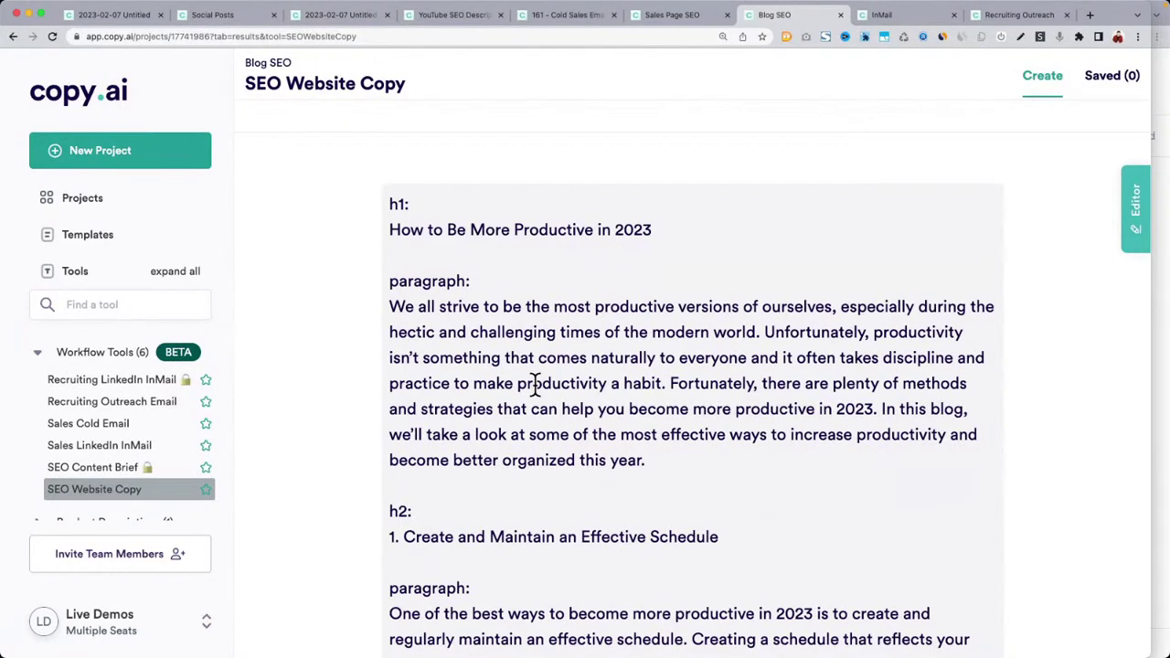
pyautogui.scroll(-5, 535, 382)
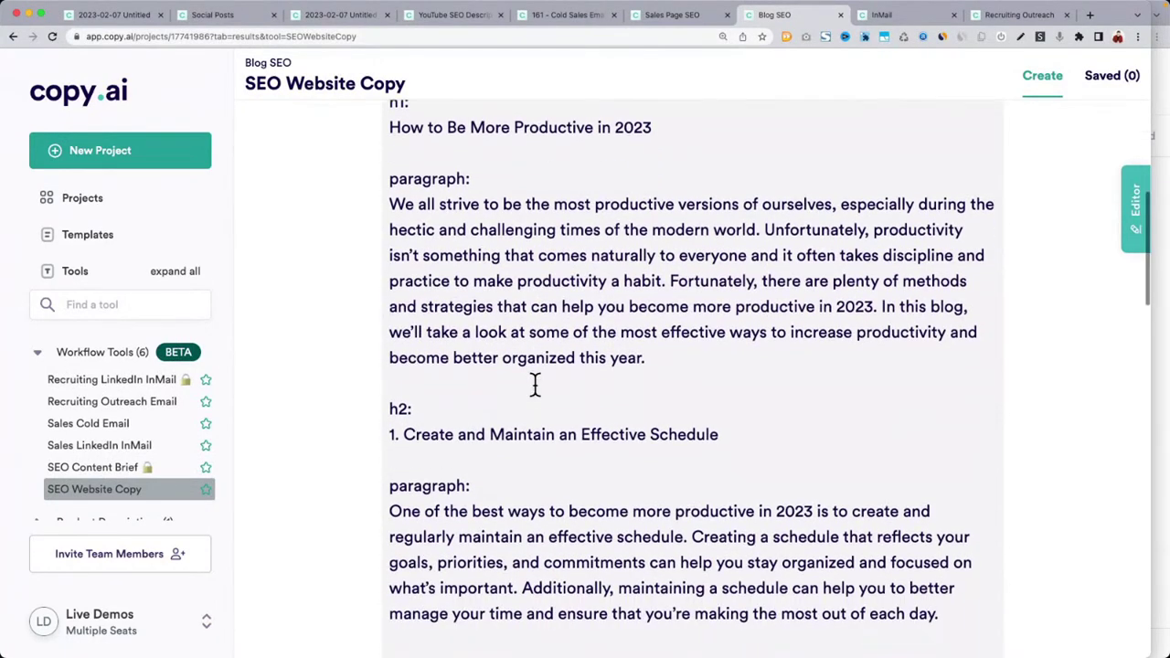
pyautogui.scroll(-15, 535, 382)
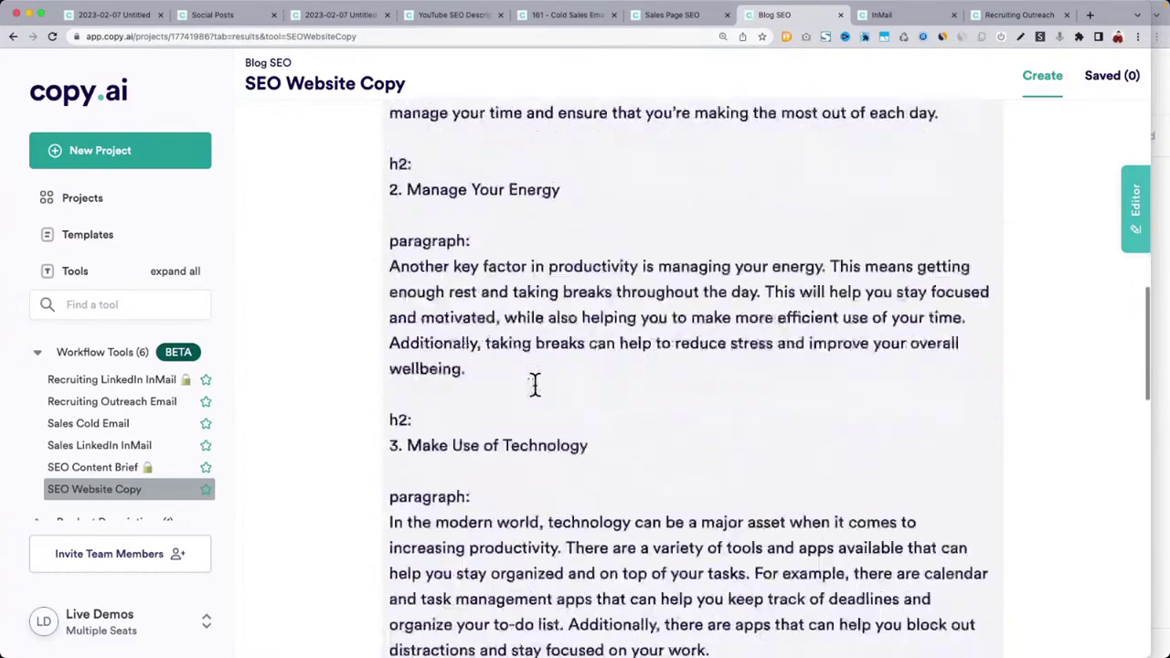
pyautogui.scroll(-3, 534, 382)
pyautogui.moveTo(409, 170); pyautogui.dragTo(494, 170)
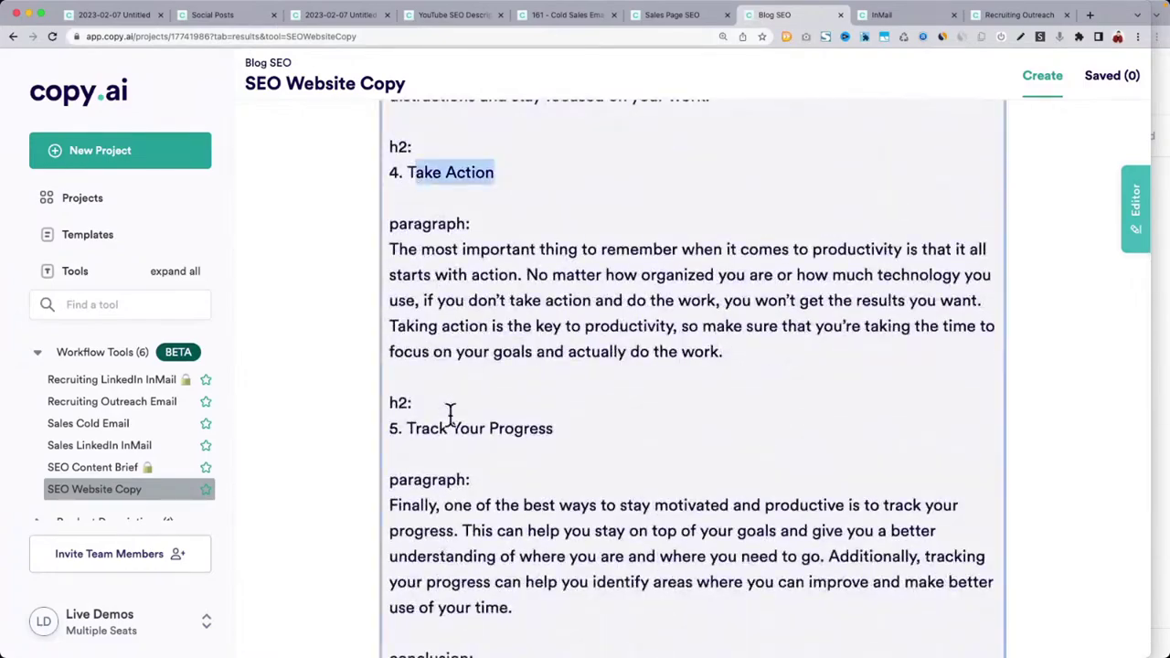
pyautogui.scroll(4, 448, 408)
pyautogui.scroll(2, 448, 385)
pyautogui.moveTo(413, 192); pyautogui.dragTo(570, 191)
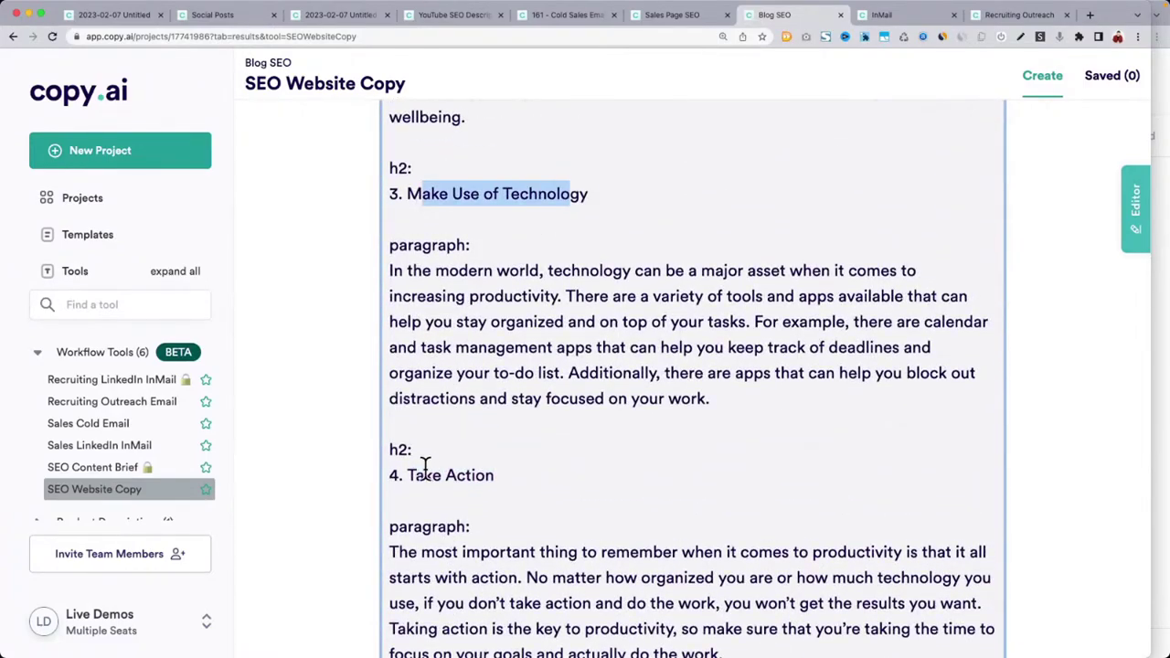
pyautogui.moveTo(420, 475); pyautogui.dragTo(492, 473)
pyautogui.scroll(-3, 491, 473)
pyautogui.scroll(-2, 492, 473)
pyautogui.moveTo(420, 514); pyautogui.dragTo(626, 517)
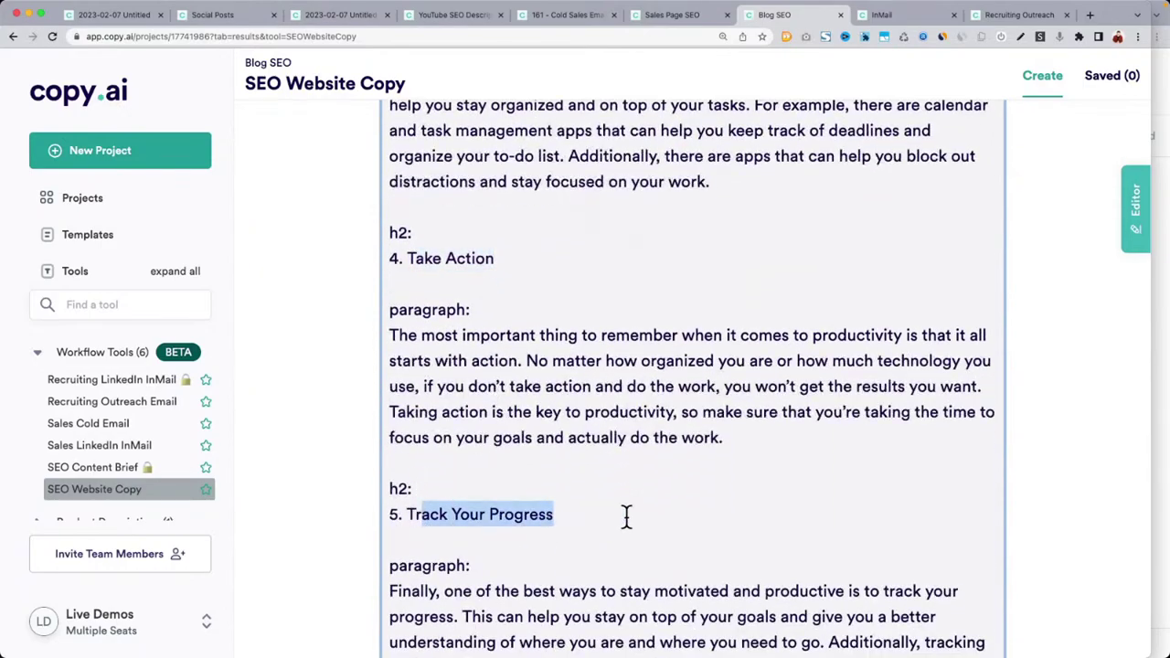
pyautogui.scroll(-6, 627, 517)
pyautogui.moveTo(392, 313); pyautogui.dragTo(700, 457)
# Select and copy the whole generated article, from the conclusion back up to the h1 heading
pyautogui.click(839, 546)
pyautogui.moveTo(839, 547); pyautogui.dragTo(370, 345)
pyautogui.scroll(15, 554, 472)
pyautogui.scroll(1, 370, 346)
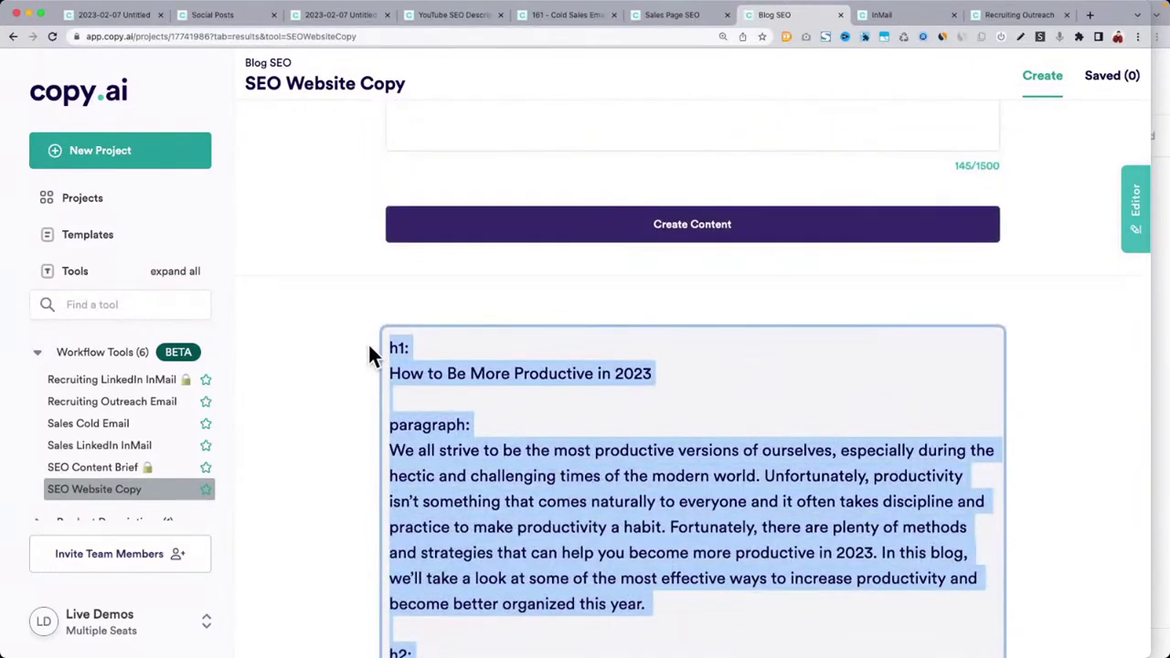
# Switch to the Copyscape browser window with the Premium Search page
pyautogui.press('super+Tab')
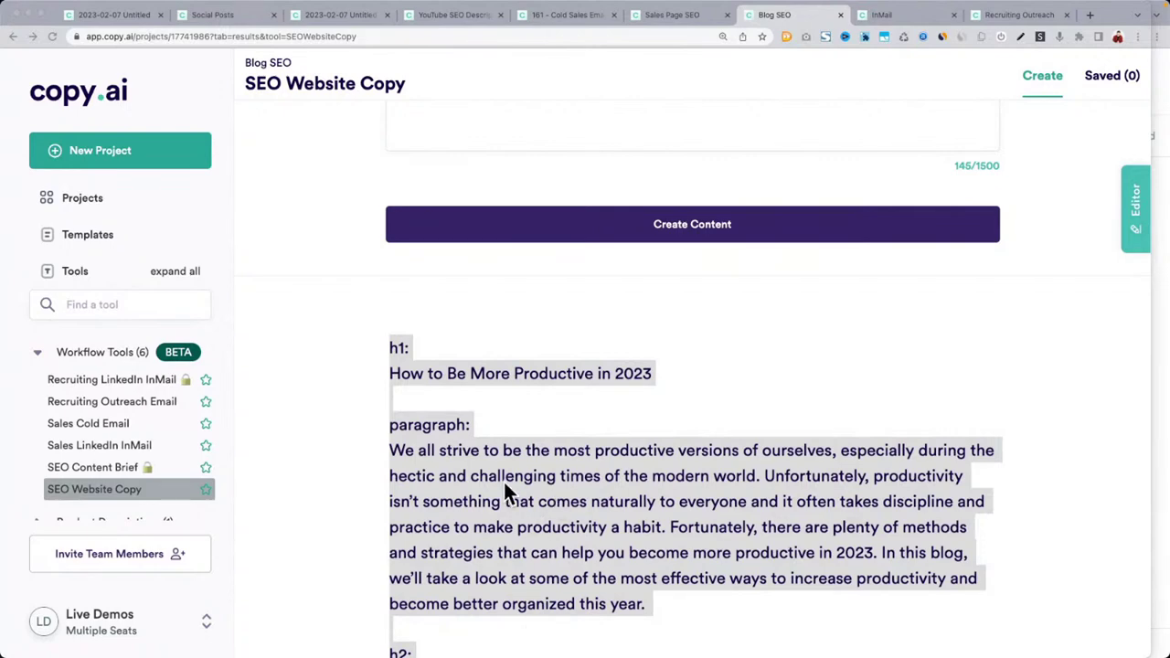
pyautogui.press('super+Tab')
pyautogui.scroll(-3, 503, 479)
pyautogui.press('super+Tab')
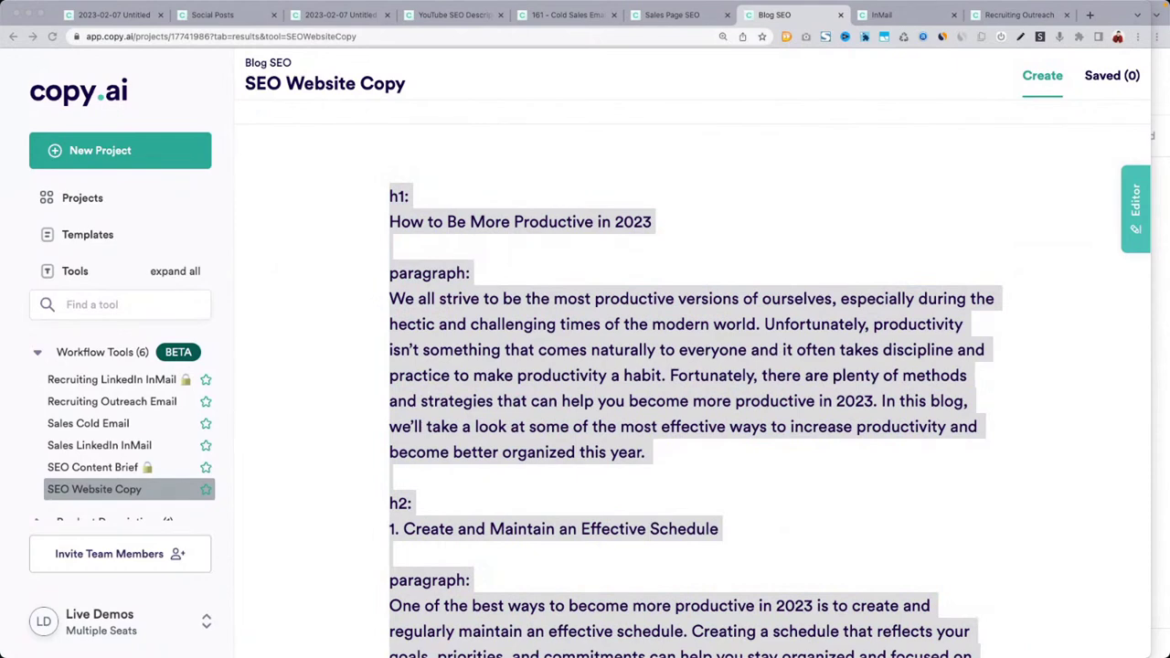
pyautogui.moveTo(509, 283); pyautogui.dragTo(473, 8)
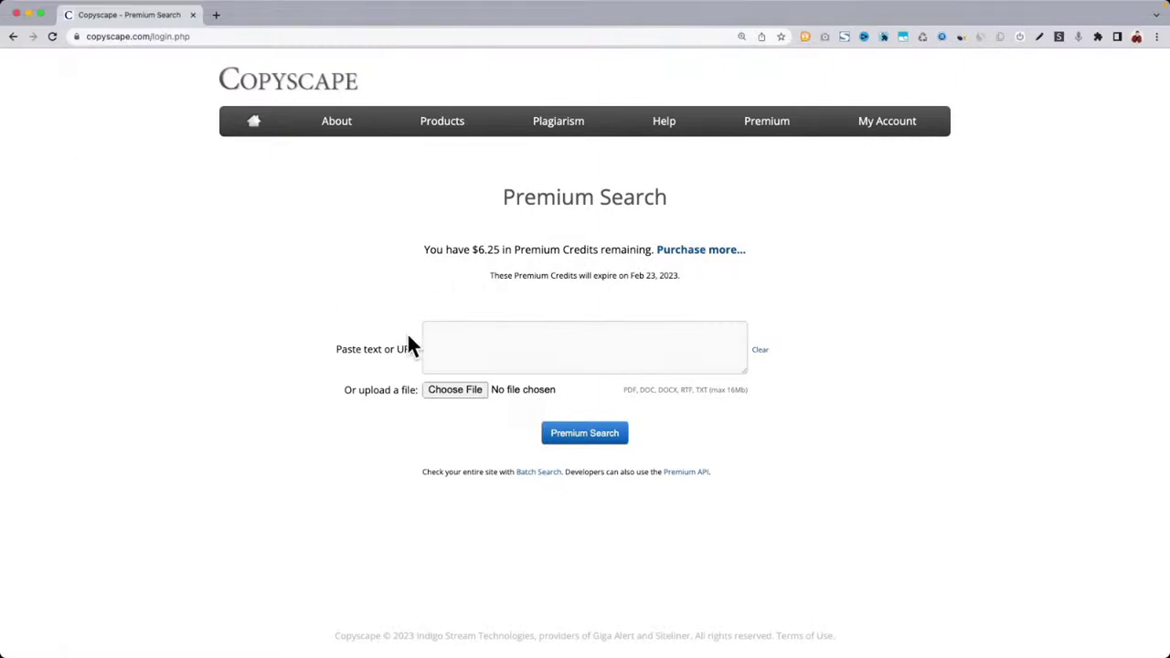
# Paste the copied article into the Premium Search text box, check its beginning, and run the plagiarism search
pyautogui.click(447, 340)
pyautogui.press('super+v')
pyautogui.scroll(15, 447, 340)
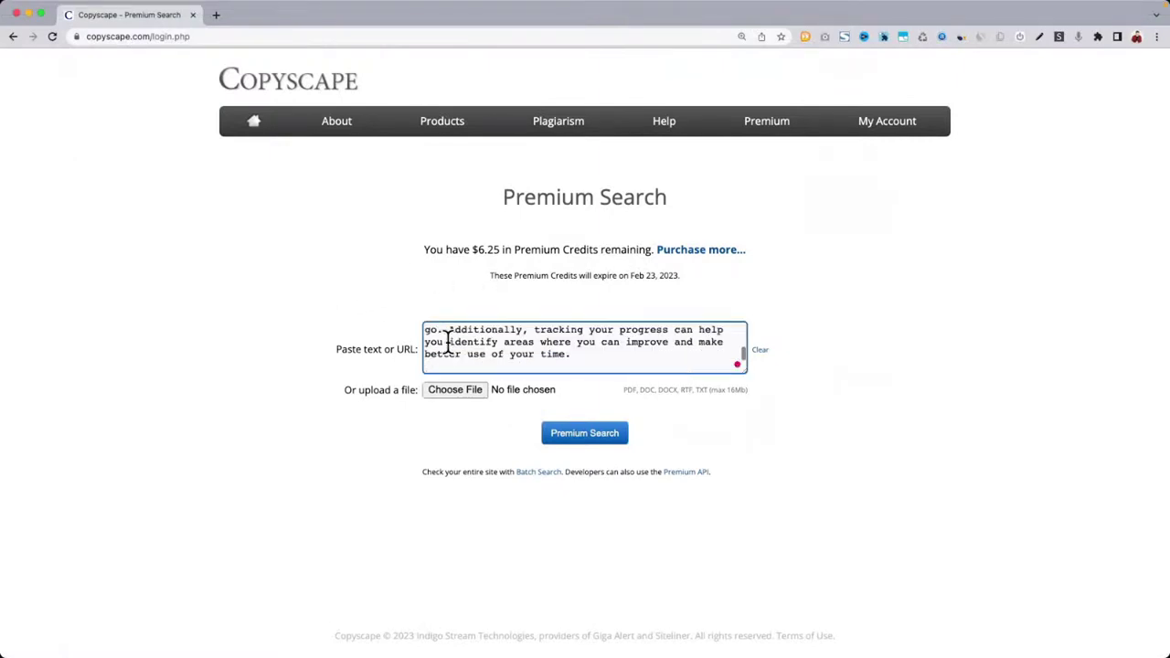
pyautogui.scroll(3, 447, 340)
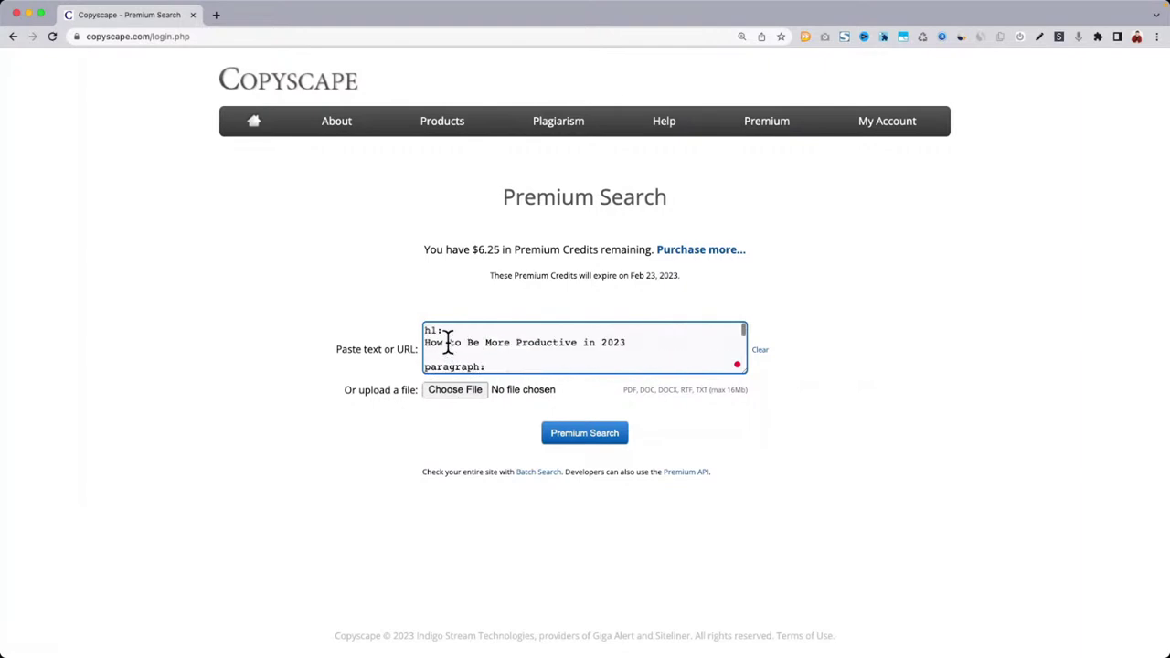
pyautogui.click(603, 435)
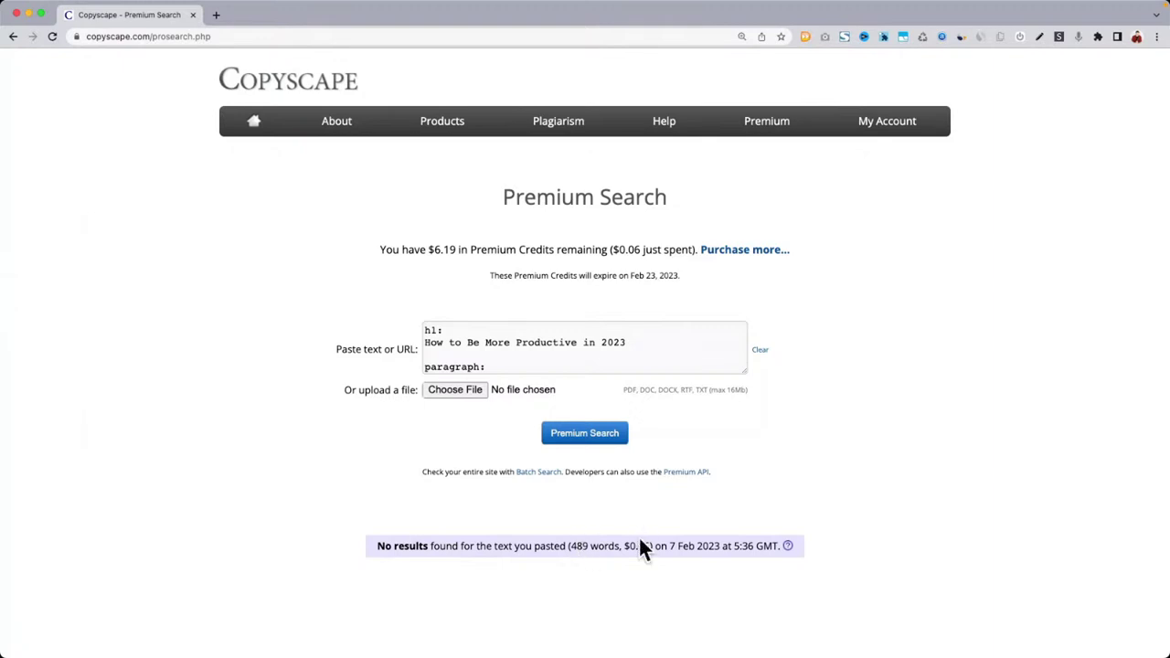
pyautogui.scroll(-1, 437, 546)
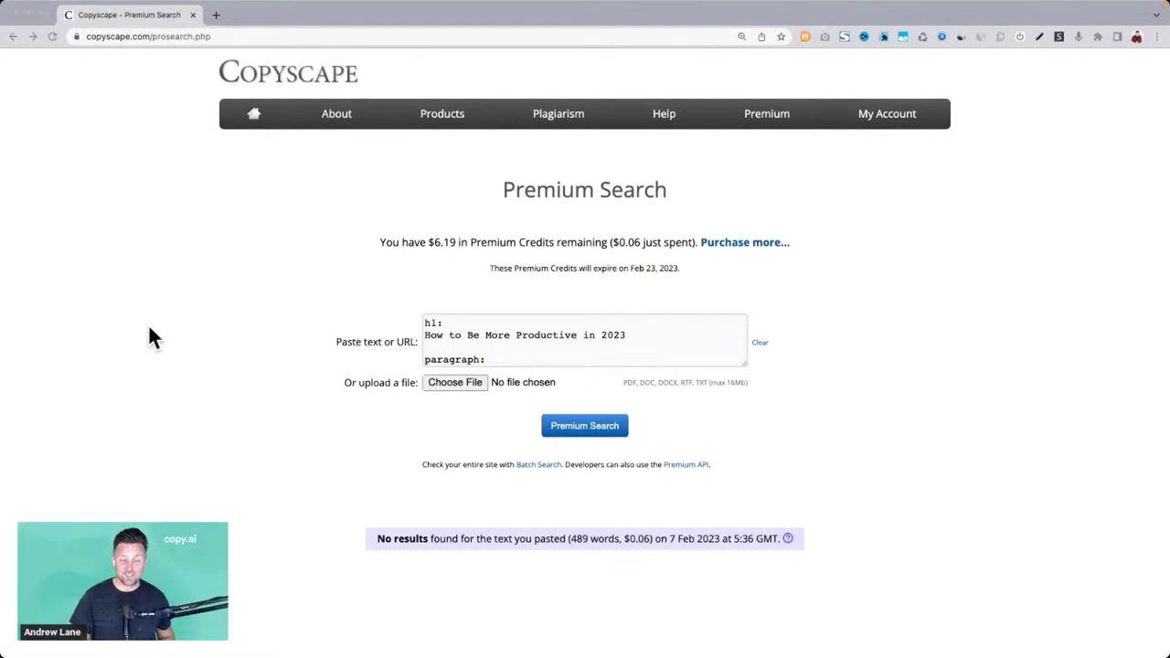
# Return to the Blog SEO project in Copy.ai and review the article's section on creating and maintaining an effective schedule
pyautogui.moveTo(2, 313); pyautogui.dragTo(345, 274)
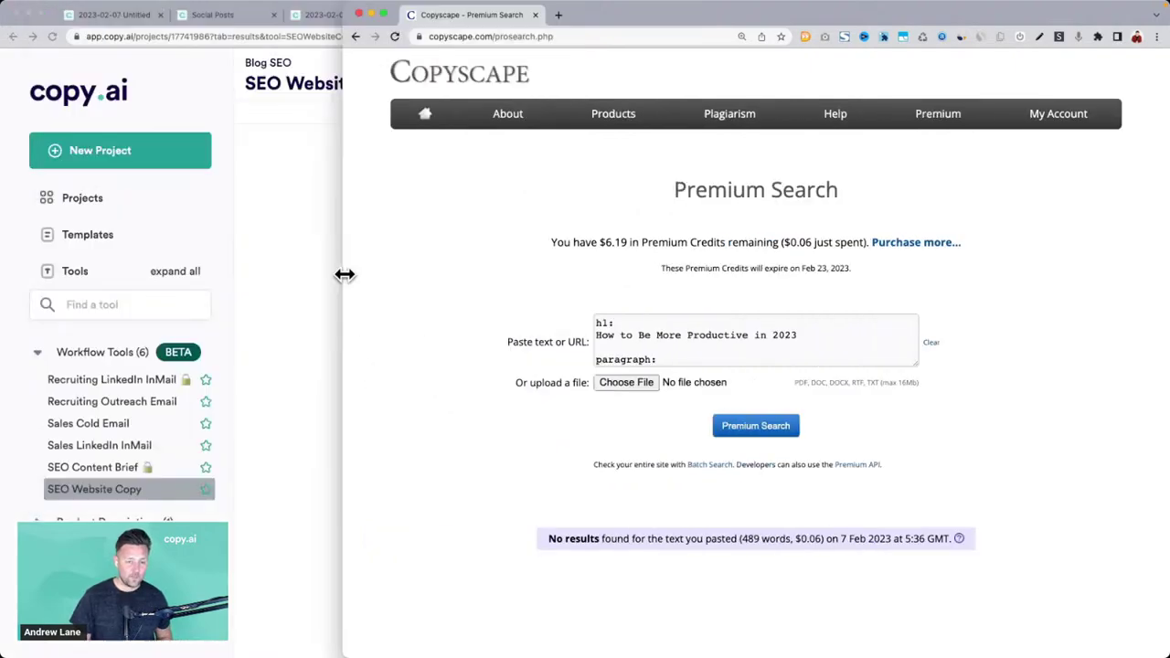
pyautogui.click(303, 339)
pyautogui.click(556, 410)
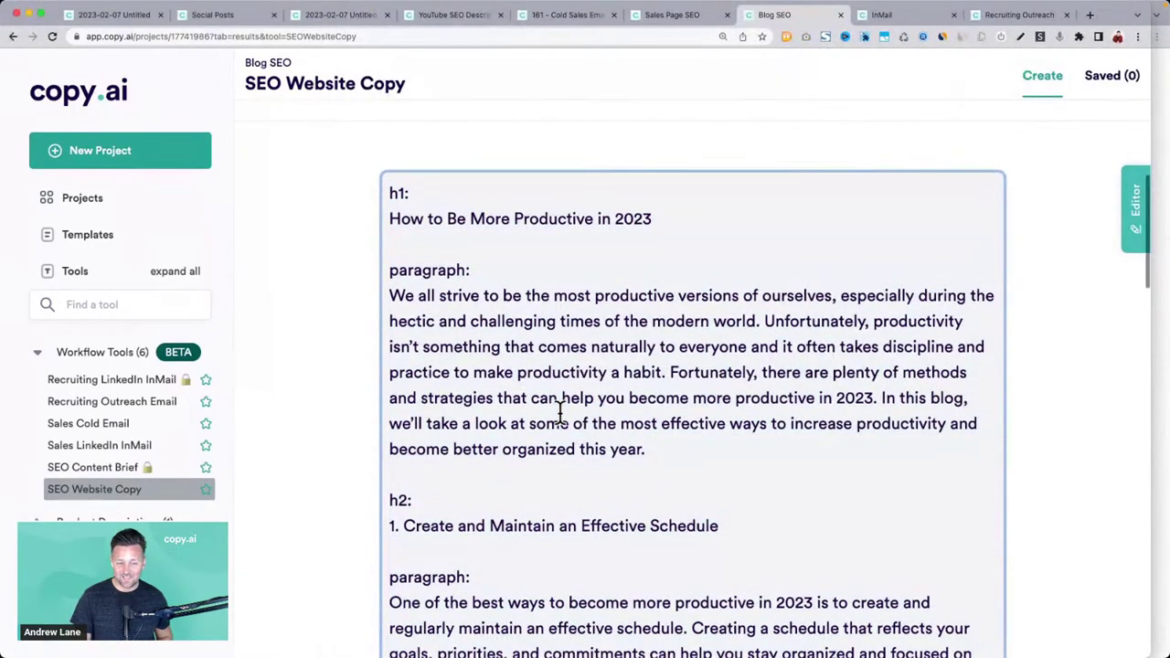
pyautogui.scroll(-5, 559, 413)
pyautogui.moveTo(405, 311); pyautogui.dragTo(719, 313)
pyautogui.moveTo(443, 388); pyautogui.dragTo(957, 490)
pyautogui.scroll(-5, 957, 488)
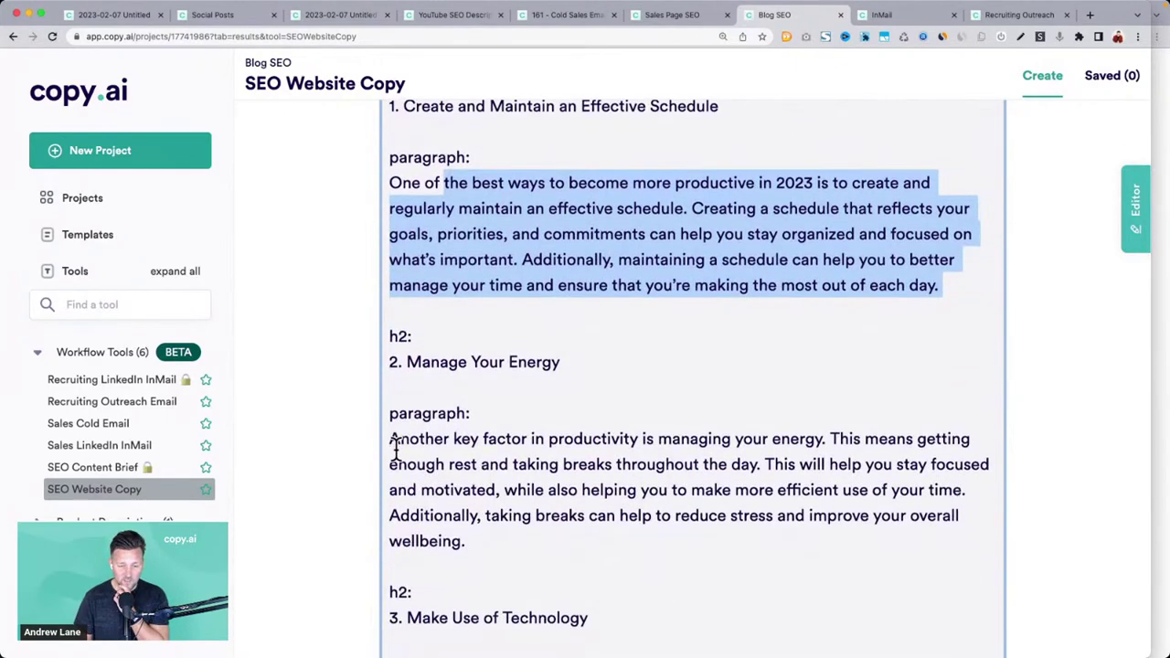
# Clear the target SEO keyword in the Blog SEO project's SEO Website Copy form
pyautogui.scroll(15, 395, 447)
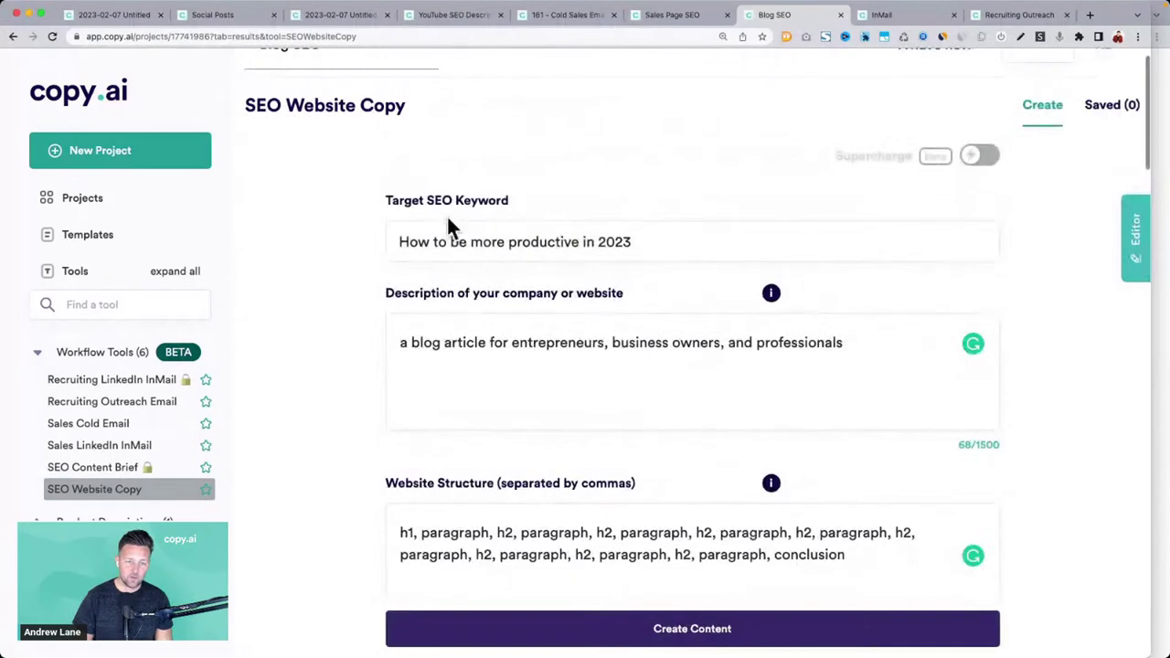
pyautogui.click(448, 235)
pyautogui.press('super+a')
pyautogui.press('BackSpace')
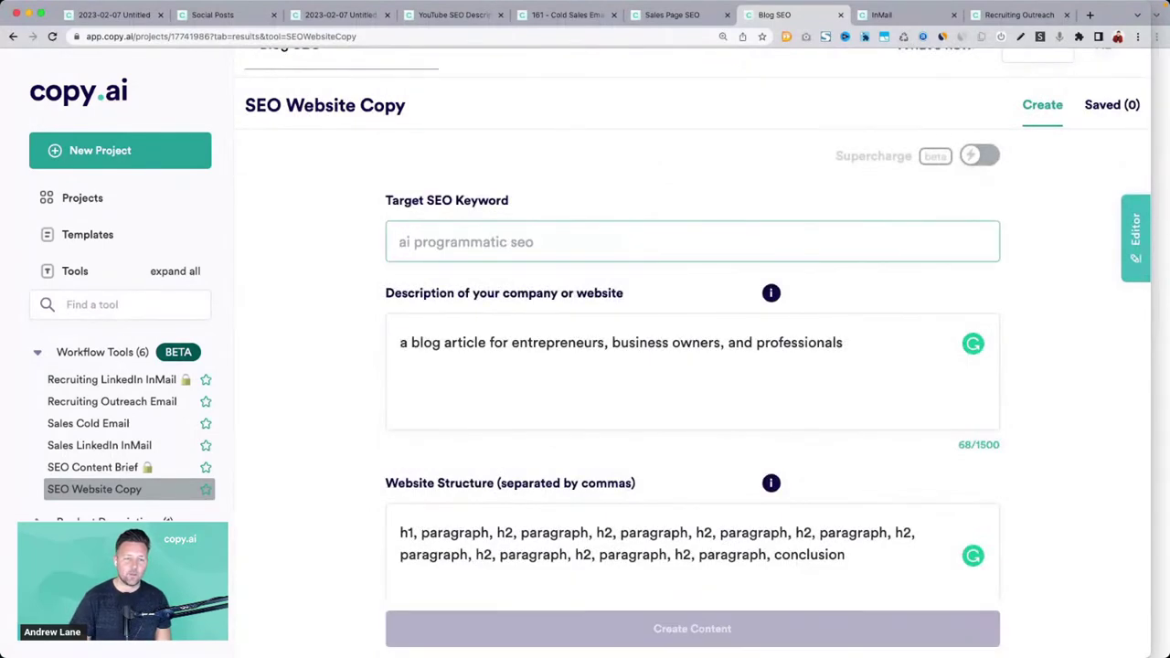
# Look through the open projects and windows for the sleep blog post for busy moms and switch to it
pyautogui.click(247, 16)
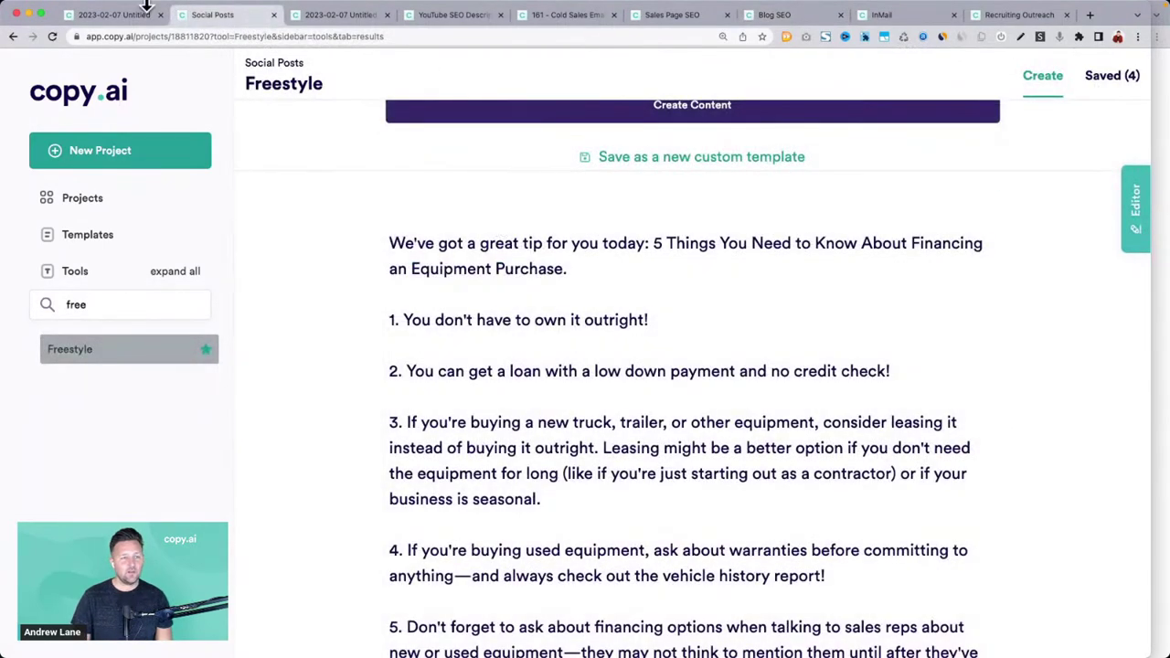
pyautogui.click(113, 13)
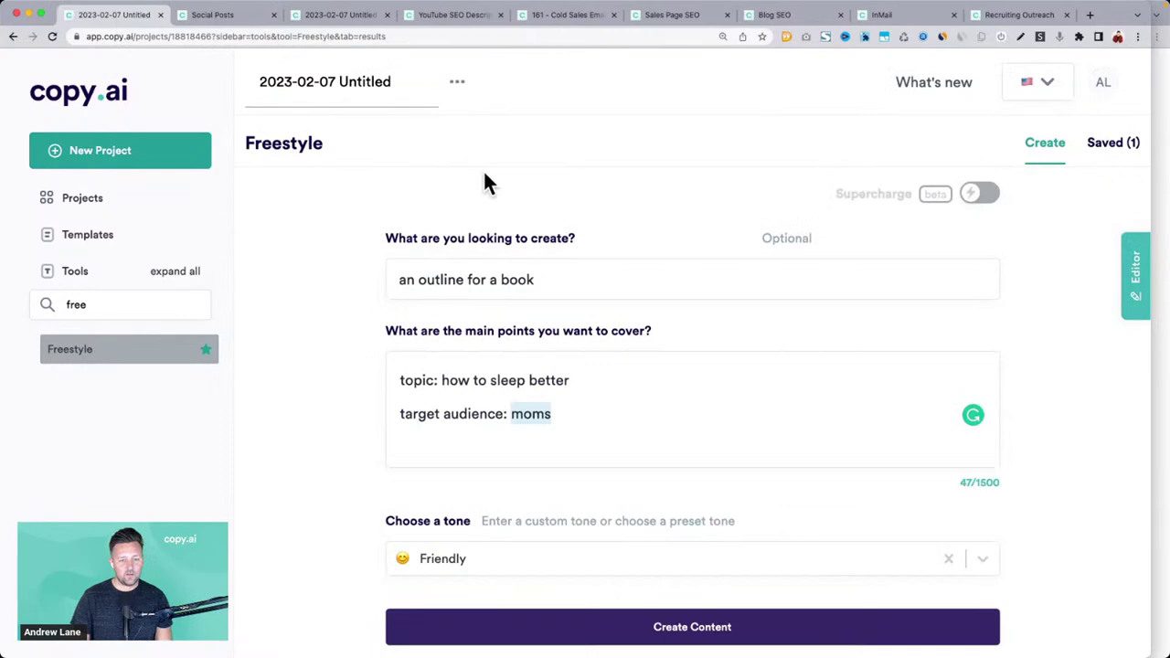
pyautogui.click(578, 14)
pyautogui.click(456, 15)
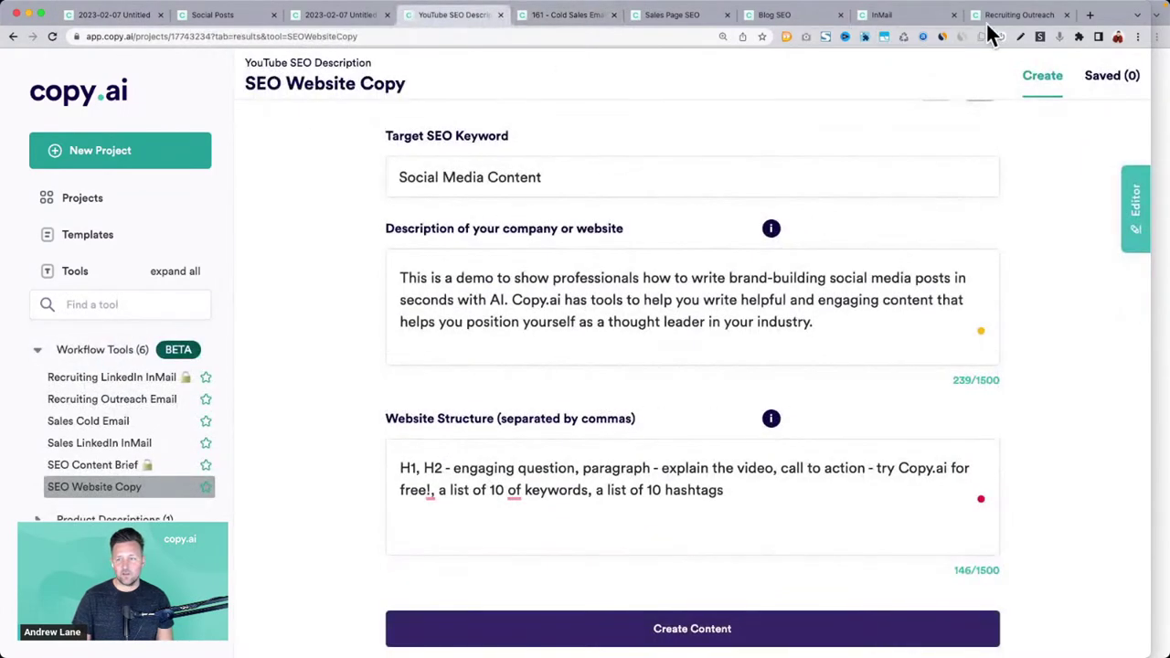
pyautogui.click(1154, 71)
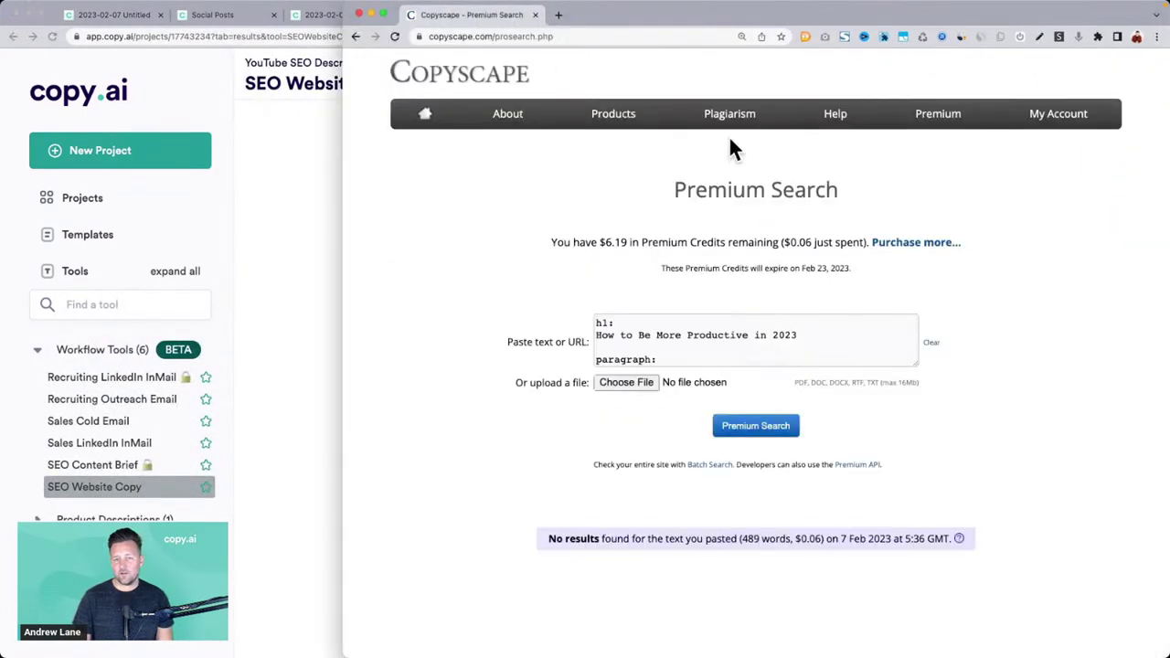
pyautogui.hotkey('ctrl', 'Up')
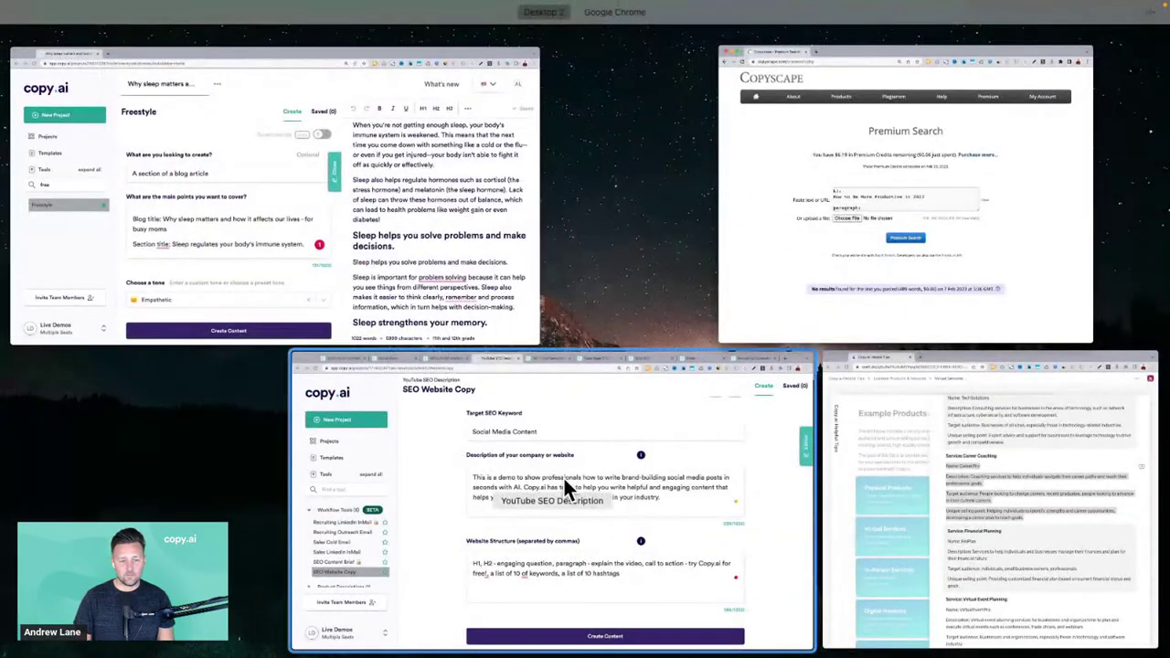
pyautogui.click(492, 248)
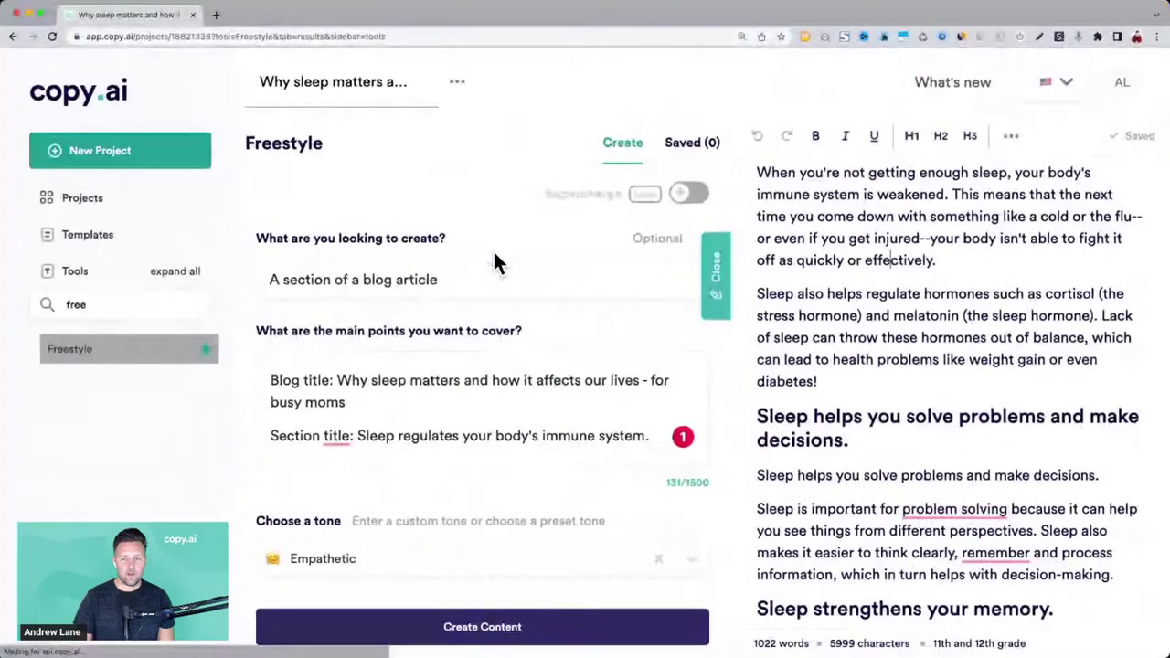
# Highlight the full title of the sleep blog post in the editor to review its topic
pyautogui.scroll(5, 796, 262)
pyautogui.click(749, 190)
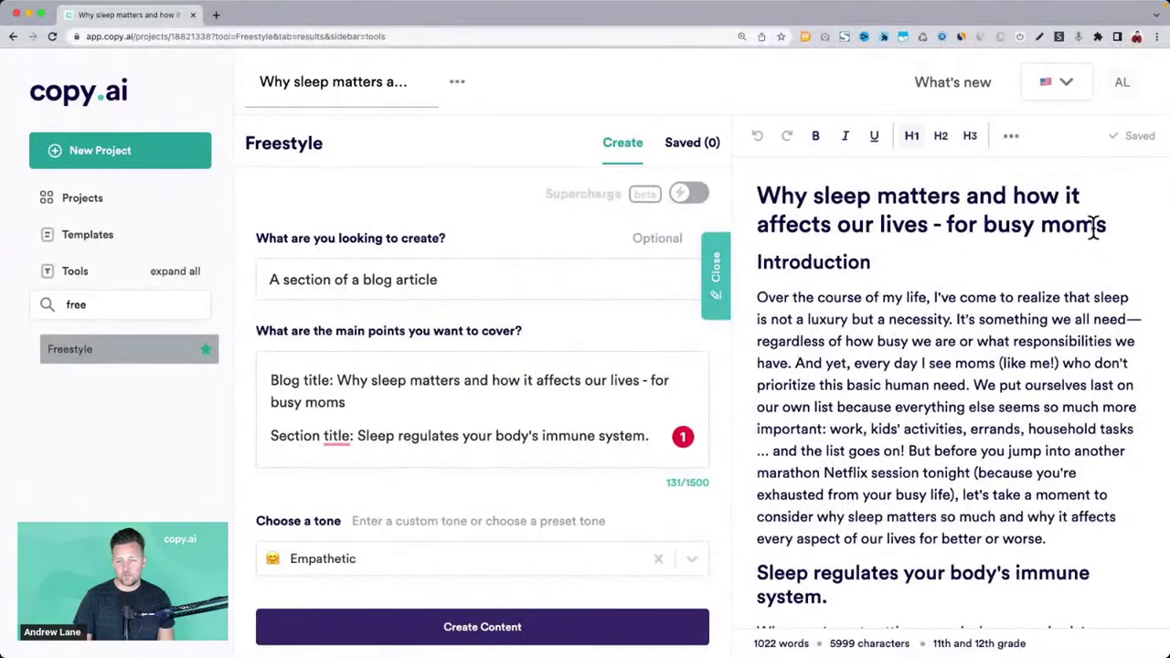
pyautogui.keyDown('shift'); pyautogui.click(1126, 222); pyautogui.keyUp('shift')
pyautogui.click(822, 195)
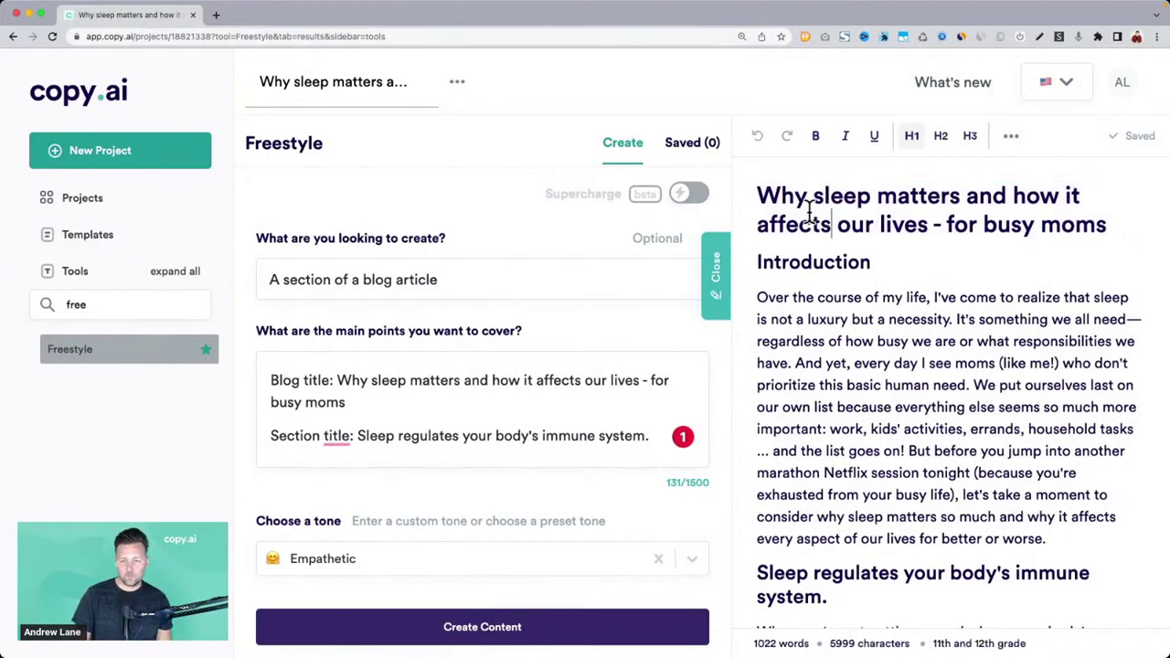
pyautogui.click(759, 193)
pyautogui.keyDown('shift'); pyautogui.click(1115, 222); pyautogui.keyUp('shift')
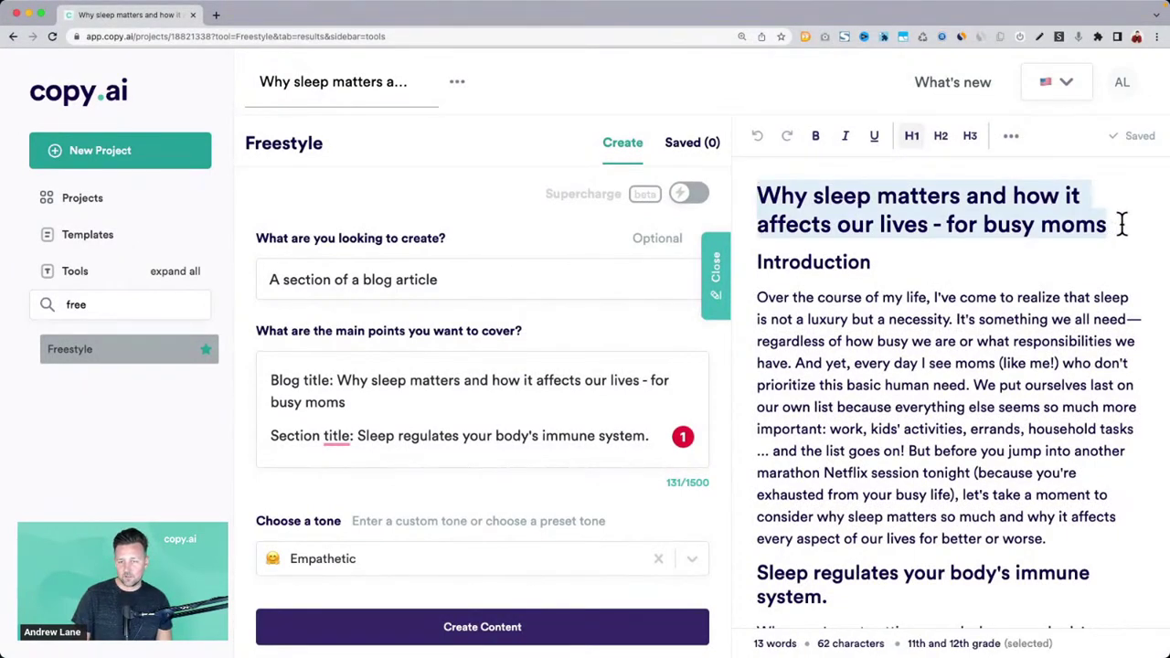
# Switch to the YouTube SEO Description project and replace its target SEO keyword with "how to sleep"
pyautogui.hotkey('ctrl', 'Up')
pyautogui.click(629, 208)
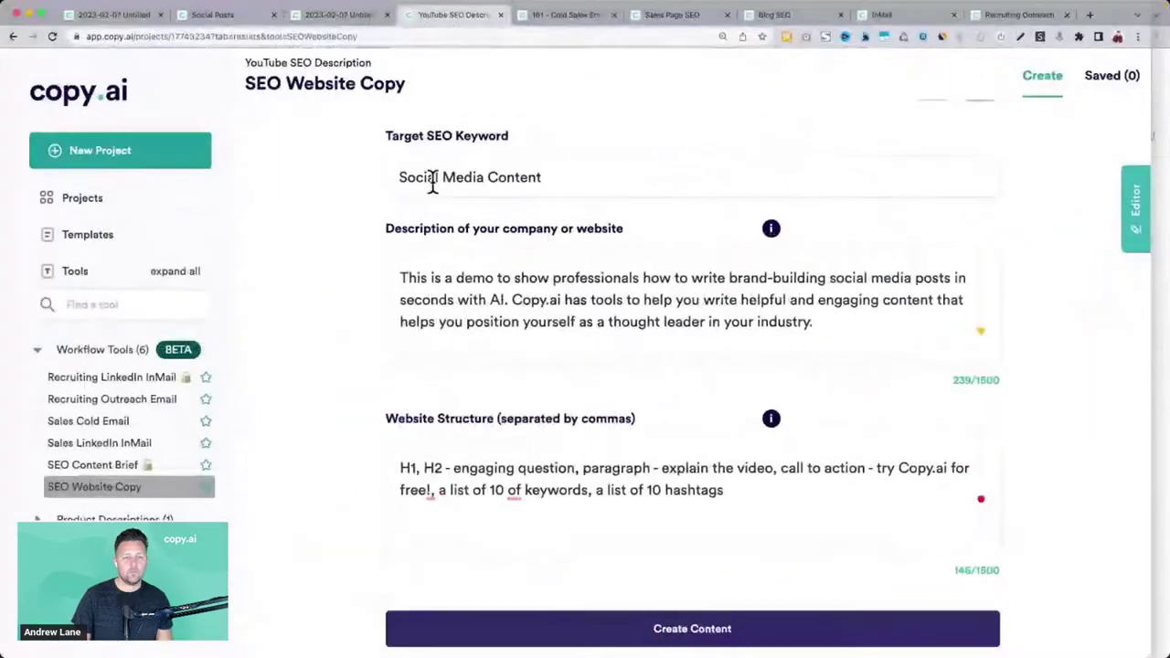
pyautogui.tripleClick(431, 183)
pyautogui.write('sleep')
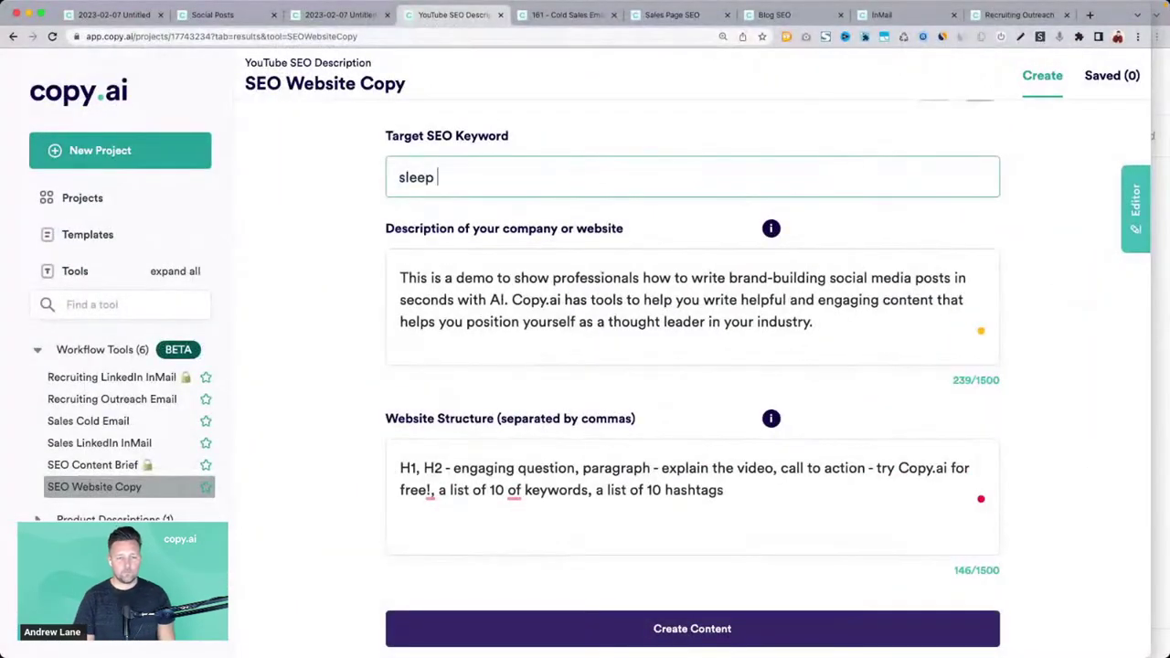
pyautogui.click(400, 178)
pyautogui.write('t')
pyautogui.press('BackSpace')
pyautogui.write('how to')
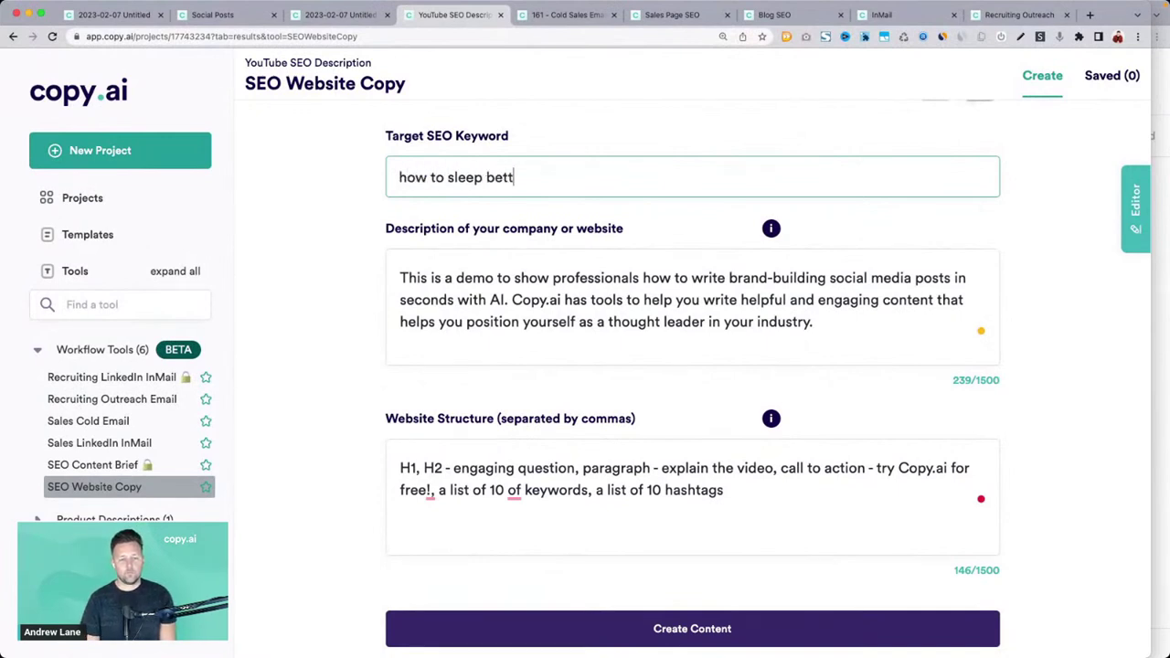
pyautogui.press('BackSpace')
pyautogui.press('BackSpace')
pyautogui.press('BackSpace')
pyautogui.press('BackSpace')
pyautogui.press('BackSpace')
pyautogui.press('BackSpace')
pyautogui.press('BackSpace')
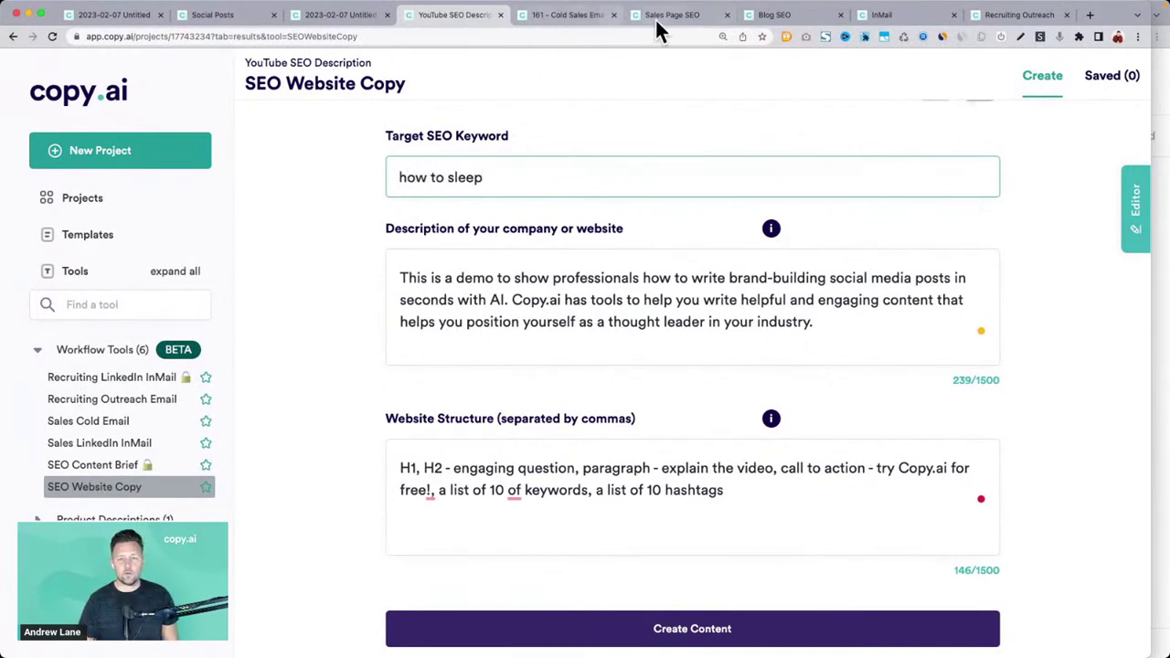
# Switch to the Blog SEO project and enter "sleeping tips" as the target SEO keyword
pyautogui.click(768, 17)
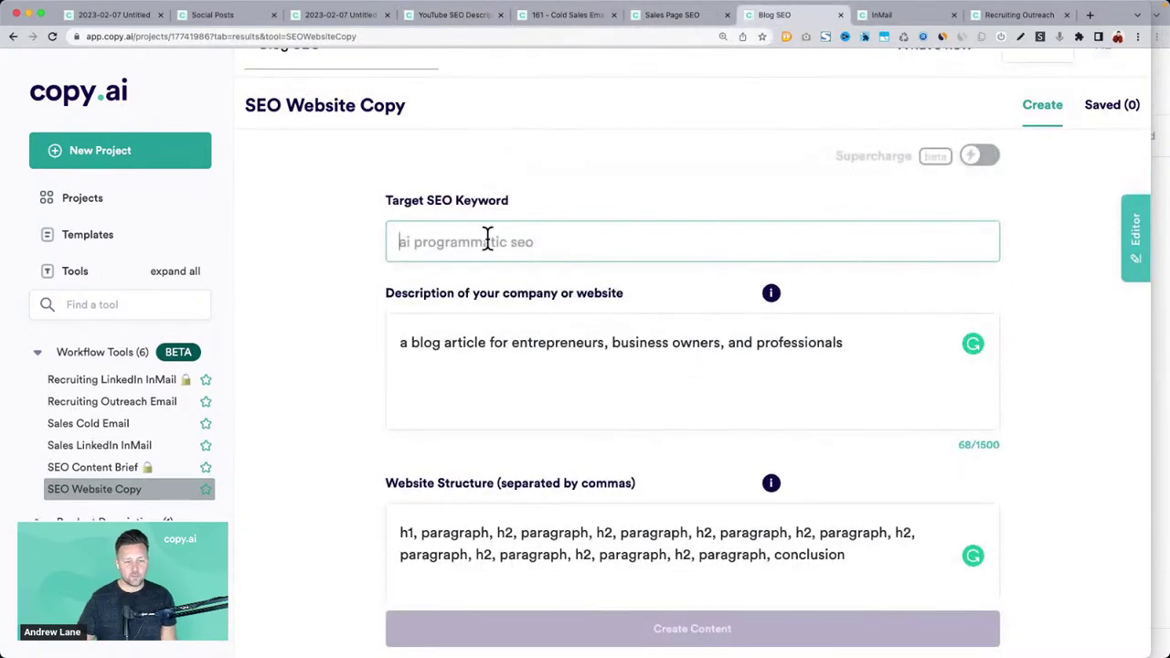
pyautogui.write('d')
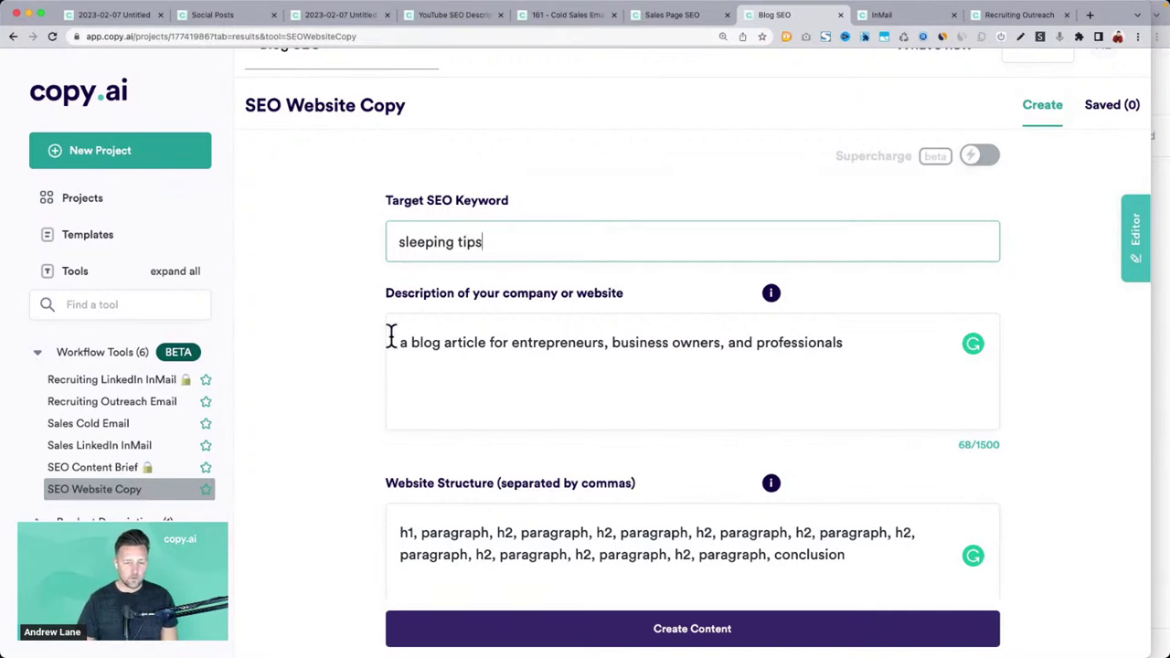
# Change the company or website description to "a blog article for moms who need help sleeping better" and generate the content
pyautogui.moveTo(391, 336); pyautogui.dragTo(608, 391)
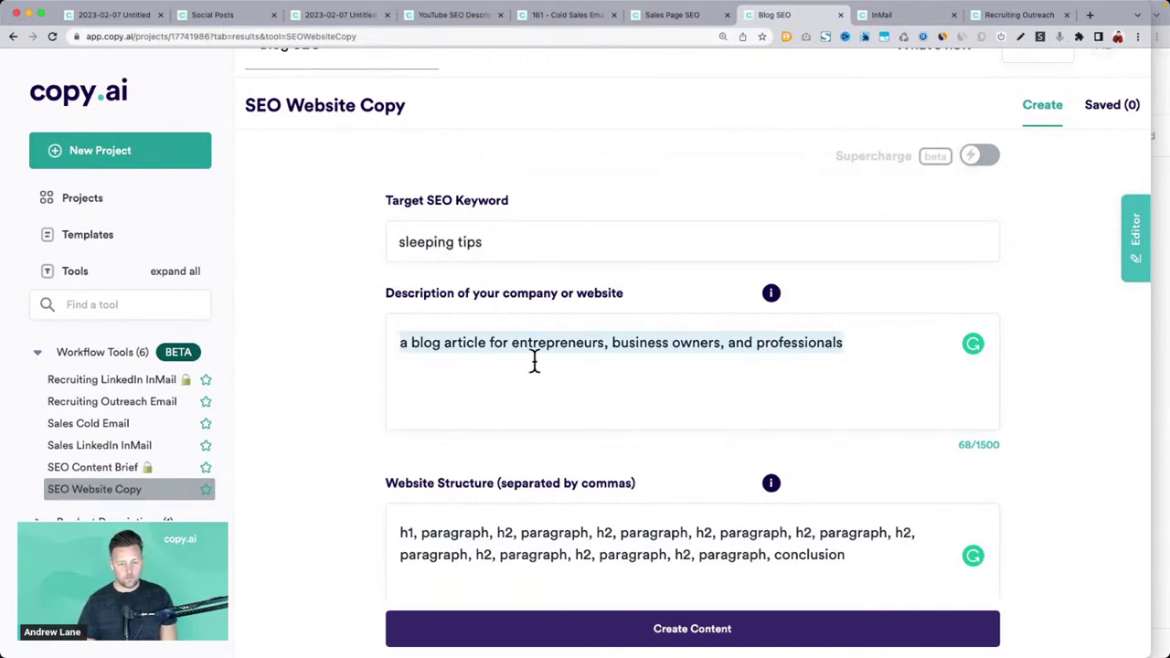
pyautogui.click(418, 353)
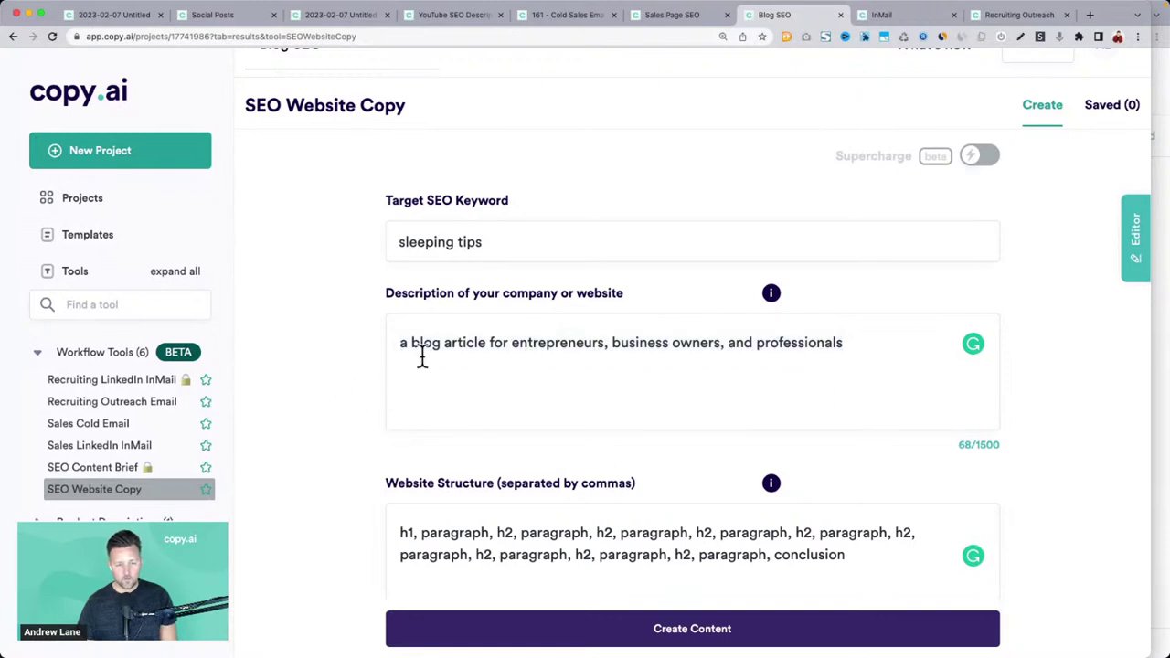
pyautogui.moveTo(511, 343); pyautogui.dragTo(843, 344)
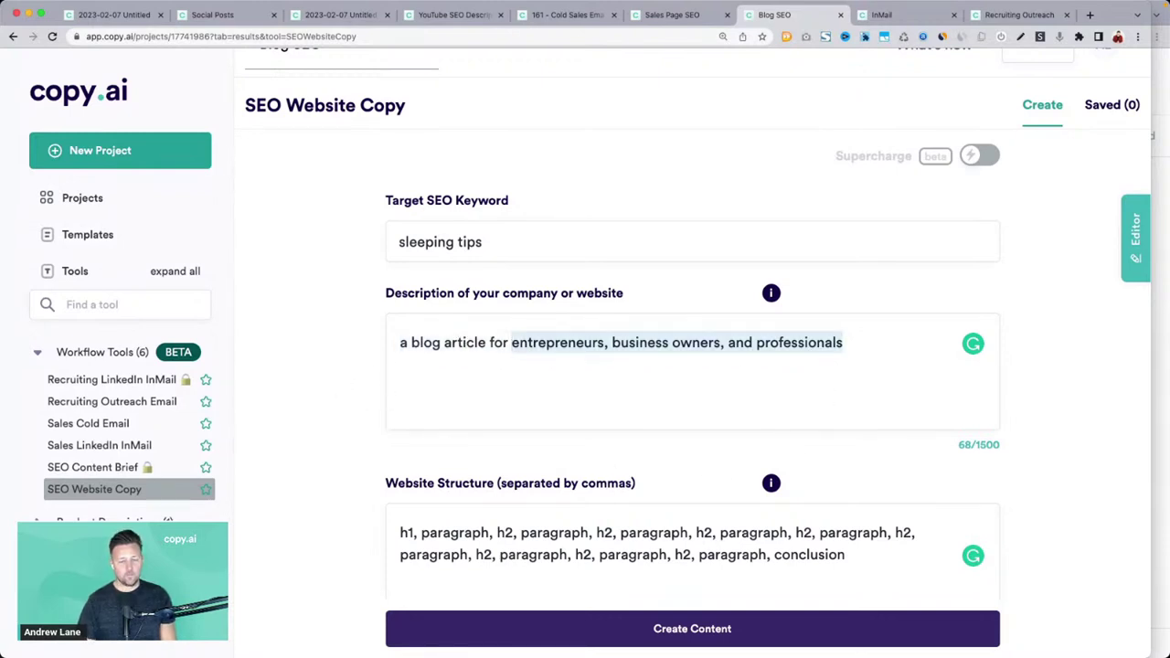
pyautogui.write('moms')
pyautogui.press('BackSpace')
pyautogui.press('BackSpace')
pyautogui.press('BackSpace')
pyautogui.press('BackSpace')
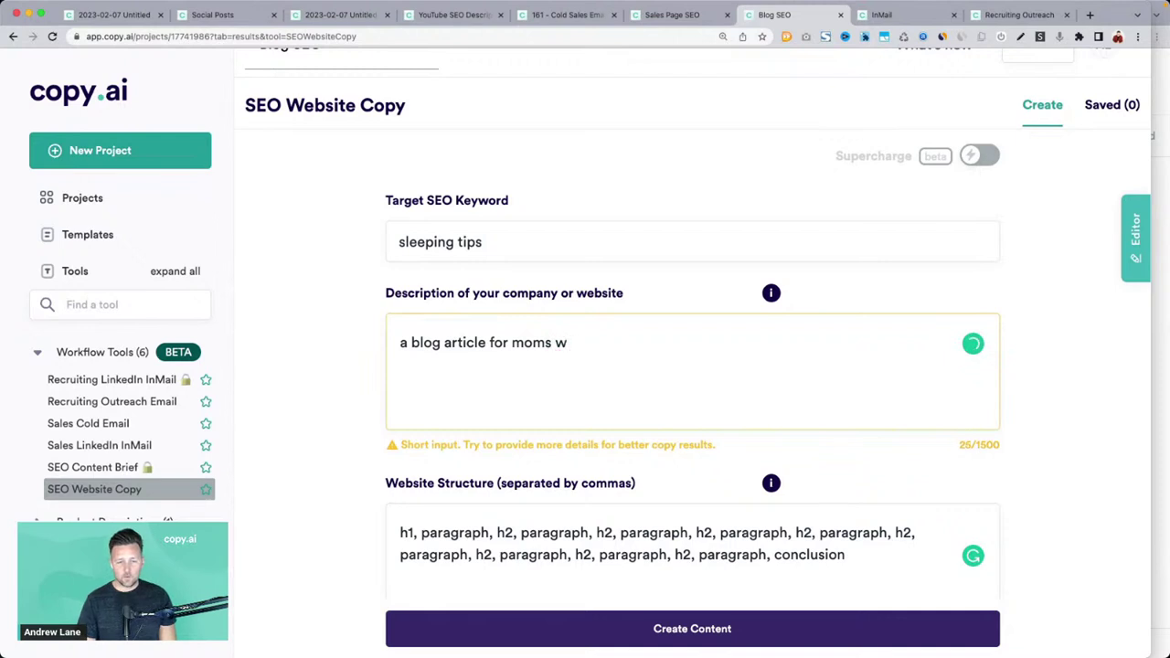
pyautogui.write('who need help sleeping bett')
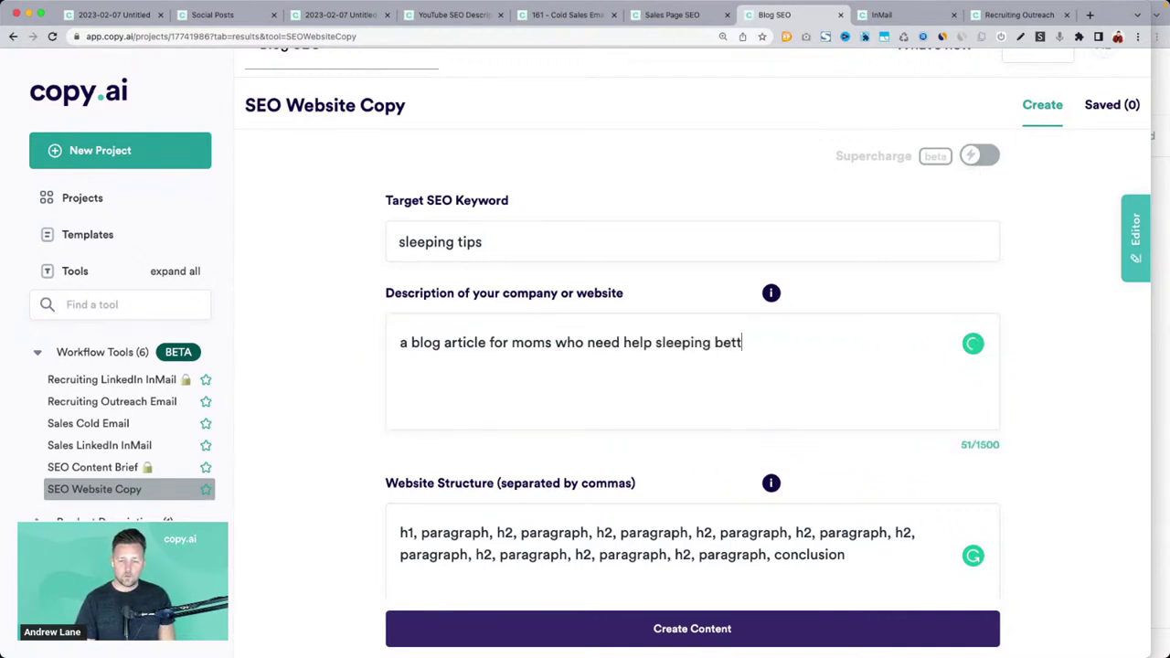
pyautogui.write('er')
pyautogui.scroll(-2, 350, 384)
pyautogui.click(588, 621)
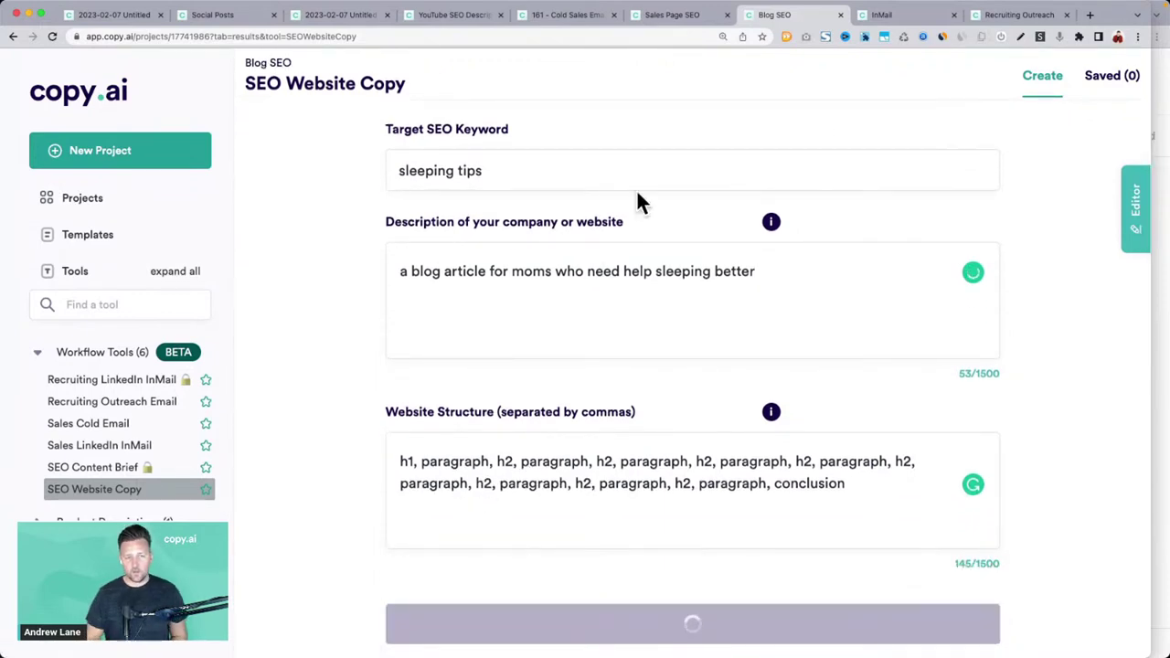
# Switch to the Cold Sales Email project, expand the workflow tools and highlight the prospect's LinkedIn URL and the company/product information
pyautogui.click(585, 16)
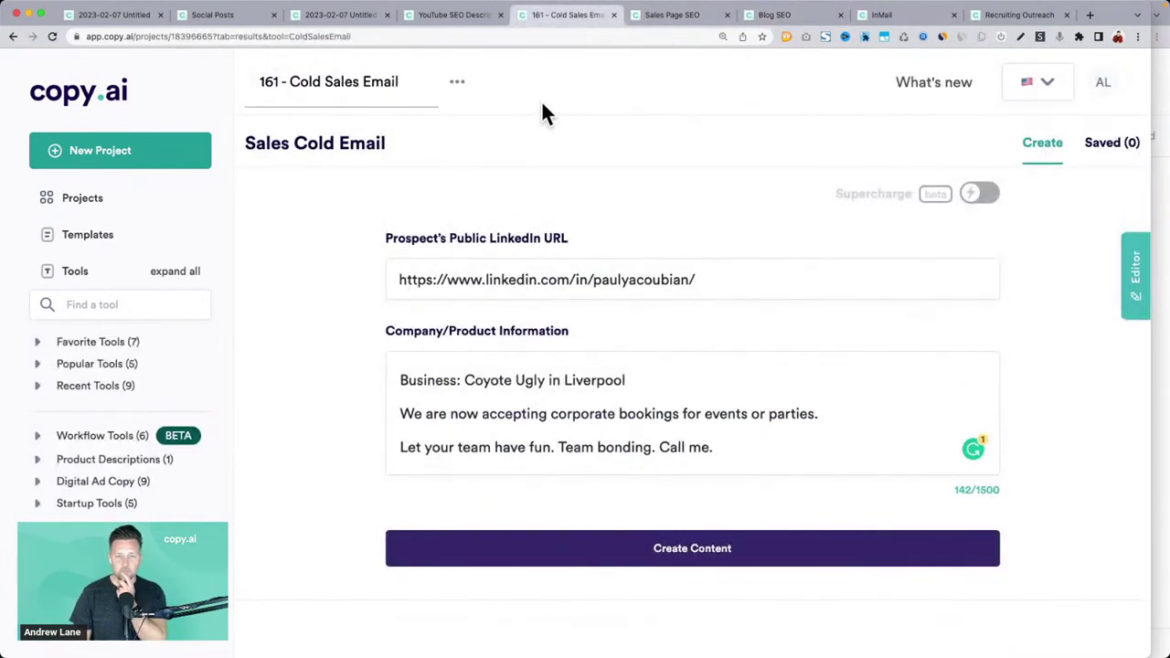
pyautogui.click(86, 436)
pyautogui.scroll(-2, 95, 440)
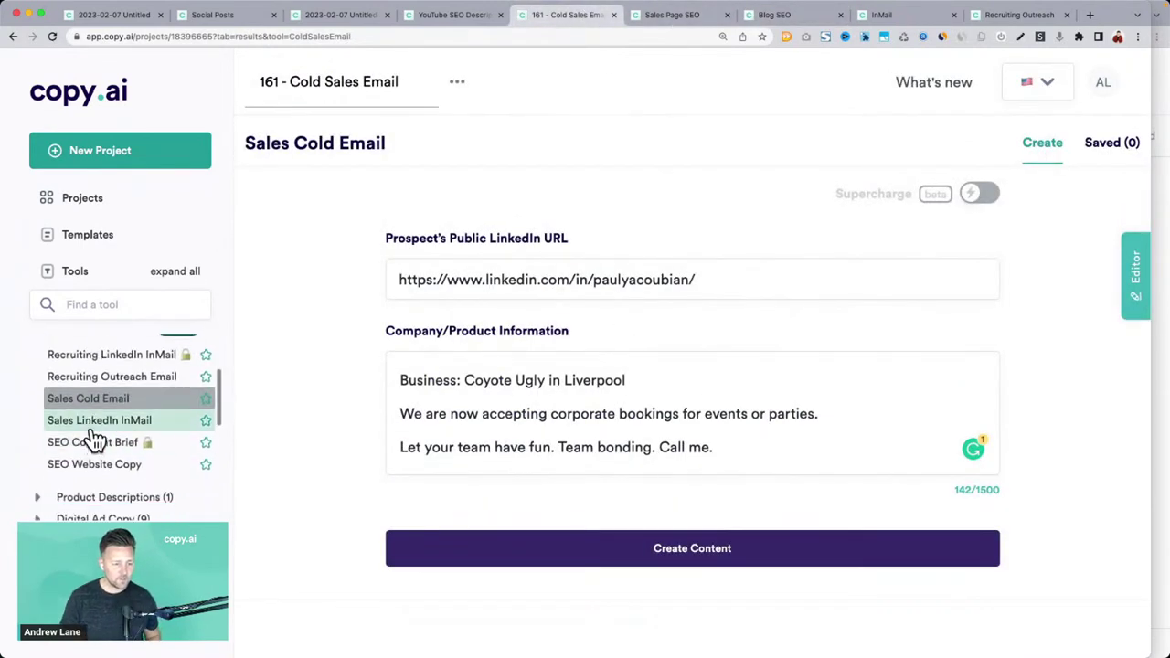
pyautogui.moveTo(397, 280); pyautogui.dragTo(692, 282)
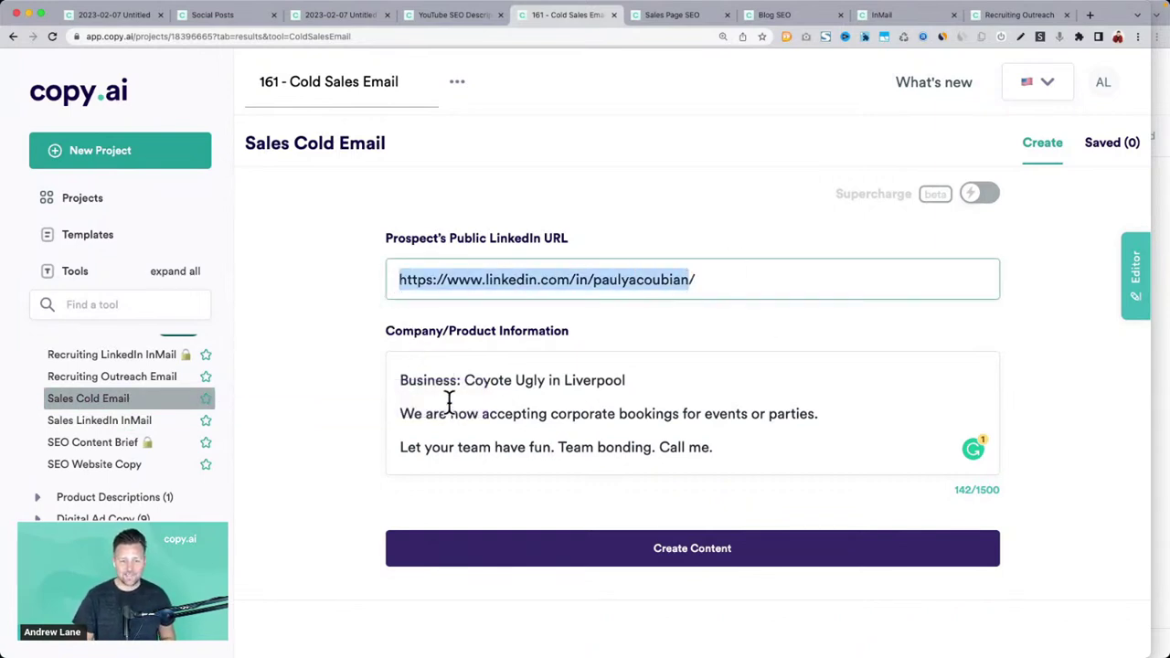
pyautogui.click(400, 382)
pyautogui.press('super+a')
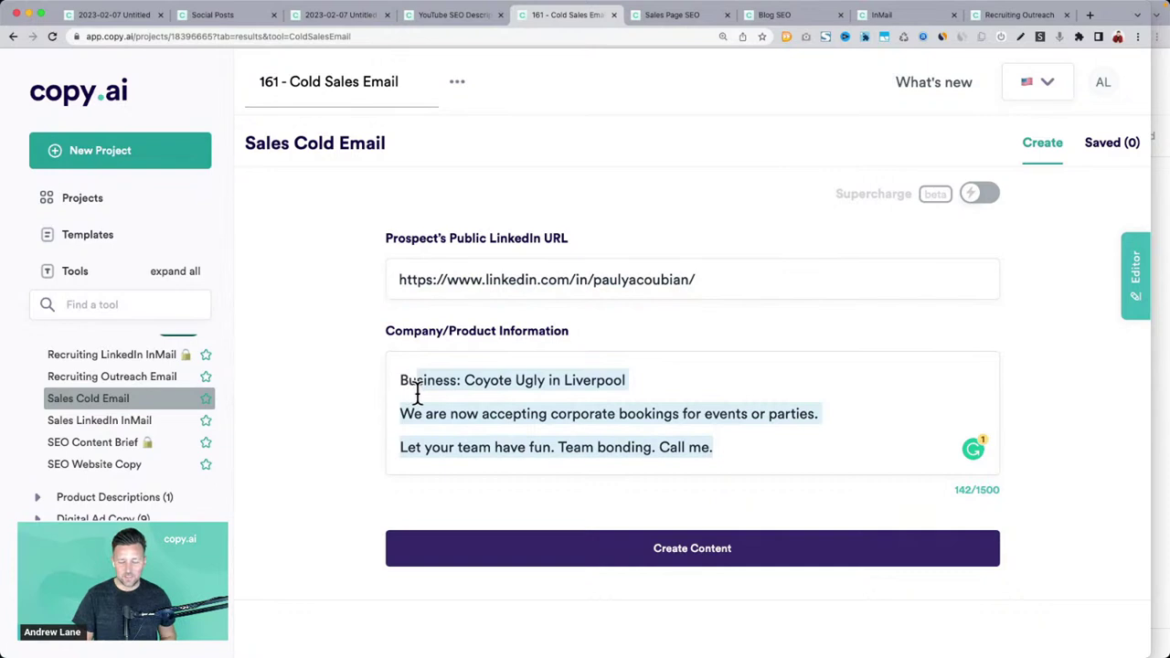
pyautogui.click(368, 463)
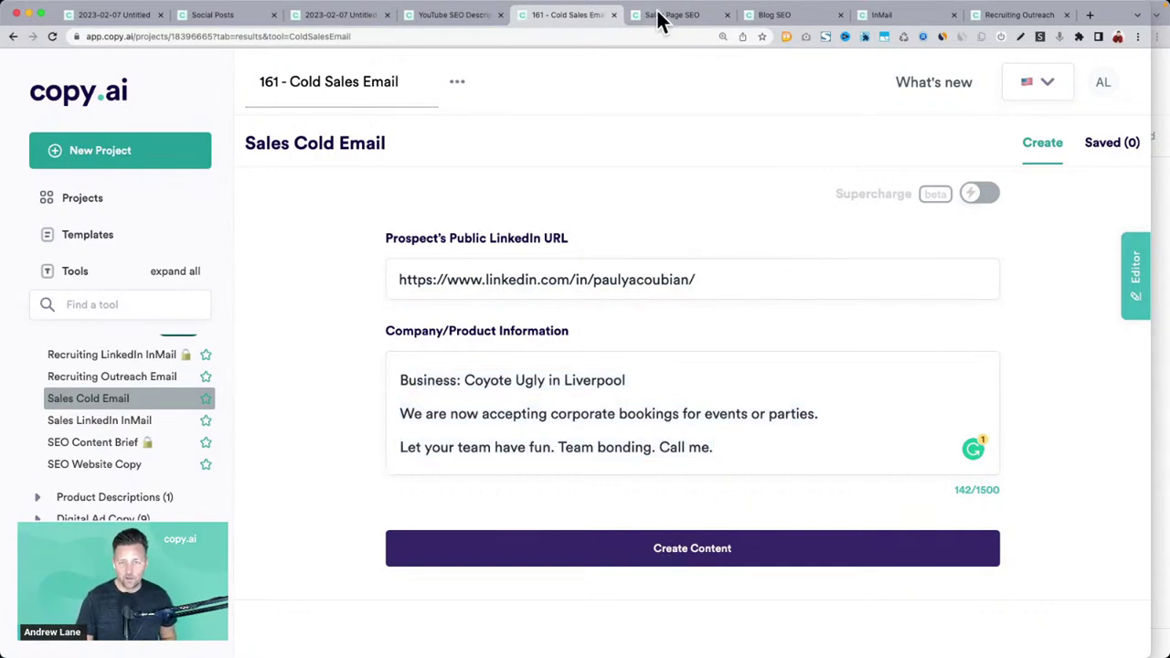
# Switch to the Recruiting Outreach project, hide its editor and expand the workflow tools
pyautogui.click(1000, 18)
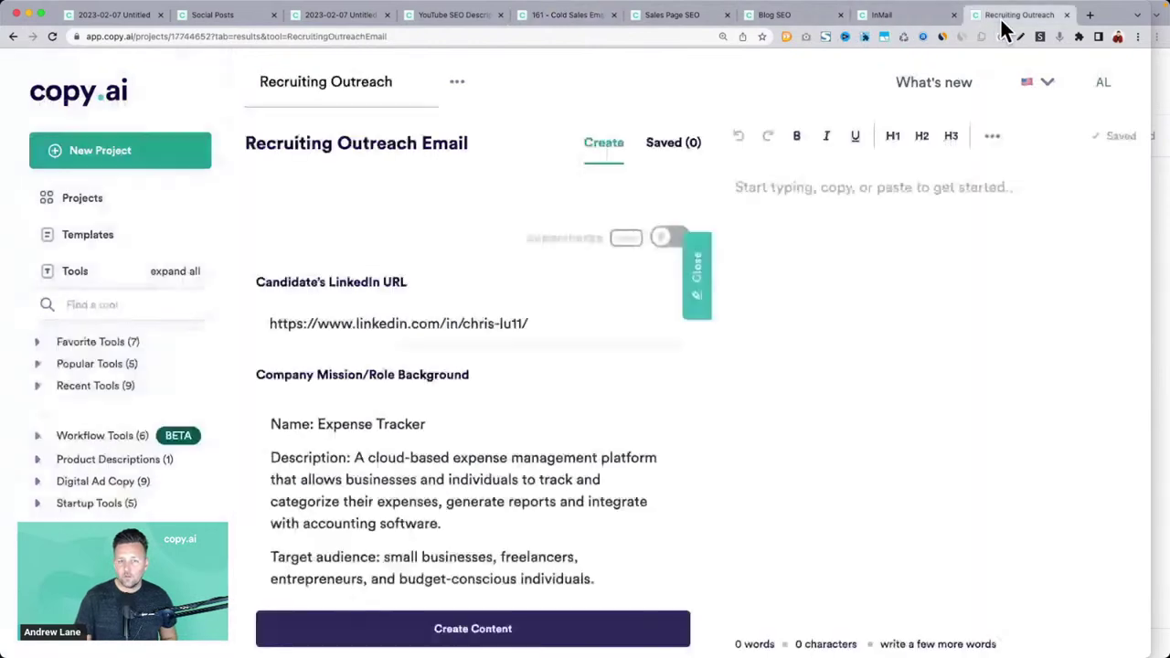
pyautogui.click(699, 306)
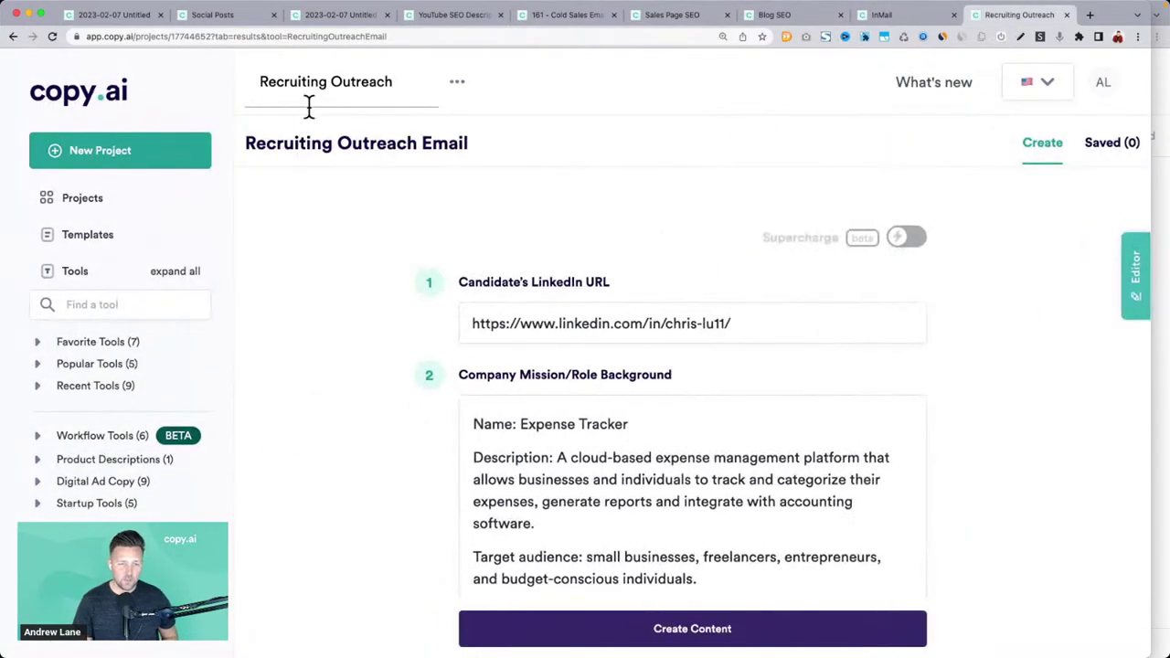
pyautogui.click(94, 435)
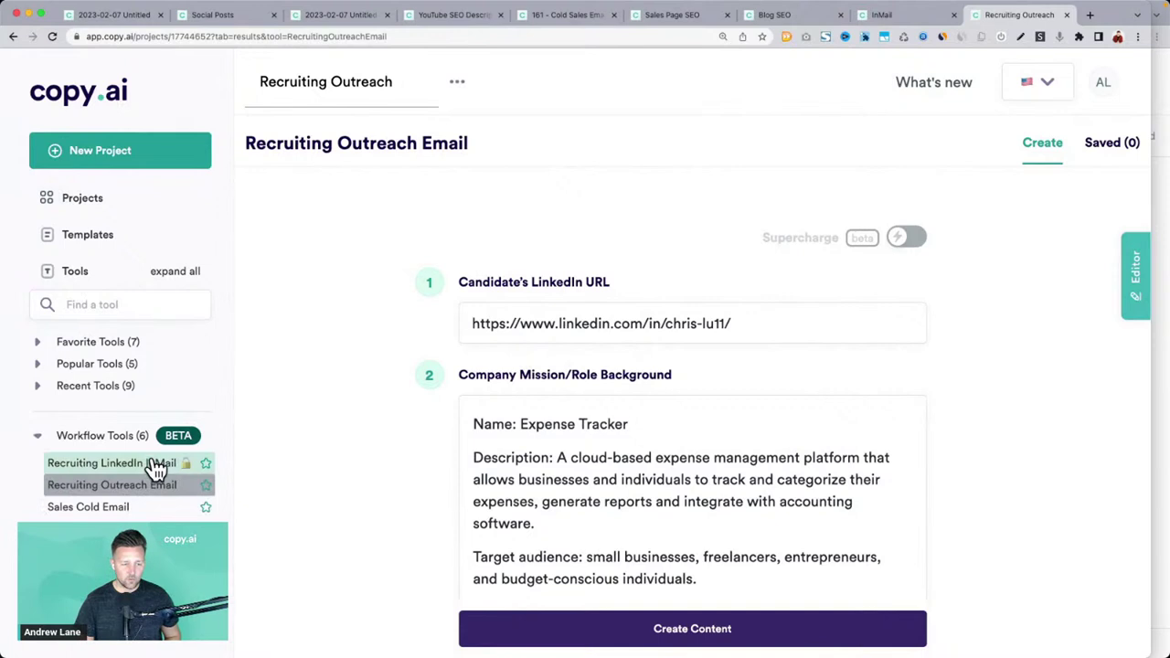
pyautogui.scroll(-1, 151, 470)
pyautogui.scroll(-2, 527, 423)
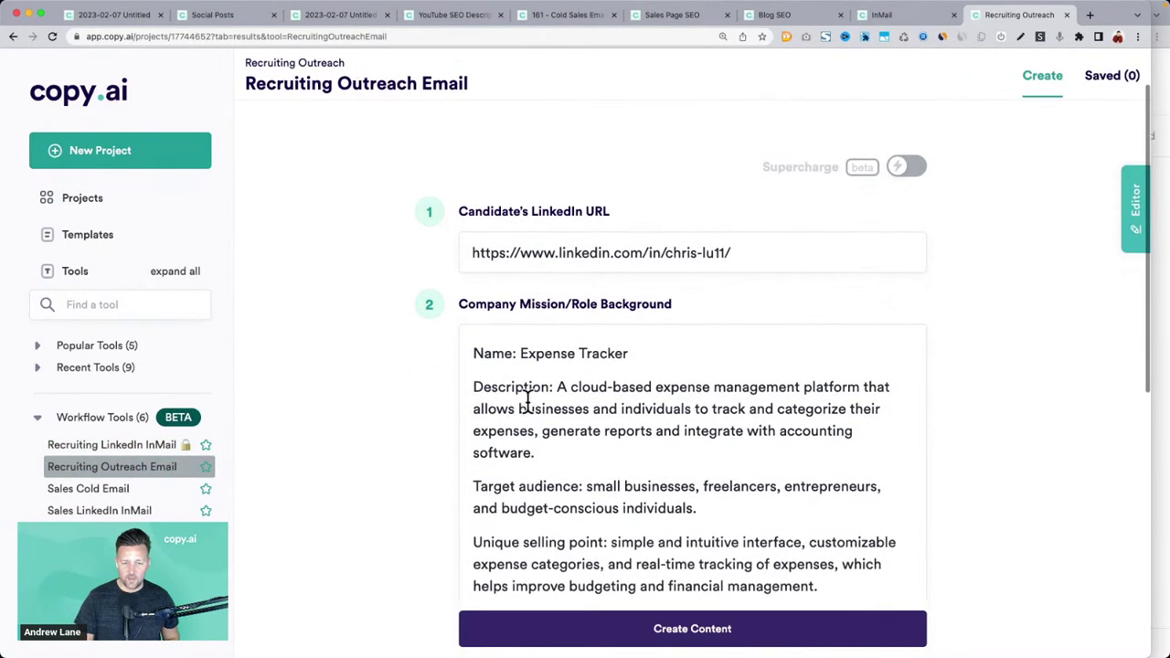
# Highlight the company background and candidate's LinkedIn URL, and generate the recruiting outreach email
pyautogui.moveTo(490, 353); pyautogui.dragTo(619, 409)
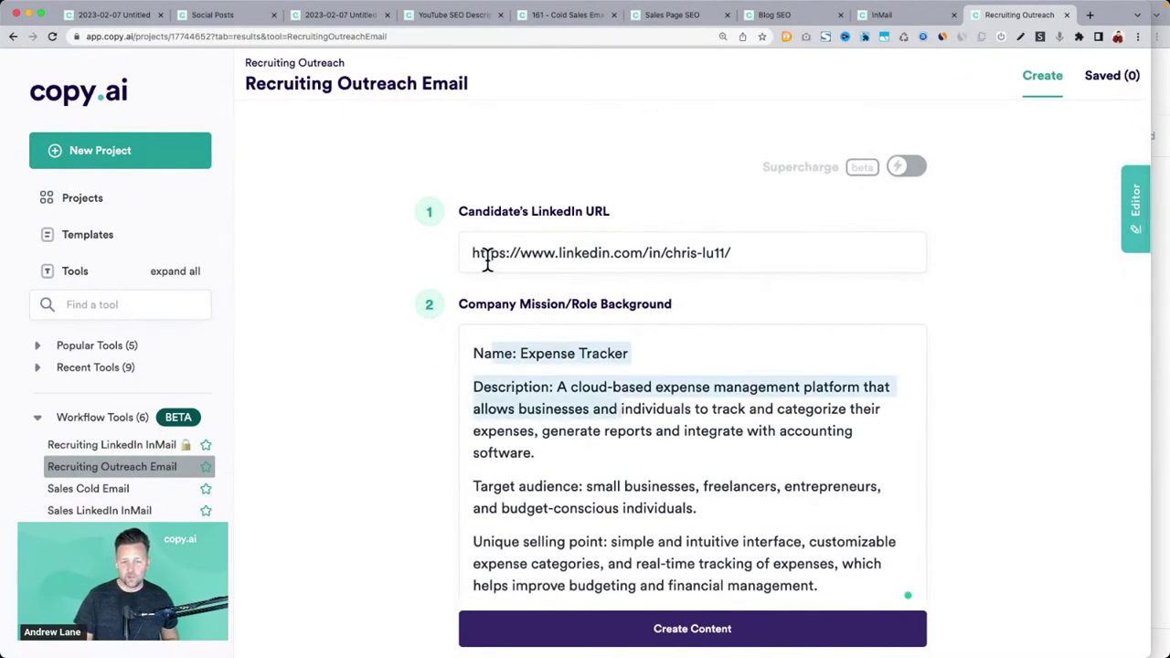
pyautogui.moveTo(485, 256); pyautogui.dragTo(764, 260)
pyautogui.click(394, 420)
pyautogui.scroll(-3, 685, 502)
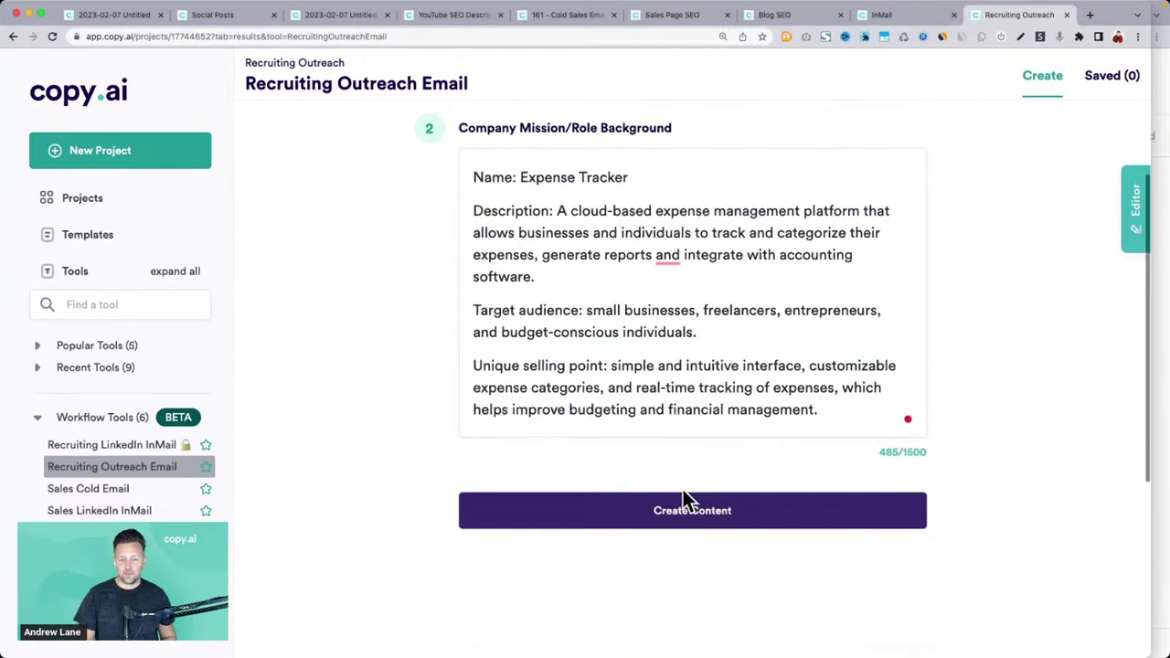
pyautogui.click(700, 509)
pyautogui.scroll(3, 546, 369)
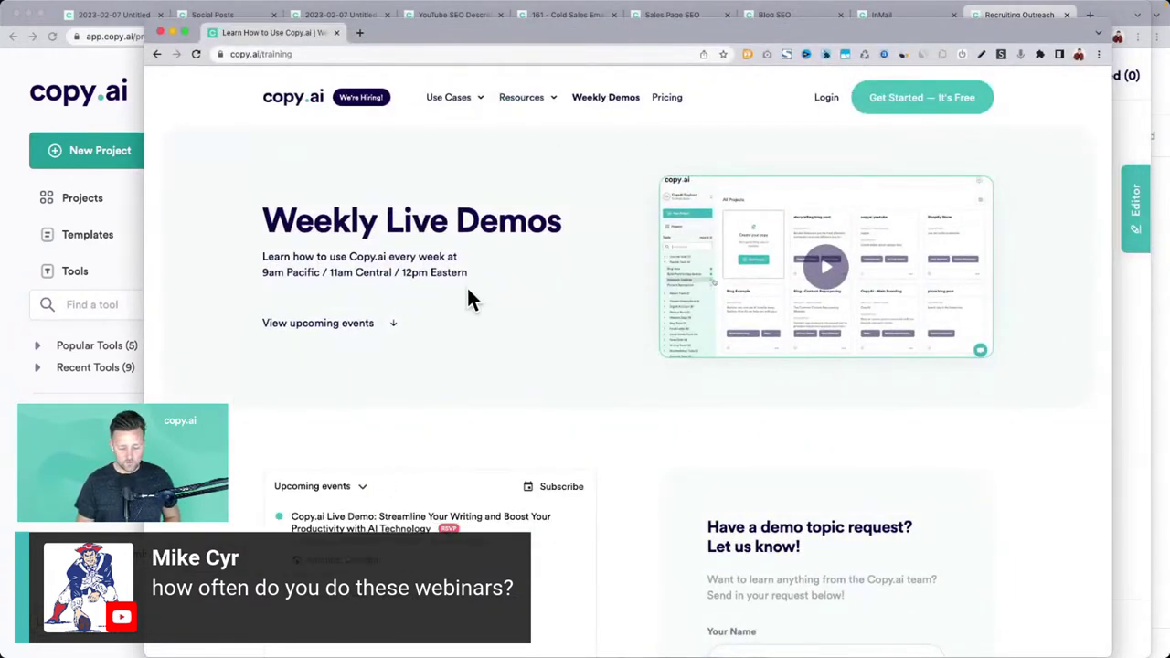
# Check the upcoming events on the Weekly Live Demos page and minimize that browser window
pyautogui.scroll(-5, 467, 295)
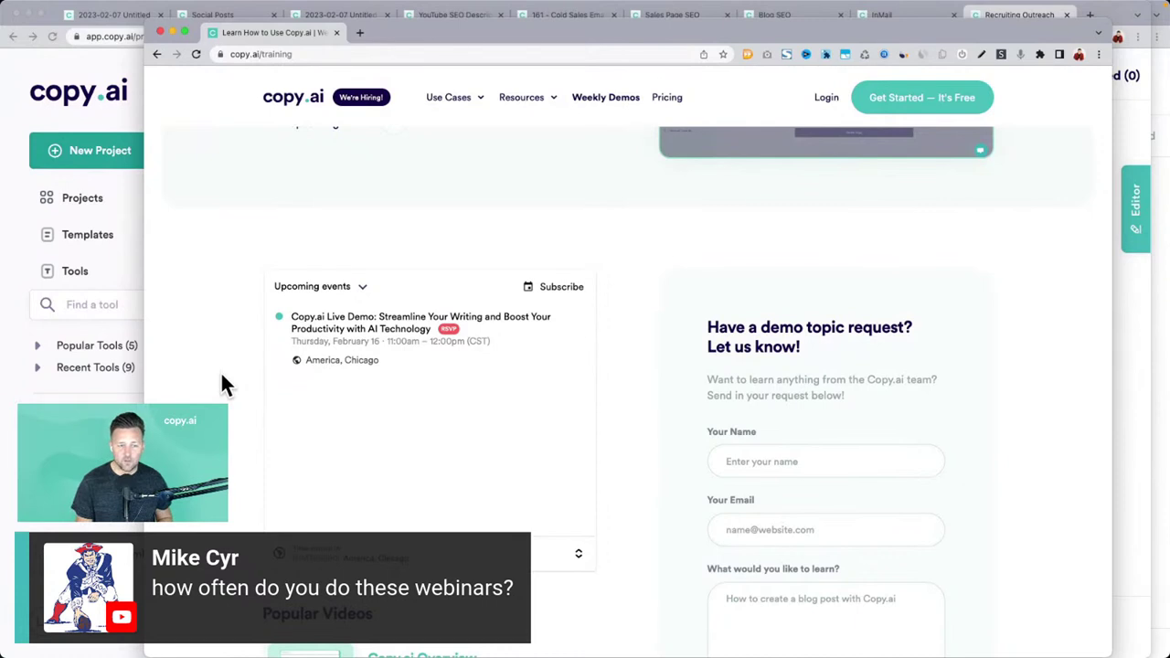
pyautogui.click(171, 32)
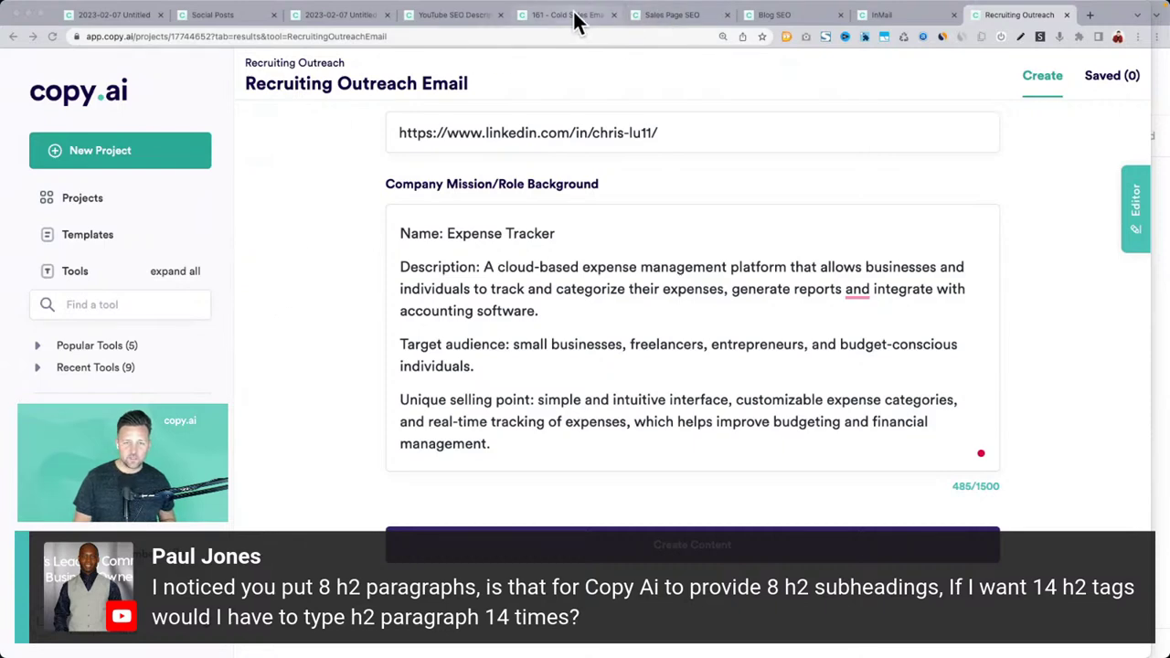
# Return to the Blog SEO project, highlight the whole website structure and generate the content again
pyautogui.click(809, 25)
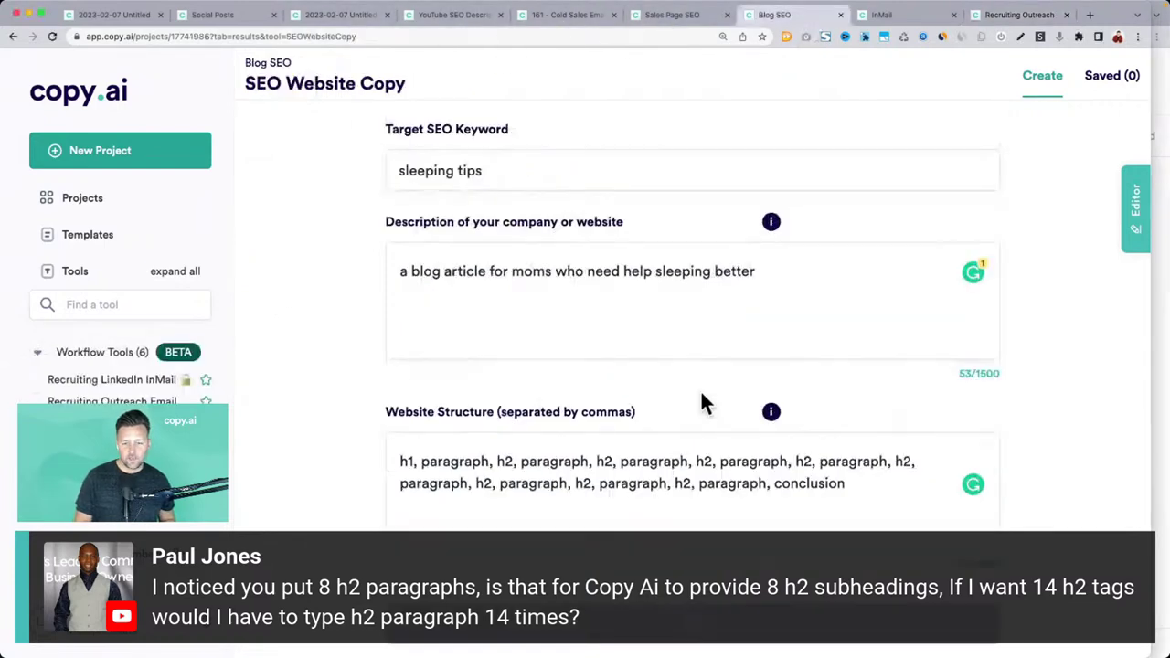
pyautogui.scroll(-3, 522, 446)
pyautogui.moveTo(475, 393); pyautogui.dragTo(726, 469)
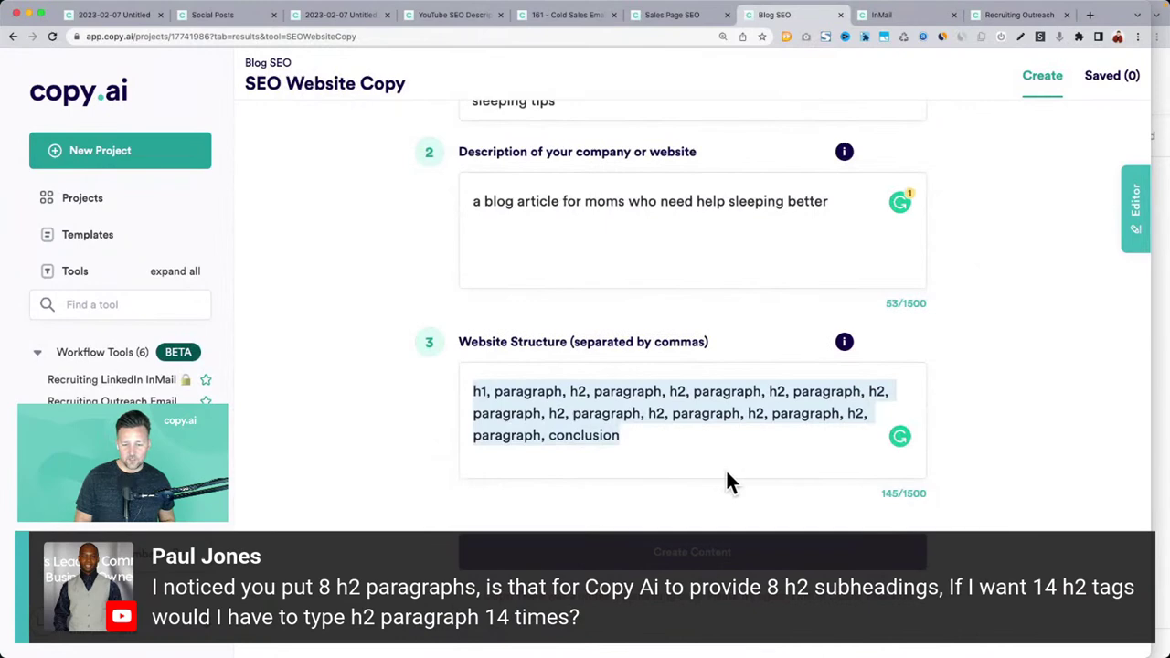
pyautogui.scroll(-2, 727, 469)
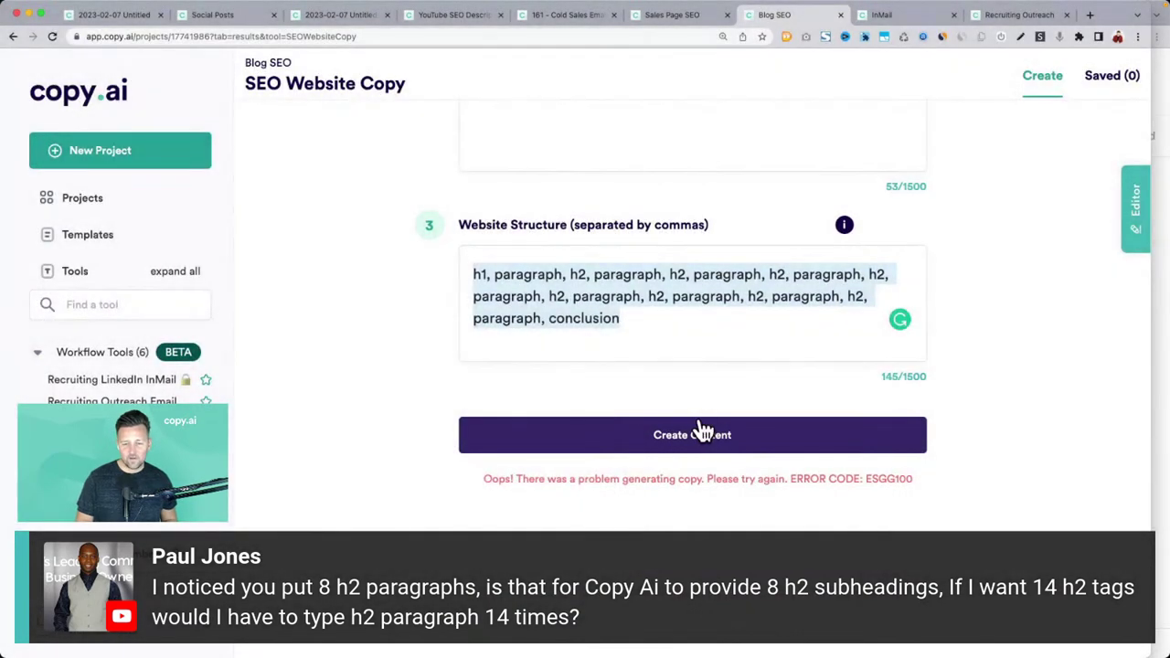
pyautogui.click(700, 428)
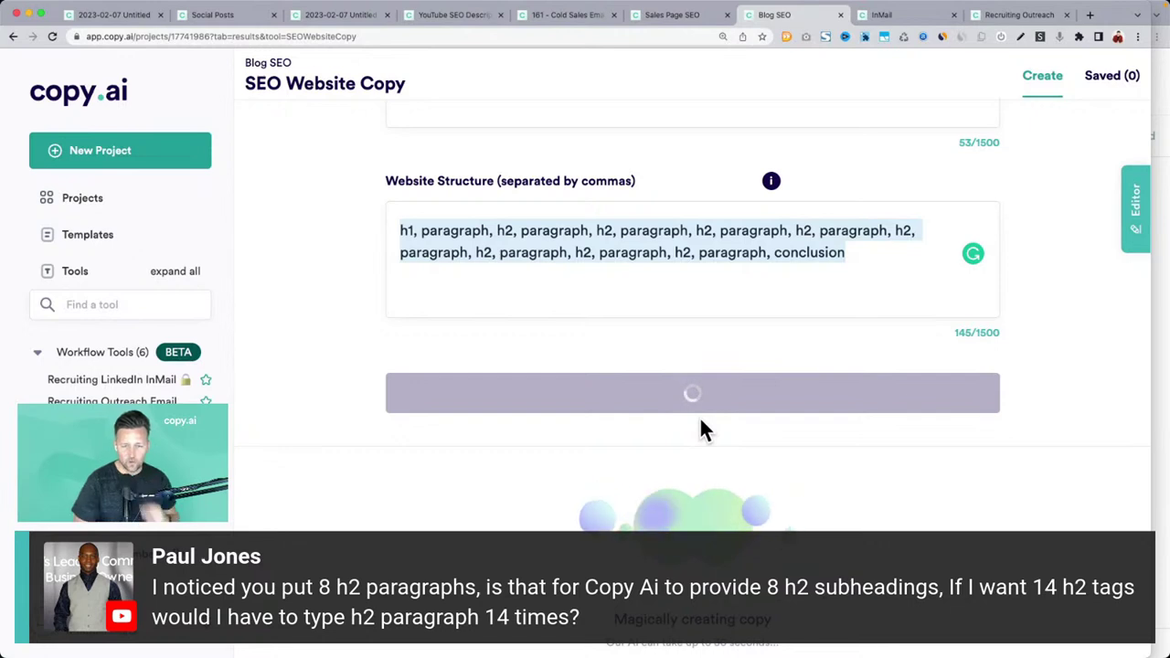
# Highlight the website structure's full list and its repeated h2 and paragraph entries to explain the subheading count
pyautogui.click(336, 287)
pyautogui.moveTo(398, 233); pyautogui.dragTo(994, 256)
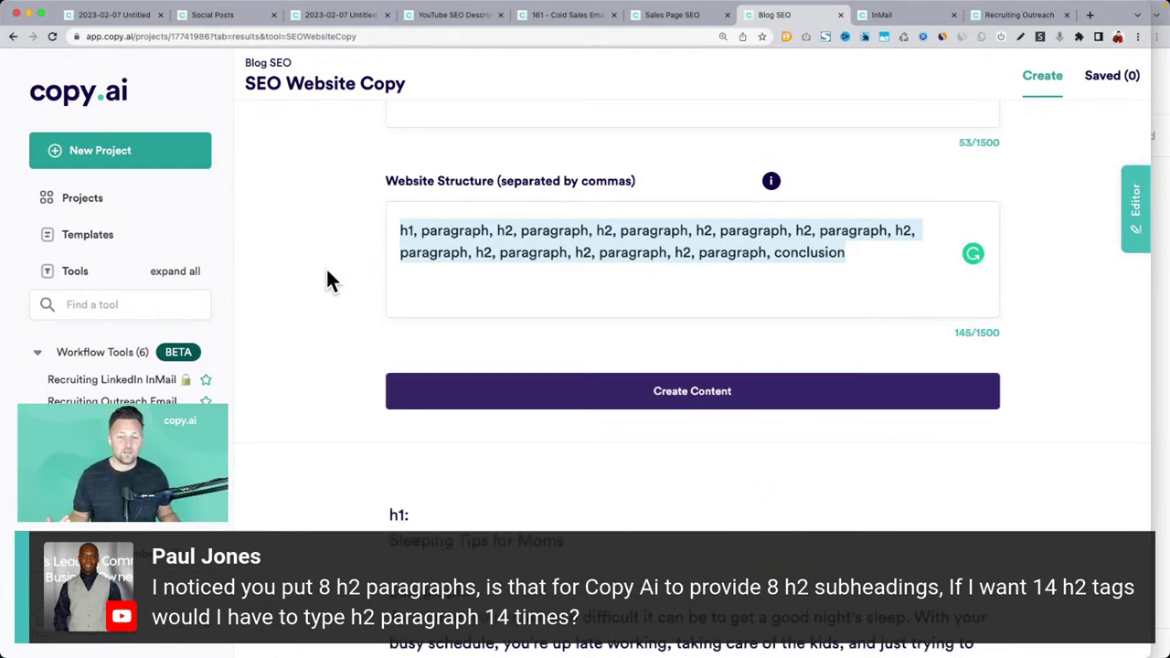
pyautogui.click(511, 276)
pyautogui.moveTo(590, 236); pyautogui.dragTo(809, 247)
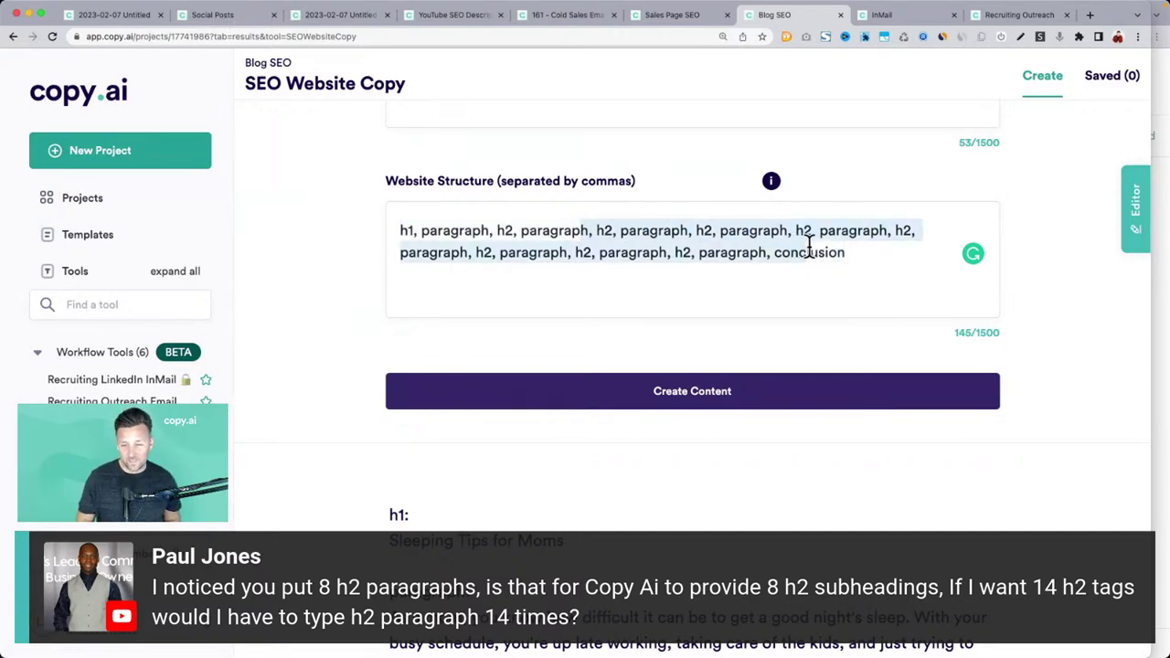
pyautogui.click(289, 391)
# Examine the h1 title and highlight the opening paragraph of the generated sleeping tips article
pyautogui.scroll(-2, 289, 391)
pyautogui.scroll(-1, 291, 395)
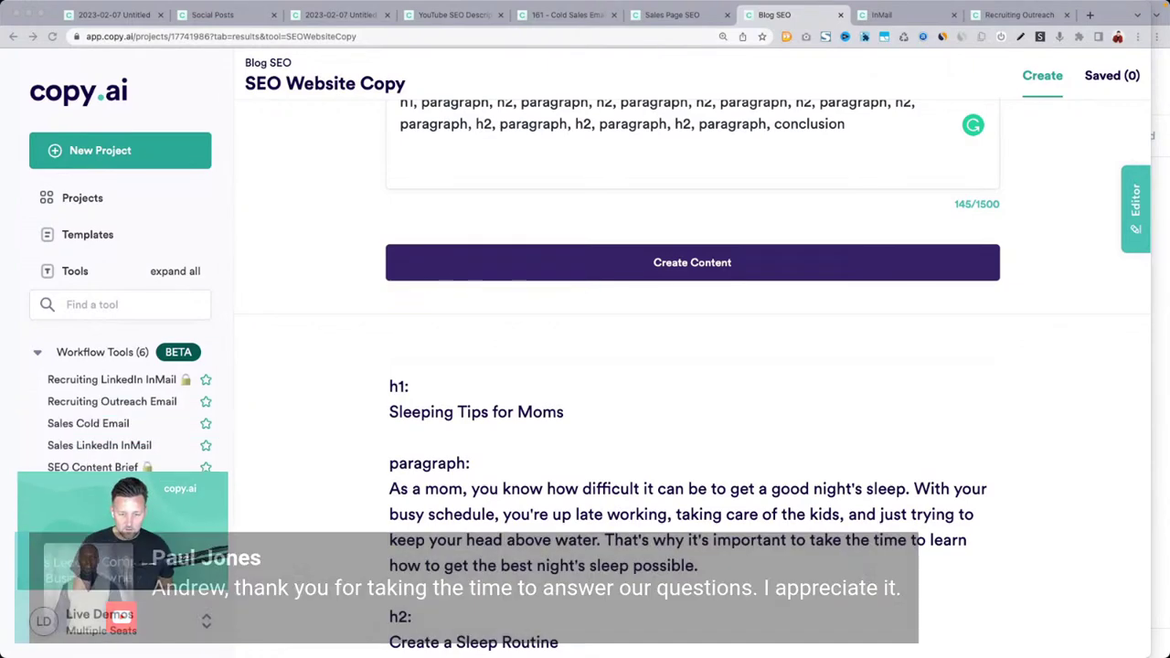
pyautogui.scroll(-2, 357, 374)
pyautogui.scroll(-2, 357, 374)
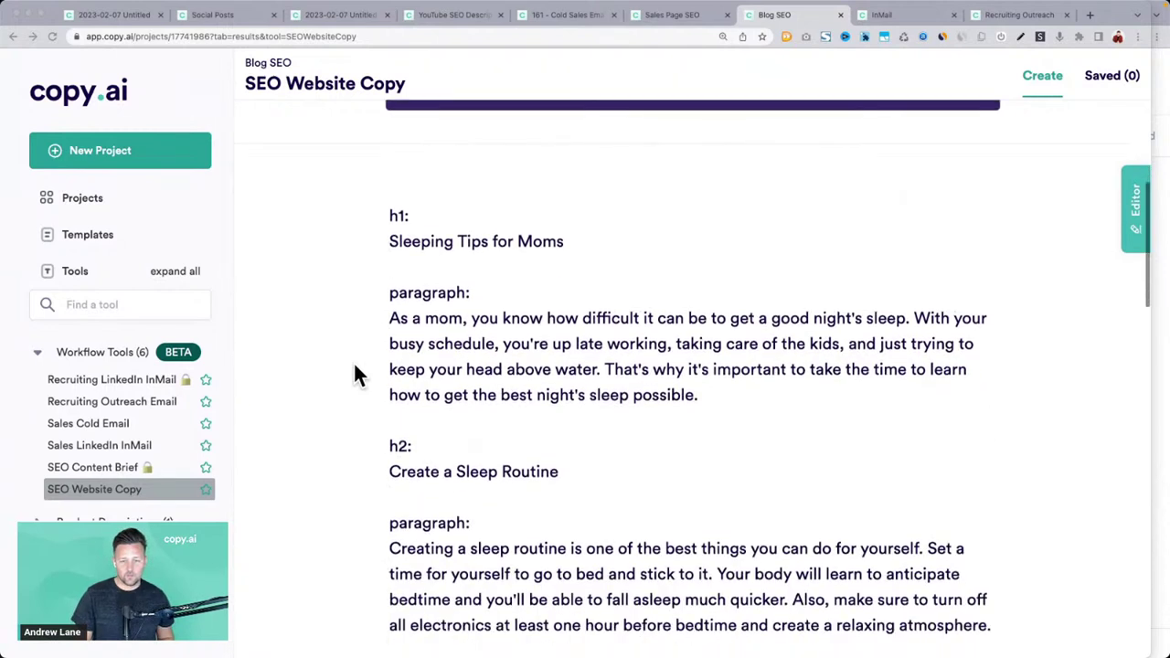
pyautogui.click(433, 288)
pyautogui.moveTo(400, 288); pyautogui.dragTo(722, 363)
pyautogui.scroll(-5, 548, 258)
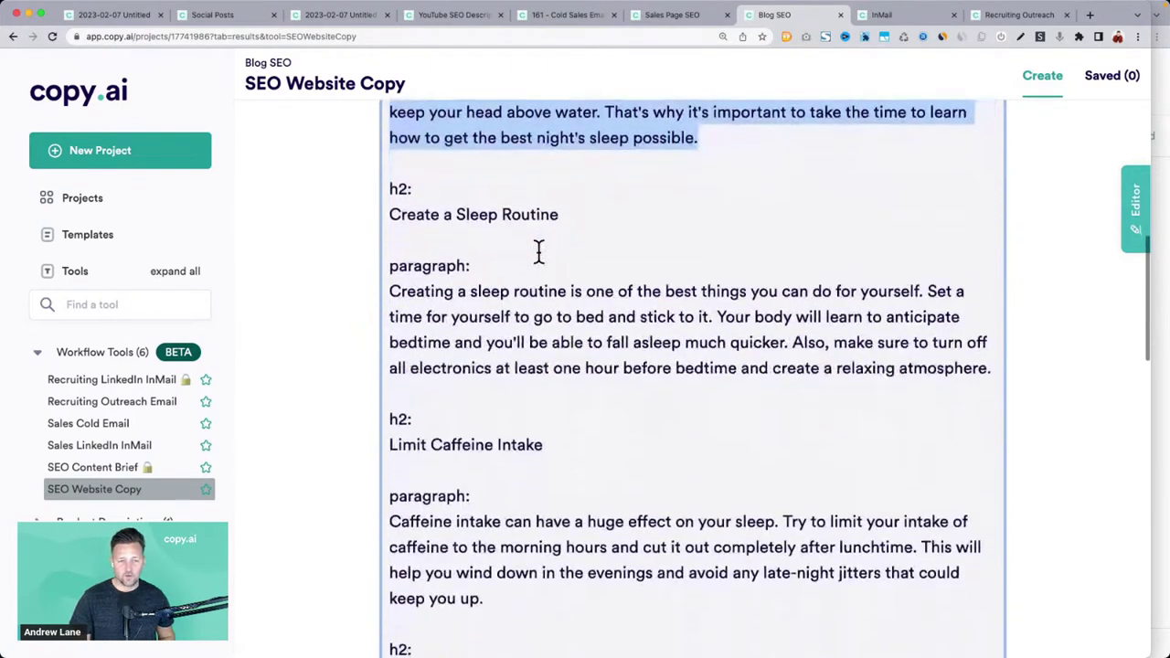
# Highlight the article's h2 subheadings one by one, from "Create a Sleep Routine" to "Create a Comfortable Sleep Environment"
pyautogui.moveTo(390, 214); pyautogui.dragTo(587, 215)
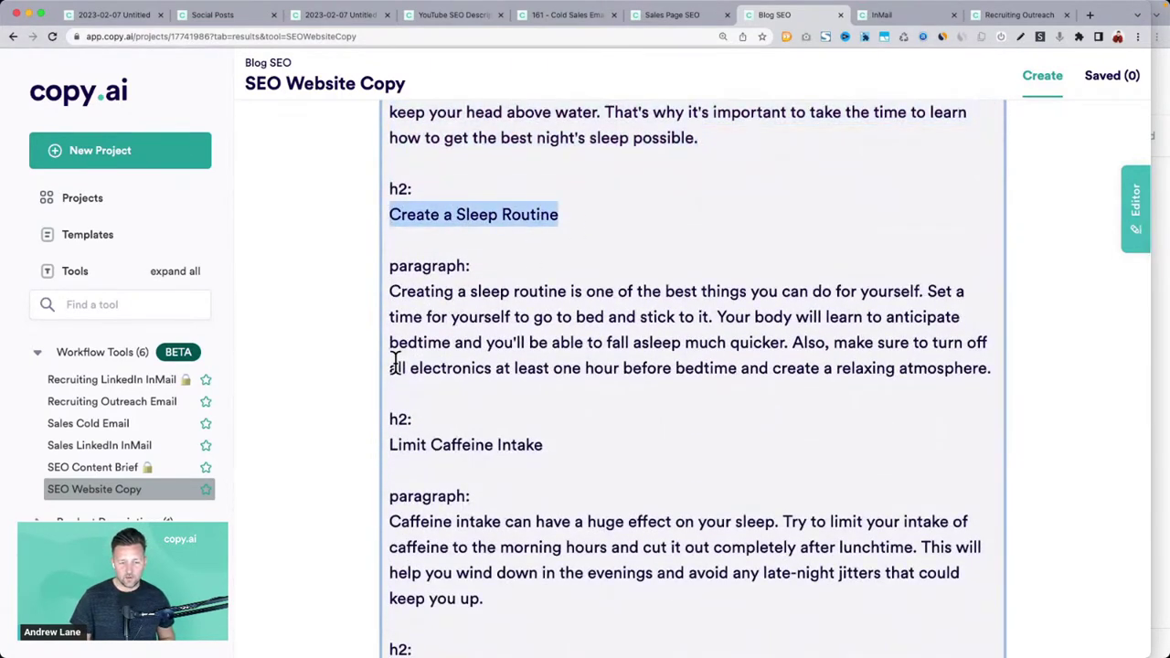
pyautogui.scroll(-1, 394, 360)
pyautogui.moveTo(400, 405); pyautogui.dragTo(581, 402)
pyautogui.scroll(-7, 580, 399)
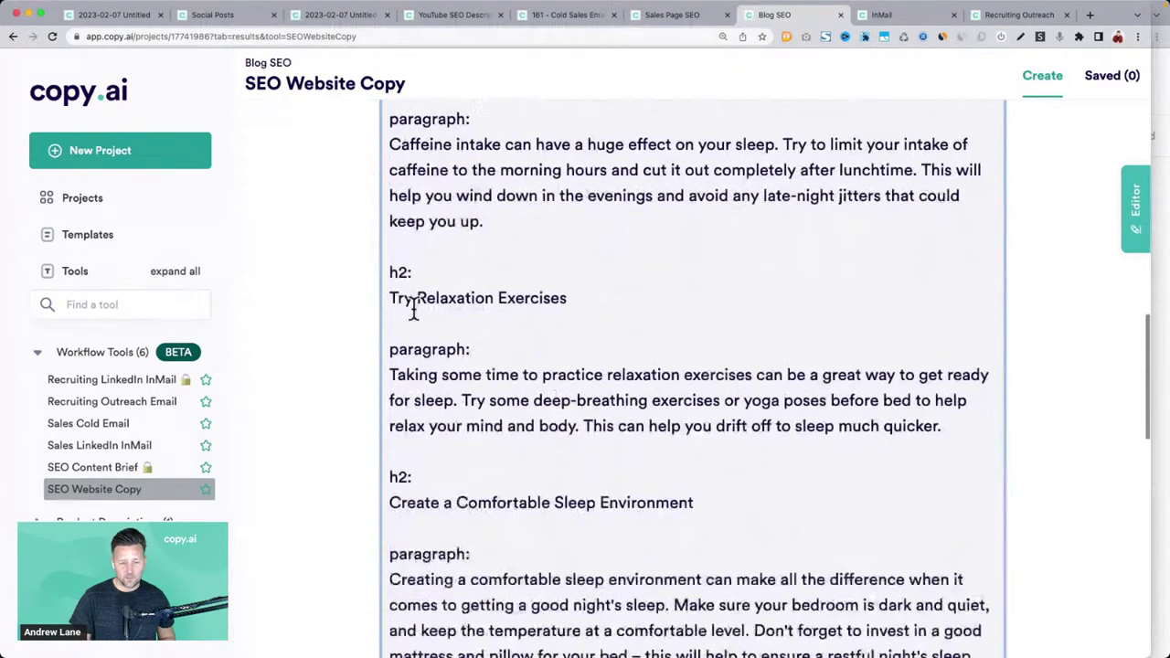
pyautogui.moveTo(399, 298); pyautogui.dragTo(619, 302)
pyautogui.scroll(-3, 619, 301)
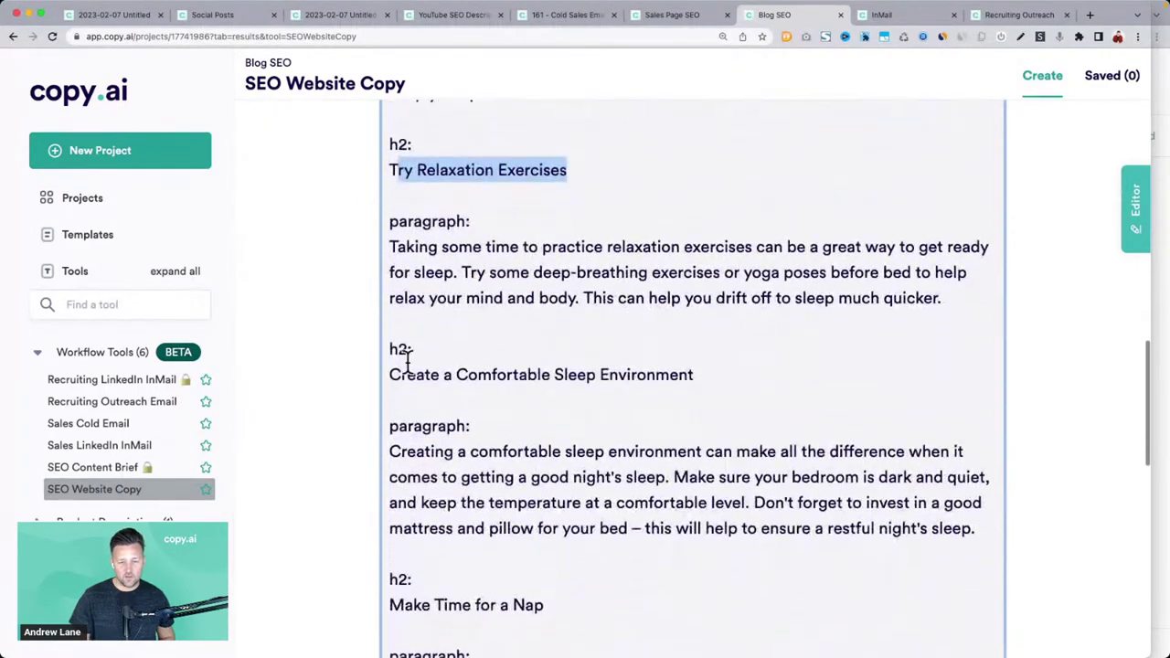
pyautogui.moveTo(389, 375); pyautogui.dragTo(706, 380)
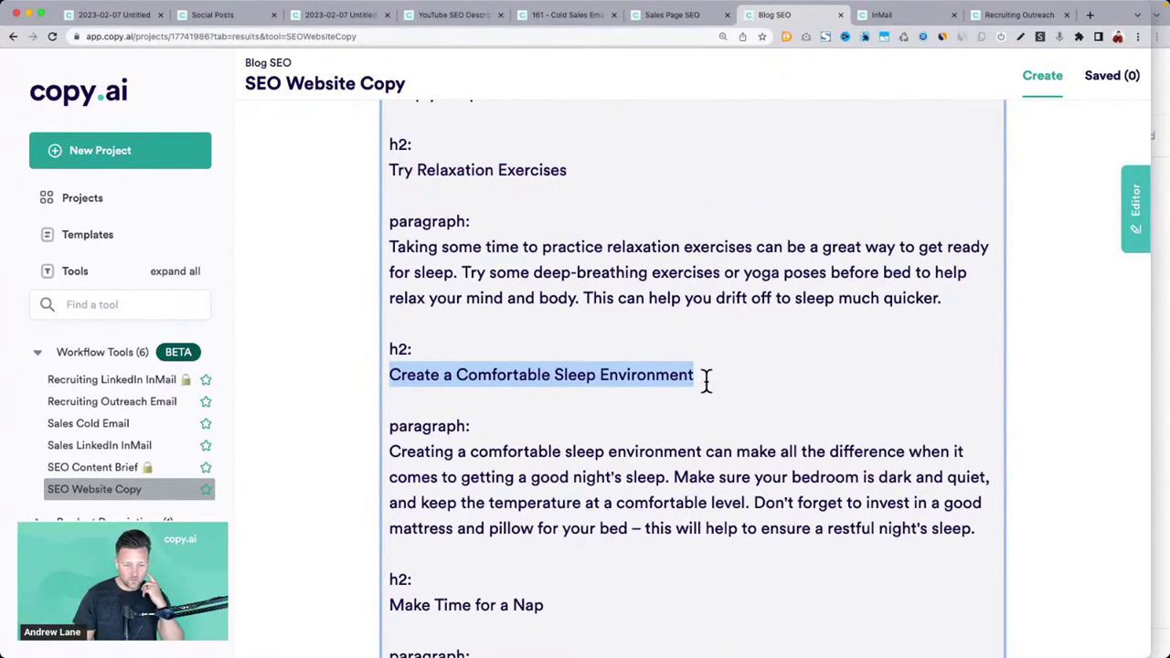
# Read the article's remaining sections through "Make Time for a Nap" and highlight the whole conclusion text
pyautogui.scroll(-3, 705, 380)
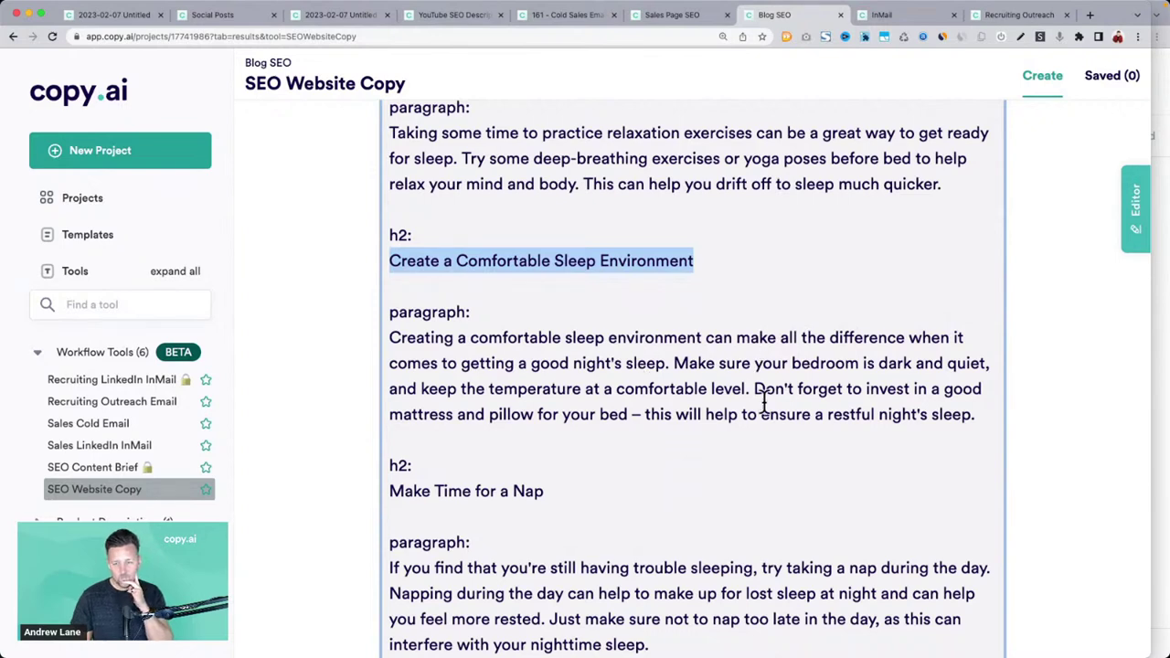
pyautogui.scroll(-4, 462, 329)
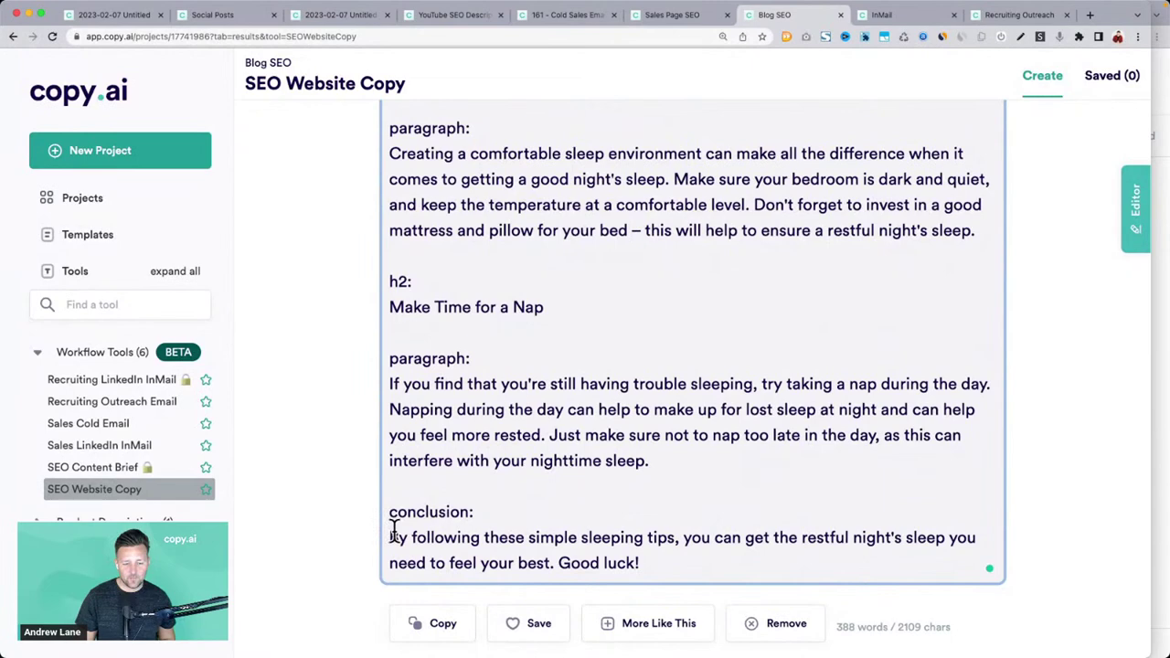
pyautogui.moveTo(391, 535); pyautogui.dragTo(773, 594)
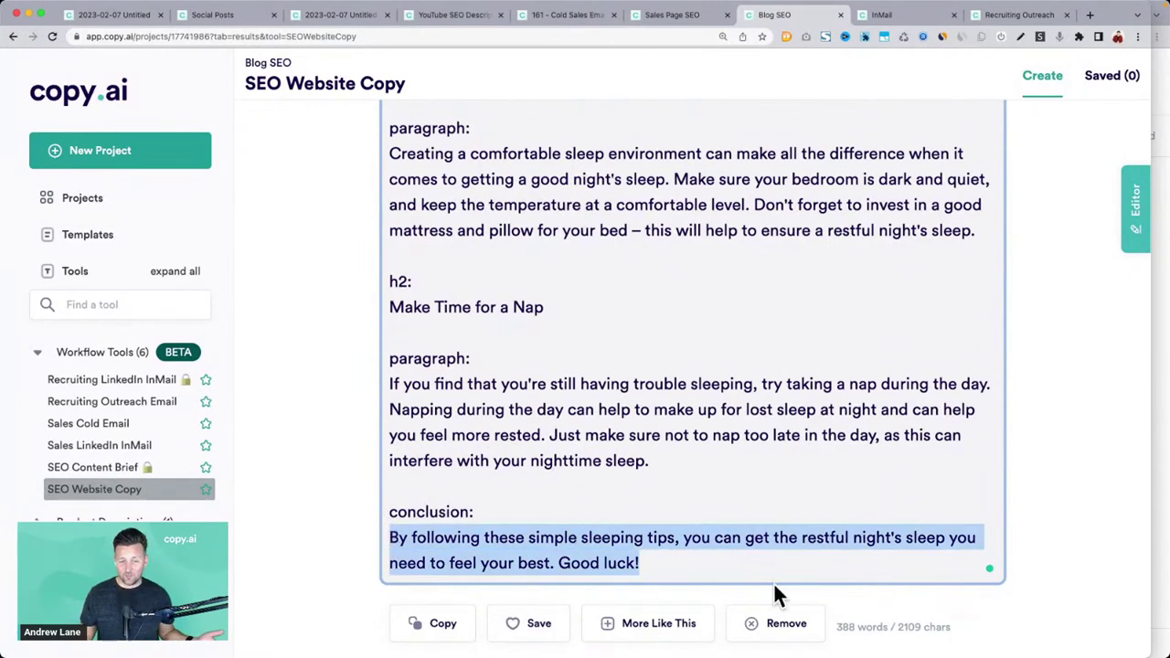
# Review the generated article back up to its h1 title, opening paragraph and first h2 section
pyautogui.scroll(5, 773, 589)
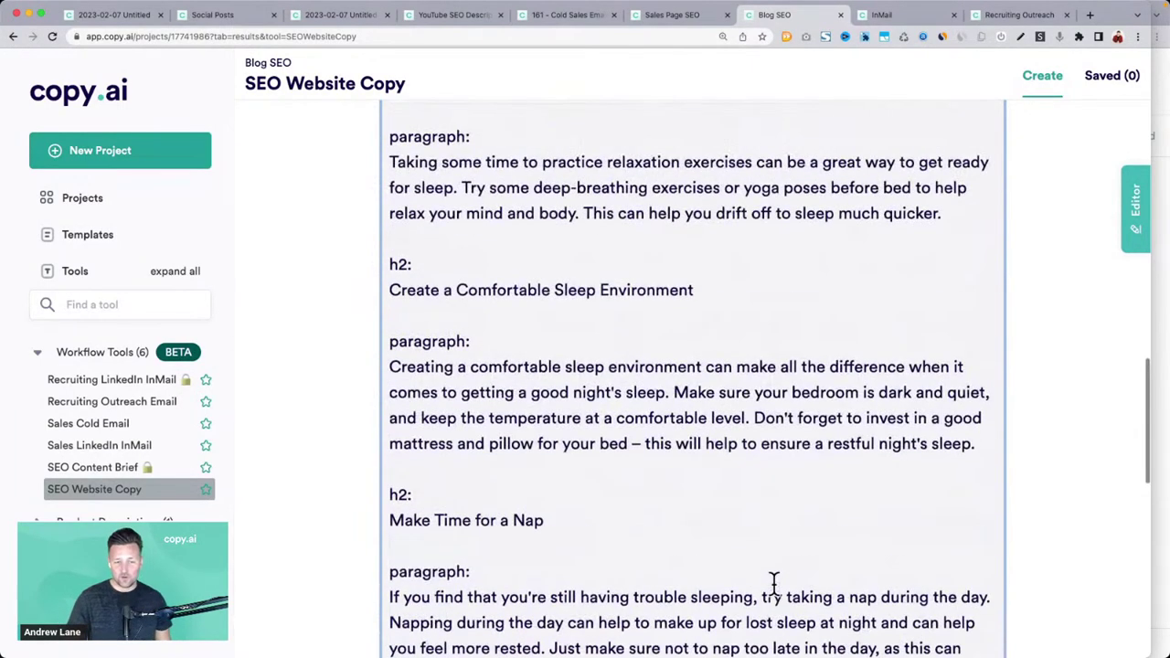
pyautogui.scroll(8, 773, 584)
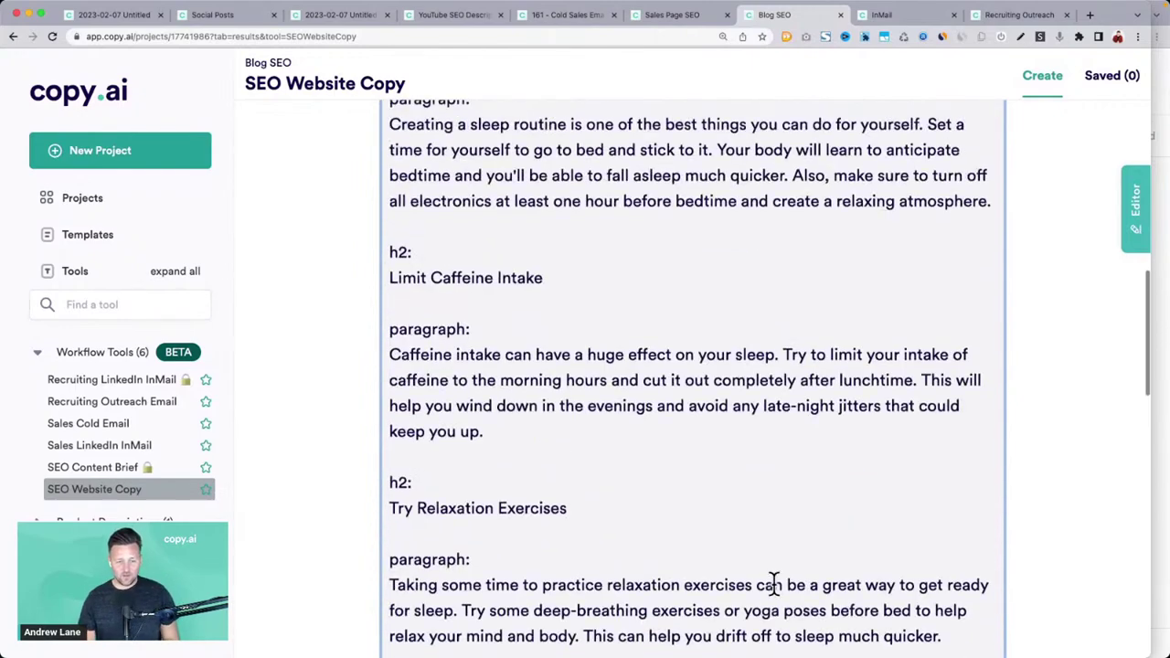
pyautogui.scroll(1, 773, 582)
pyautogui.click(519, 396)
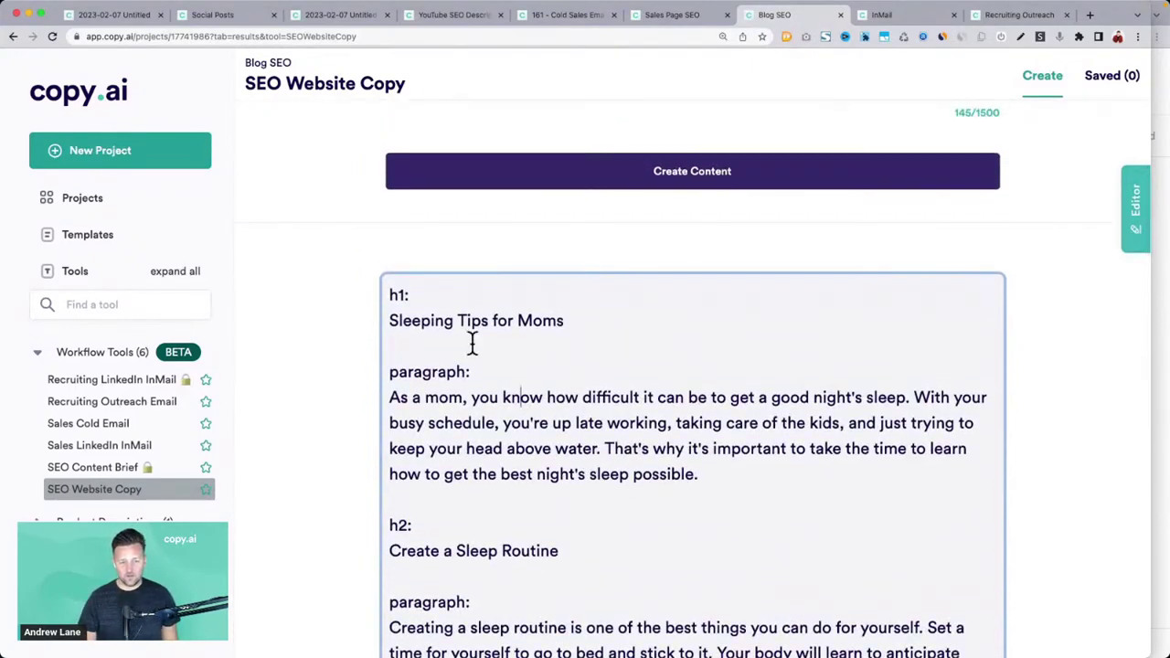
pyautogui.scroll(-3, 447, 466)
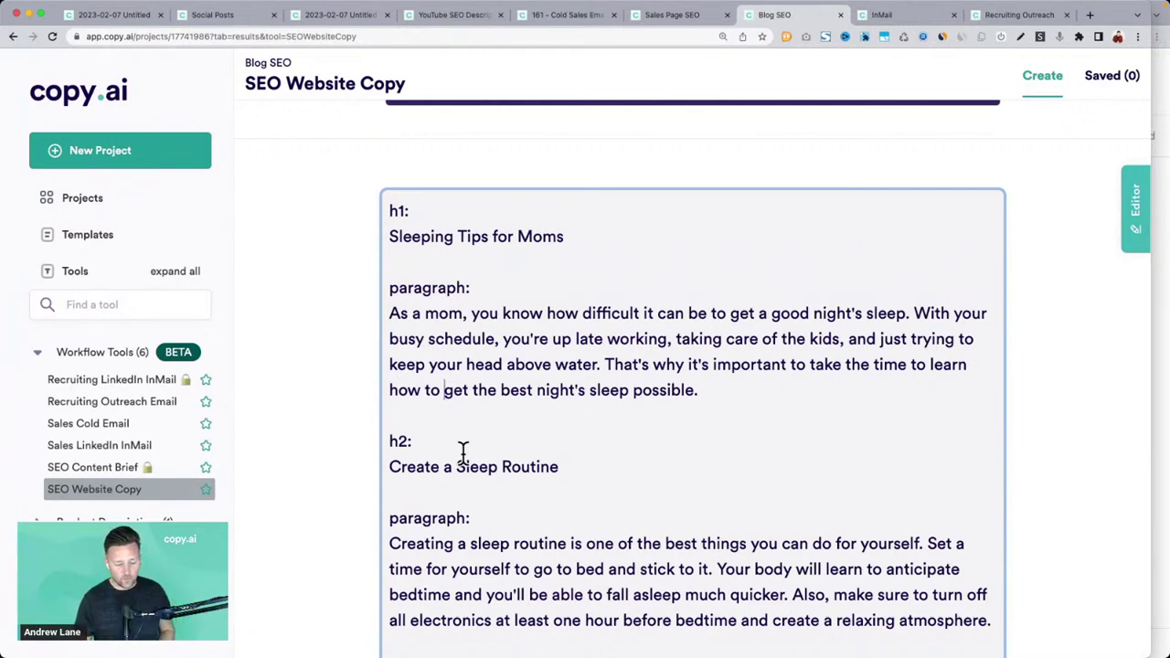
# Return to the start of the SEO Website Copy form and switch to the full-screen Google Chrome presentation "What Copy.ai Is Really Good At"
pyautogui.scroll(8, 341, 363)
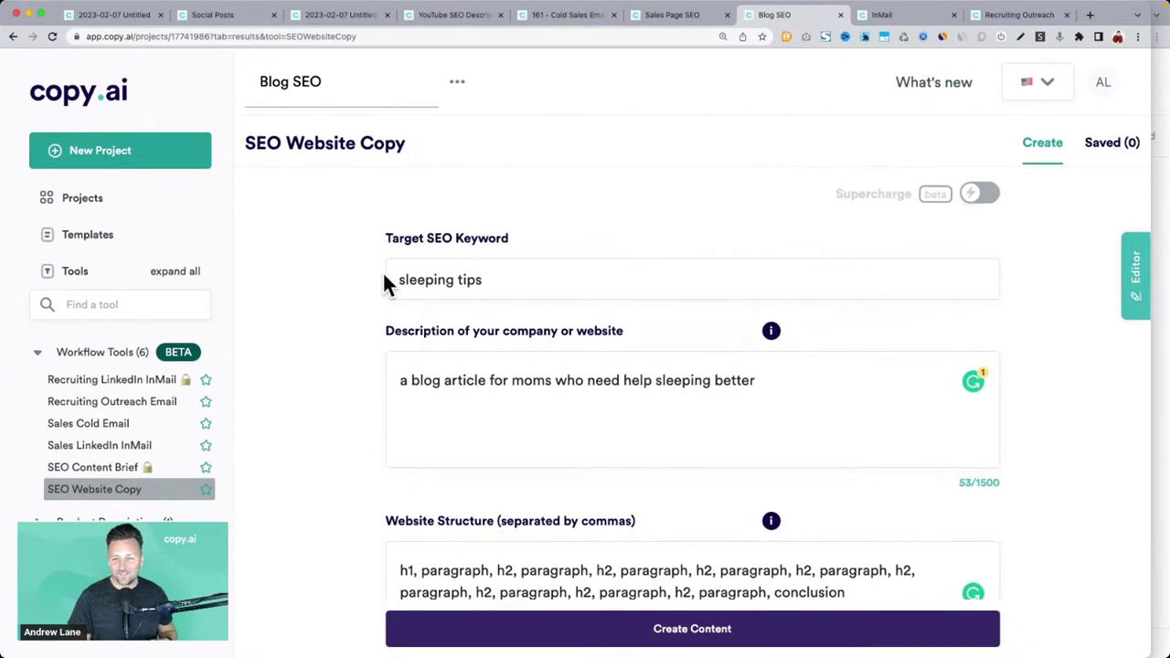
pyautogui.hotkey('ctrl', 'Up')
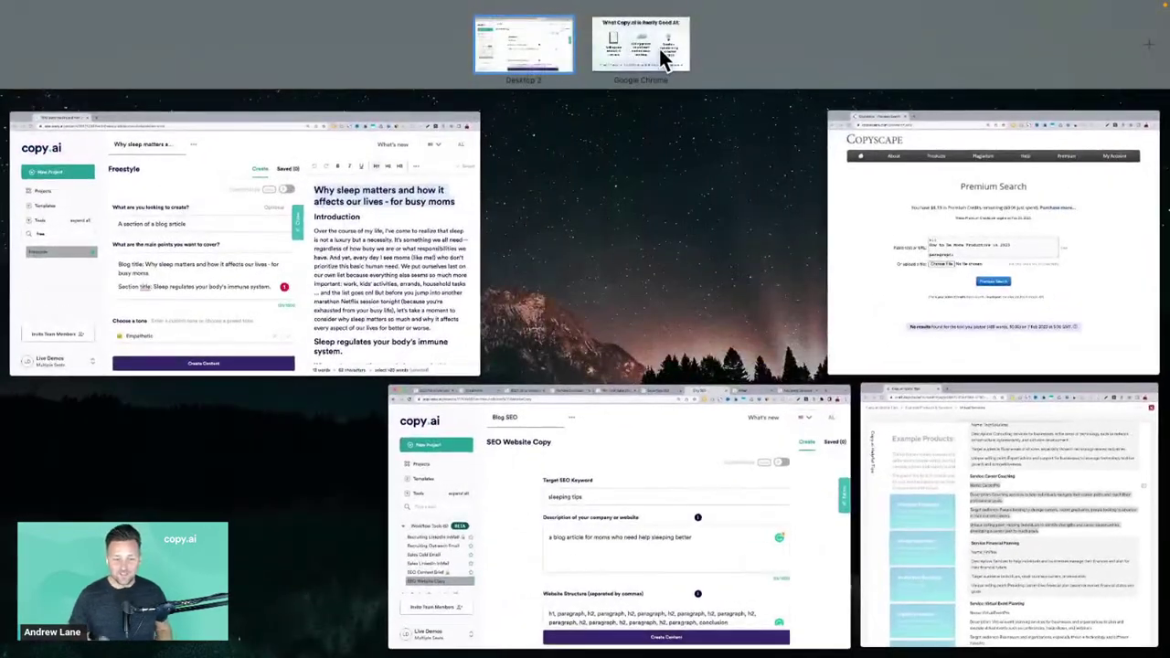
pyautogui.click(664, 48)
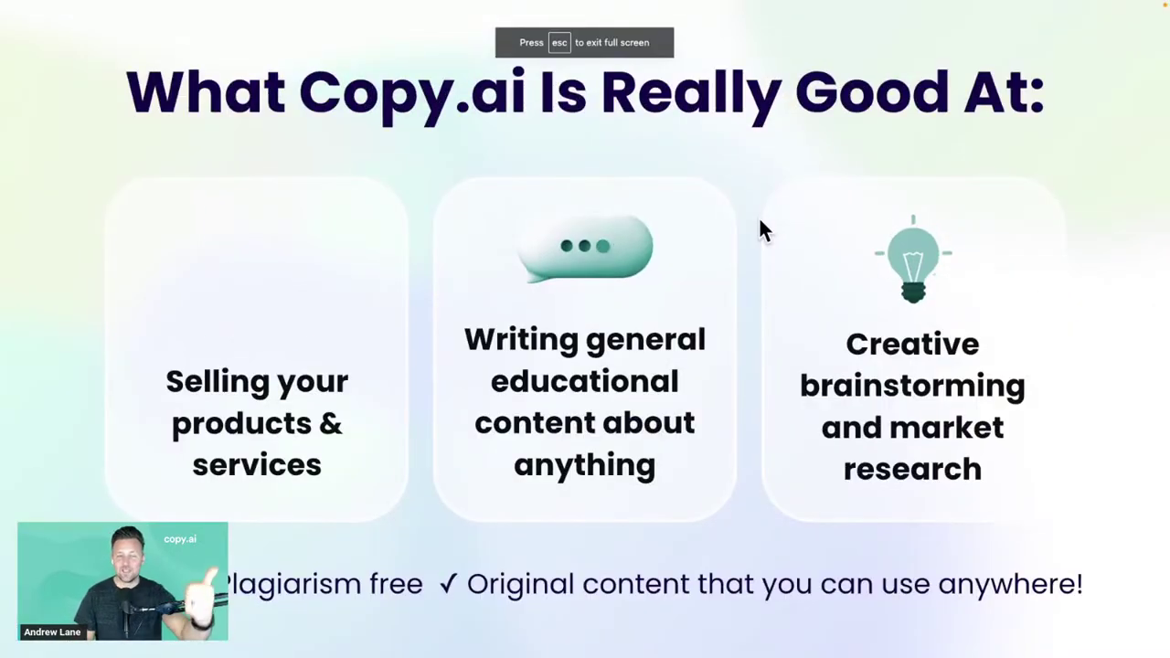